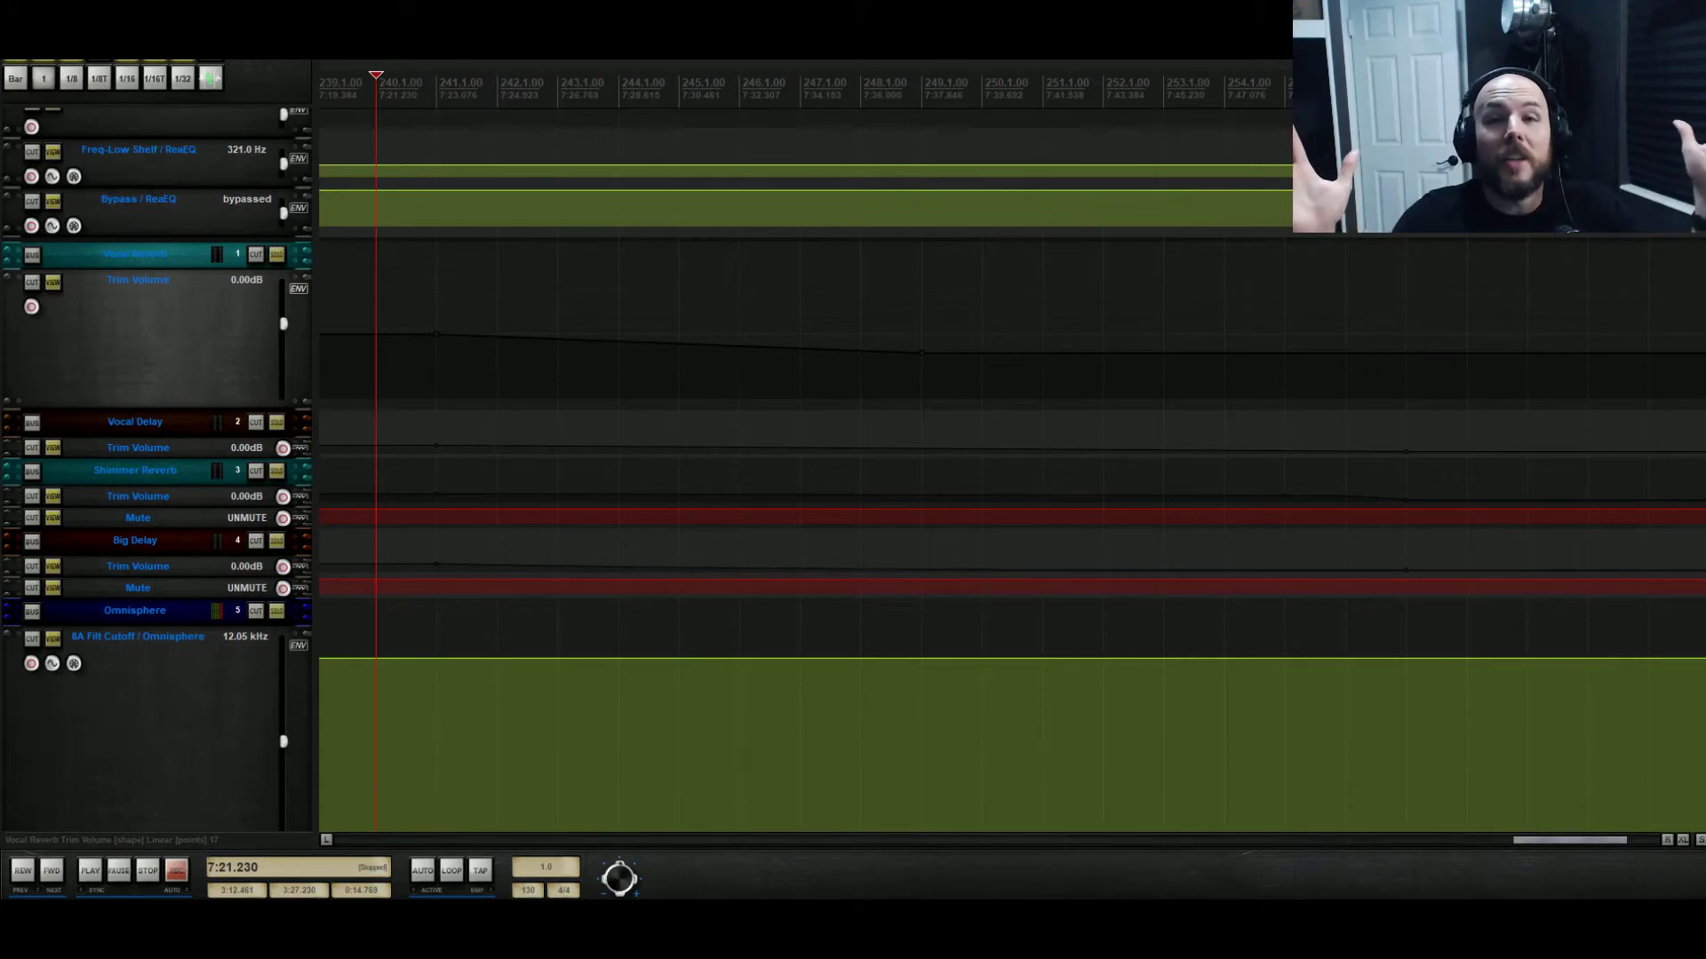
Scroll to the Omnisphere MIDI tracks and bring earlier bars, around 222–237, into view.
{"action": "scroll", "coordinate": [852, 444], "scroll_direction": "up", "scroll_amount": 3}
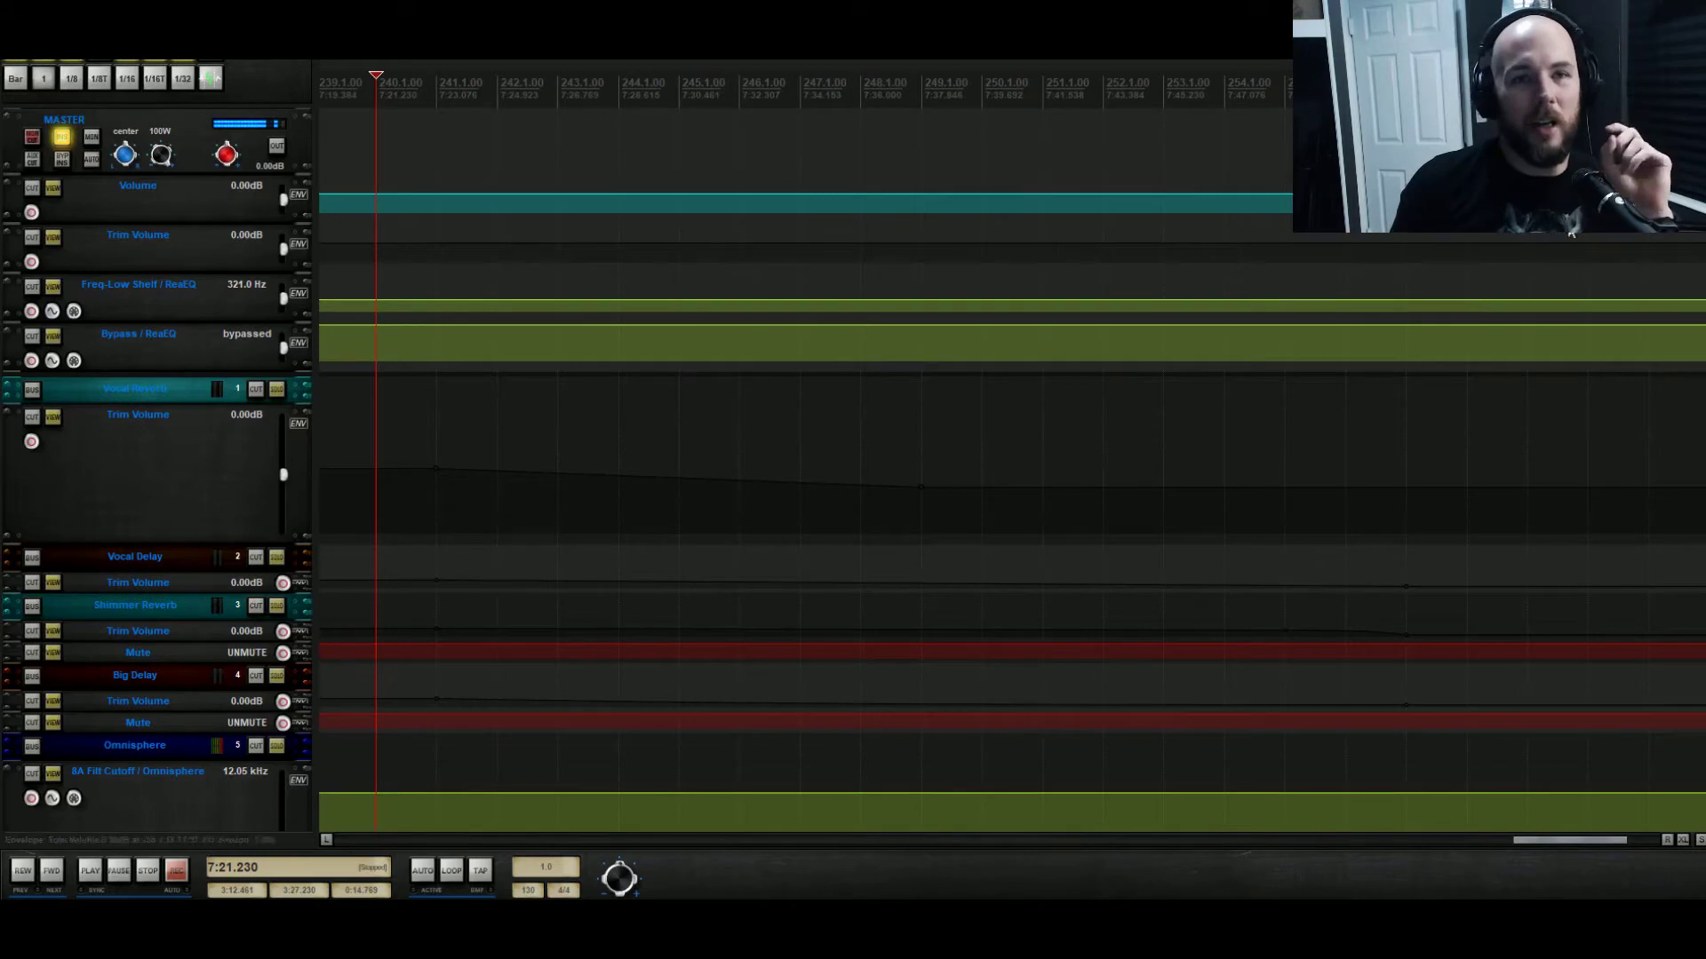
{"action": "scroll", "coordinate": [1702, 389], "scroll_direction": "down", "scroll_amount": 10}
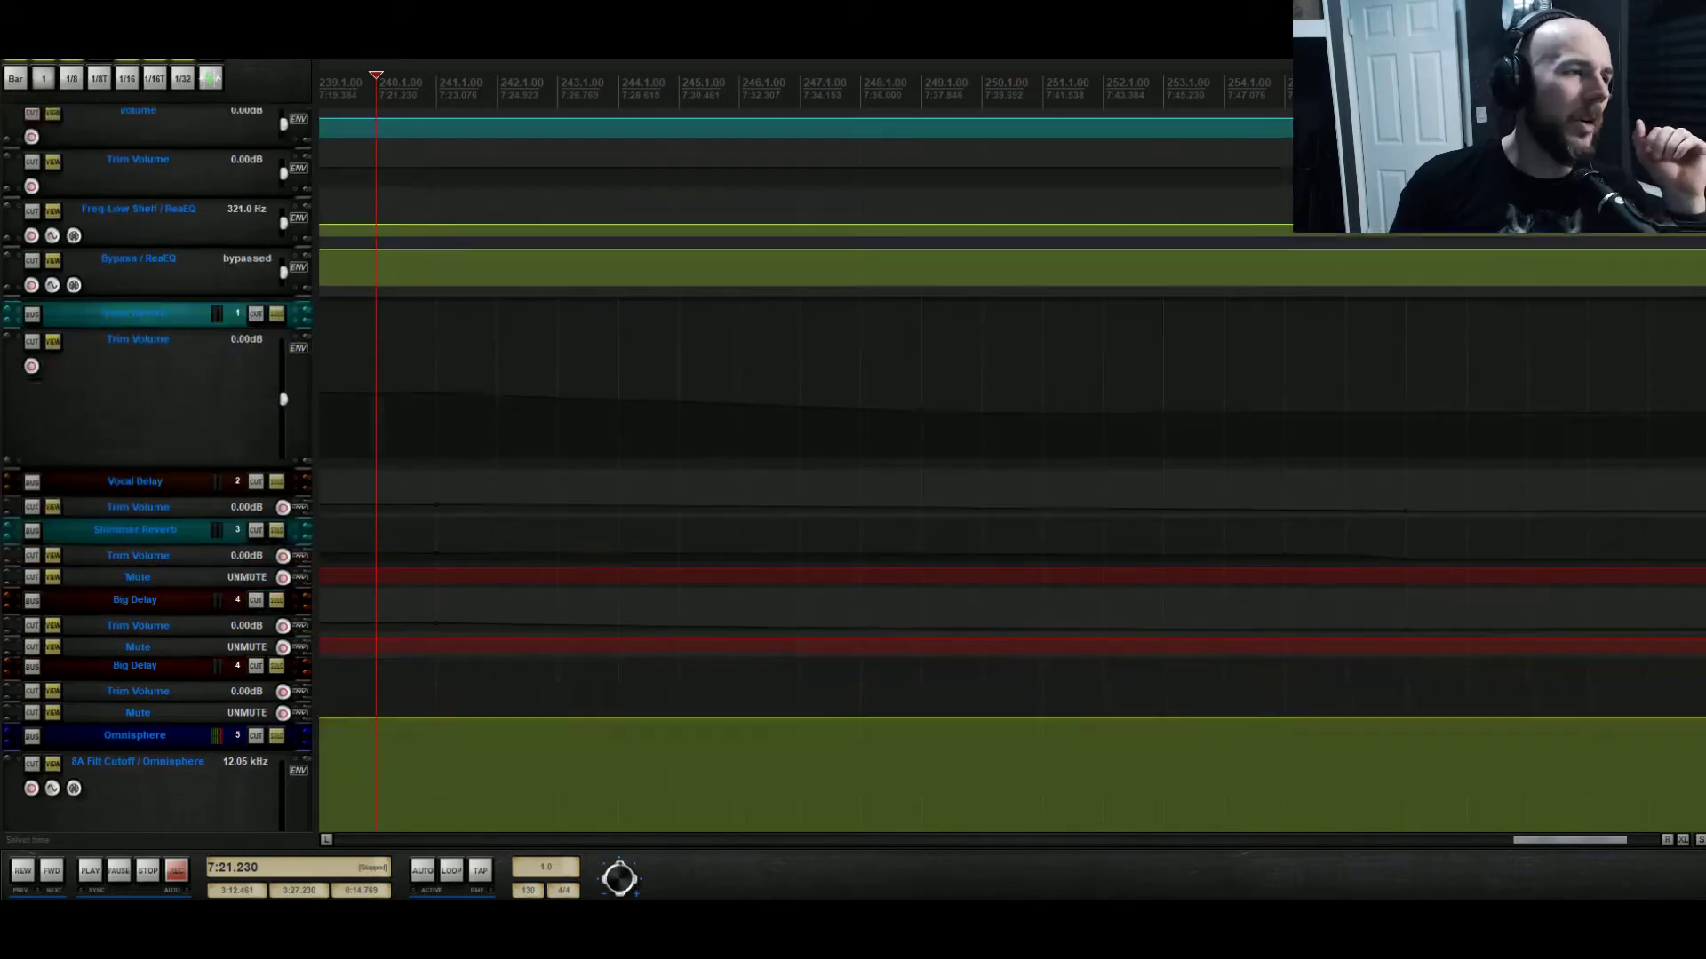
{"action": "scroll", "coordinate": [1702, 389], "scroll_direction": "up", "scroll_amount": 5}
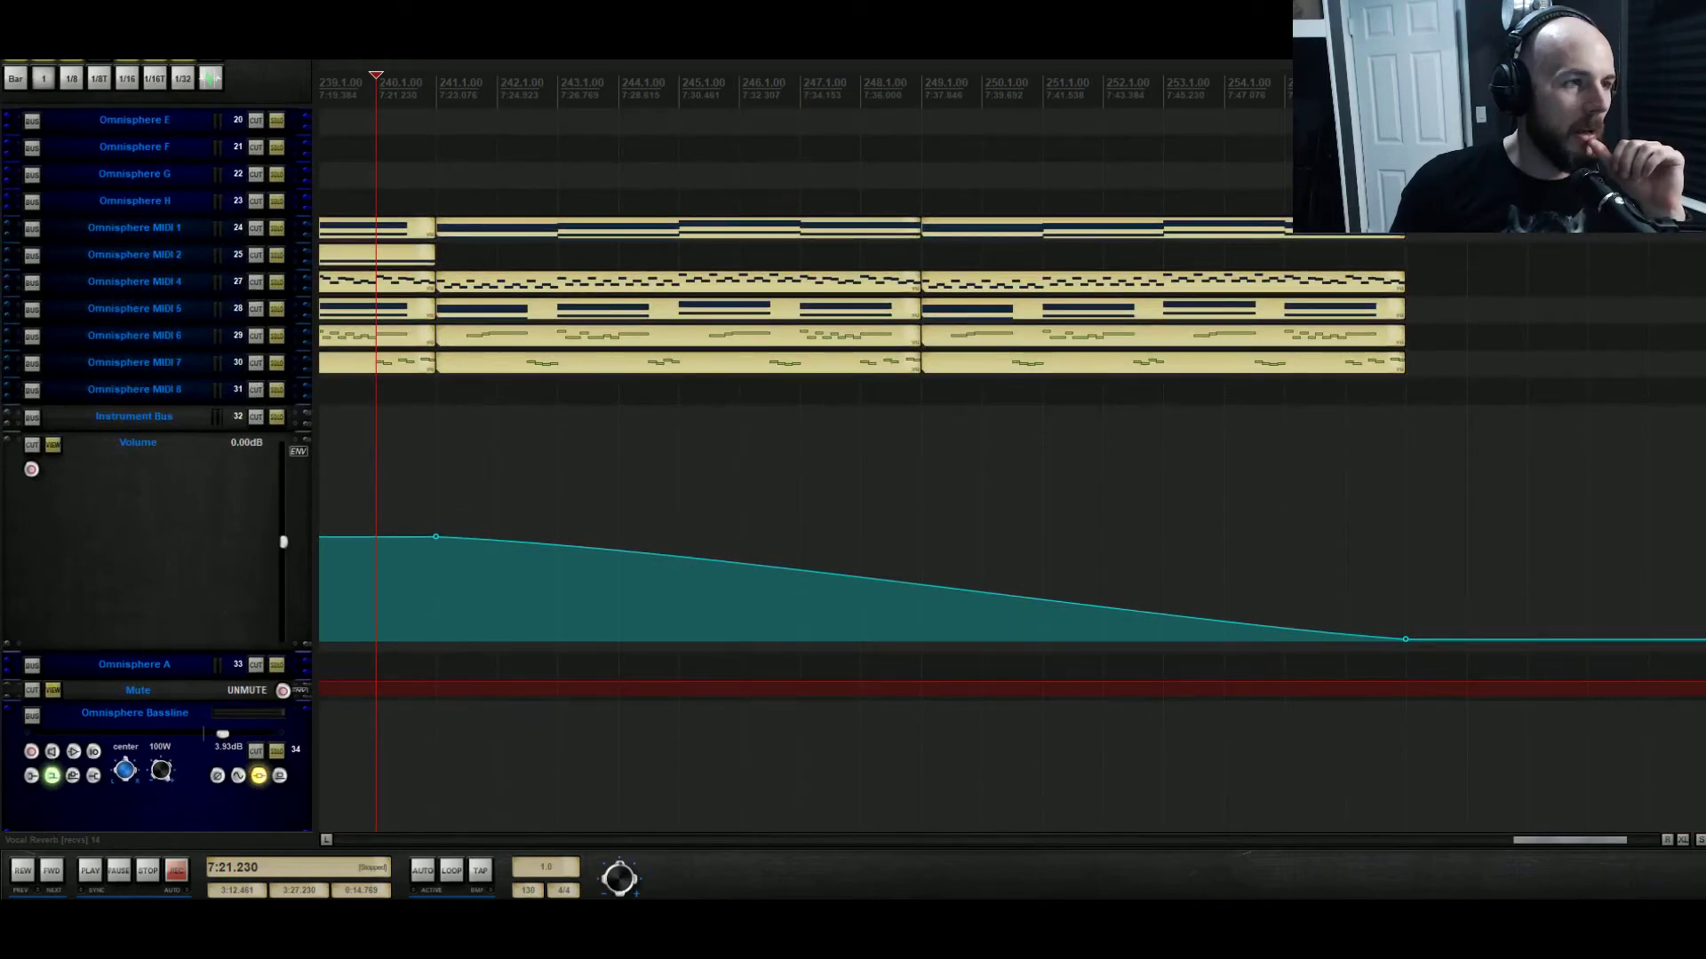
{"action": "left_click_drag", "start_coordinate": [1589, 845], "coordinate": [1469, 844]}
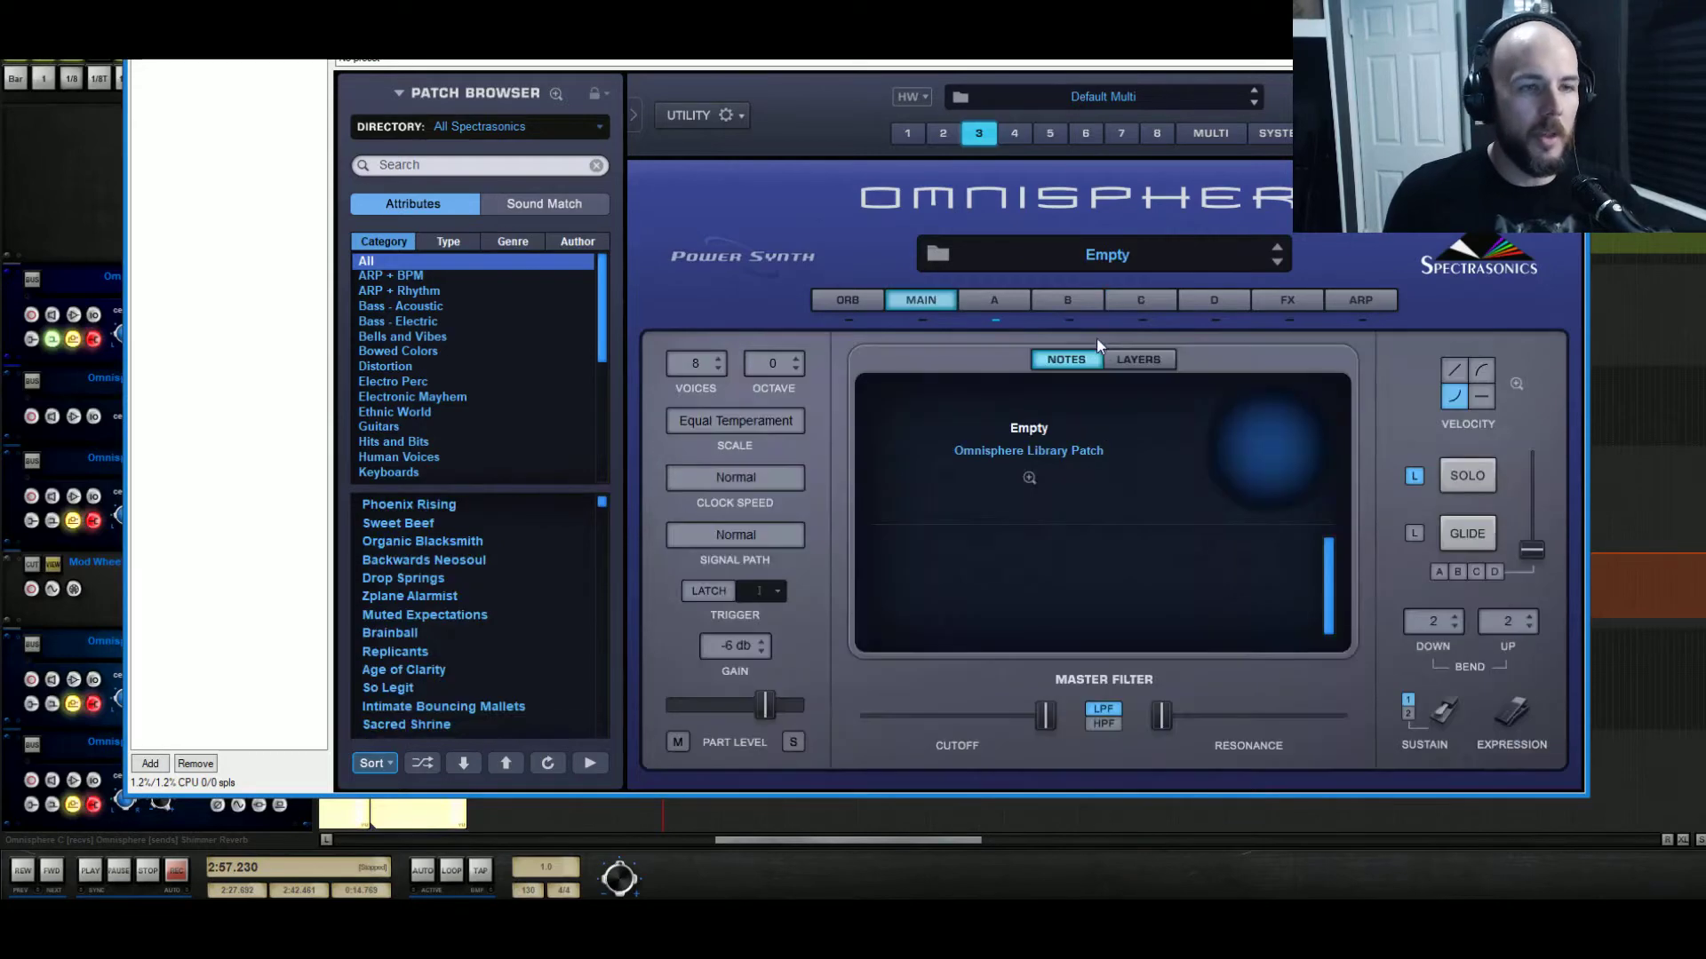
Set layer A's oscillator to synth mode using the Prologue Saw Brite waveform.
{"action": "left_click", "coordinate": [1013, 298]}
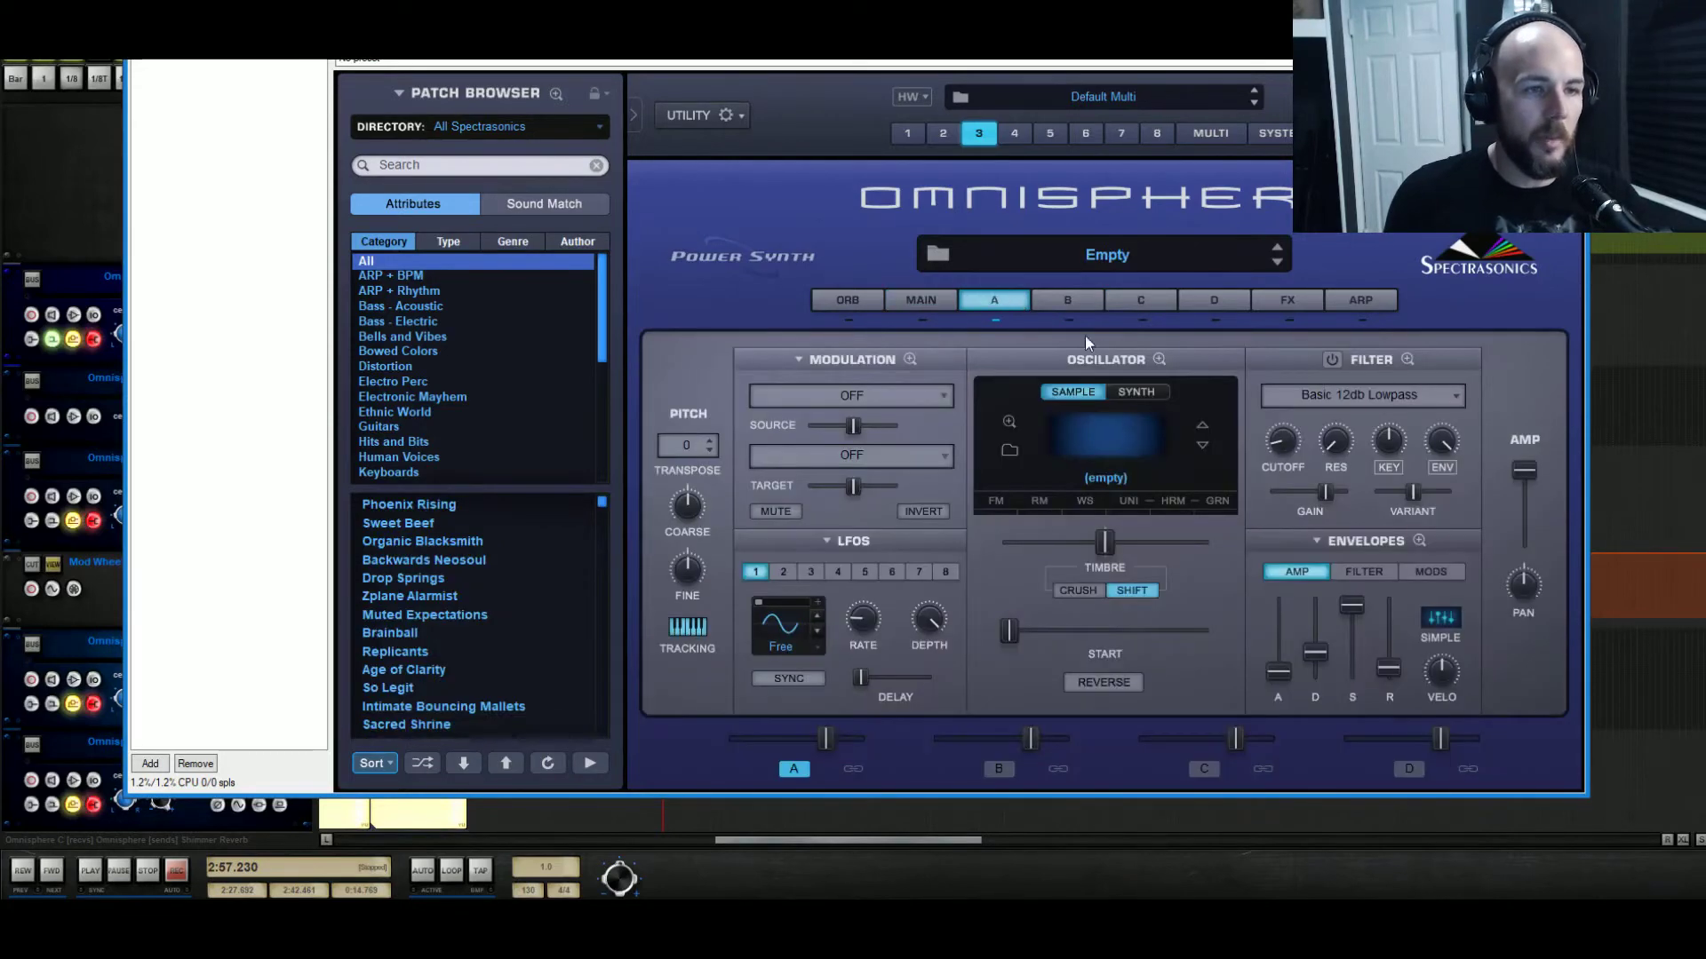
{"action": "left_click", "coordinate": [1134, 392]}
{"action": "left_click", "coordinate": [1063, 439]}
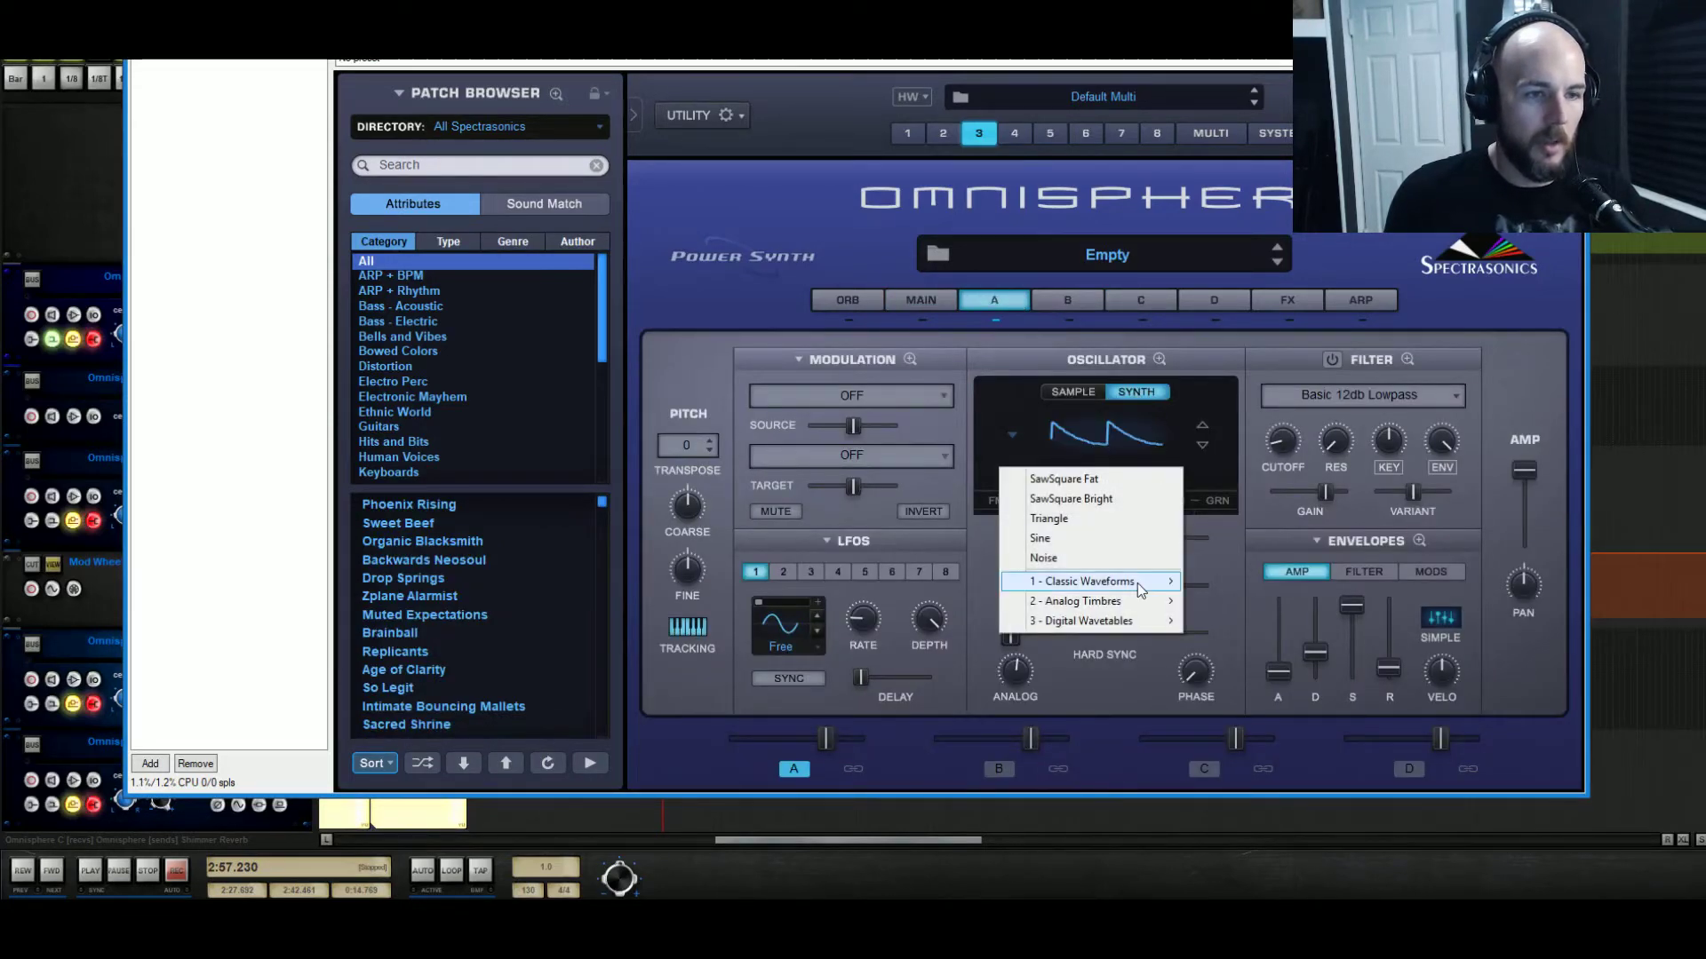
{"action": "mouse_move", "coordinate": [1137, 583]}
{"action": "mouse_move", "coordinate": [1254, 603]}
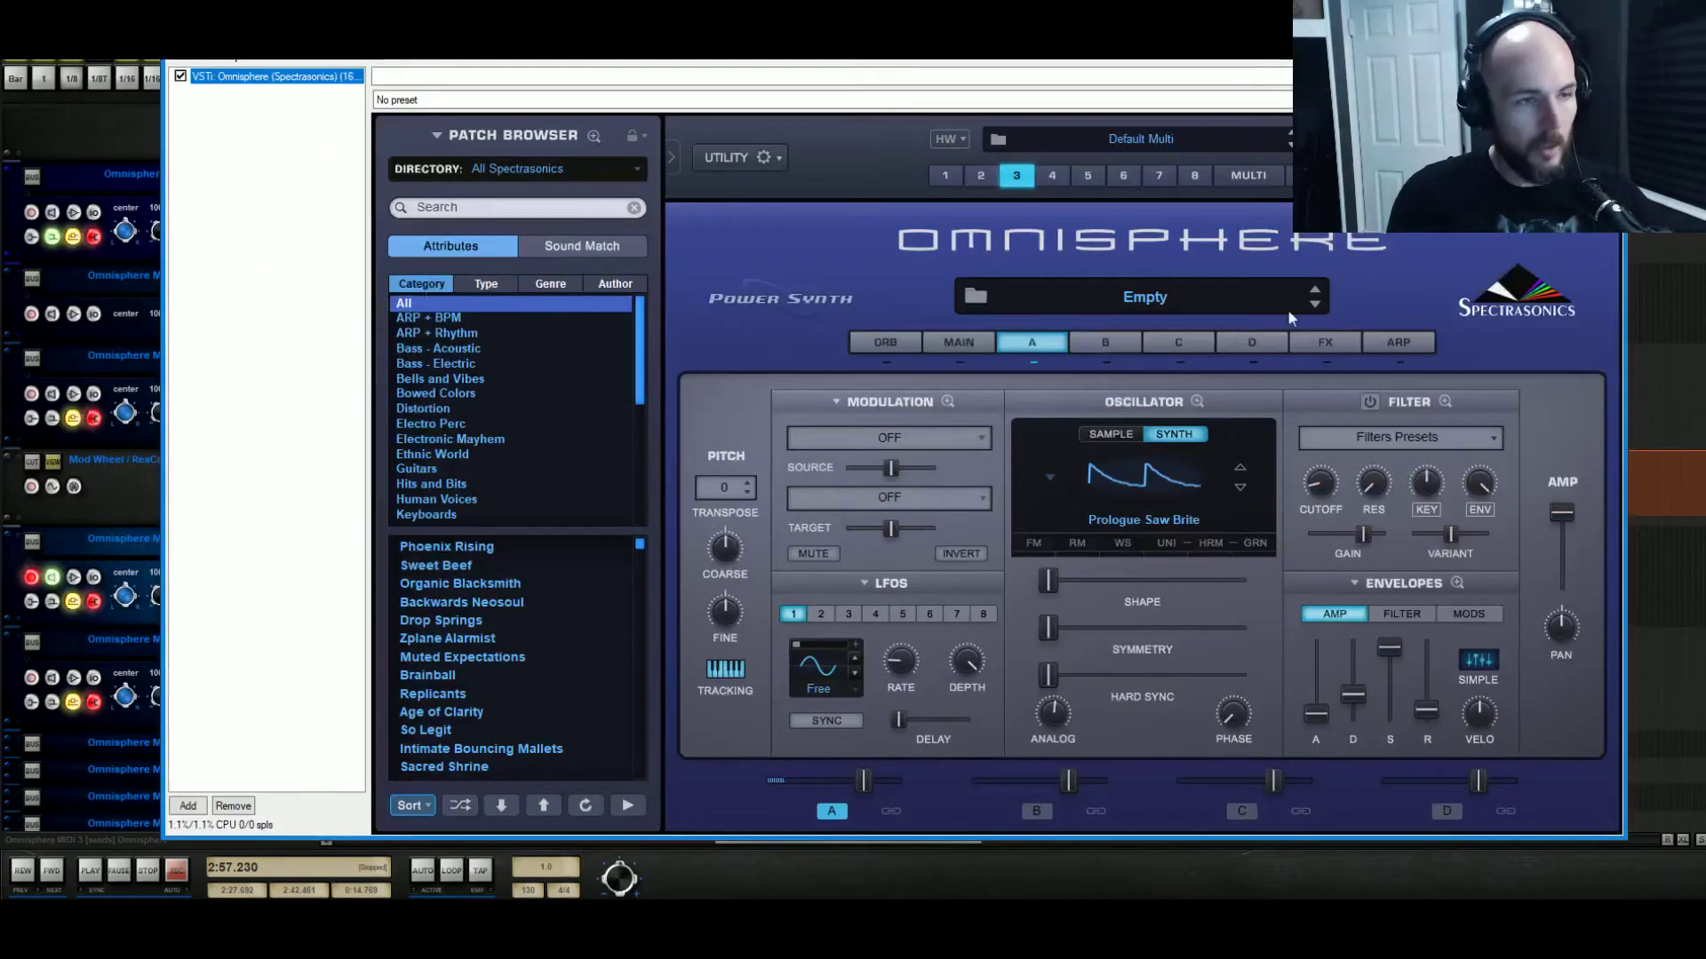
{"action": "left_click", "coordinate": [1166, 542]}
{"action": "left_click", "coordinate": [1165, 540]}
Enable unison on layer A with maximum depth, about 0.286 detune and slight drift.
{"action": "left_click", "coordinate": [1079, 468]}
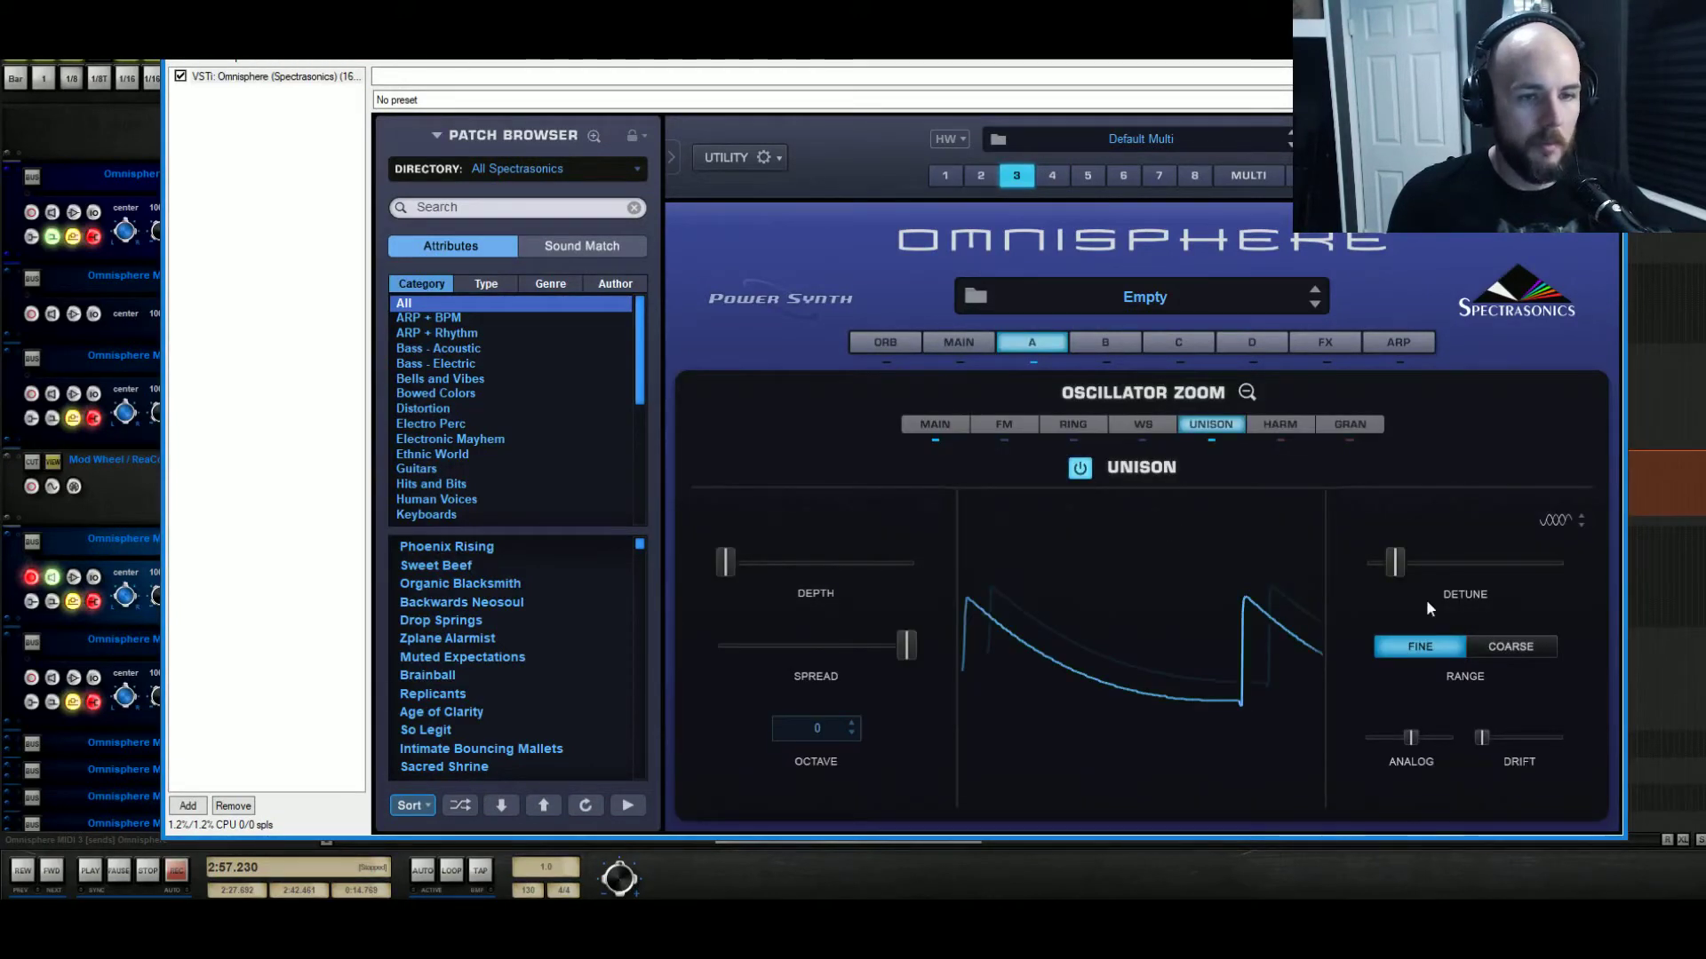
{"action": "left_click_drag", "start_coordinate": [1484, 739], "coordinate": [1505, 740]}
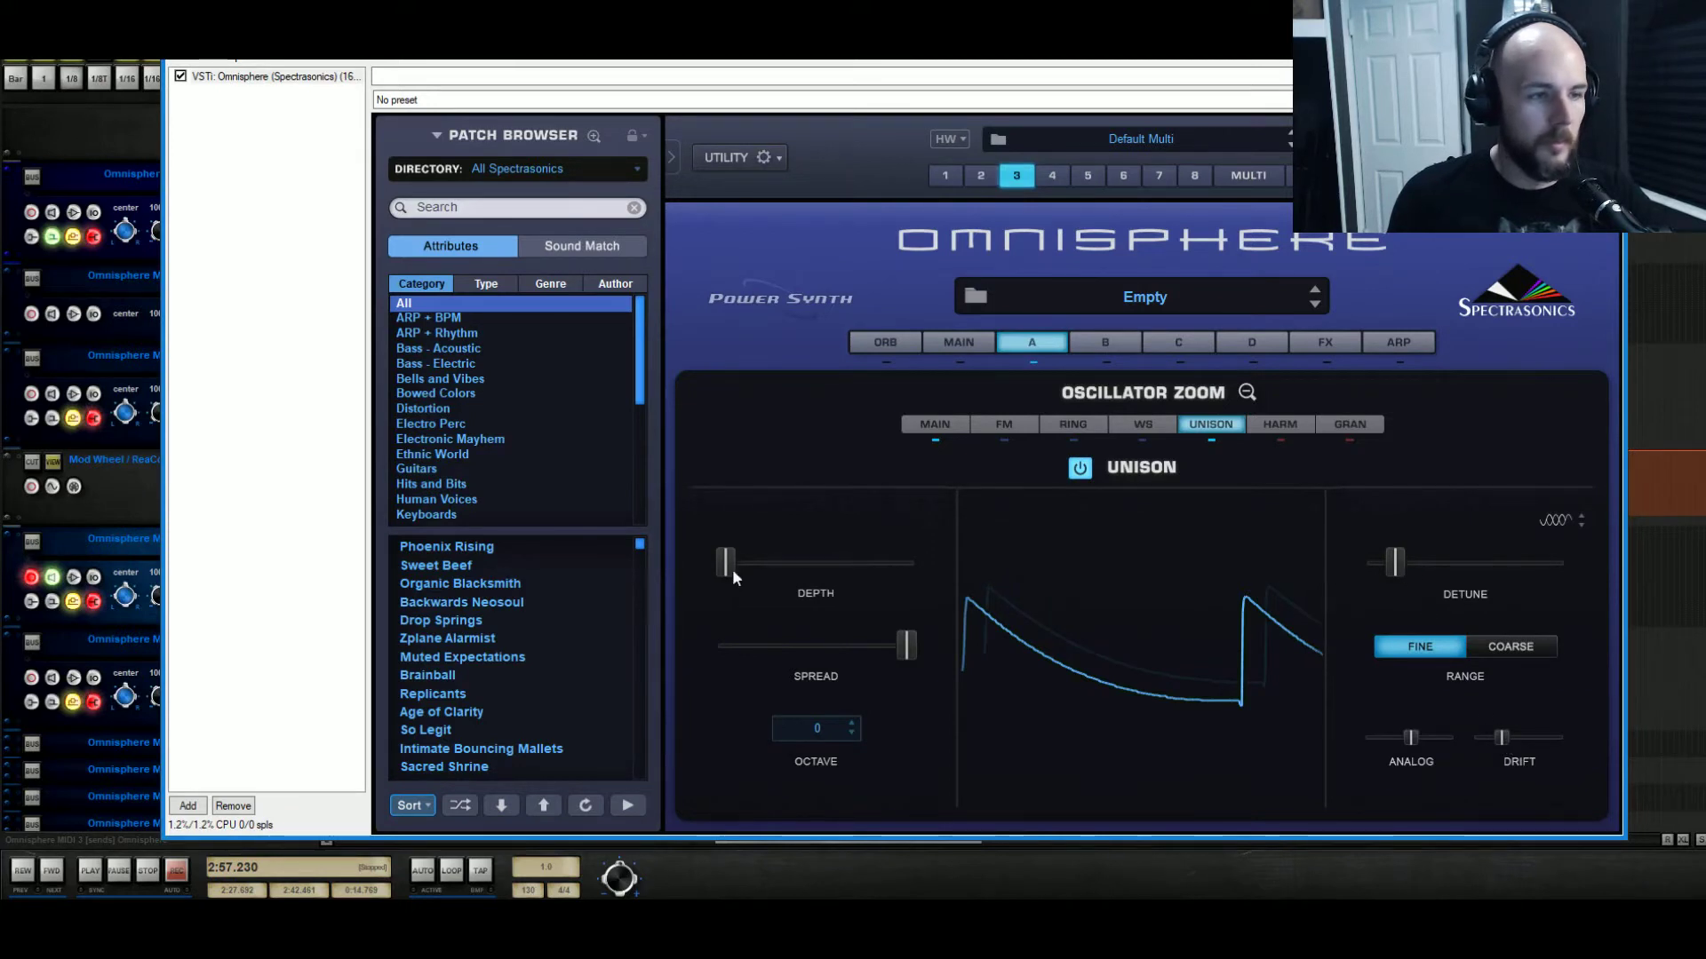
{"action": "left_click_drag", "start_coordinate": [726, 561], "coordinate": [992, 580]}
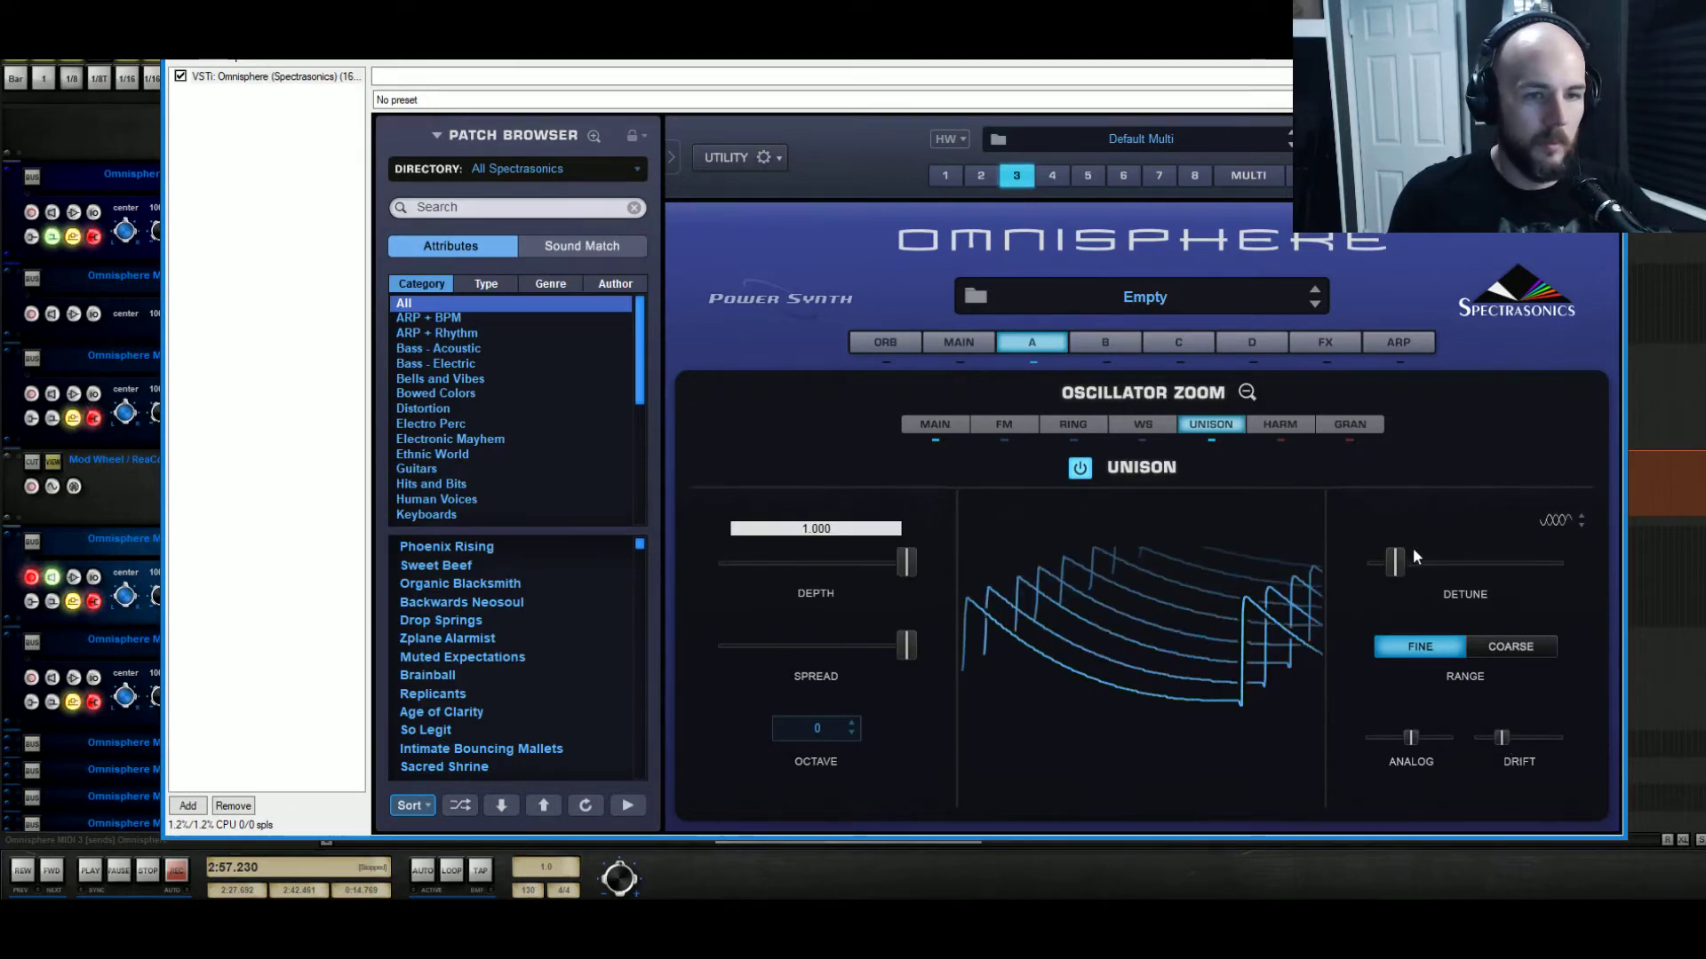
{"action": "mouse_move", "coordinate": [1394, 565]}
{"action": "left_mouse_down"}
{"action": "mouse_move", "coordinate": [1327, 570]}
{"action": "mouse_move", "coordinate": [1427, 566]}
{"action": "left_mouse_up"}
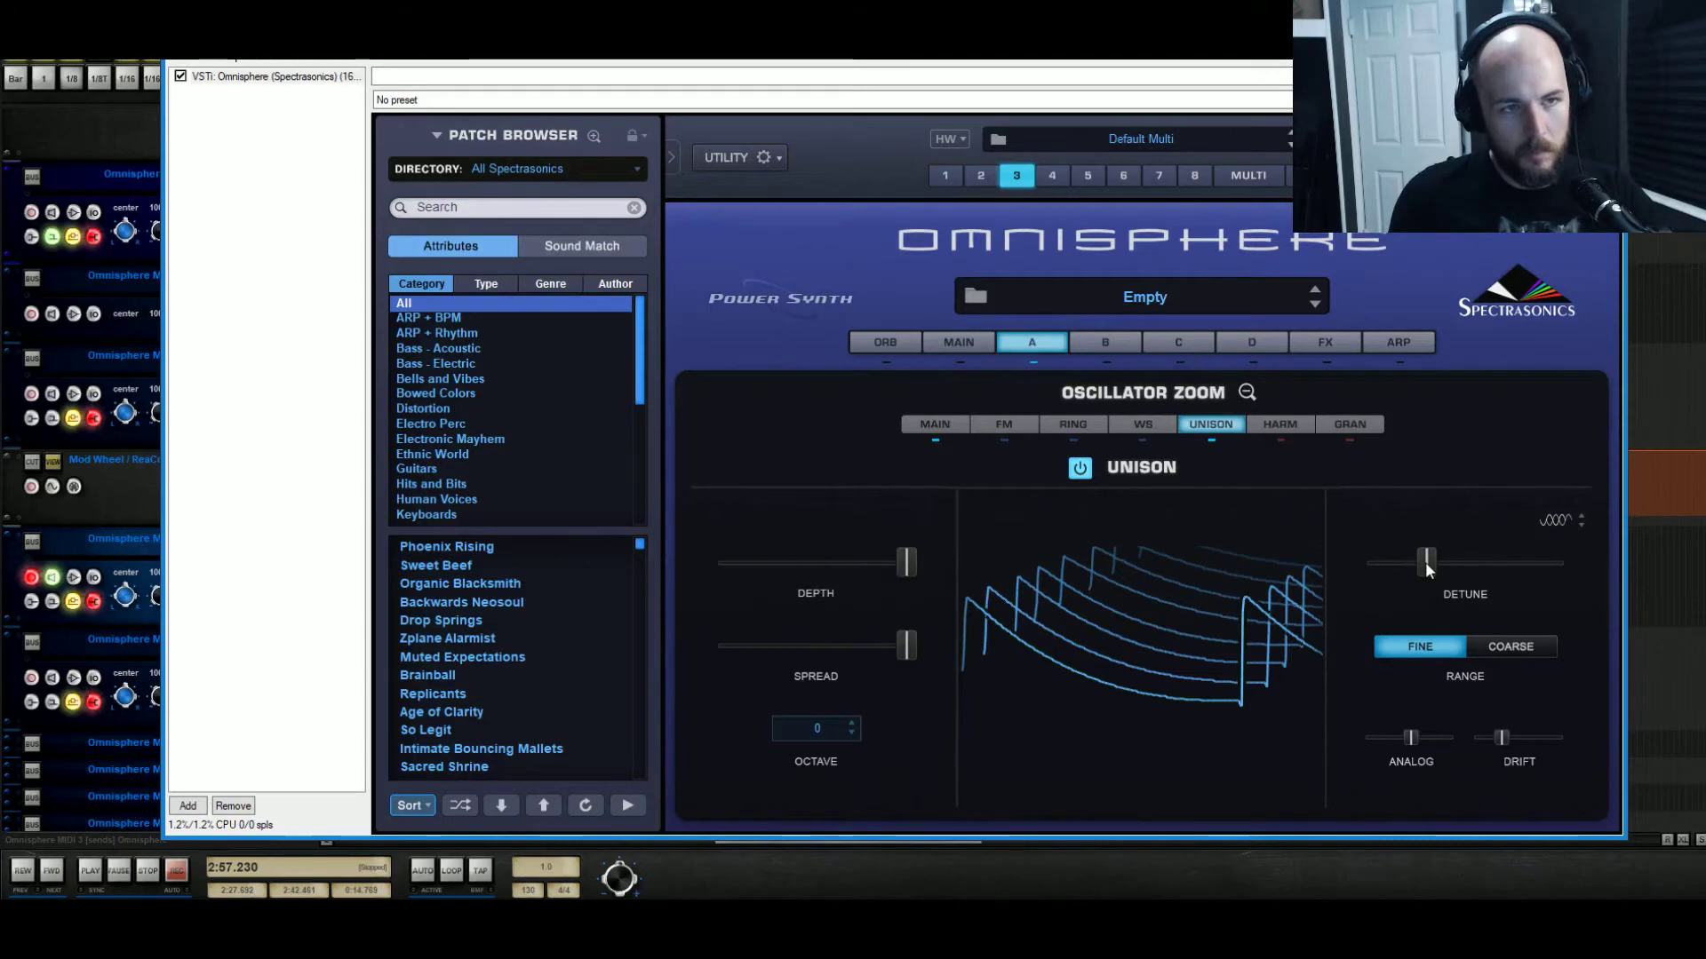
{"action": "left_click", "coordinate": [1247, 393]}
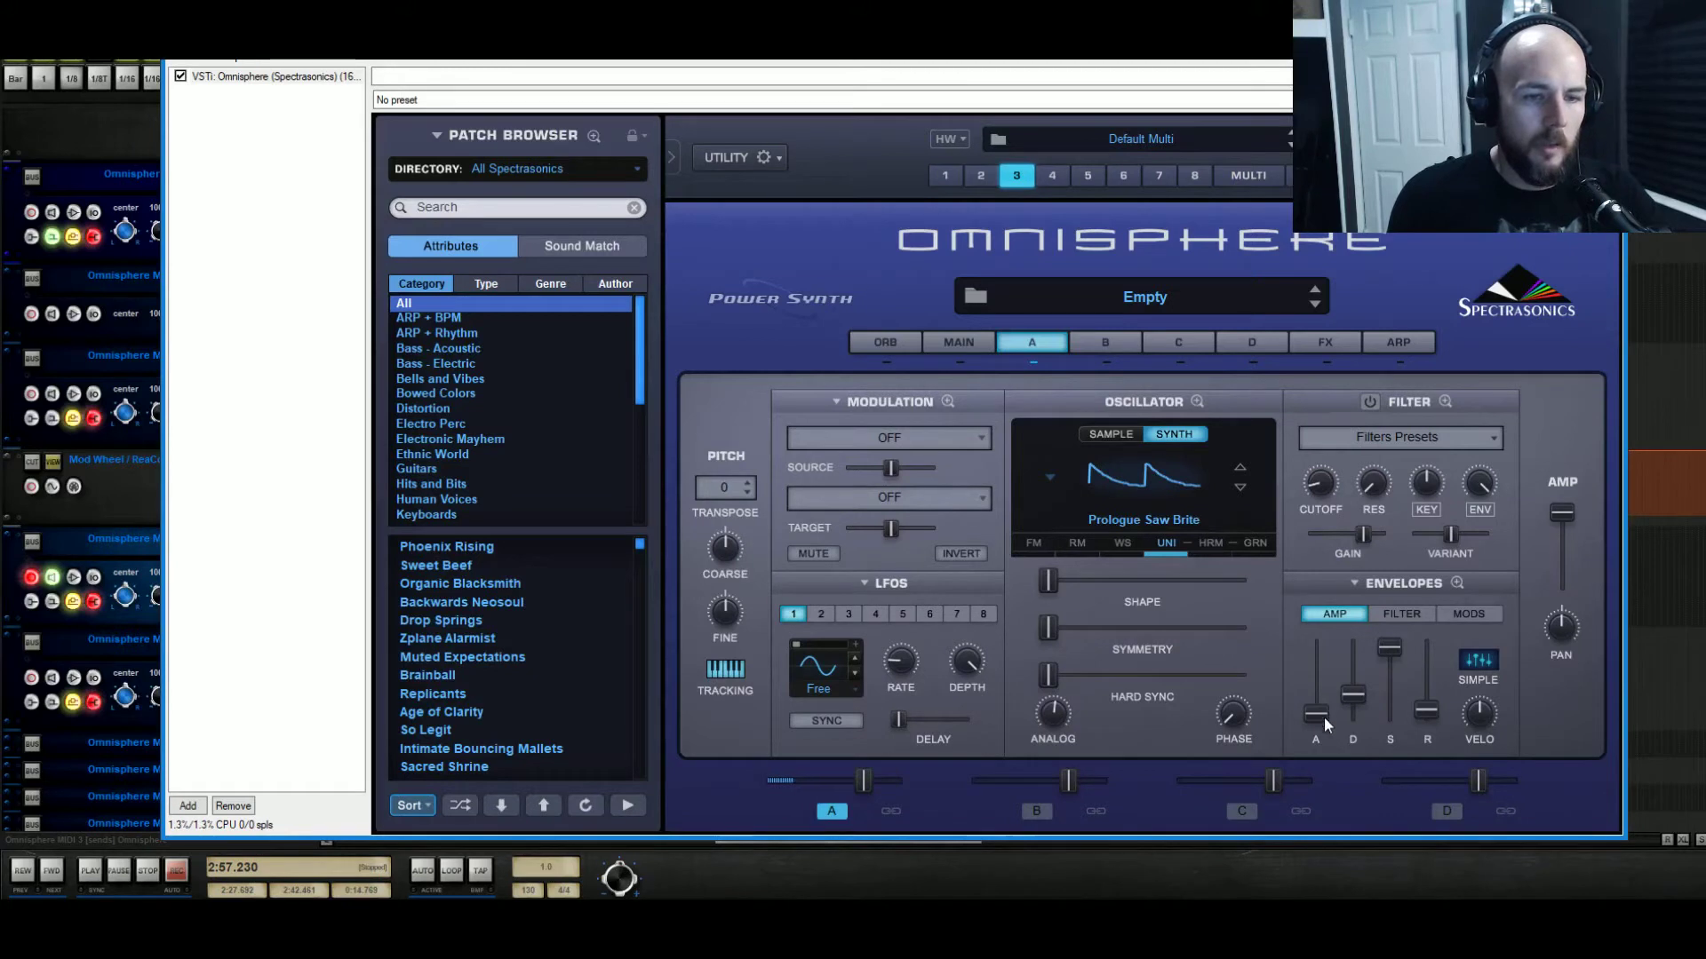
Shorten layer A's amp decay, set sustain to about 0.48, and try oscillator shape amounts.
{"action": "left_click_drag", "start_coordinate": [1389, 649], "coordinate": [1366, 705]}
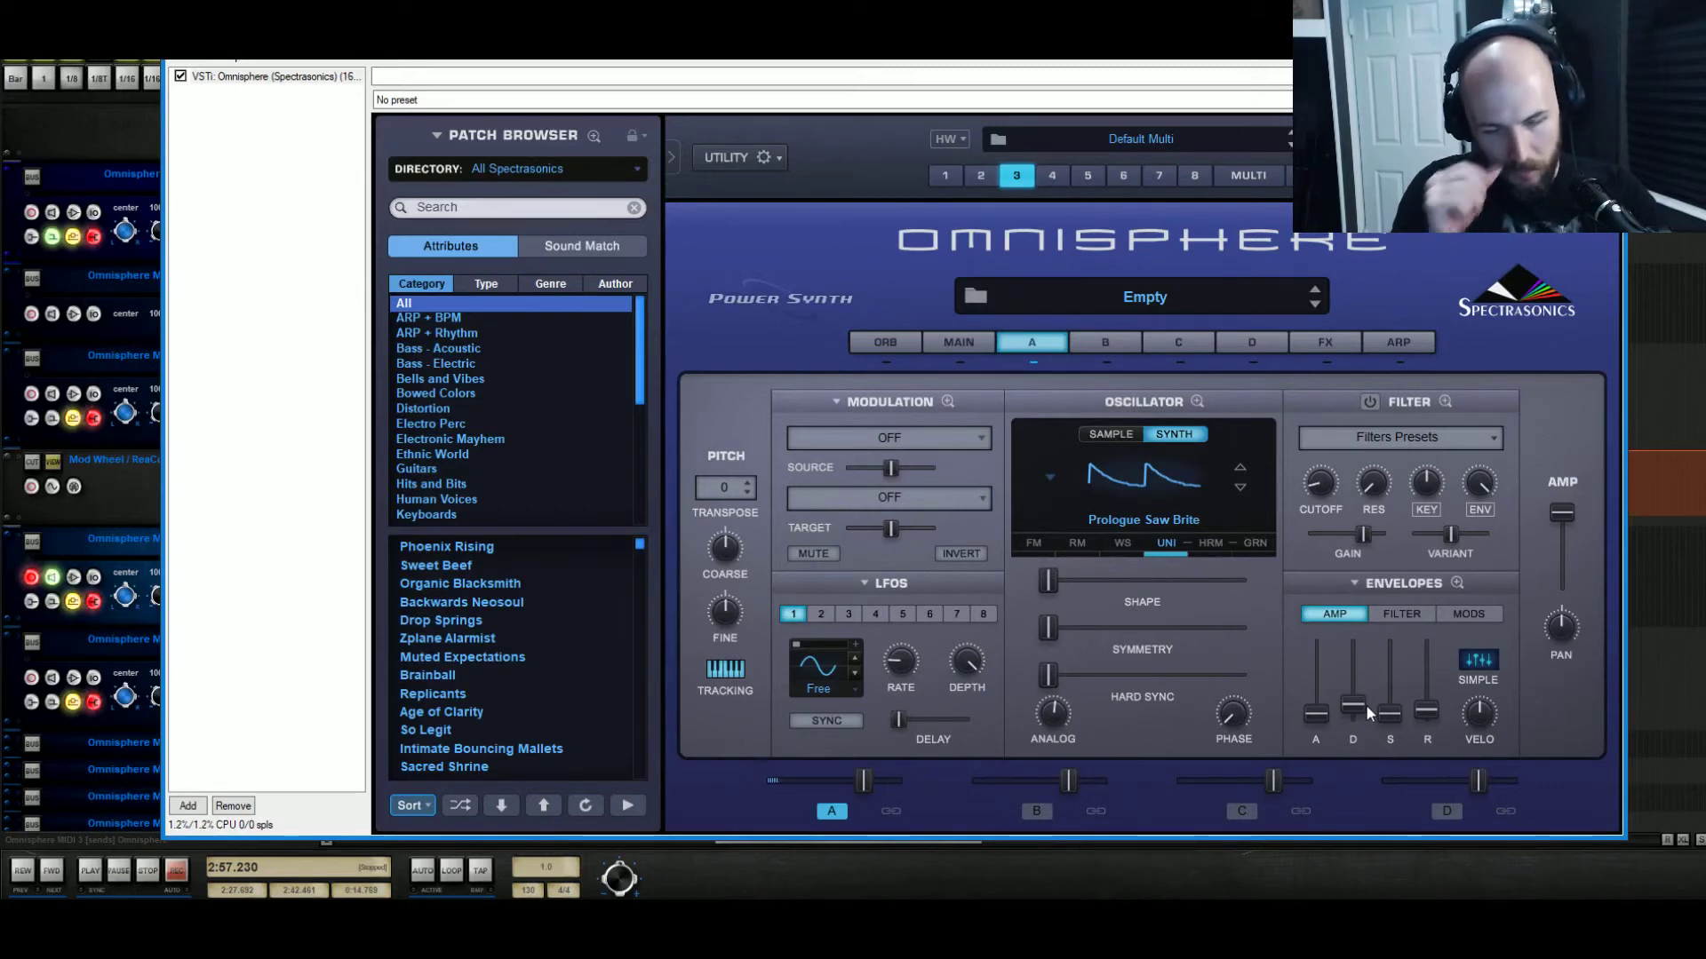
{"action": "left_click_drag", "start_coordinate": [1386, 716], "coordinate": [1436, 705]}
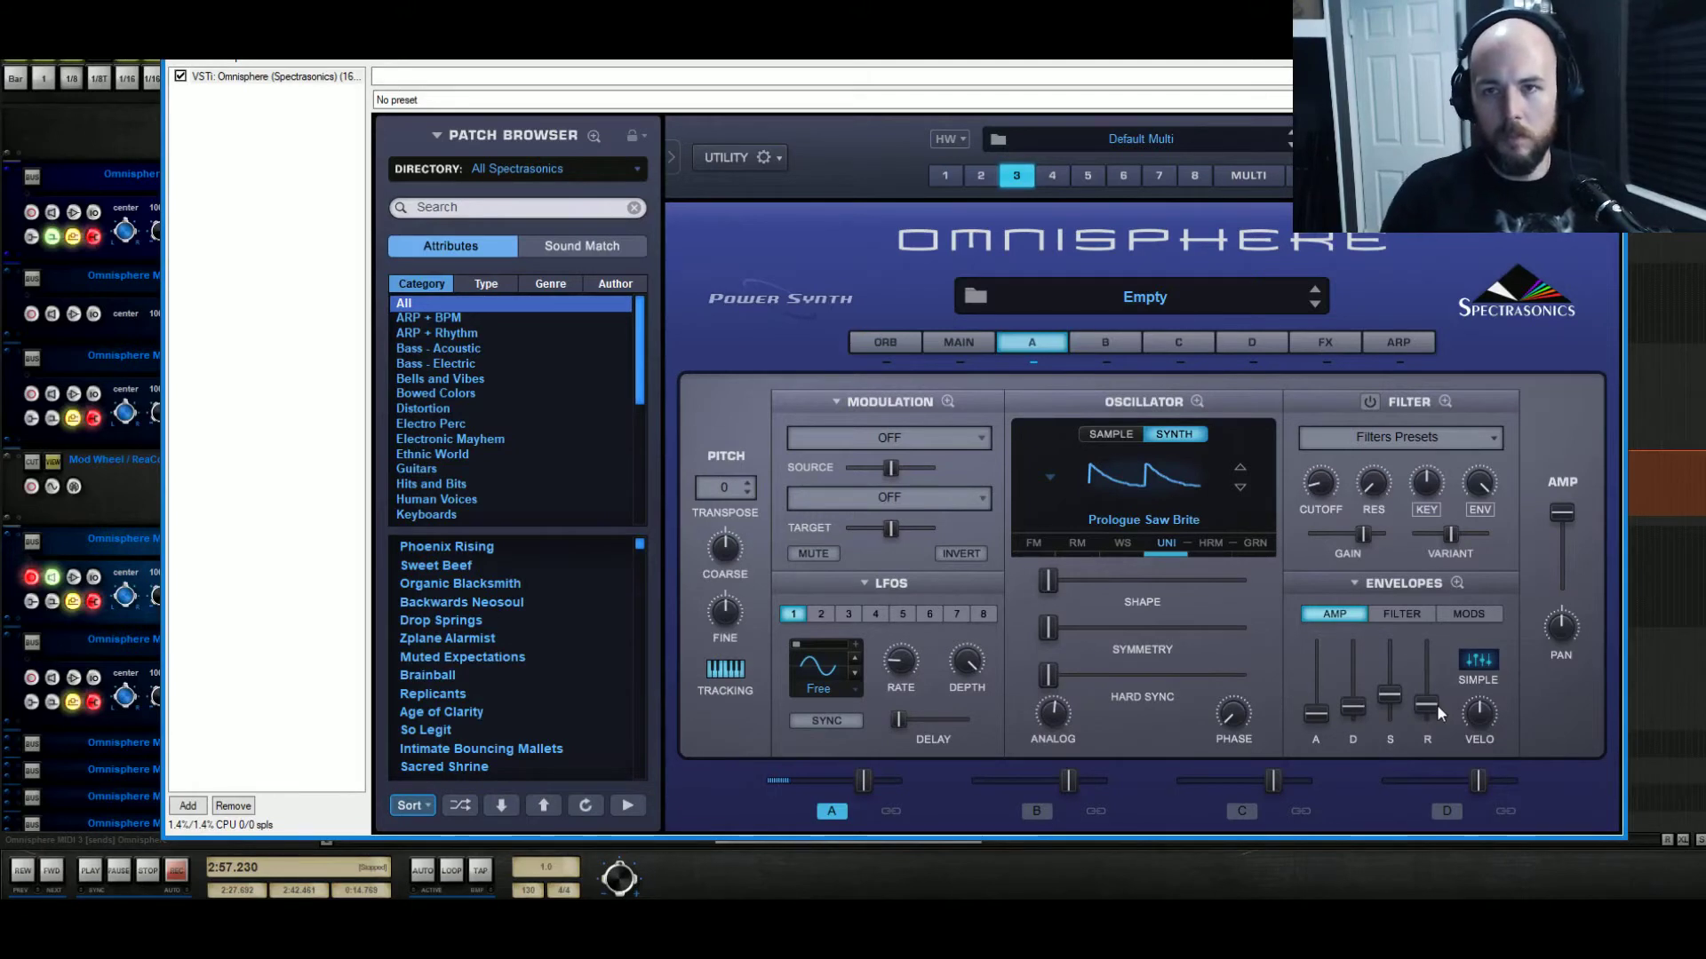
{"action": "mouse_move", "coordinate": [1049, 582]}
{"action": "left_mouse_down"}
{"action": "mouse_move", "coordinate": [1270, 595]}
{"action": "mouse_move", "coordinate": [1043, 613]}
{"action": "mouse_move", "coordinate": [1244, 589]}
{"action": "mouse_move", "coordinate": [1041, 586]}
{"action": "left_mouse_up"}
Audition saw waveforms, stepping to the next saw and trying the JX-3P Saw.
{"action": "left_click", "coordinate": [1240, 487]}
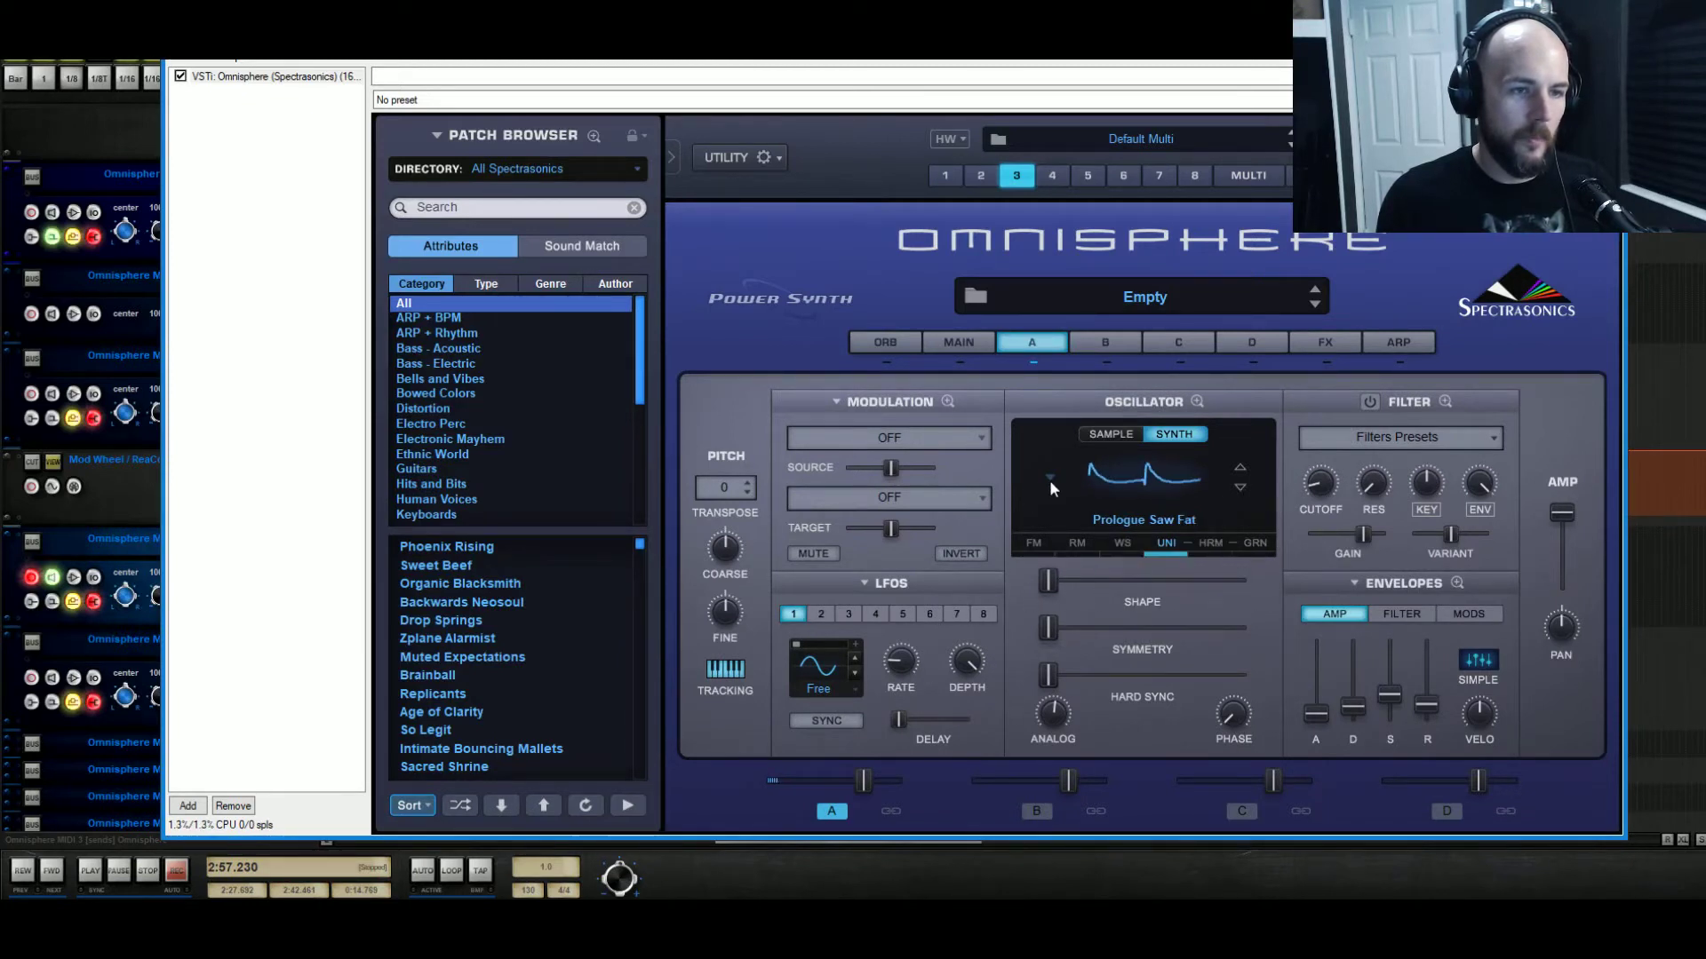
{"action": "left_click", "coordinate": [1048, 476]}
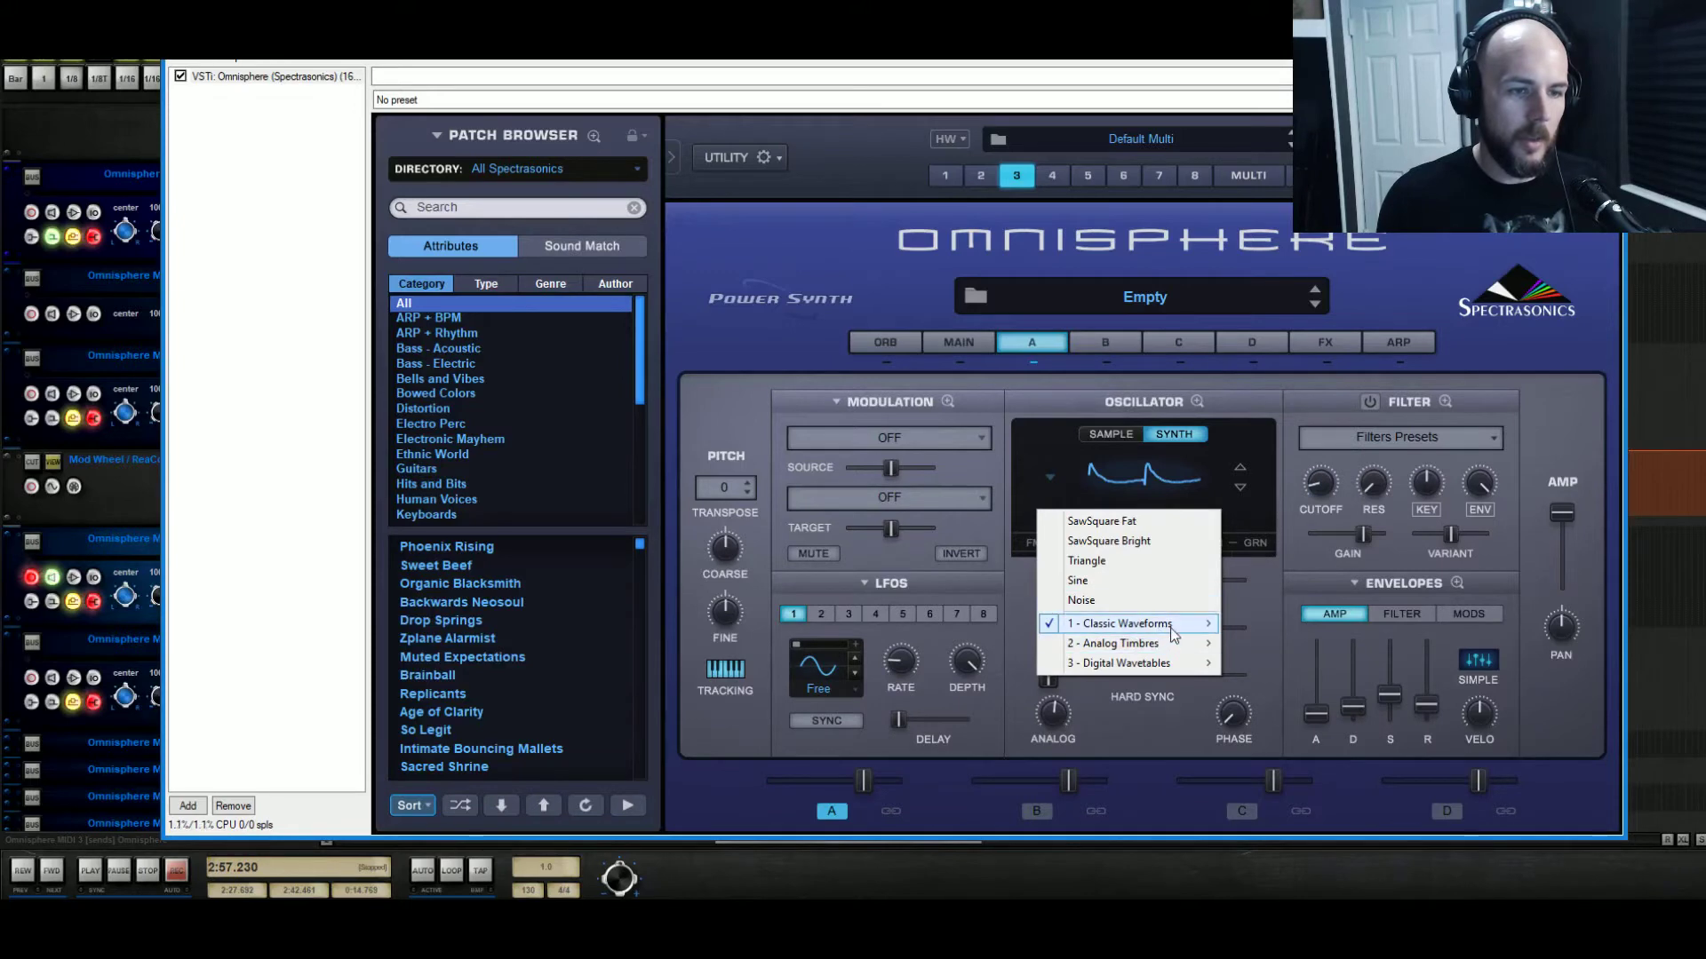
{"action": "mouse_move", "coordinate": [1171, 631]}
{"action": "mouse_move", "coordinate": [1323, 642]}
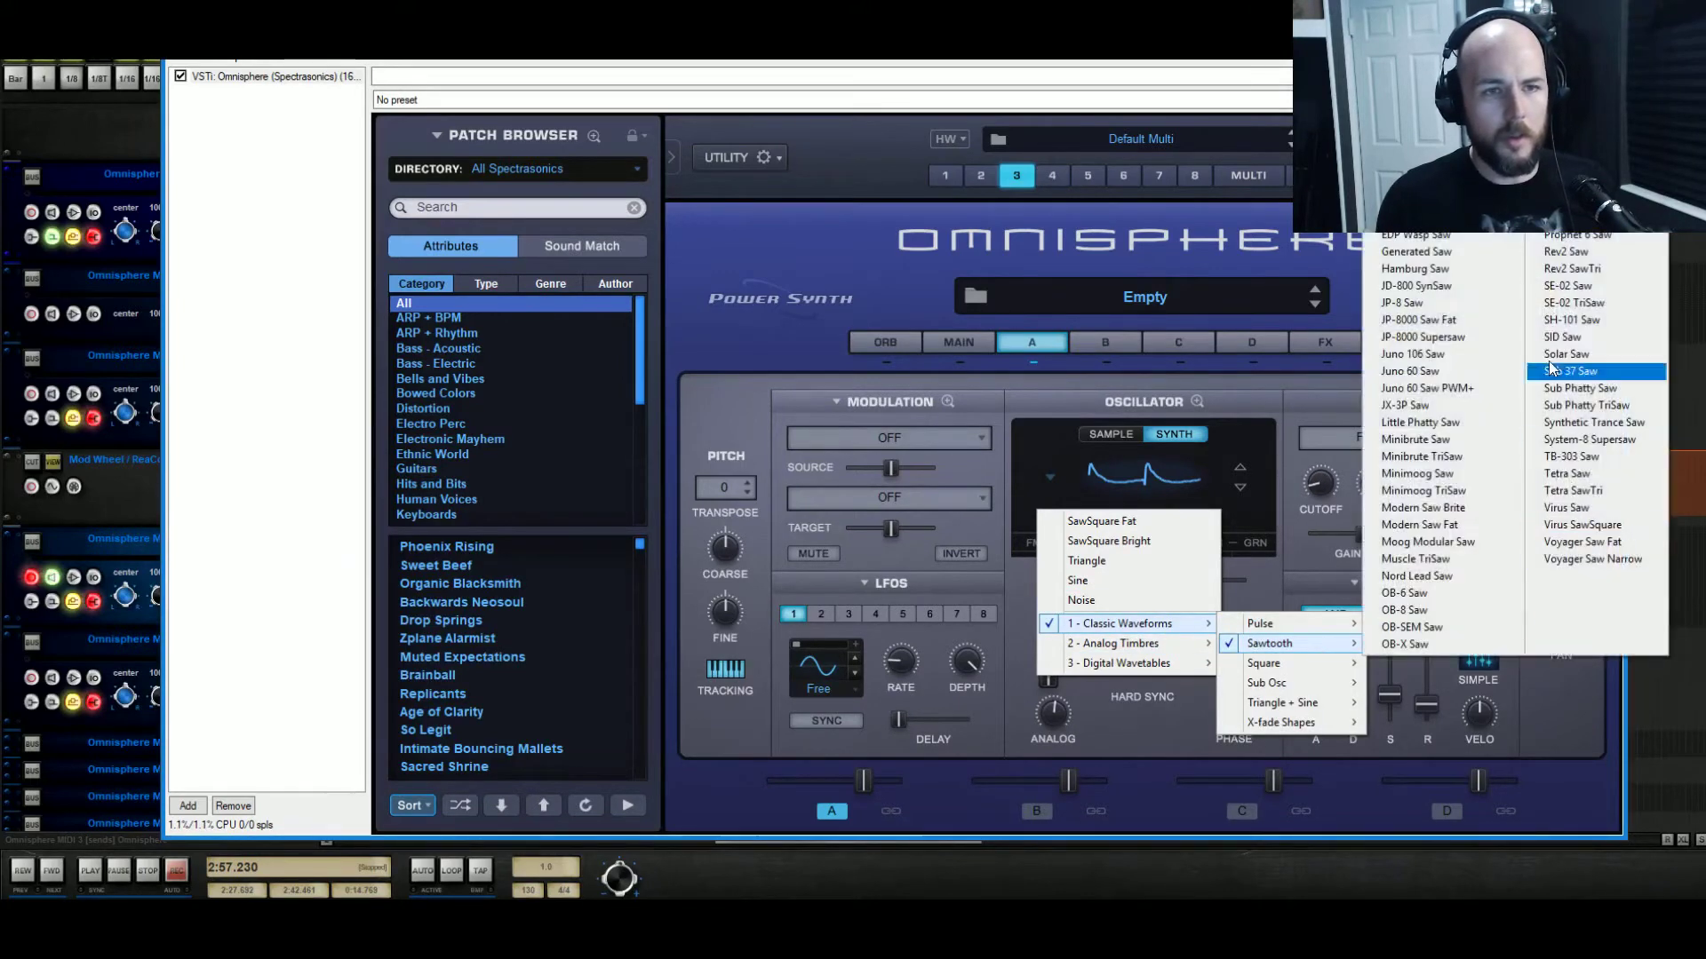
{"action": "left_click", "coordinate": [1461, 405]}
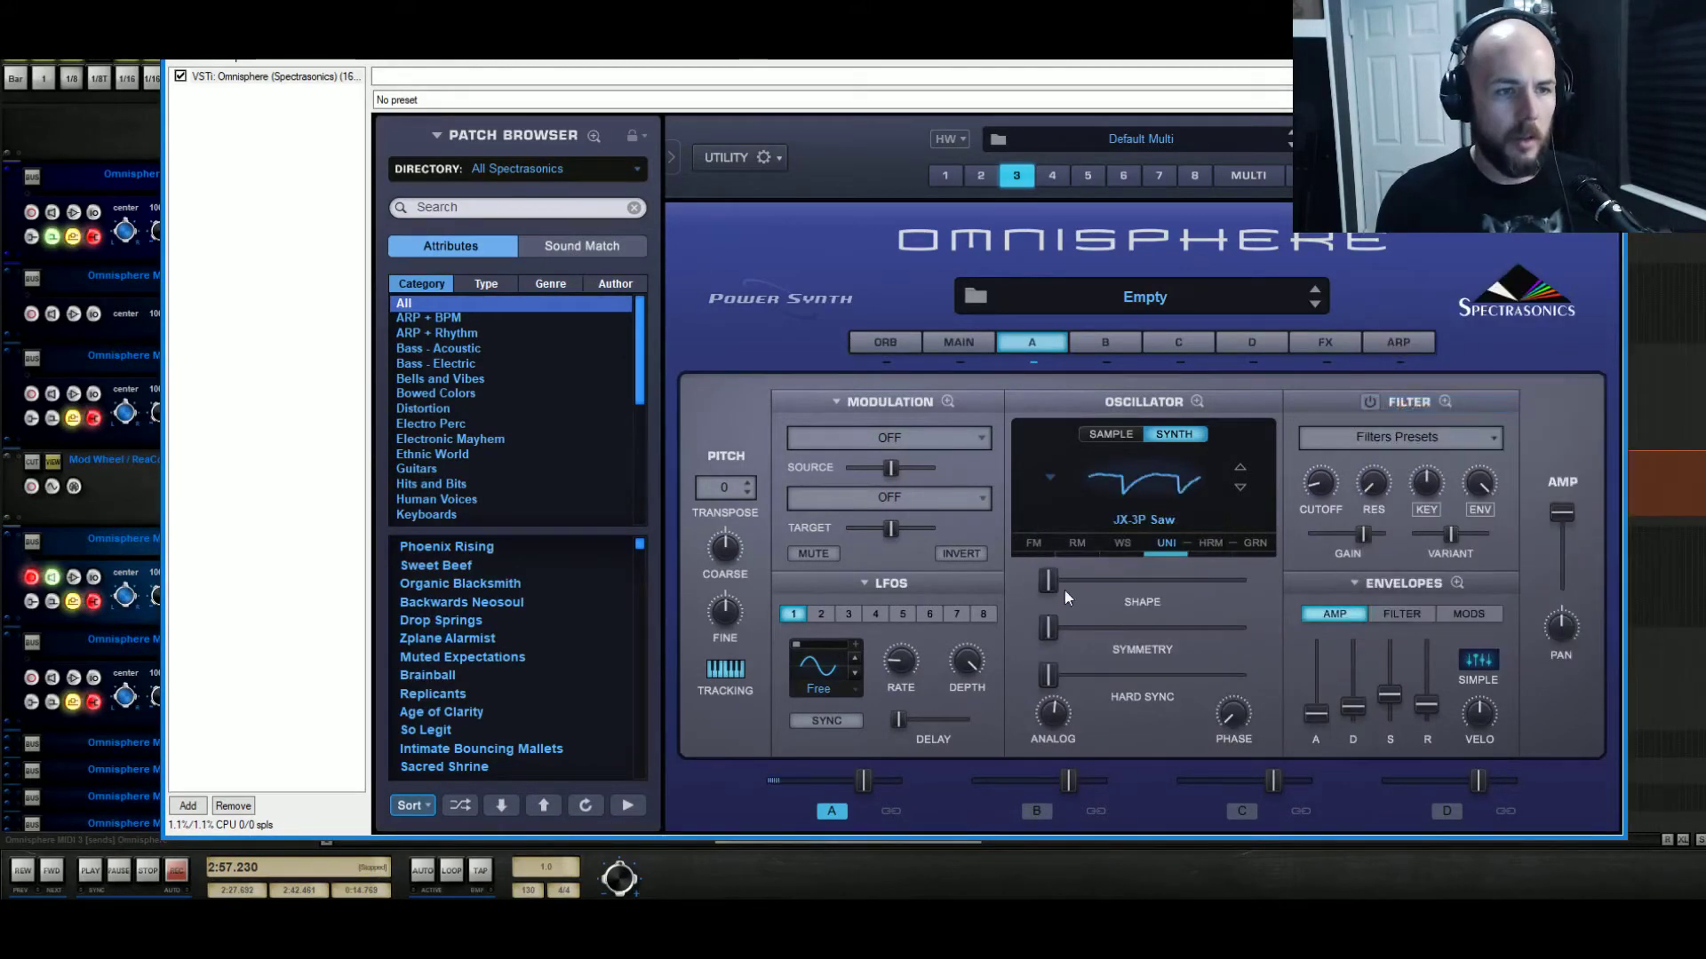
Try the Nord Lead Saw, then settle on the Synthetic Trance Saw waveform.
{"action": "mouse_move", "coordinate": [1062, 583]}
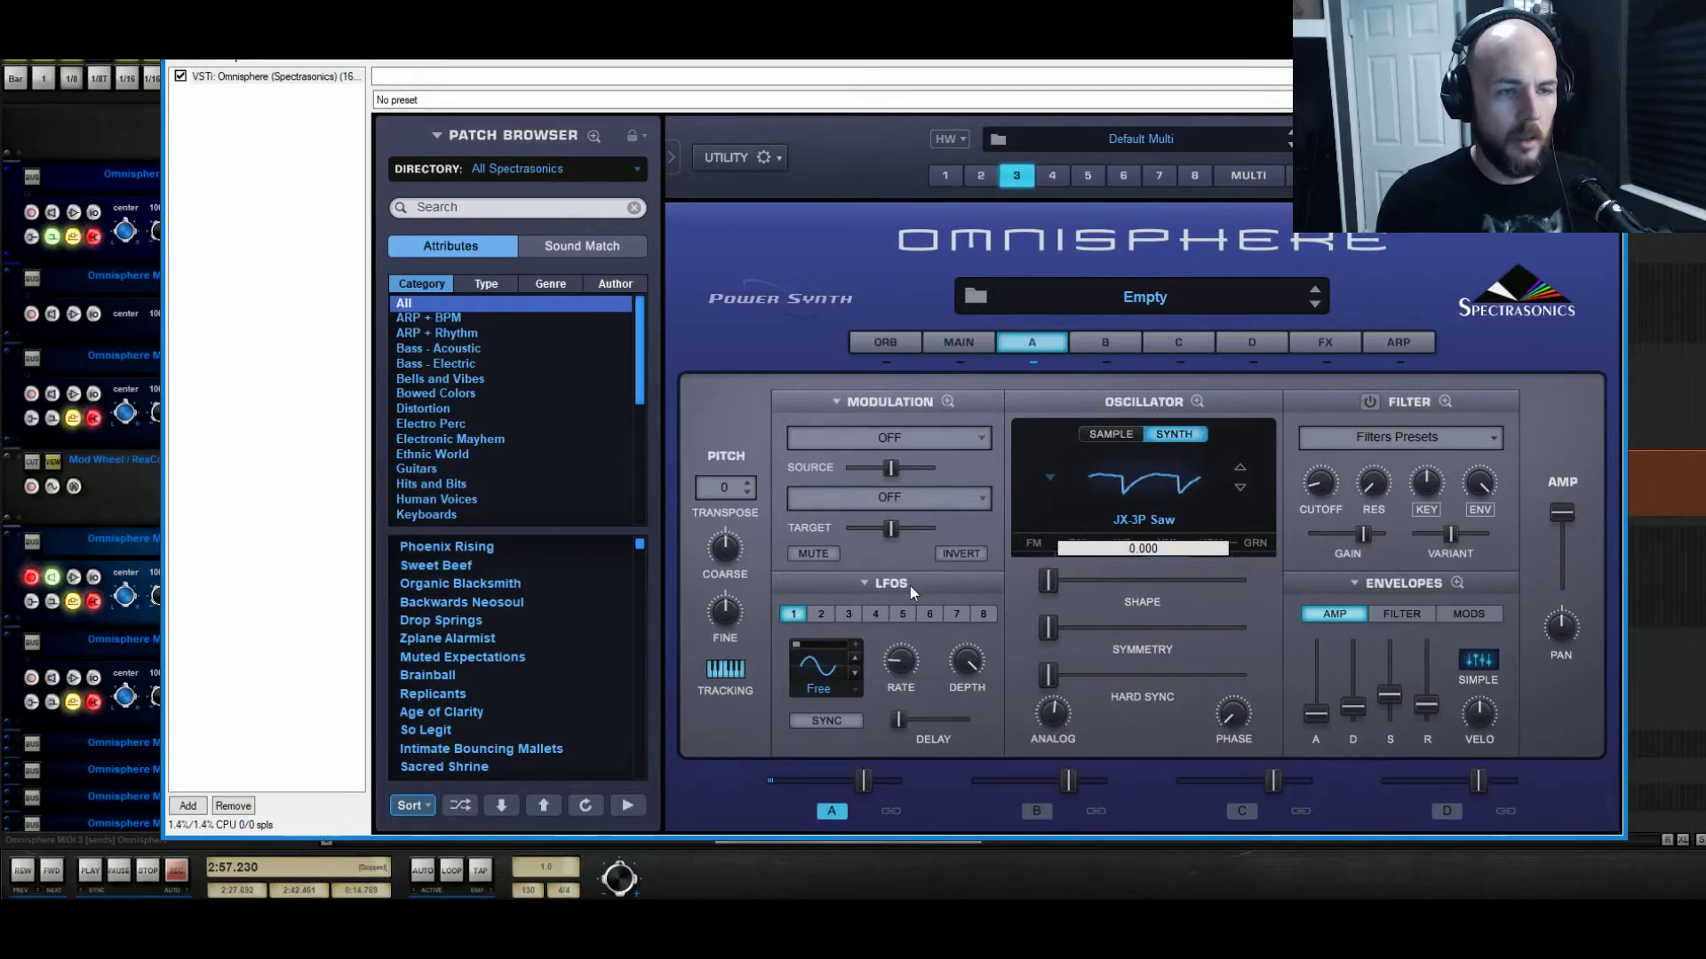
{"action": "left_click", "coordinate": [1050, 479]}
{"action": "mouse_move", "coordinate": [1145, 623]}
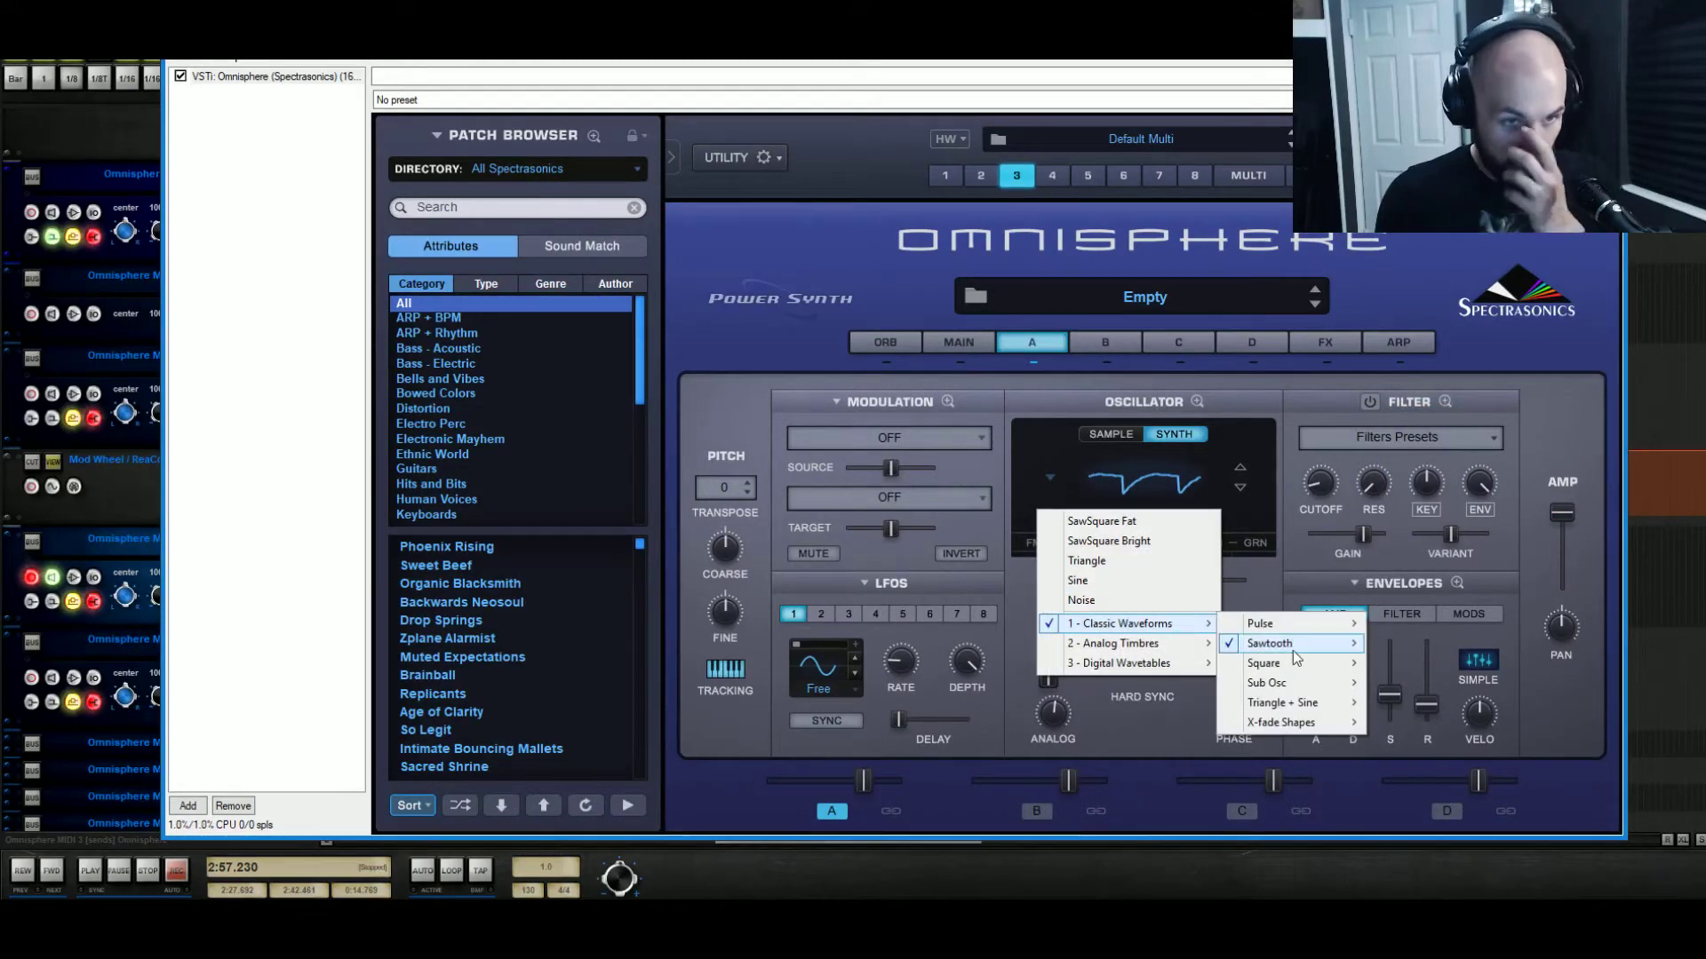
{"action": "mouse_move", "coordinate": [1295, 645]}
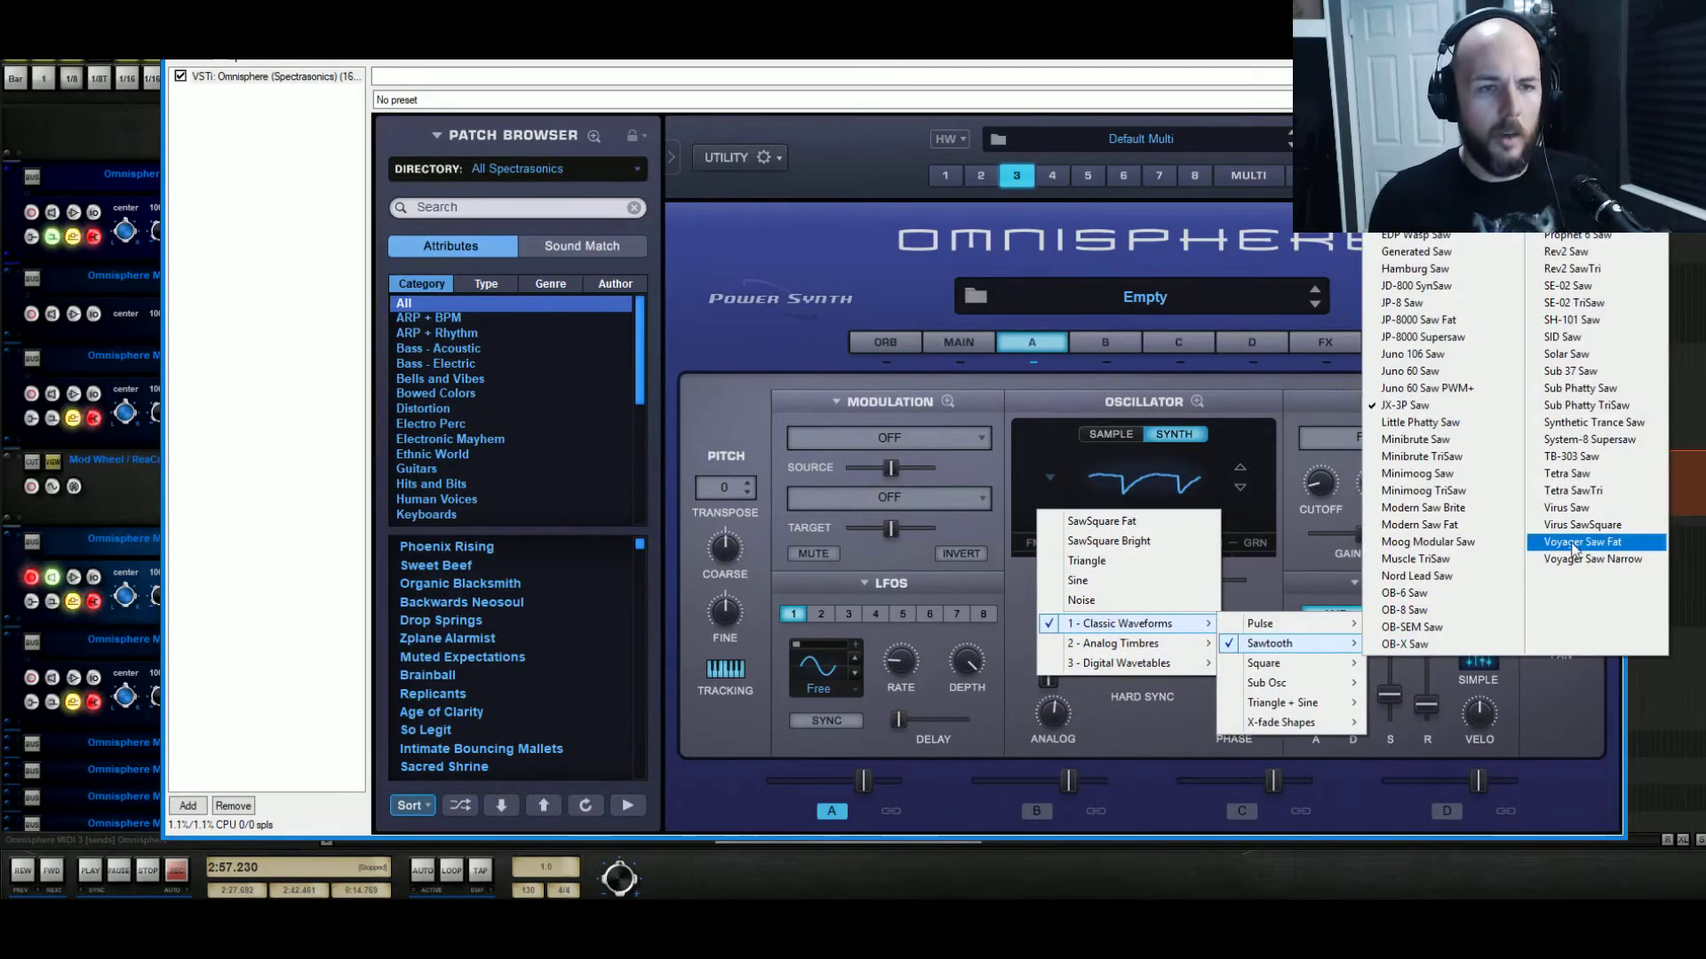
{"action": "left_click", "coordinate": [1489, 587]}
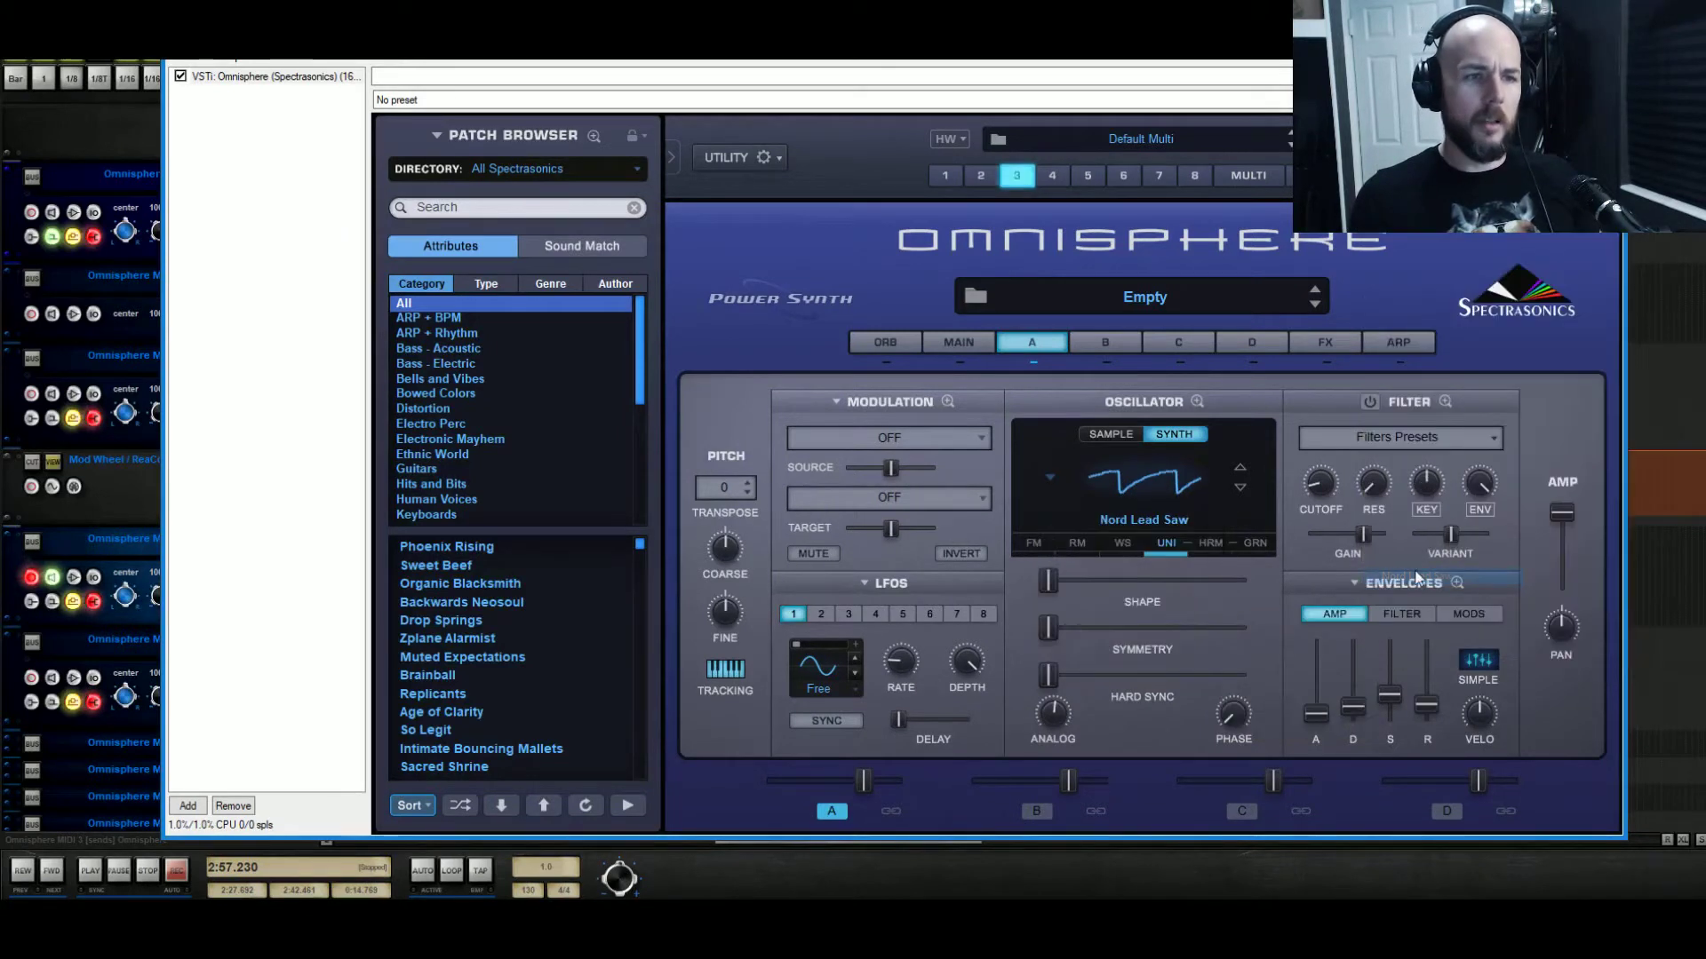
{"action": "left_click", "coordinate": [1045, 478]}
{"action": "mouse_move", "coordinate": [1155, 626]}
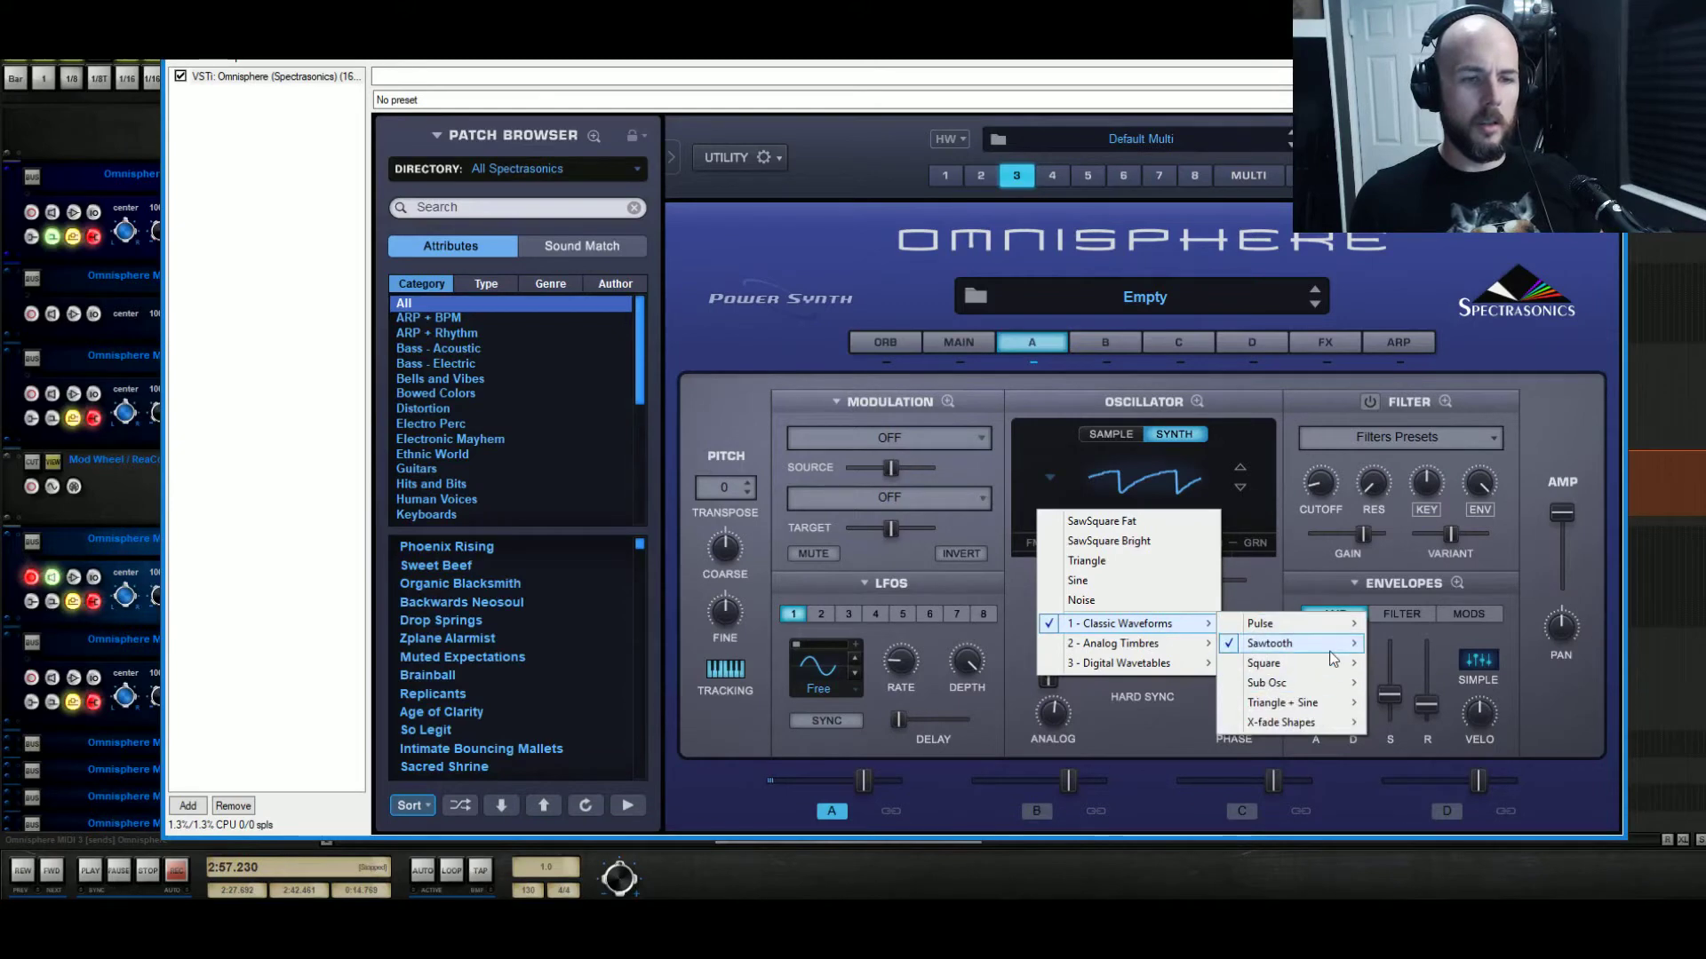
{"action": "mouse_move", "coordinate": [1333, 658]}
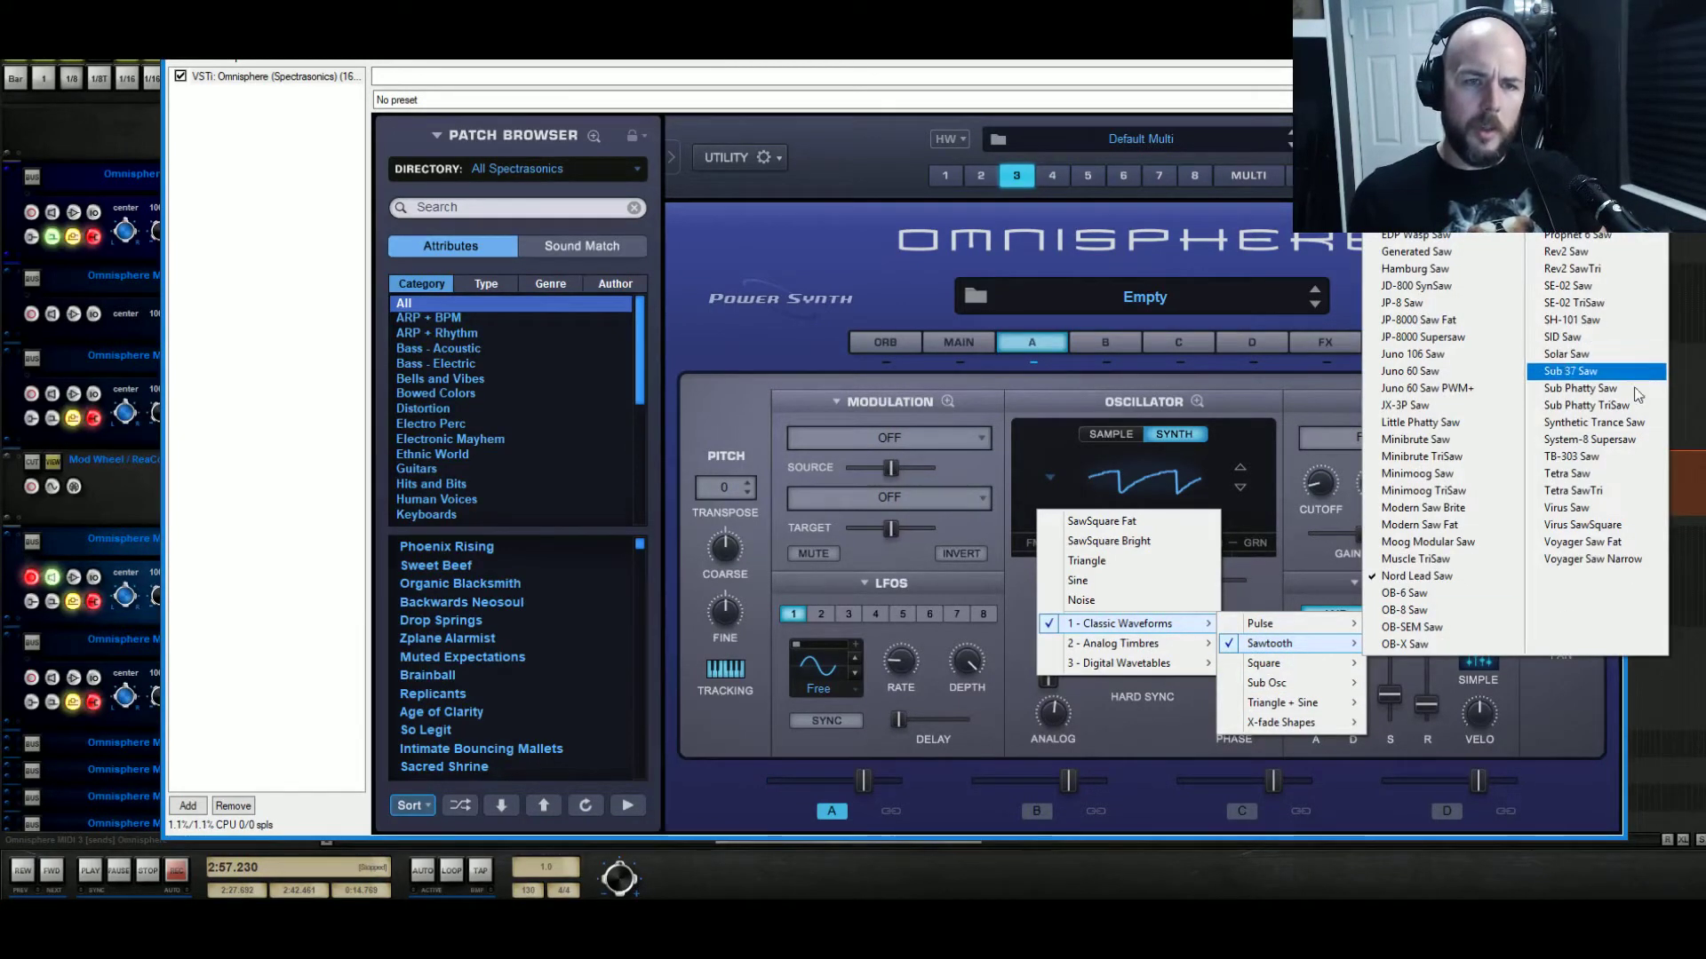
{"action": "left_click", "coordinate": [1599, 423]}
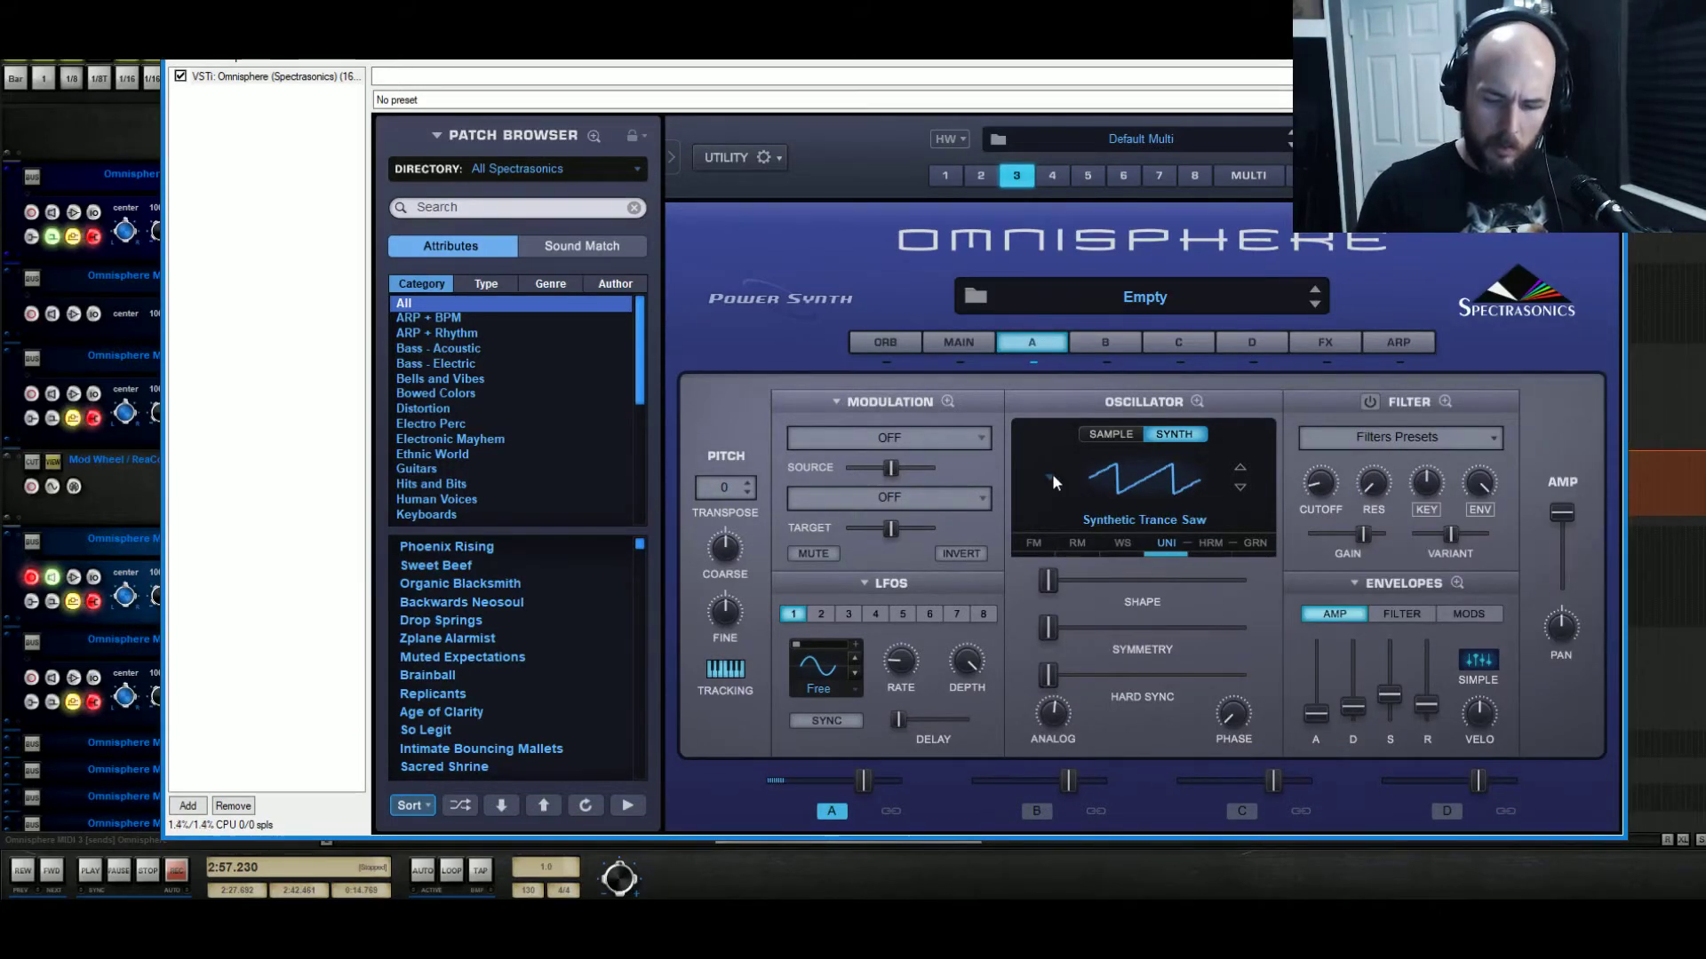
Bend the amp envelope's first decay into a steeper curve in the enlarged envelope editor.
{"action": "left_click", "coordinate": [1458, 583]}
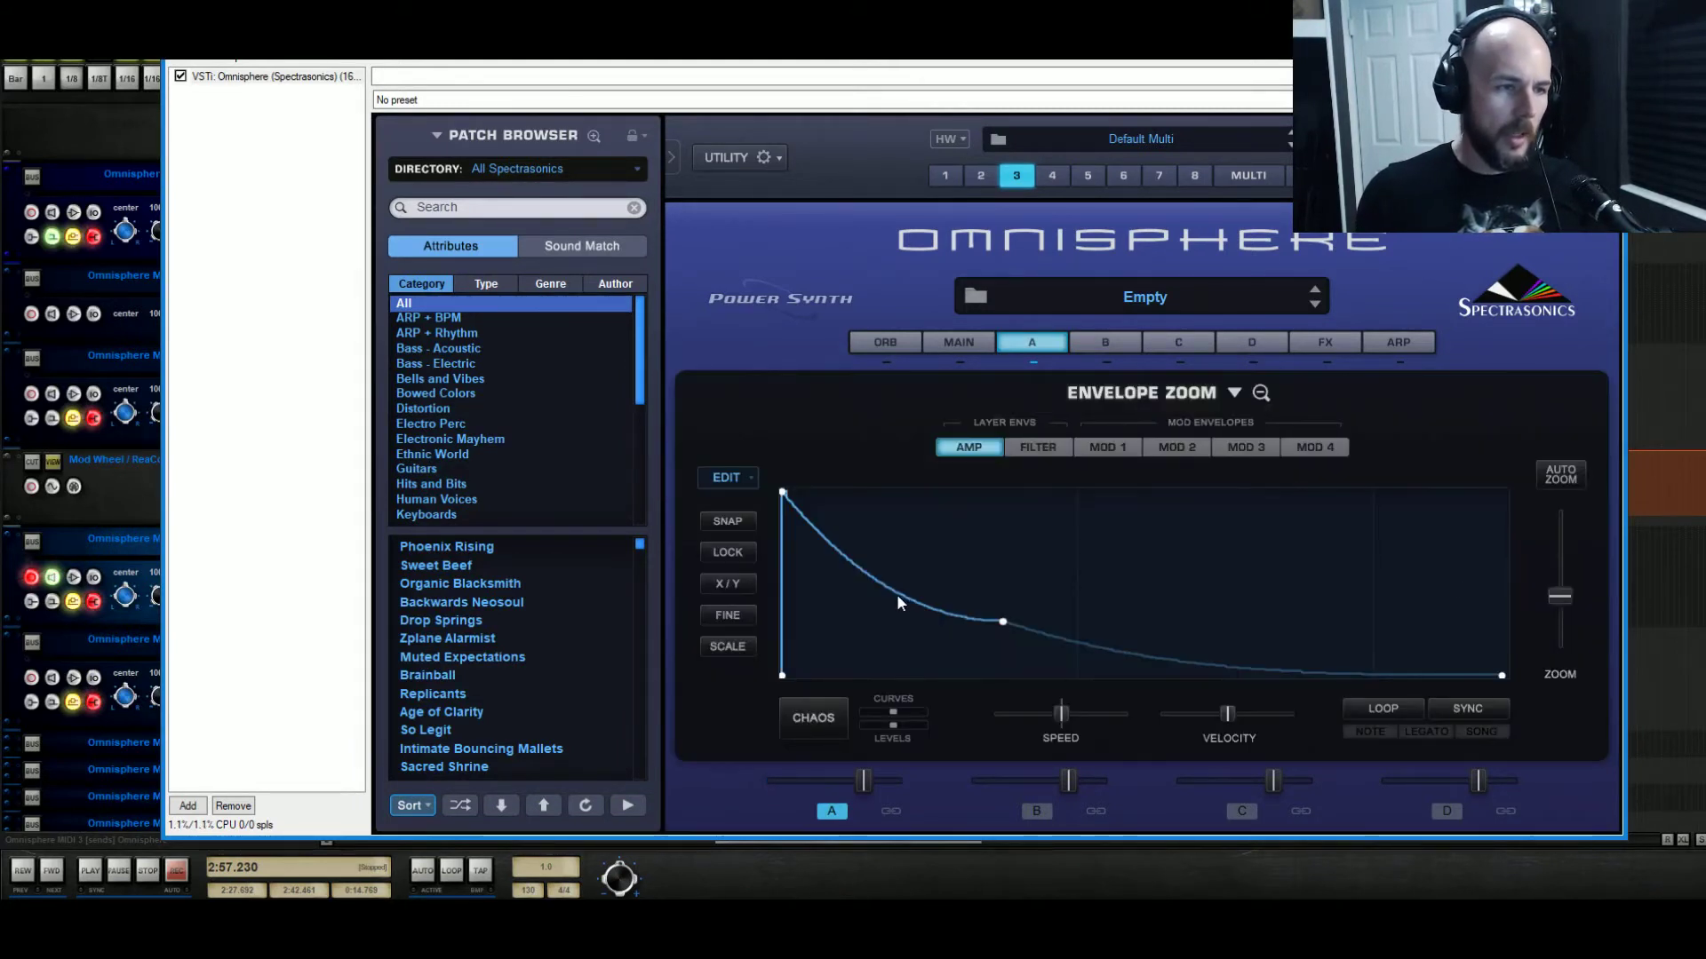
{"action": "left_click_drag", "start_coordinate": [860, 593], "coordinate": [845, 607]}
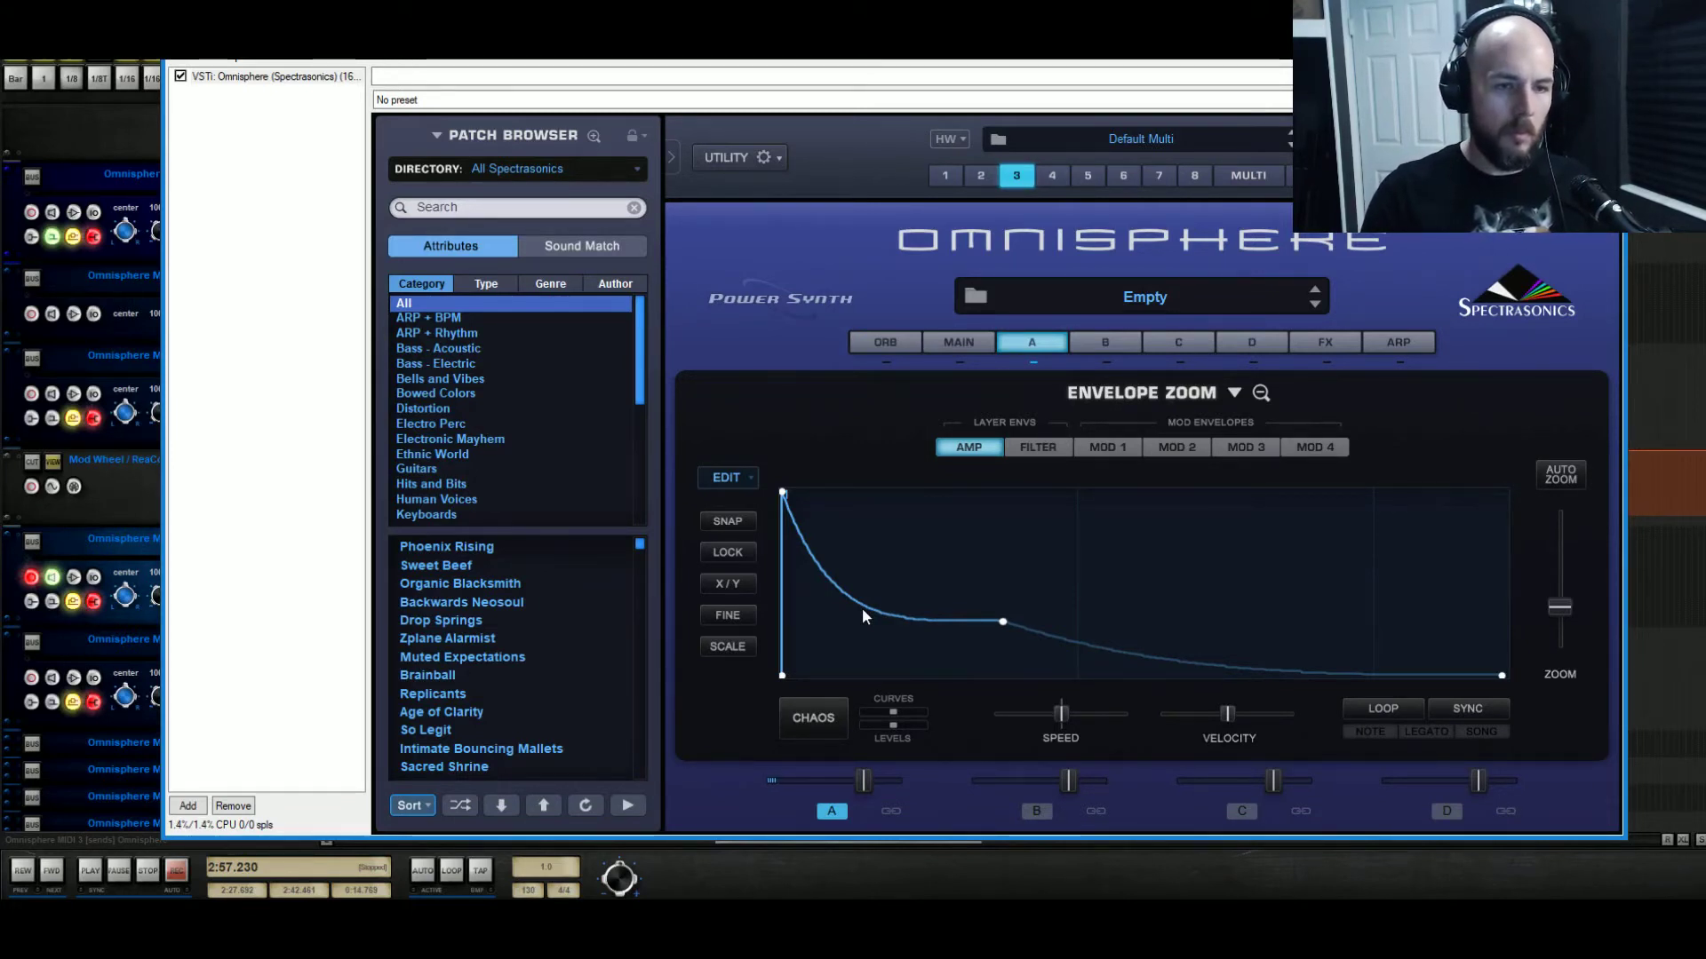
{"action": "left_click", "coordinate": [1262, 392]}
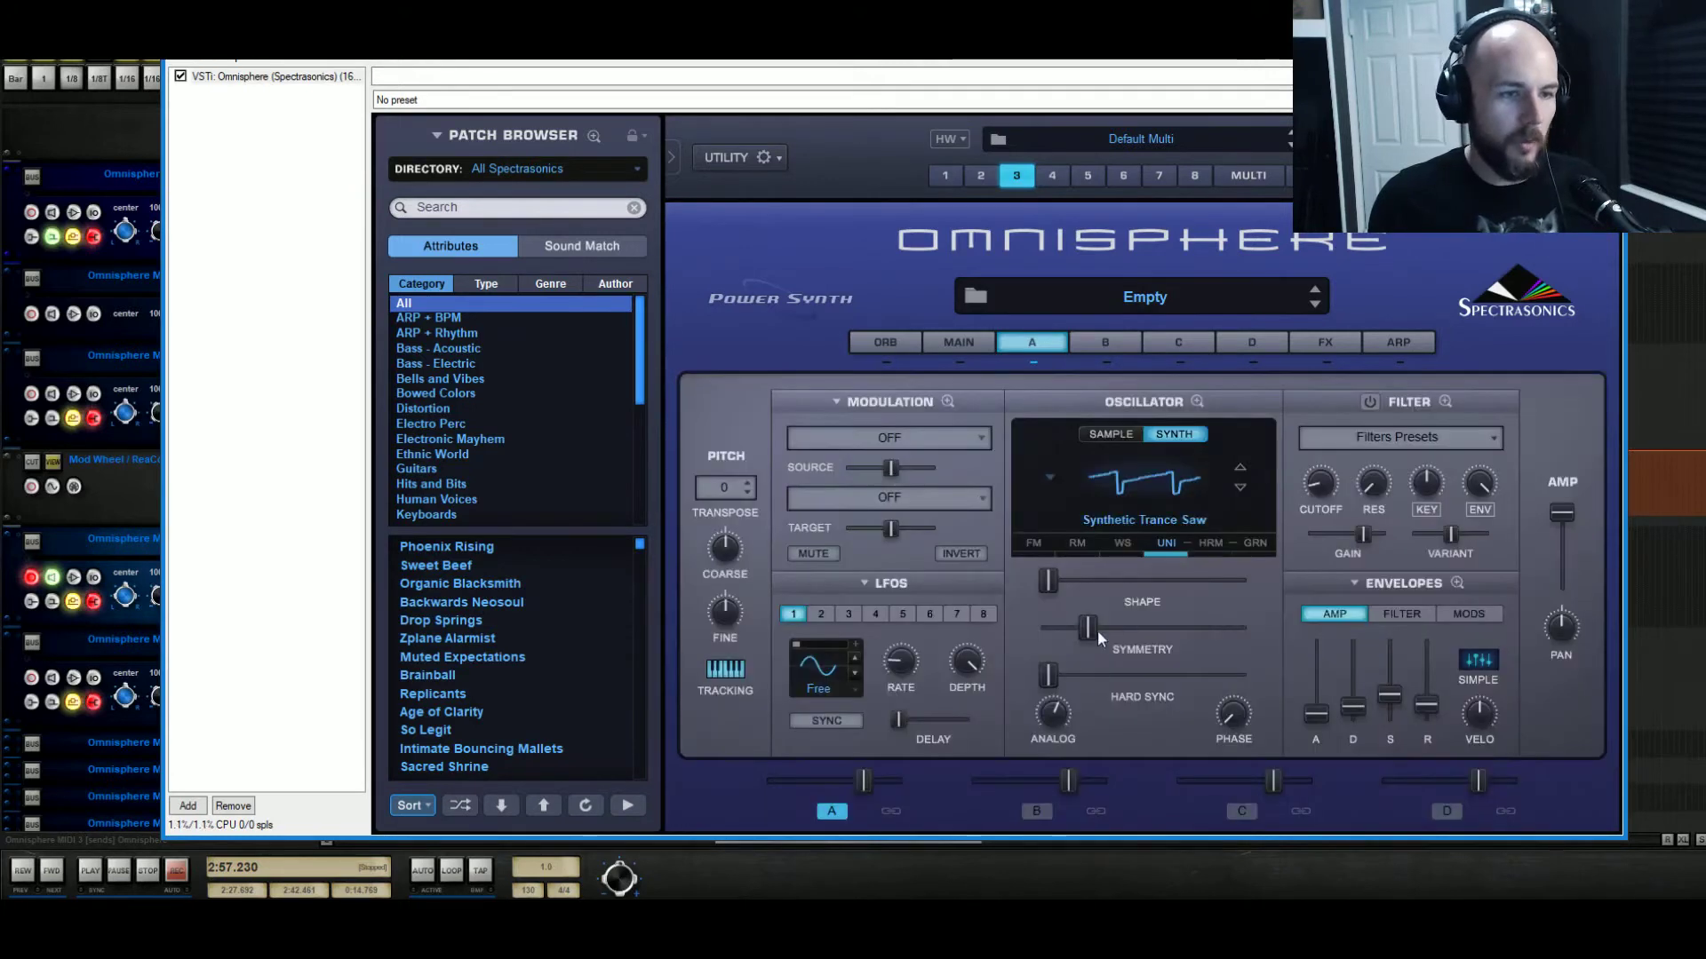
Return symmetry to zero and set a light hard sync of about 0.169.
{"action": "left_click_drag", "start_coordinate": [1087, 628], "coordinate": [1093, 677]}
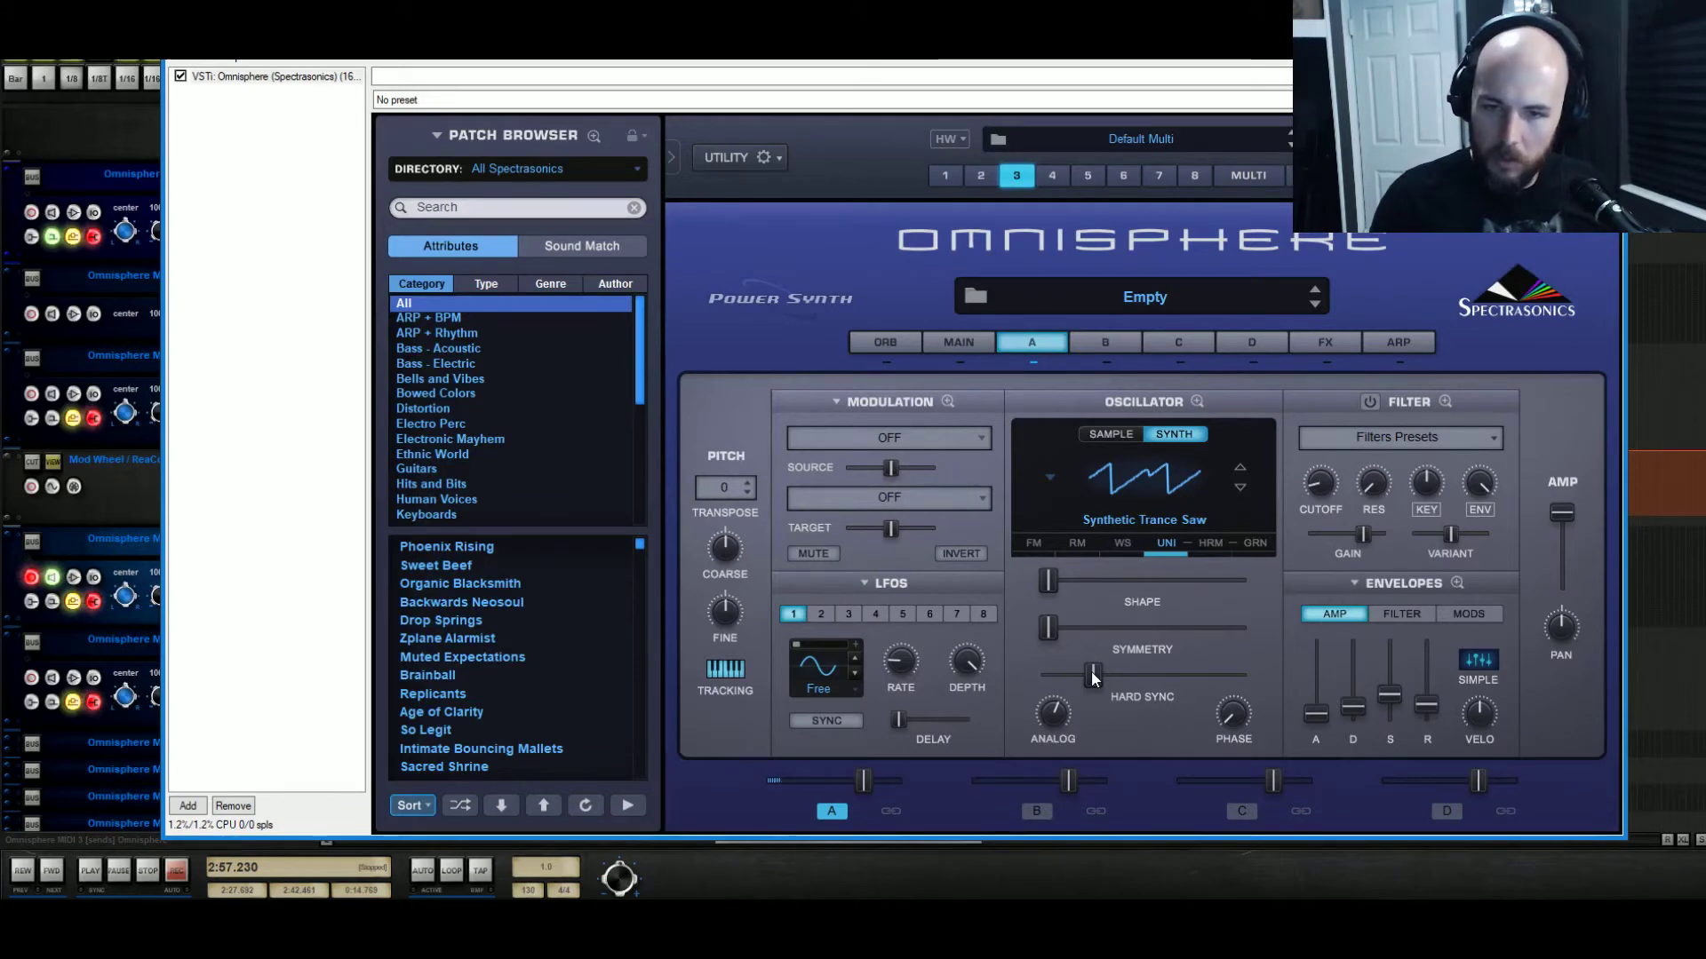
{"action": "left_click_drag", "start_coordinate": [1095, 679], "coordinate": [1004, 674]}
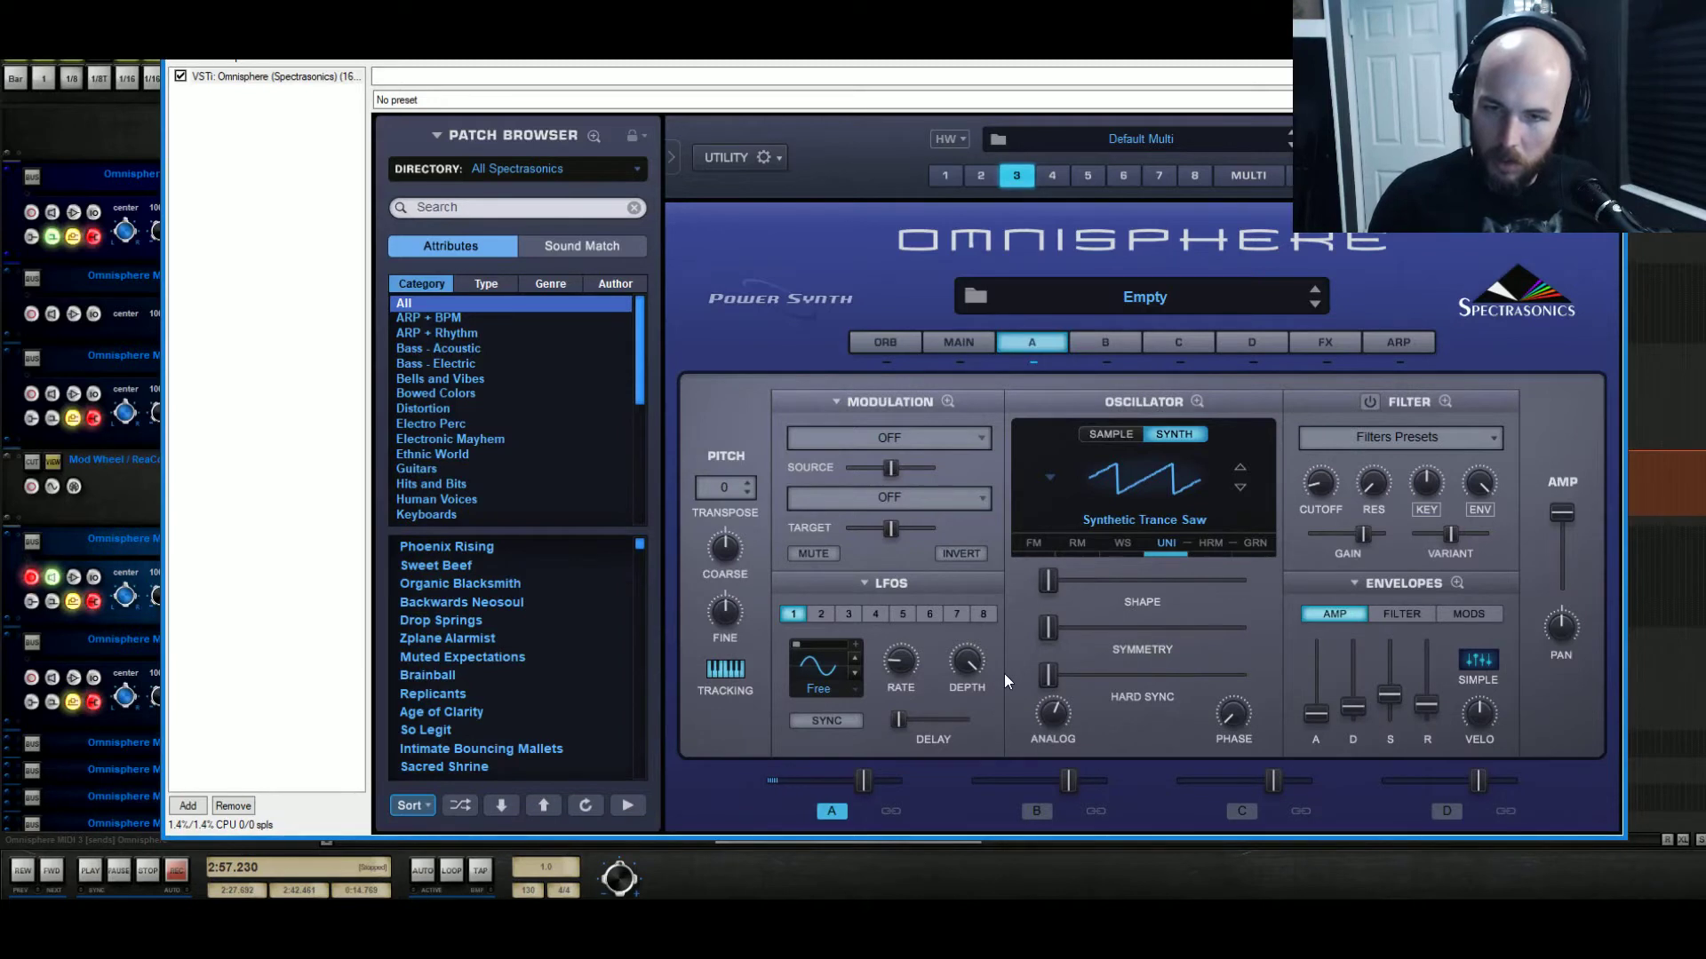
{"action": "left_click_drag", "start_coordinate": [1048, 677], "coordinate": [1083, 680]}
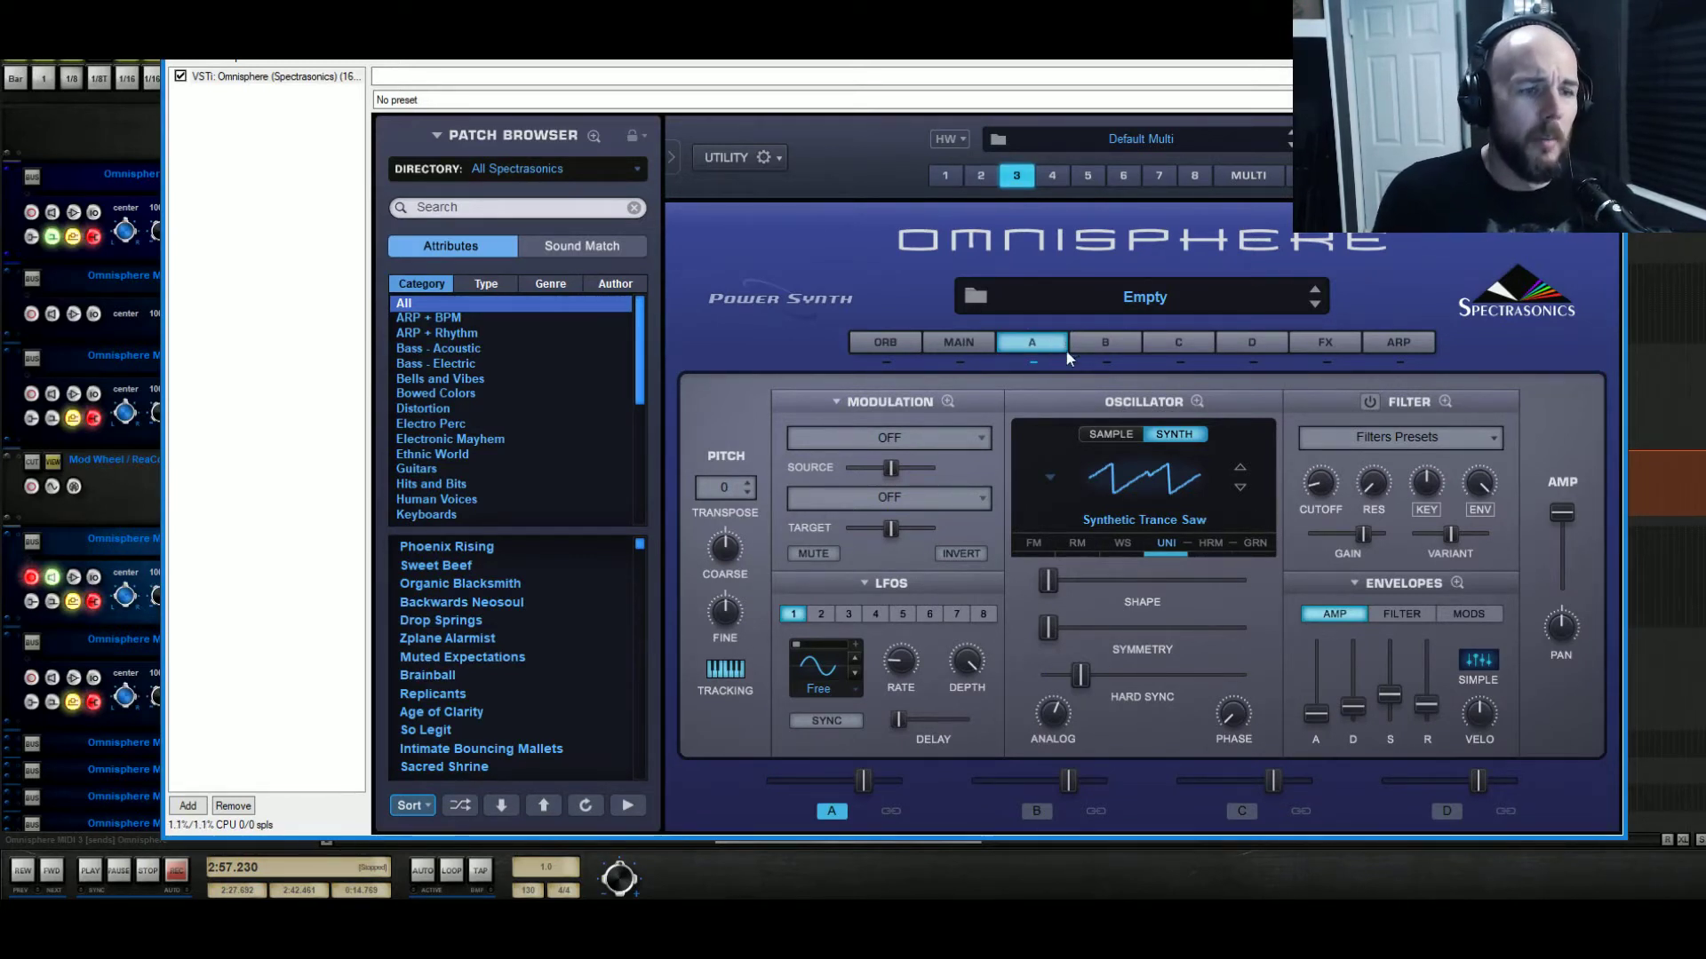
{"action": "right_click", "coordinate": [1044, 373]}
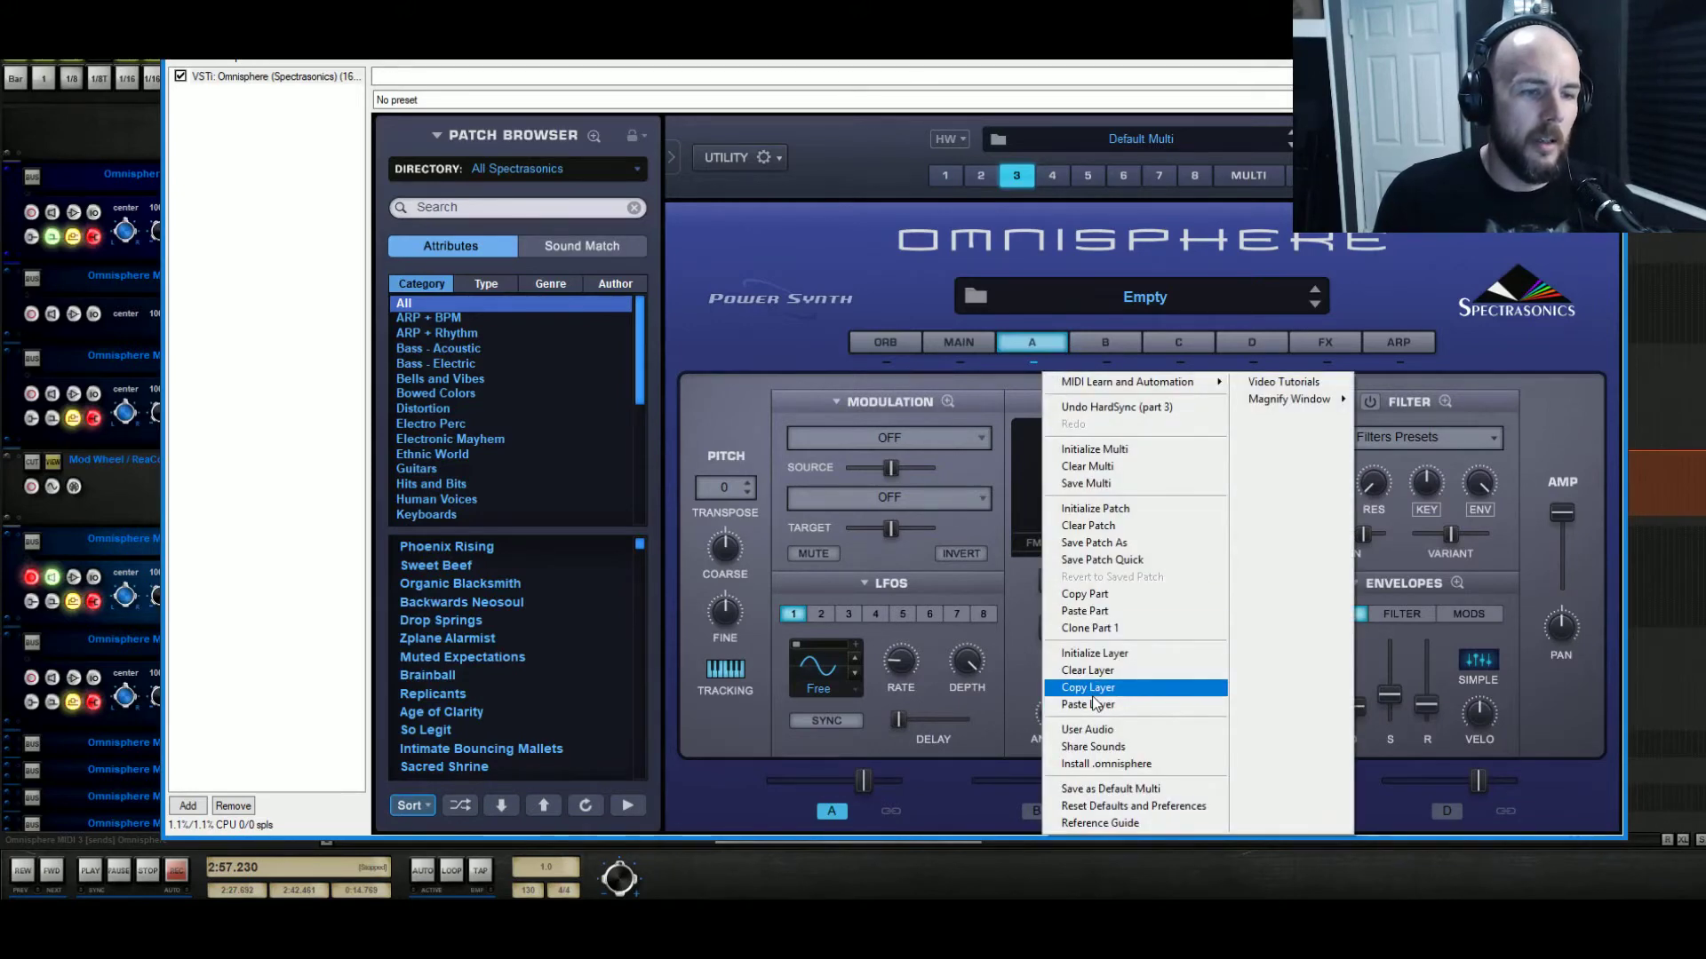
{"action": "left_click", "coordinate": [1093, 689]}
{"action": "left_click", "coordinate": [1105, 343]}
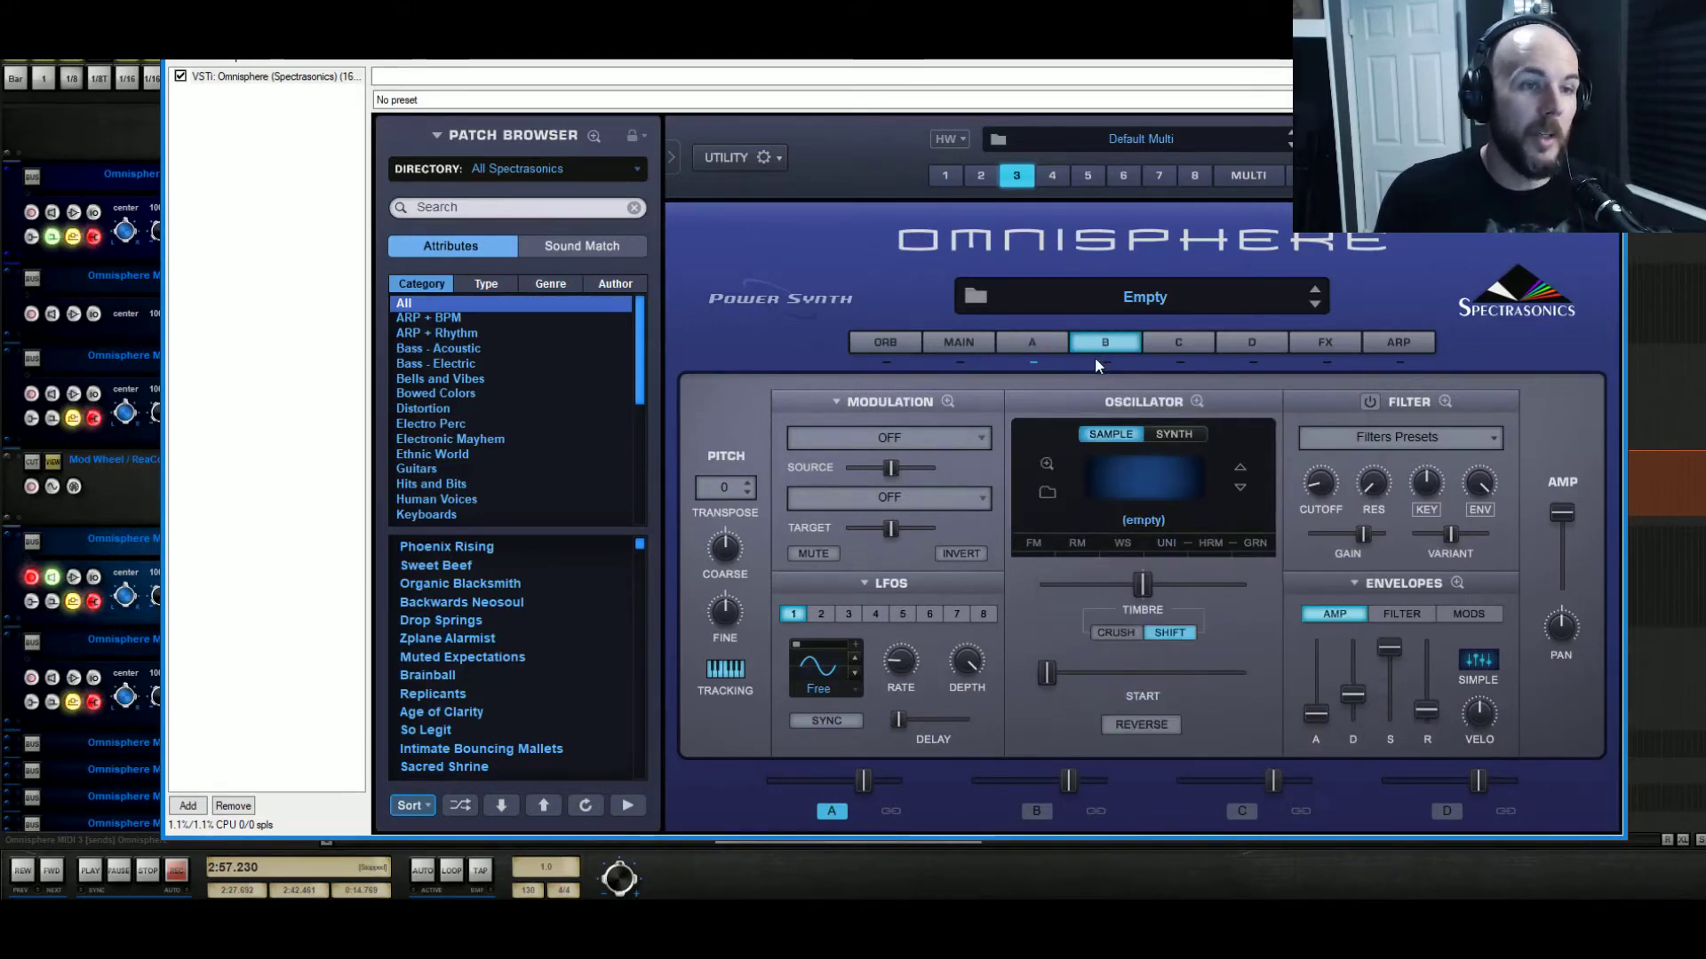
{"action": "right_click", "coordinate": [1111, 366]}
{"action": "left_click", "coordinate": [1012, 339]}
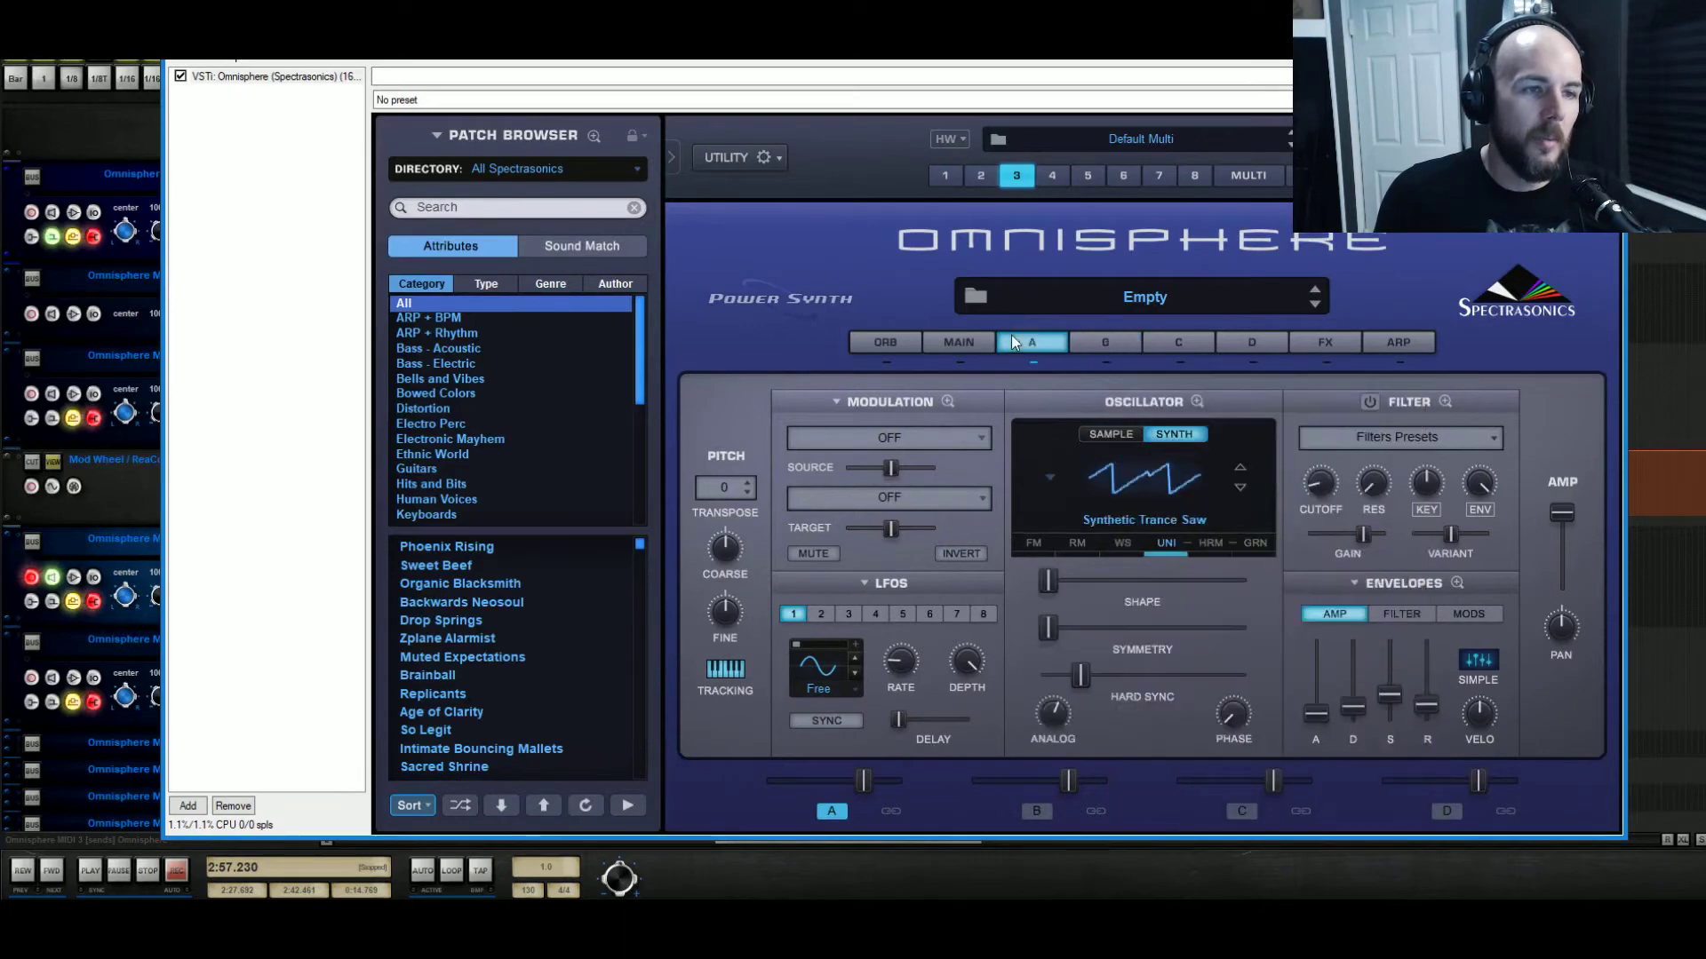
{"action": "left_click", "coordinate": [1313, 350]}
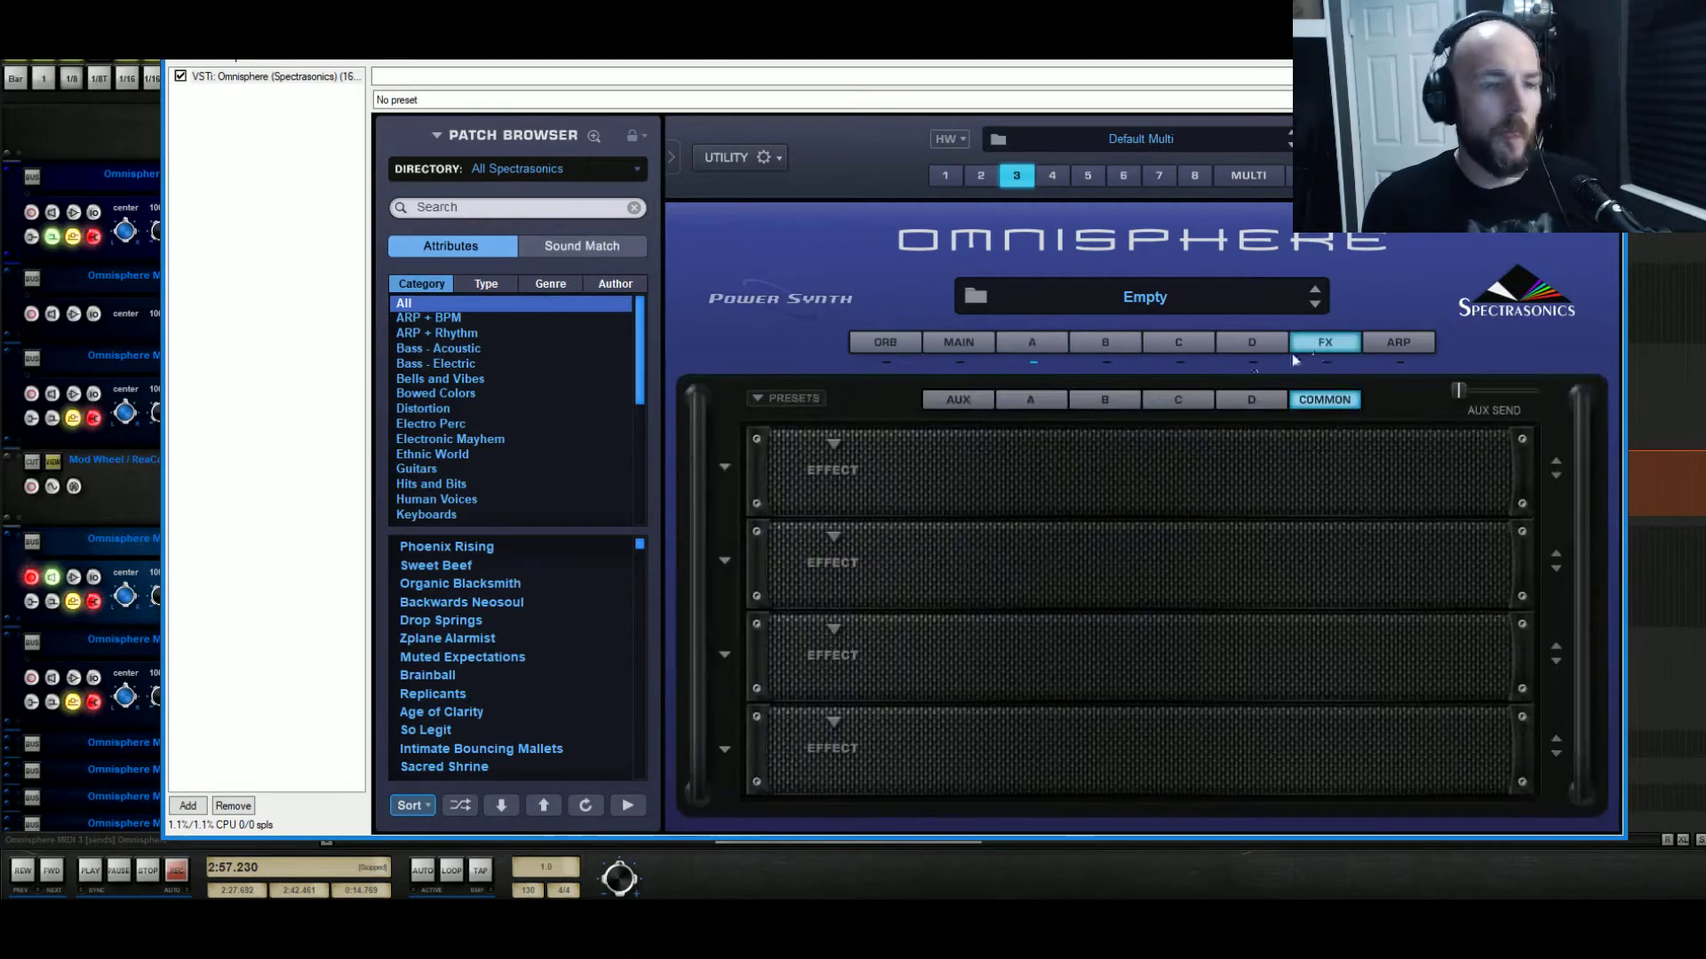
{"action": "left_click", "coordinate": [1030, 401]}
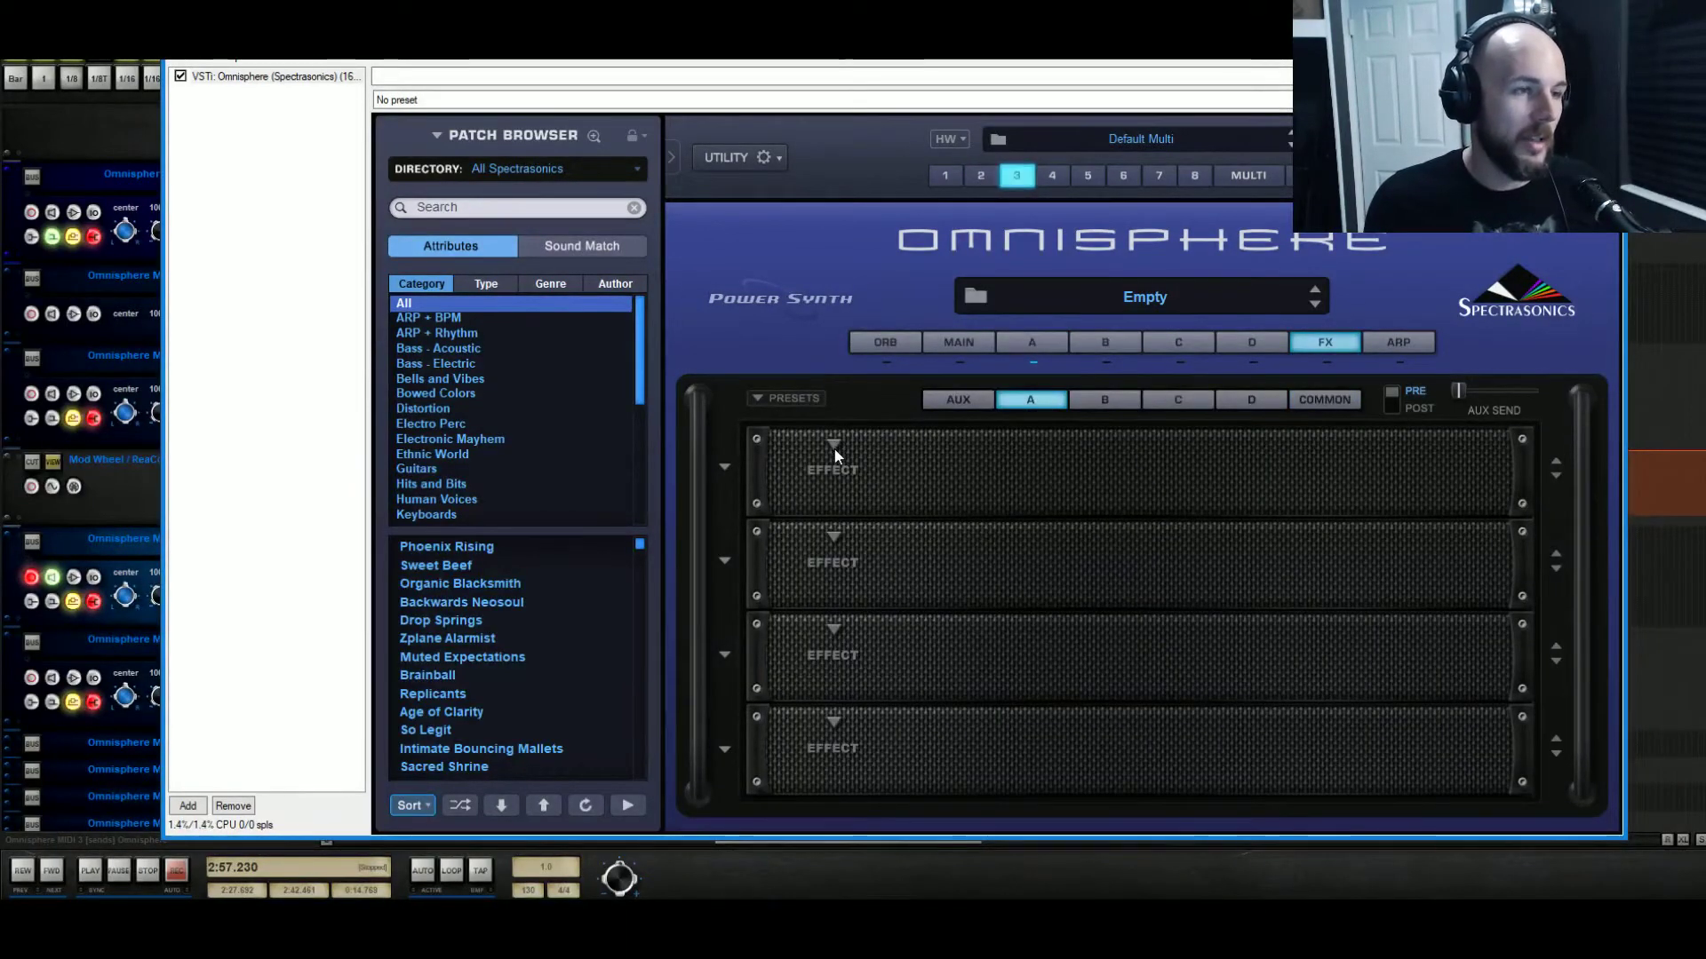
{"action": "left_click", "coordinate": [1034, 344]}
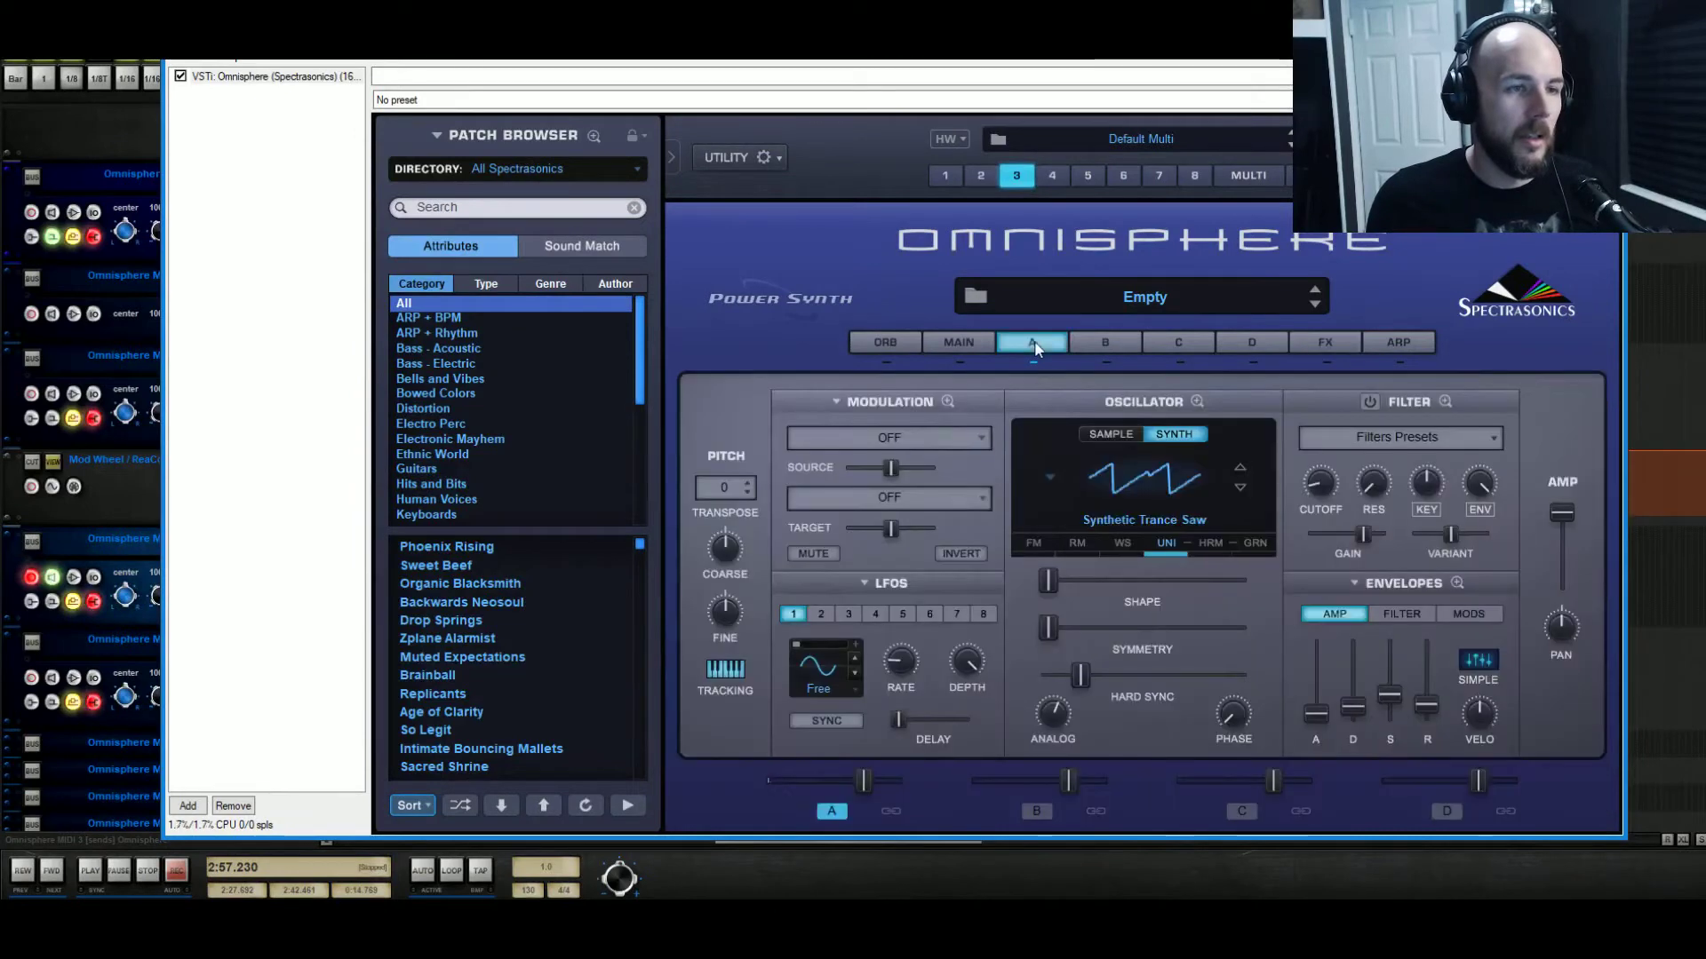
Enable layer A's waveshaper on the OSC path, type OFF, maximum gain and bit crush, mix 0.475.
{"action": "left_click", "coordinate": [1122, 543]}
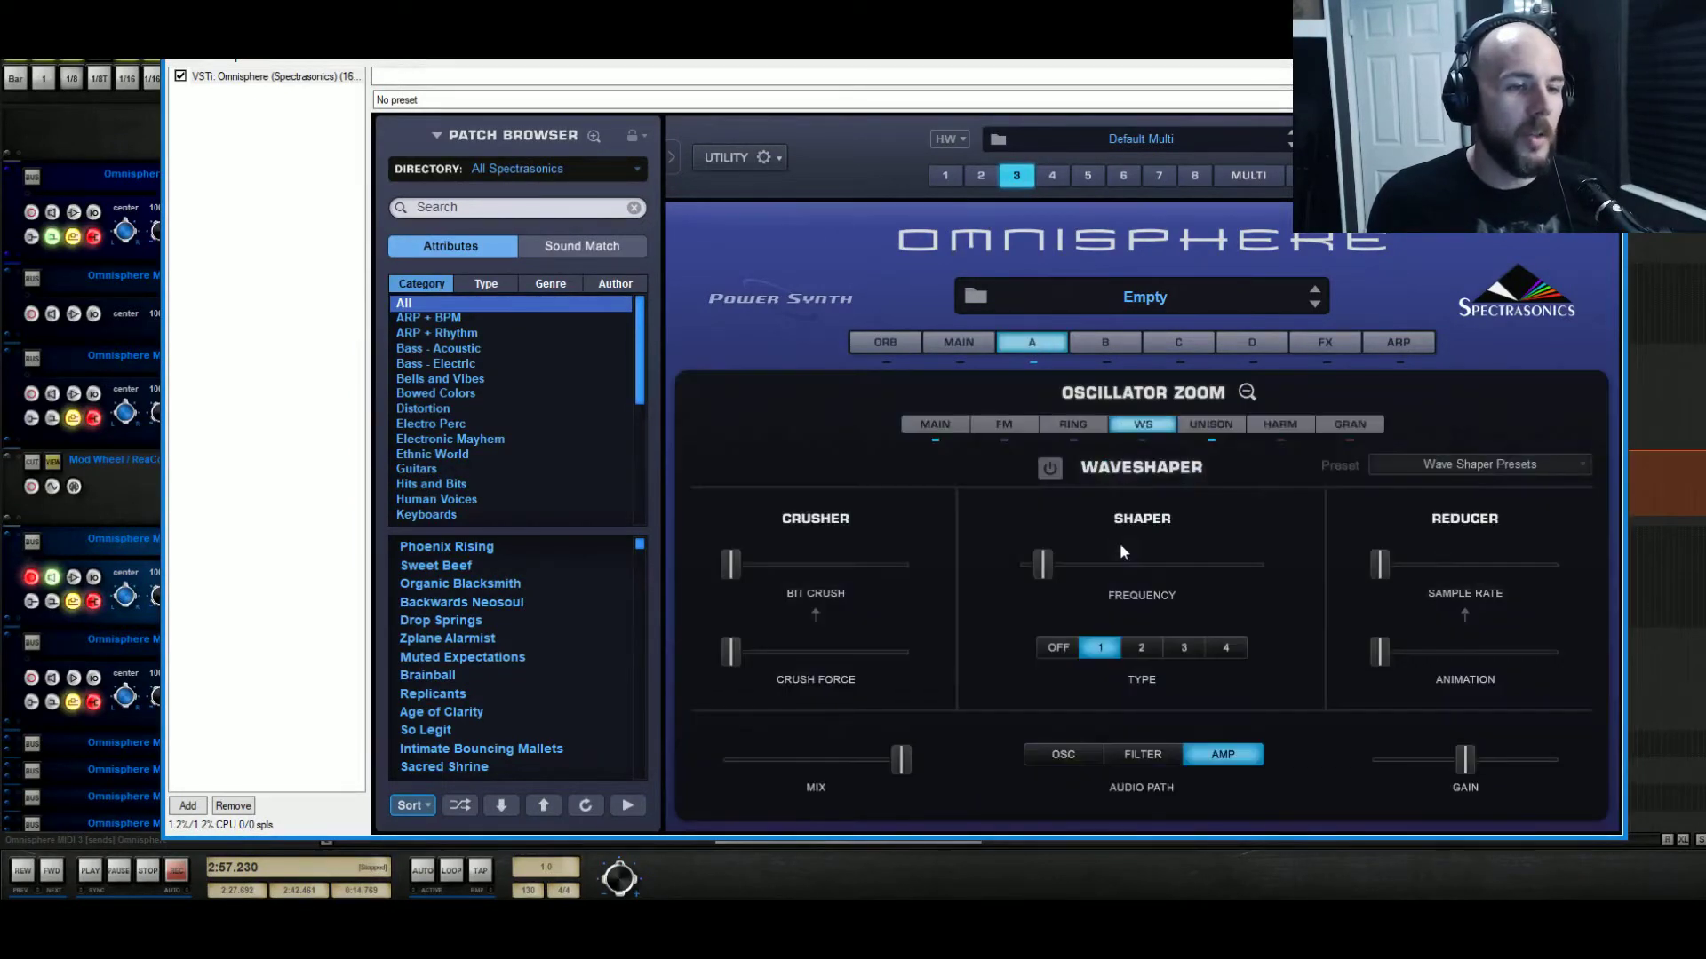
{"action": "left_click", "coordinate": [1046, 466]}
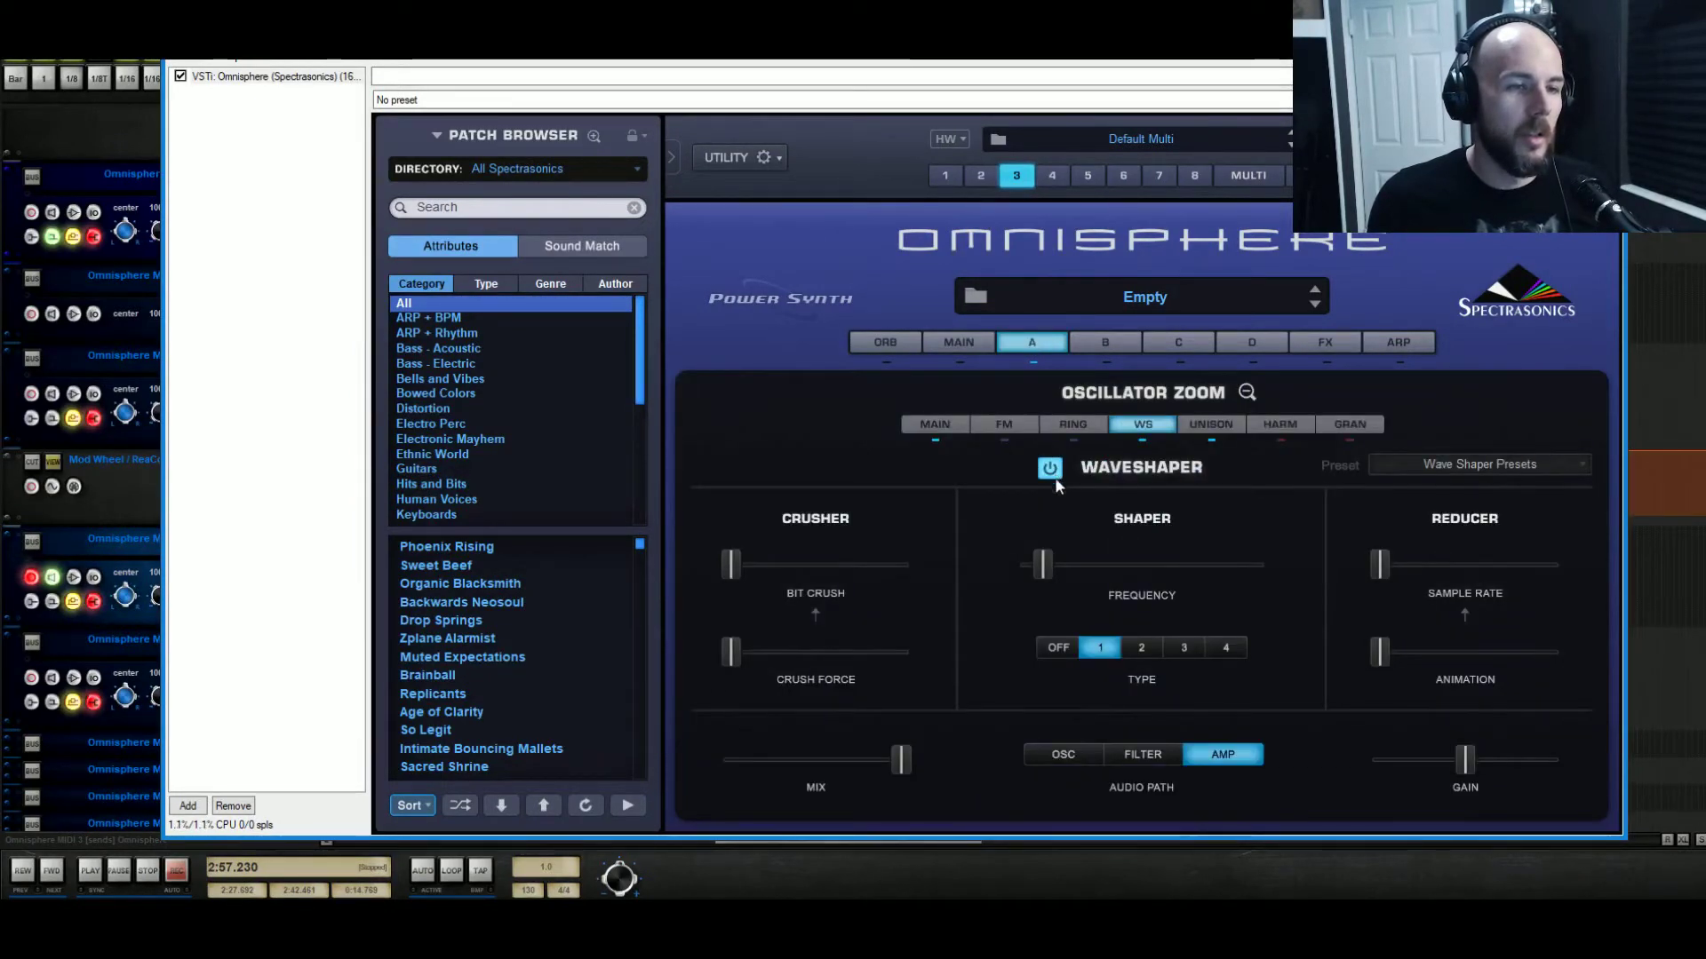
{"action": "left_click", "coordinate": [1066, 754]}
{"action": "left_click_drag", "start_coordinate": [1044, 577], "coordinate": [1091, 588]}
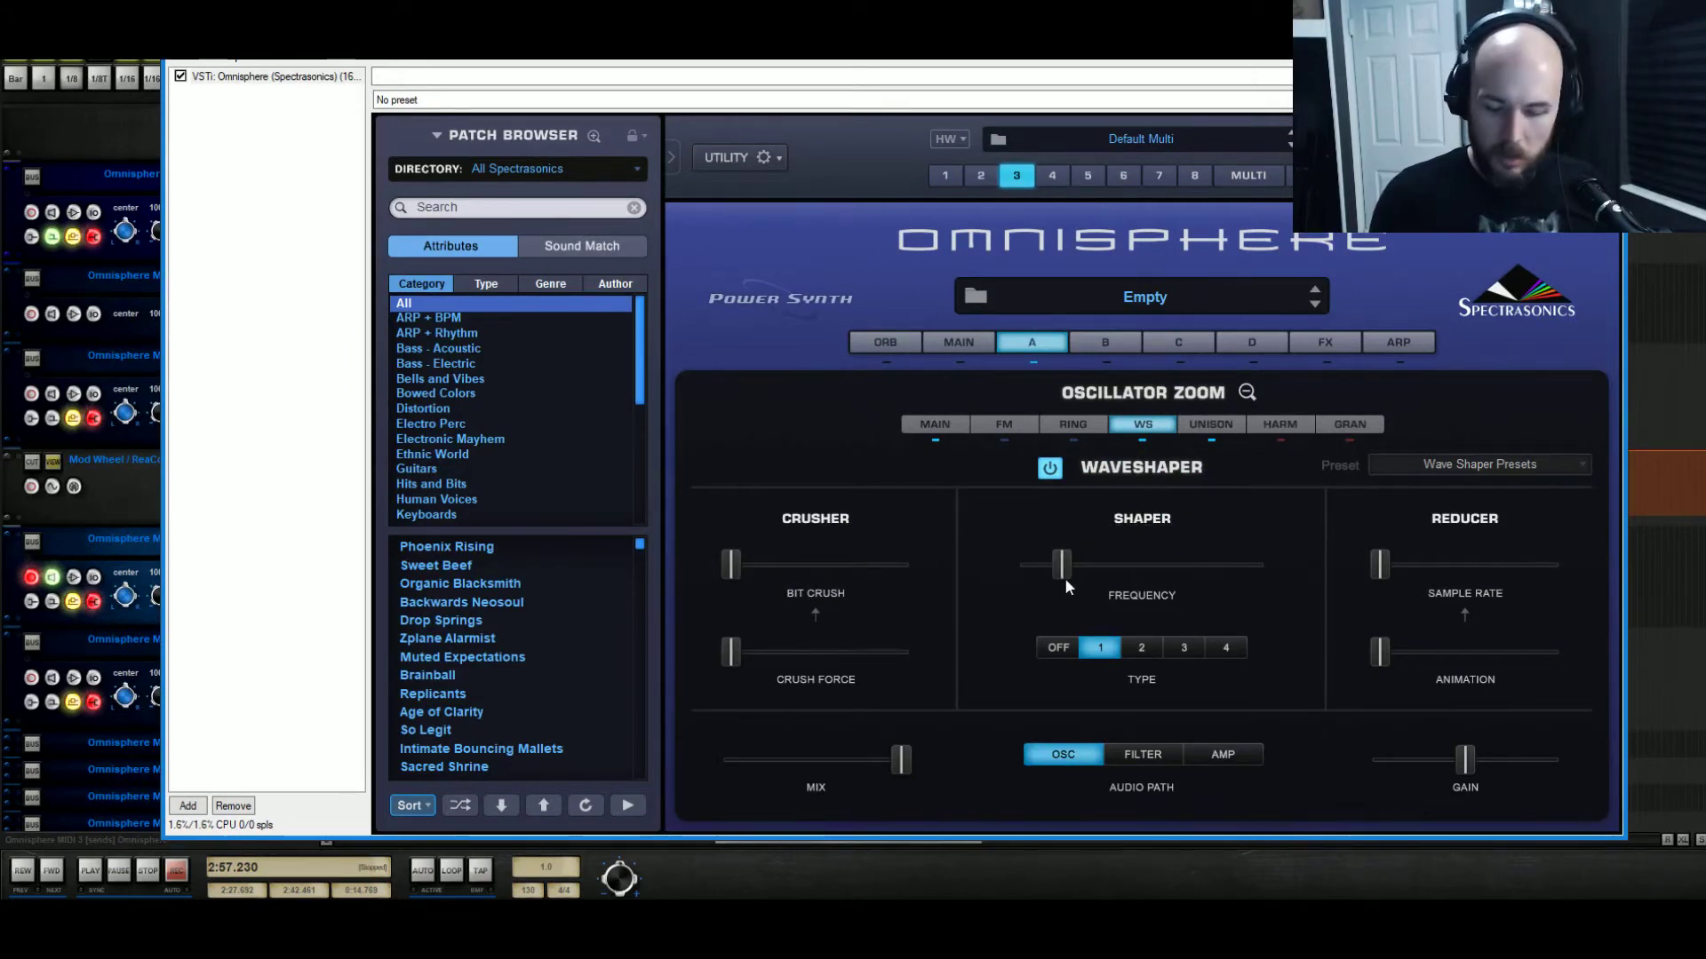
{"action": "left_click", "coordinate": [1060, 648]}
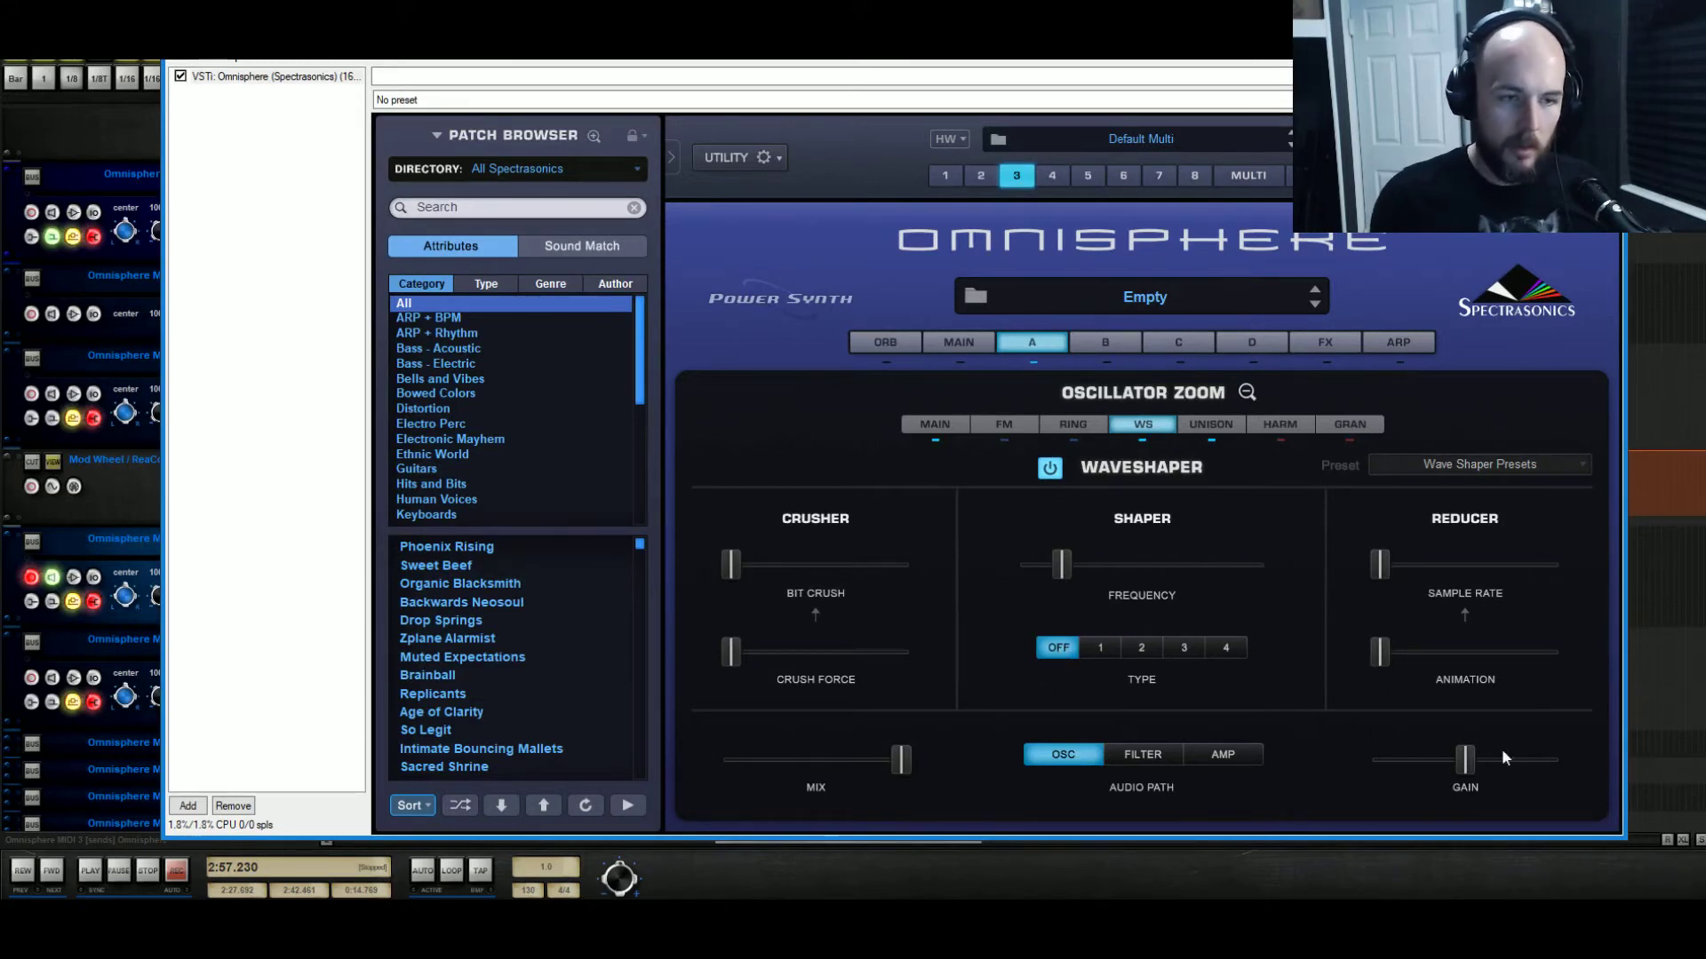
{"action": "left_click_drag", "start_coordinate": [1464, 759], "coordinate": [1550, 760]}
{"action": "left_click_drag", "start_coordinate": [730, 564], "coordinate": [936, 565]}
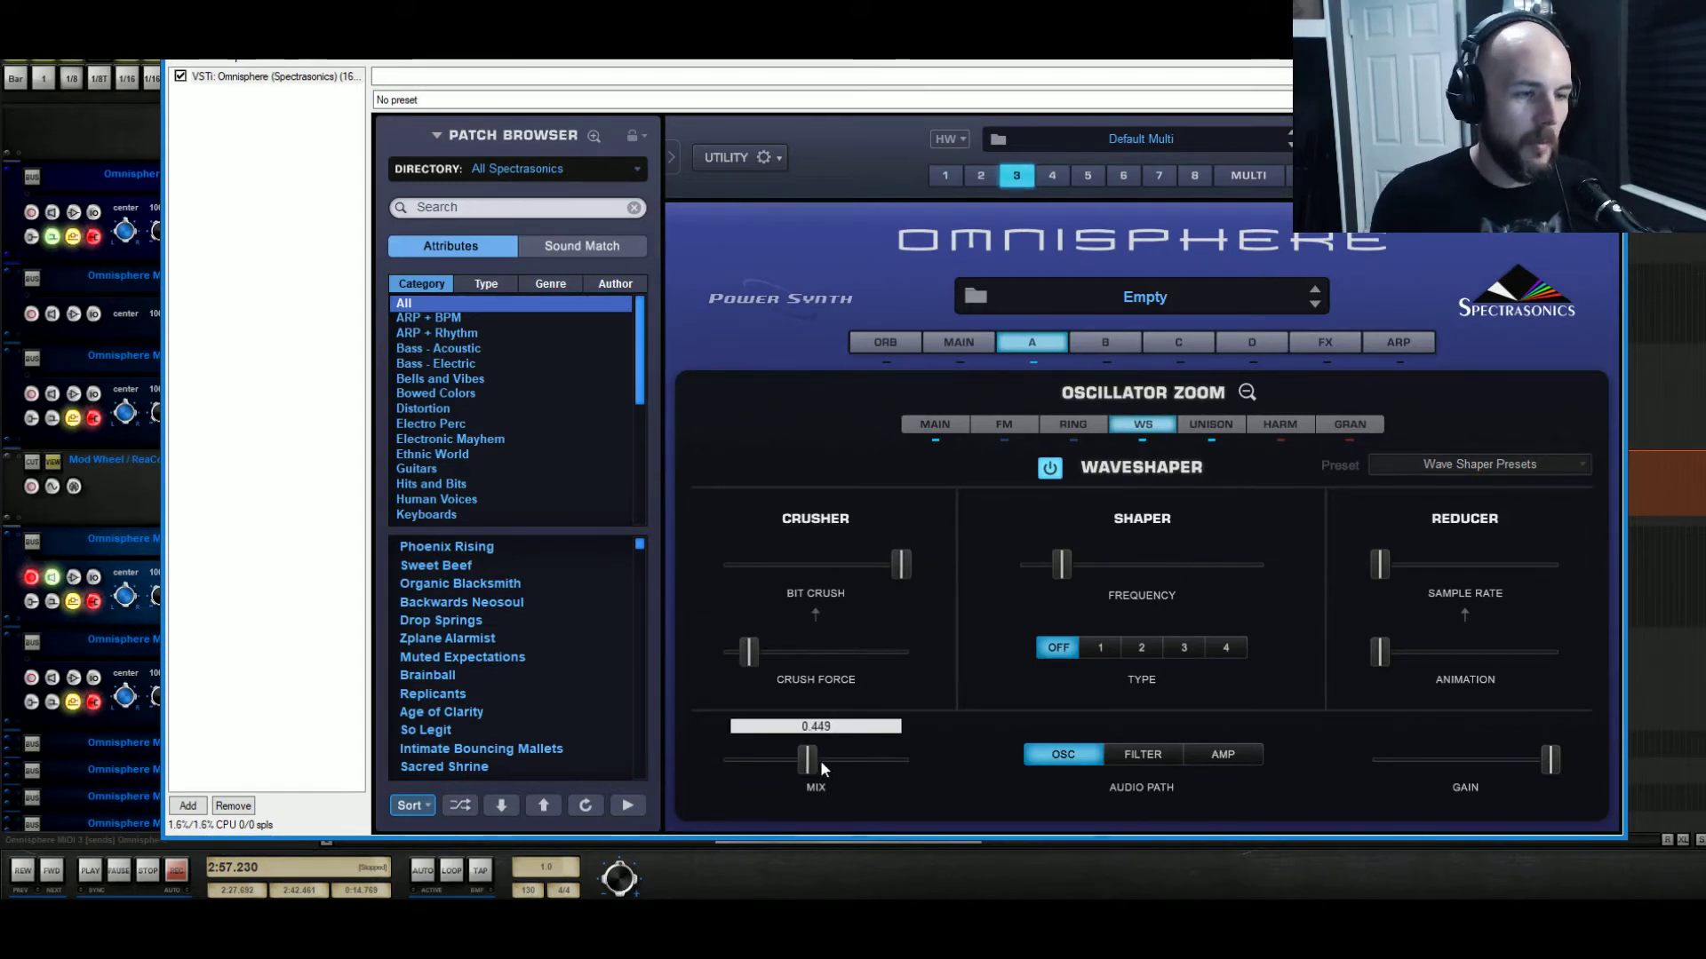
{"action": "left_click_drag", "start_coordinate": [817, 762], "coordinate": [824, 764]}
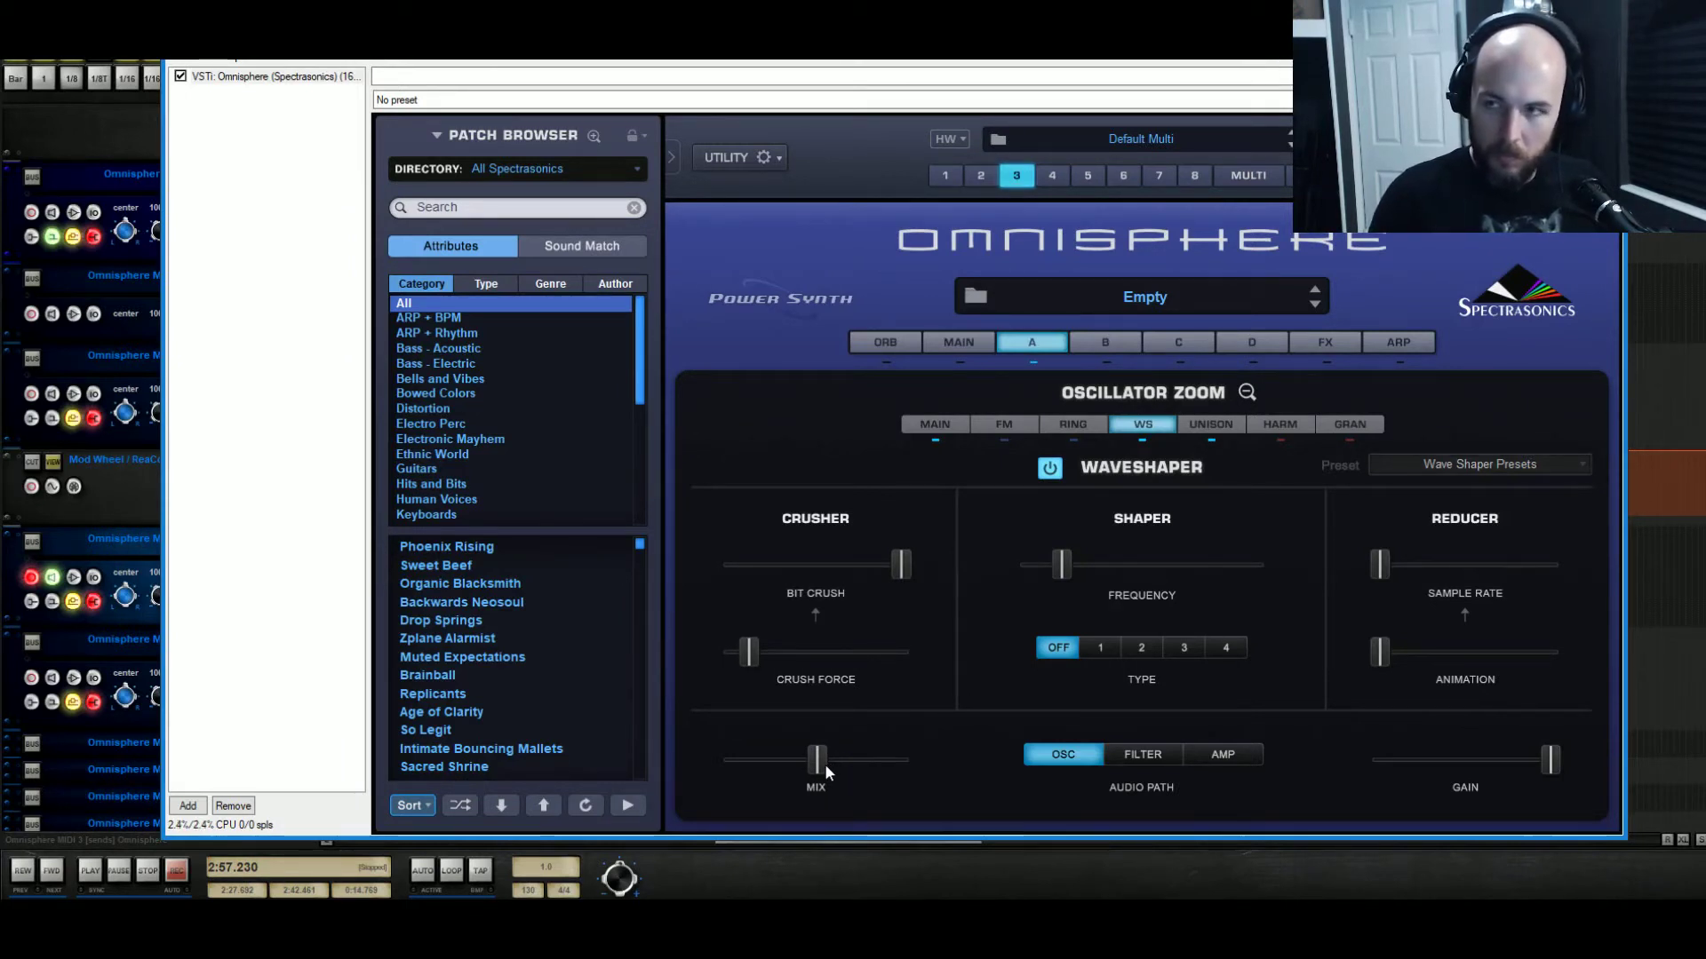
{"action": "left_click", "coordinate": [1247, 391]}
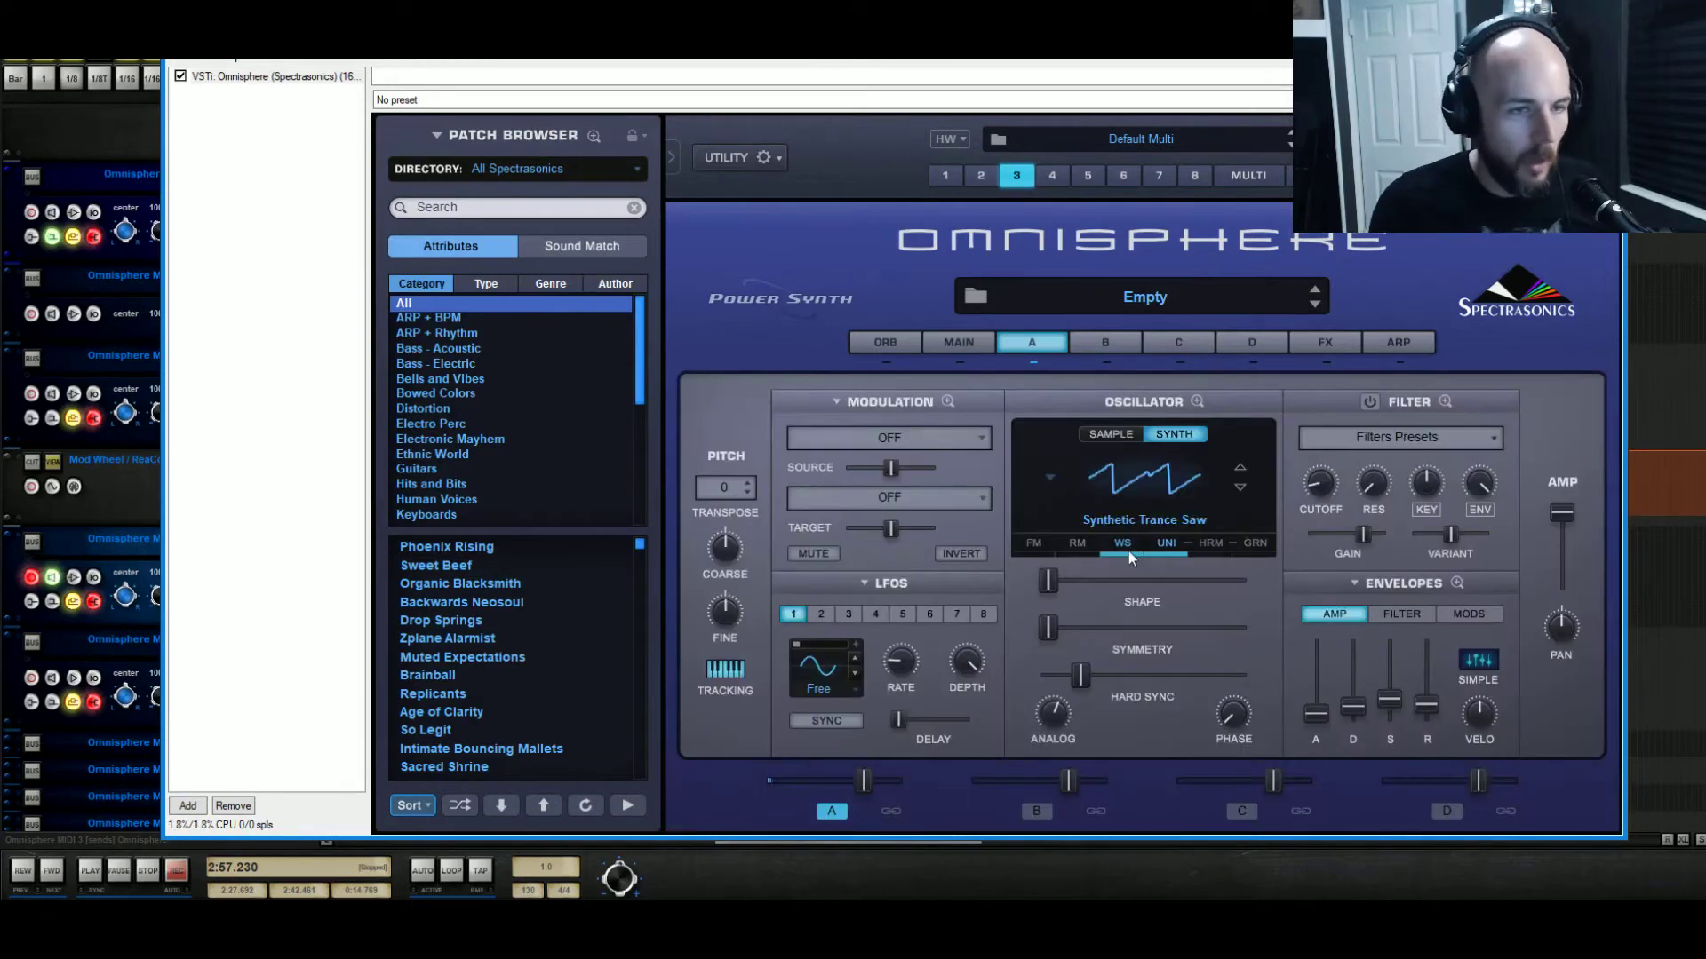
Load a Studio EQ into the first FX slot and boost Band 2 gain to about 8 dB.
{"action": "left_click", "coordinate": [1247, 346]}
{"action": "left_click", "coordinate": [1323, 347]}
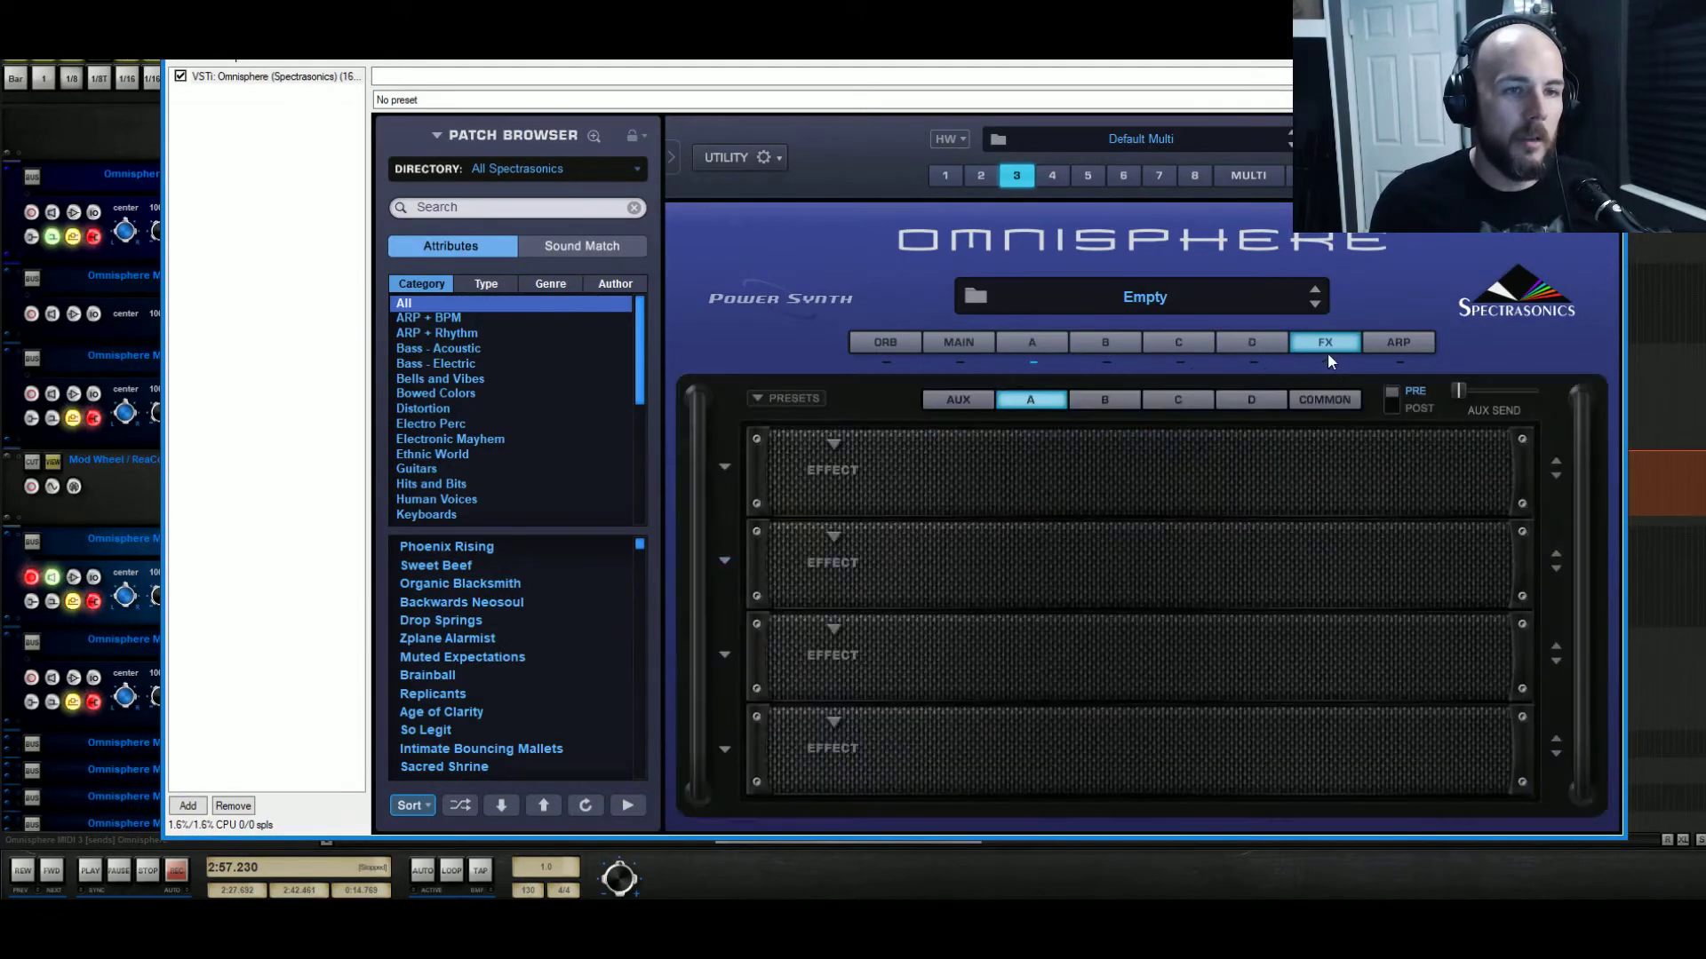
{"action": "left_click", "coordinate": [840, 458]}
{"action": "mouse_move", "coordinate": [916, 448]}
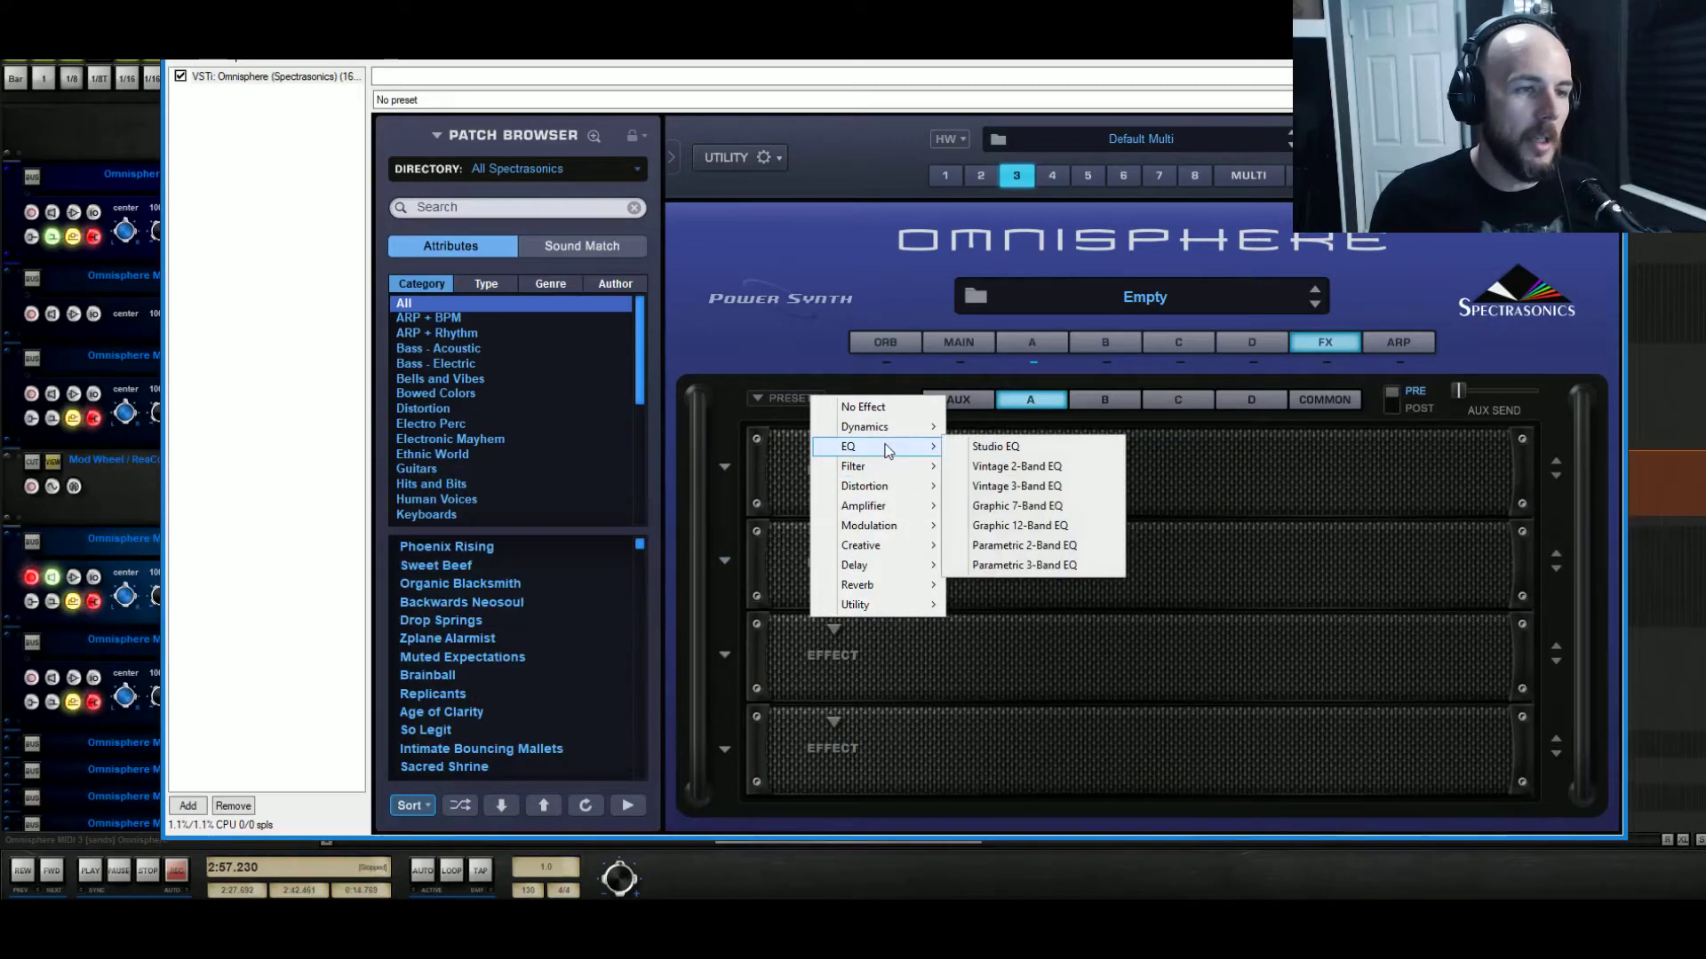
{"action": "left_click", "coordinate": [983, 448]}
{"action": "mouse_move", "coordinate": [962, 466]}
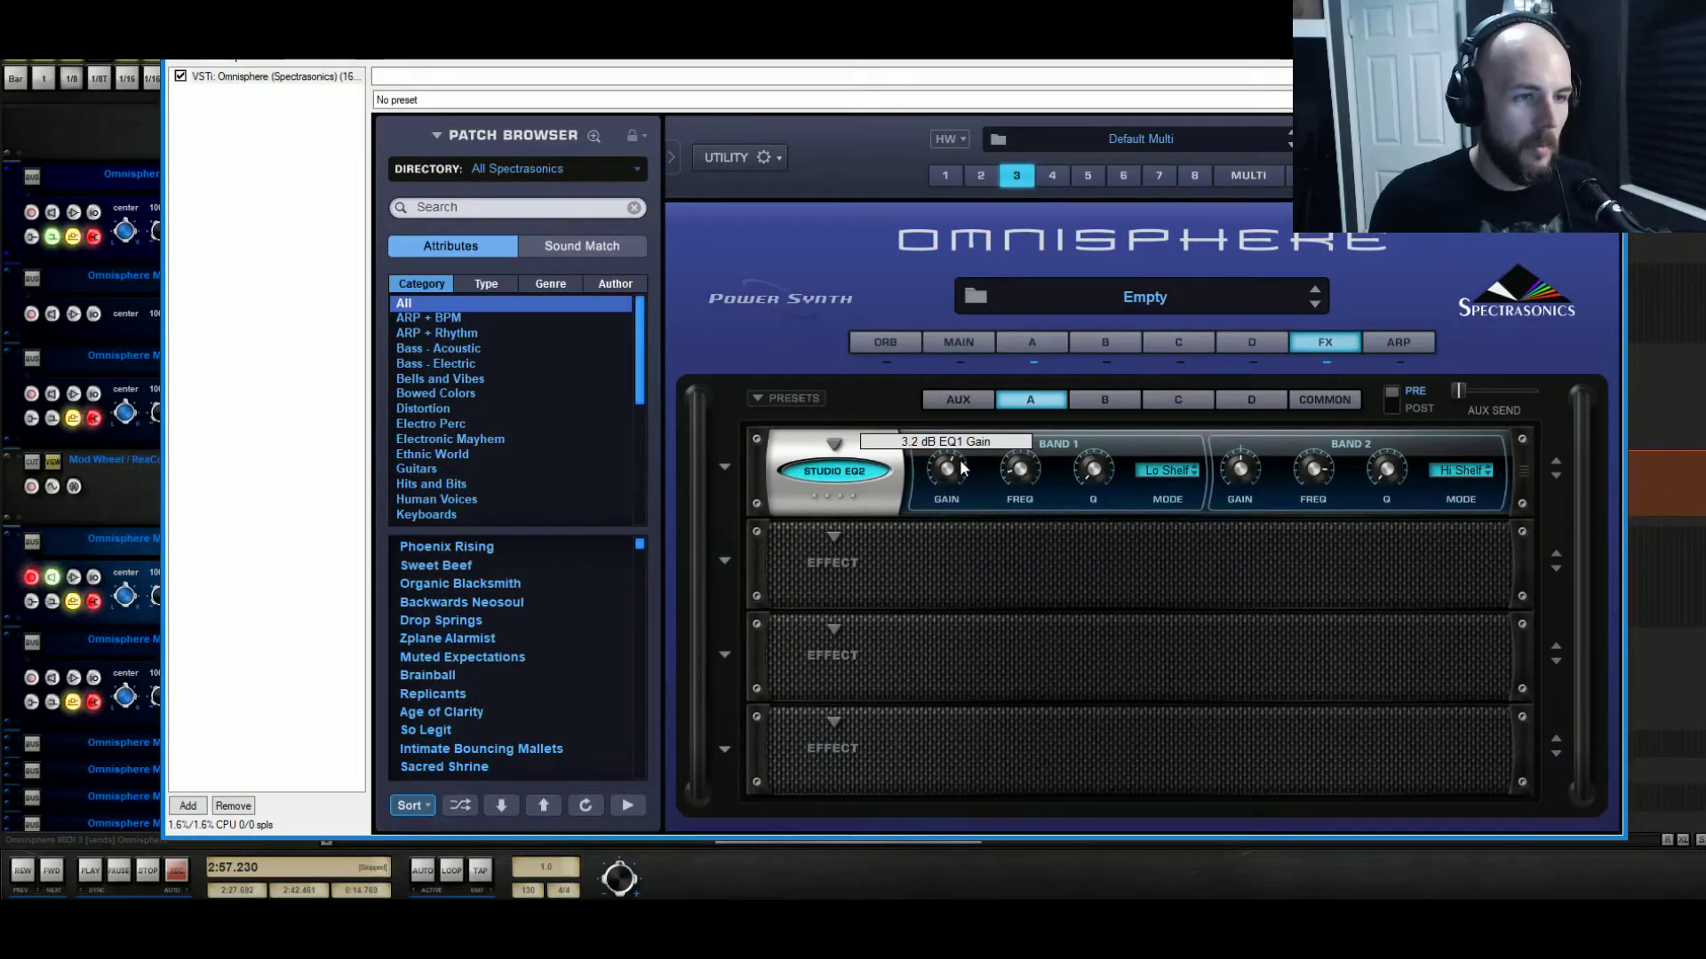
{"action": "mouse_move", "coordinate": [1241, 459]}
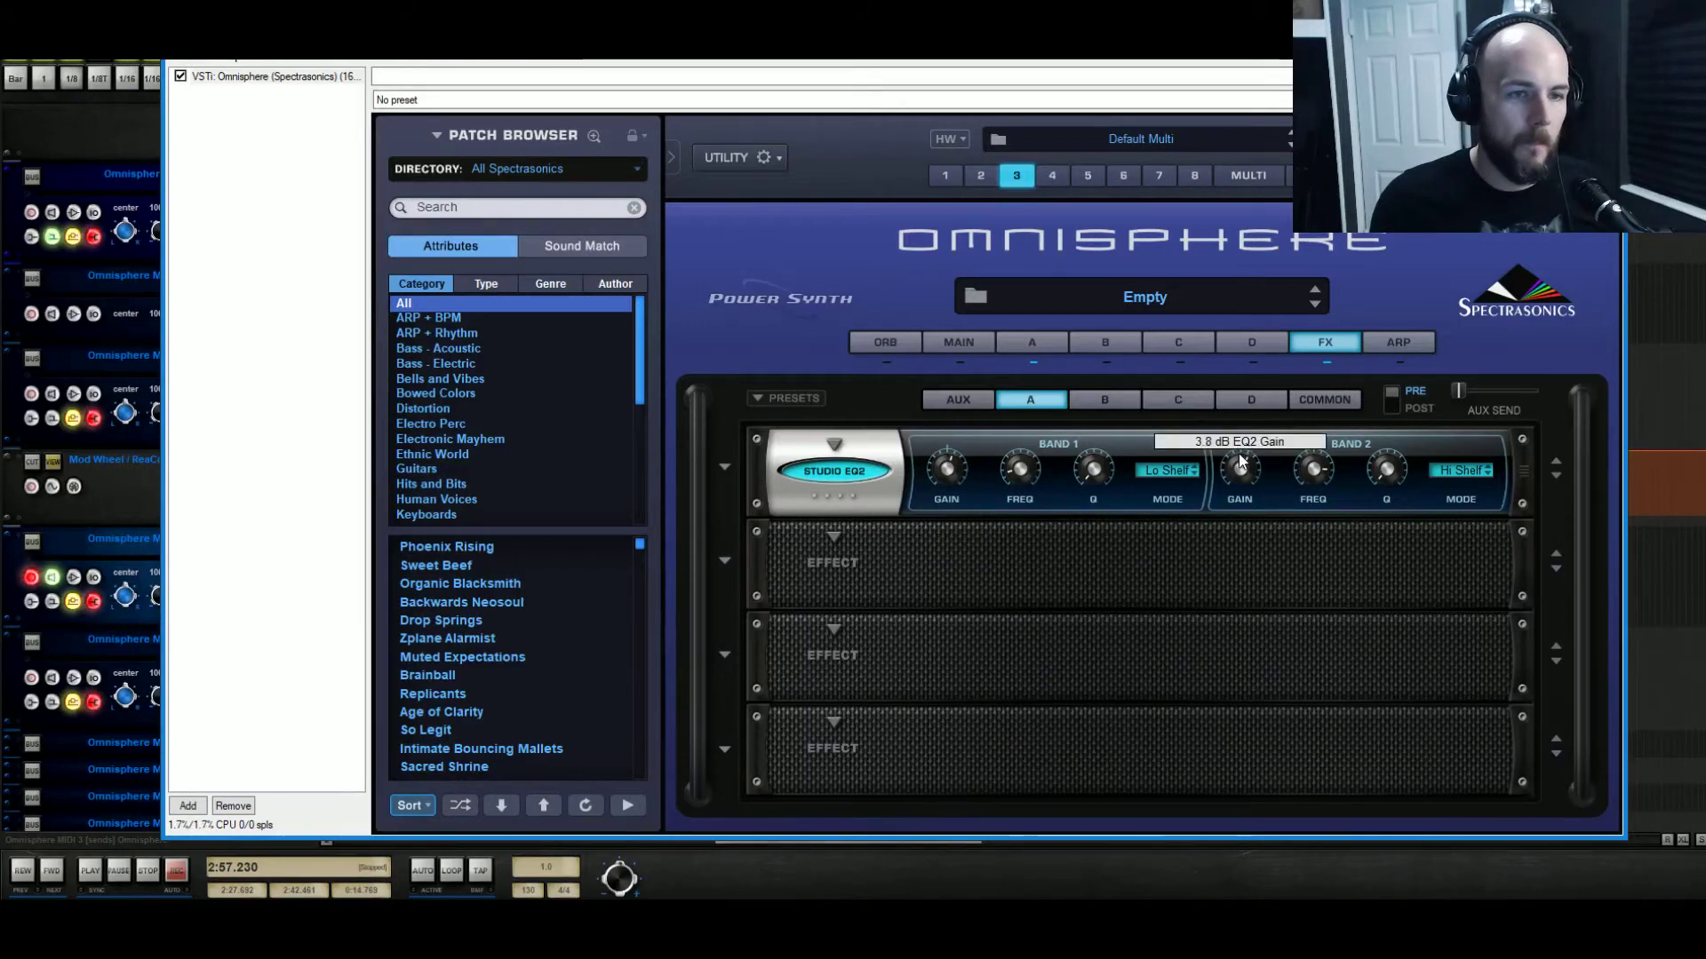
{"action": "left_click_drag", "start_coordinate": [1241, 459], "coordinate": [1252, 443]}
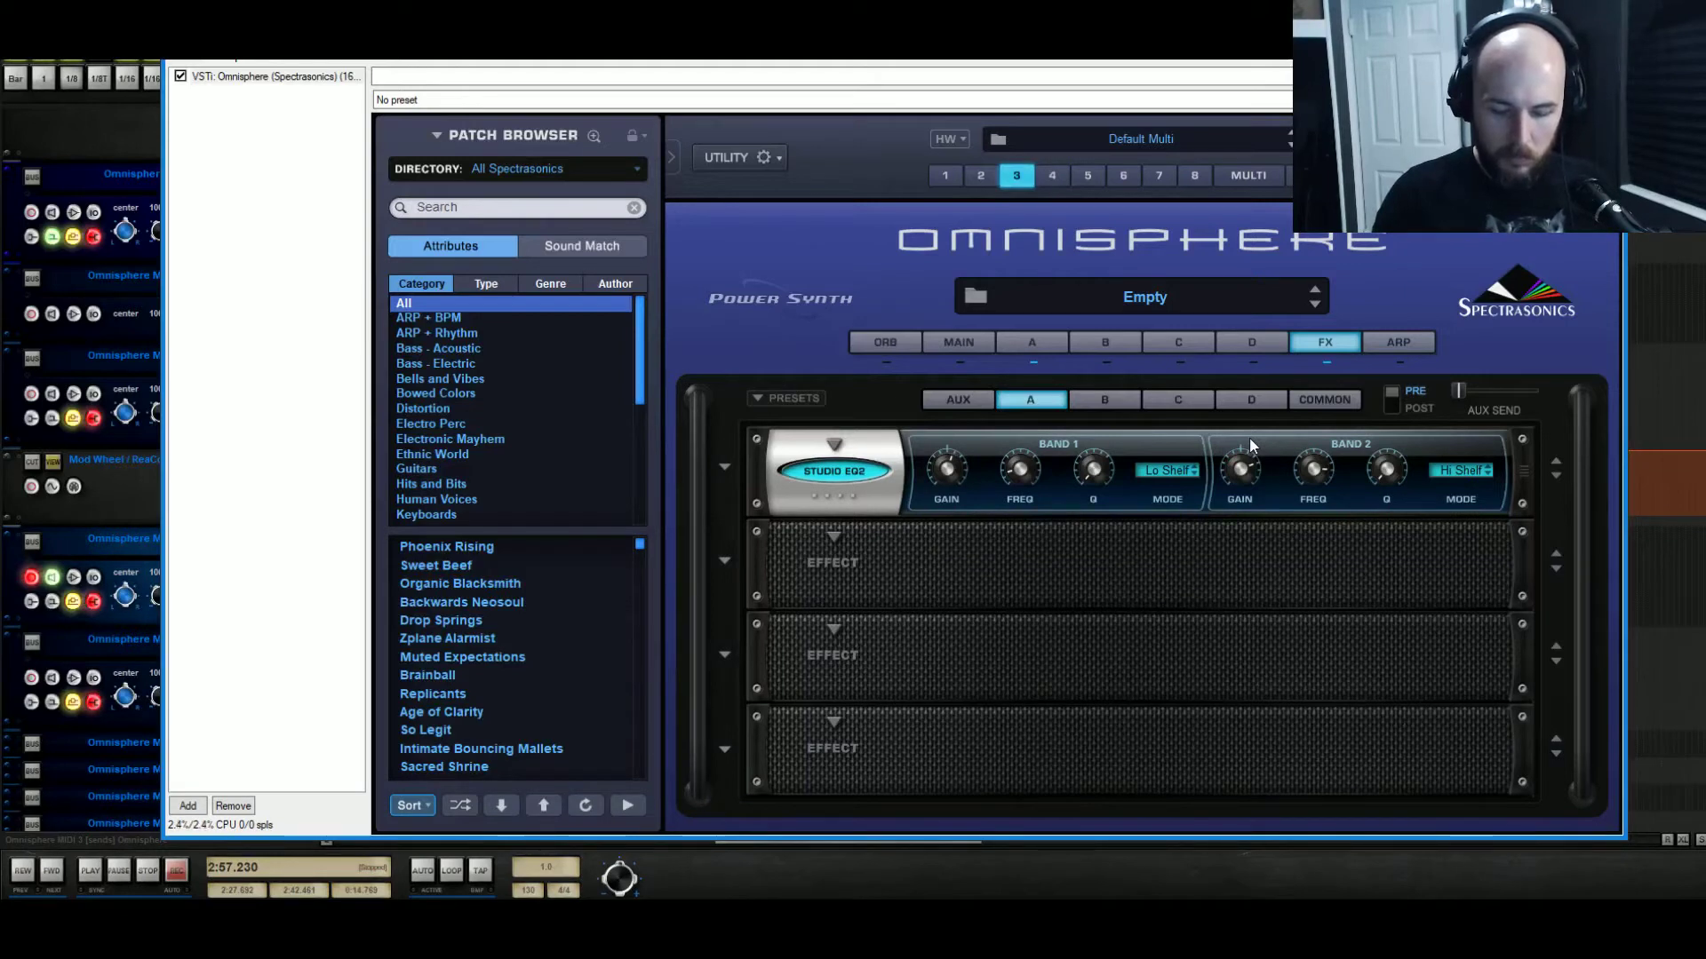
{"action": "mouse_move", "coordinate": [1242, 474]}
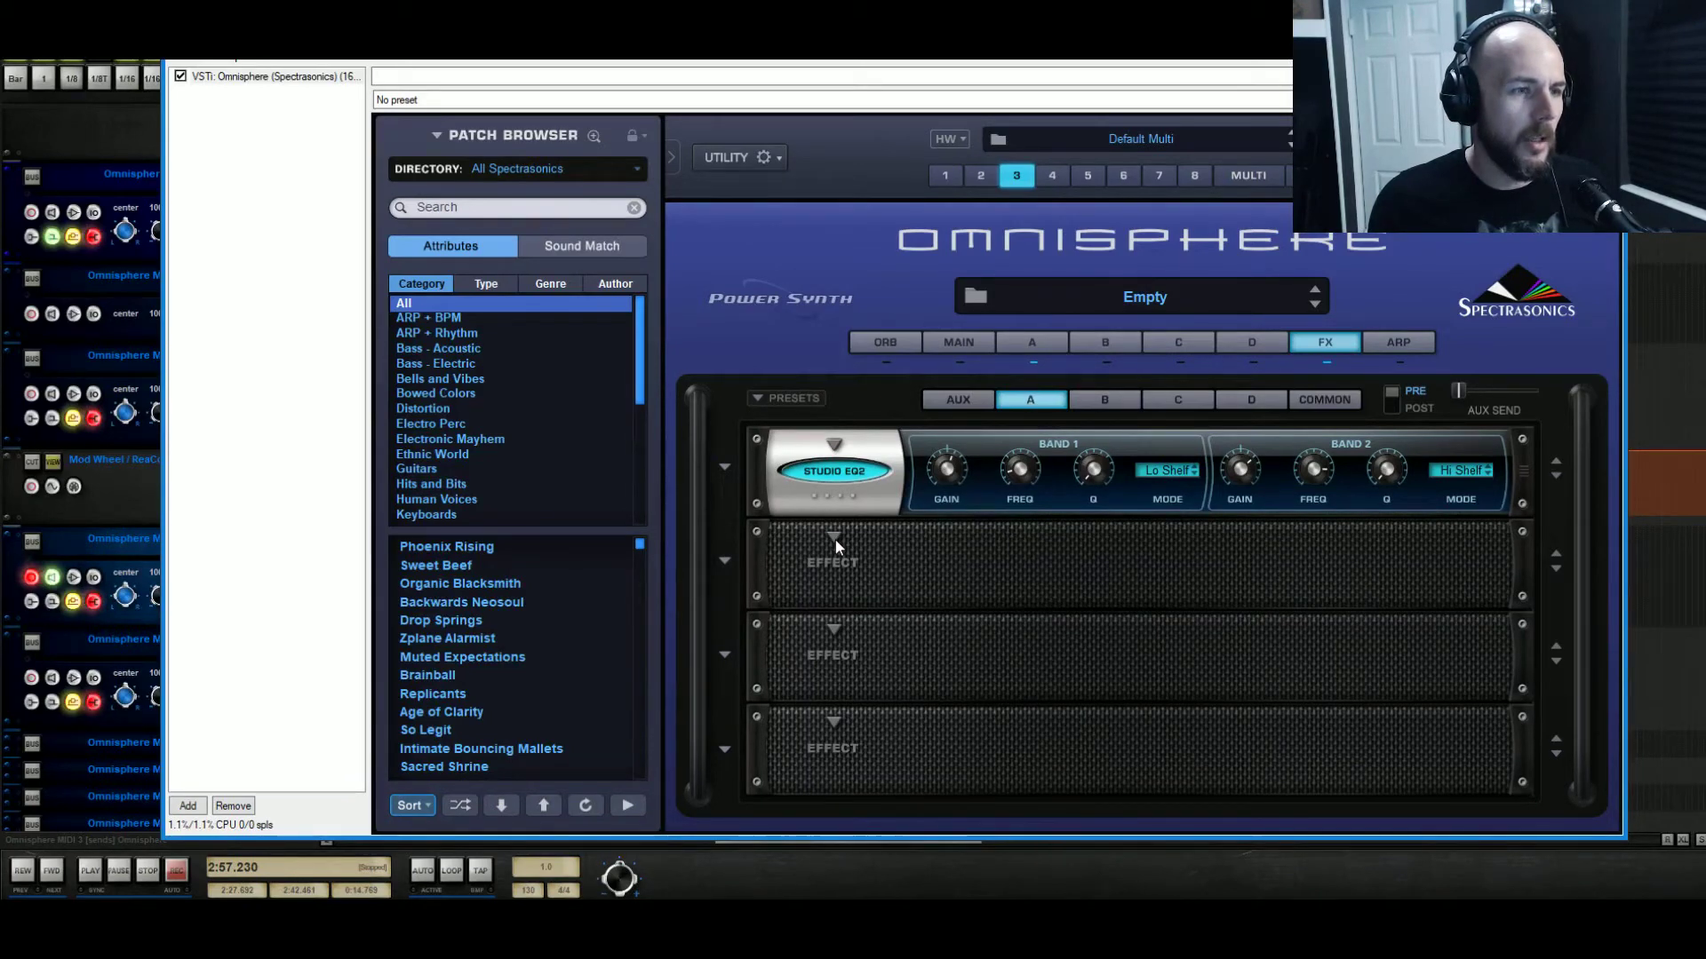
{"action": "left_click", "coordinate": [1032, 343]}
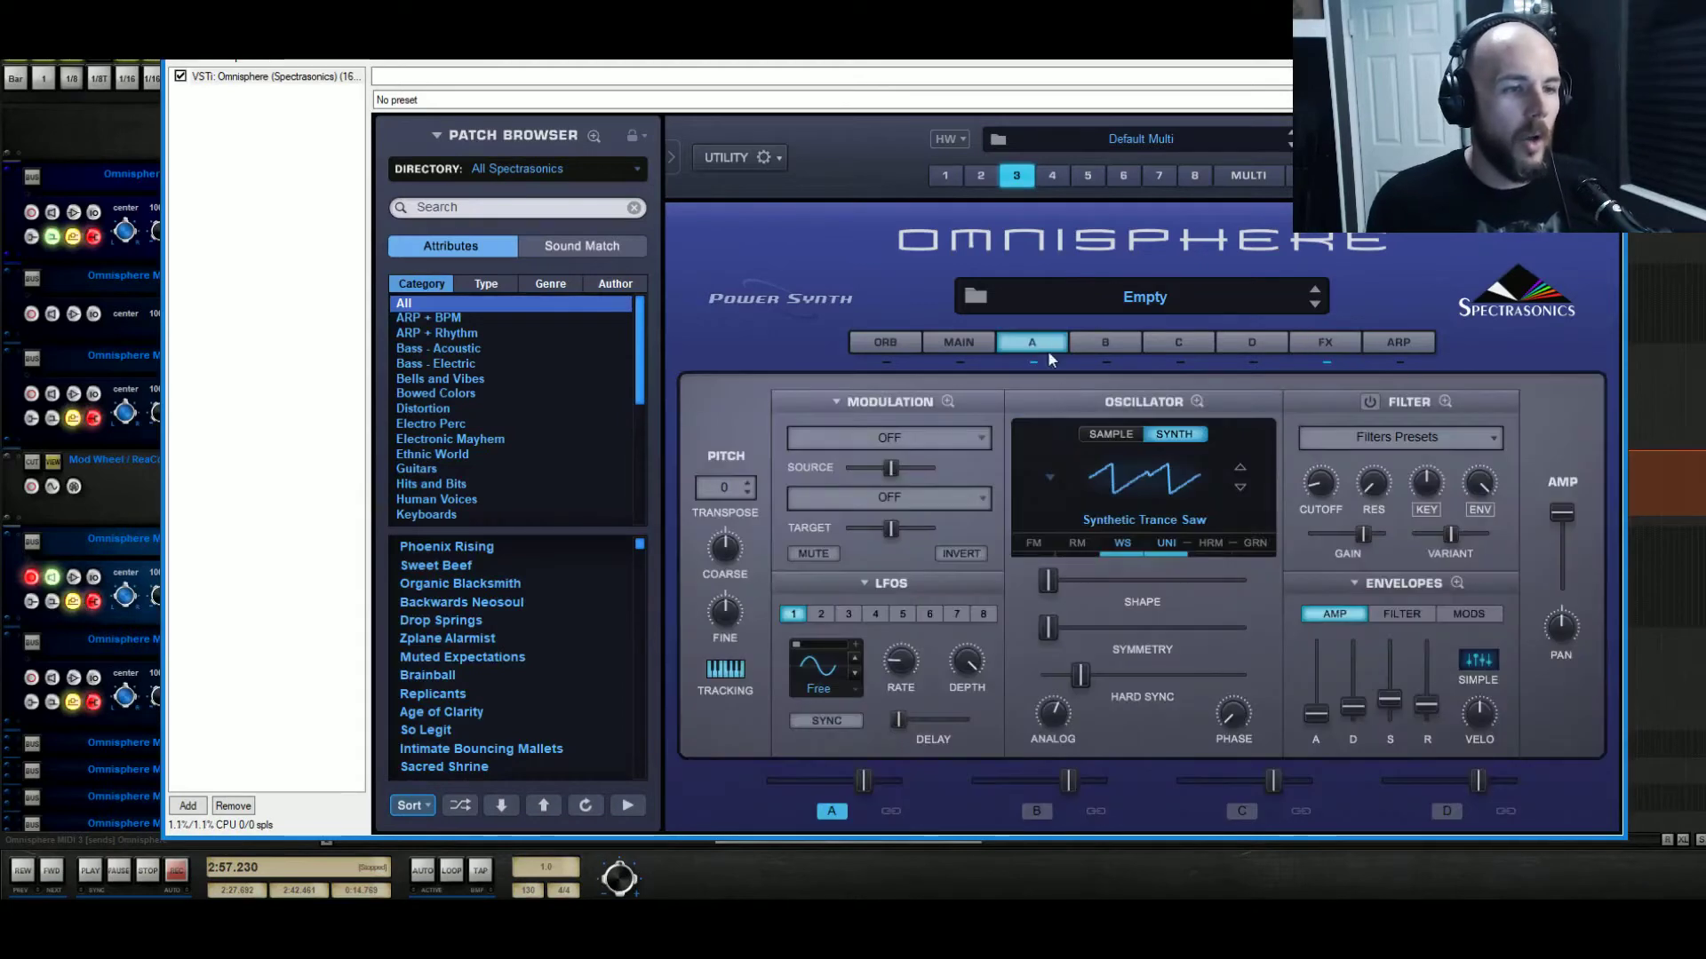
Copy layer A into layer B and transpose layer B to -12.
{"action": "right_click", "coordinate": [1046, 366]}
{"action": "left_click", "coordinate": [1125, 692]}
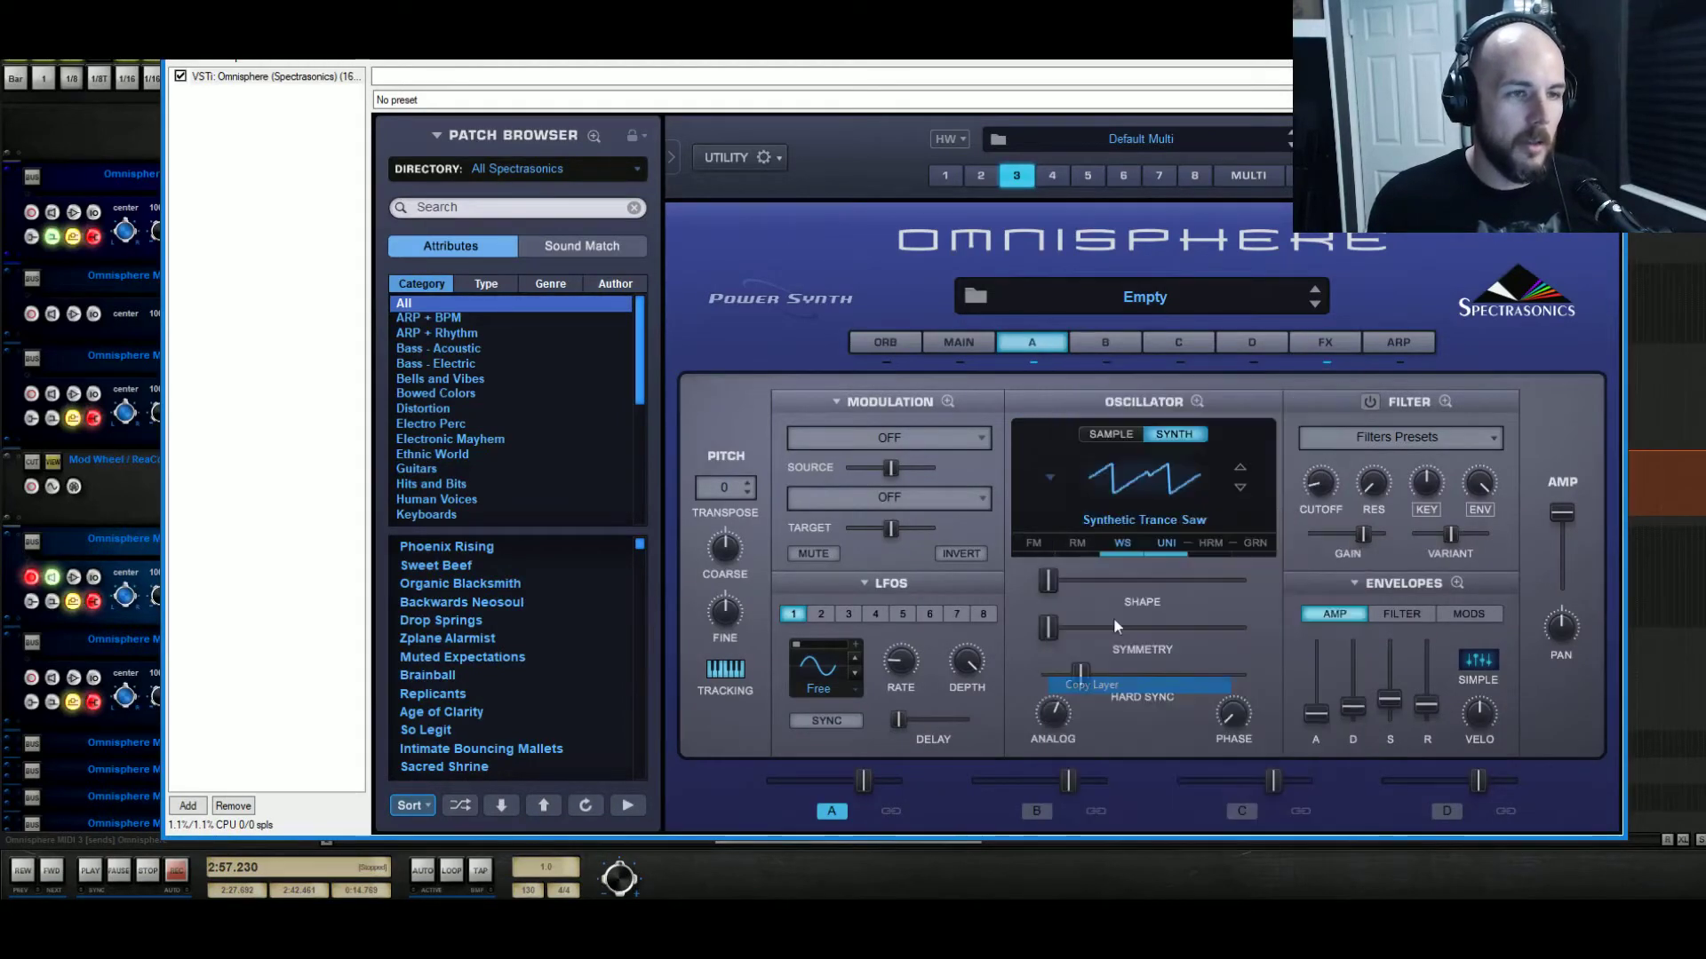
{"action": "left_click", "coordinate": [1098, 344]}
{"action": "right_click", "coordinate": [1109, 372]}
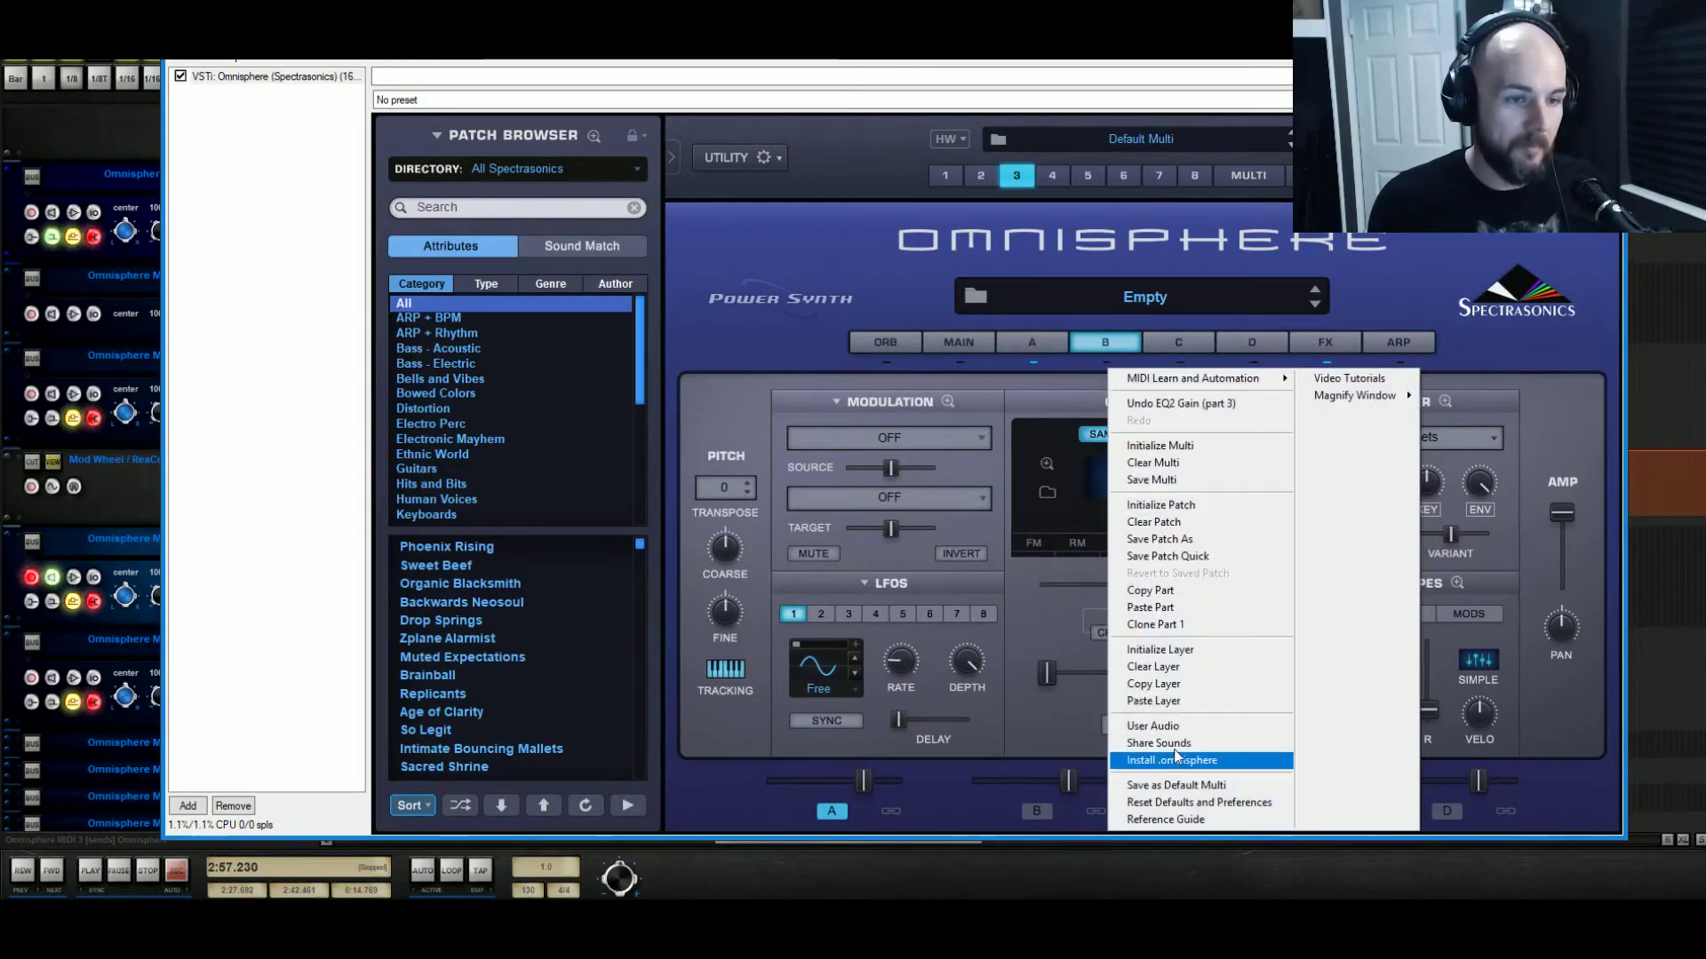
{"action": "left_click", "coordinate": [1172, 701]}
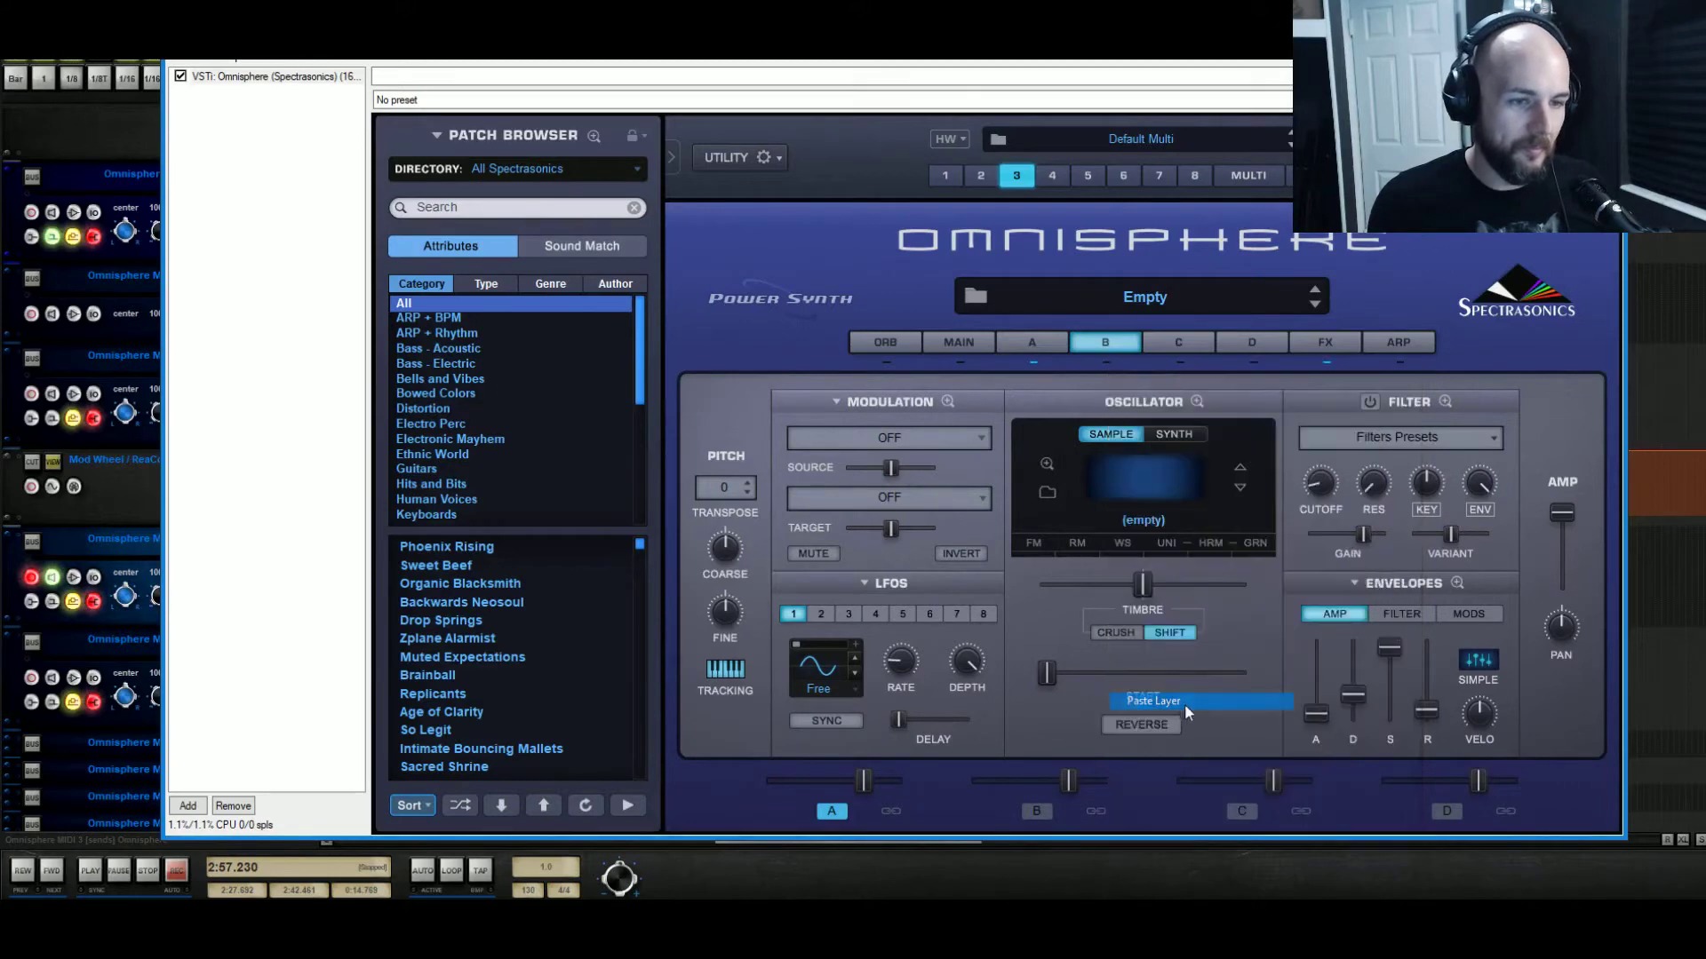
{"action": "left_click", "coordinate": [716, 490]}
{"action": "left_click", "coordinate": [804, 511]}
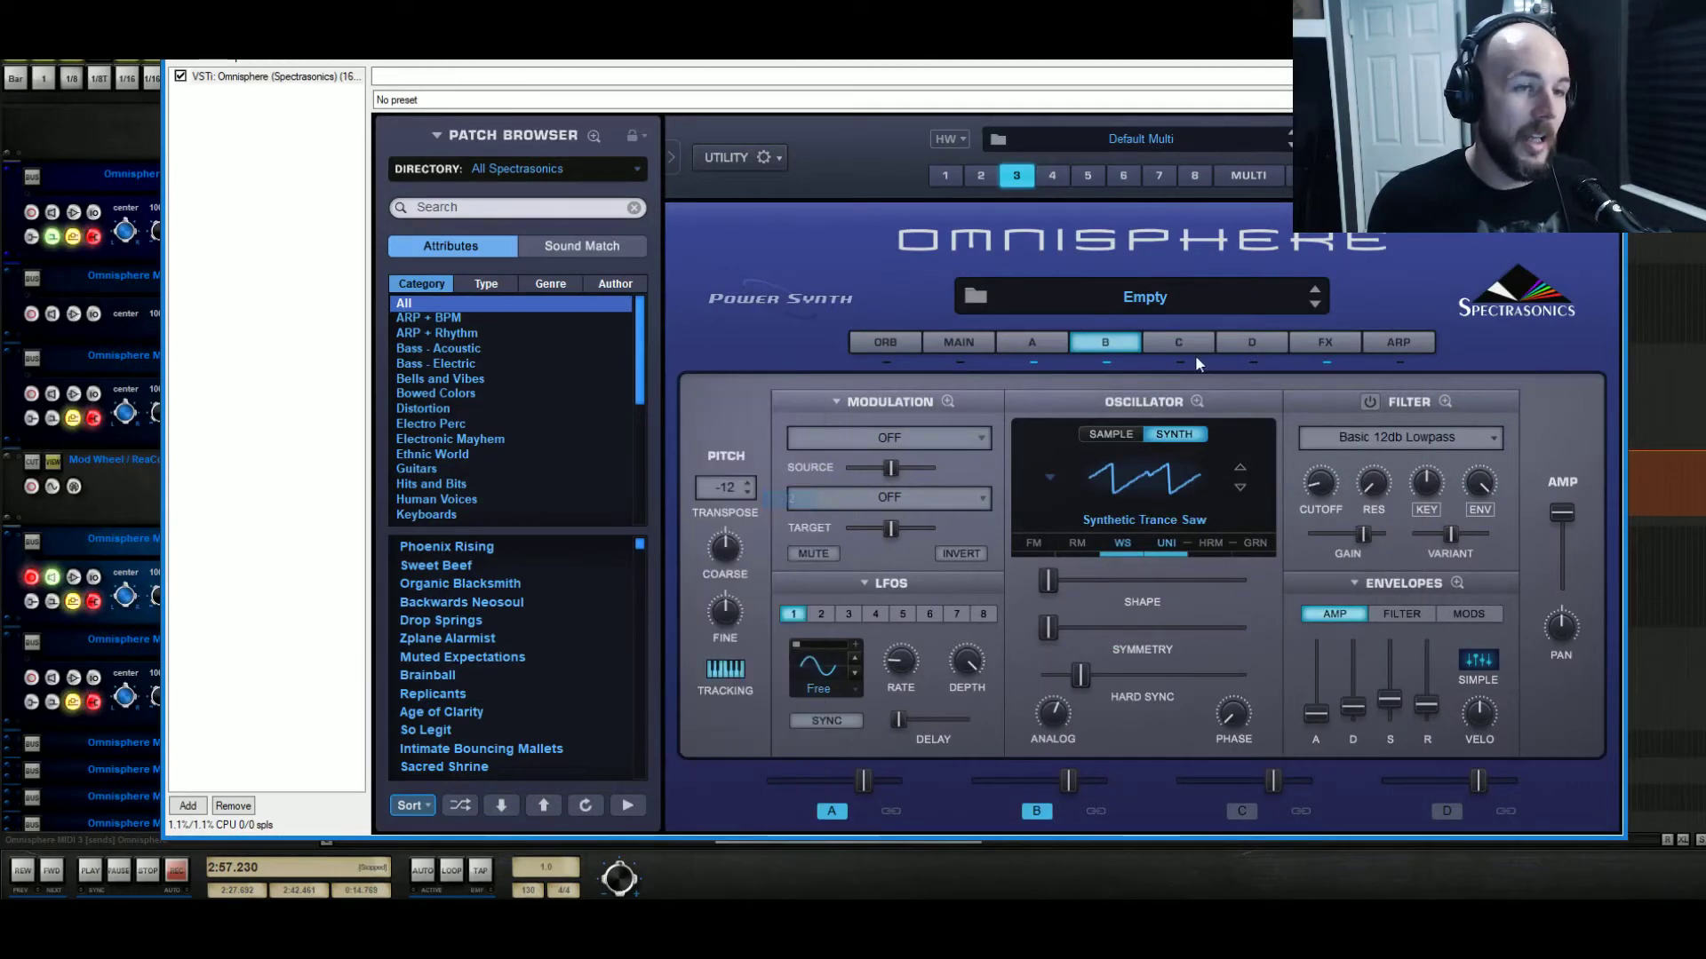
Paste layer A into layer C and transpose layer C to +12.
{"action": "left_click", "coordinate": [1169, 338]}
{"action": "right_click", "coordinate": [1160, 380]}
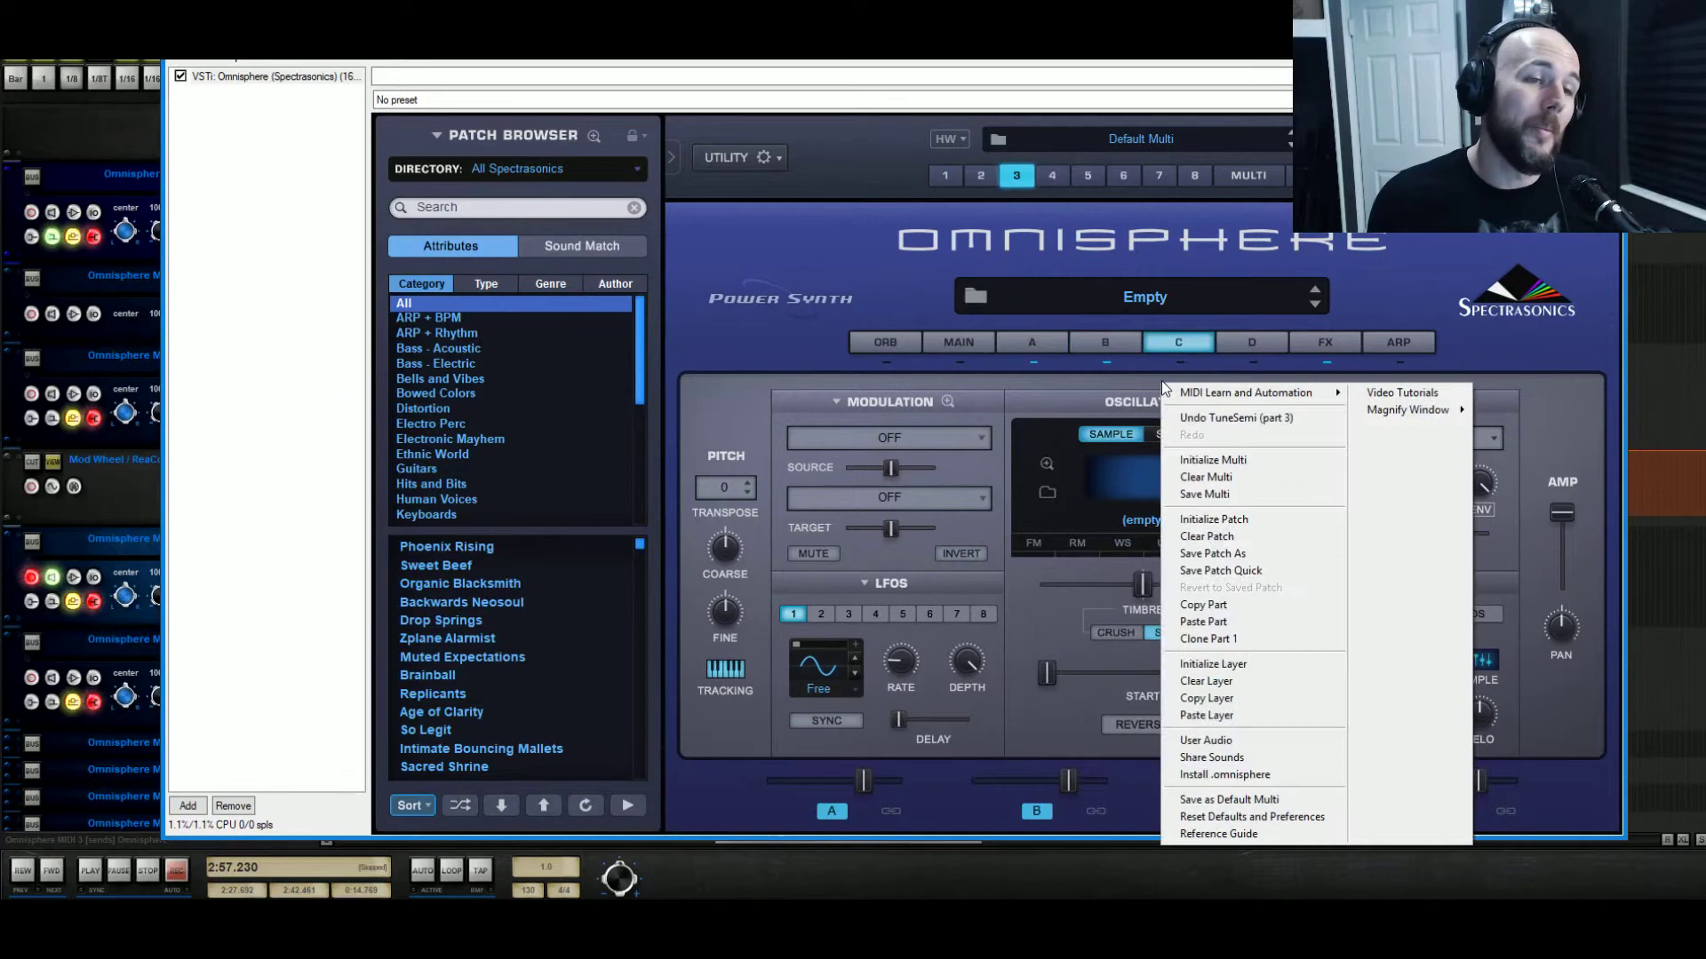
{"action": "left_click", "coordinate": [1235, 715]}
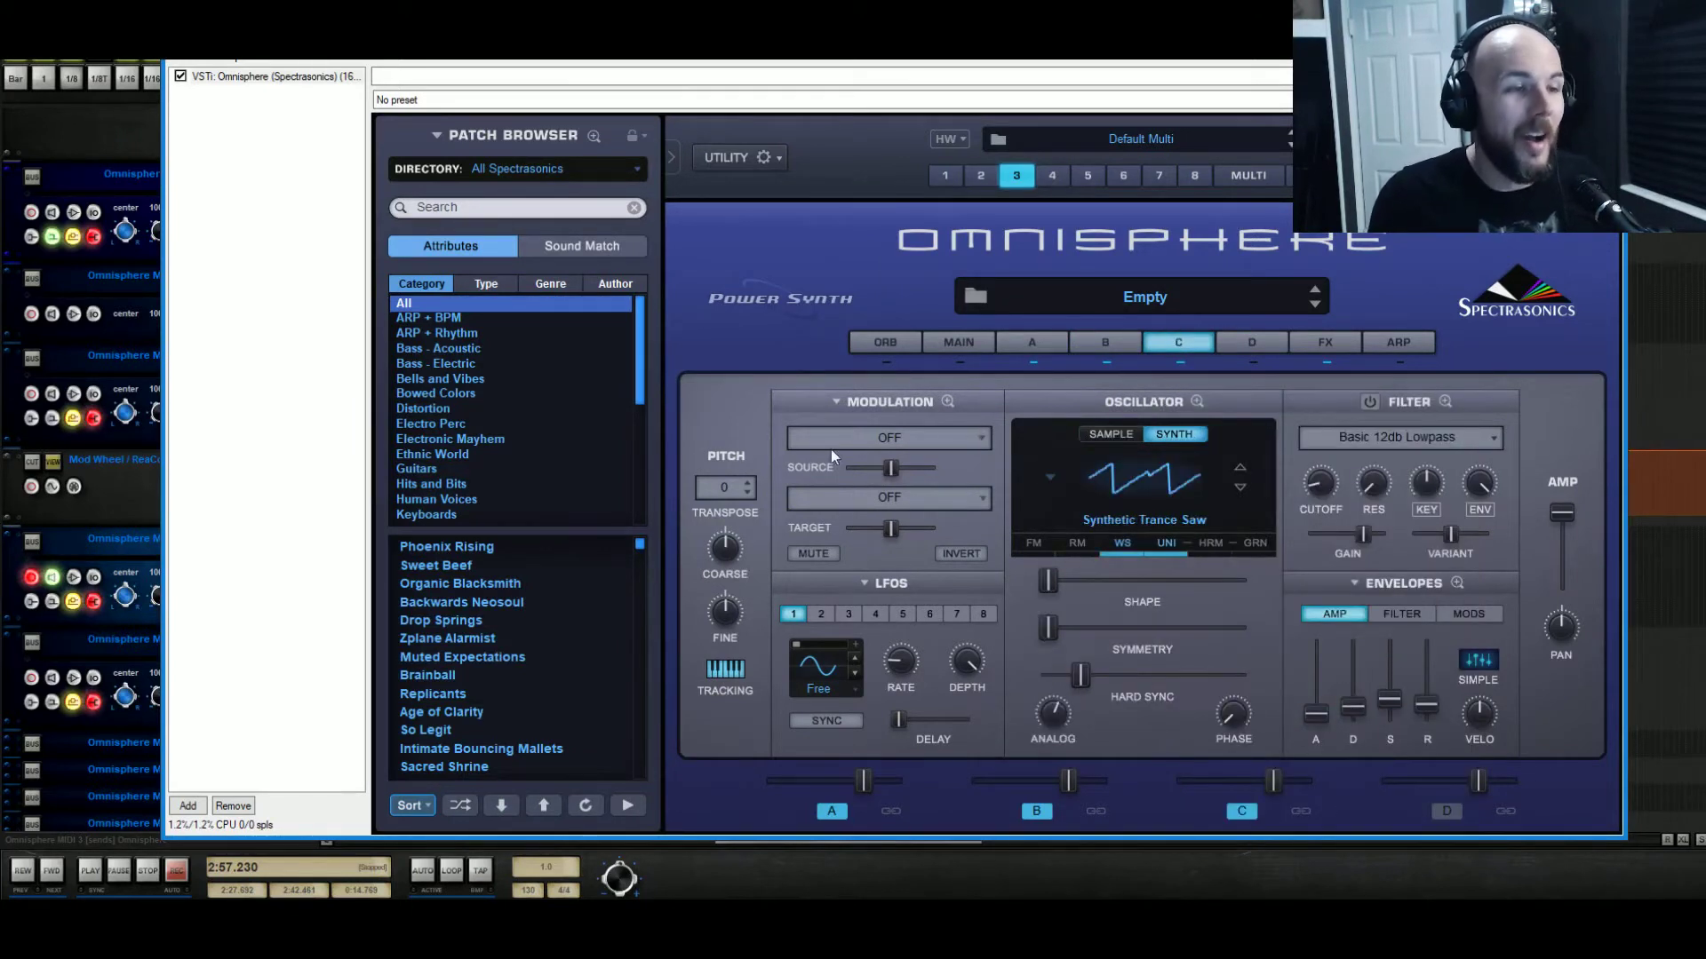
{"action": "left_click", "coordinate": [721, 488]}
{"action": "left_click", "coordinate": [746, 601]}
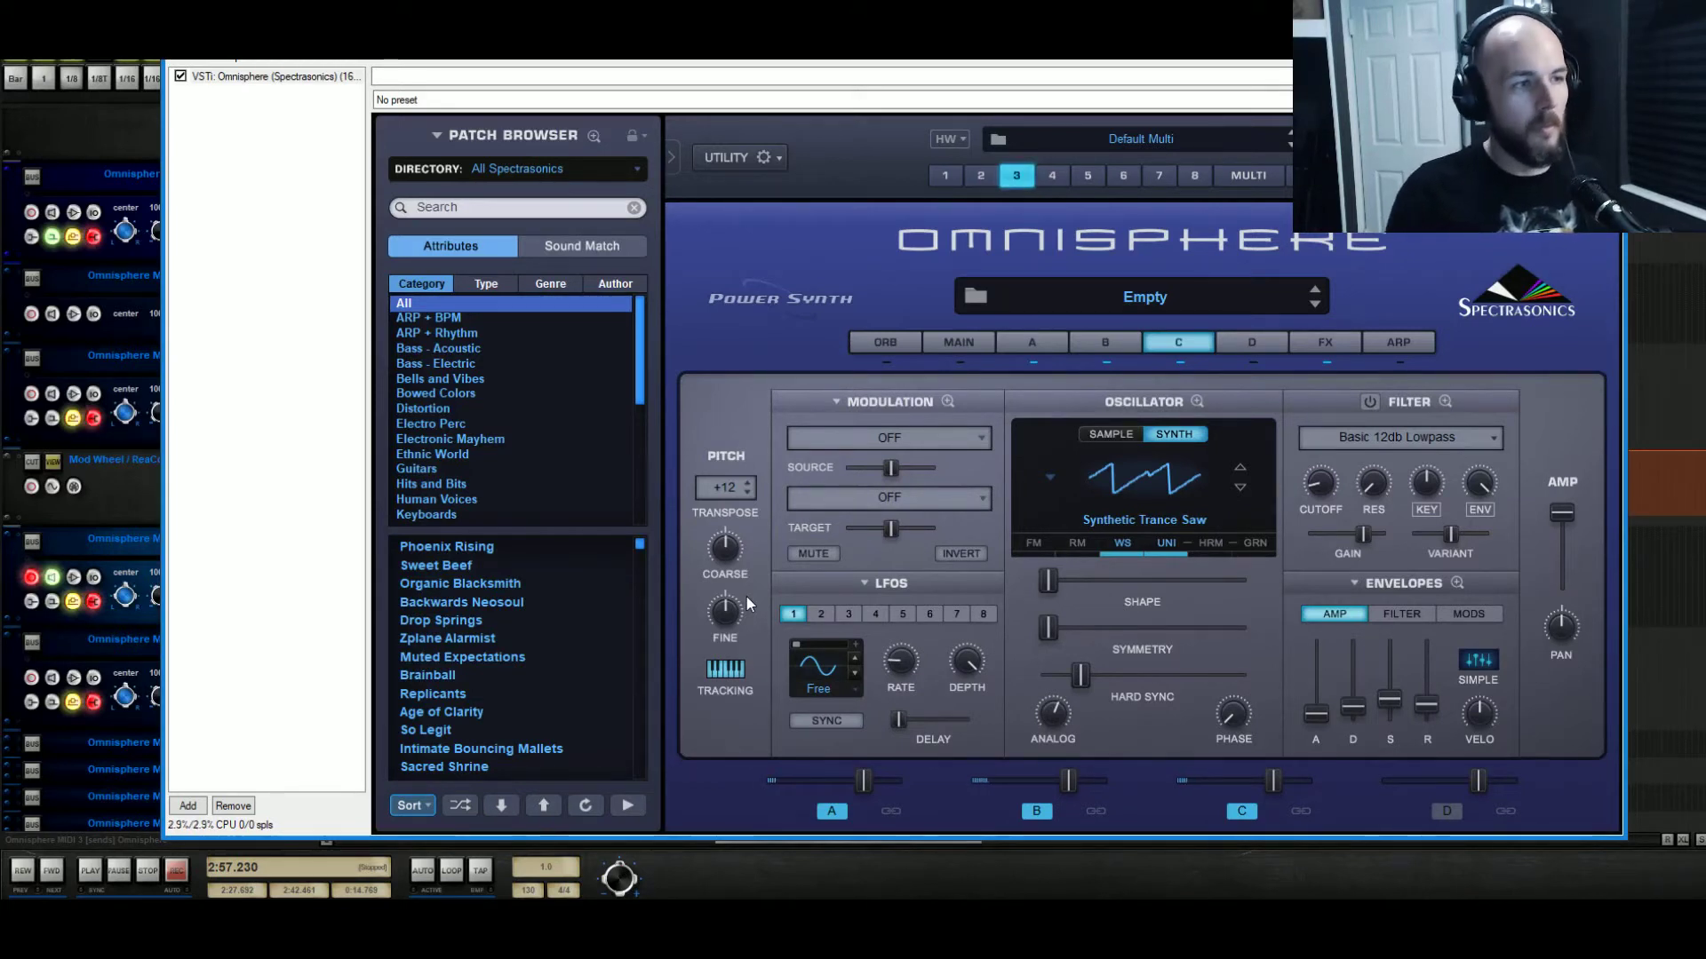
{"action": "left_click", "coordinate": [1244, 345]}
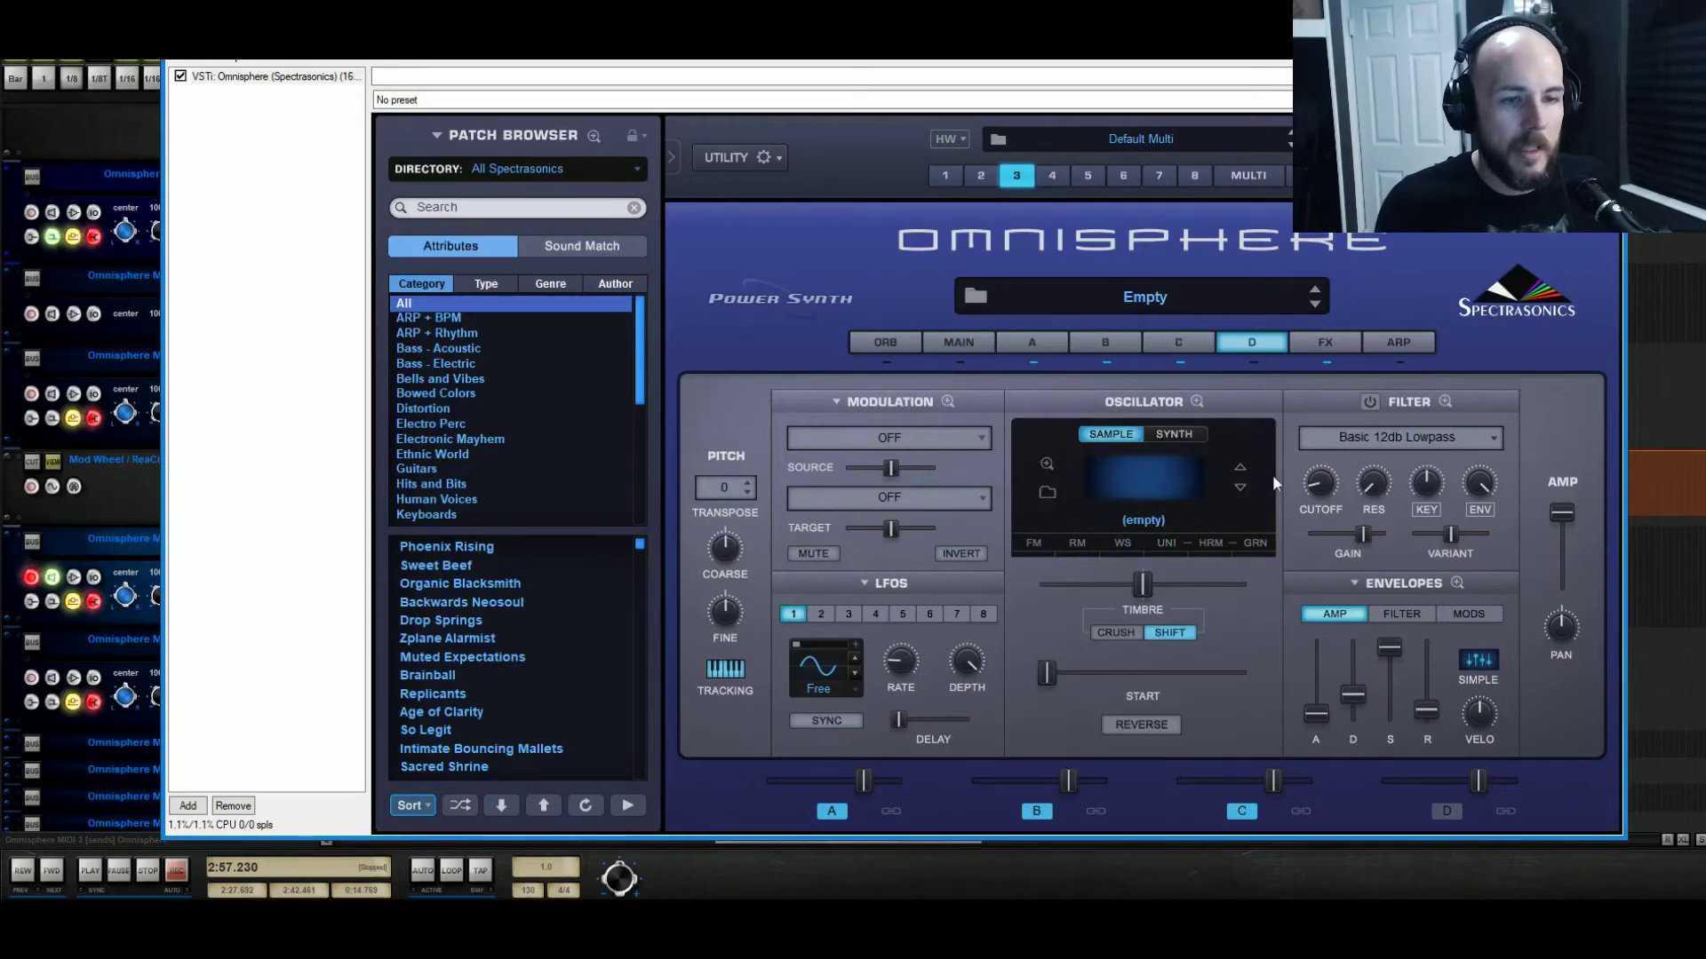
Paste layer A's sound into layer D, then mute layers A, B and C.
{"action": "right_click", "coordinate": [1255, 365]}
{"action": "left_click", "coordinate": [1360, 704]}
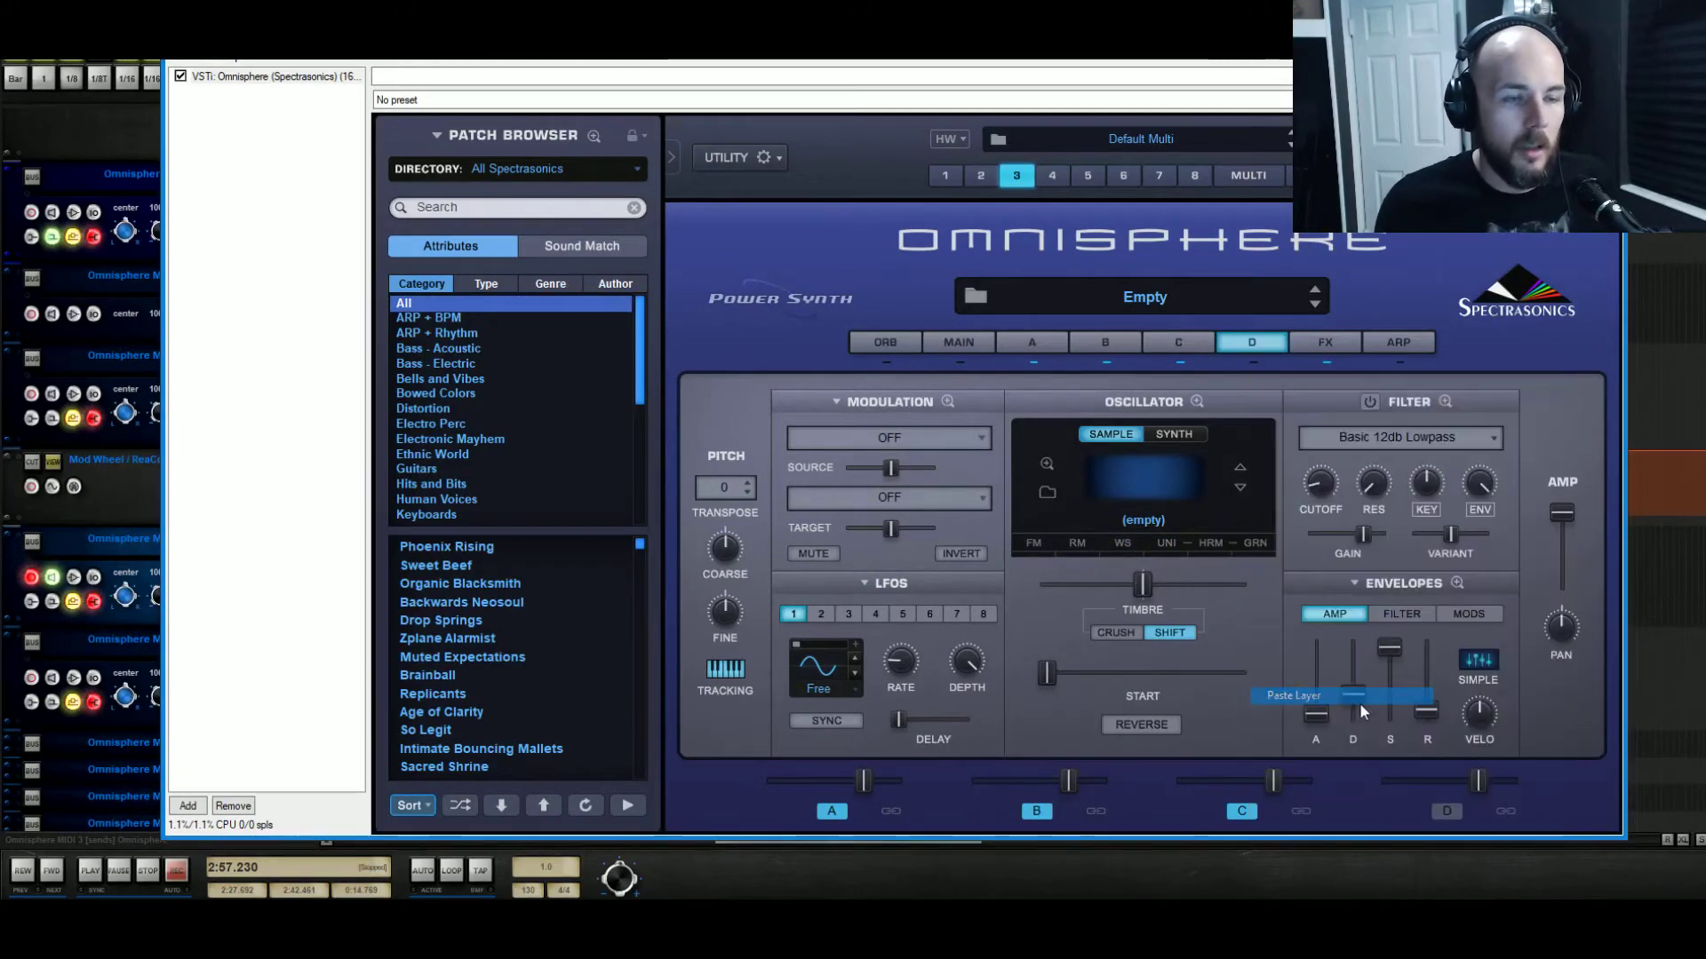
{"action": "left_click", "coordinate": [1241, 811]}
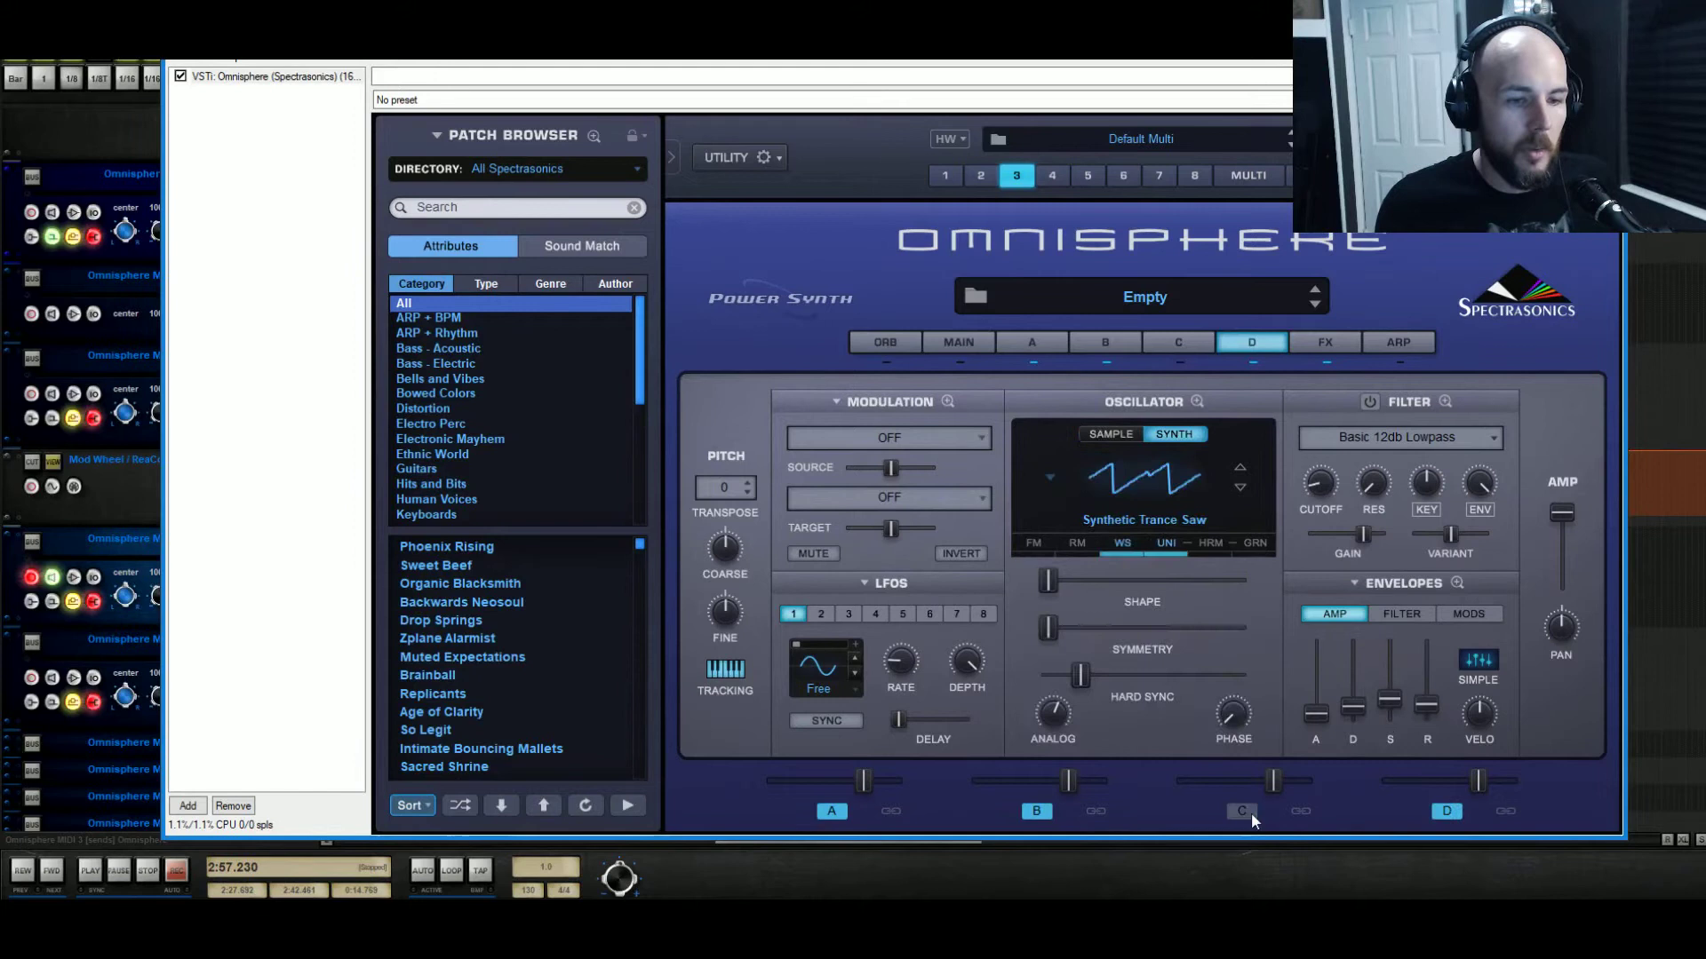
{"action": "right_click", "coordinate": [1038, 815]}
{"action": "left_click", "coordinate": [828, 811]}
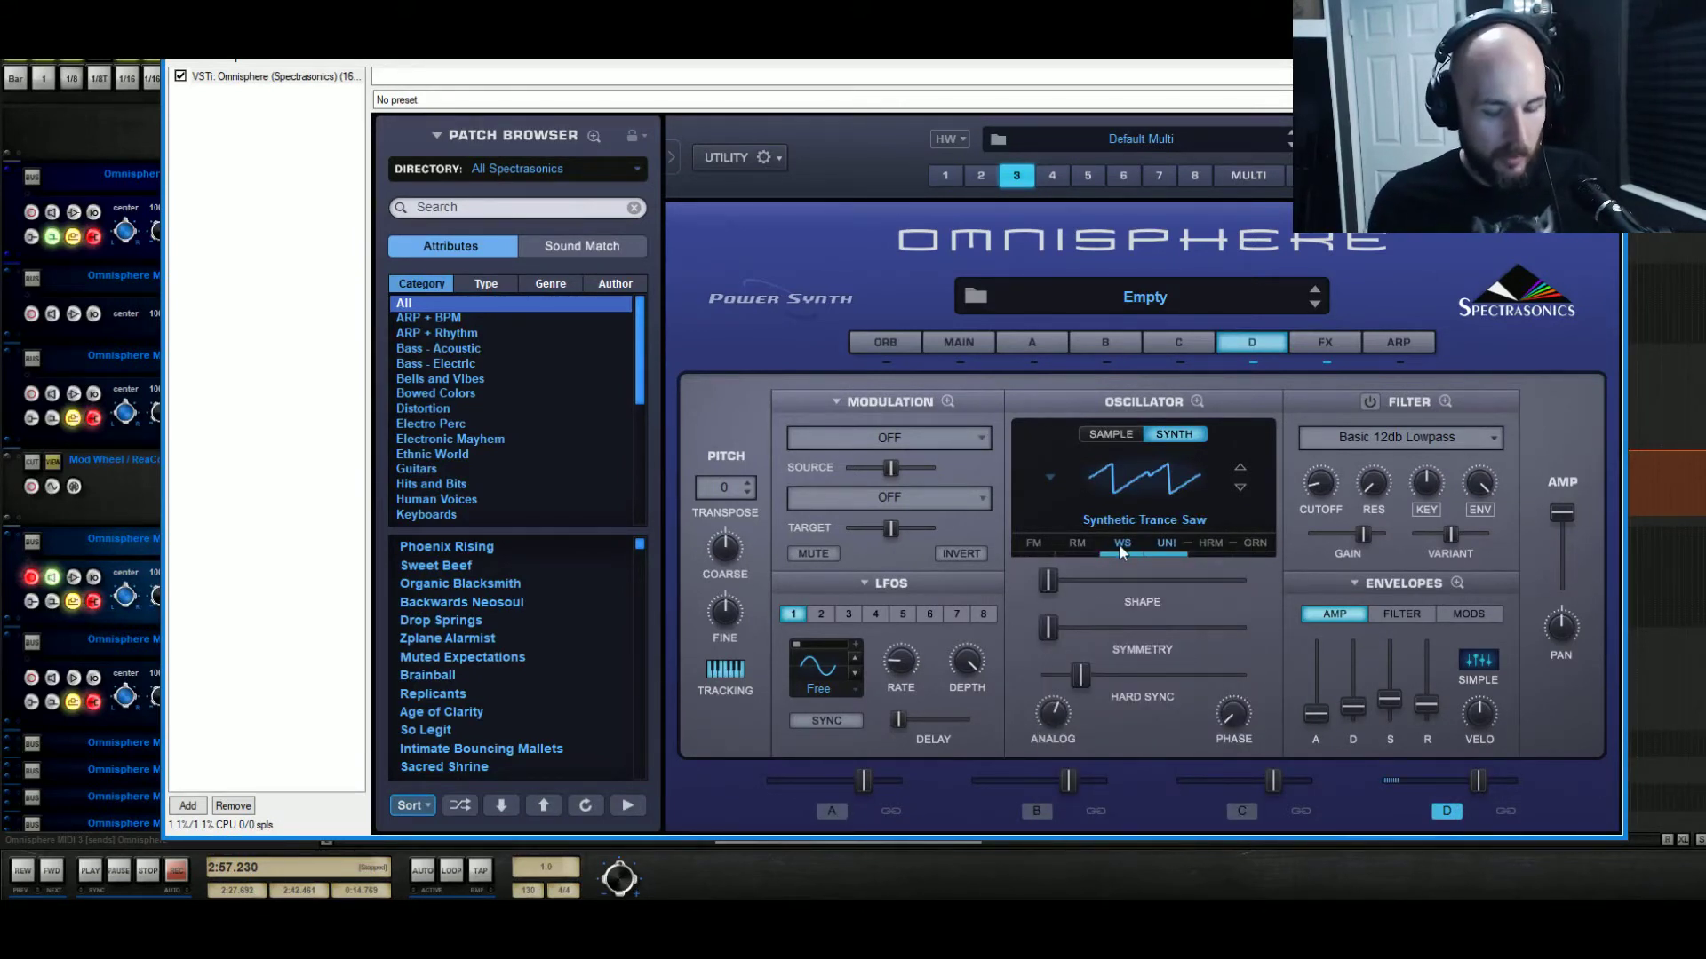
Set layer D's oscillator to the Noise waveform with Hard Sync at maximum.
{"action": "left_click", "coordinate": [1050, 479]}
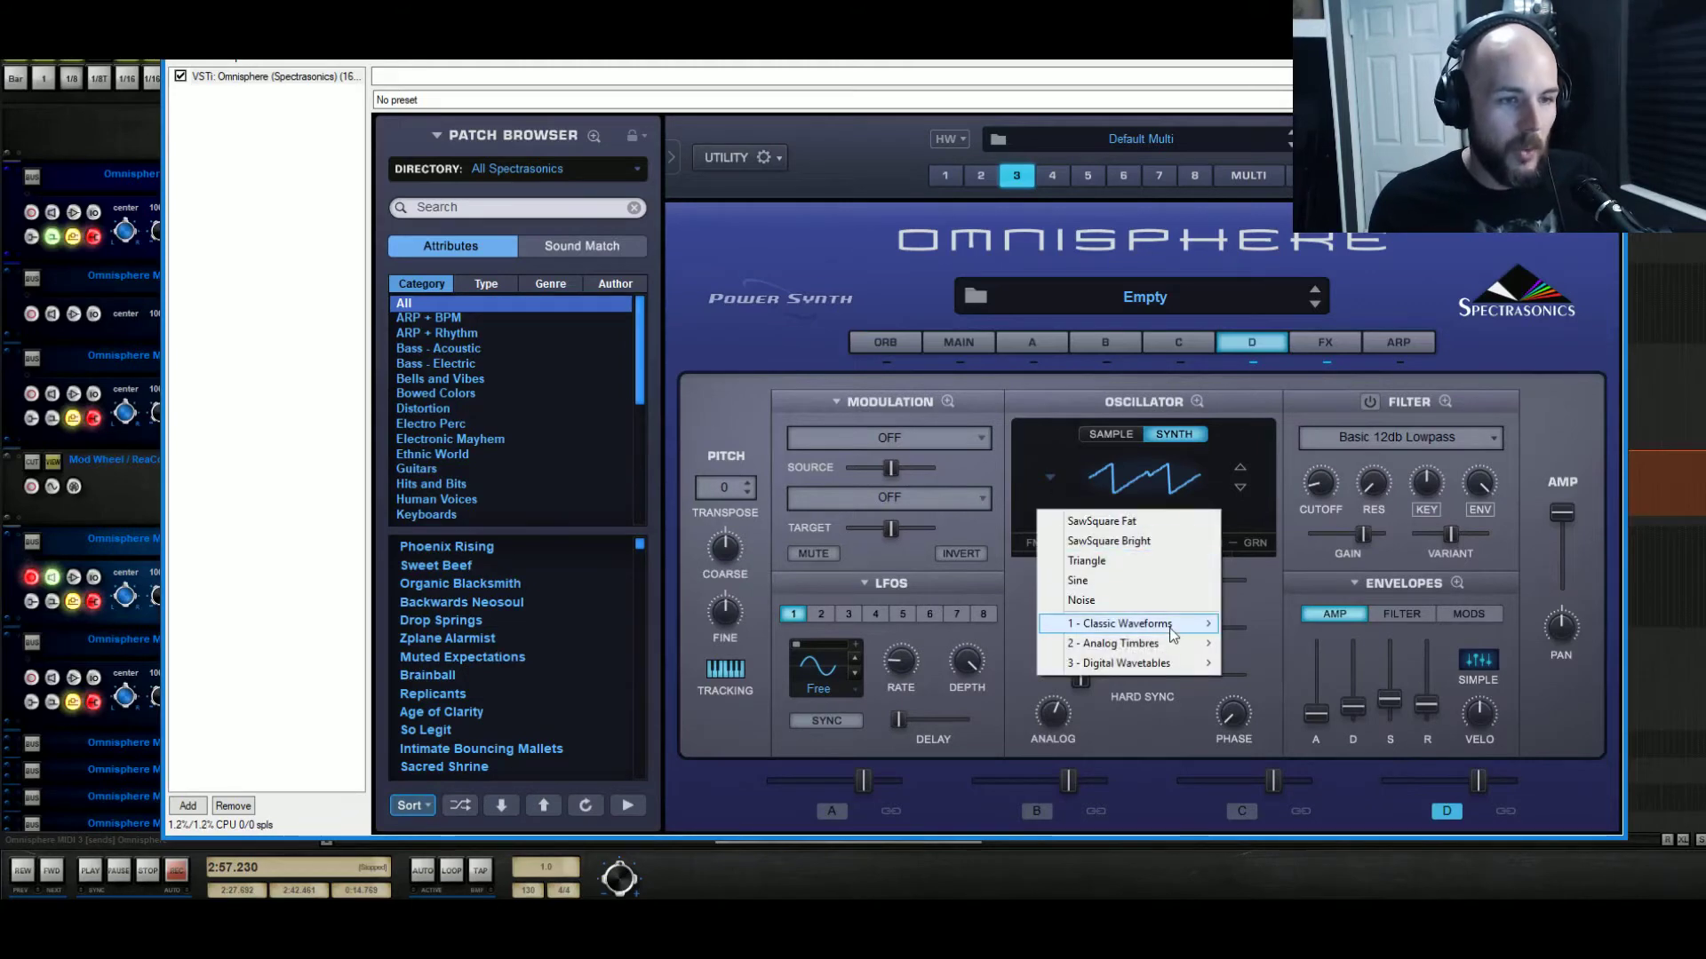
{"action": "mouse_move", "coordinate": [1171, 626]}
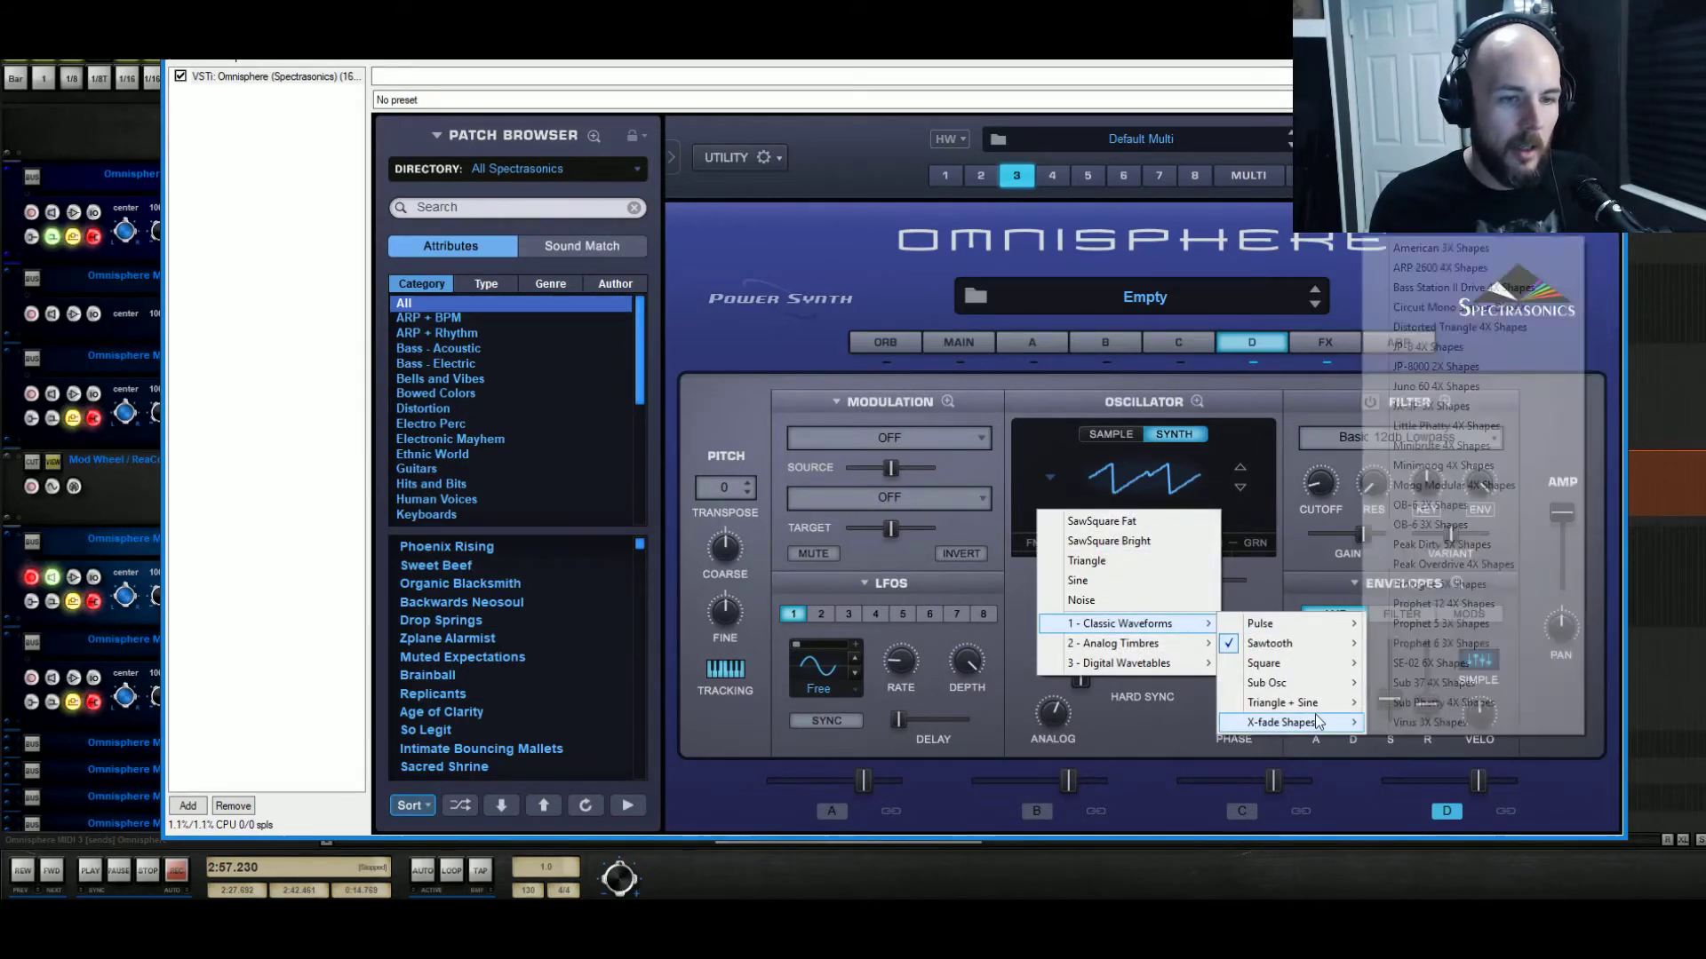
{"action": "mouse_move", "coordinate": [1321, 703]}
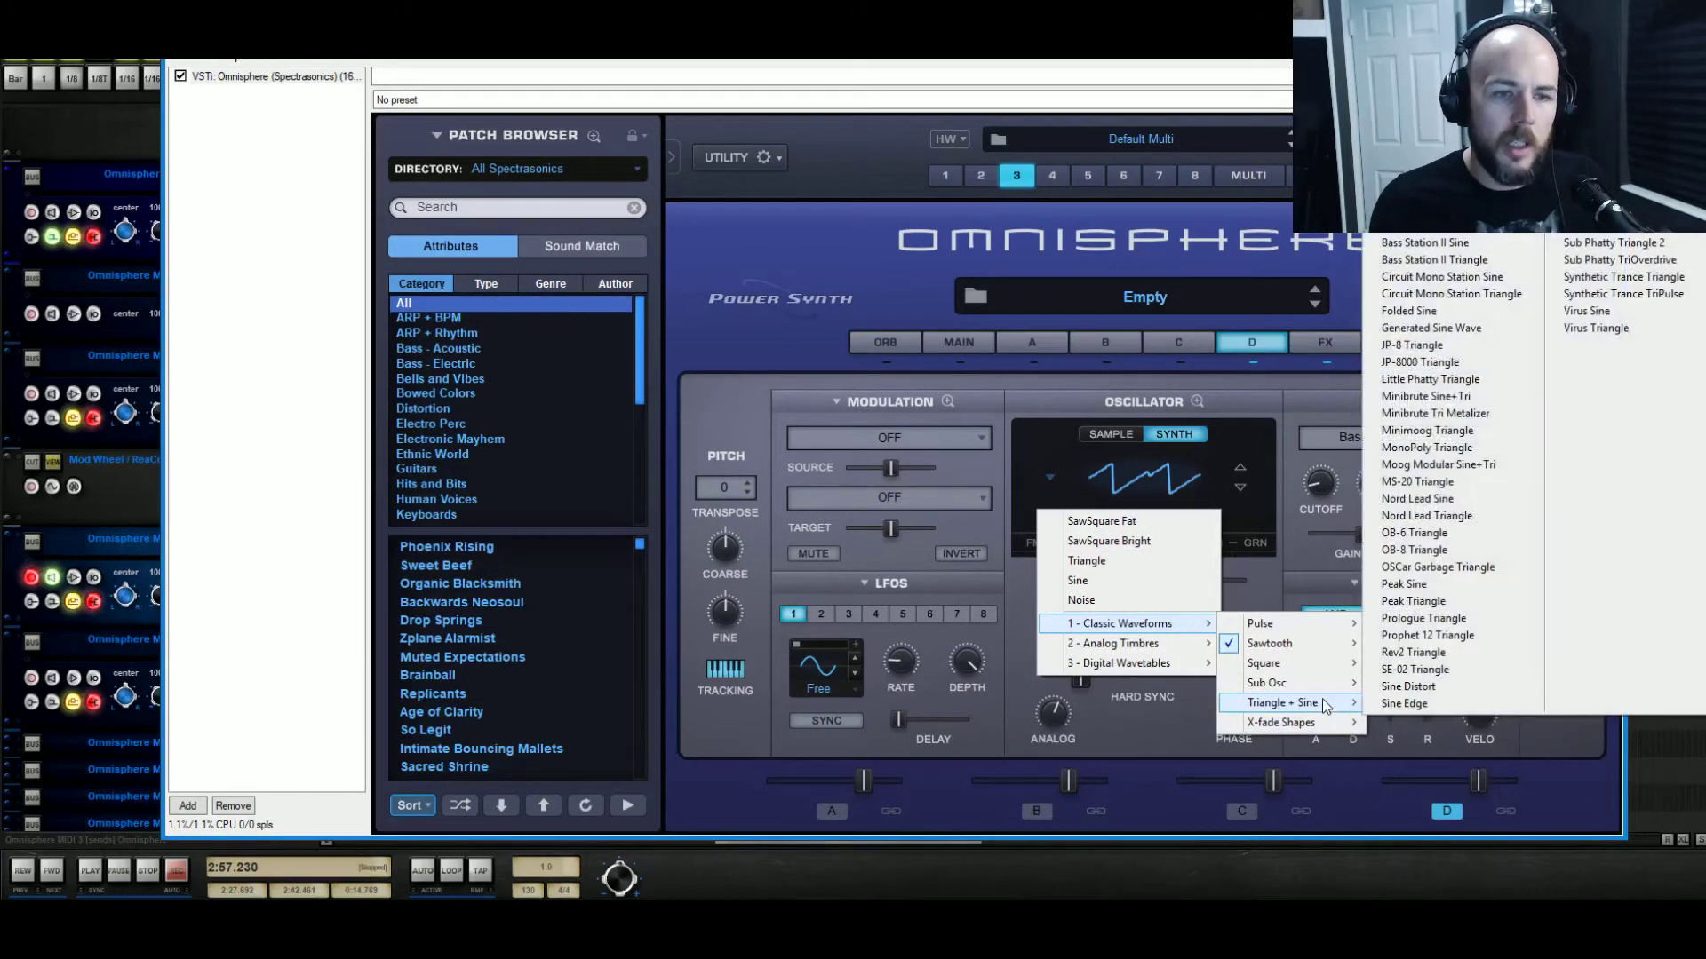
{"action": "left_click", "coordinate": [1111, 593]}
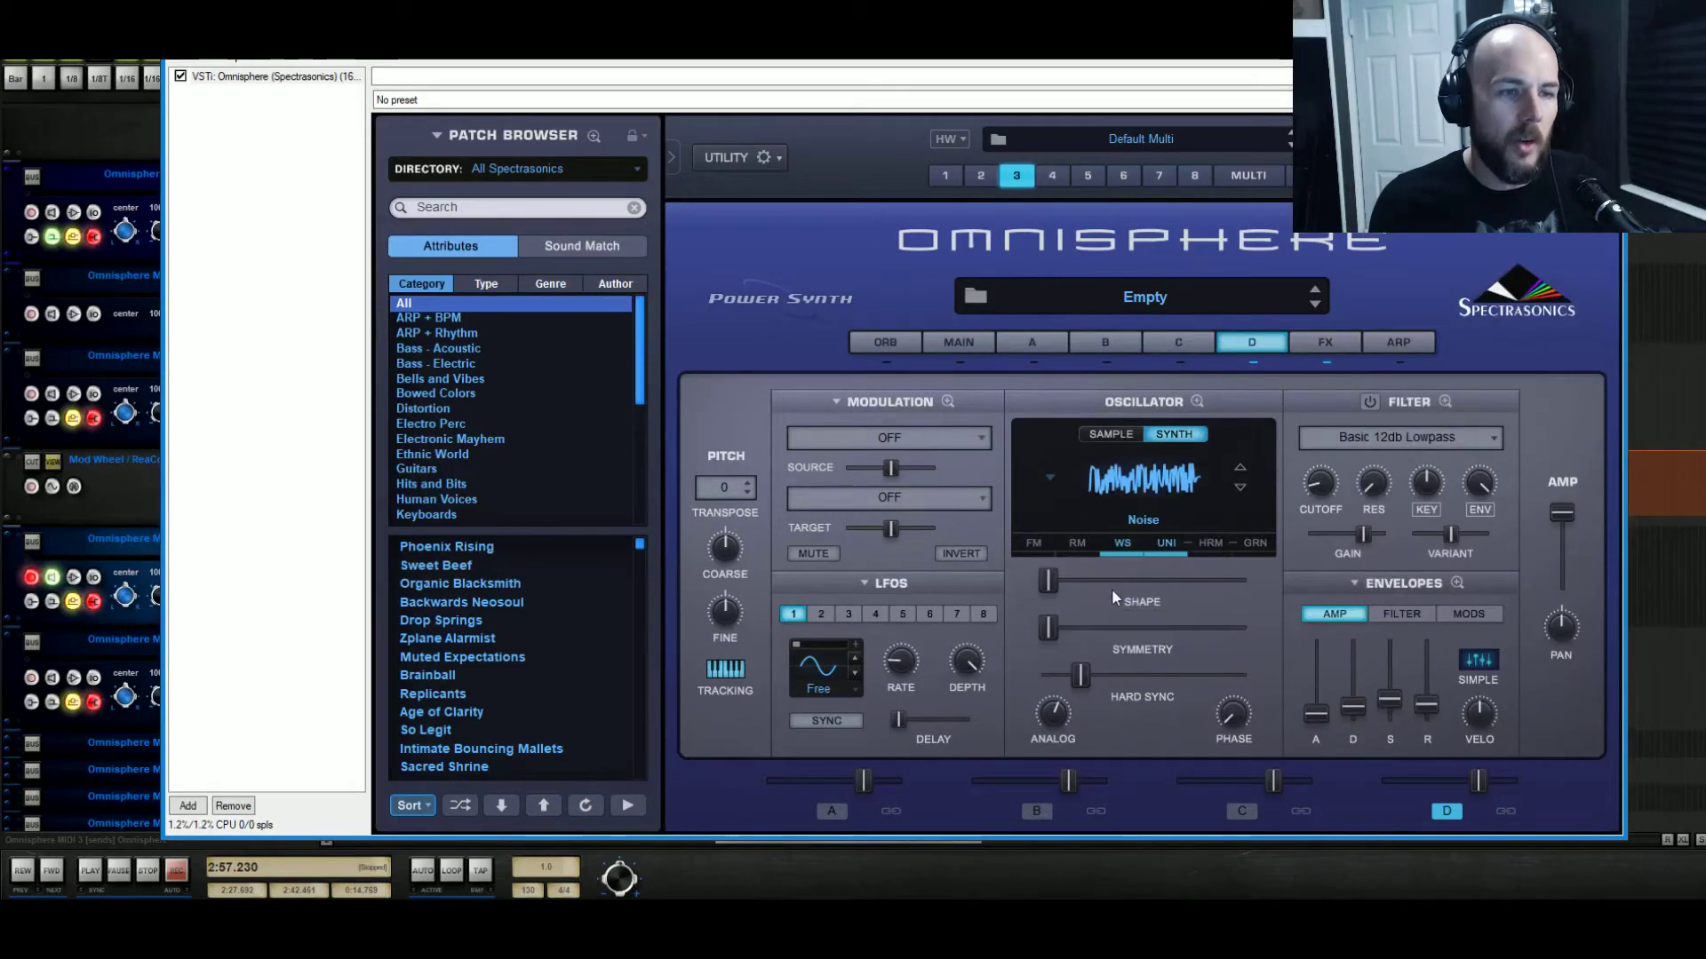
{"action": "left_click_drag", "start_coordinate": [1082, 672], "coordinate": [1276, 694]}
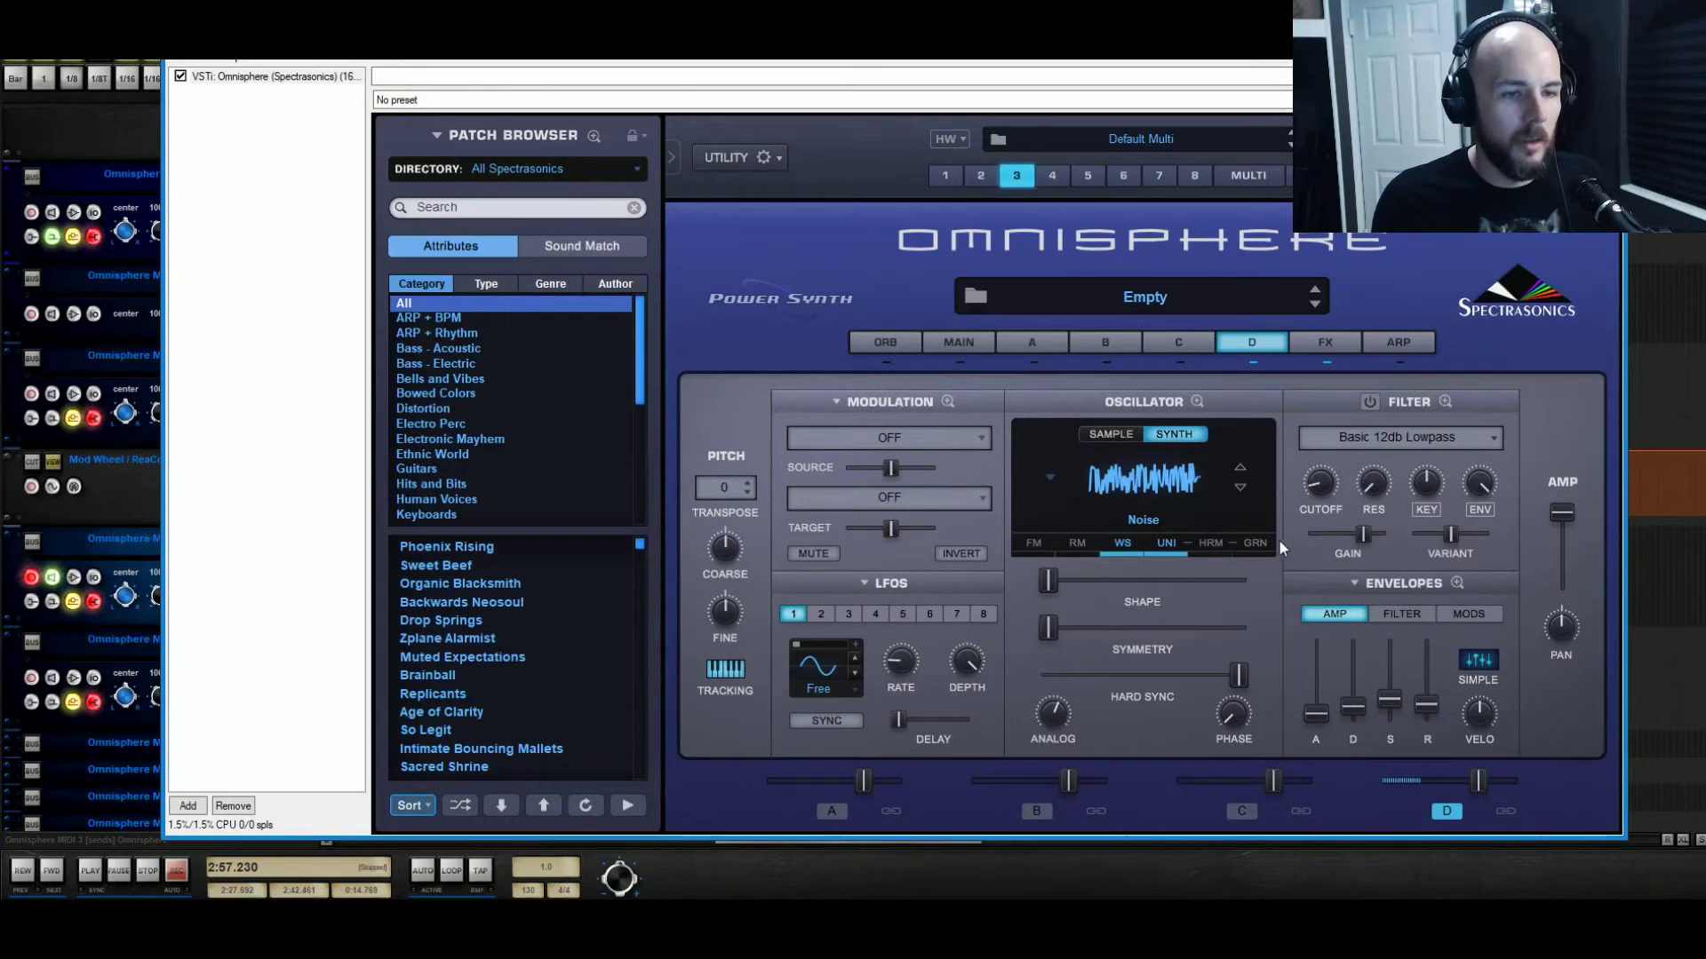
{"action": "left_click", "coordinate": [1180, 360]}
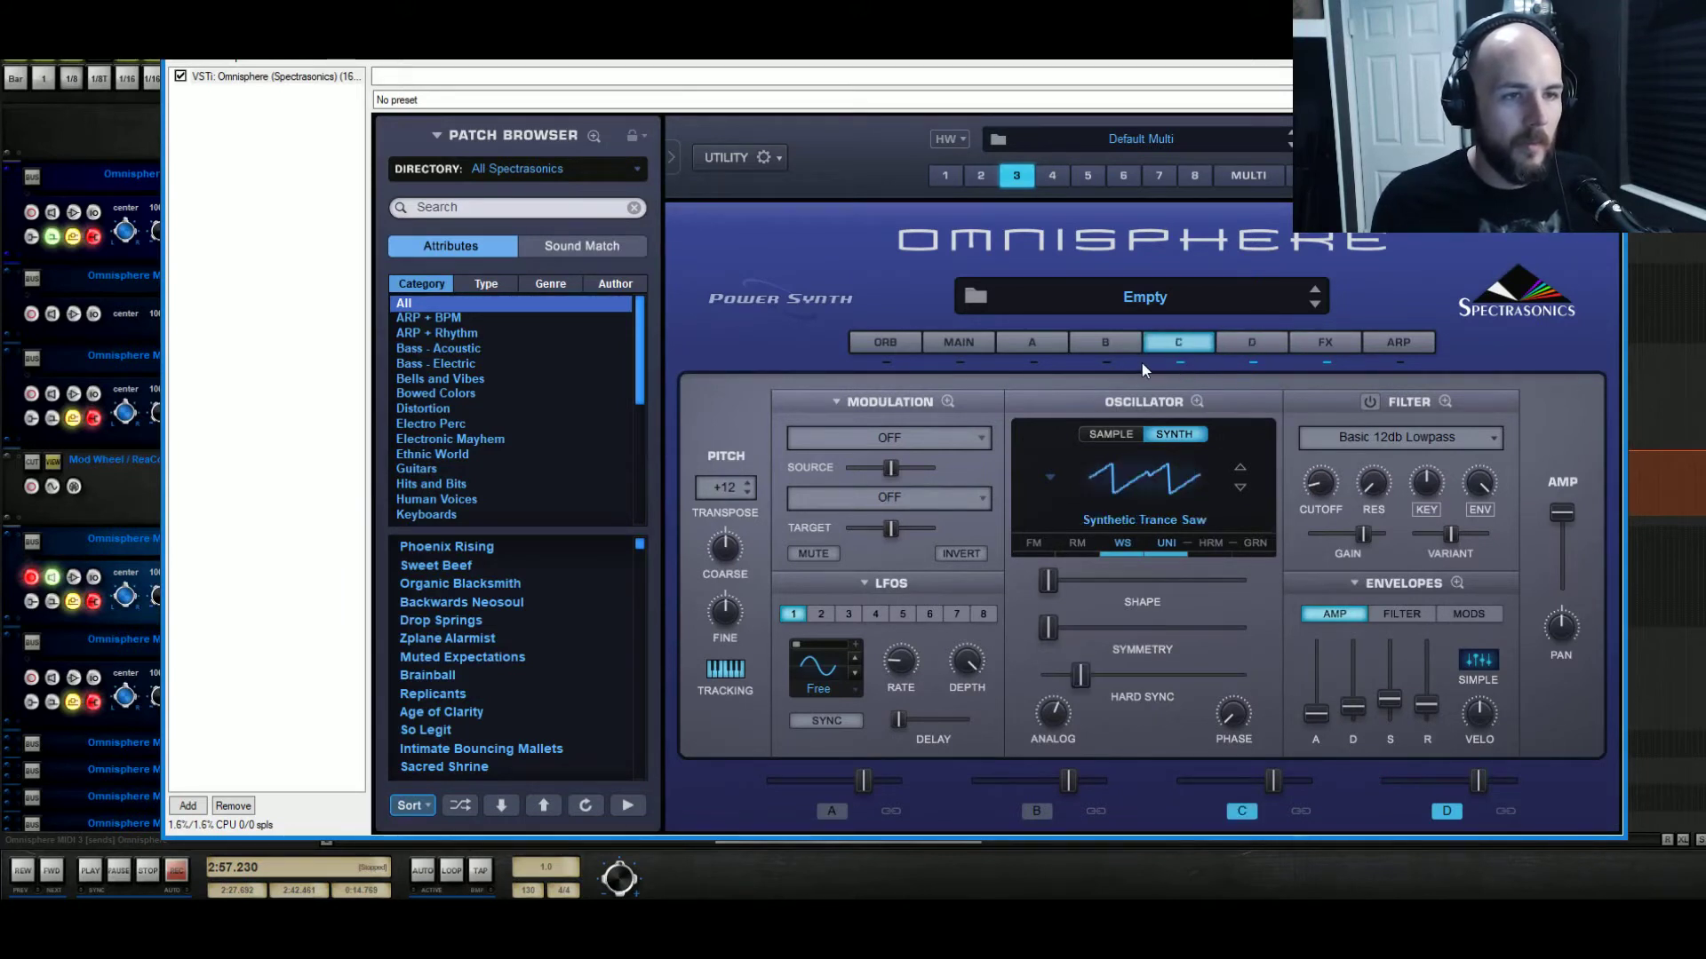
Check layers B and A, then nudge layer D's waveform shape amount up slightly.
{"action": "left_click", "coordinate": [1109, 363]}
{"action": "left_click", "coordinate": [1030, 361]}
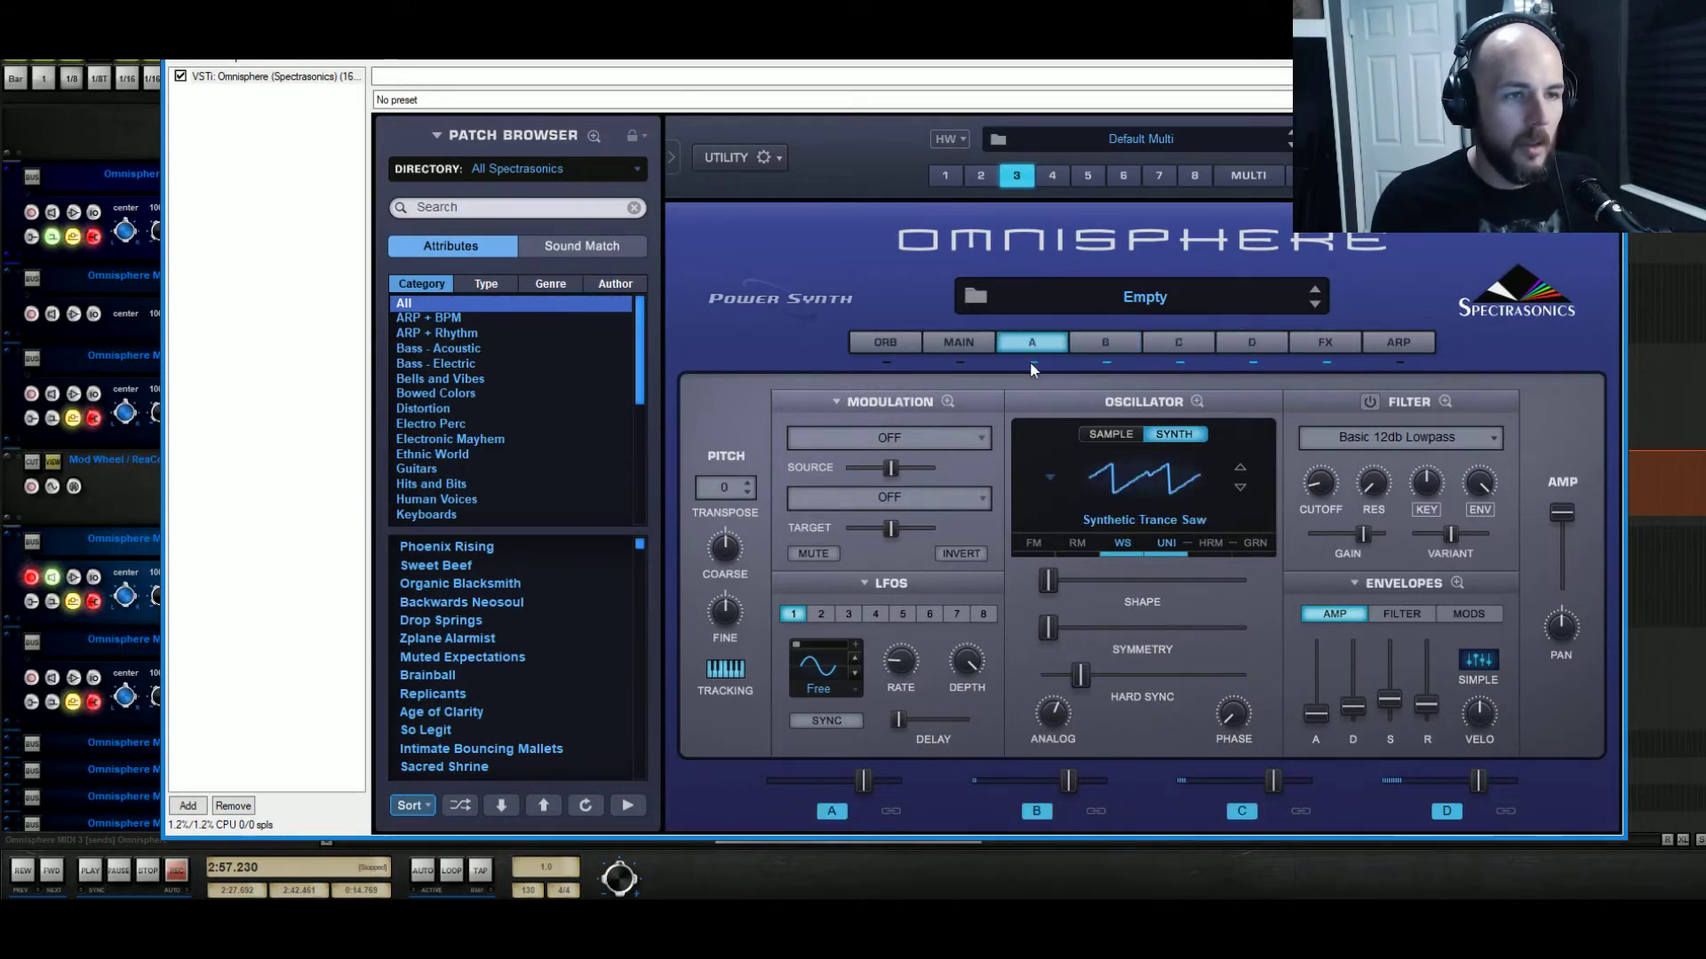
{"action": "left_click", "coordinate": [1254, 351]}
{"action": "mouse_move", "coordinate": [1049, 582]}
{"action": "left_mouse_down"}
{"action": "mouse_move", "coordinate": [1218, 582]}
{"action": "mouse_move", "coordinate": [1046, 585]}
{"action": "left_mouse_up"}
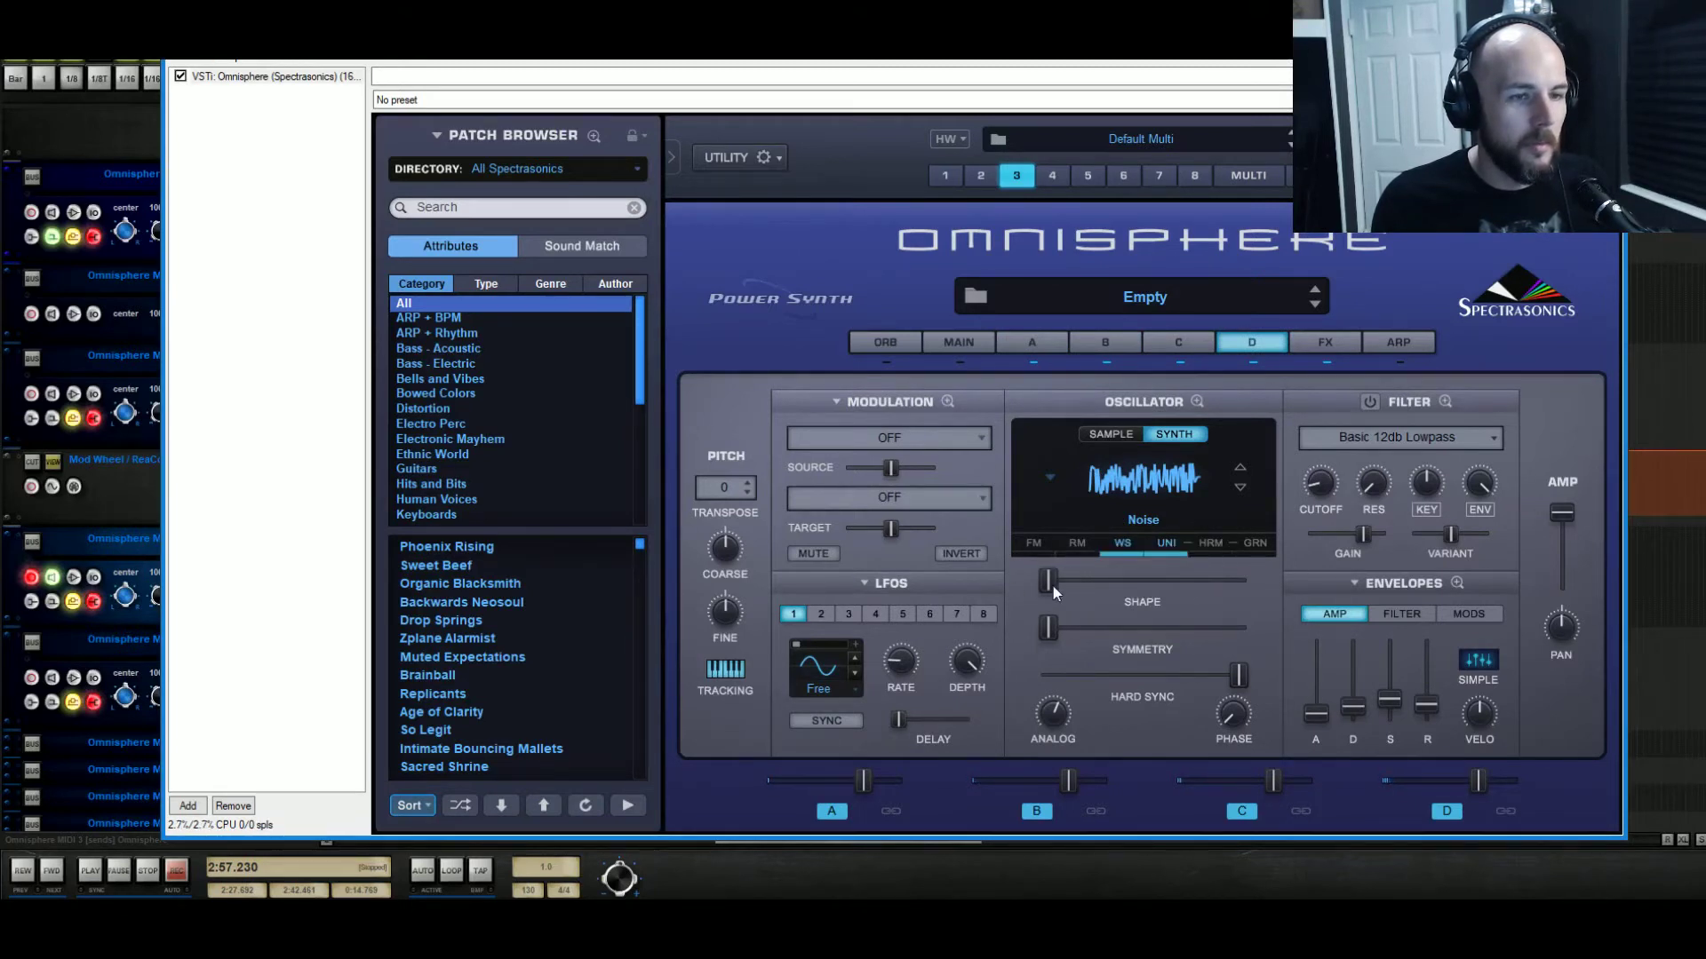
Enable layer D's filter: key tracking 0, envelope amount max, sustain and decay 0, shorter release.
{"action": "left_click", "coordinate": [1374, 403]}
{"action": "left_click_drag", "start_coordinate": [1430, 486], "coordinate": [1447, 721]}
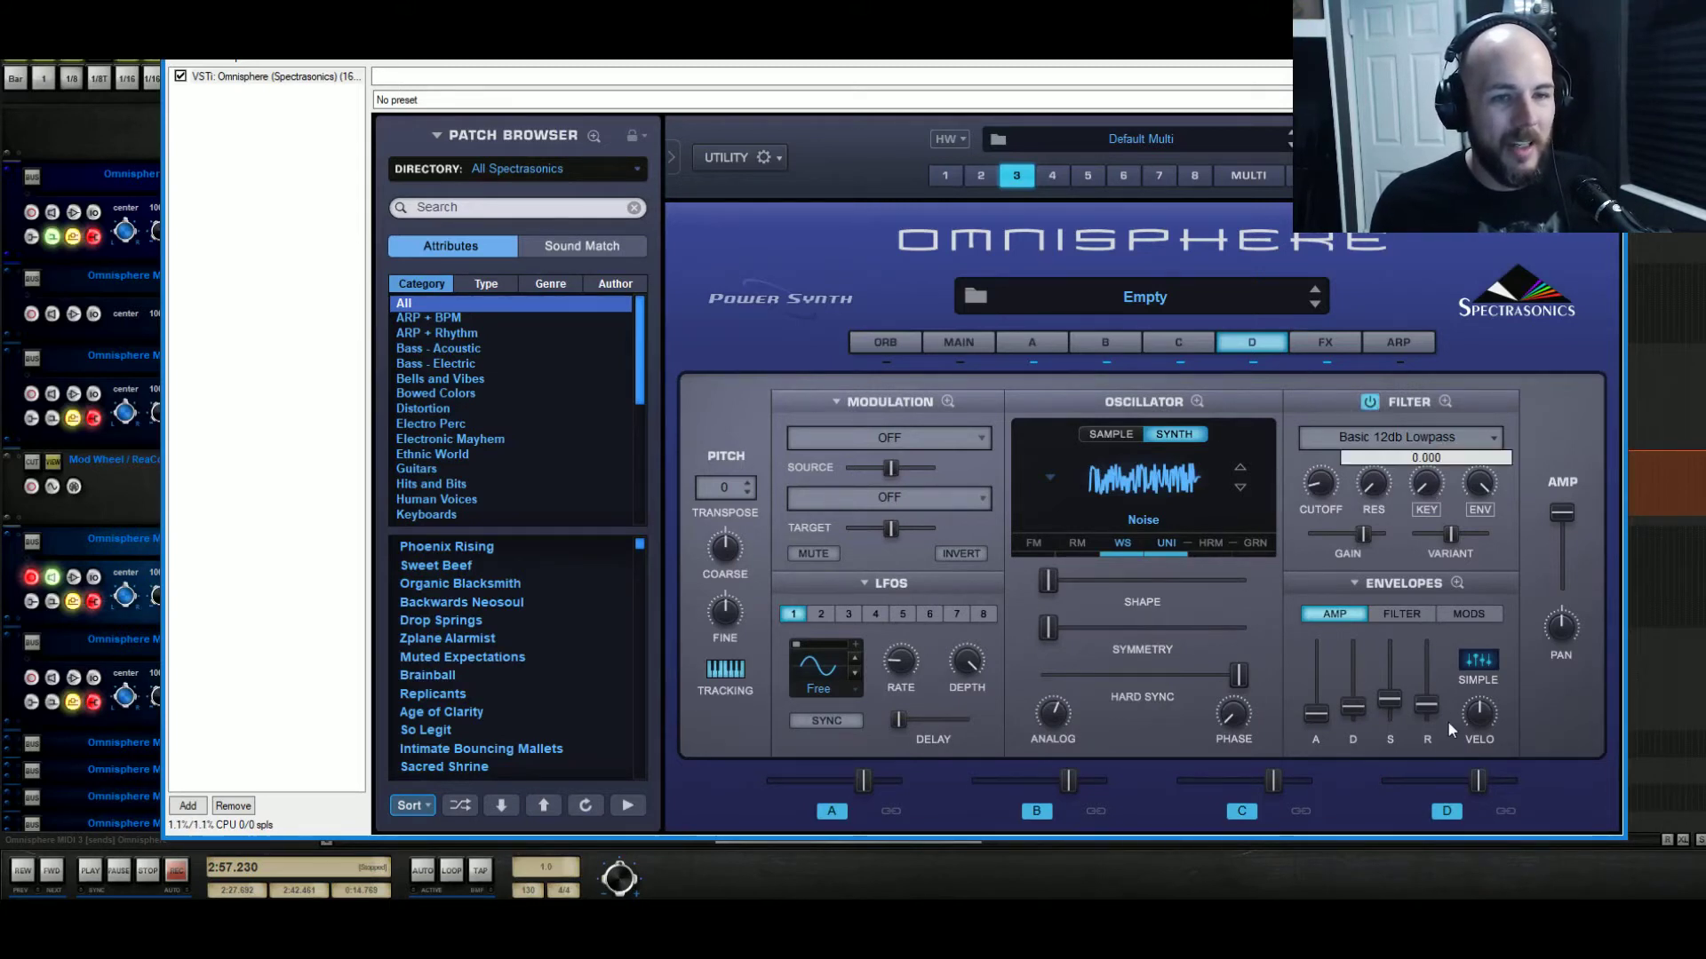
{"action": "left_click_drag", "start_coordinate": [1480, 486], "coordinate": [1479, 485]}
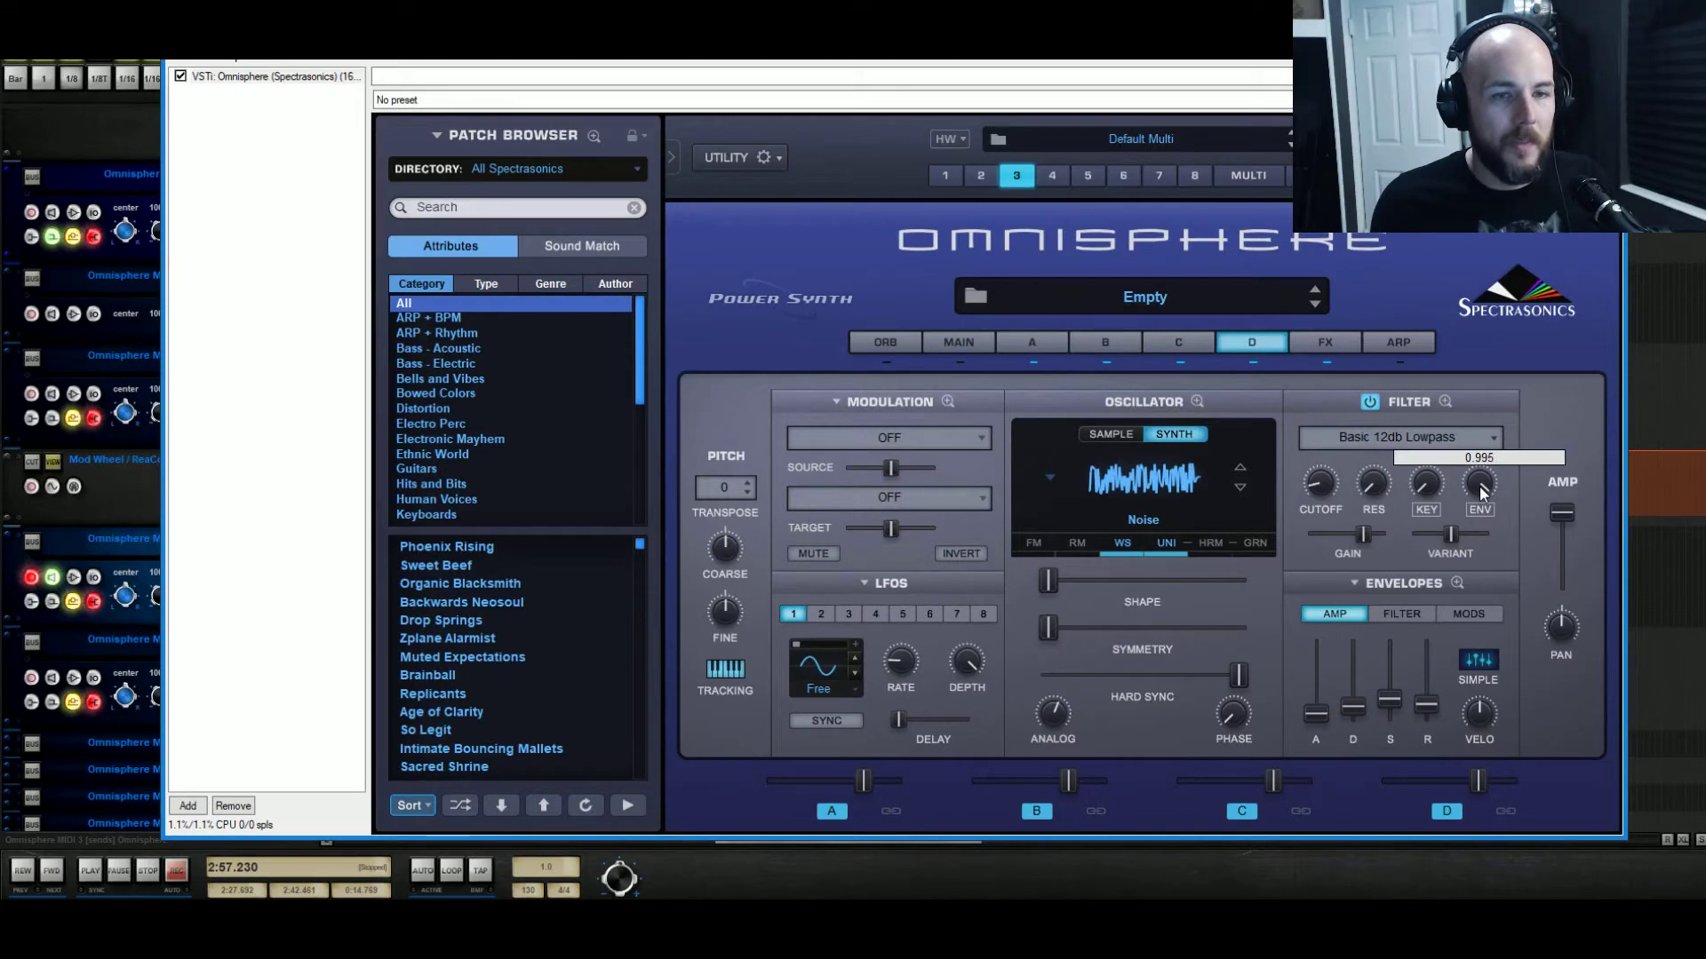
{"action": "left_click", "coordinate": [1405, 614]}
{"action": "left_click_drag", "start_coordinate": [1389, 656], "coordinate": [1395, 759]}
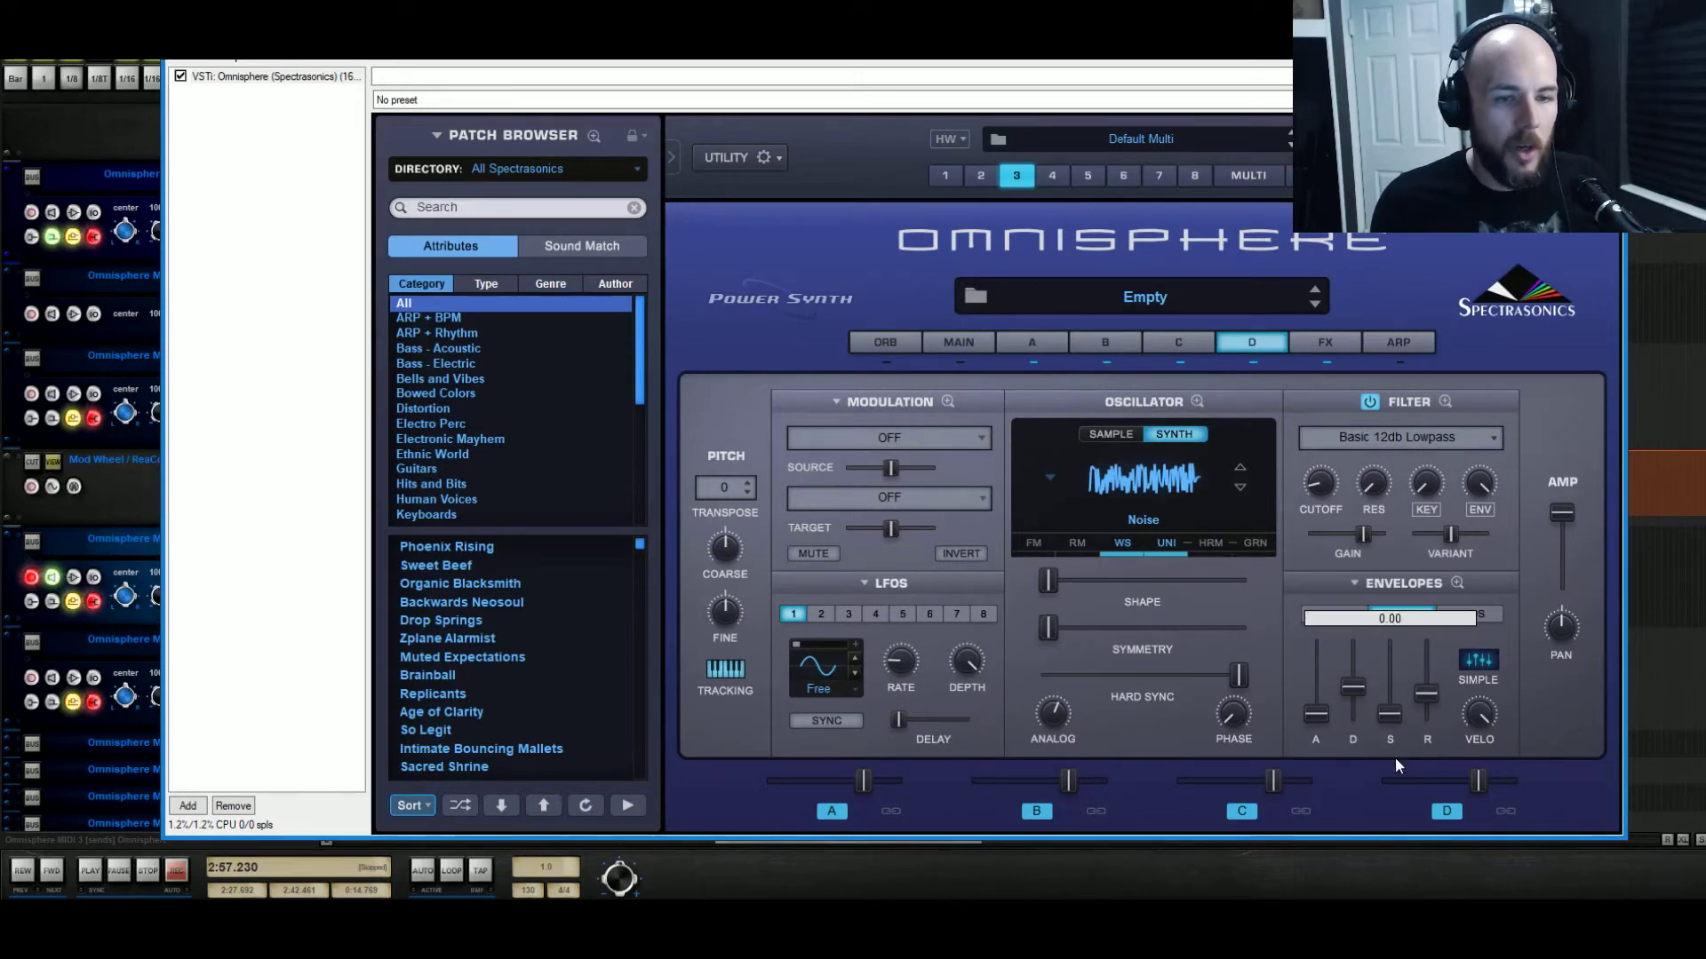
{"action": "left_click_drag", "start_coordinate": [1426, 694], "coordinate": [1421, 754]}
{"action": "left_click_drag", "start_coordinate": [1345, 690], "coordinate": [1352, 709]}
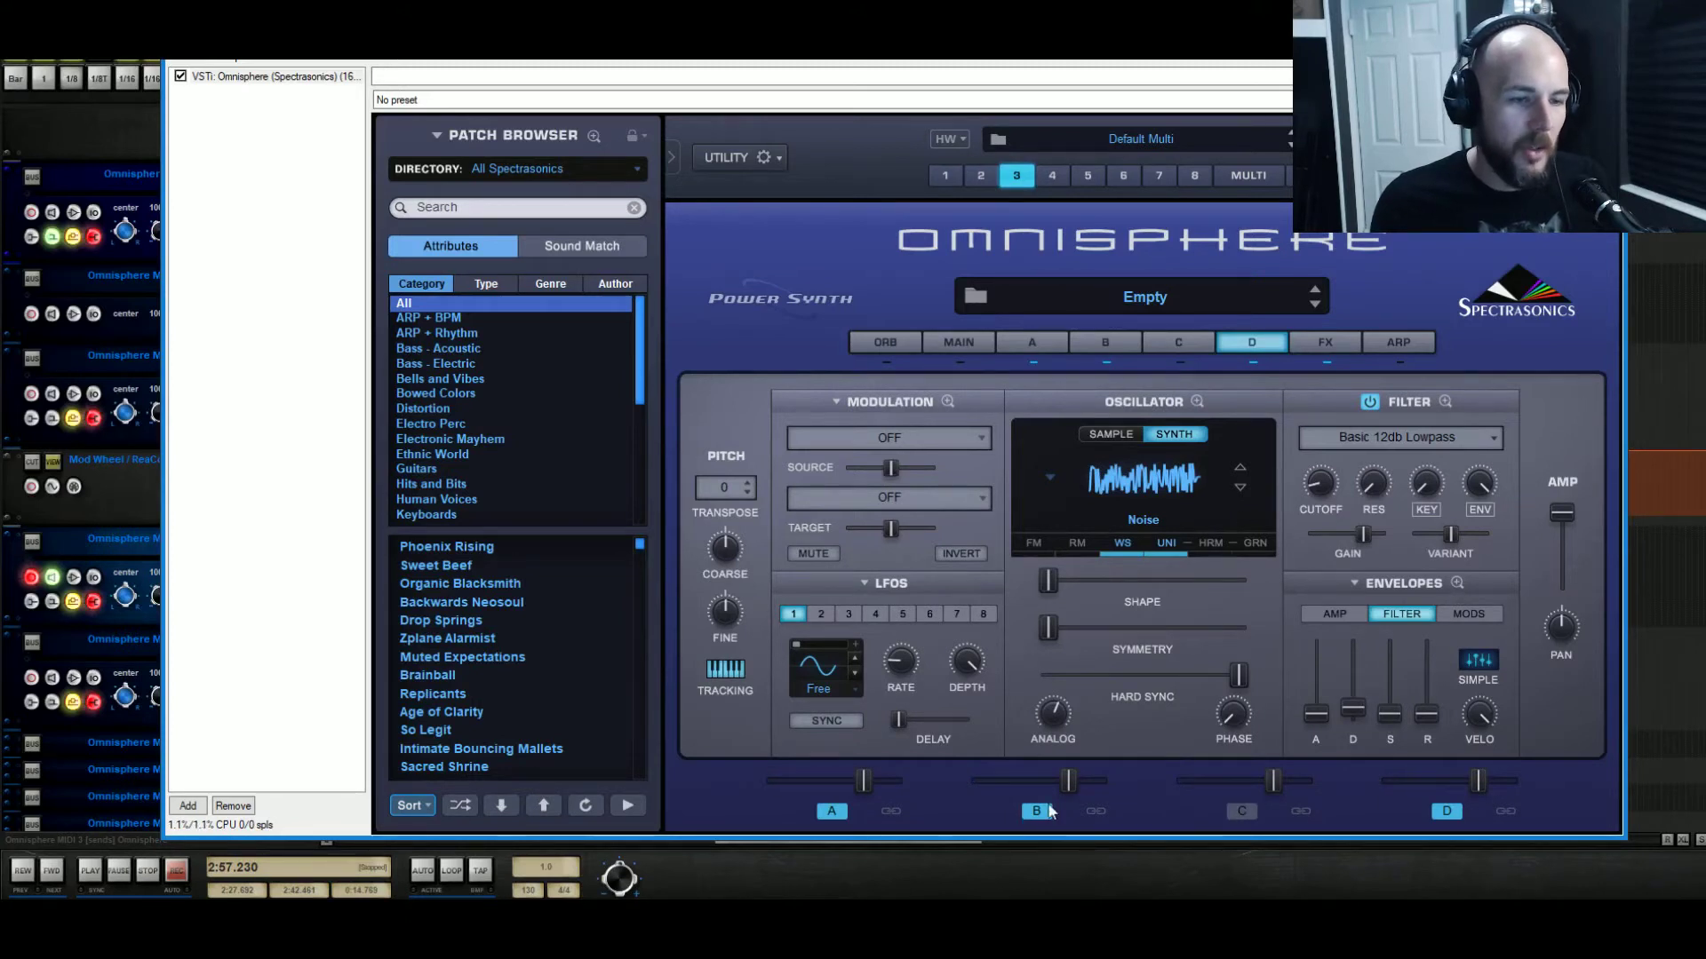
With layer D soloed, open its cutoff to about 1.5 kHz, then unmute layers A–C.
{"action": "left_click", "coordinate": [832, 811]}
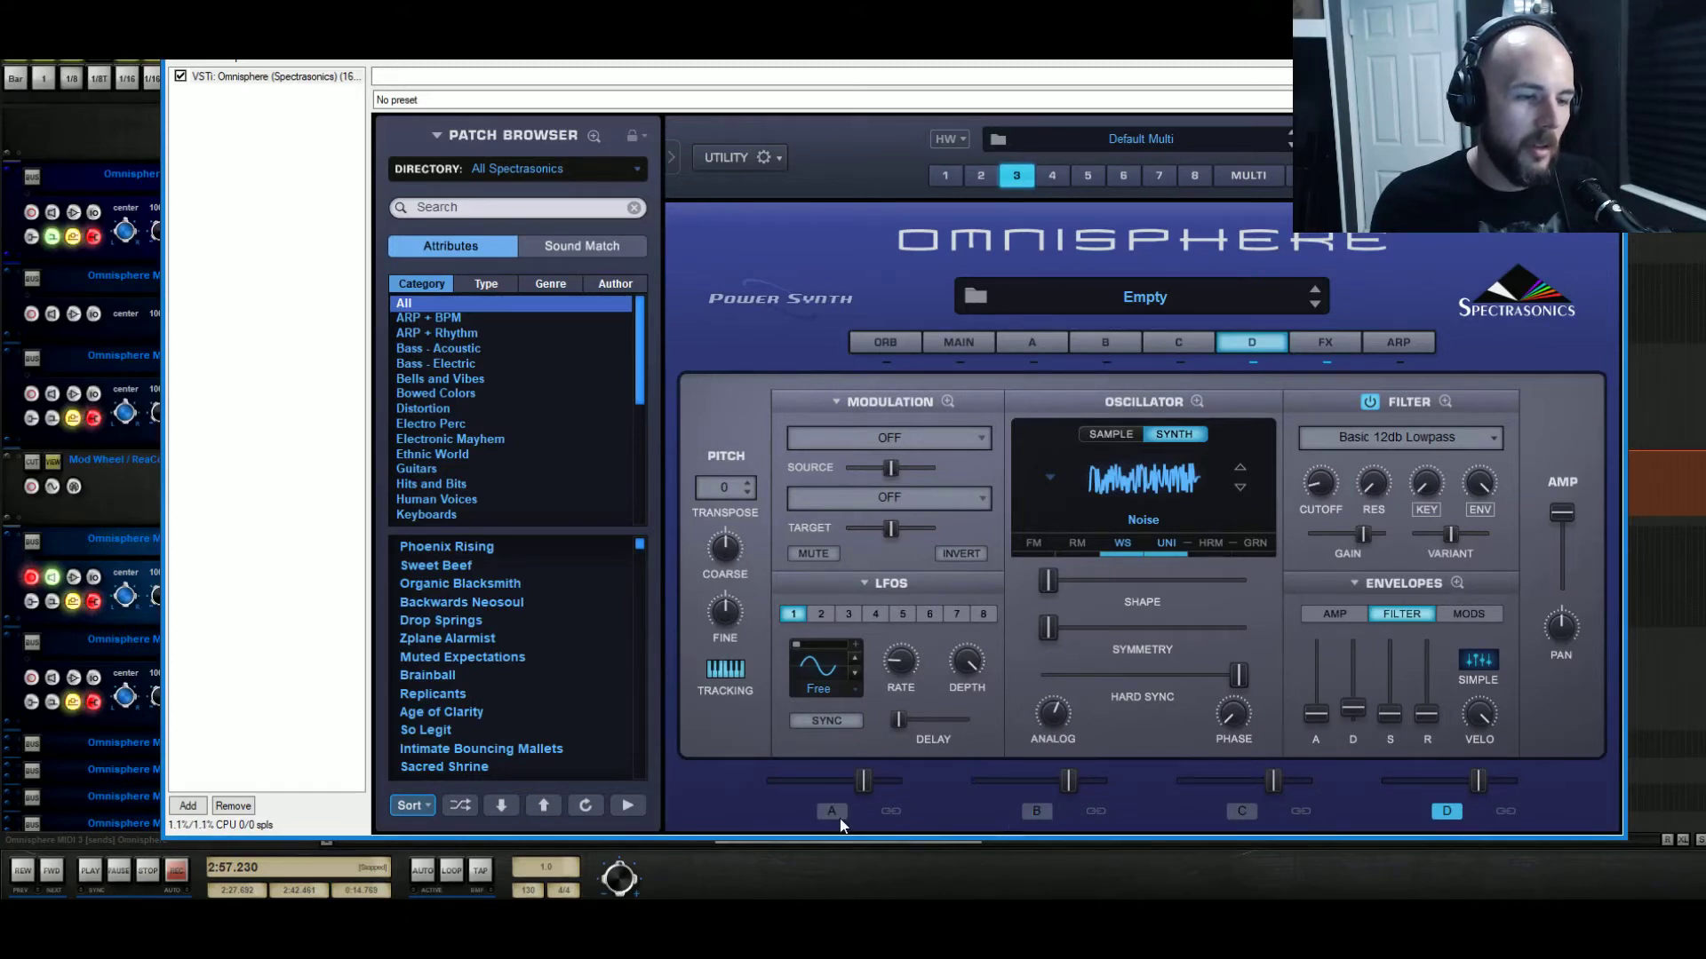
{"action": "left_click_drag", "start_coordinate": [1324, 480], "coordinate": [1360, 450]}
{"action": "left_click", "coordinate": [1244, 811]}
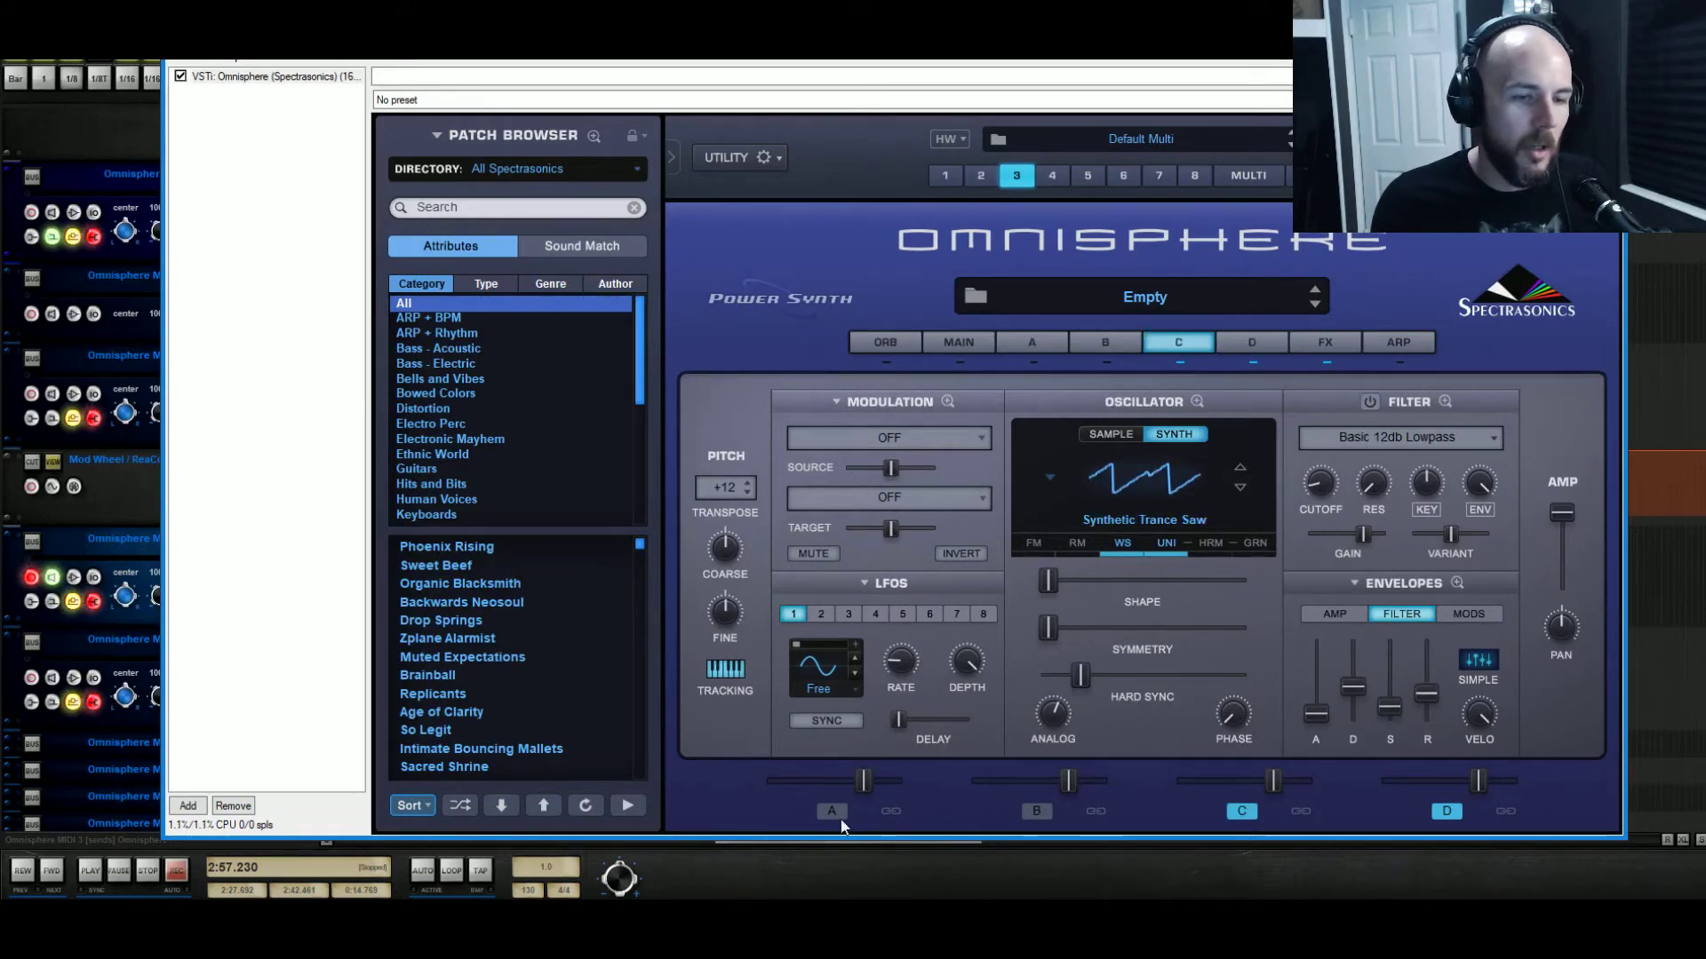
{"action": "left_click", "coordinate": [1037, 811]}
{"action": "left_click", "coordinate": [827, 808]}
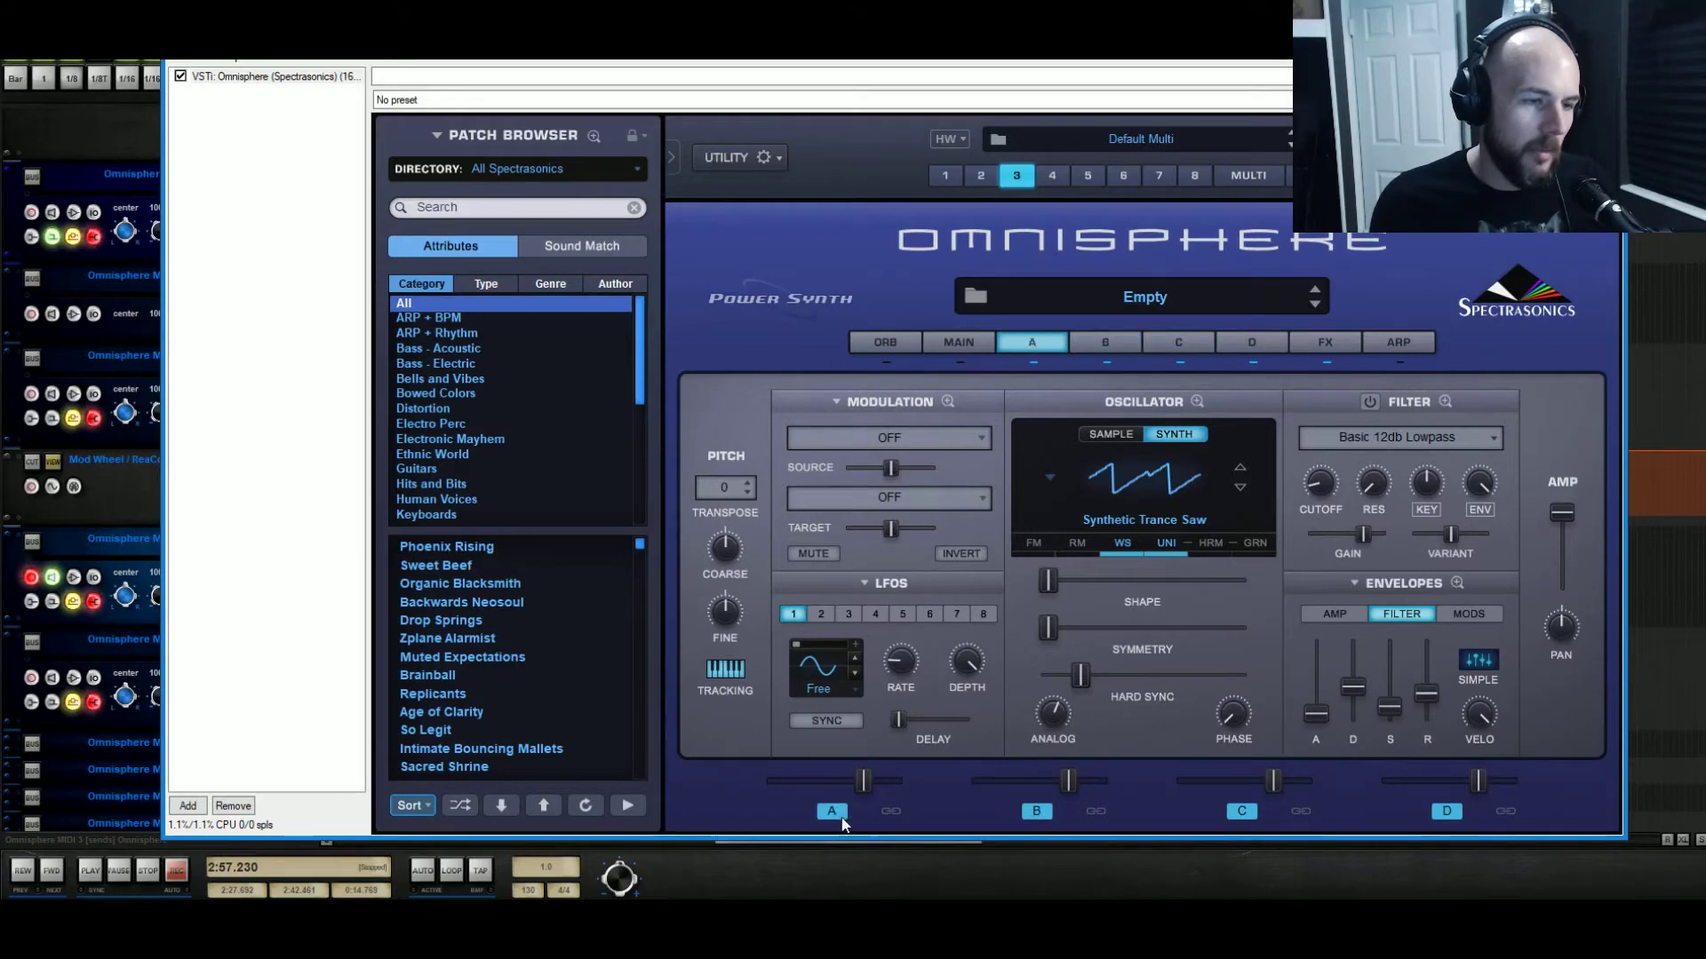
{"action": "left_click", "coordinate": [1245, 339]}
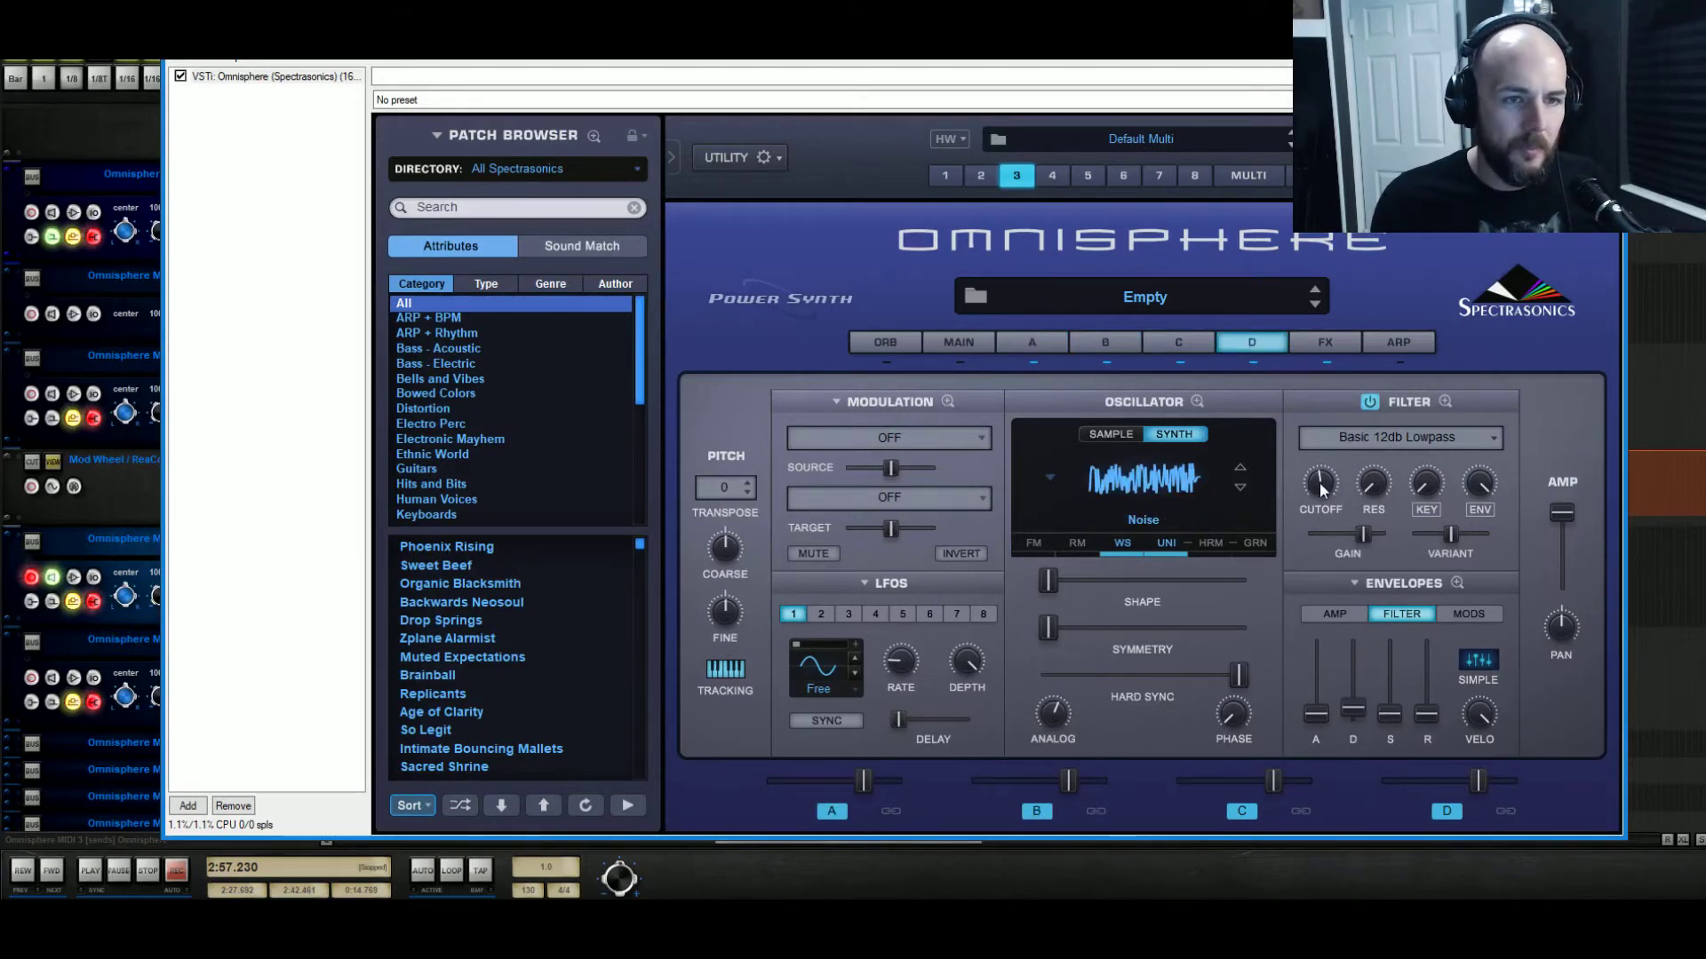
Lower layer D's cutoff to about 0.7 kHz and link the B, C and D levels.
{"action": "mouse_move", "coordinate": [1320, 487]}
{"action": "left_click_drag", "start_coordinate": [1324, 549], "coordinate": [1324, 632]}
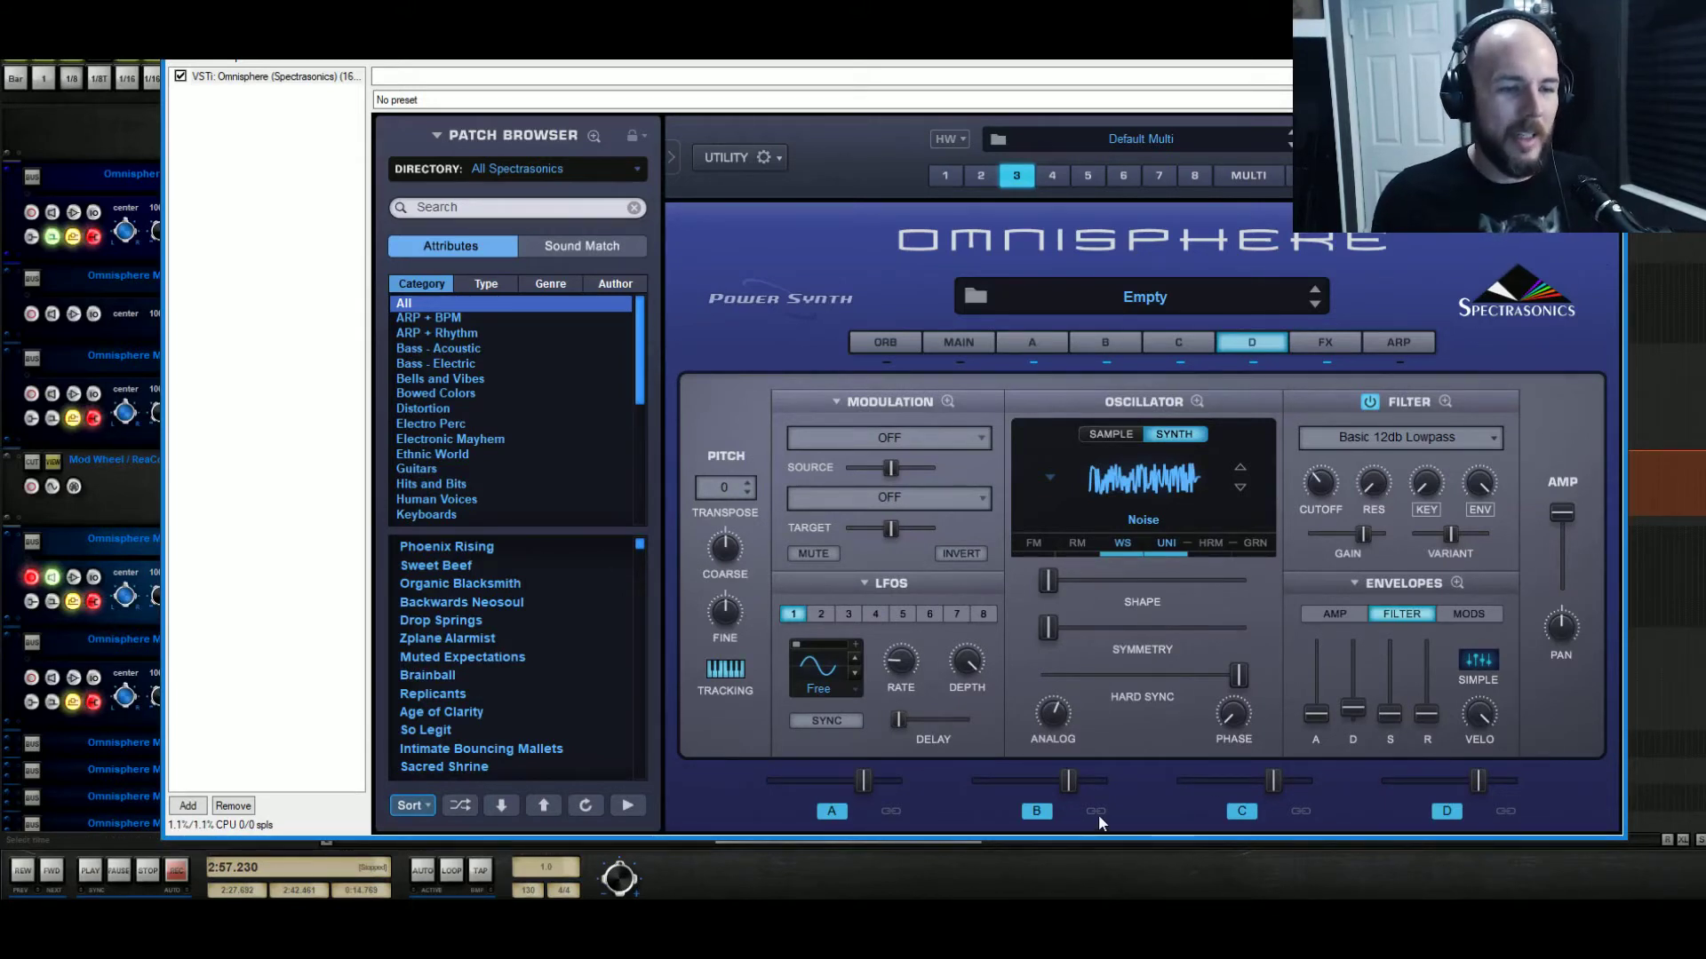
{"action": "left_click", "coordinate": [1506, 812]}
{"action": "left_click", "coordinate": [1300, 811]}
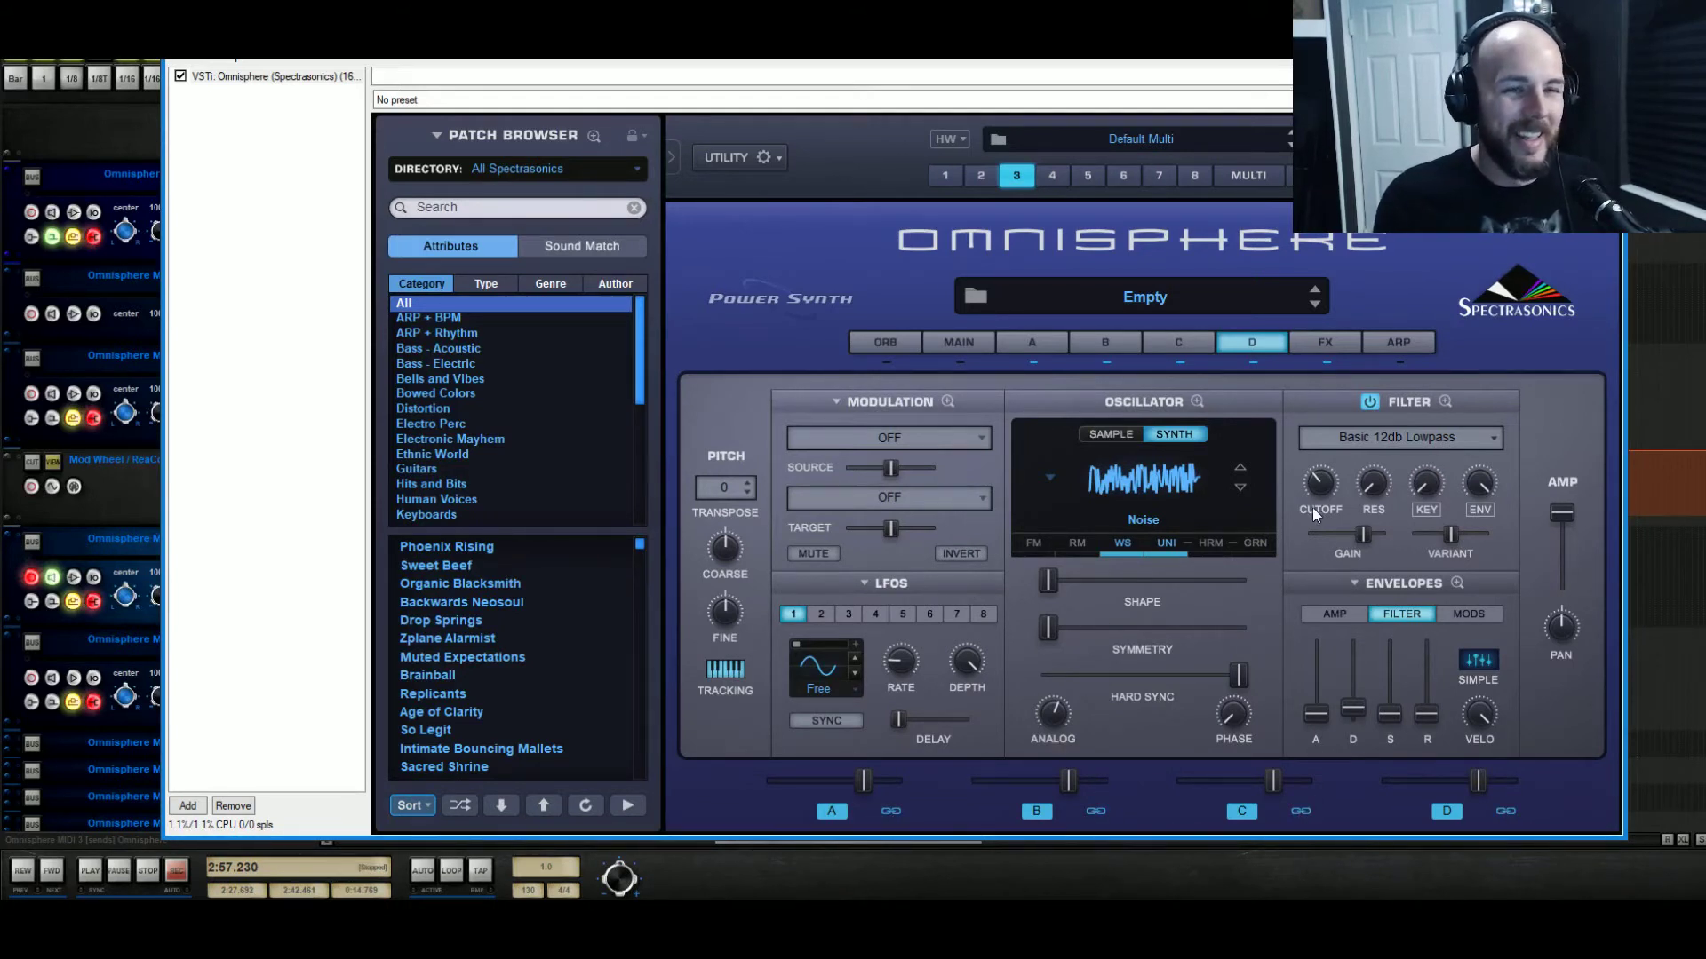
Drop layer A to about -4.5 dB, lower linked B–D levels, and raise sustain on all layers.
{"action": "left_click_drag", "start_coordinate": [861, 784], "coordinate": [855, 789]}
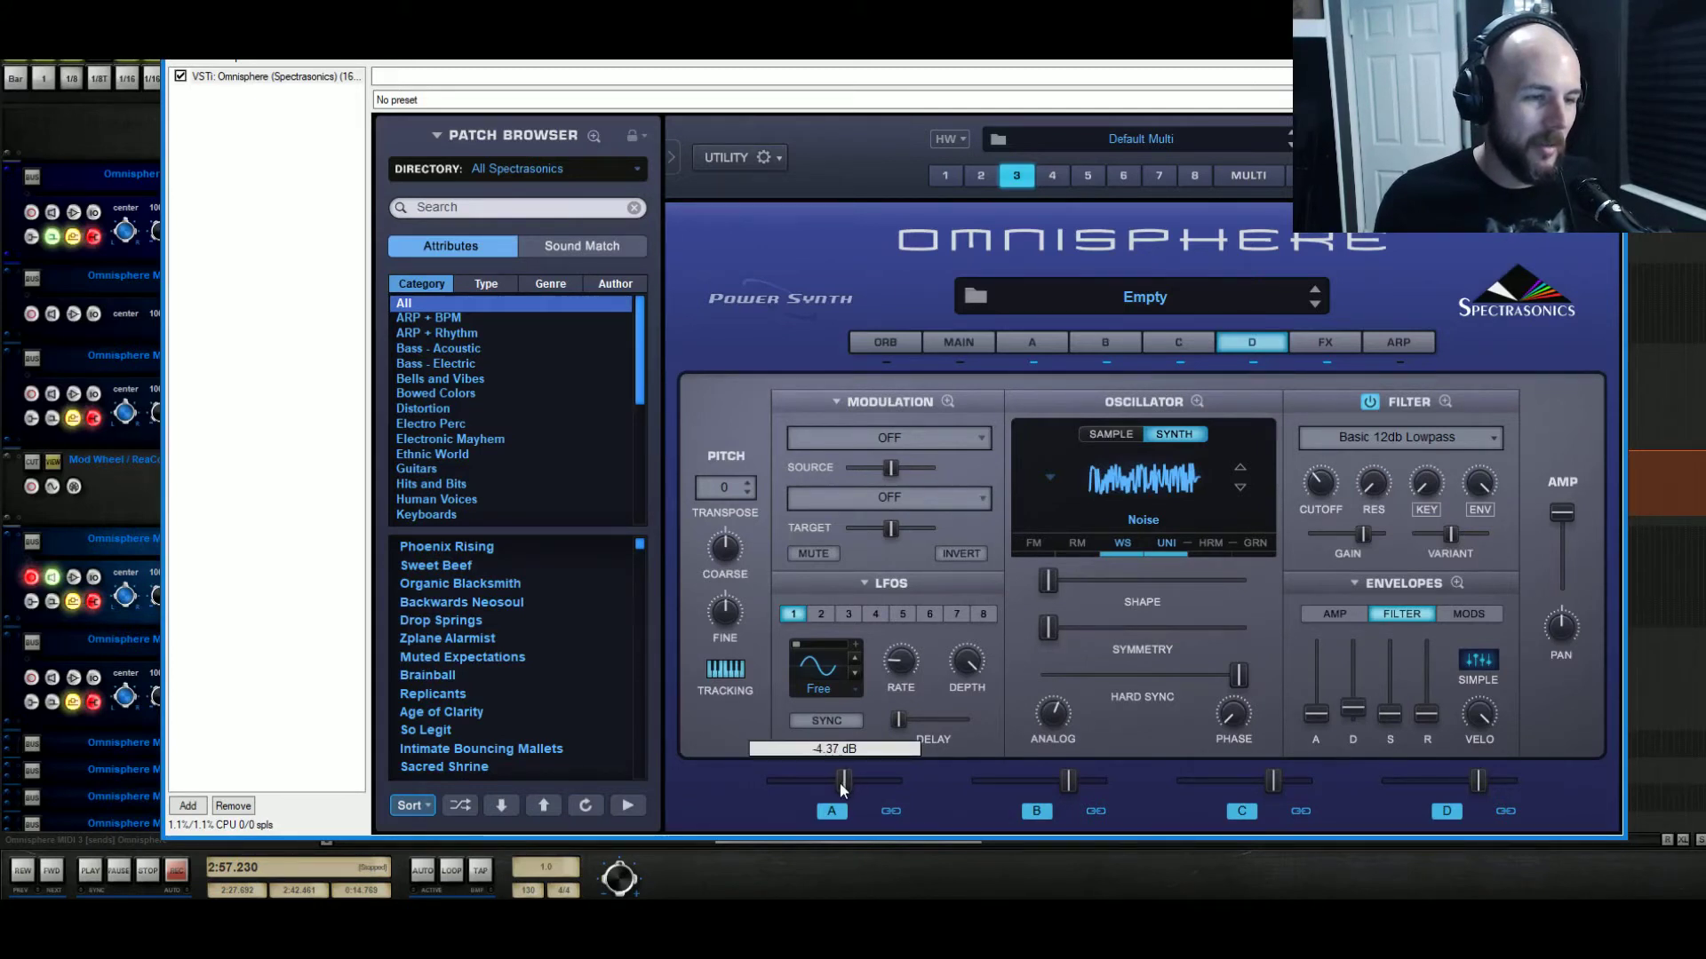
{"action": "left_click_drag", "start_coordinate": [840, 781], "coordinate": [833, 782]}
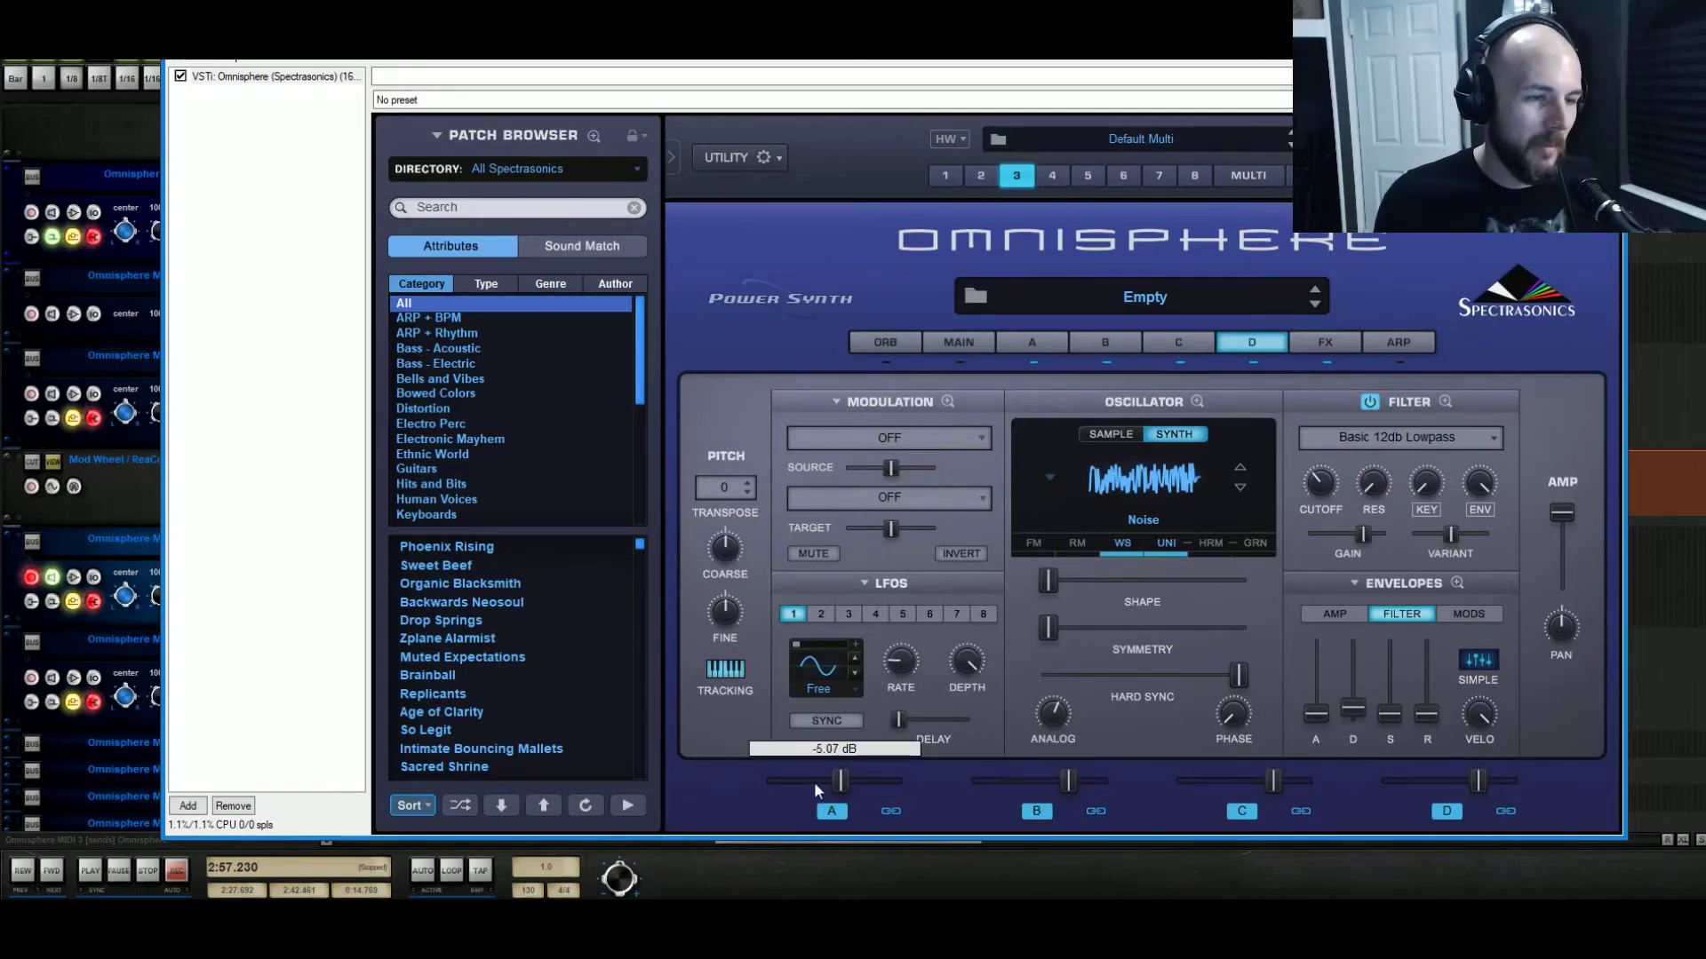
{"action": "left_click_drag", "start_coordinate": [1270, 795], "coordinate": [1255, 798]}
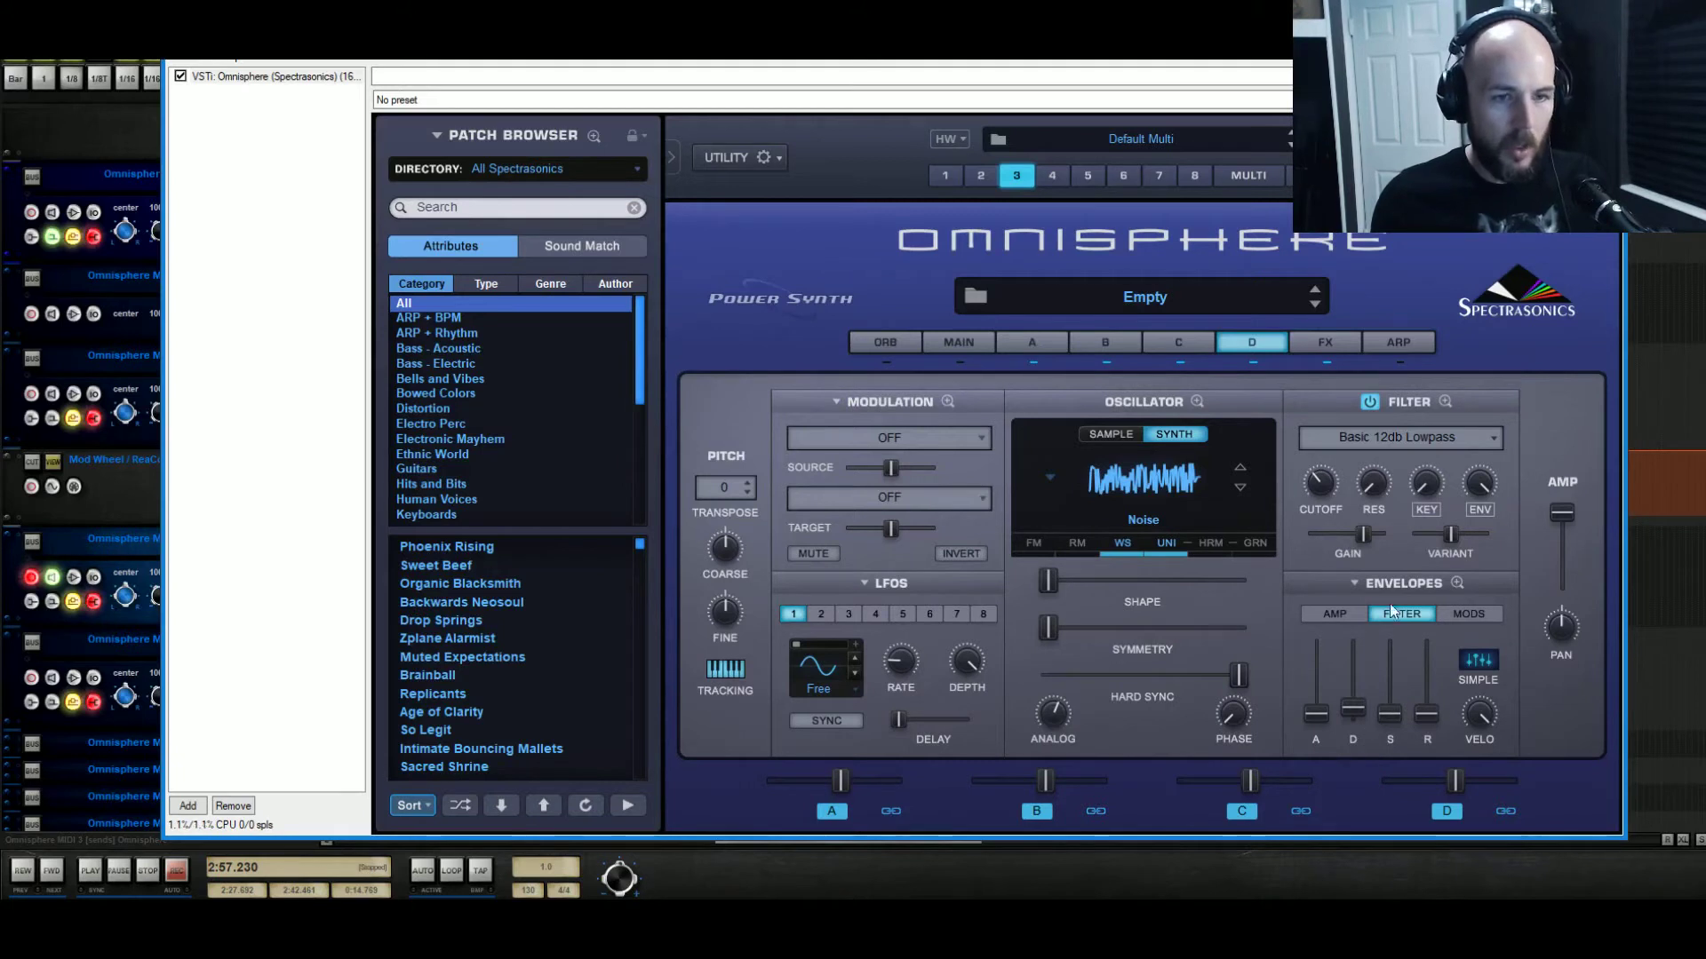
{"action": "left_click_drag", "start_coordinate": [1389, 713], "coordinate": [1393, 701]}
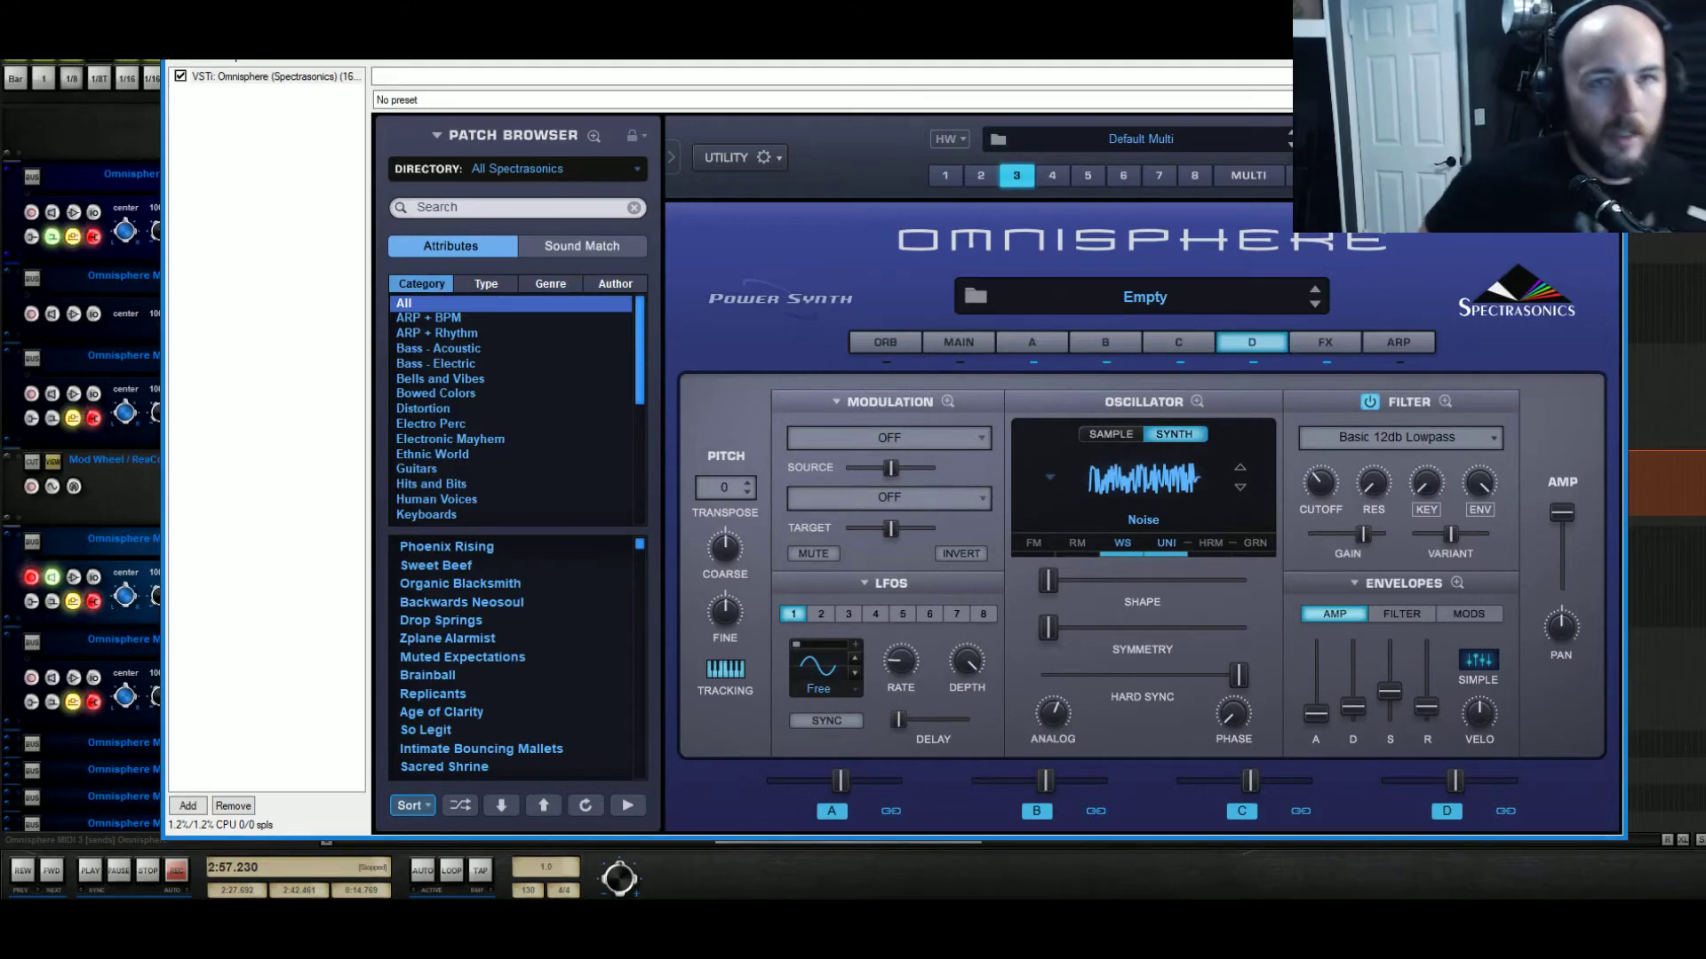
{"action": "key", "text": "Escape"}
Preview the E3 pitch, set the play position to bar 97, and solo Omnisphere MIDI 3.
{"action": "scroll", "coordinate": [1013, 469], "scroll_direction": "down", "scroll_amount": 8}
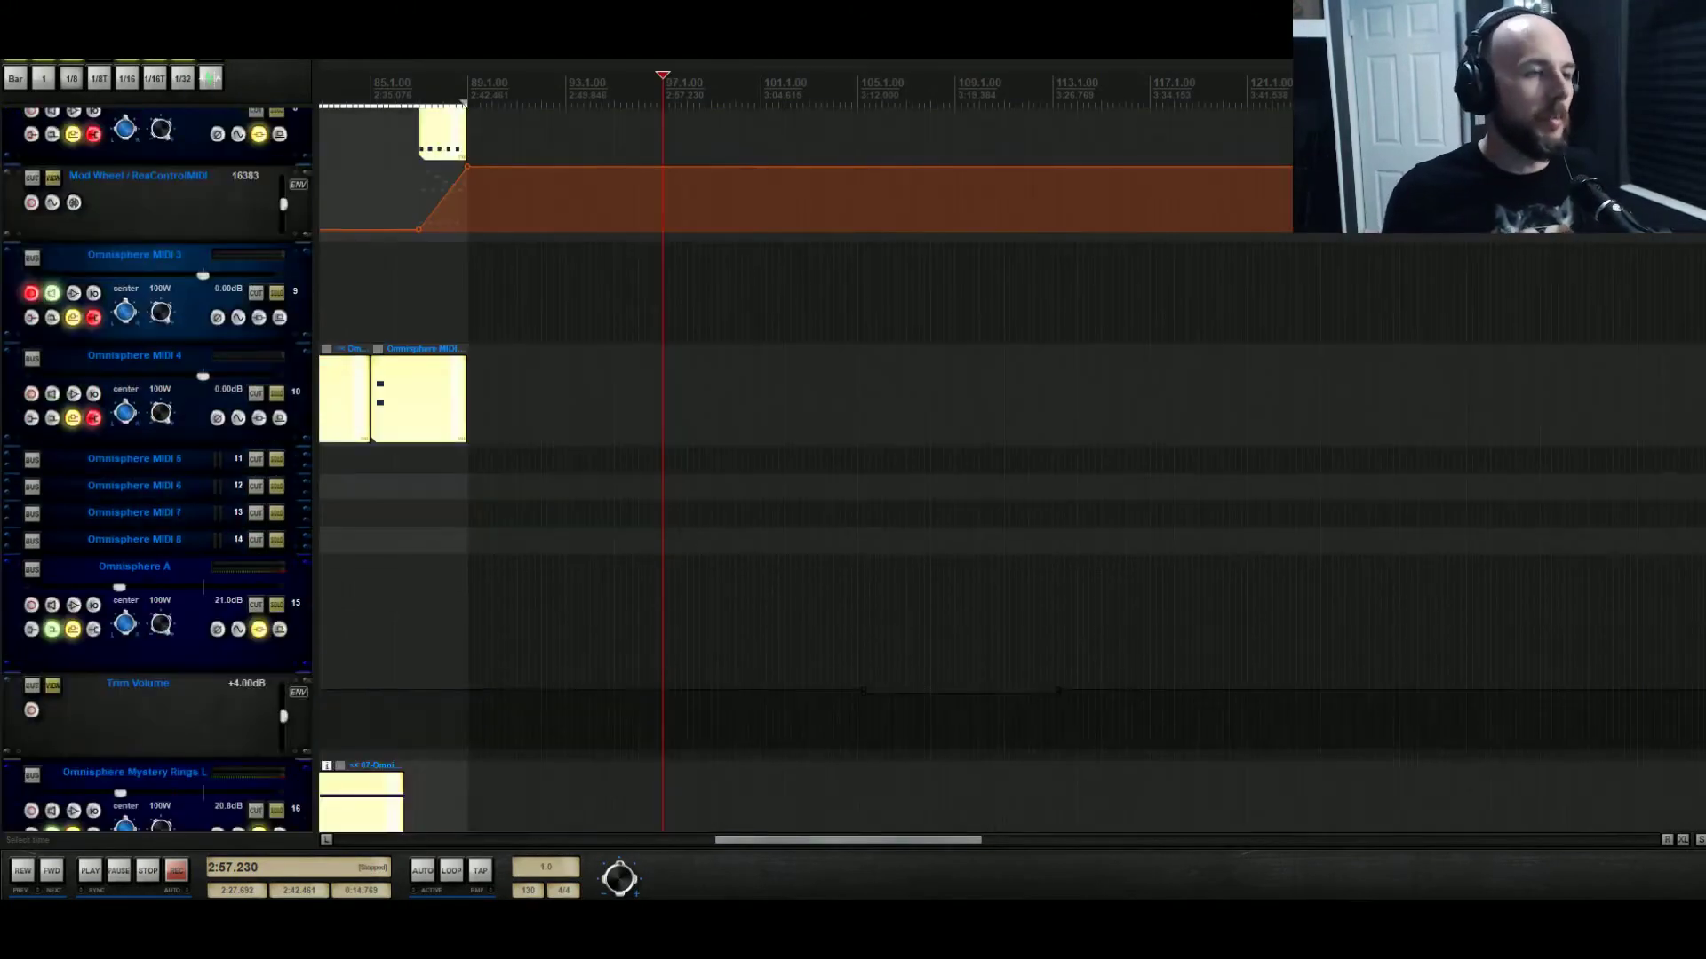
{"action": "scroll", "coordinate": [695, 583], "scroll_direction": "down", "scroll_amount": 12}
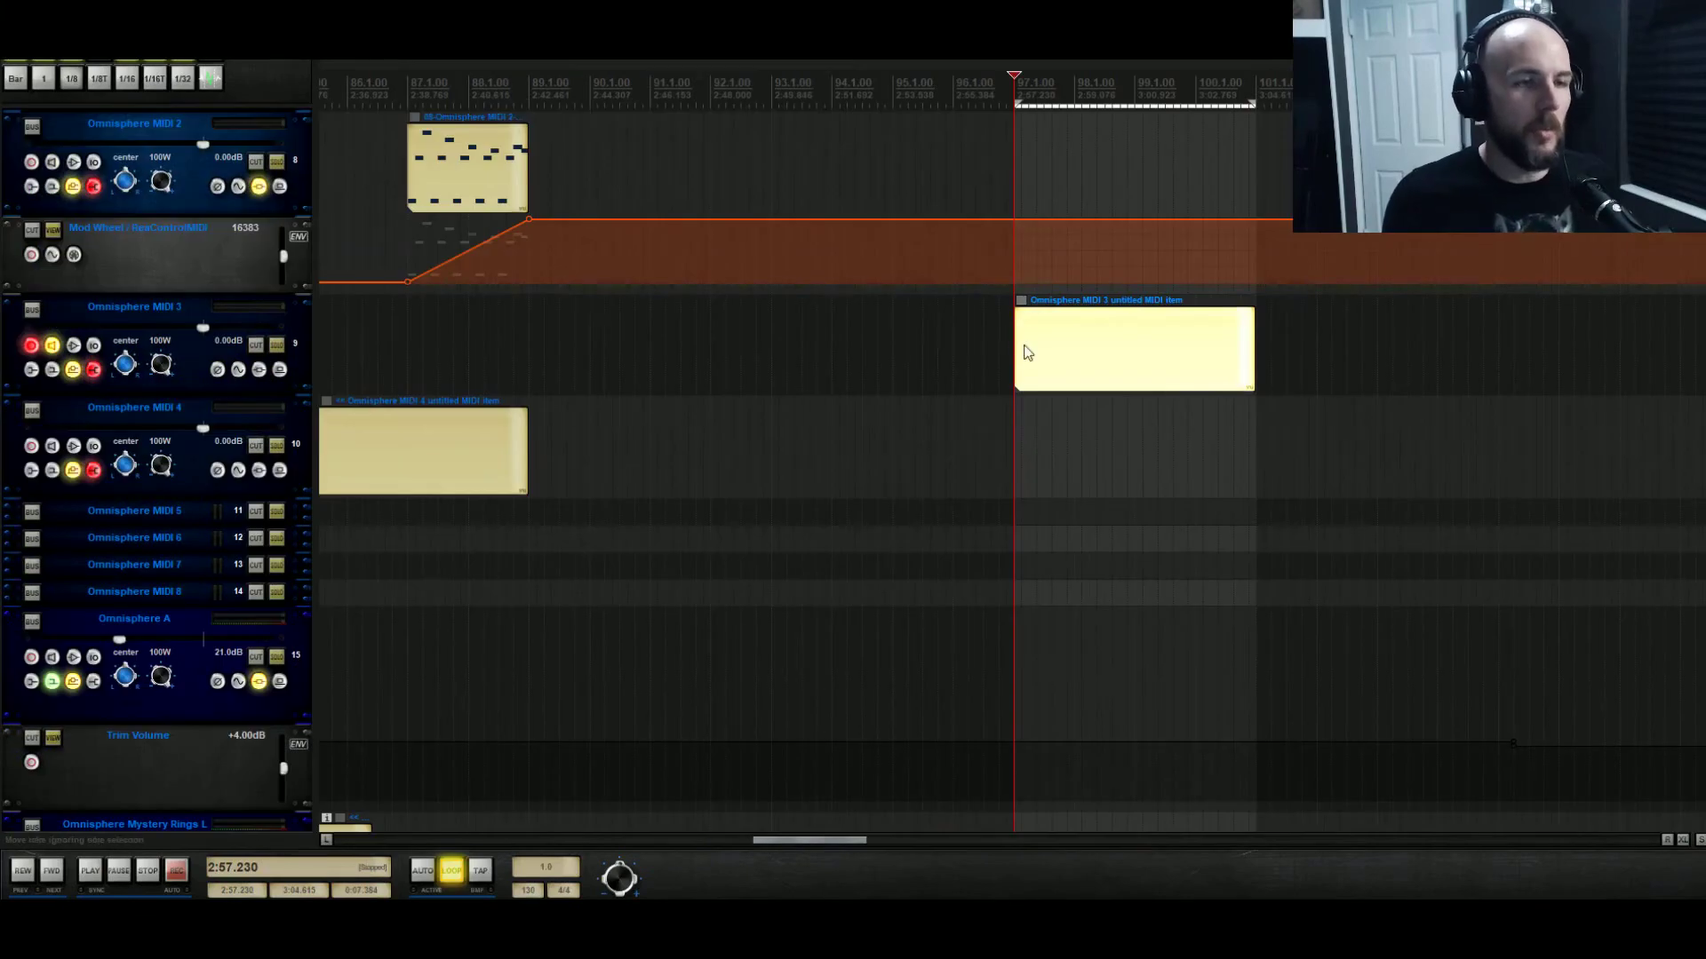
{"action": "double_click", "coordinate": [1027, 352]}
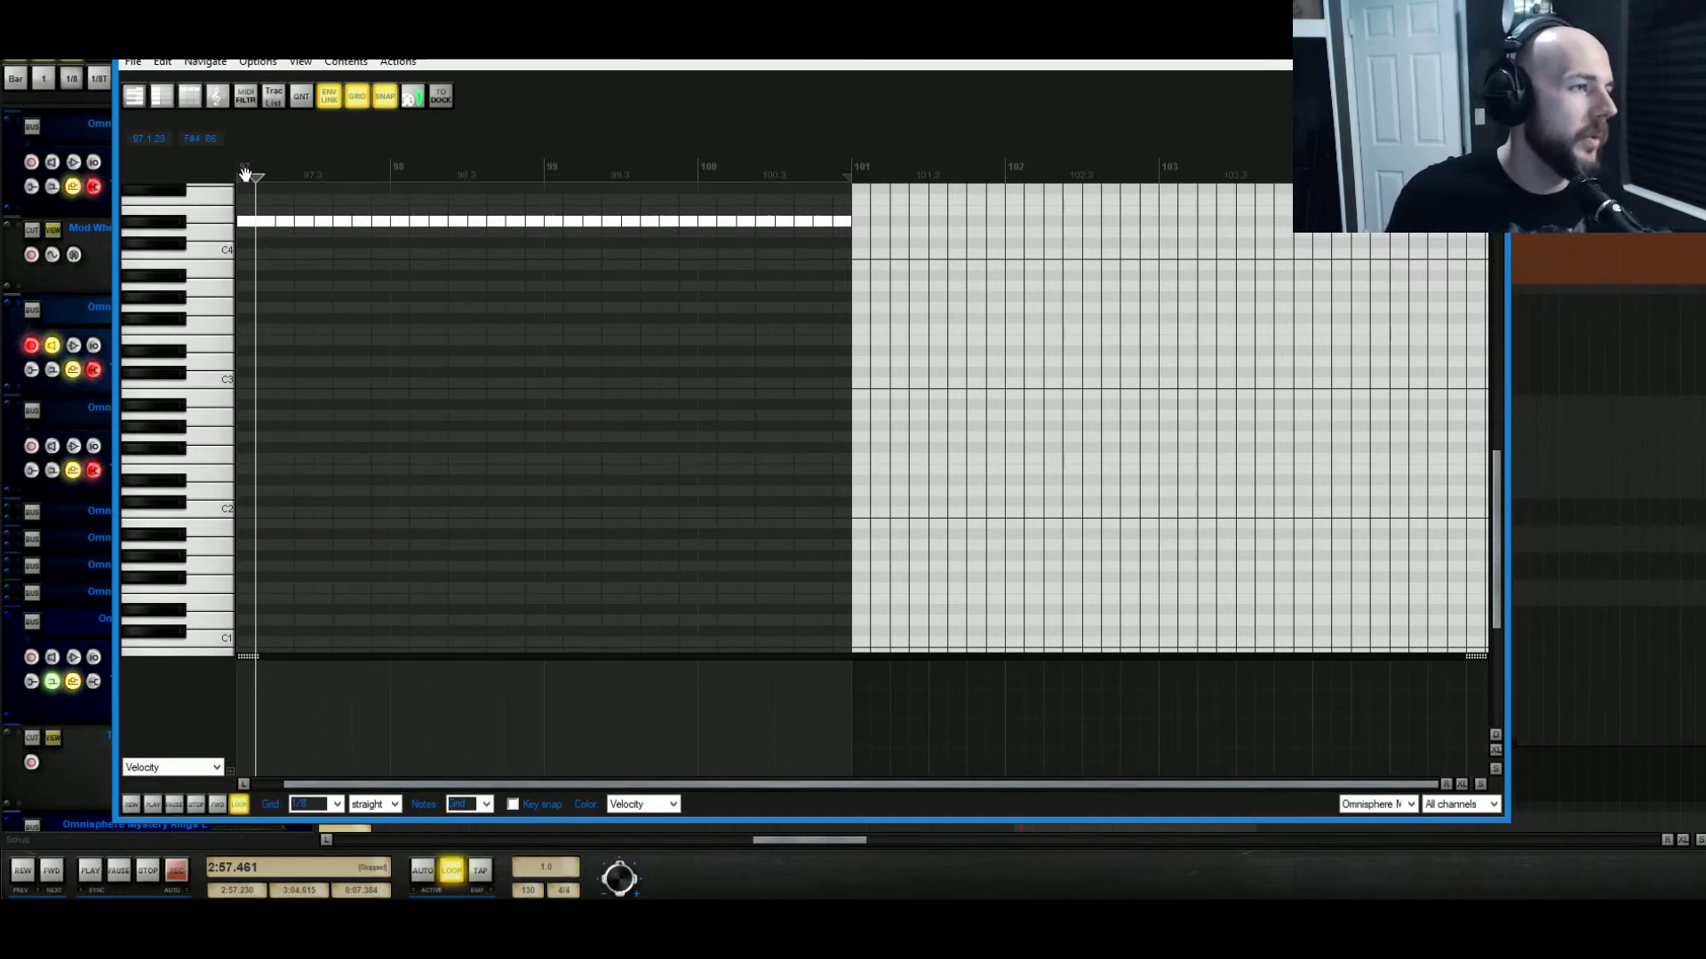
{"action": "left_click", "coordinate": [216, 339]}
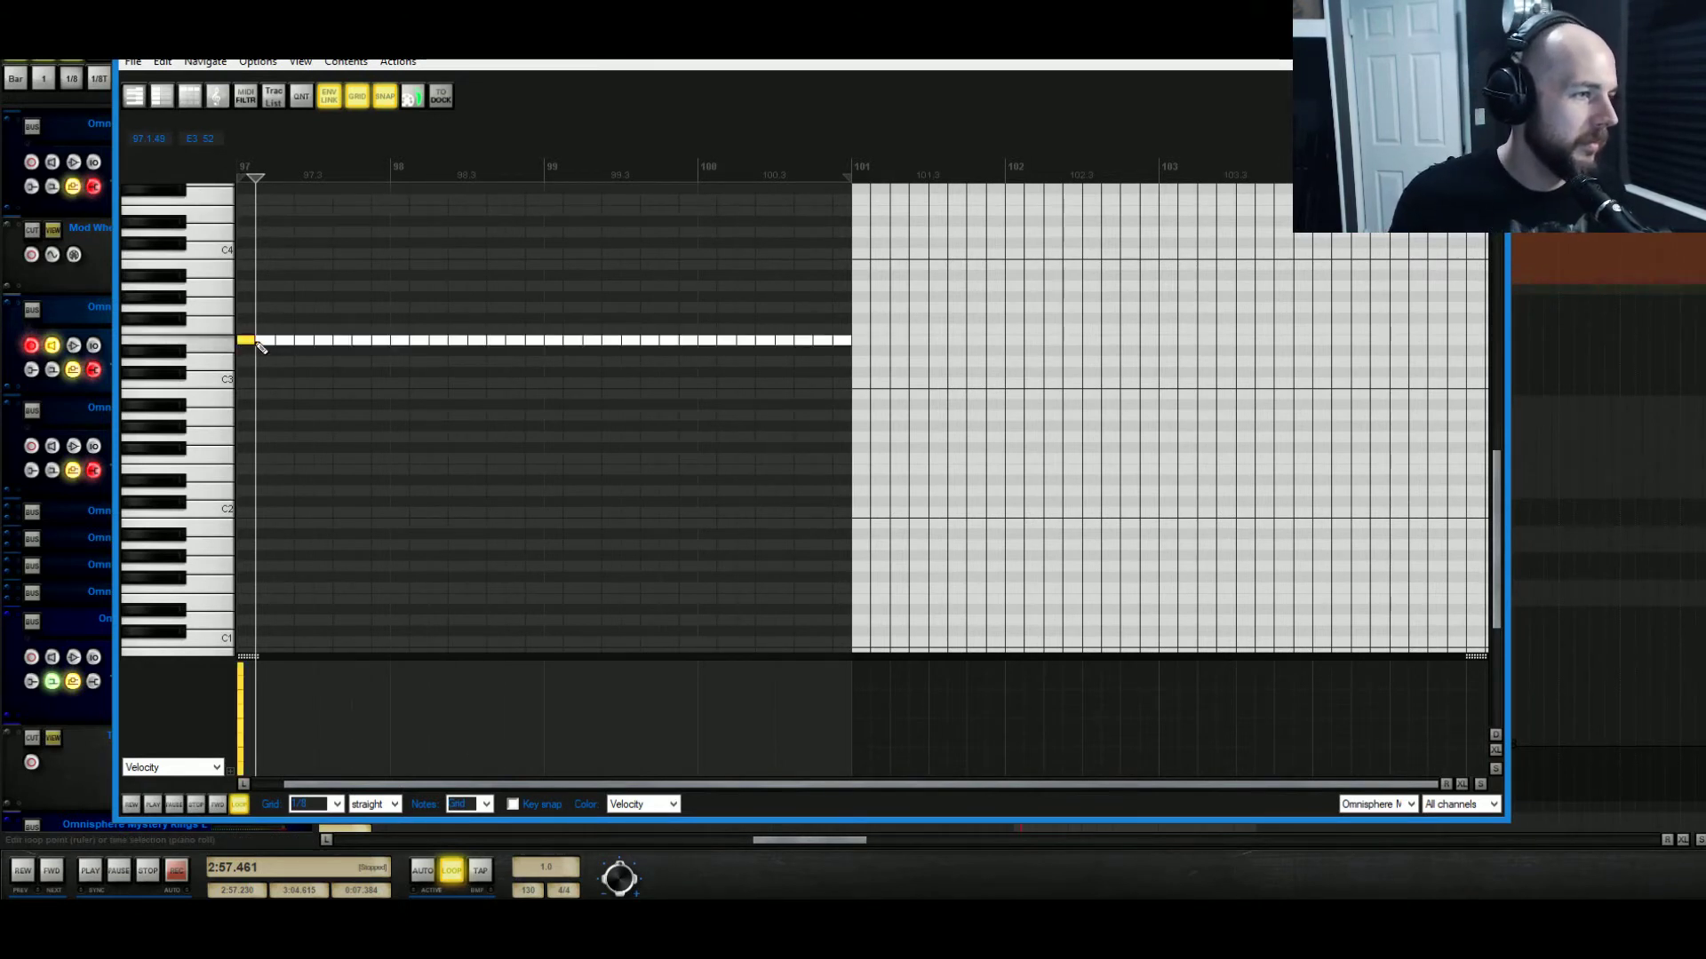
{"action": "left_click", "coordinate": [240, 167]}
{"action": "left_click", "coordinate": [1488, 41]}
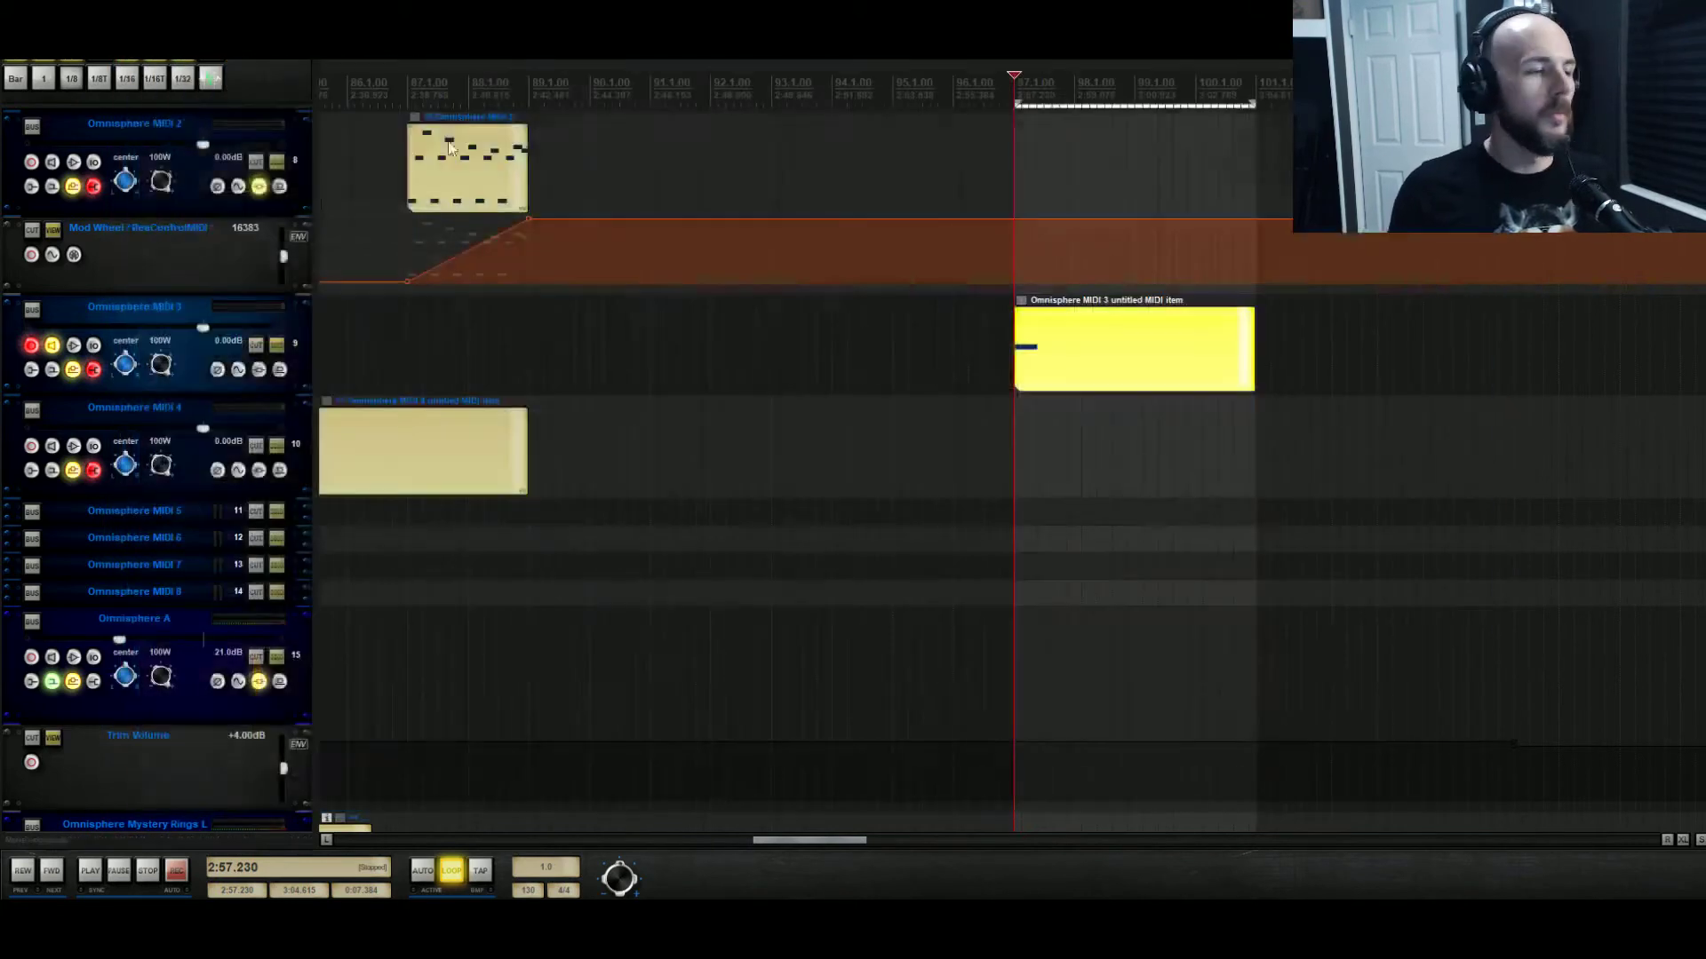
{"action": "left_click", "coordinate": [277, 344]}
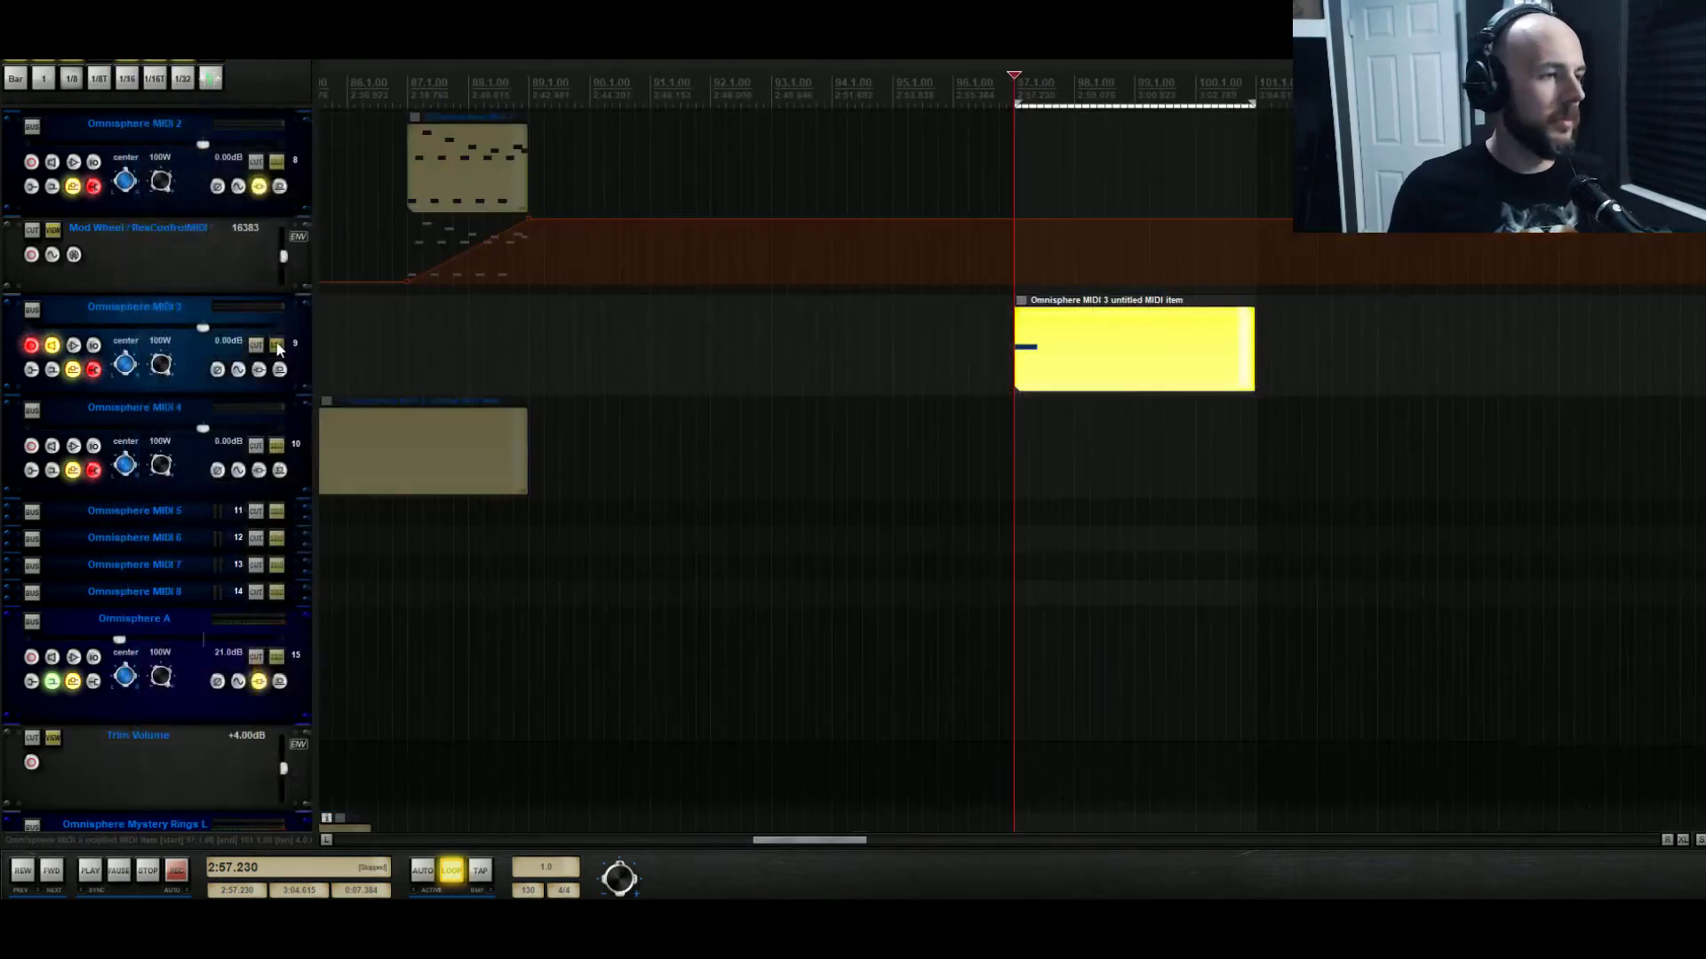
In the bar-97 item, add a short low note and three high notes around bar 97.2.
{"action": "double_click", "coordinate": [1019, 341]}
{"action": "key", "text": "space"}
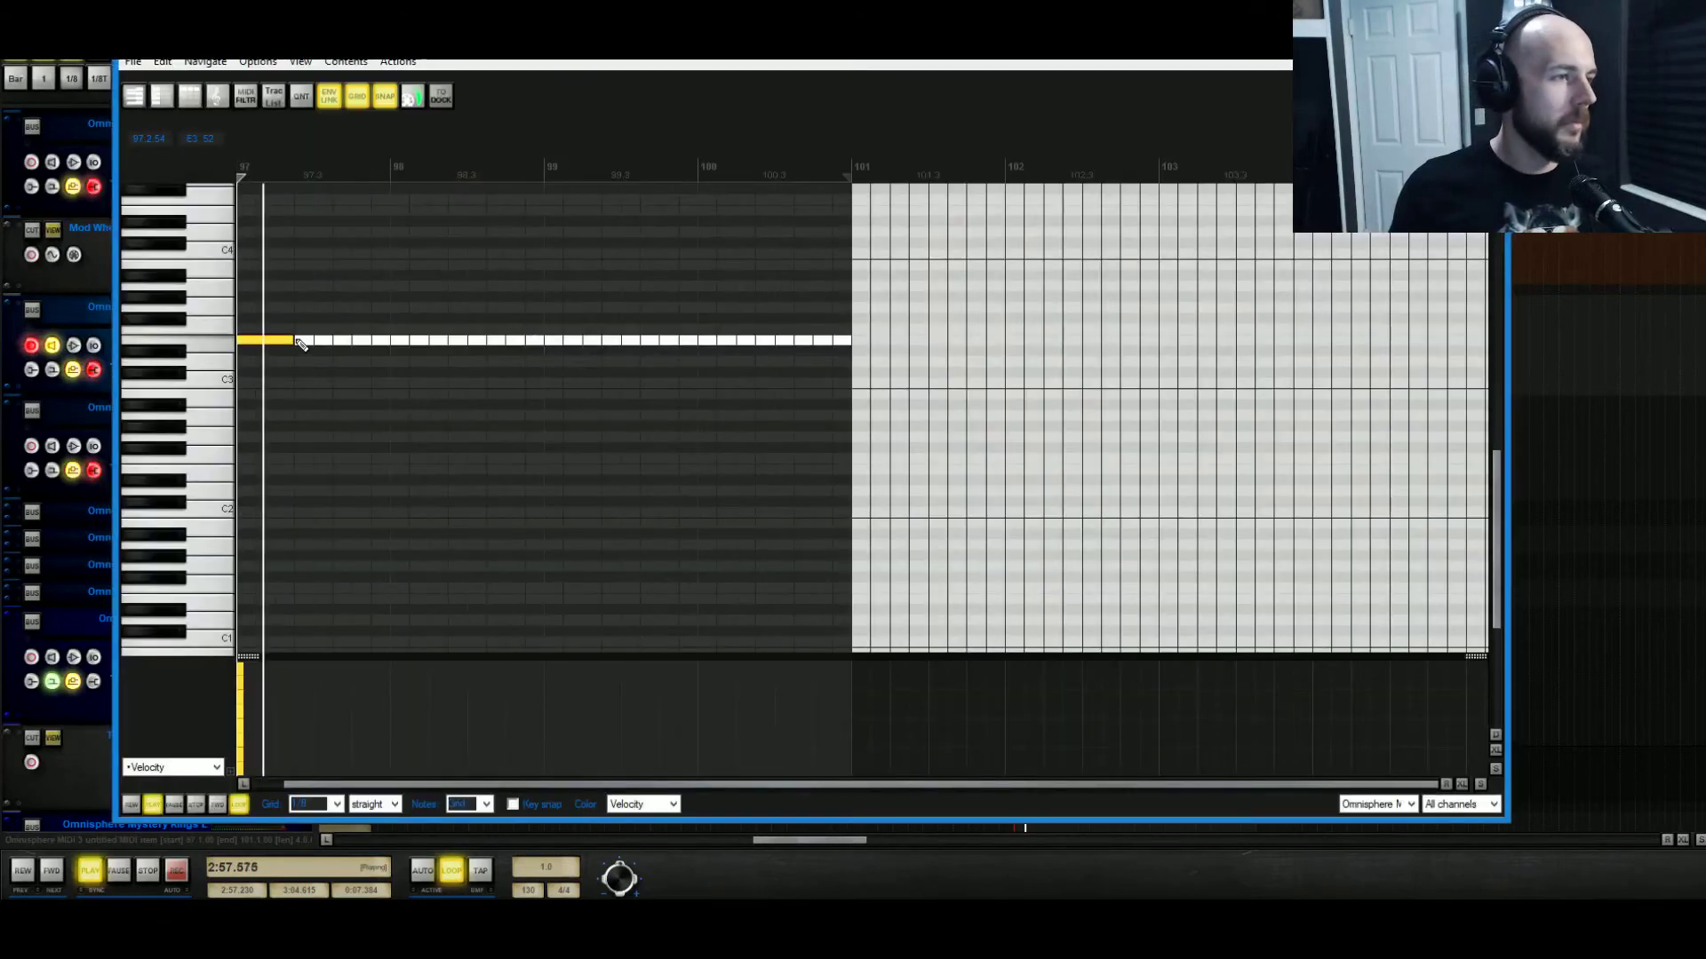
{"action": "key", "text": "space"}
{"action": "left_click", "coordinate": [300, 342]}
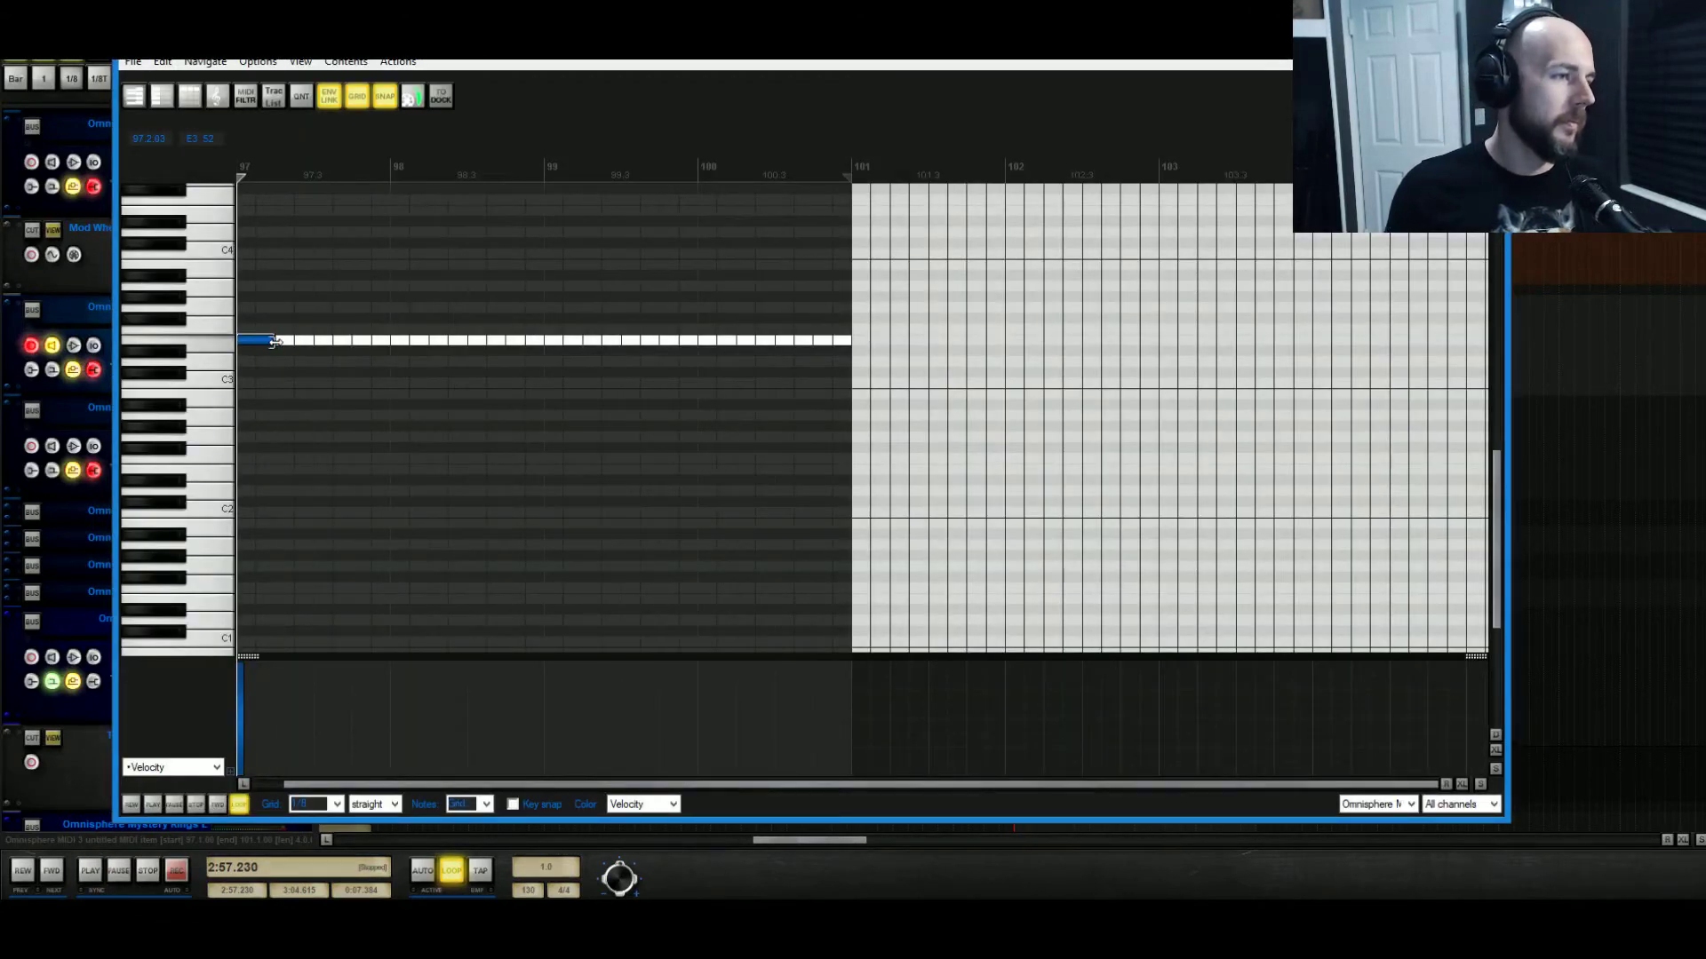
{"action": "left_click", "coordinate": [284, 201]}
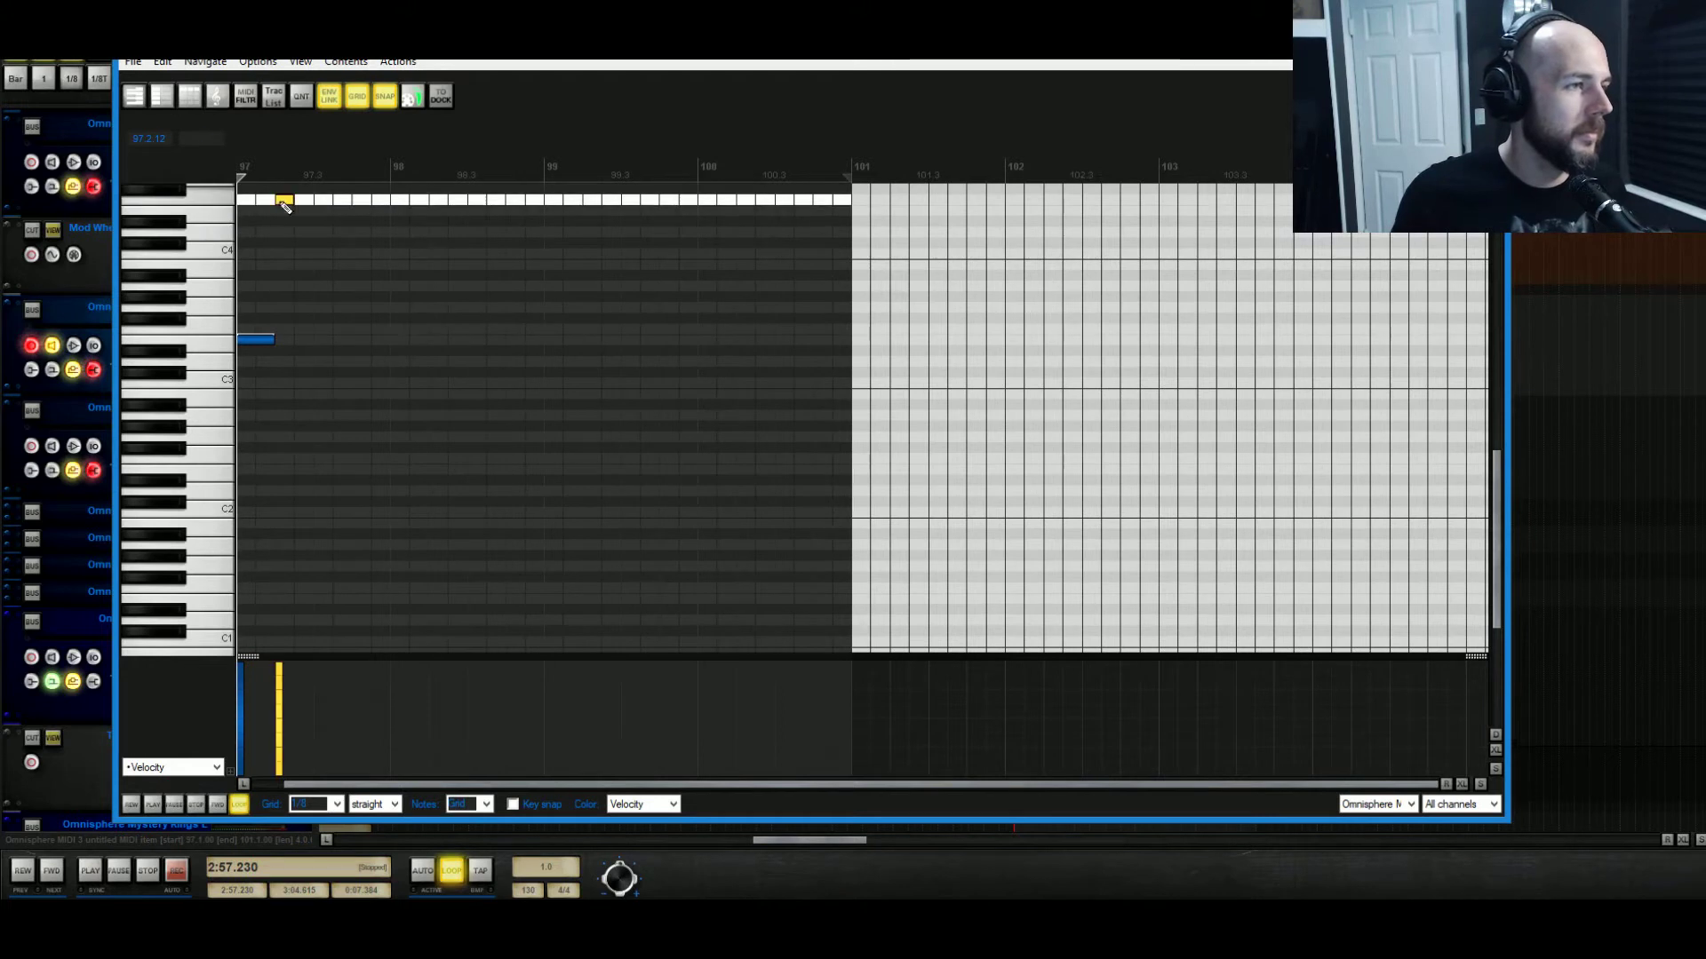
{"action": "left_click", "coordinate": [302, 200]}
{"action": "left_click", "coordinate": [322, 213]}
{"action": "key", "text": "space"}
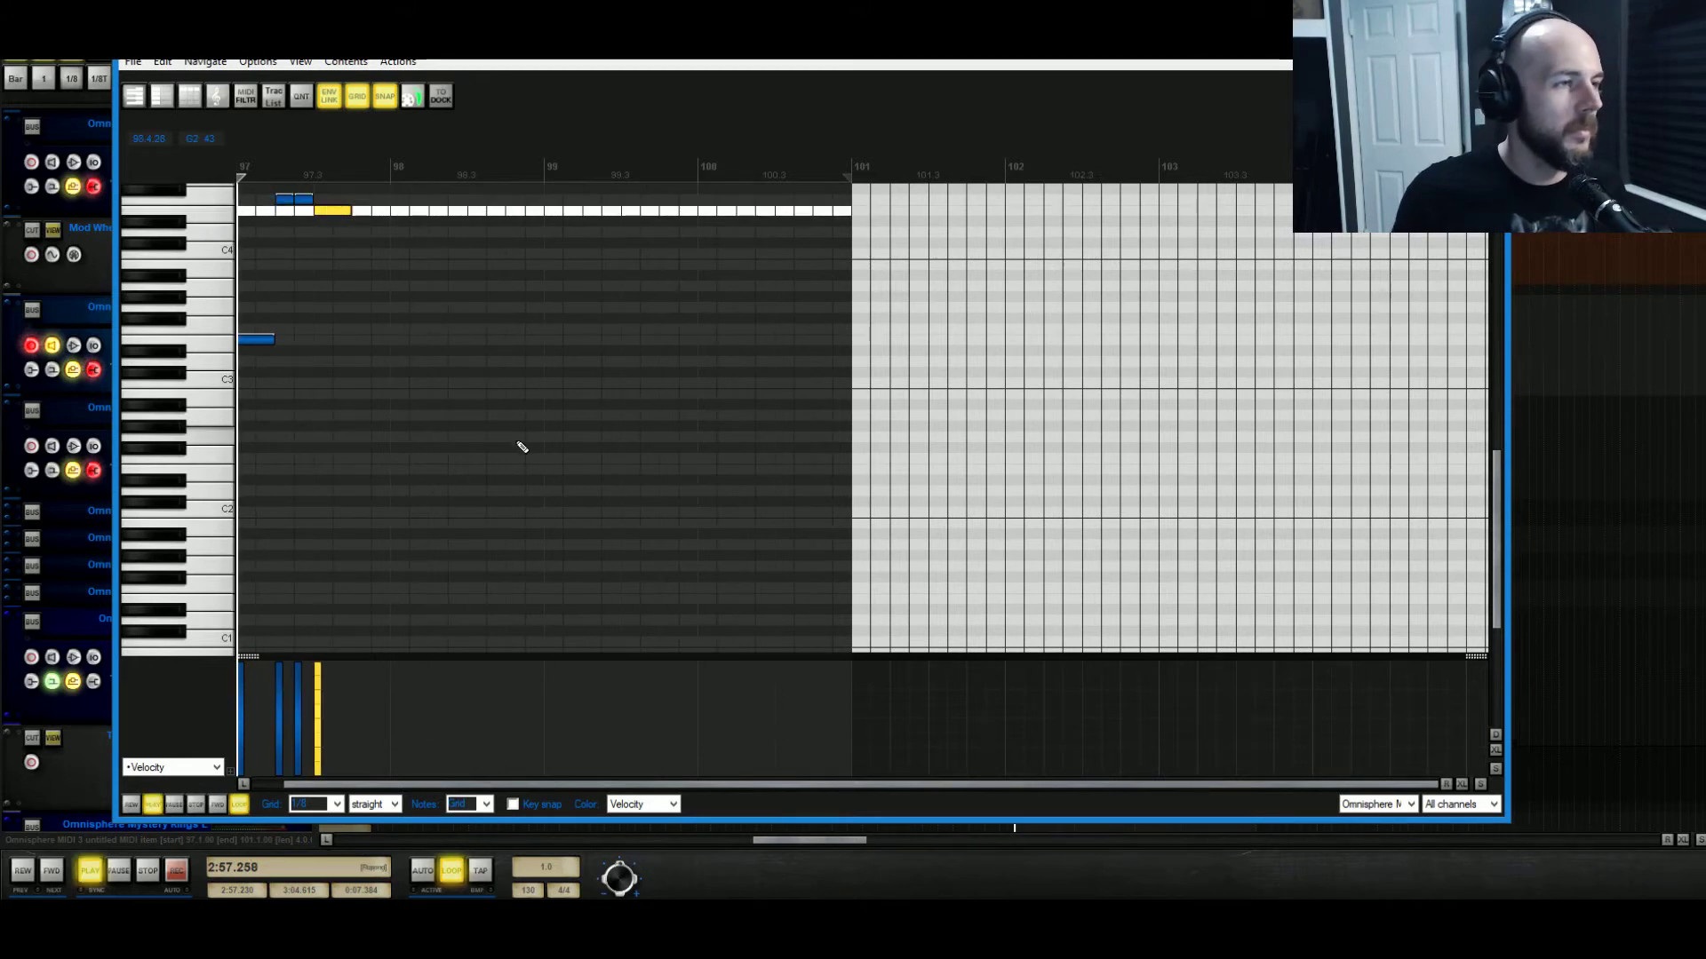
{"action": "key", "text": "space"}
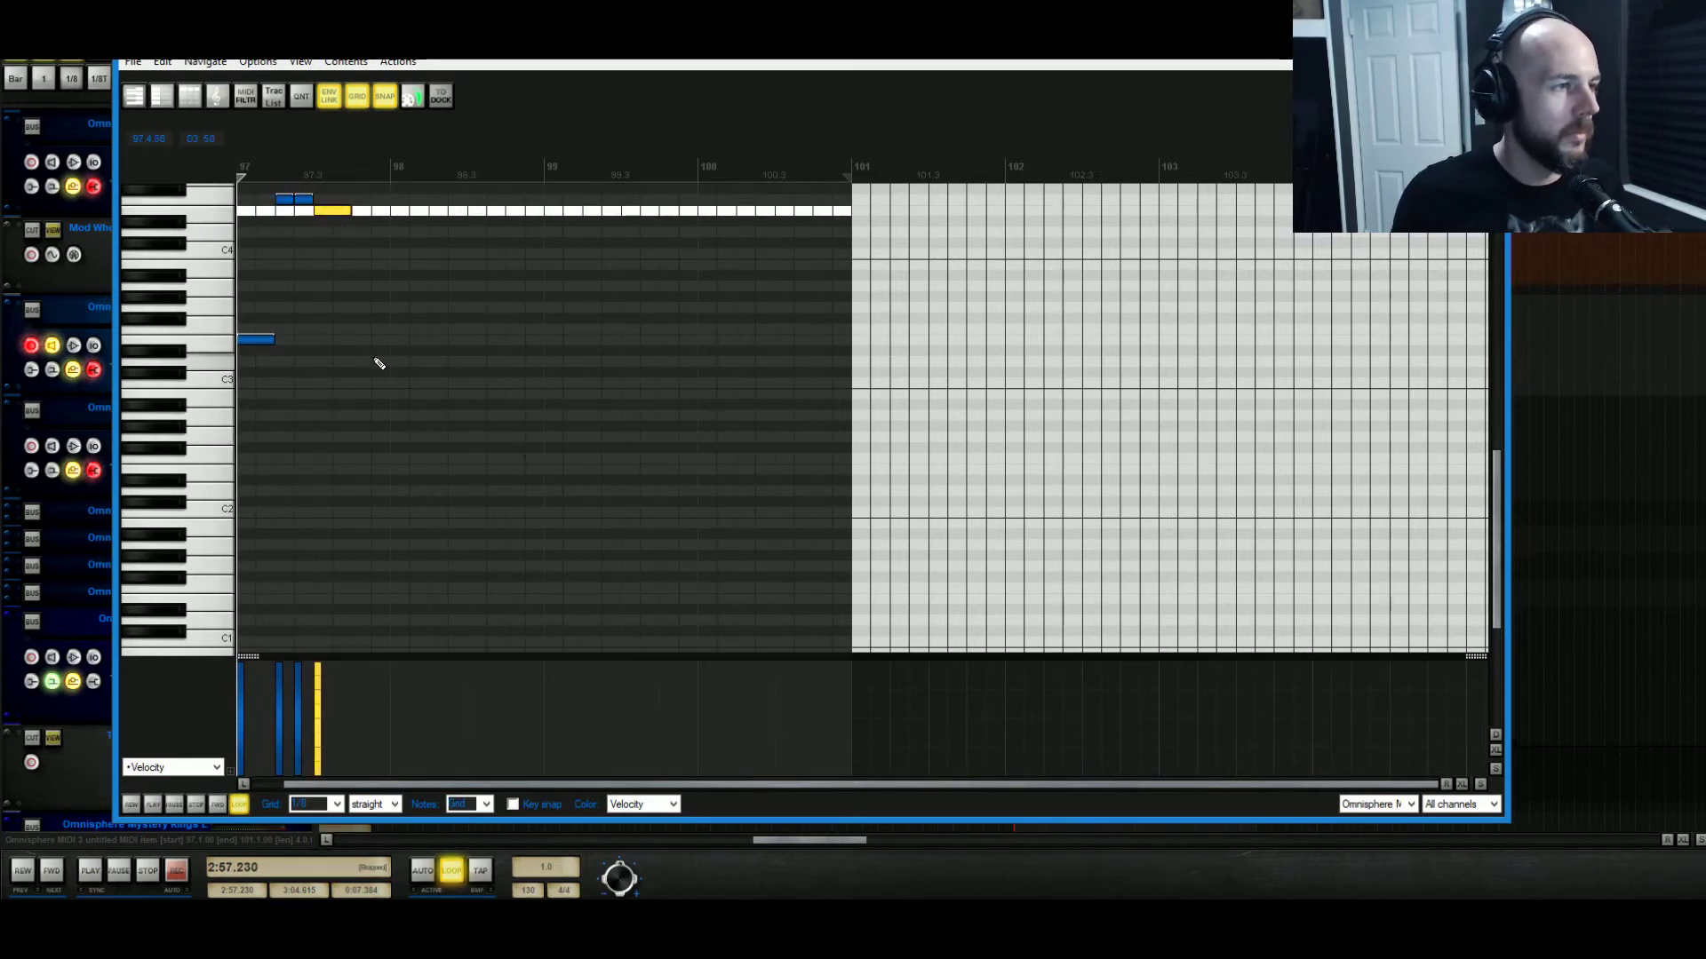
Extend the phrase with low notes at bars 98–98.2 and alternating higher notes after them.
{"action": "left_click", "coordinate": [355, 341]}
{"action": "left_click_drag", "start_coordinate": [392, 341], "coordinate": [443, 345]}
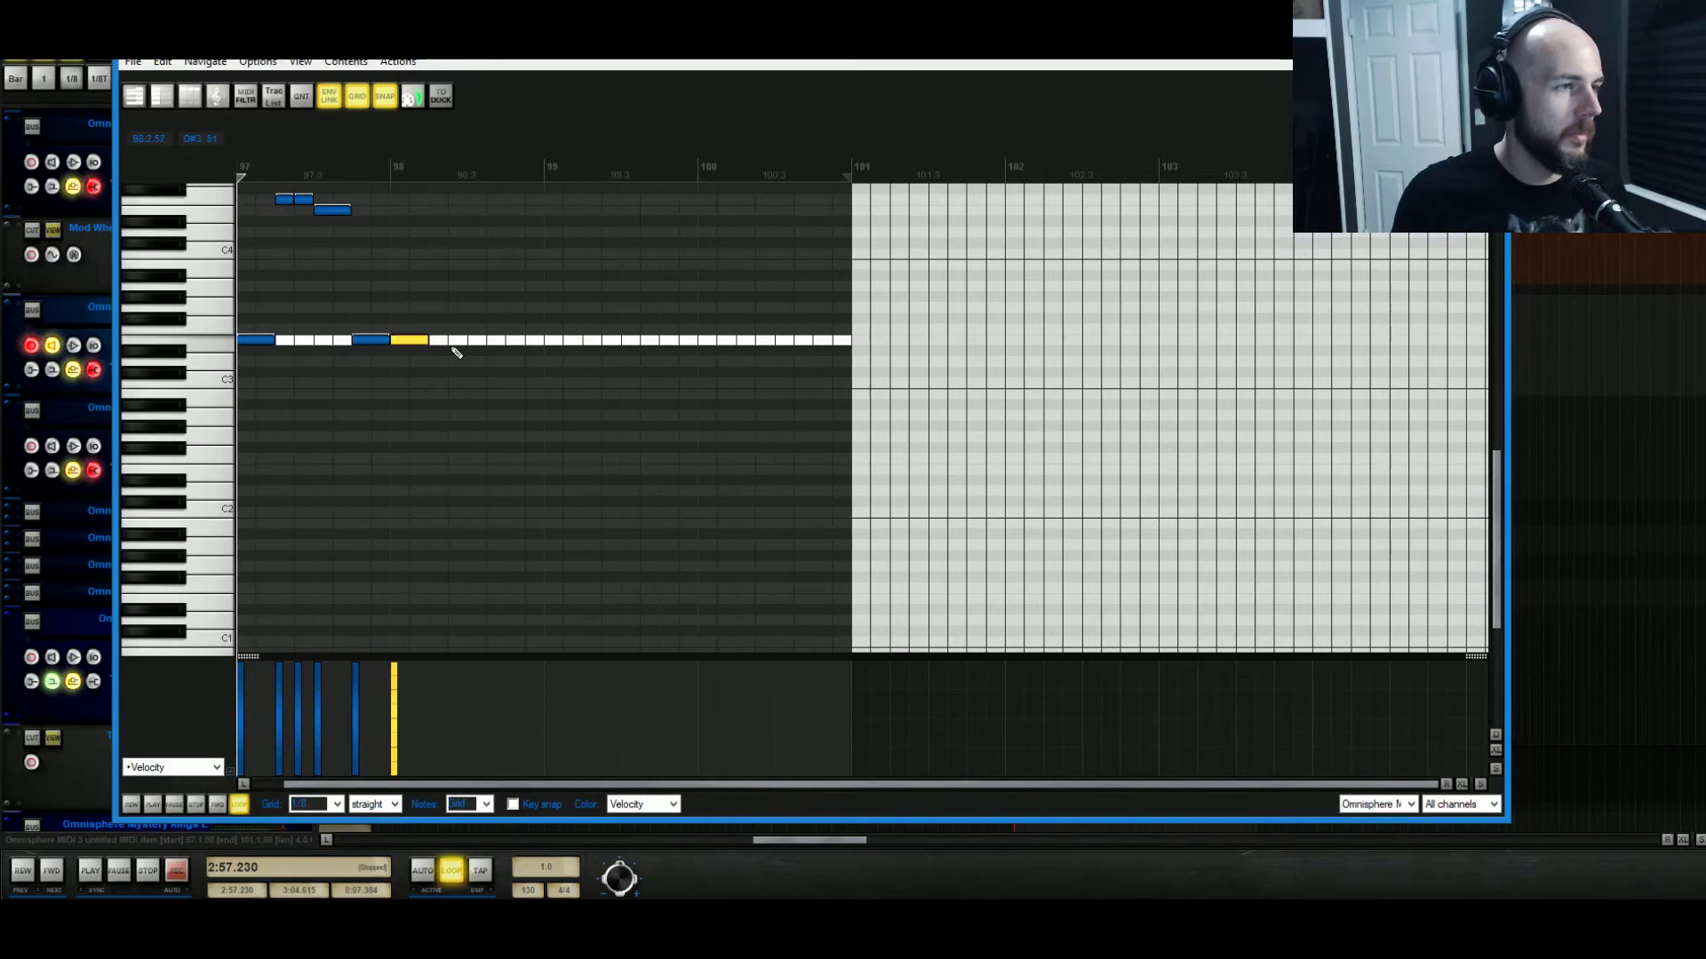
{"action": "scroll", "coordinate": [469, 486], "scroll_direction": "up", "scroll_amount": 3}
{"action": "left_click", "coordinate": [180, 278]}
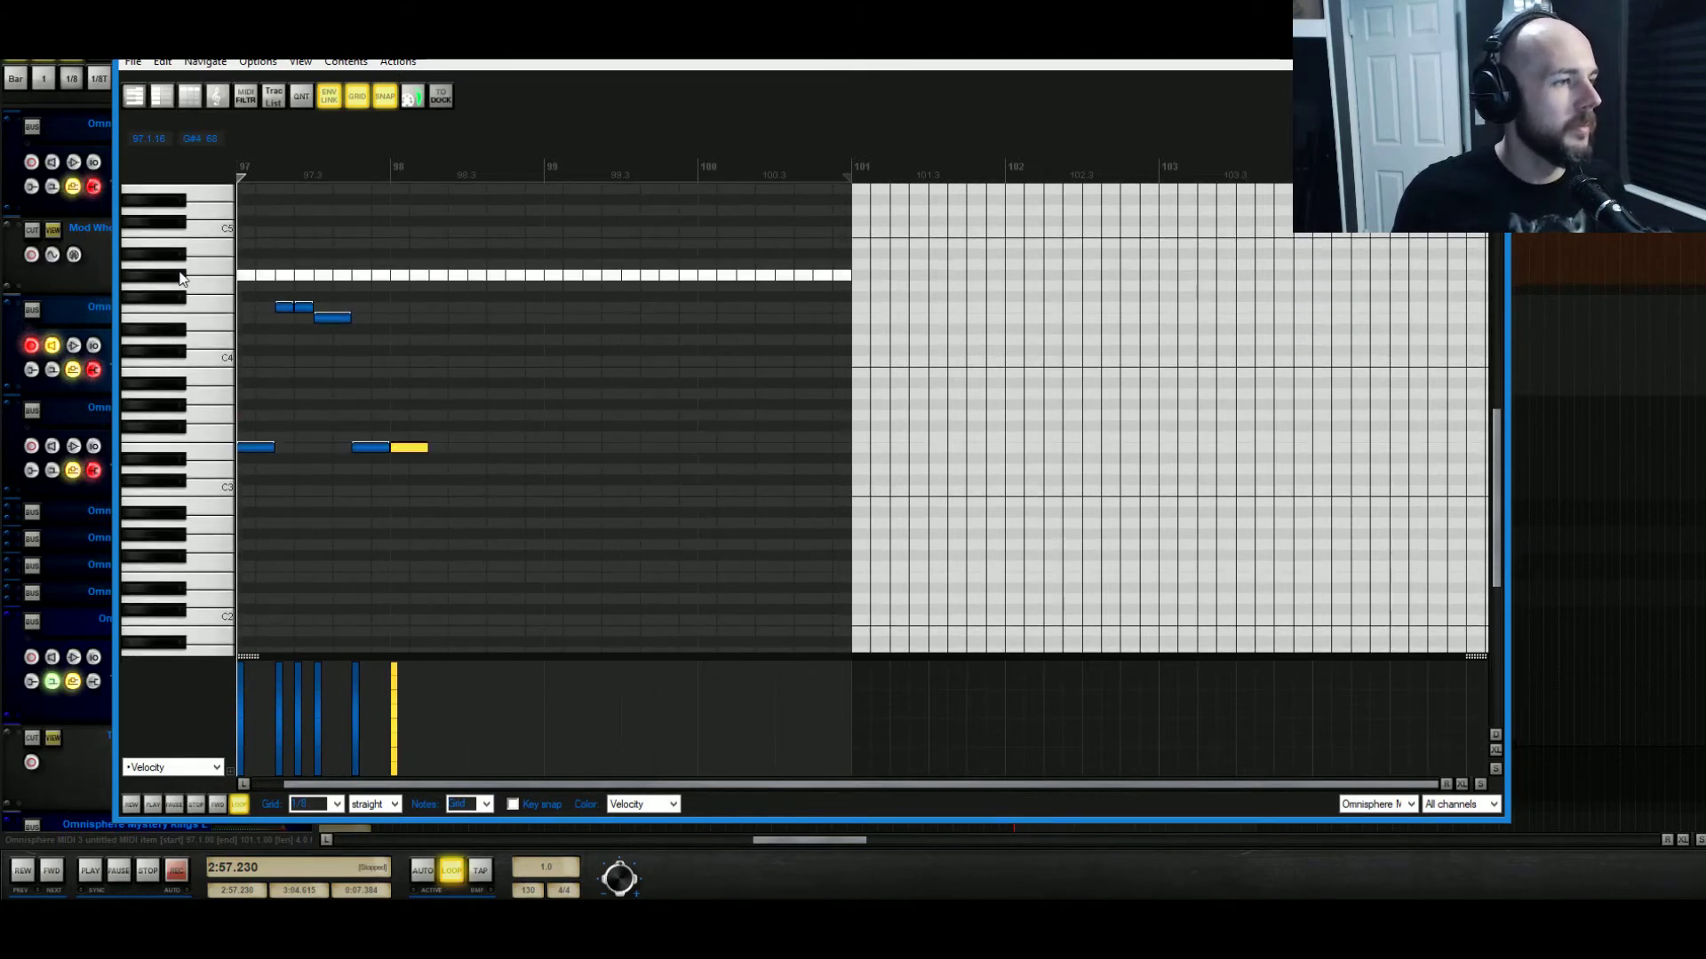
{"action": "left_click", "coordinate": [438, 277]}
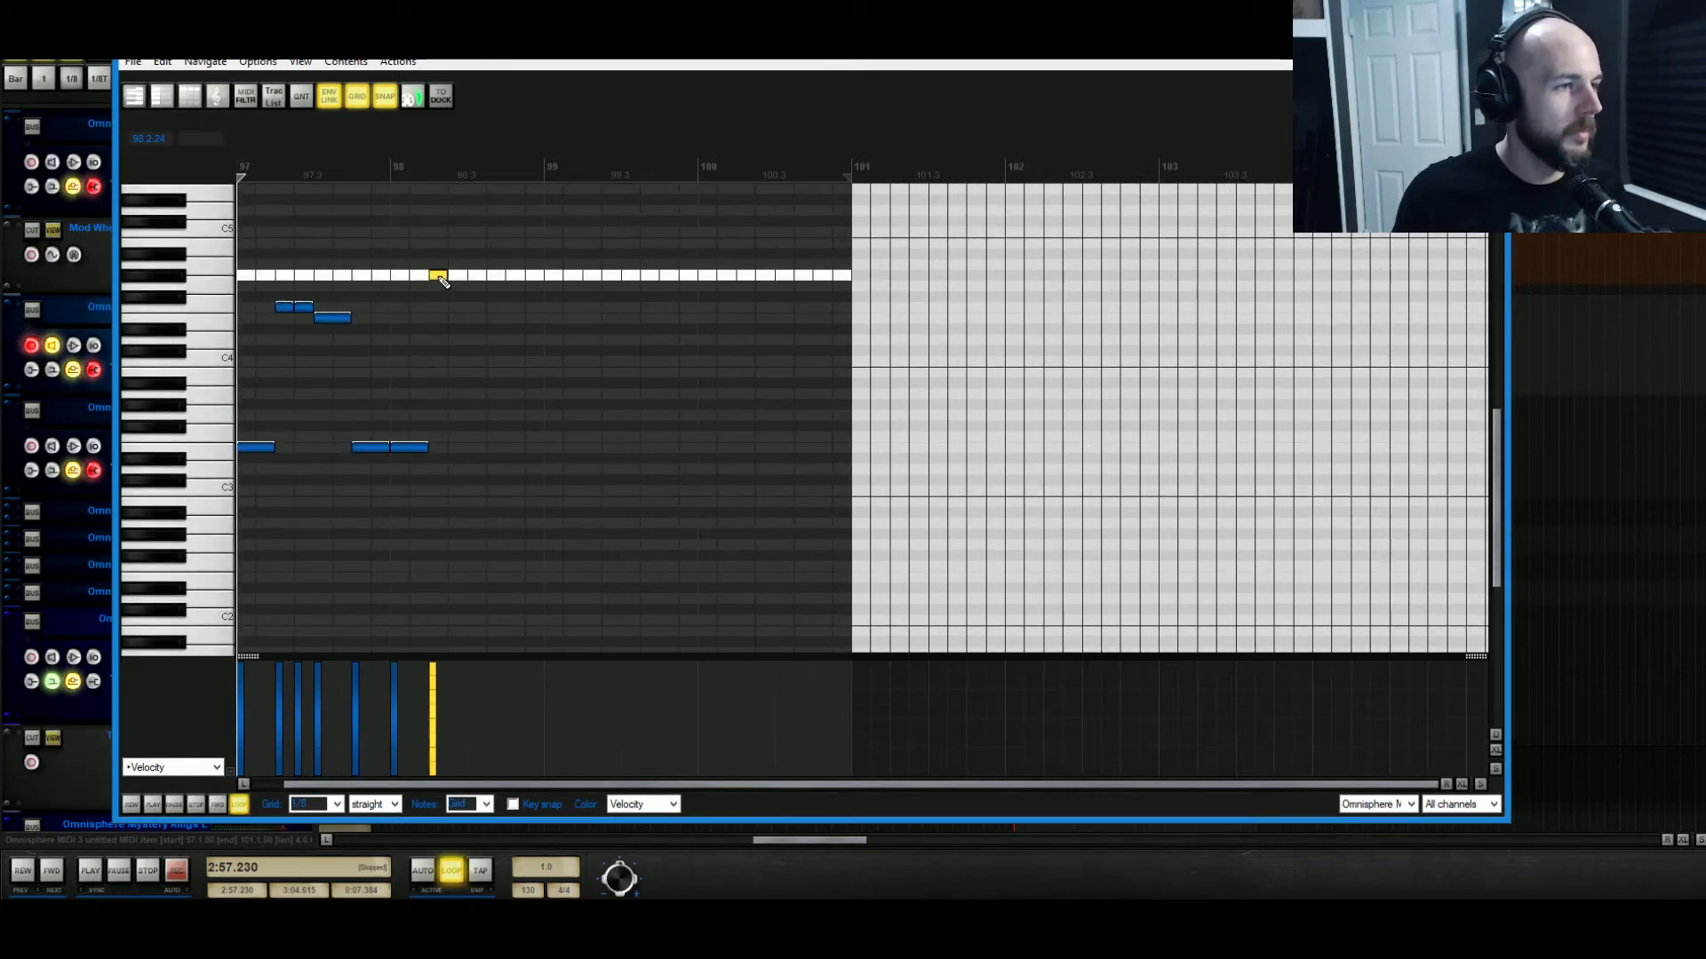
{"action": "left_click", "coordinate": [480, 446]}
{"action": "left_click", "coordinate": [515, 277]}
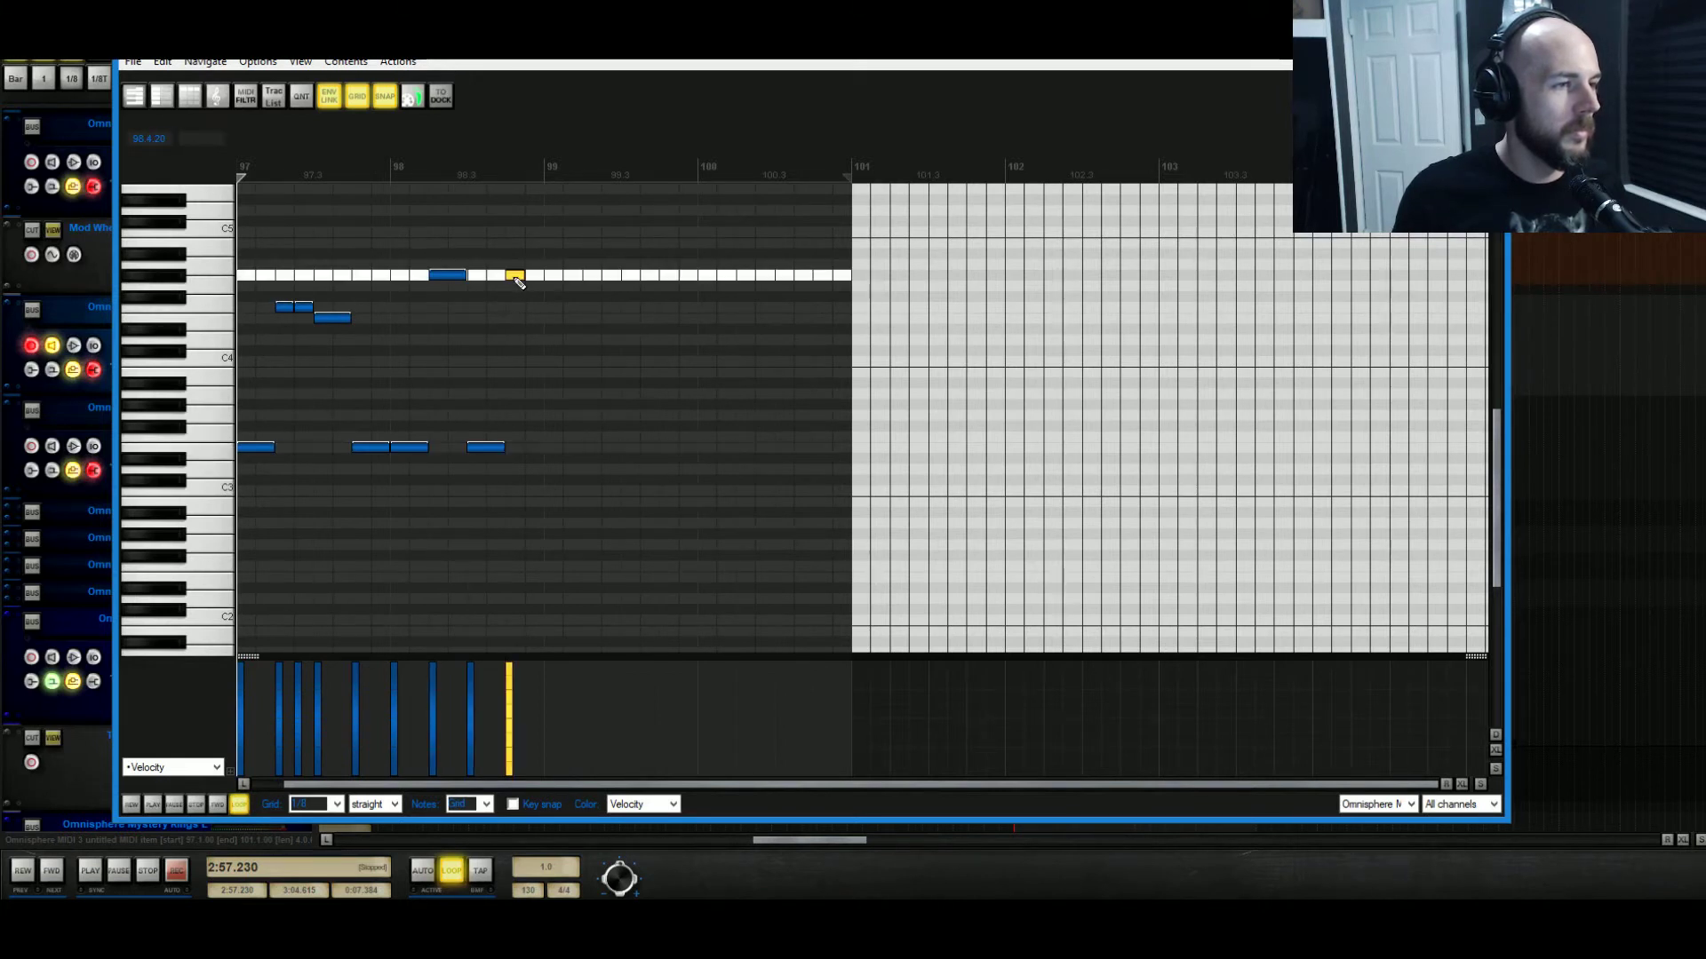
{"action": "left_click", "coordinate": [534, 264]}
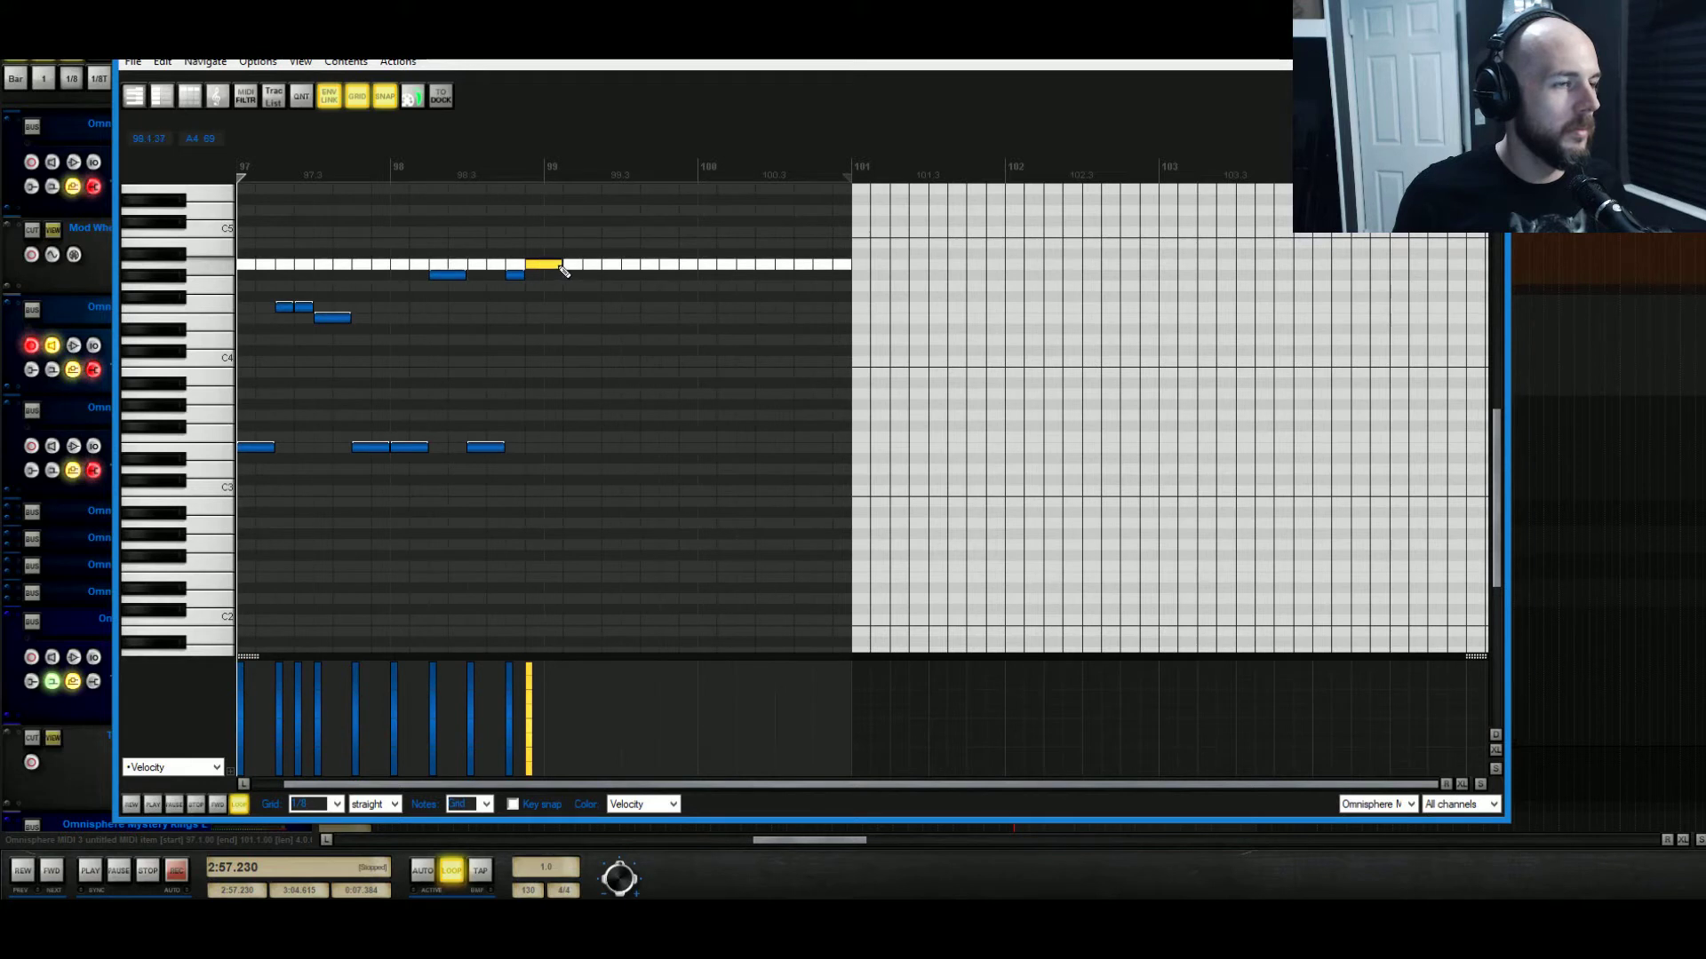
Shorten and shift several high notes earlier, add another low note, and audition the full melody.
{"action": "left_click_drag", "start_coordinate": [462, 278], "coordinate": [446, 277]}
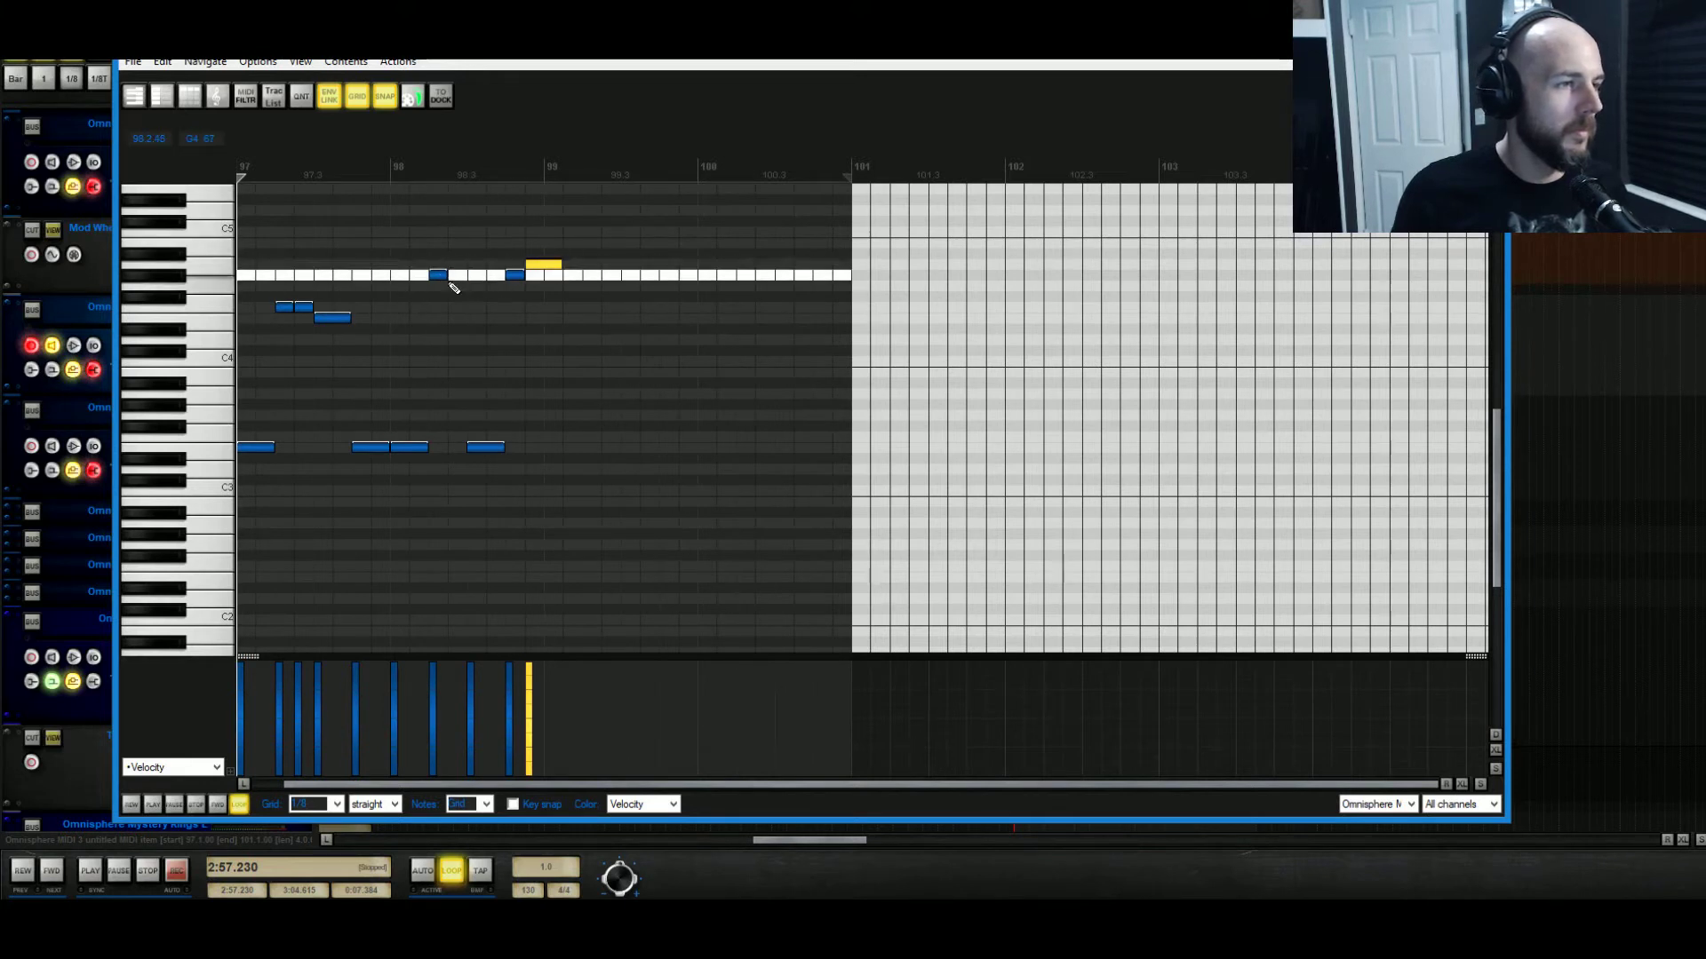
{"action": "left_click_drag", "start_coordinate": [621, 210], "coordinate": [458, 451]}
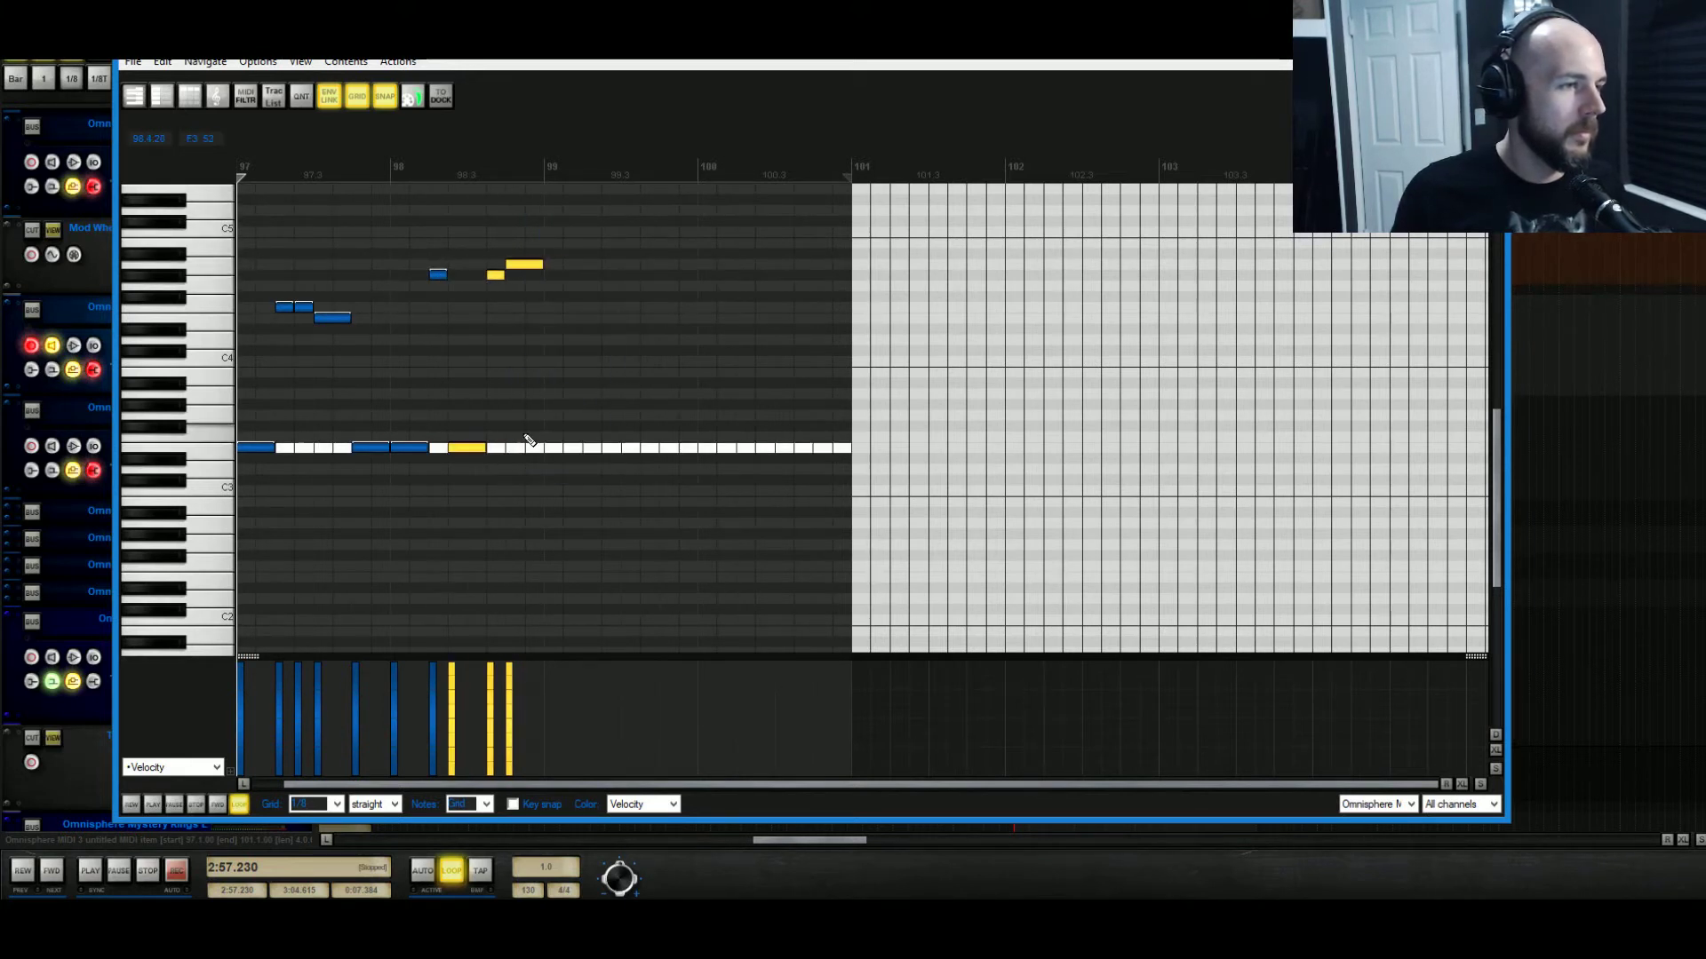
{"action": "left_click", "coordinate": [509, 449]}
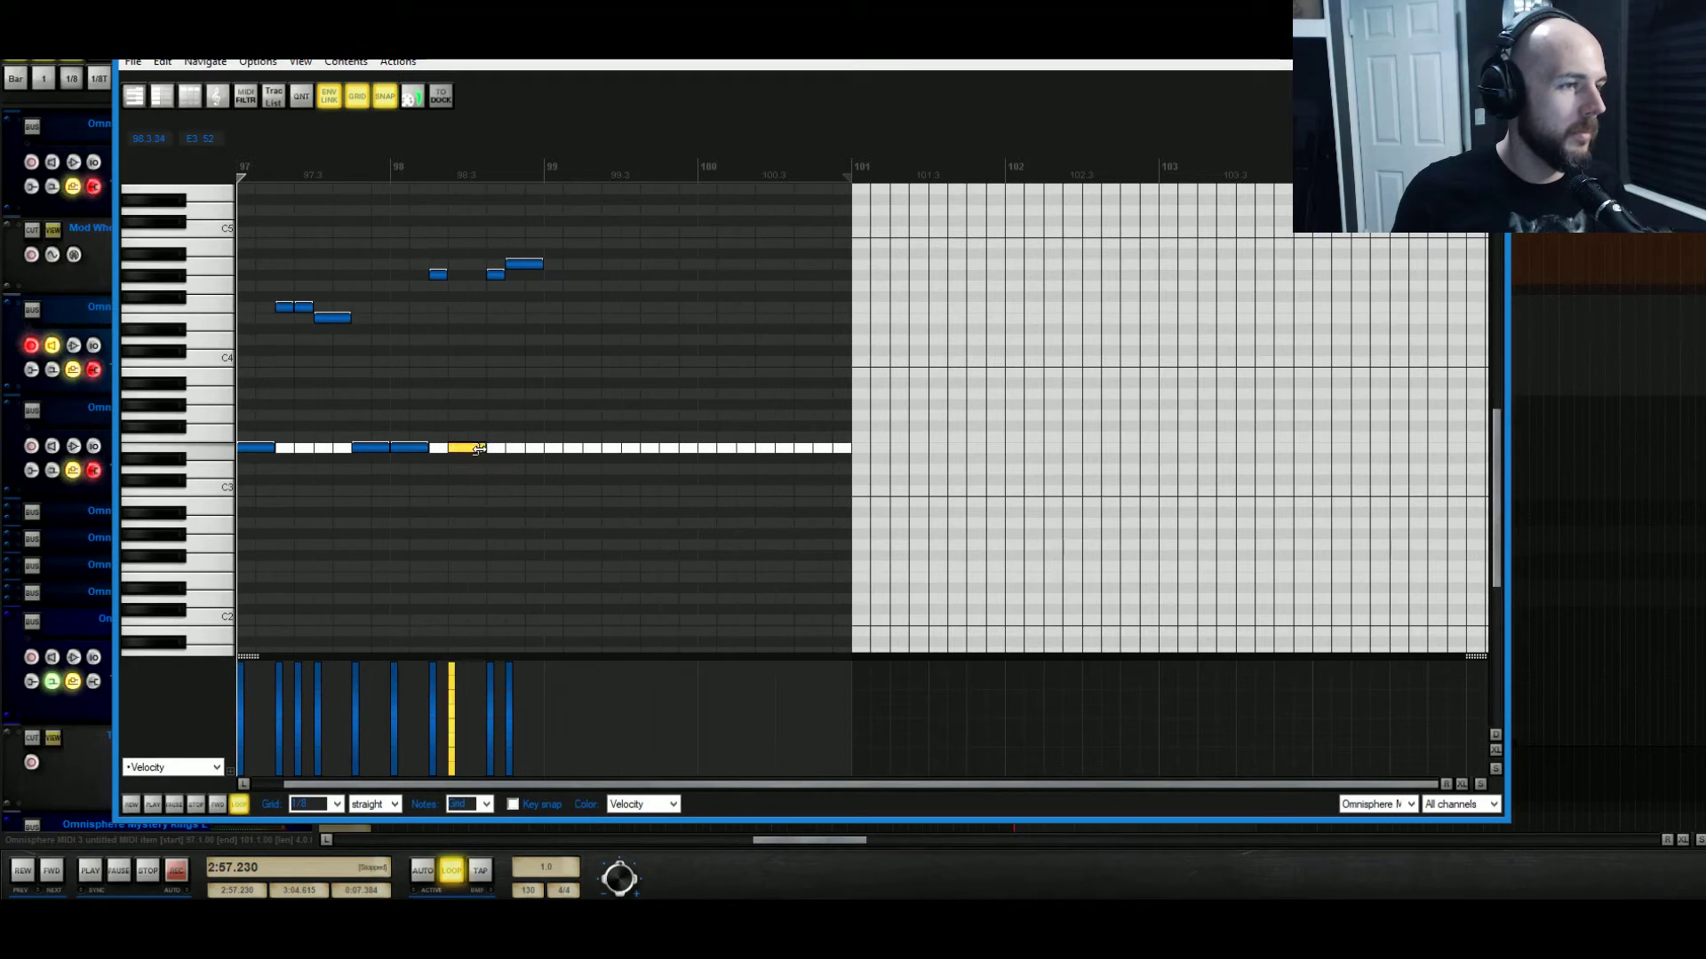
{"action": "key", "text": "space"}
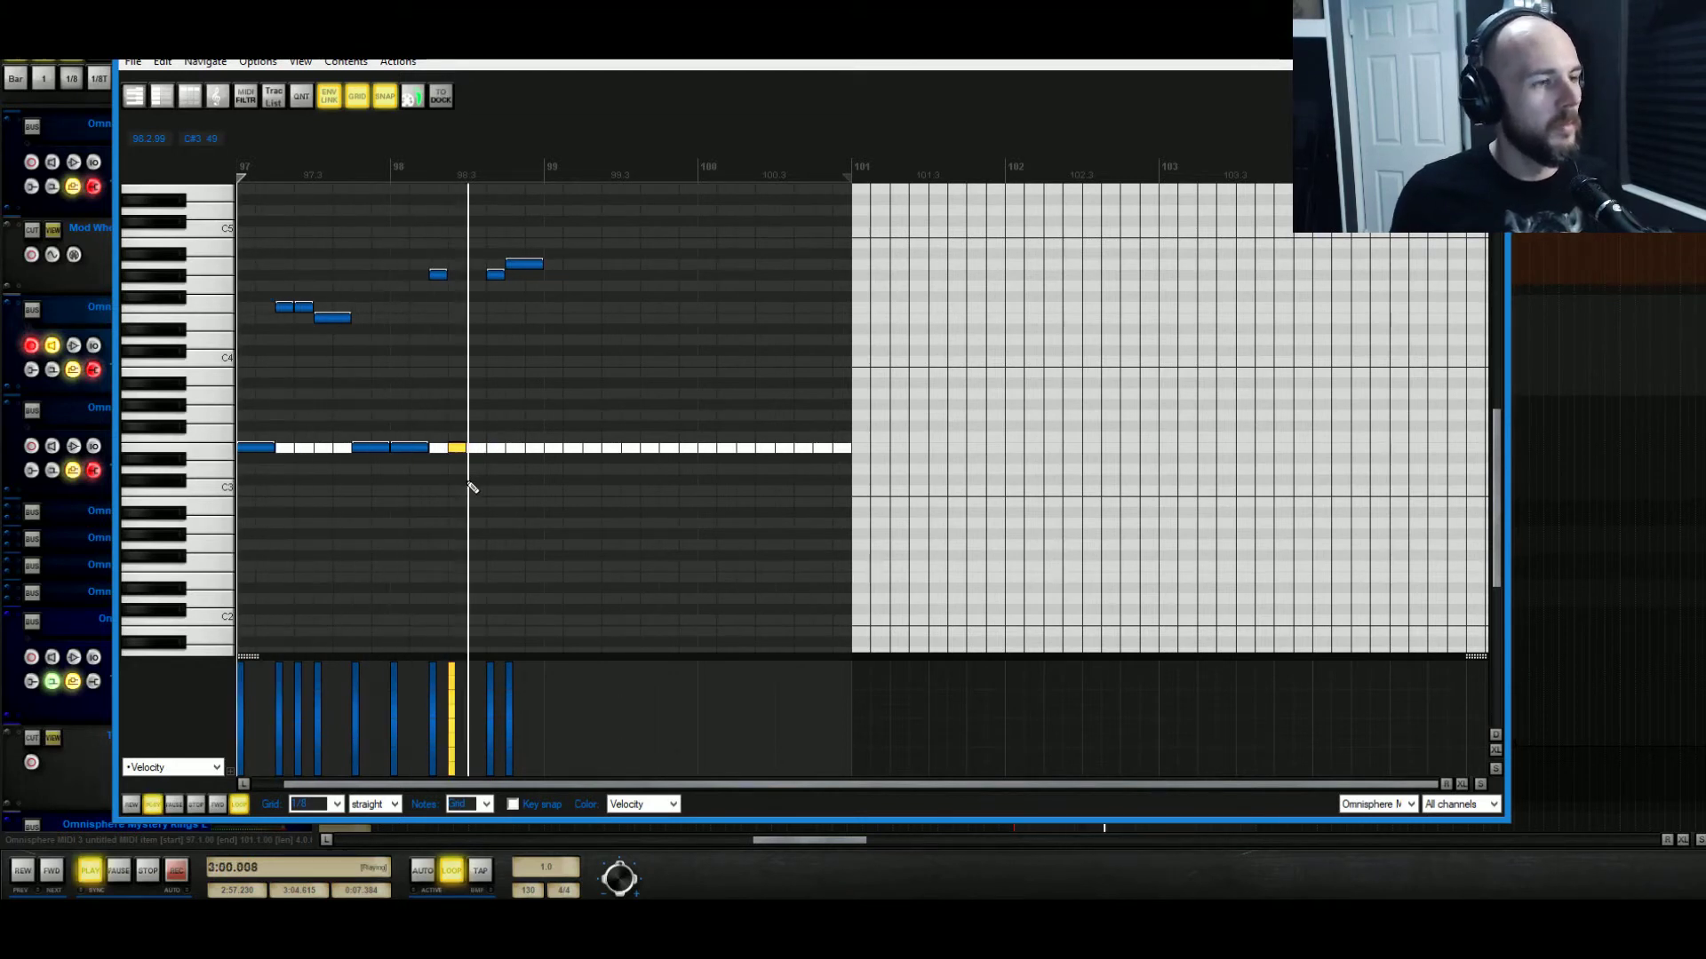
{"action": "key", "text": "space"}
{"action": "left_click_drag", "start_coordinate": [497, 274], "coordinate": [494, 280]}
{"action": "left_click", "coordinate": [496, 449]}
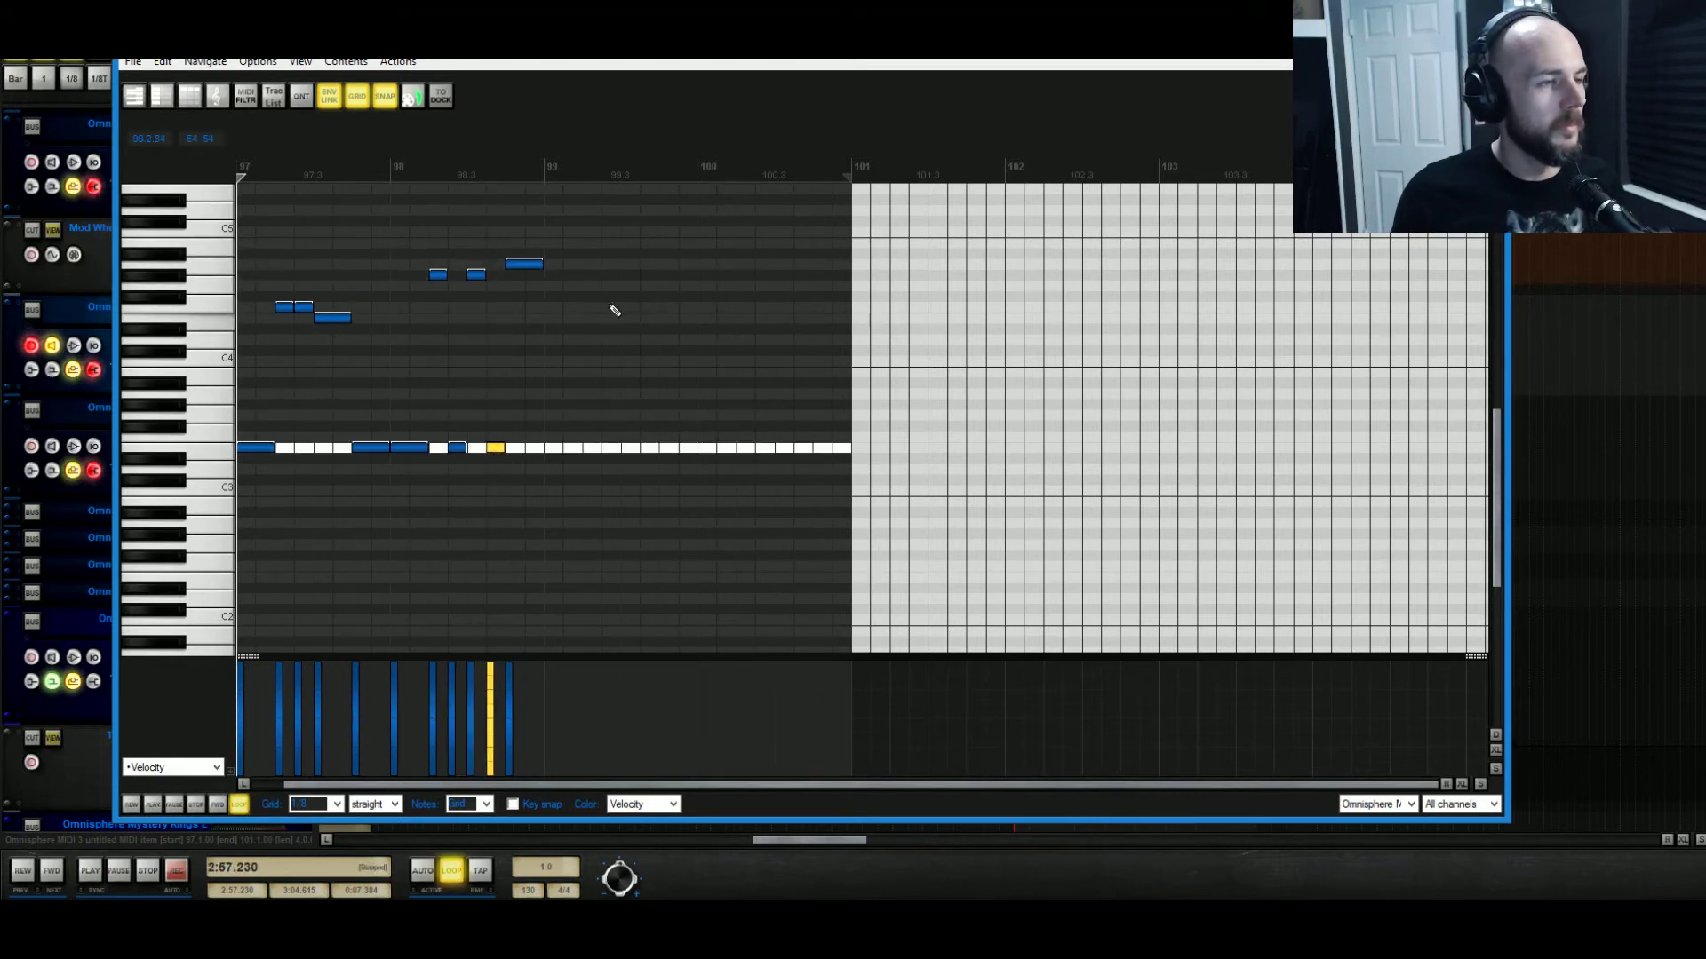
{"action": "left_click_drag", "start_coordinate": [613, 238], "coordinate": [611, 450]}
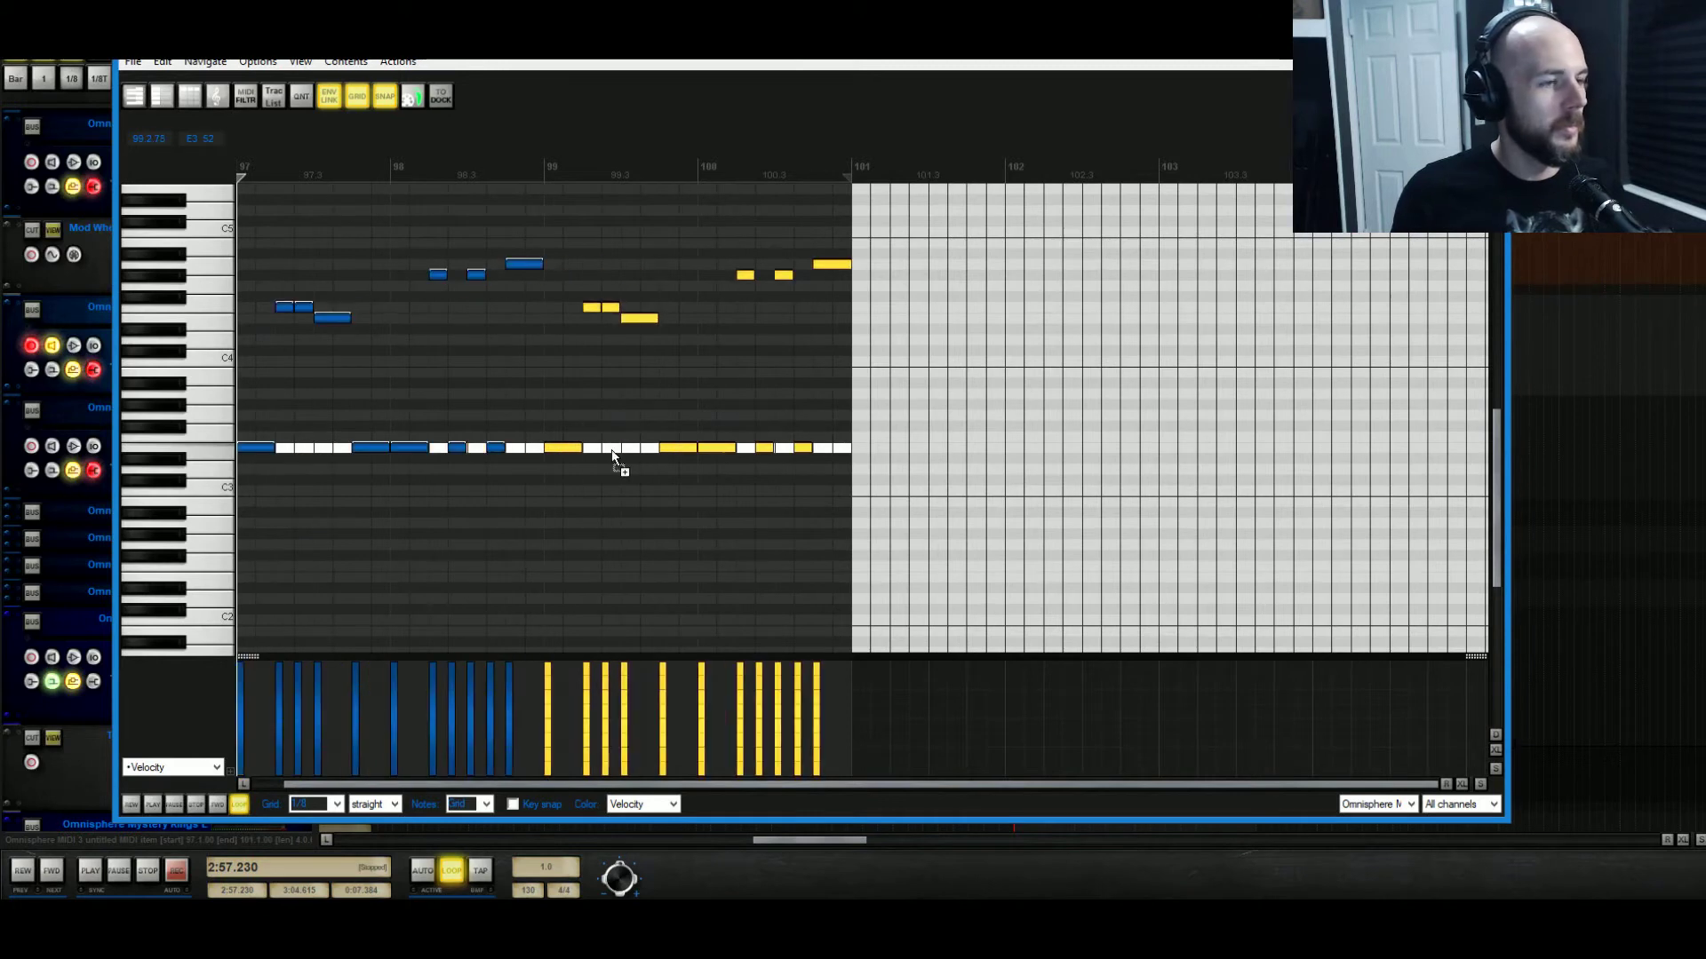
{"action": "key", "text": "space"}
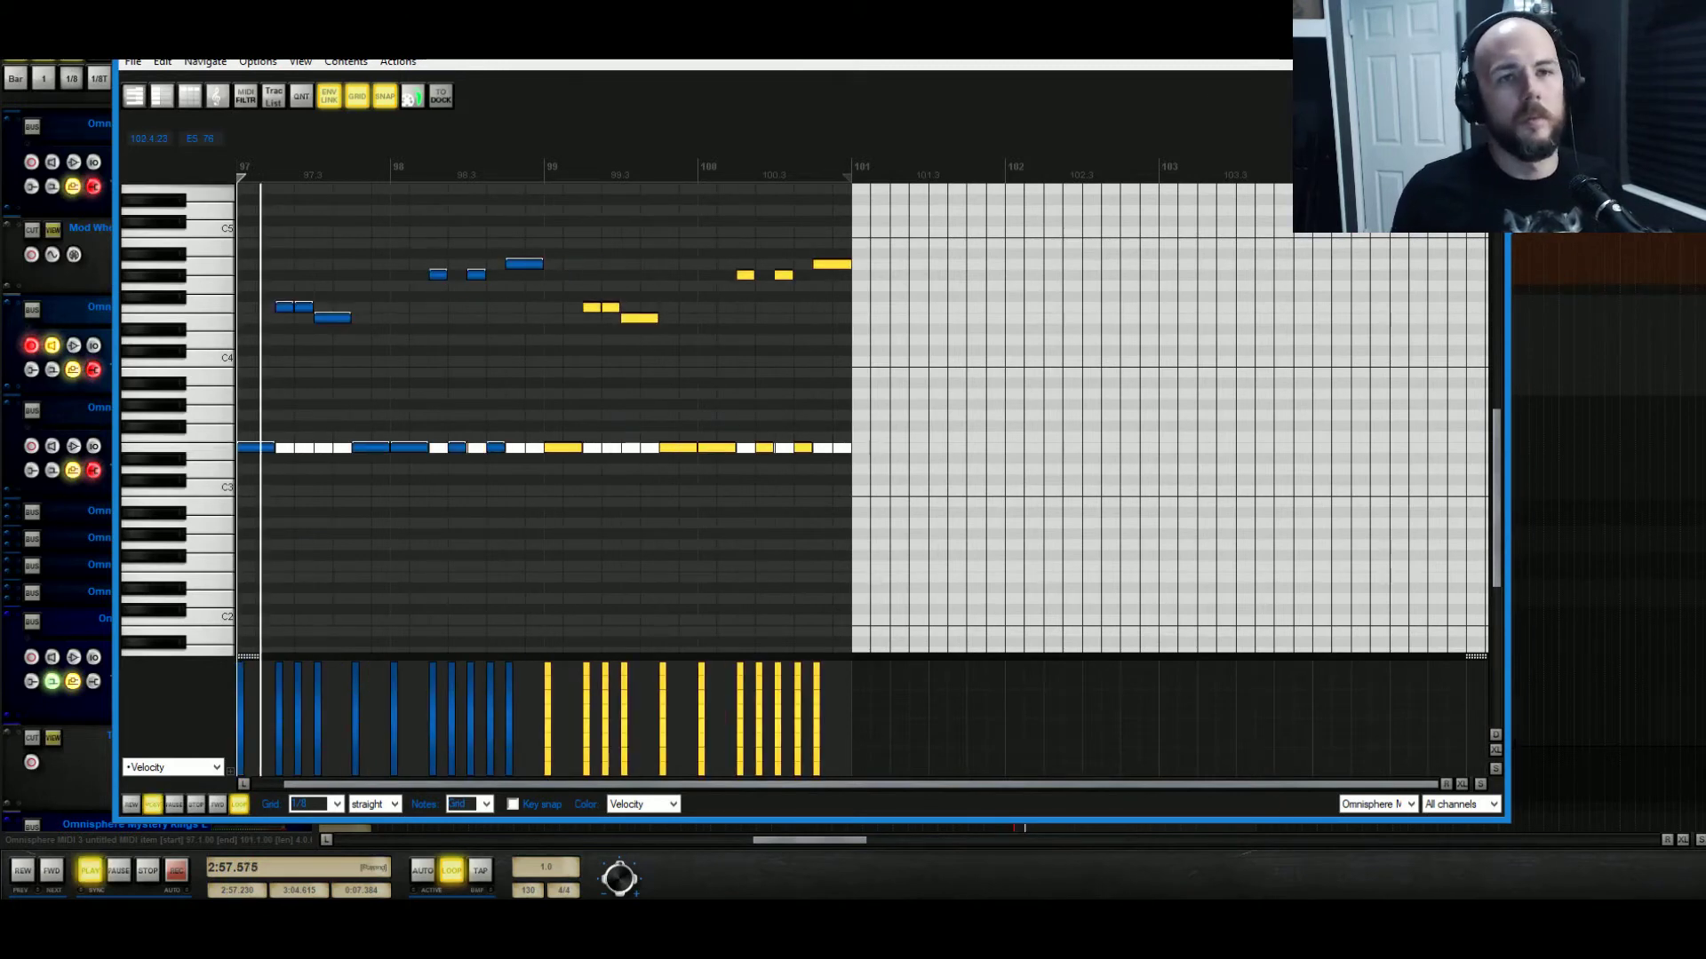
{"action": "left_click", "coordinate": [1488, 42]}
{"action": "key", "text": "space"}
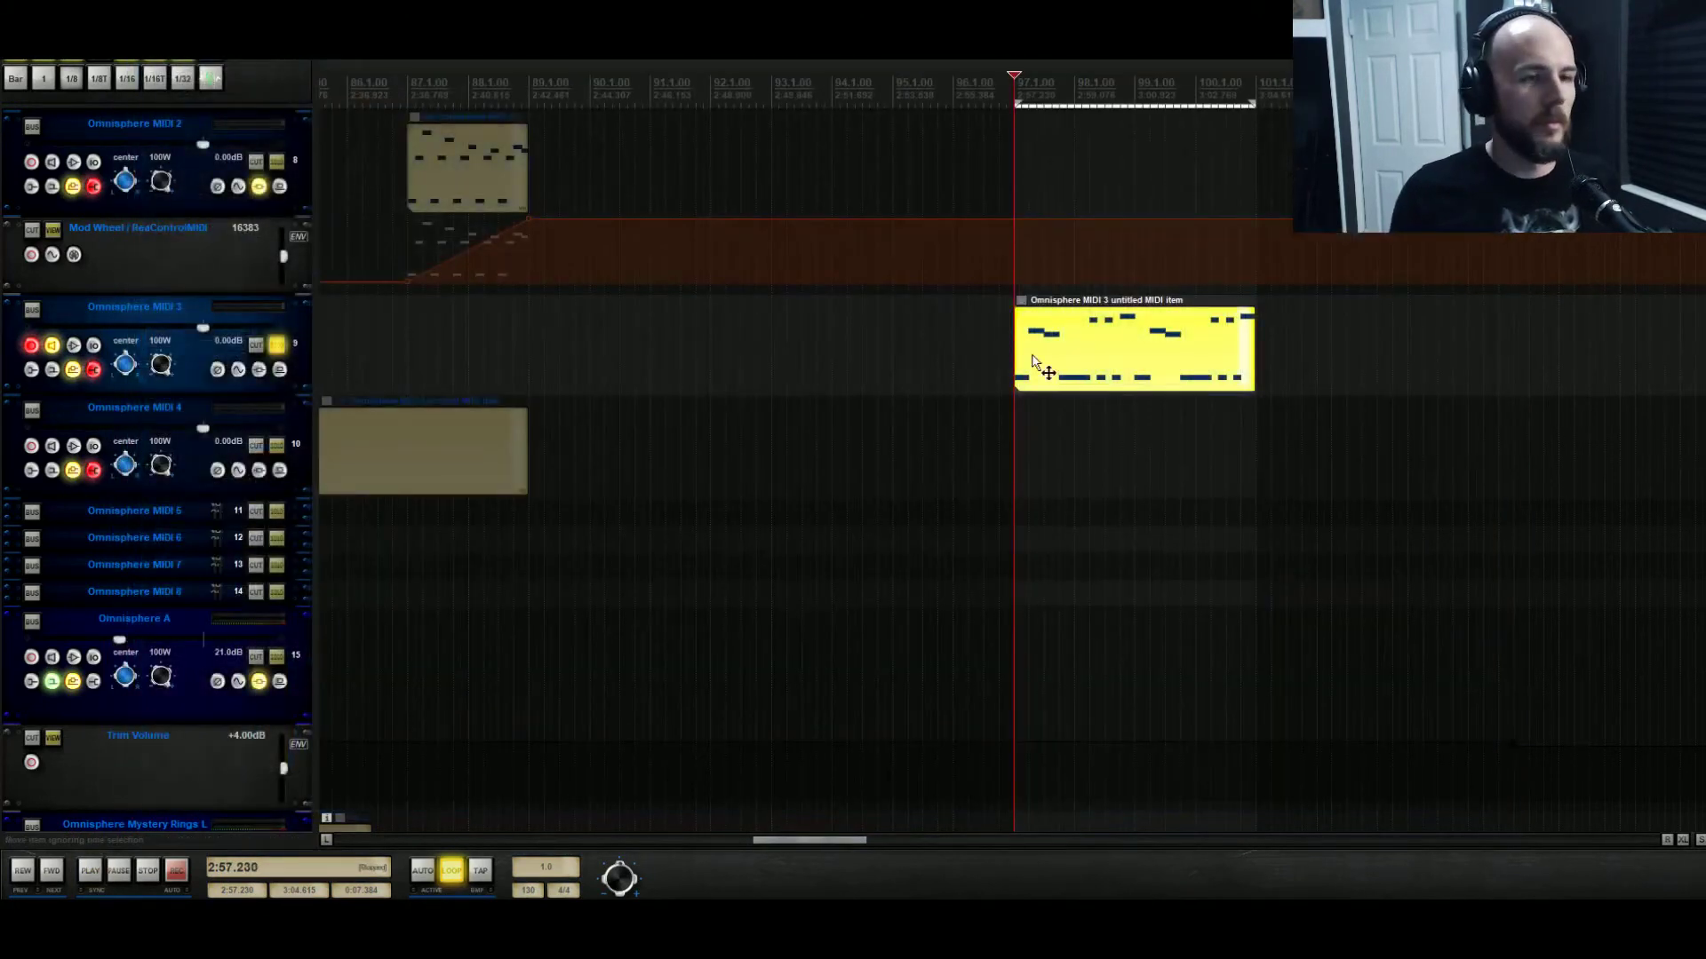
Set the grid to 1/16 and shorten every note in the melody.
{"action": "double_click", "coordinate": [1032, 356]}
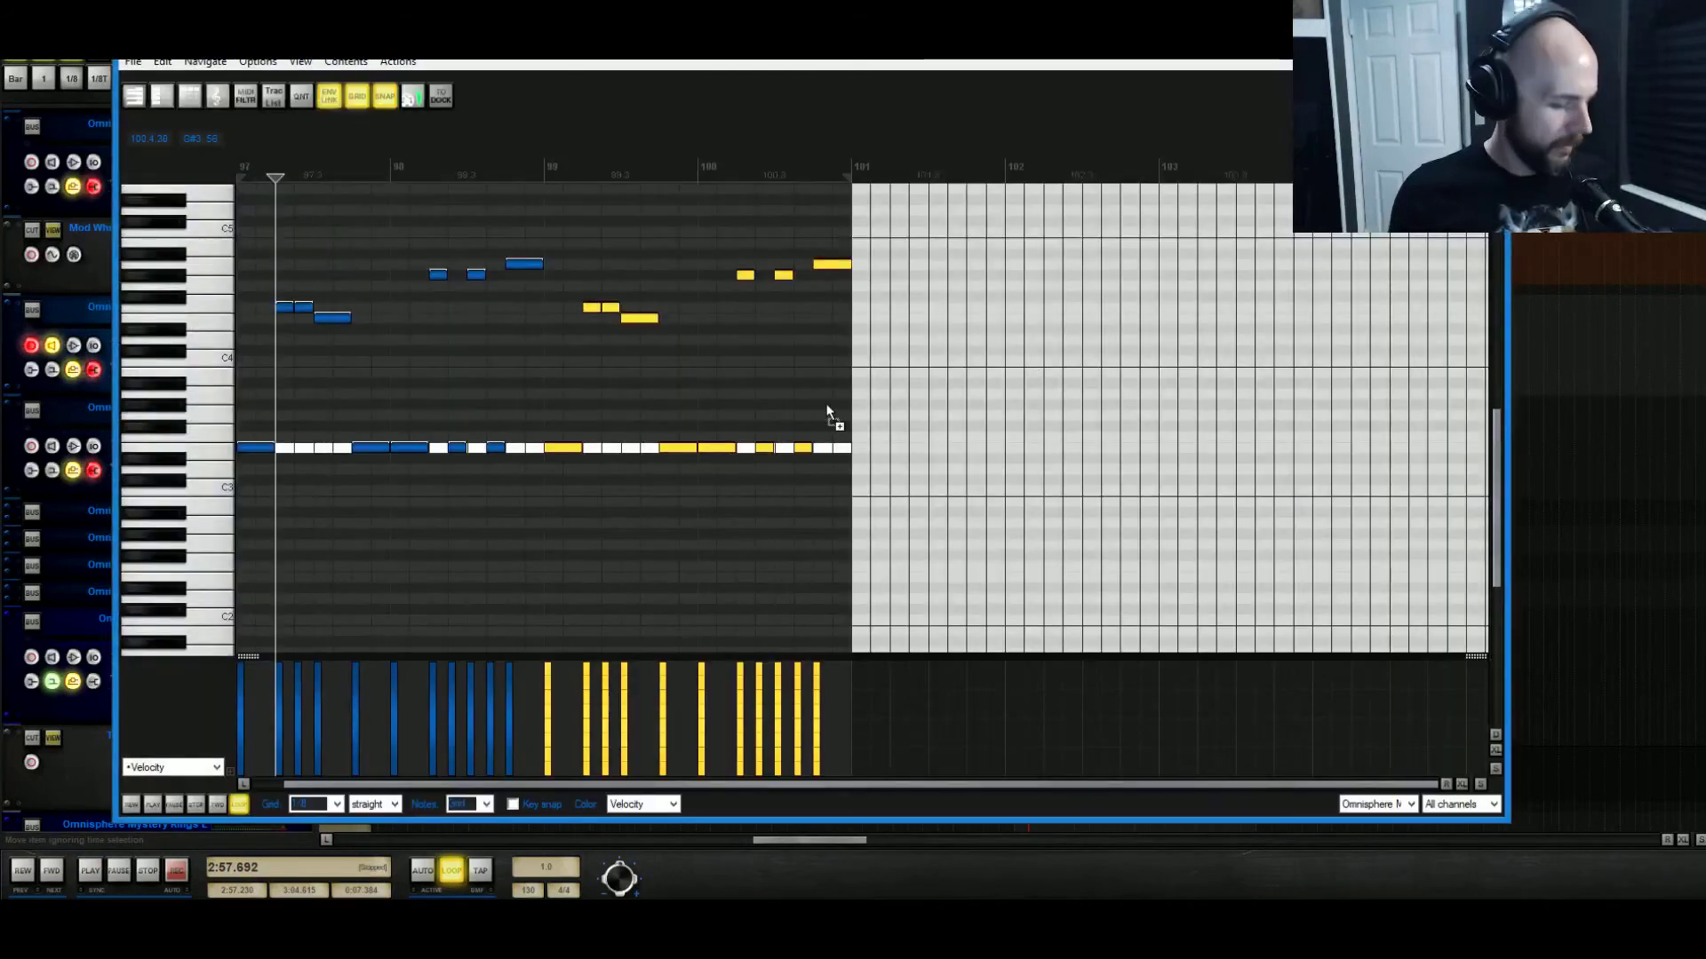
{"action": "key", "text": "ctrl+a"}
{"action": "left_click_drag", "start_coordinate": [309, 309], "coordinate": [298, 316]}
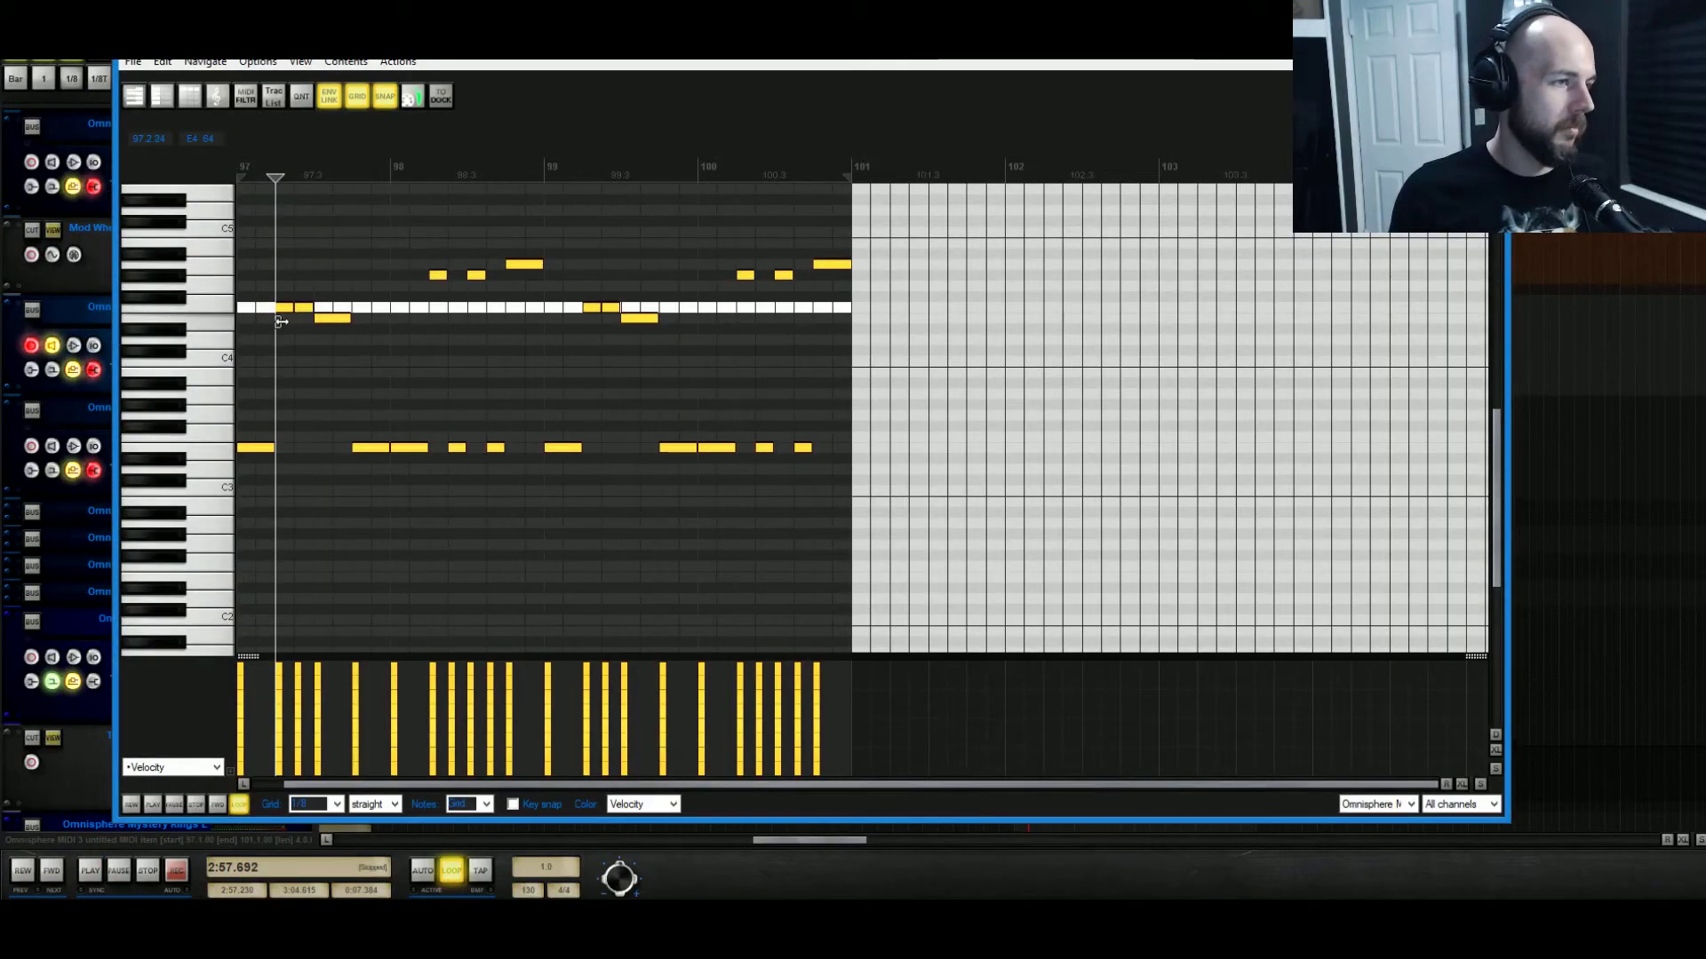
{"action": "left_click", "coordinate": [316, 804]}
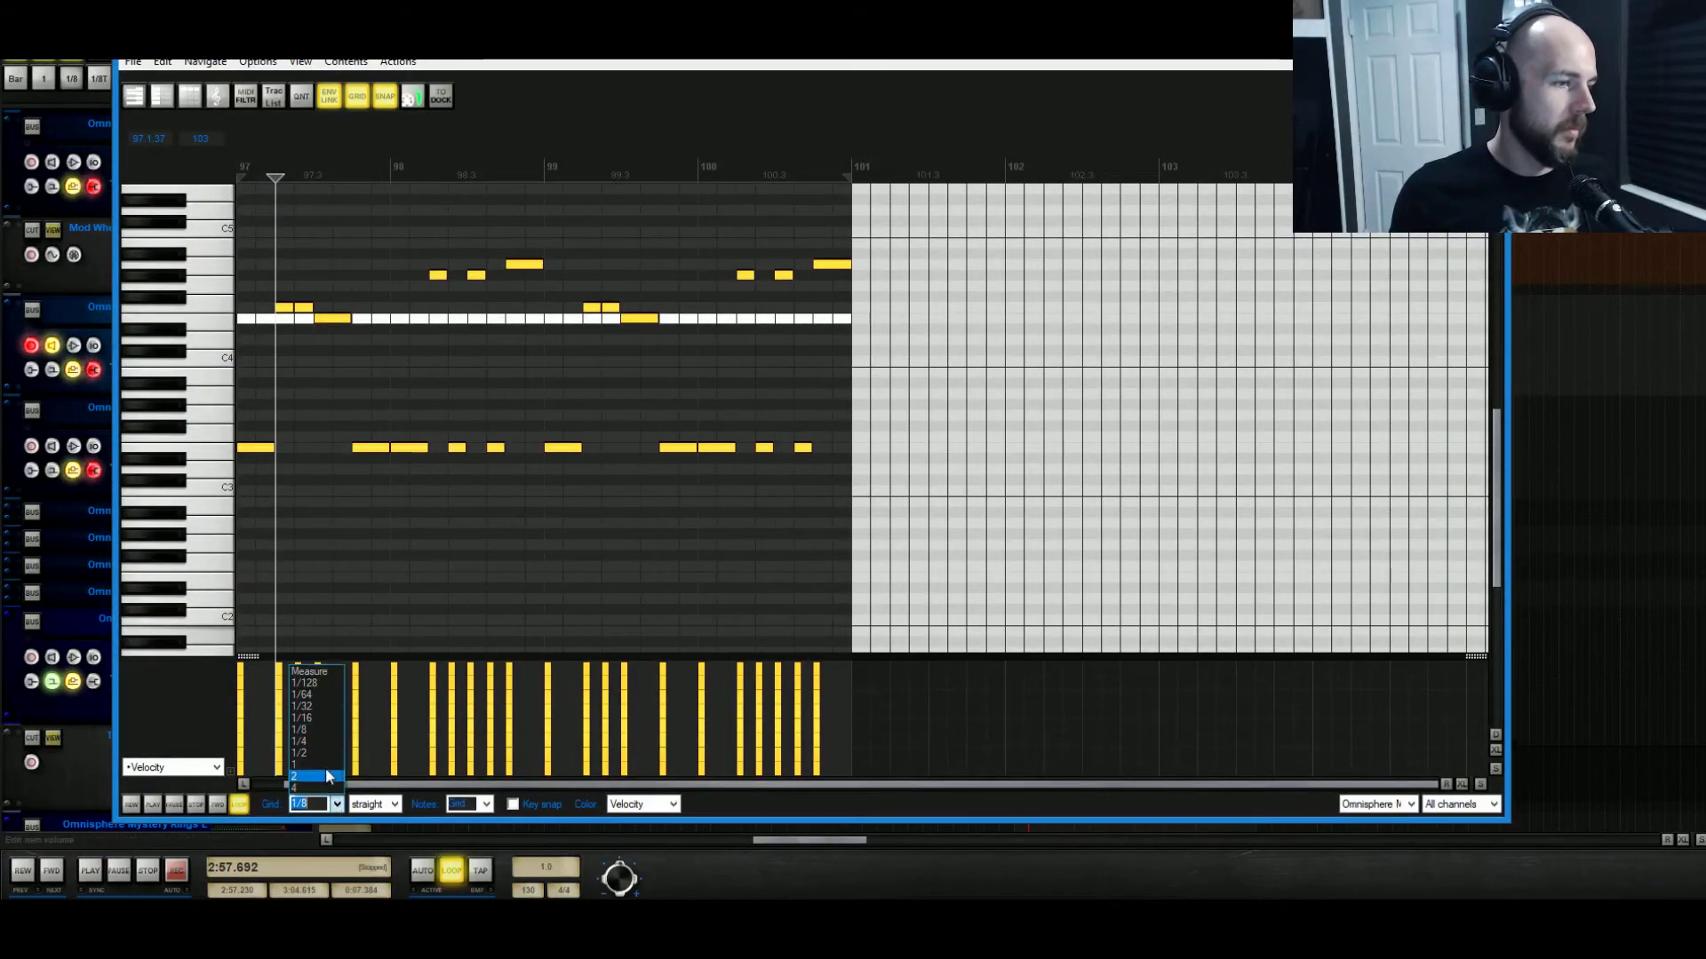
{"action": "left_click", "coordinate": [322, 719]}
{"action": "left_click_drag", "start_coordinate": [309, 309], "coordinate": [300, 309]}
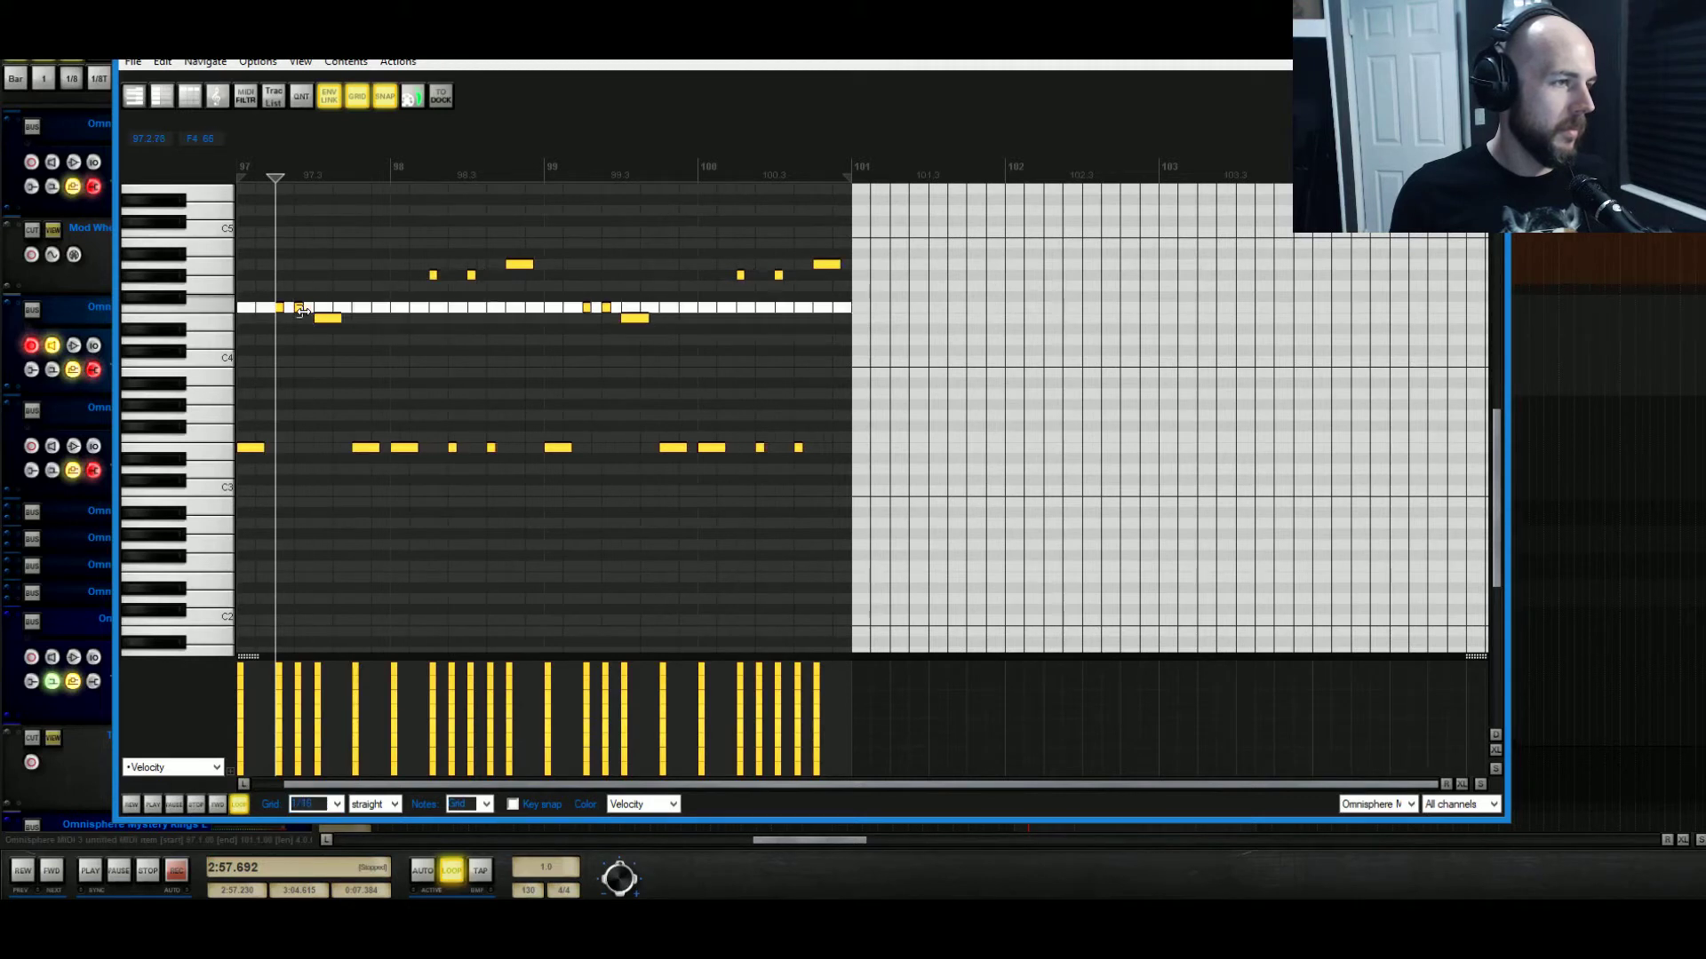
{"action": "key", "text": "space"}
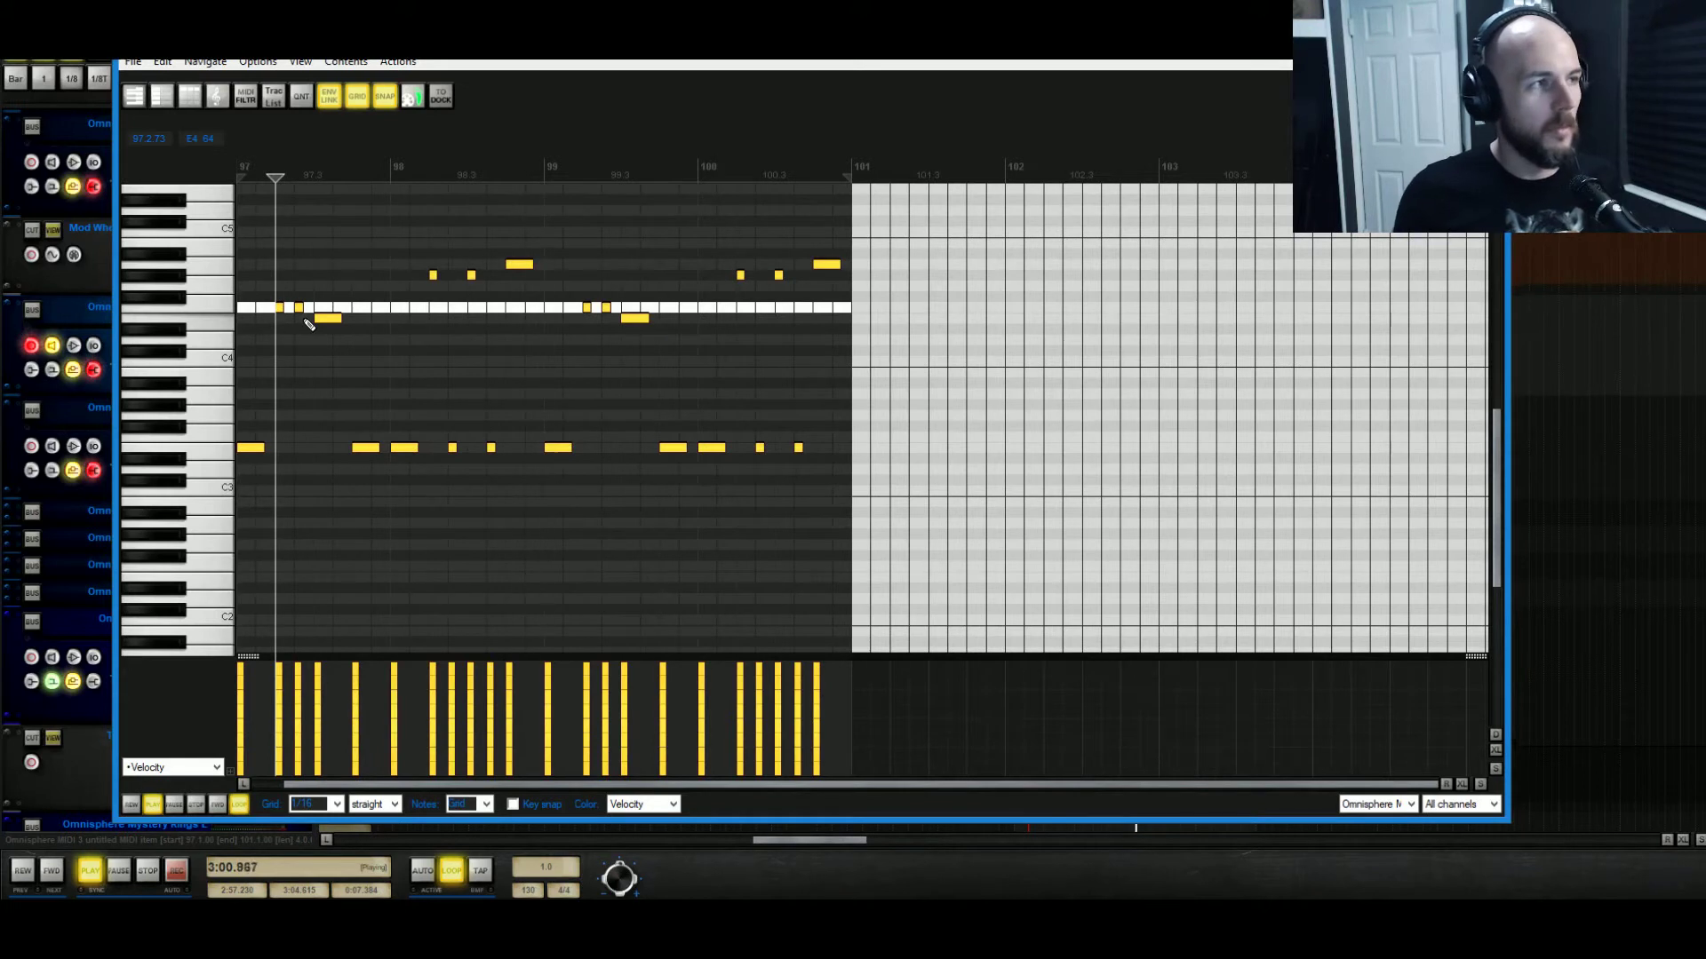
{"action": "key", "text": "space"}
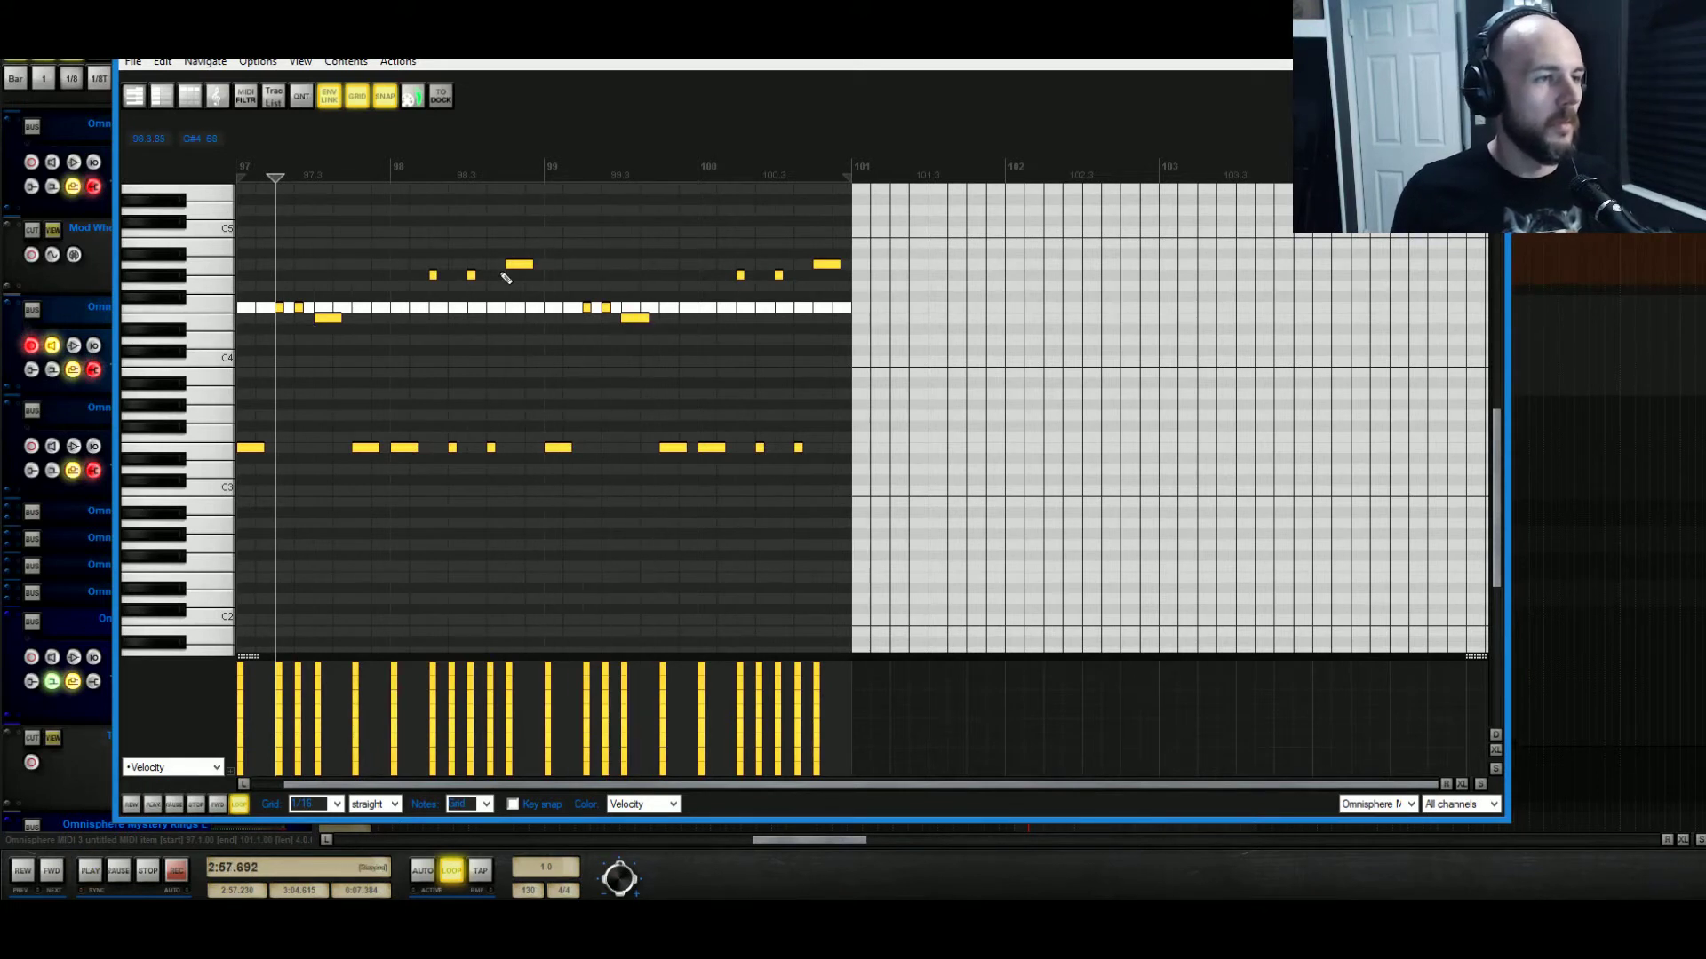
Shorten the note at bar 98.4 and add high F#4 notes around bar 99.1.
{"action": "left_click_drag", "start_coordinate": [531, 265], "coordinate": [511, 282]}
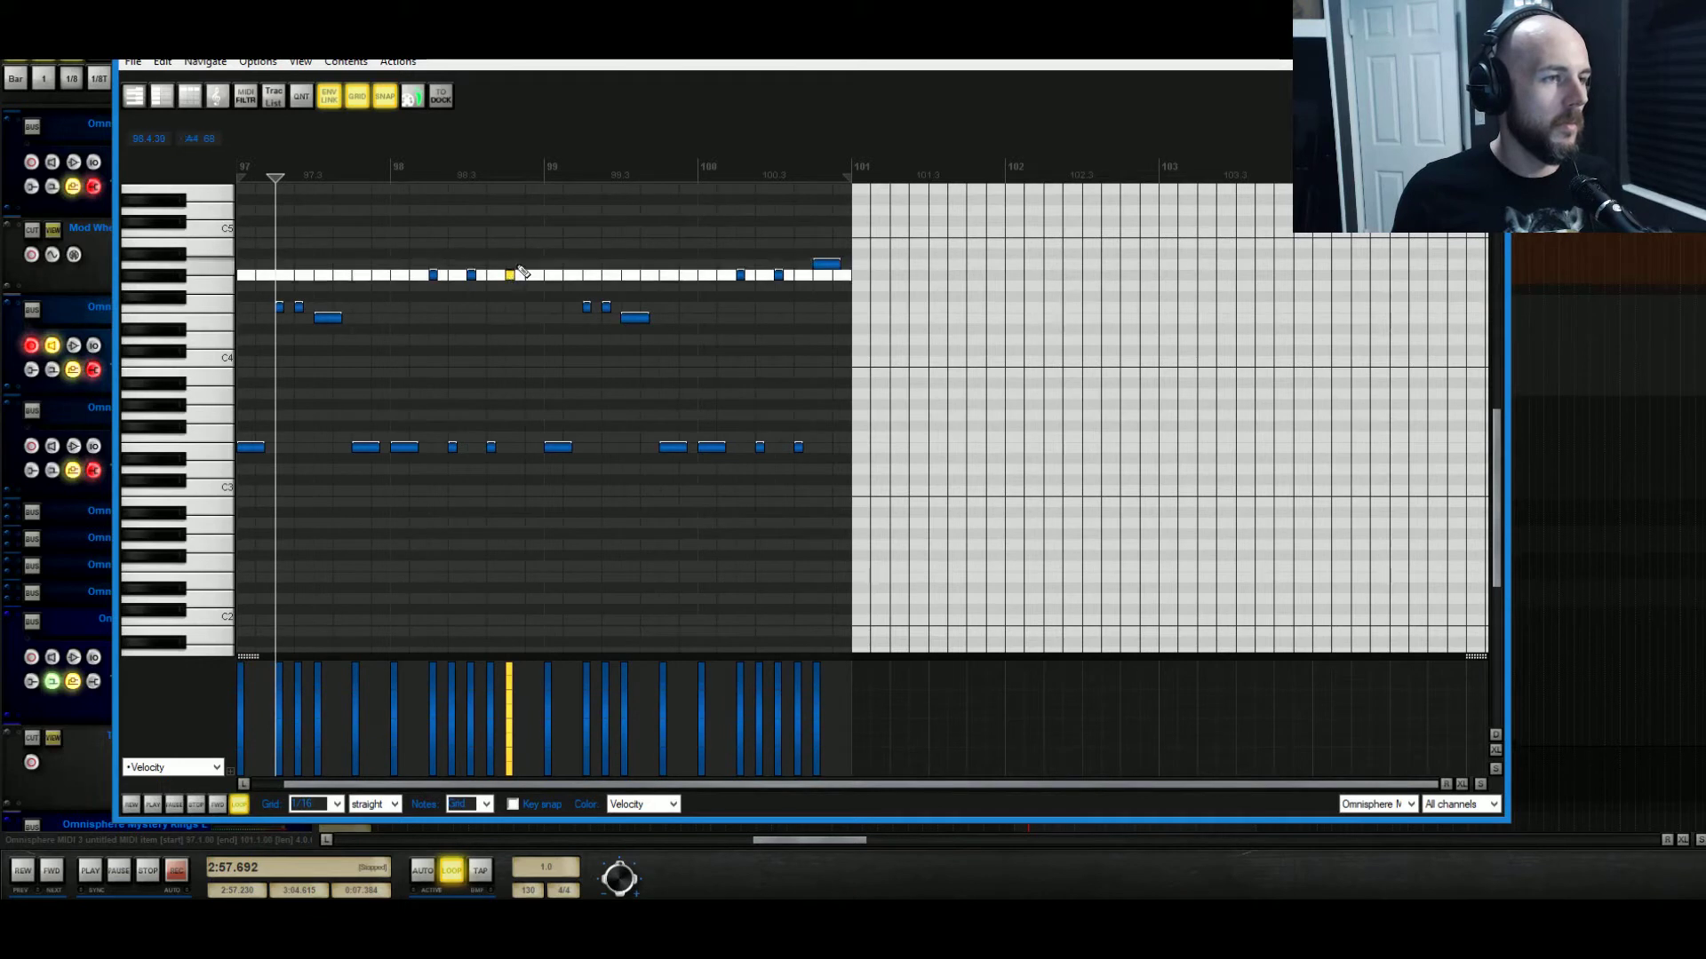
{"action": "left_click", "coordinate": [525, 264]}
{"action": "key", "text": "space"}
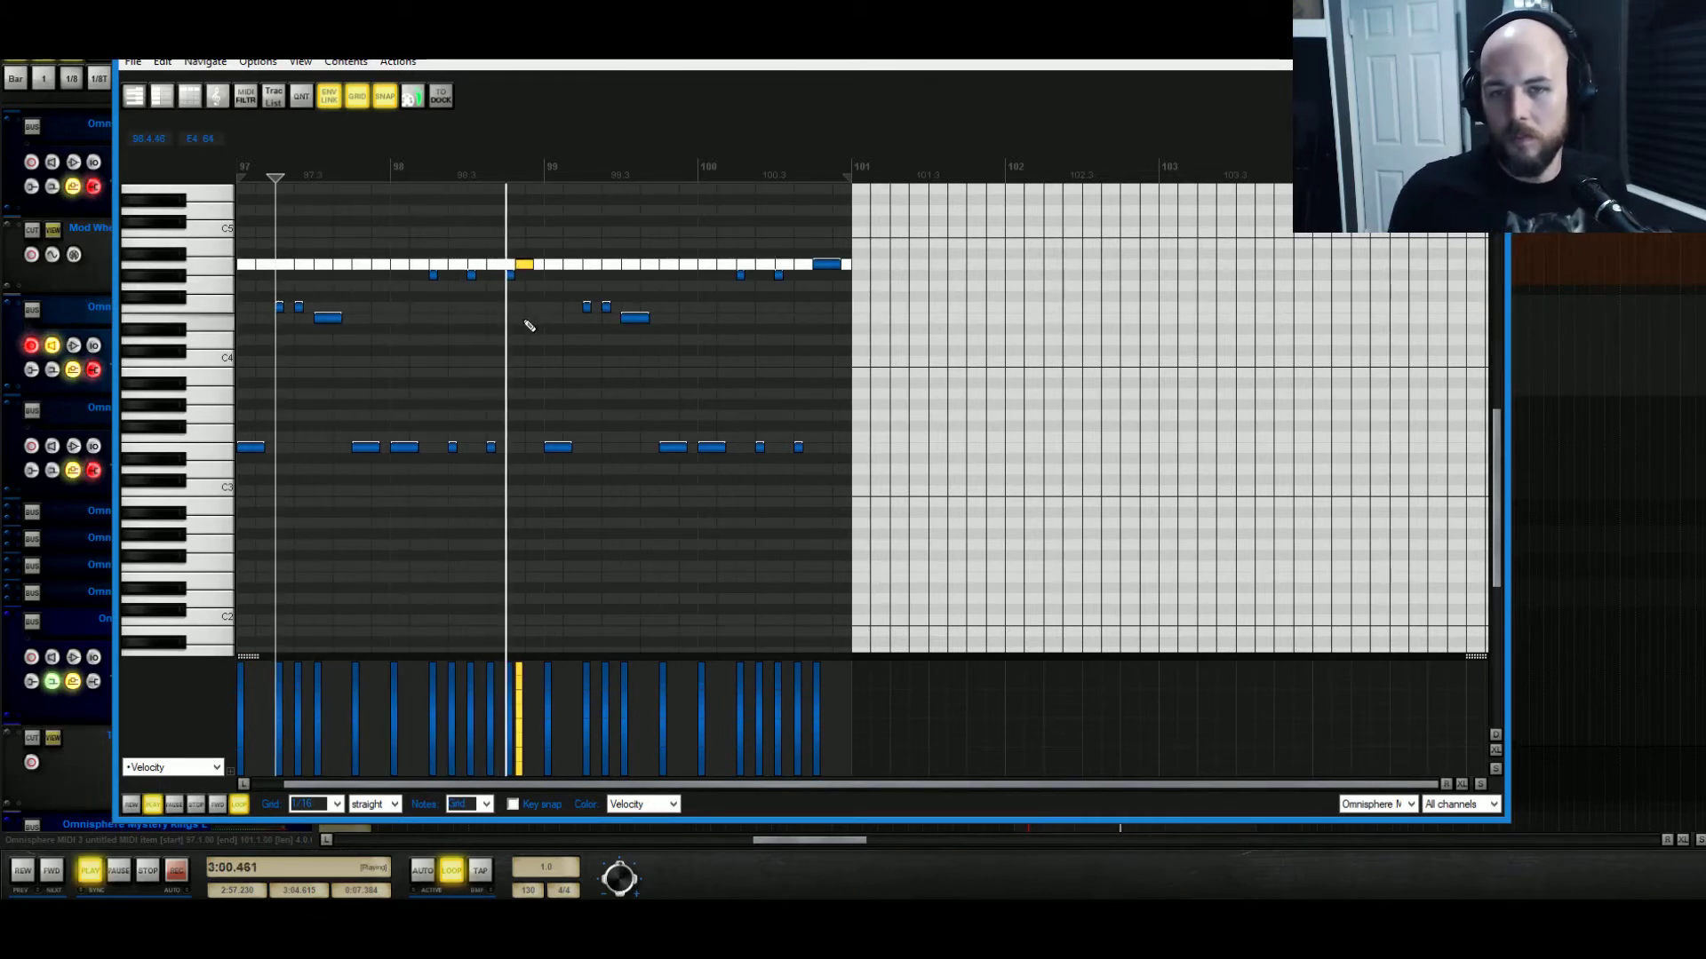
{"action": "key", "text": "space"}
{"action": "left_click_drag", "start_coordinate": [525, 270], "coordinate": [533, 270]}
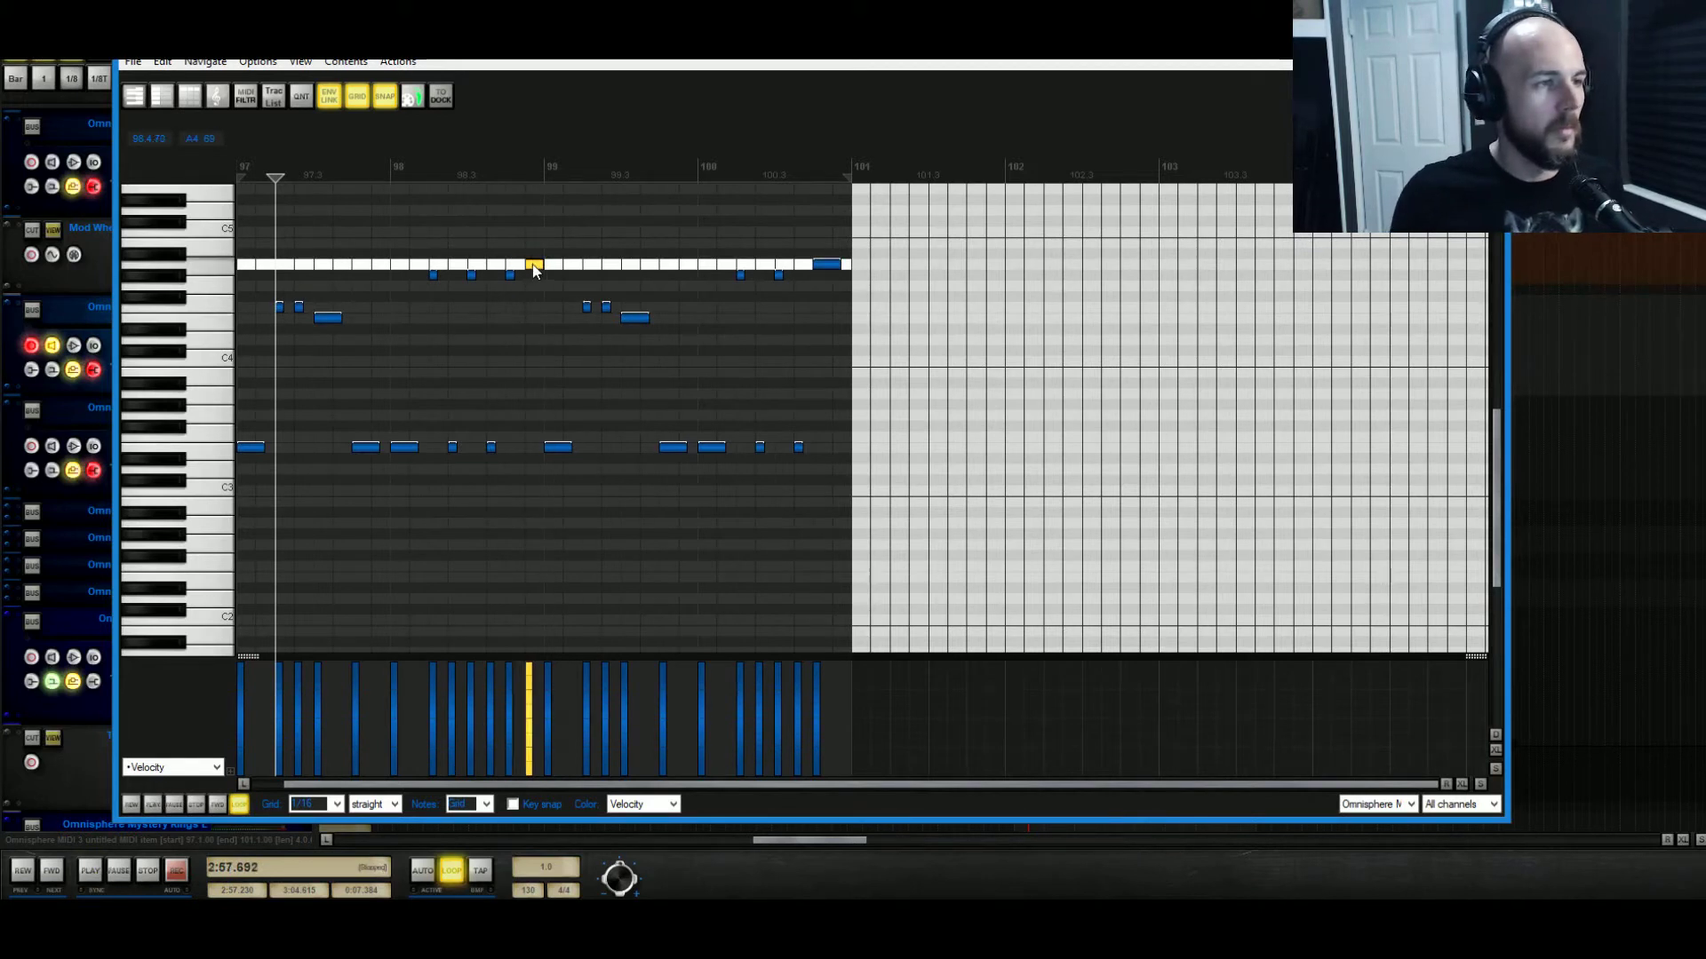
{"action": "left_click", "coordinate": [514, 274]}
{"action": "key", "text": "space"}
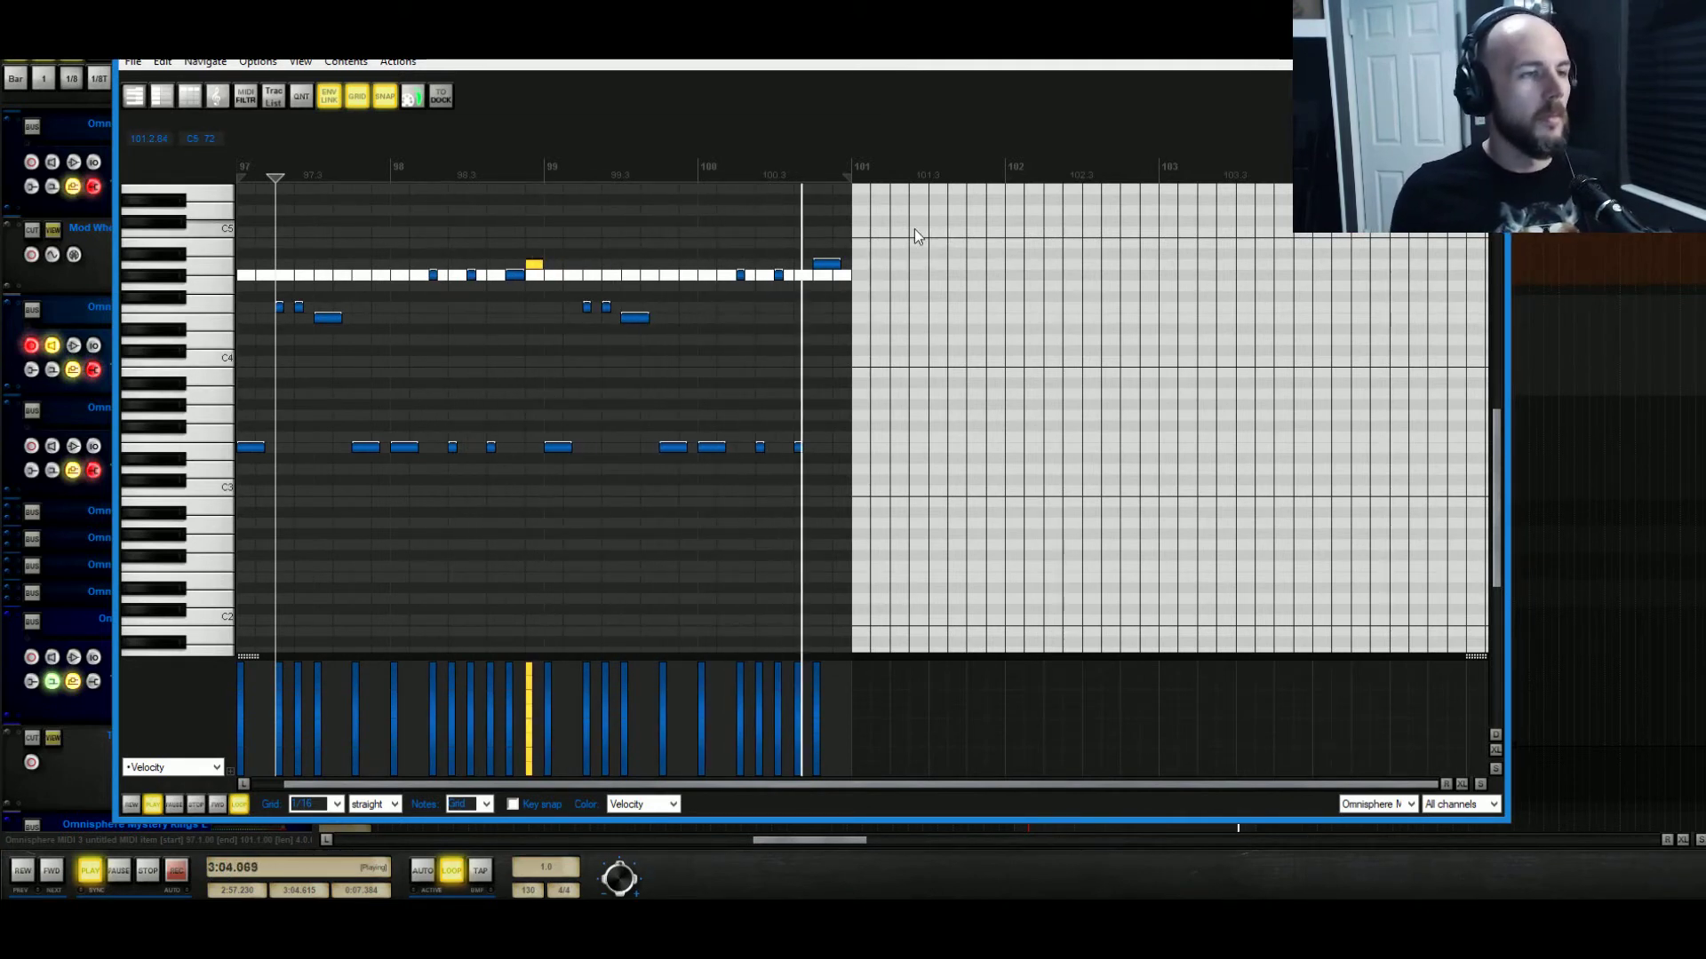
{"action": "key", "text": "space"}
Replace the second half with a copy of the first twelve notes, transposing some by -2 and +1 semitones.
{"action": "left_click_drag", "start_coordinate": [914, 230], "coordinate": [562, 479]}
{"action": "key", "text": "Delete"}
{"action": "left_click_drag", "start_coordinate": [613, 214], "coordinate": [560, 449]}
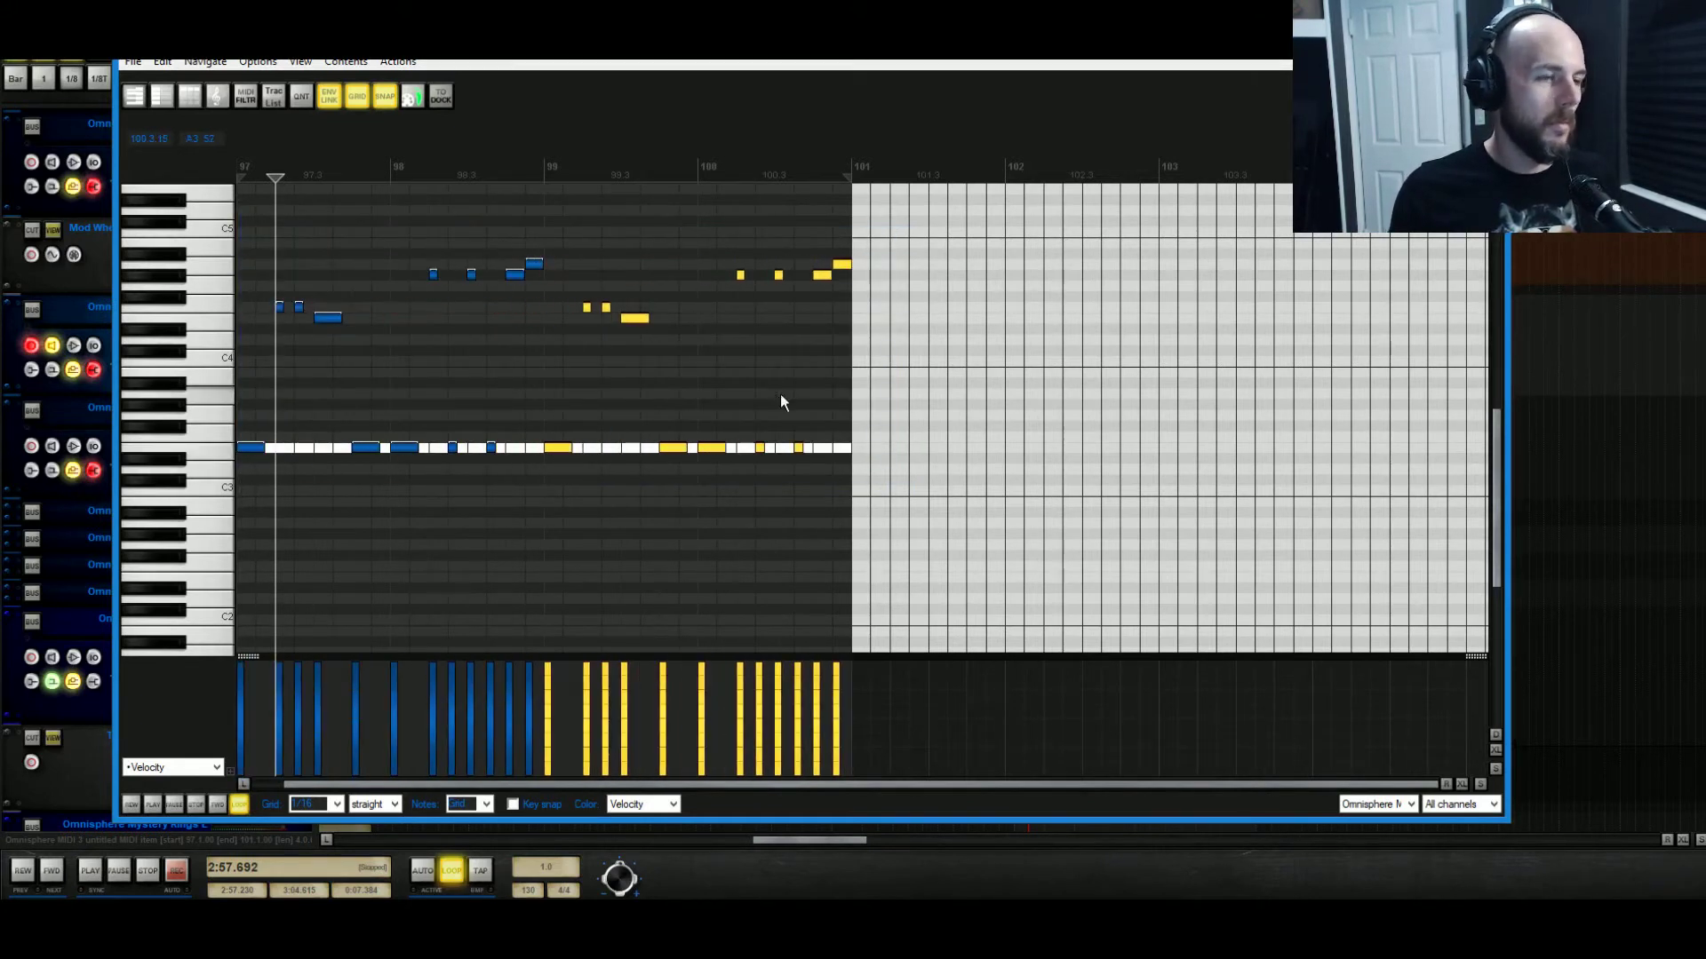
{"action": "left_click_drag", "start_coordinate": [781, 396], "coordinate": [561, 476]}
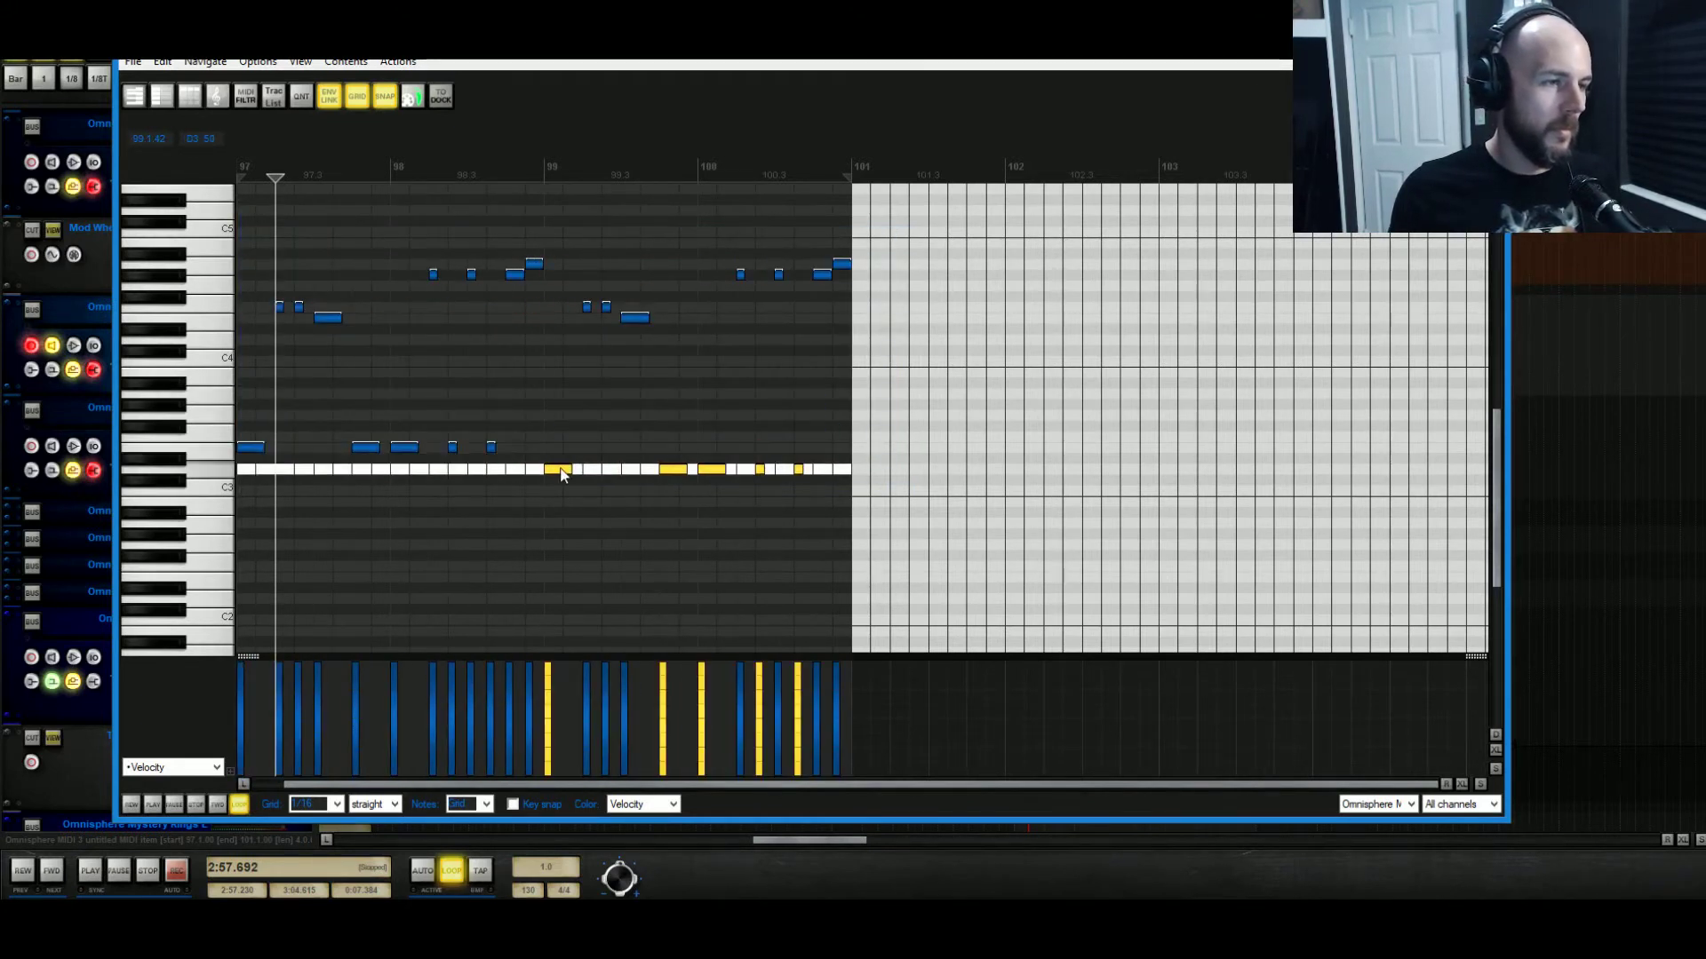
{"action": "left_click", "coordinate": [585, 307]}
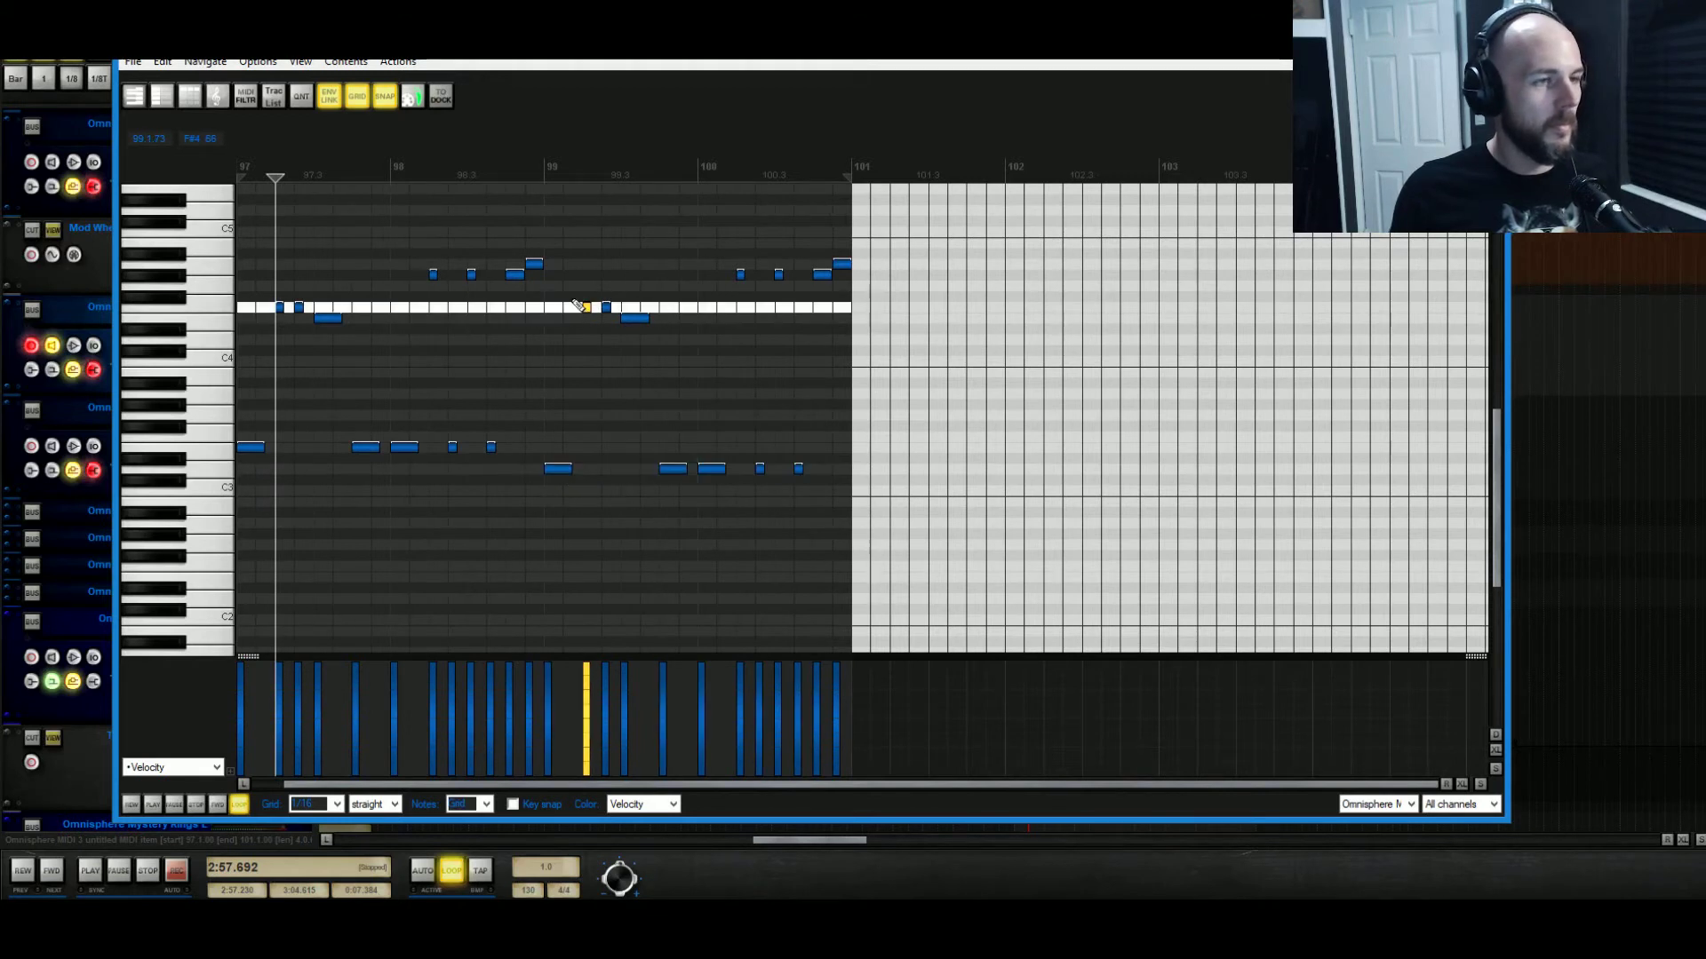
{"action": "left_click_drag", "start_coordinate": [624, 326], "coordinate": [589, 318]}
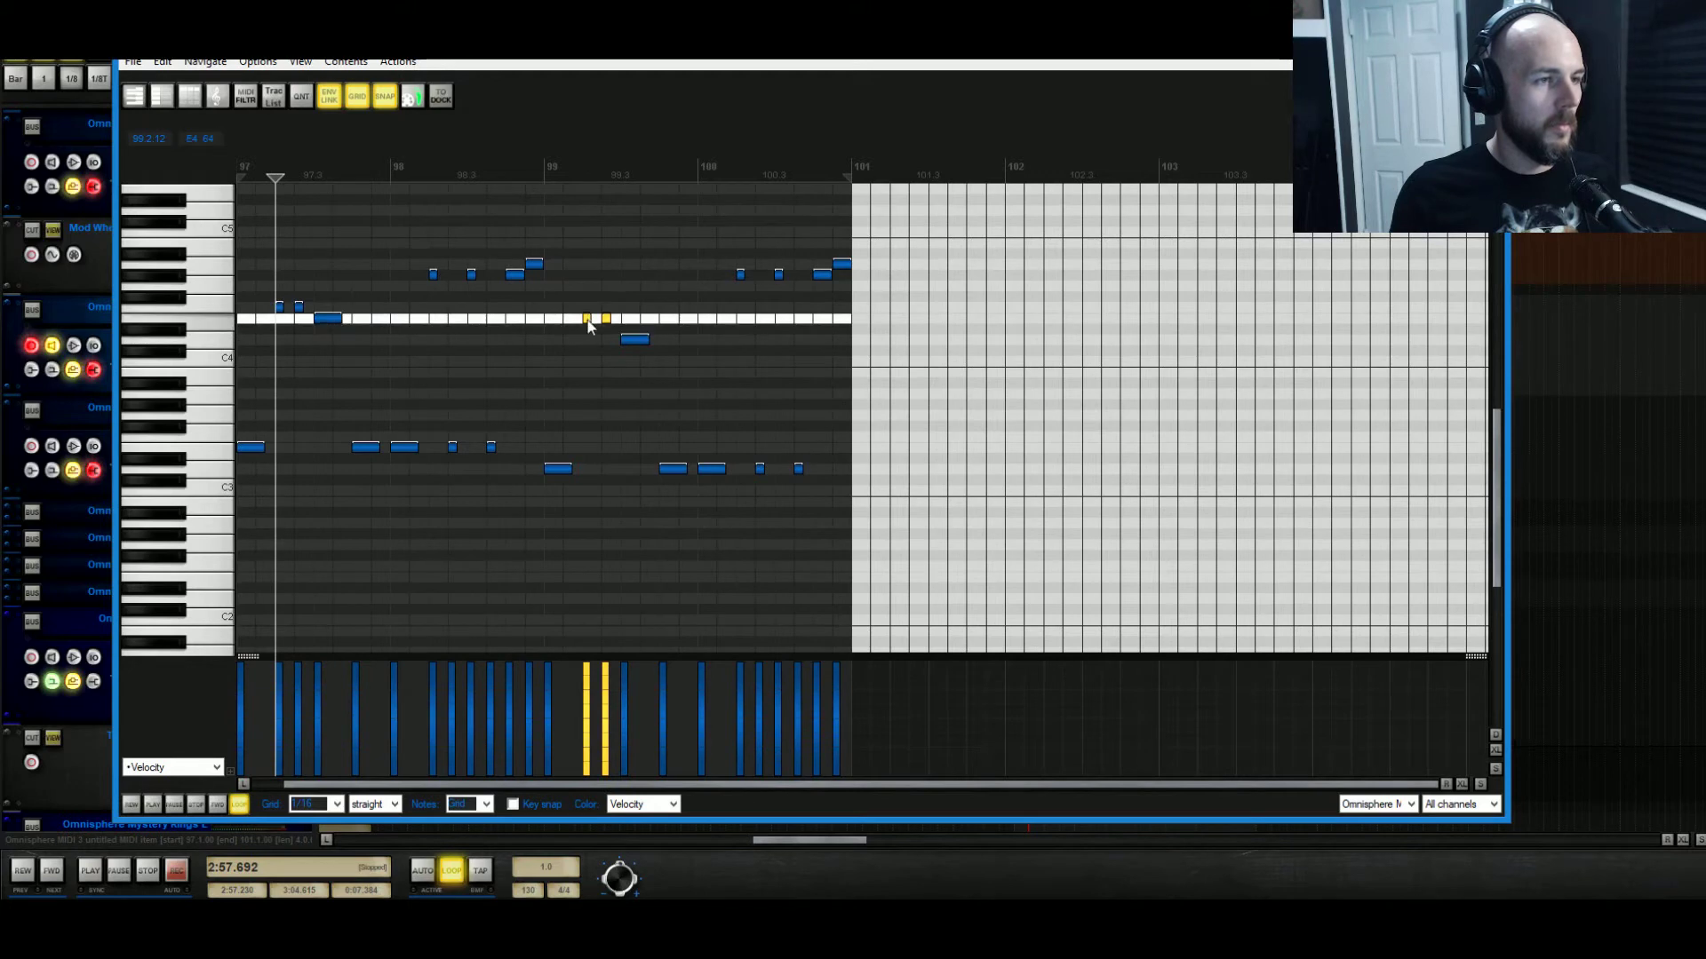
{"action": "left_click_drag", "start_coordinate": [713, 242], "coordinate": [935, 277]}
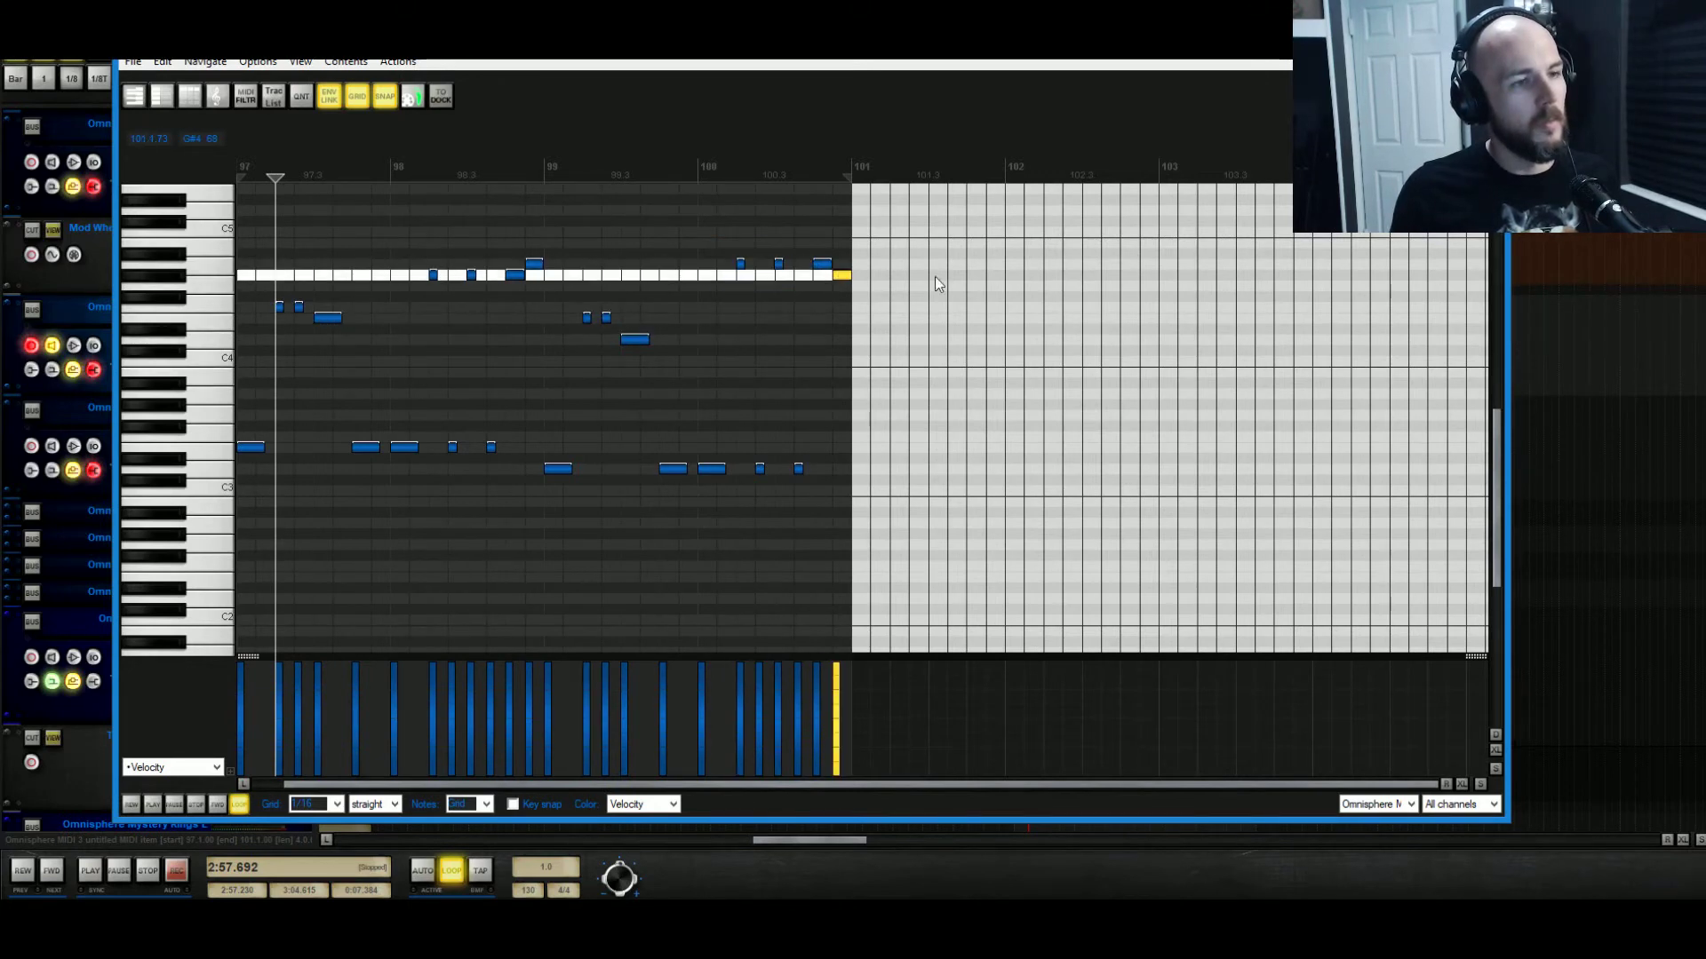
{"action": "key", "text": "Escape"}
{"action": "left_click", "coordinate": [1008, 278]}
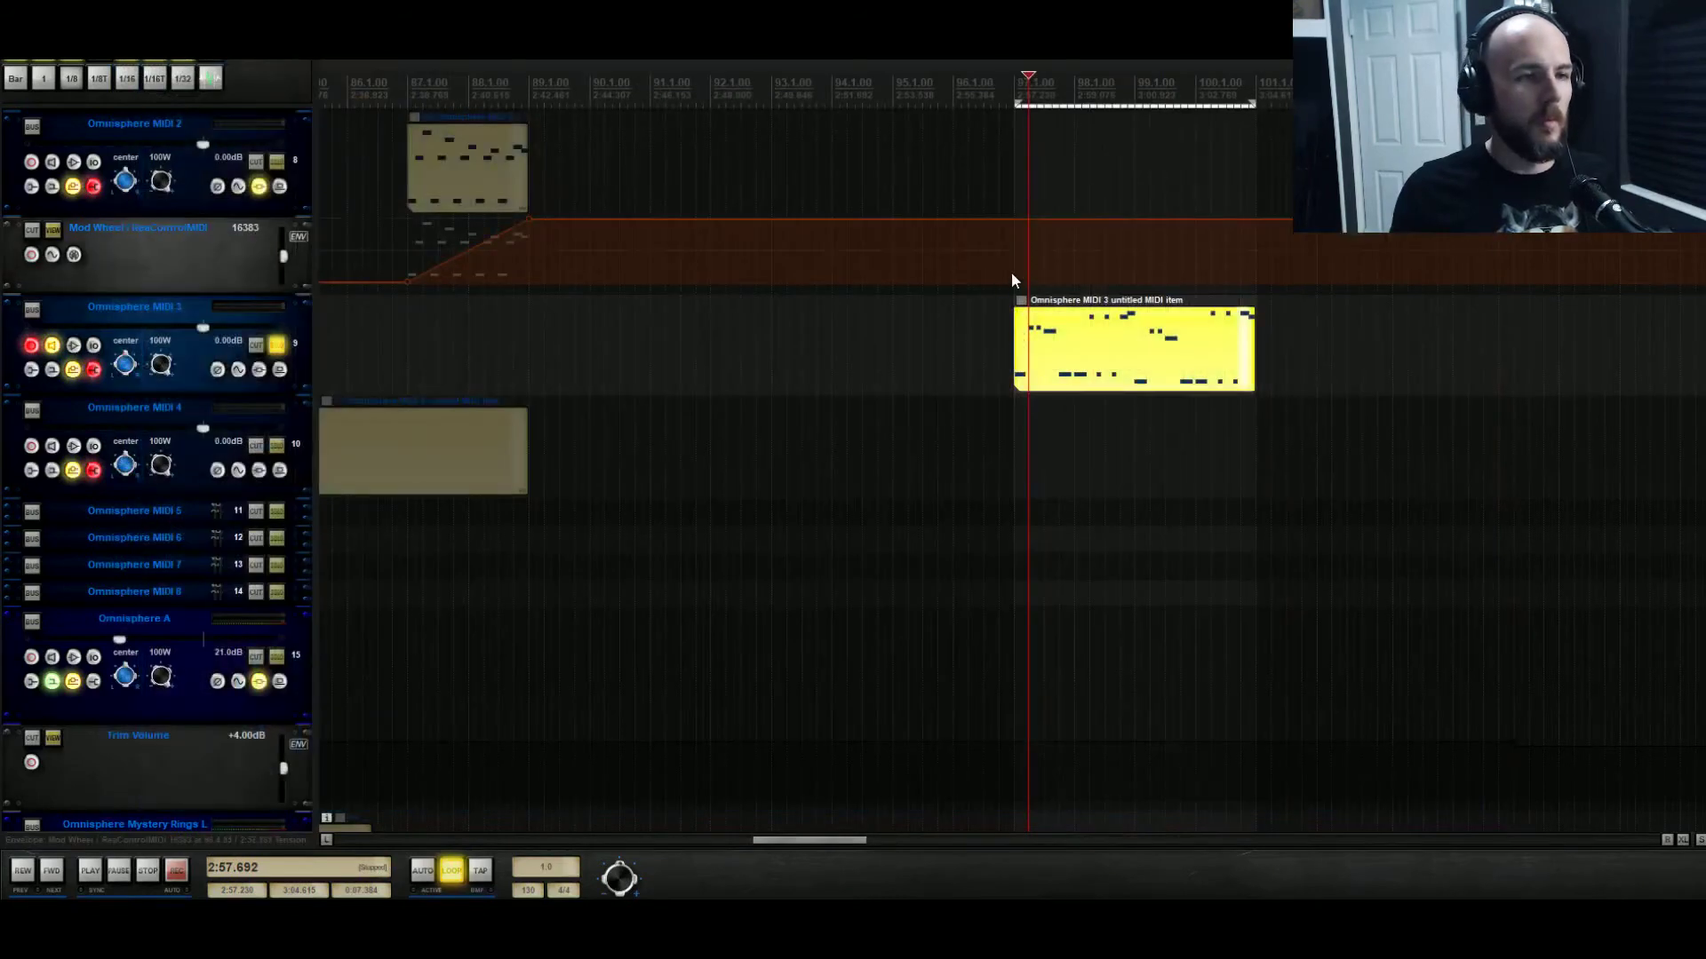
Raise the two short notes near bar 99.3 from G4 to G#4, auditioning from bar 97.
{"action": "key", "text": "space"}
{"action": "scroll", "coordinate": [537, 593], "scroll_direction": "down", "scroll_amount": 3}
{"action": "scroll", "coordinate": [537, 593], "scroll_direction": "down", "scroll_amount": 3}
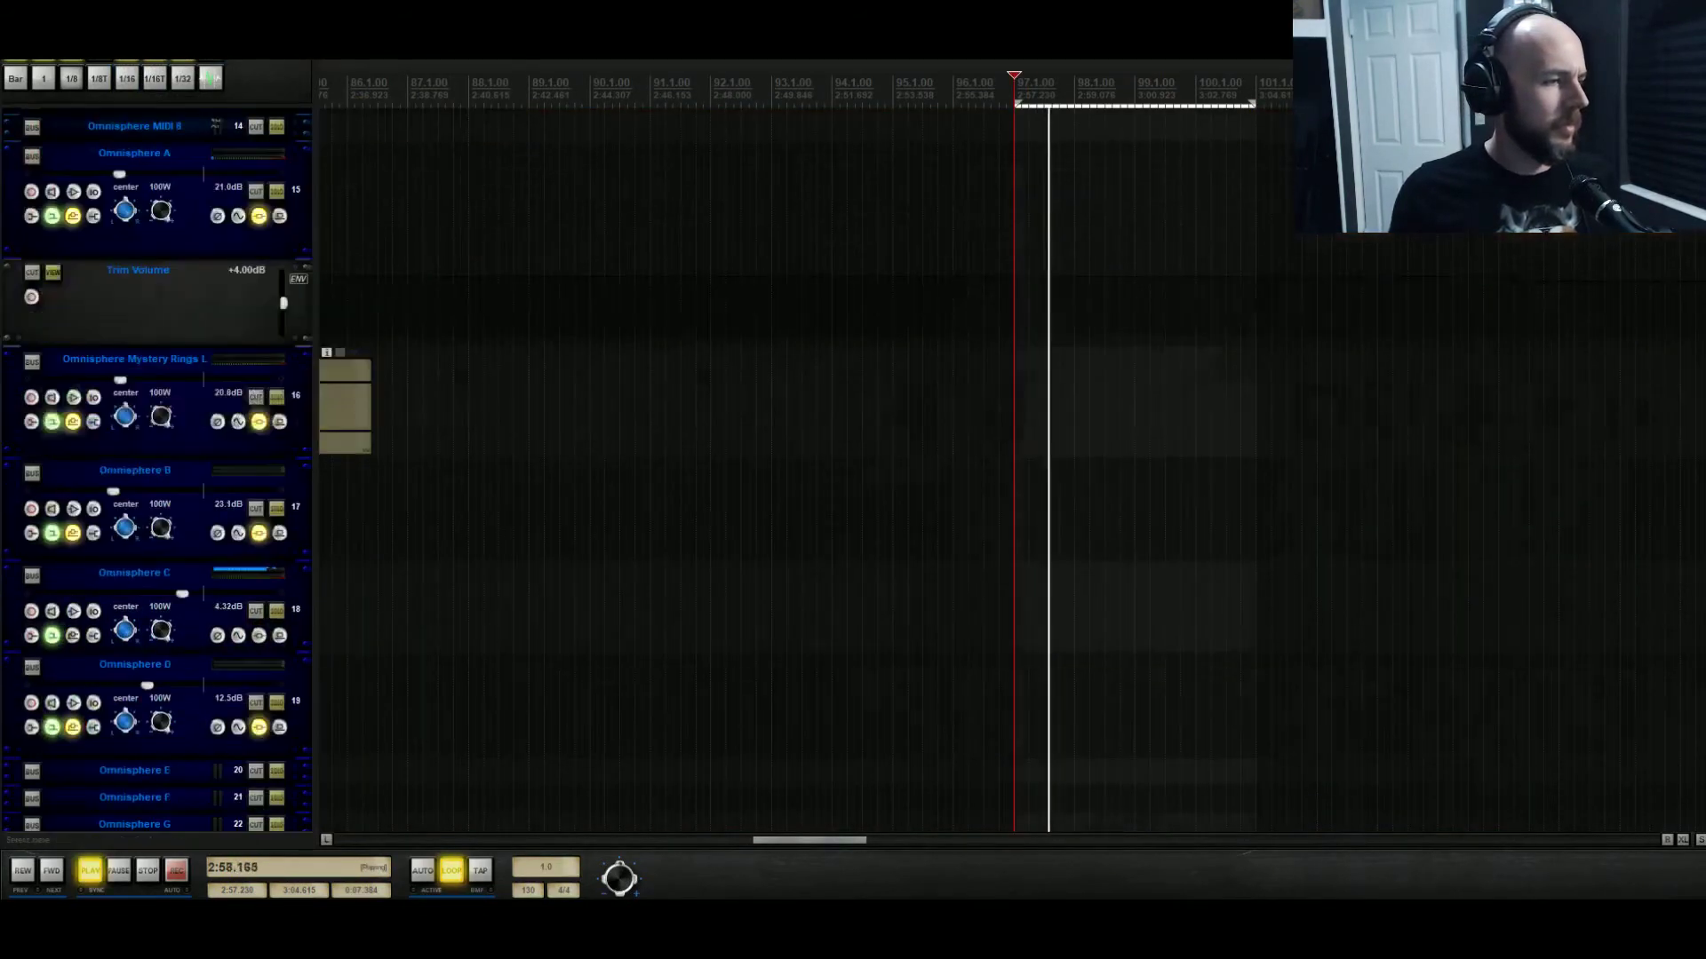
{"action": "scroll", "coordinate": [495, 573], "scroll_direction": "up", "scroll_amount": 3}
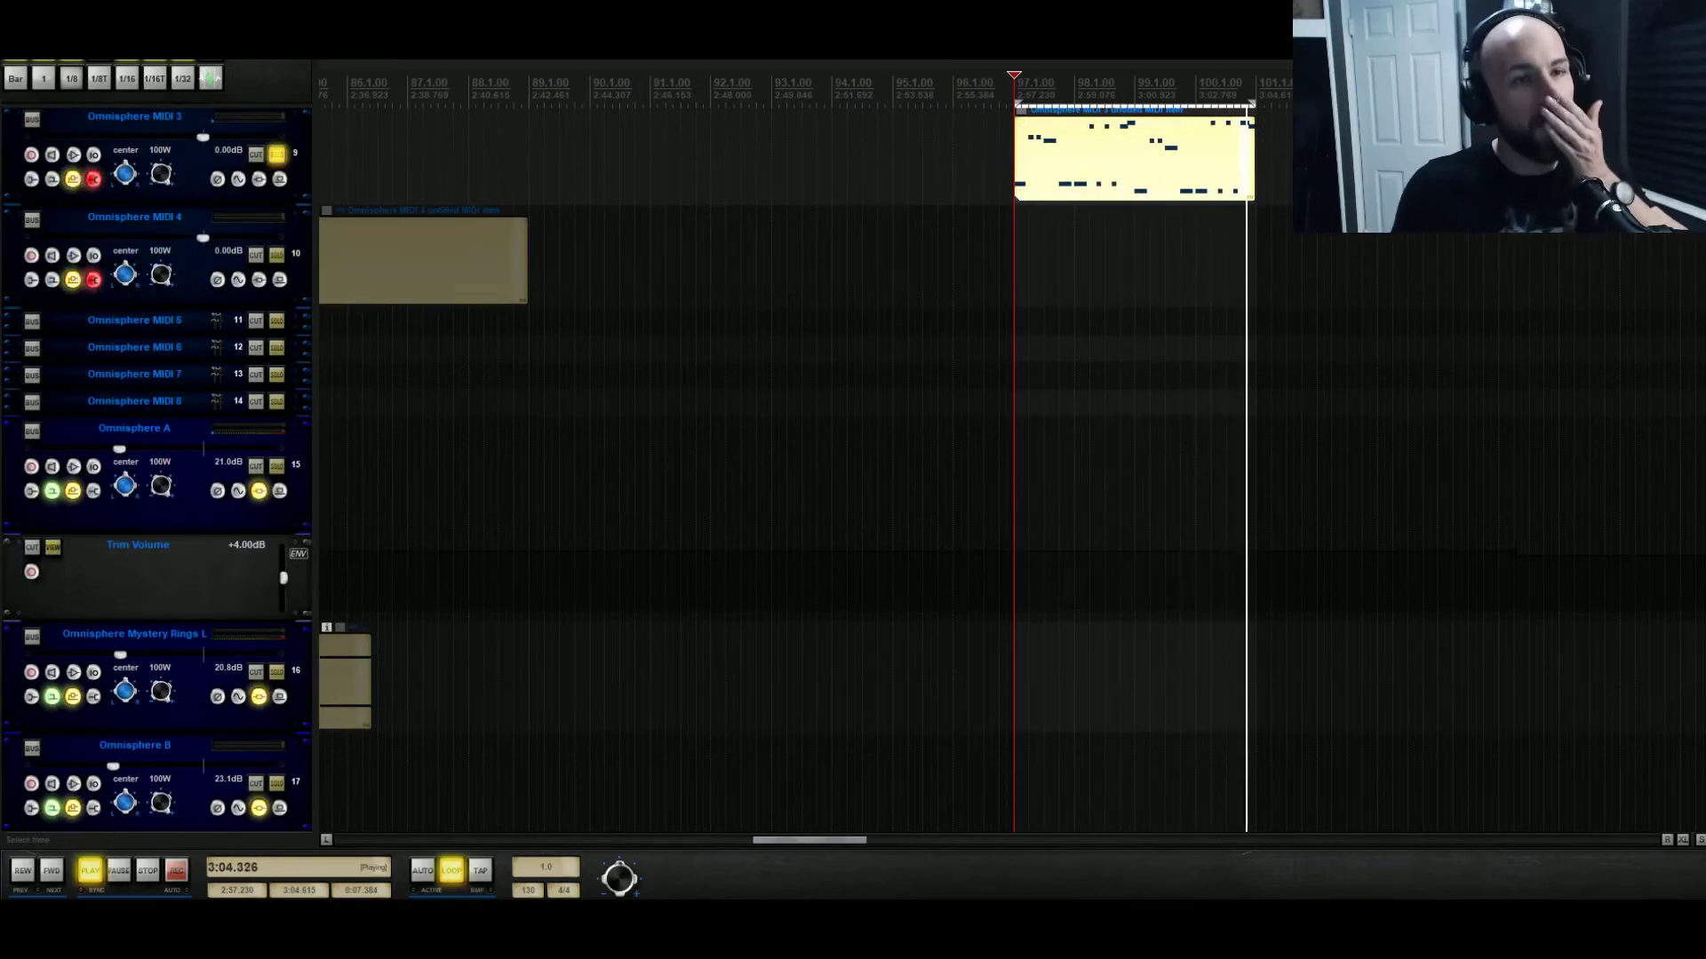
{"action": "double_click", "coordinate": [1114, 140]}
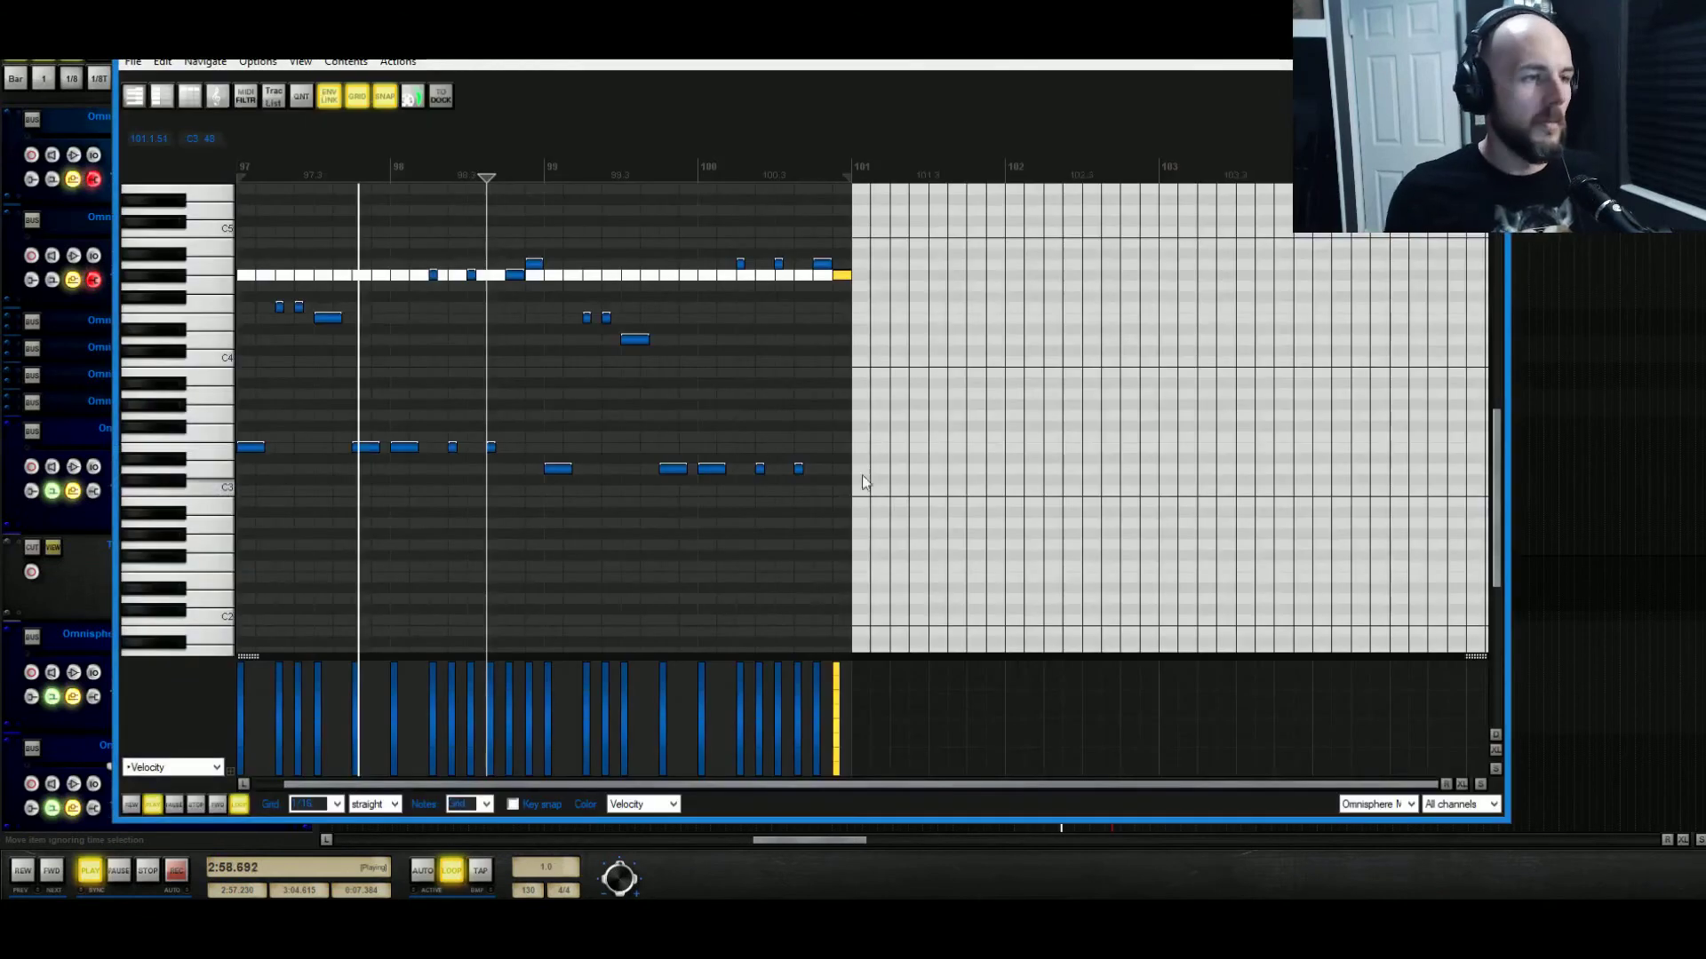
{"action": "key", "text": "space"}
{"action": "mouse_move", "coordinate": [578, 291]}
{"action": "left_mouse_down"}
{"action": "mouse_move", "coordinate": [673, 359]}
{"action": "mouse_move", "coordinate": [634, 345]}
{"action": "mouse_move", "coordinate": [634, 314]}
{"action": "mouse_move", "coordinate": [593, 280]}
{"action": "left_mouse_up"}
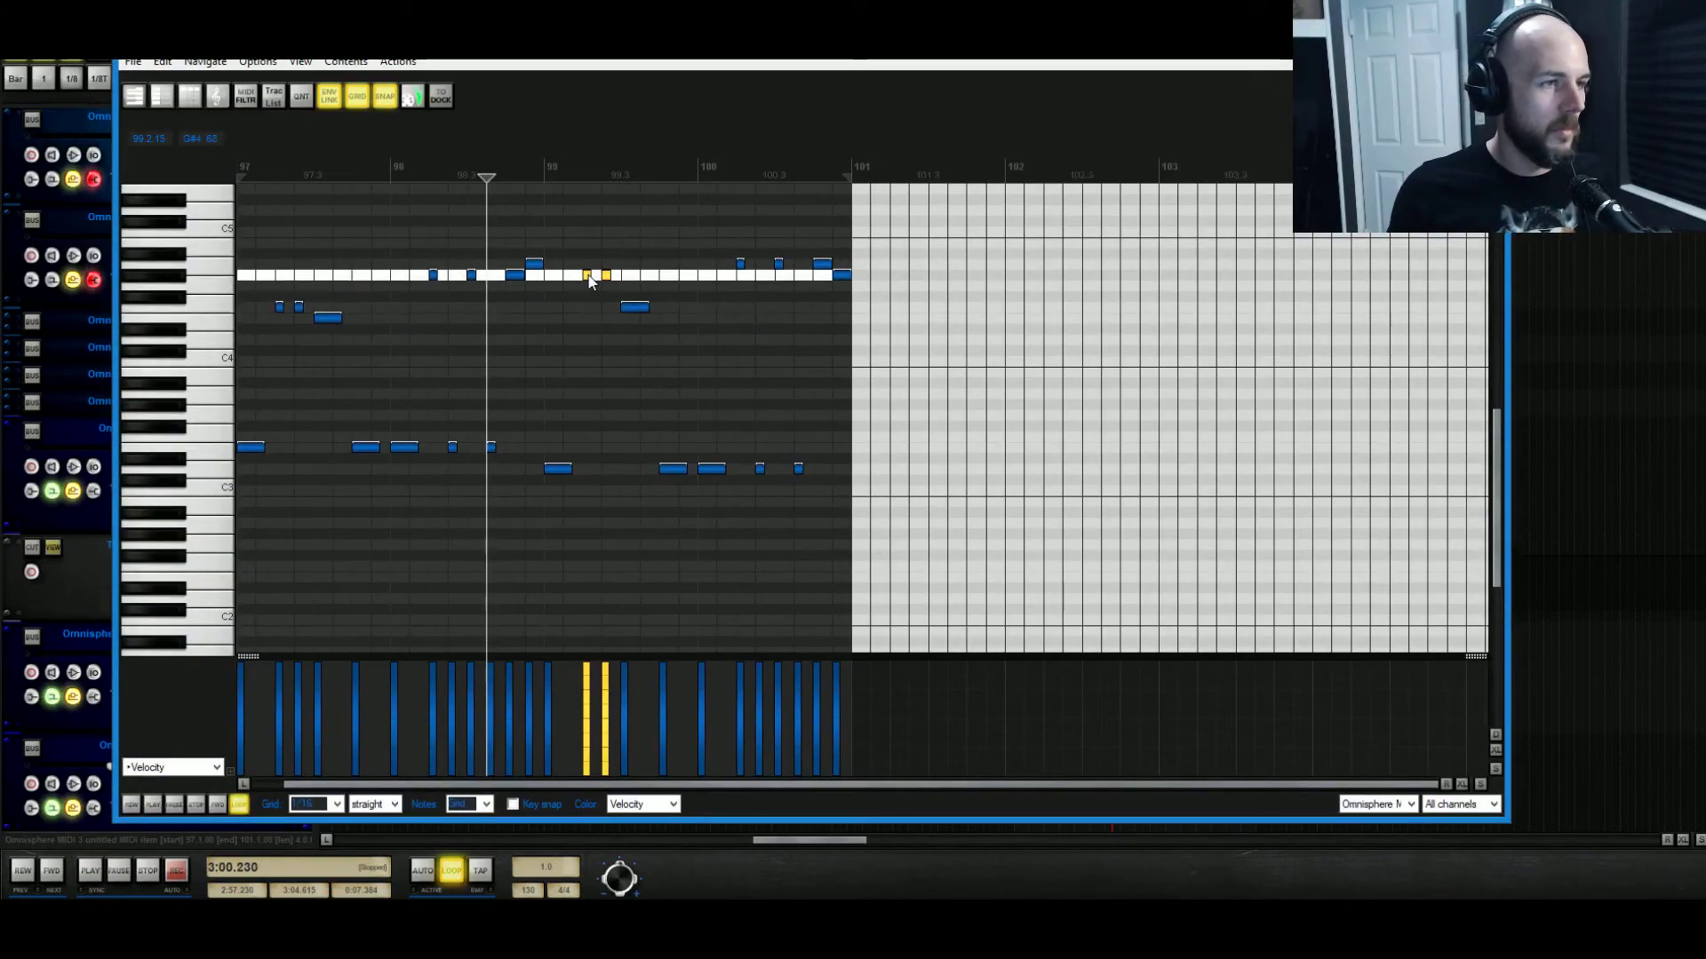
{"action": "key", "text": "space"}
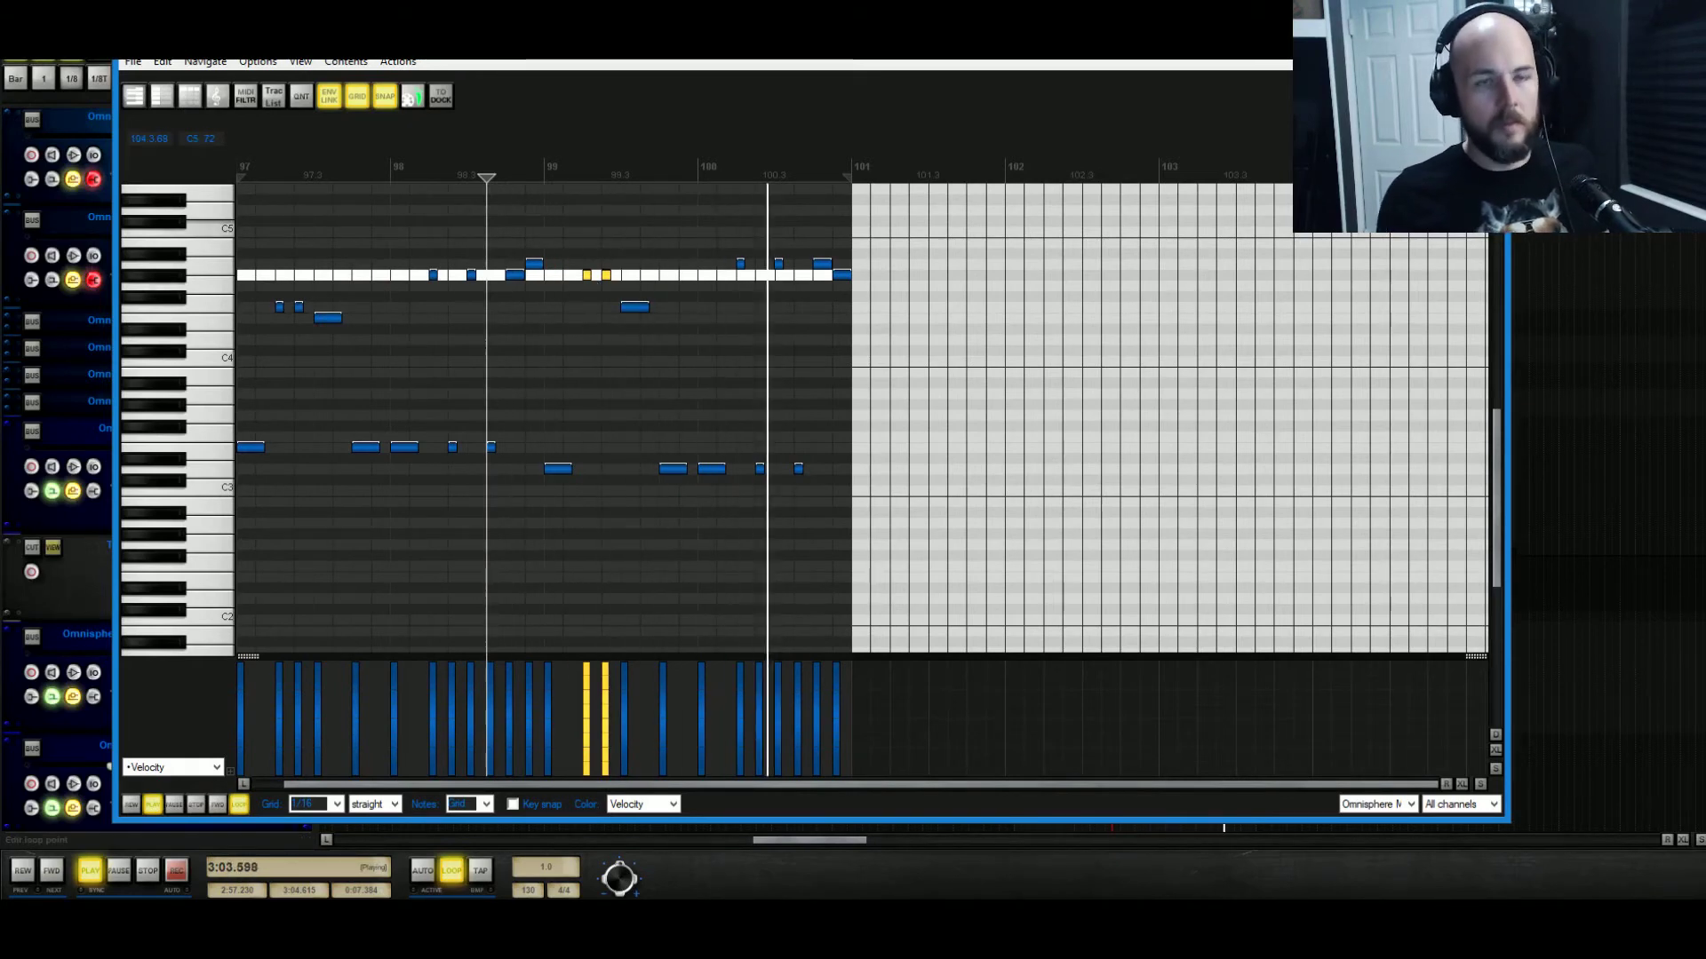
{"action": "left_click", "coordinate": [1489, 43]}
{"action": "key", "text": "space"}
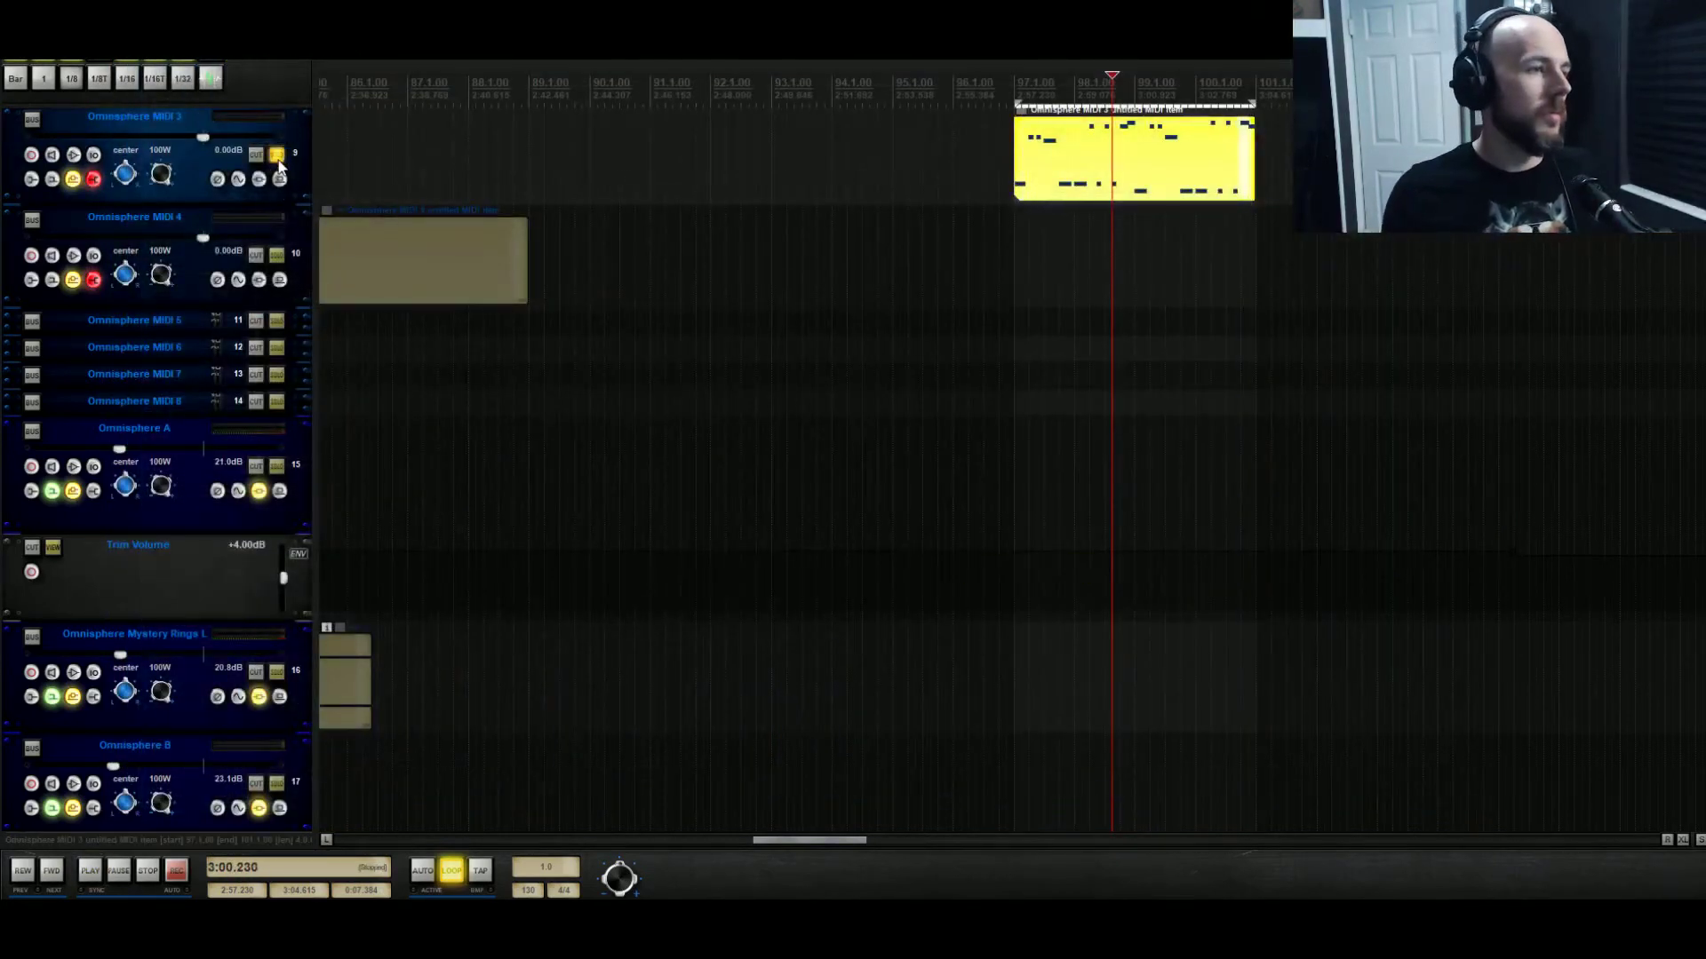
Mute vocal tracks 82 and 83 and audition the mix from the loop start.
{"action": "left_click", "coordinate": [1014, 87]}
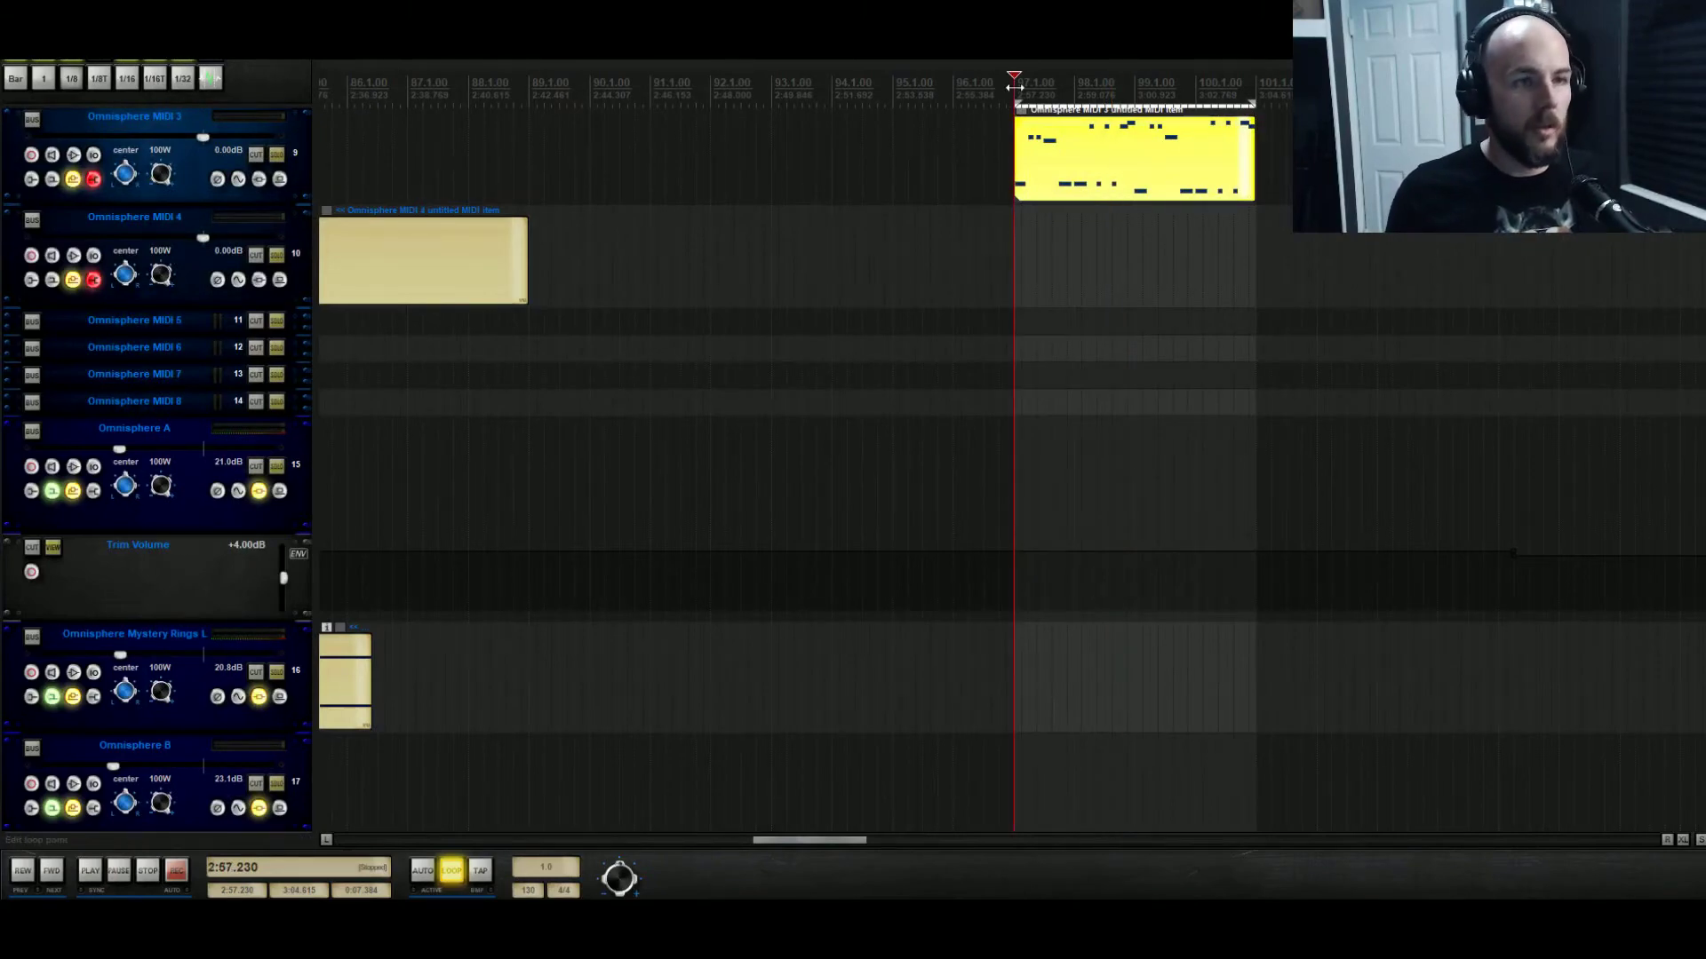
{"action": "left_click_drag", "start_coordinate": [1694, 208], "coordinate": [1689, 823]}
{"action": "scroll", "coordinate": [847, 579], "scroll_direction": "up", "scroll_amount": 5}
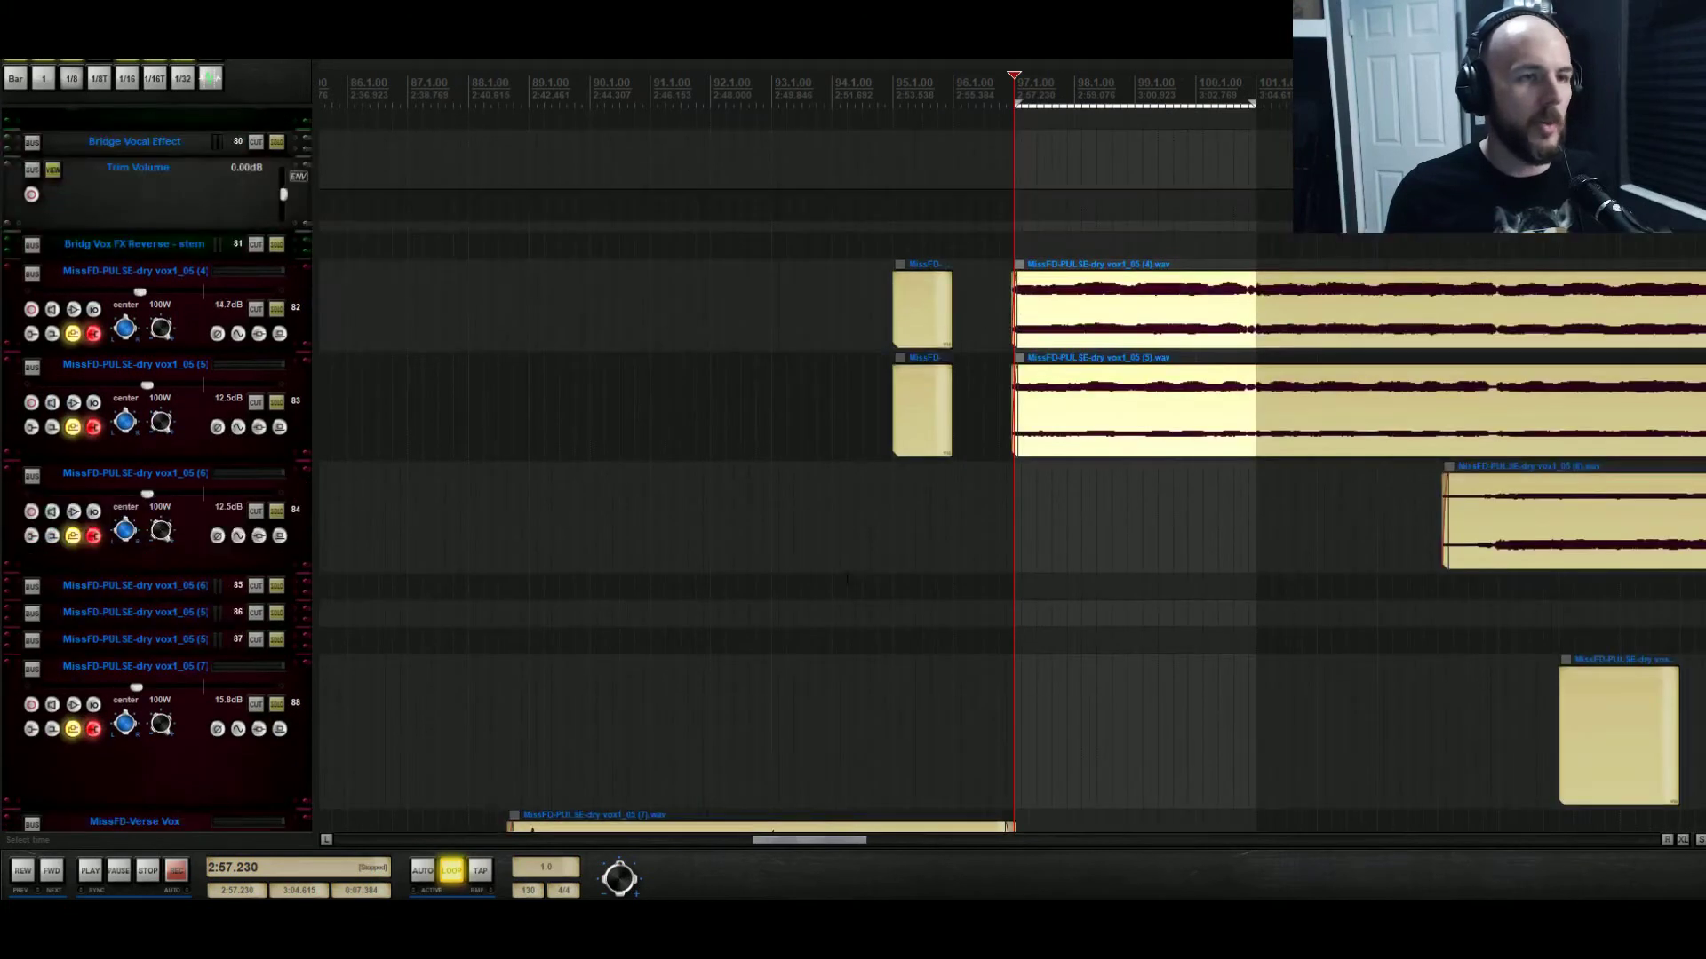
{"action": "left_click", "coordinate": [255, 312]}
{"action": "left_click", "coordinate": [256, 403]}
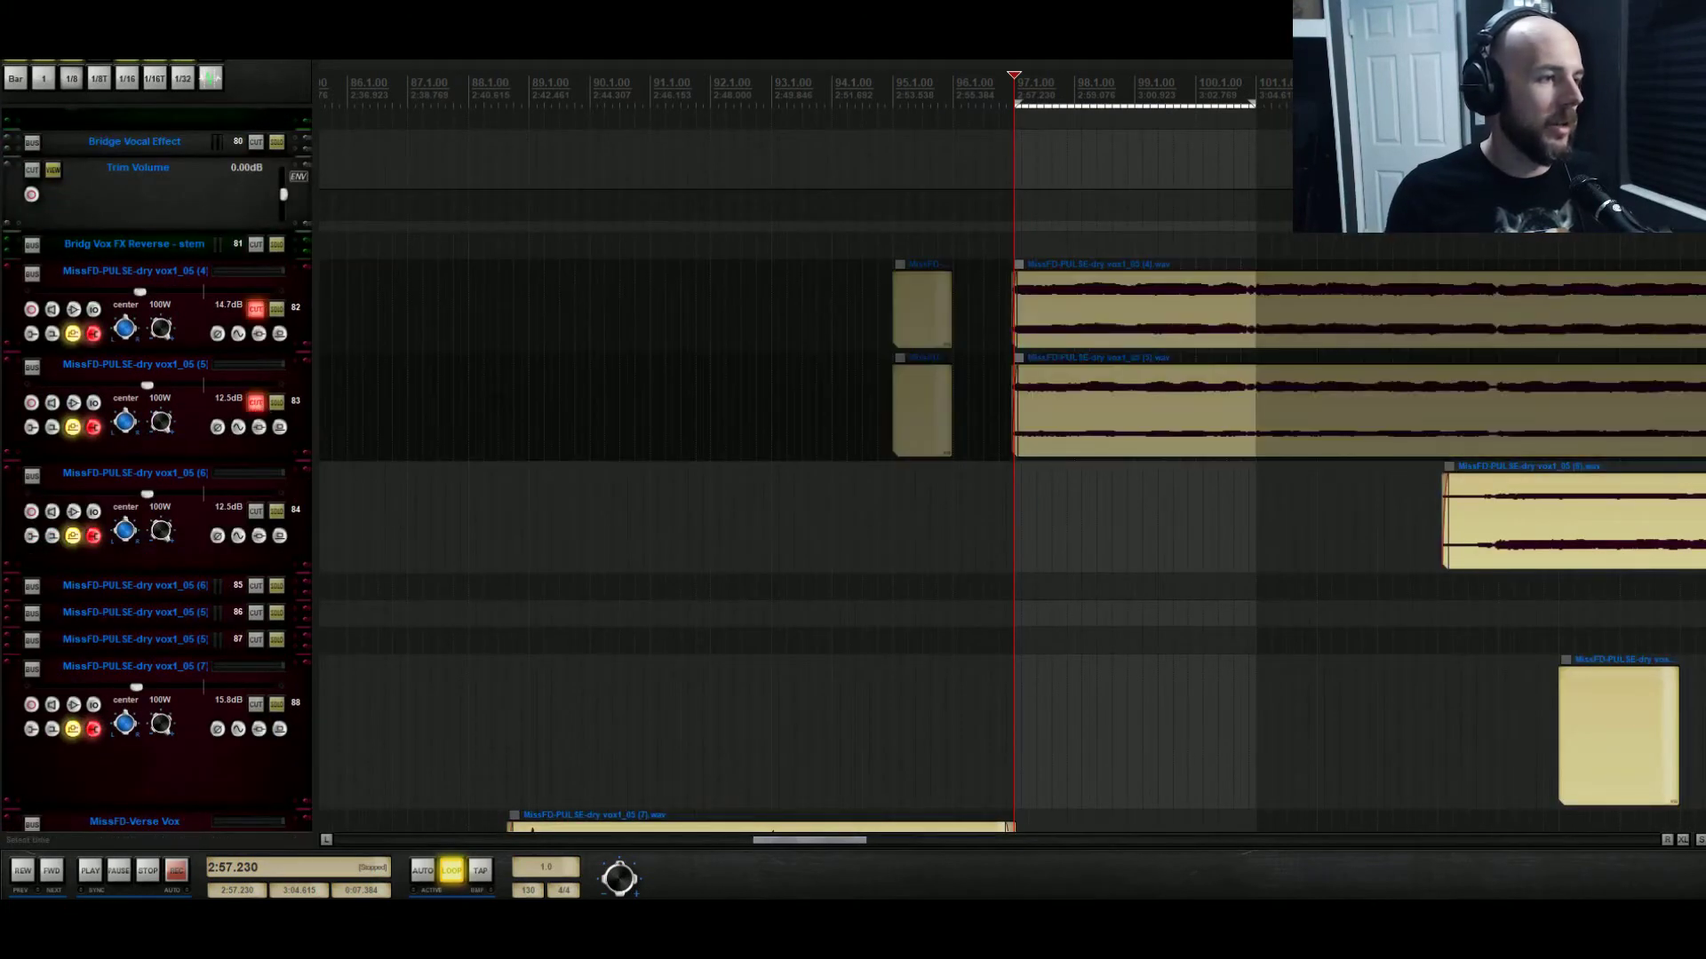
{"action": "key", "text": "space"}
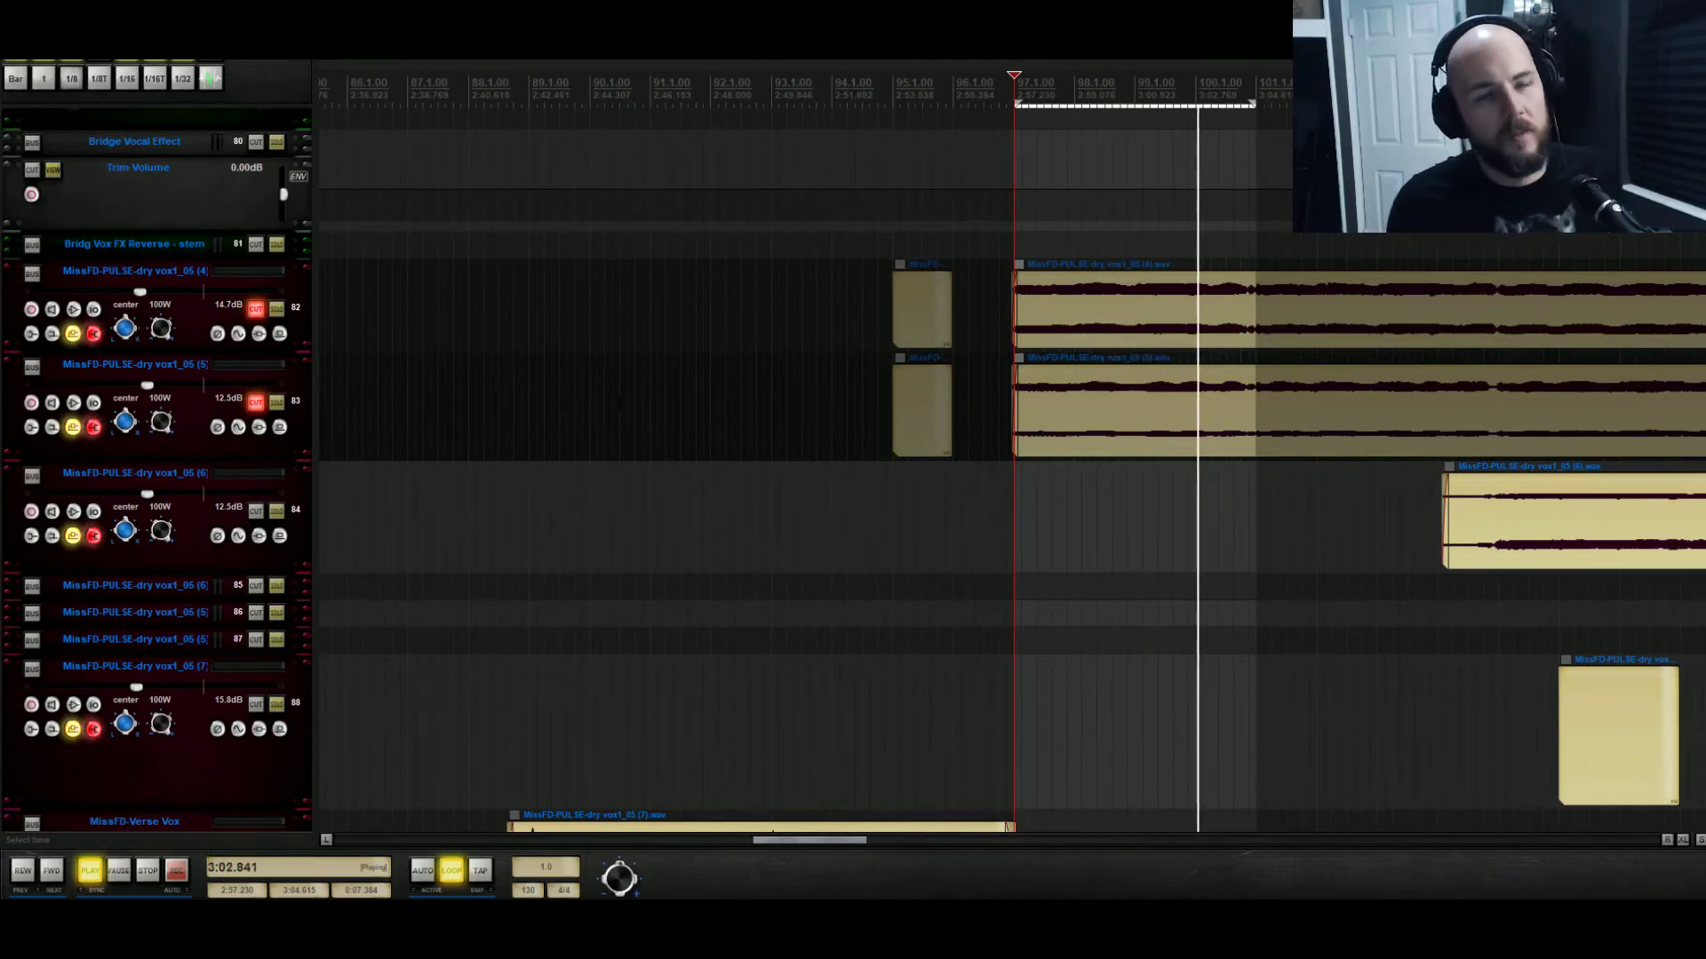
{"action": "scroll", "coordinate": [621, 409], "scroll_direction": "up", "scroll_amount": 6}
{"action": "scroll", "coordinate": [621, 410], "scroll_direction": "up", "scroll_amount": 10}
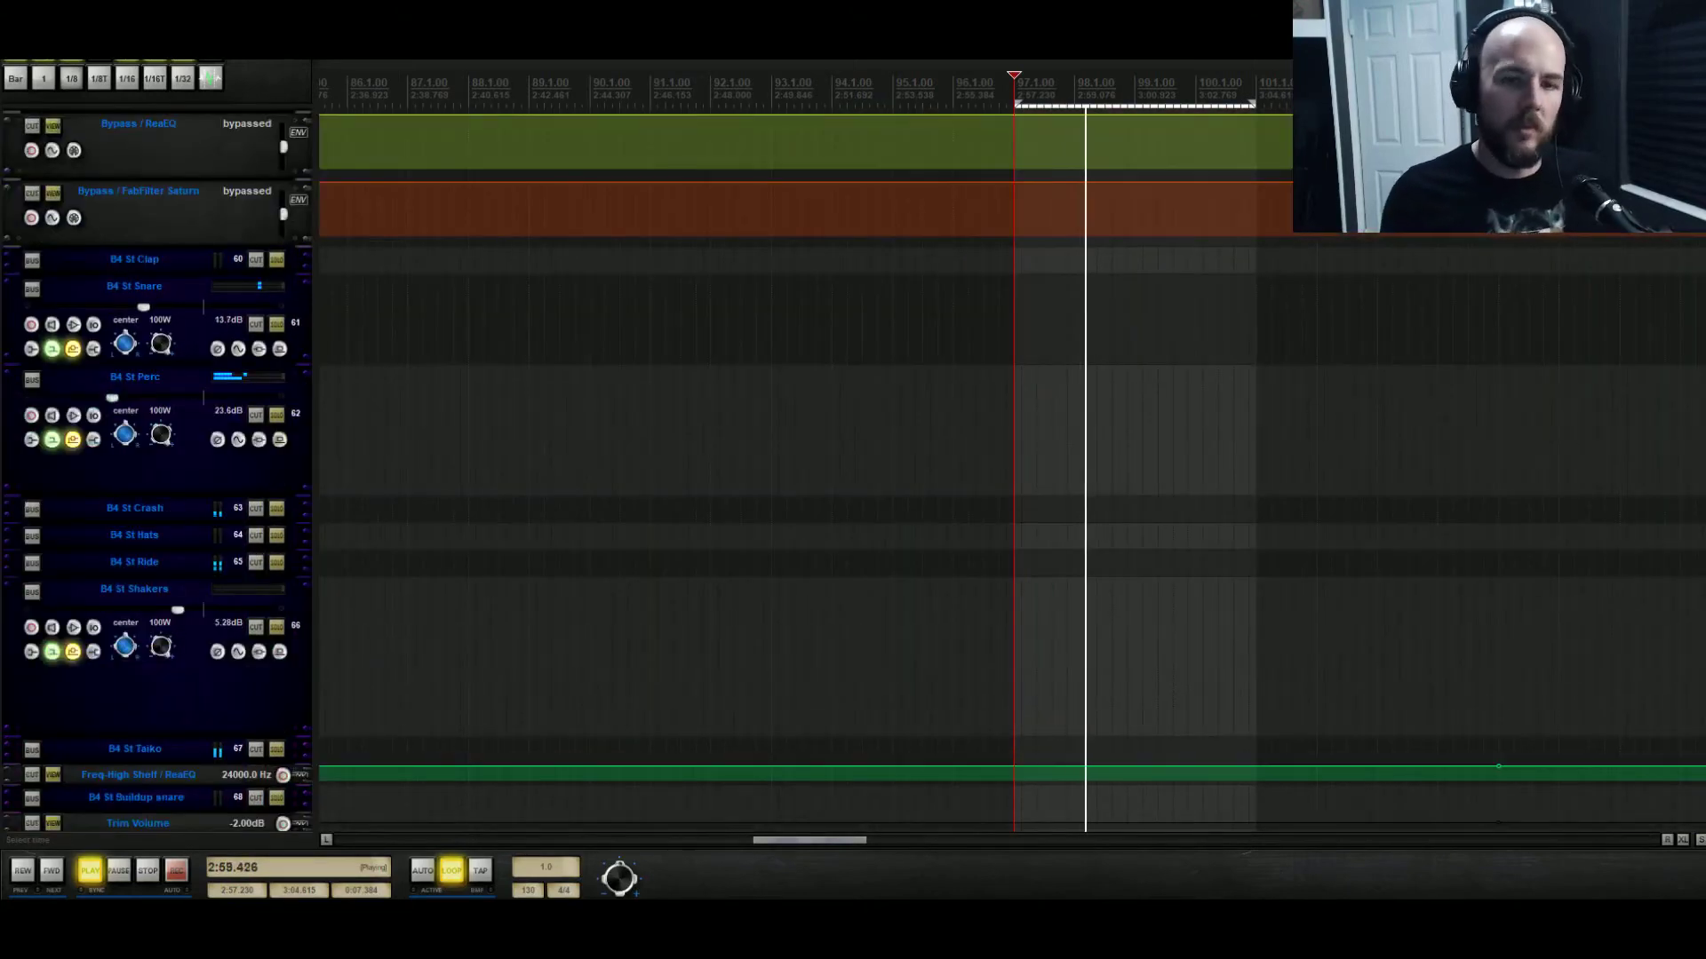
{"action": "scroll", "coordinate": [621, 409], "scroll_direction": "up", "scroll_amount": 15}
{"action": "scroll", "coordinate": [621, 409], "scroll_direction": "up", "scroll_amount": 10}
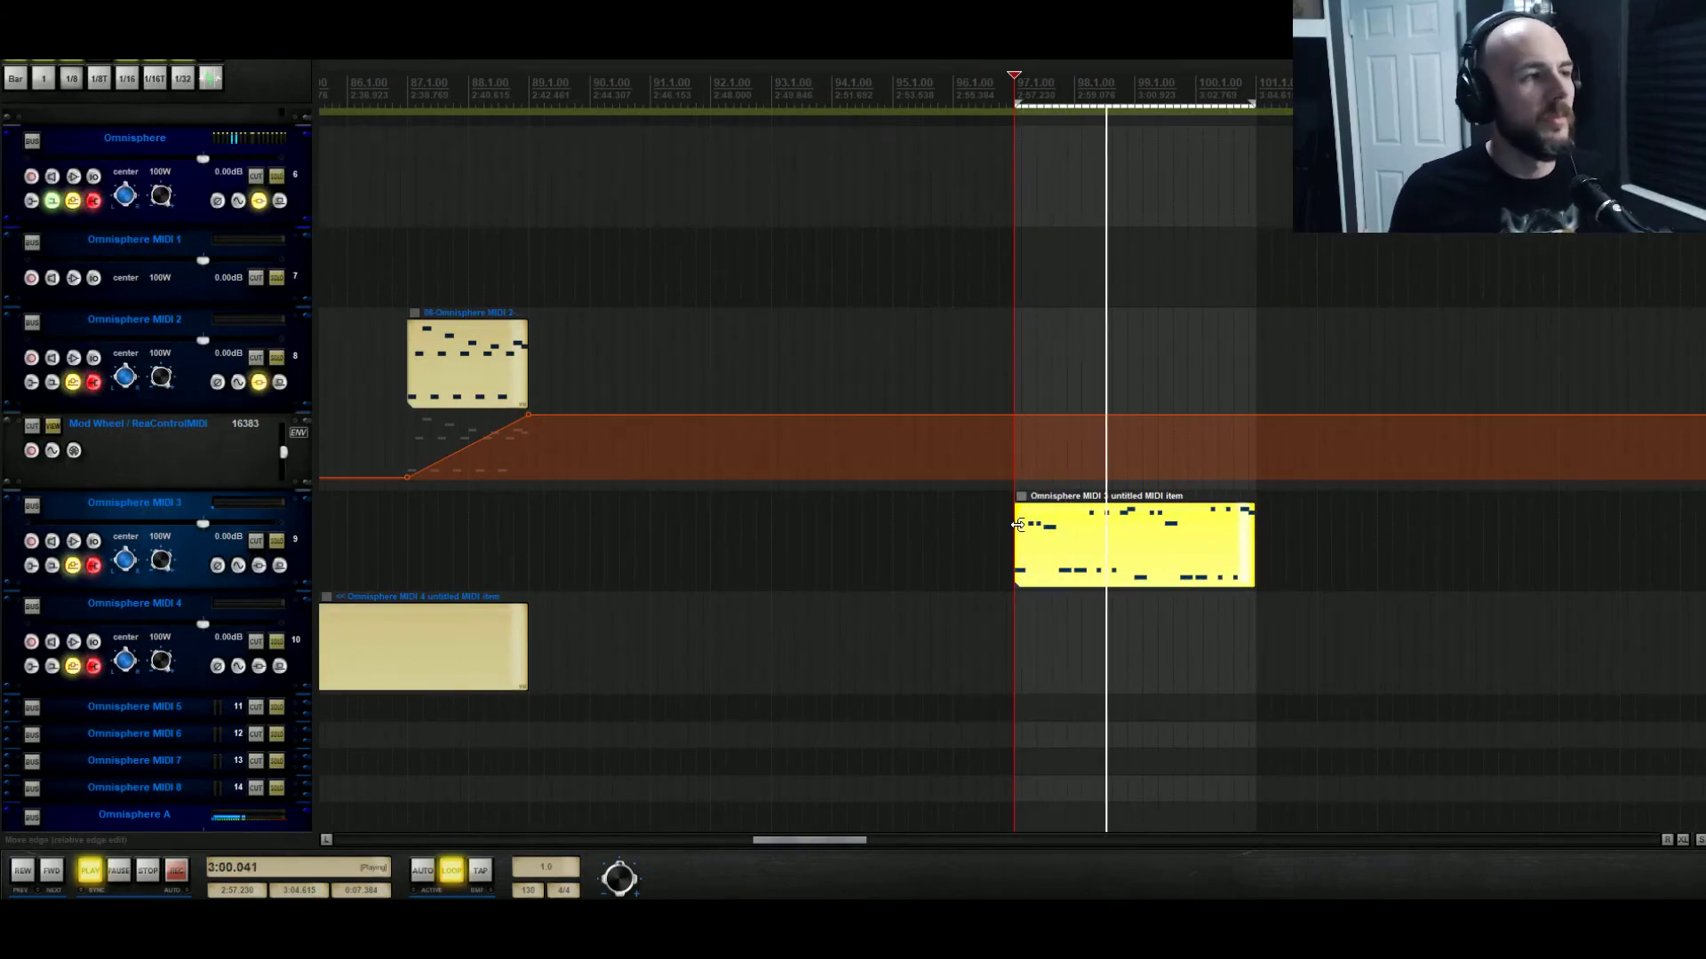
{"action": "key", "text": "space"}
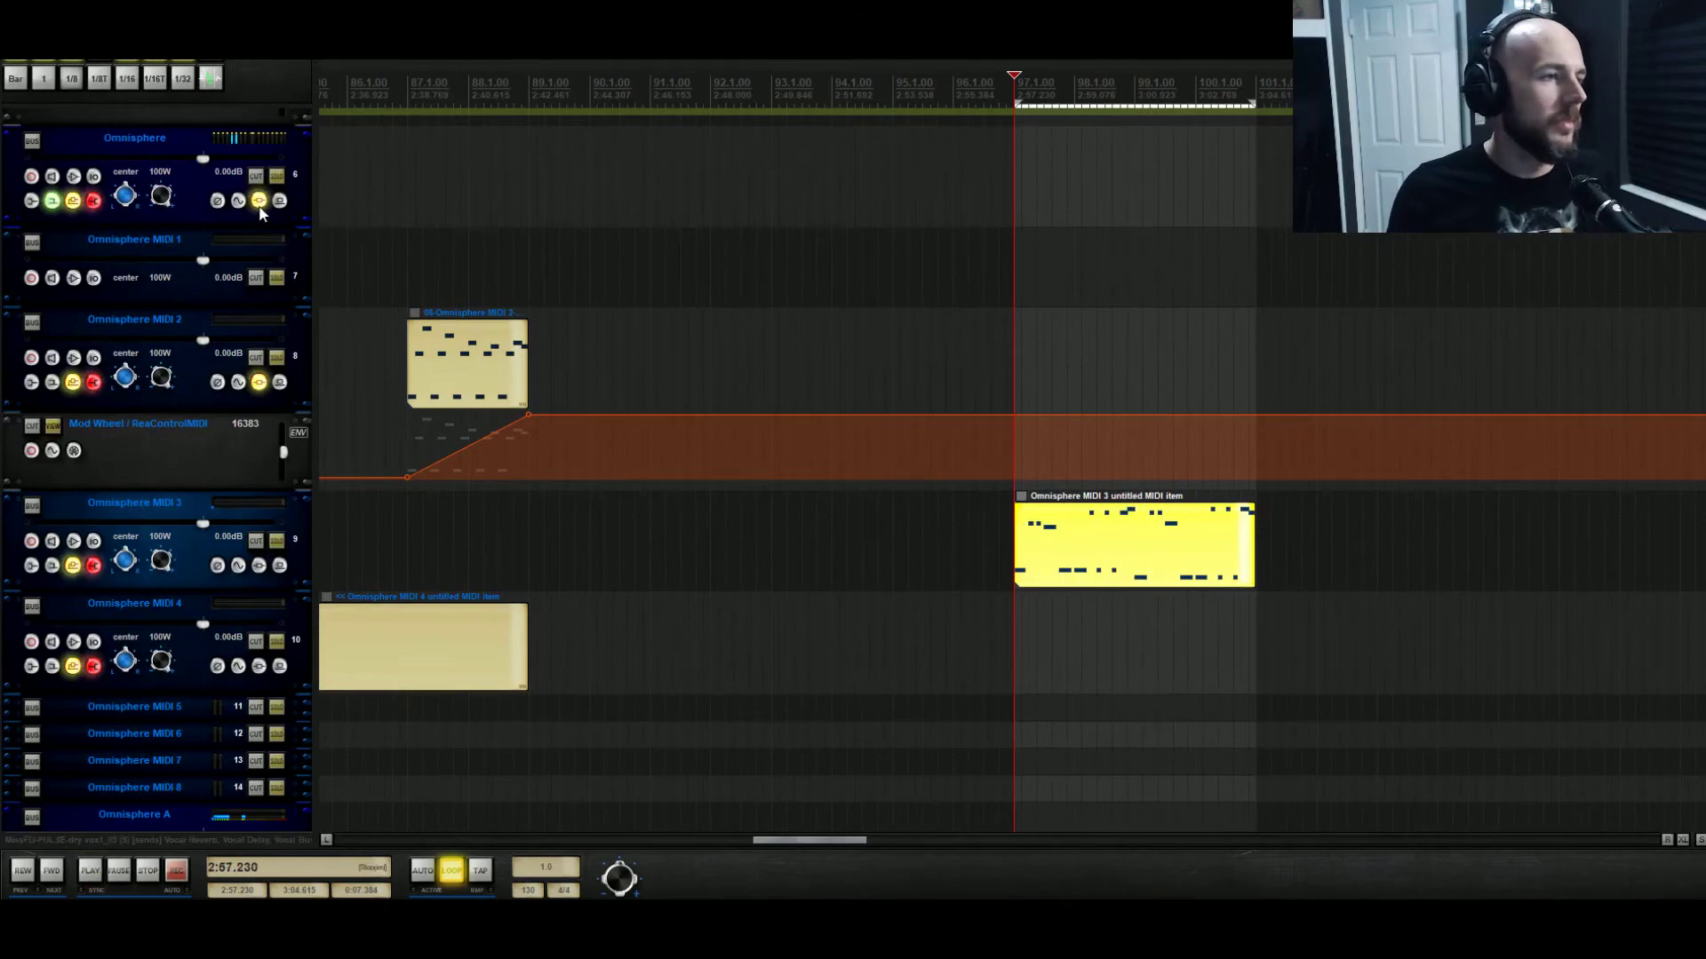
{"action": "left_click", "coordinate": [259, 201]}
Raise the clip's final note from B4 to C5 and audition the ending from the loop start.
{"action": "left_click_drag", "start_coordinate": [819, 279], "coordinate": [819, 269]}
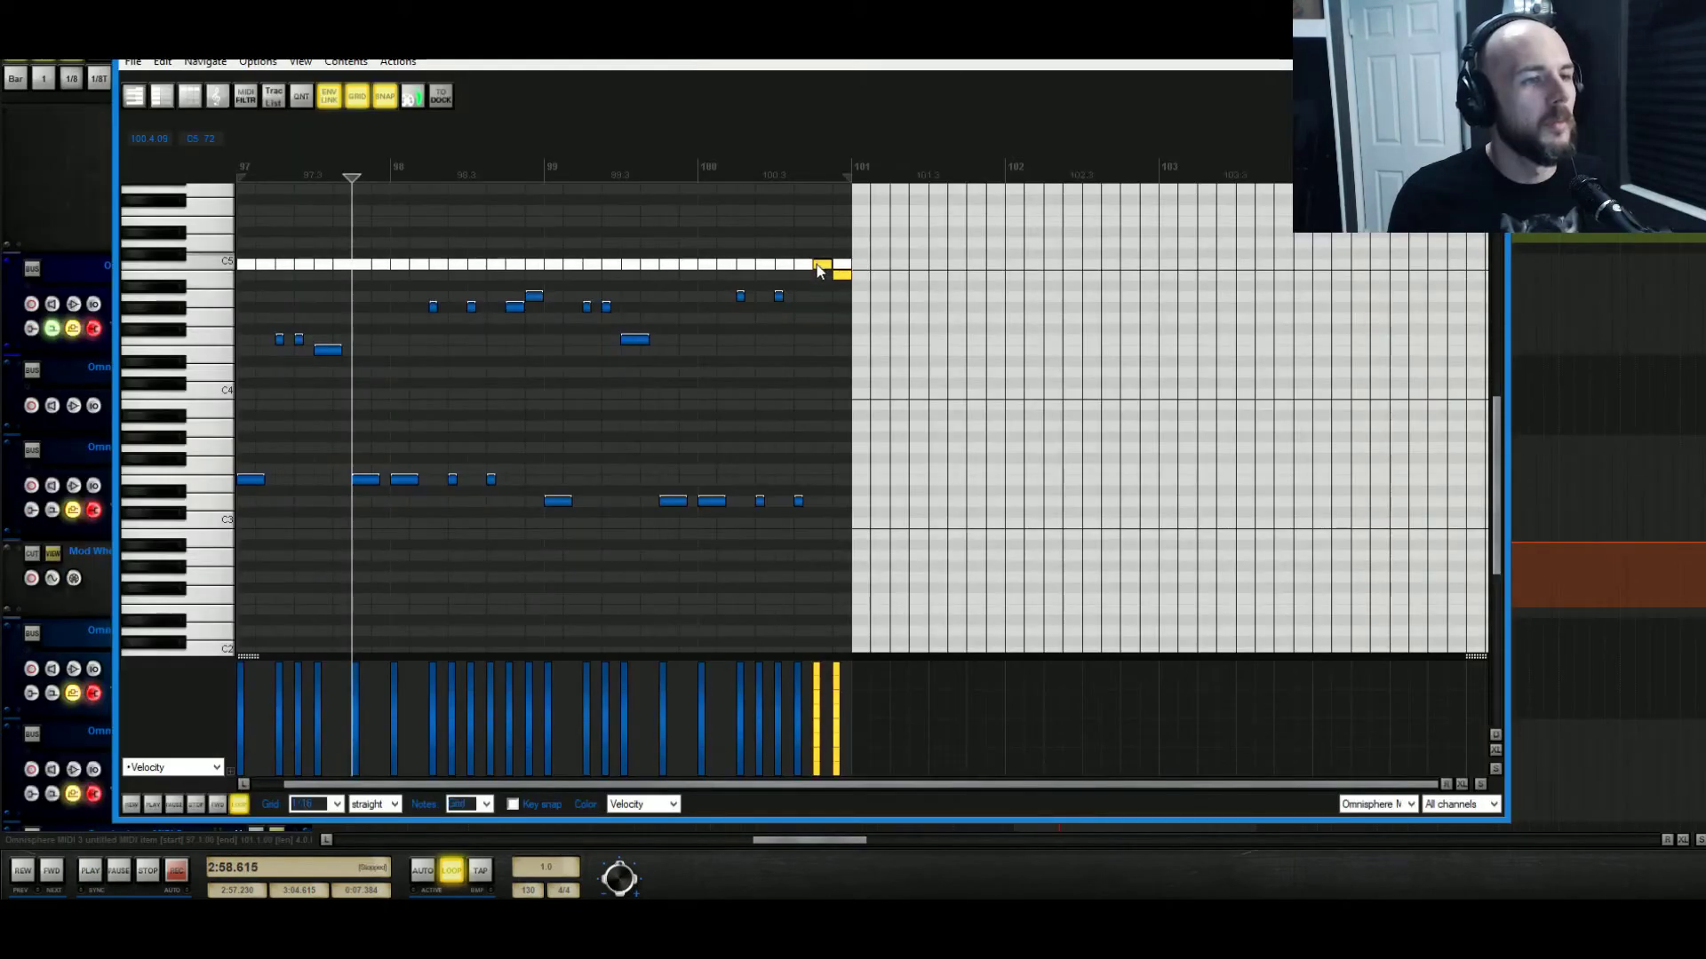
{"action": "left_click", "coordinate": [843, 277]}
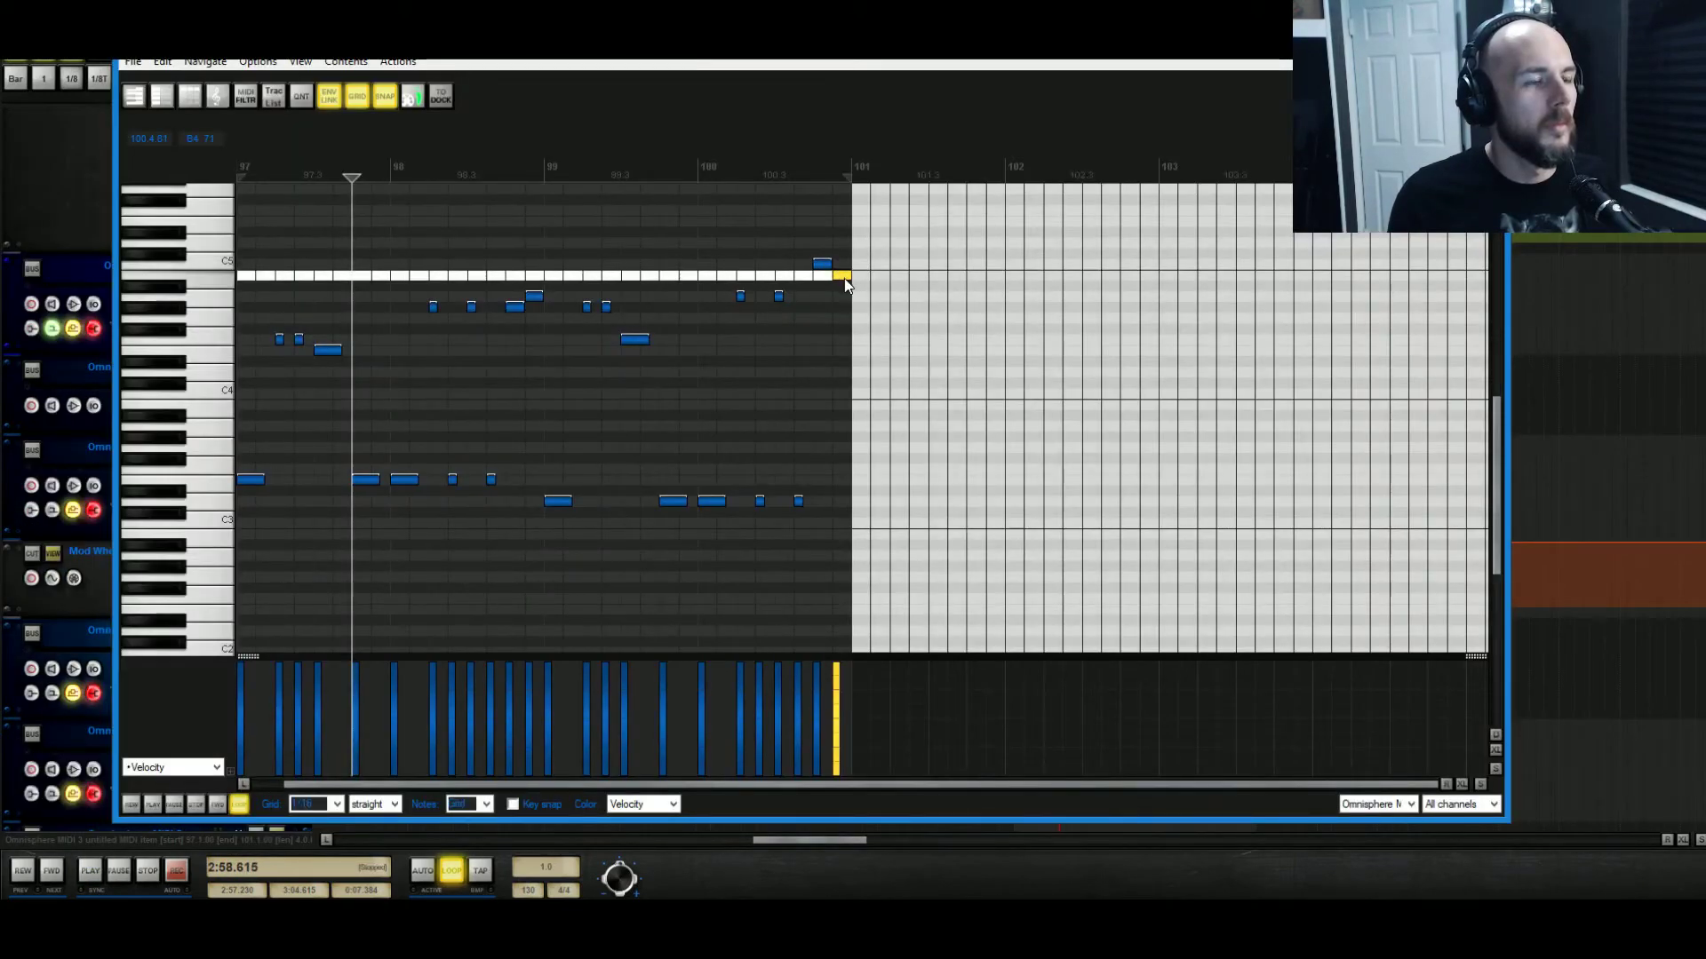
{"action": "left_click_drag", "start_coordinate": [818, 515], "coordinate": [741, 295]}
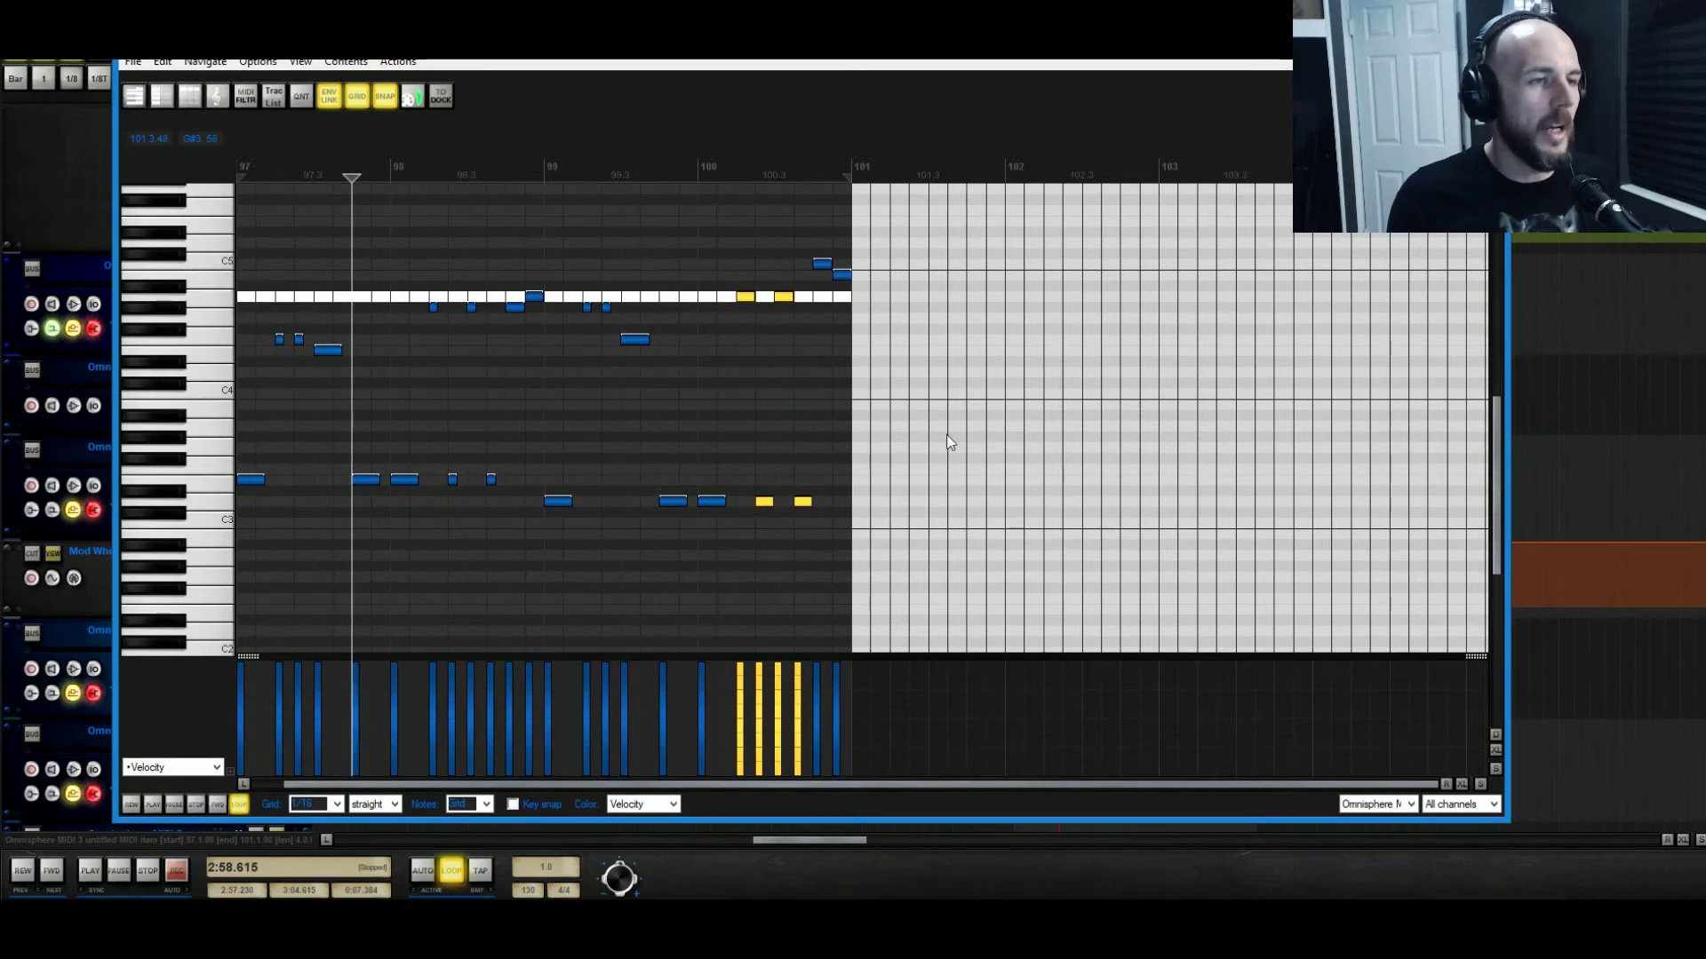
{"action": "left_click", "coordinate": [238, 168]}
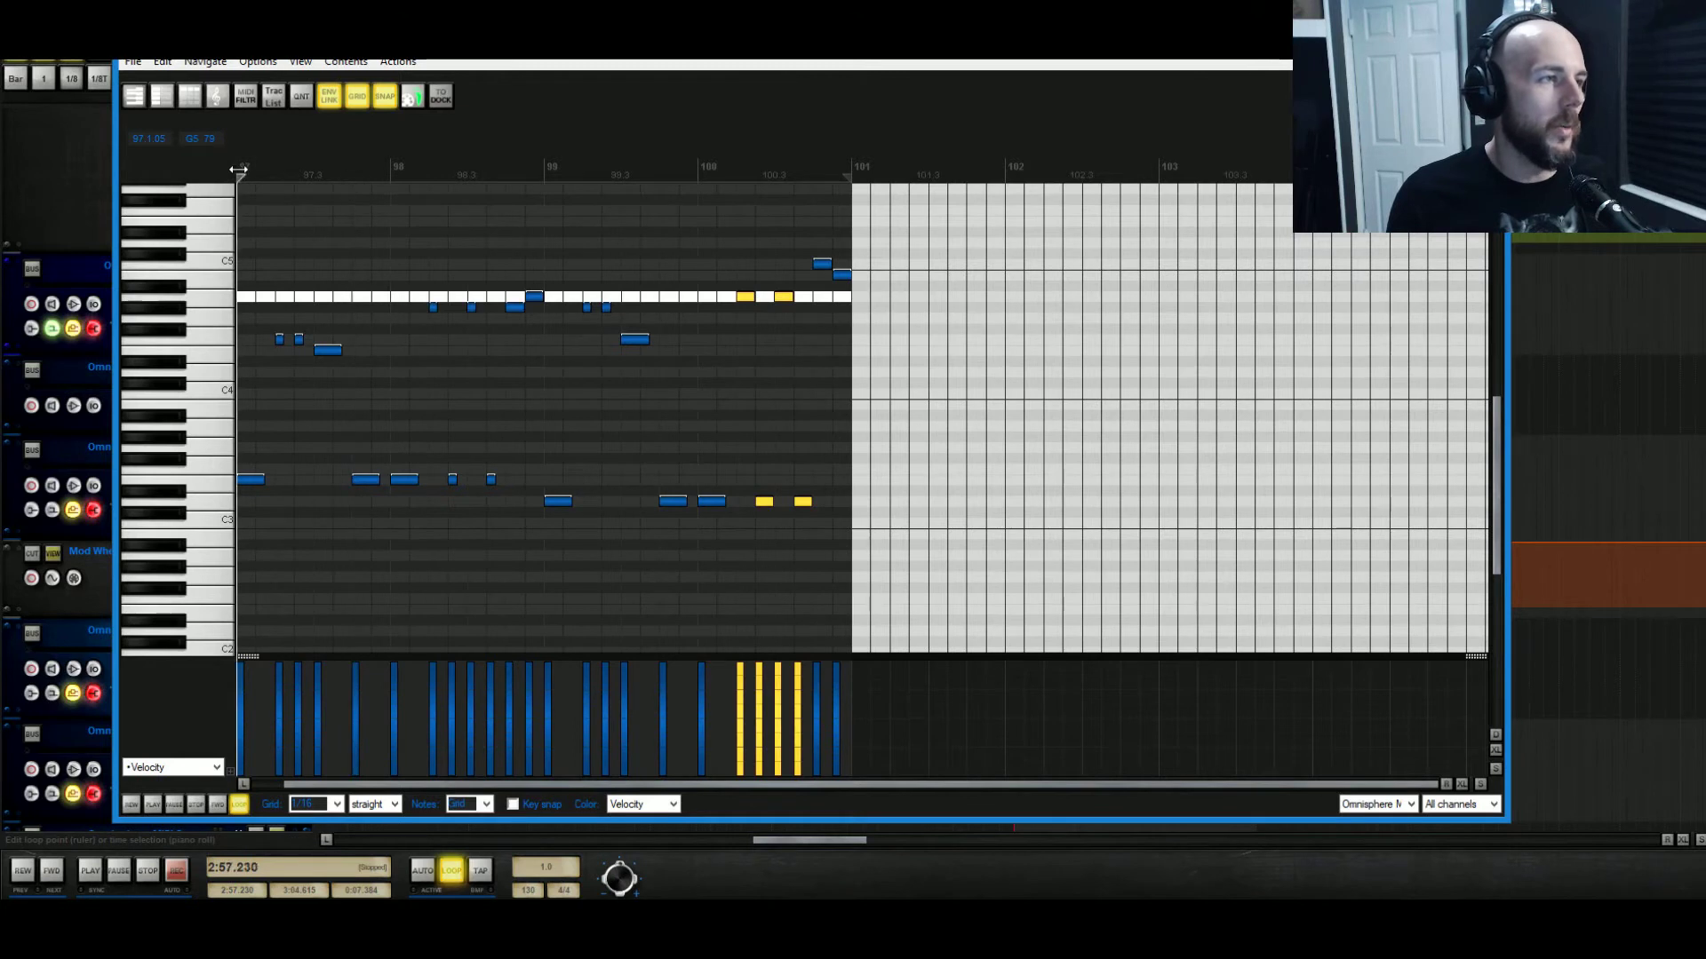
{"action": "key", "text": "space"}
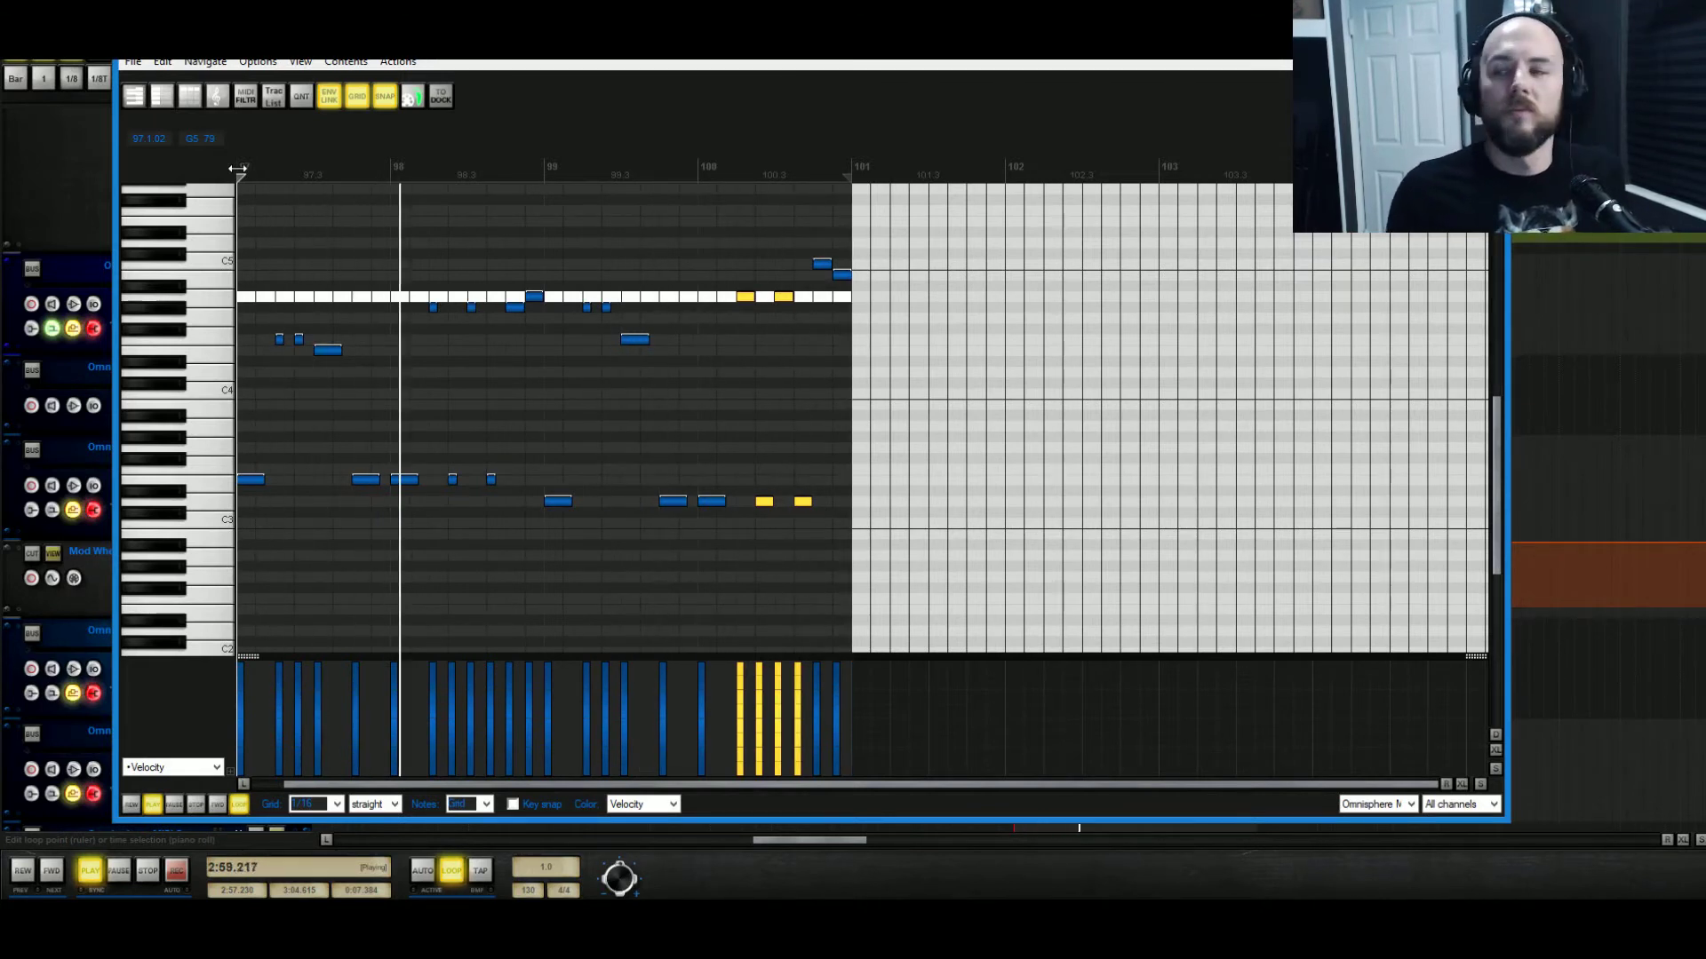
{"action": "key", "text": "space"}
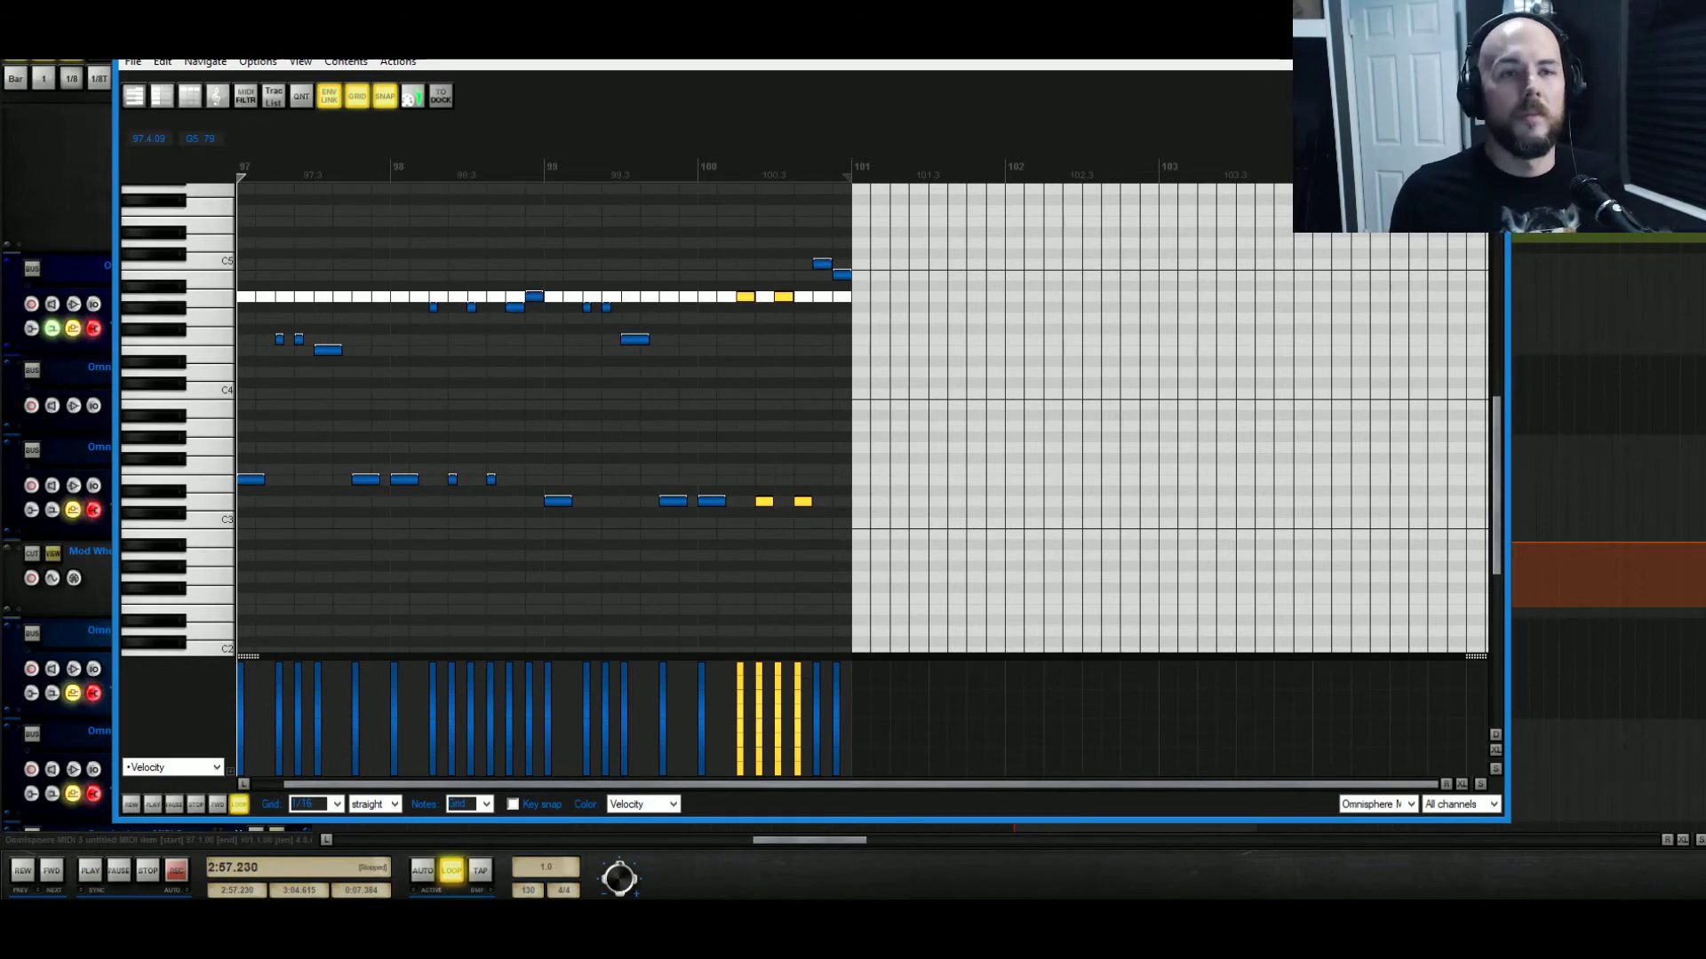
{"action": "key", "text": "Escape"}
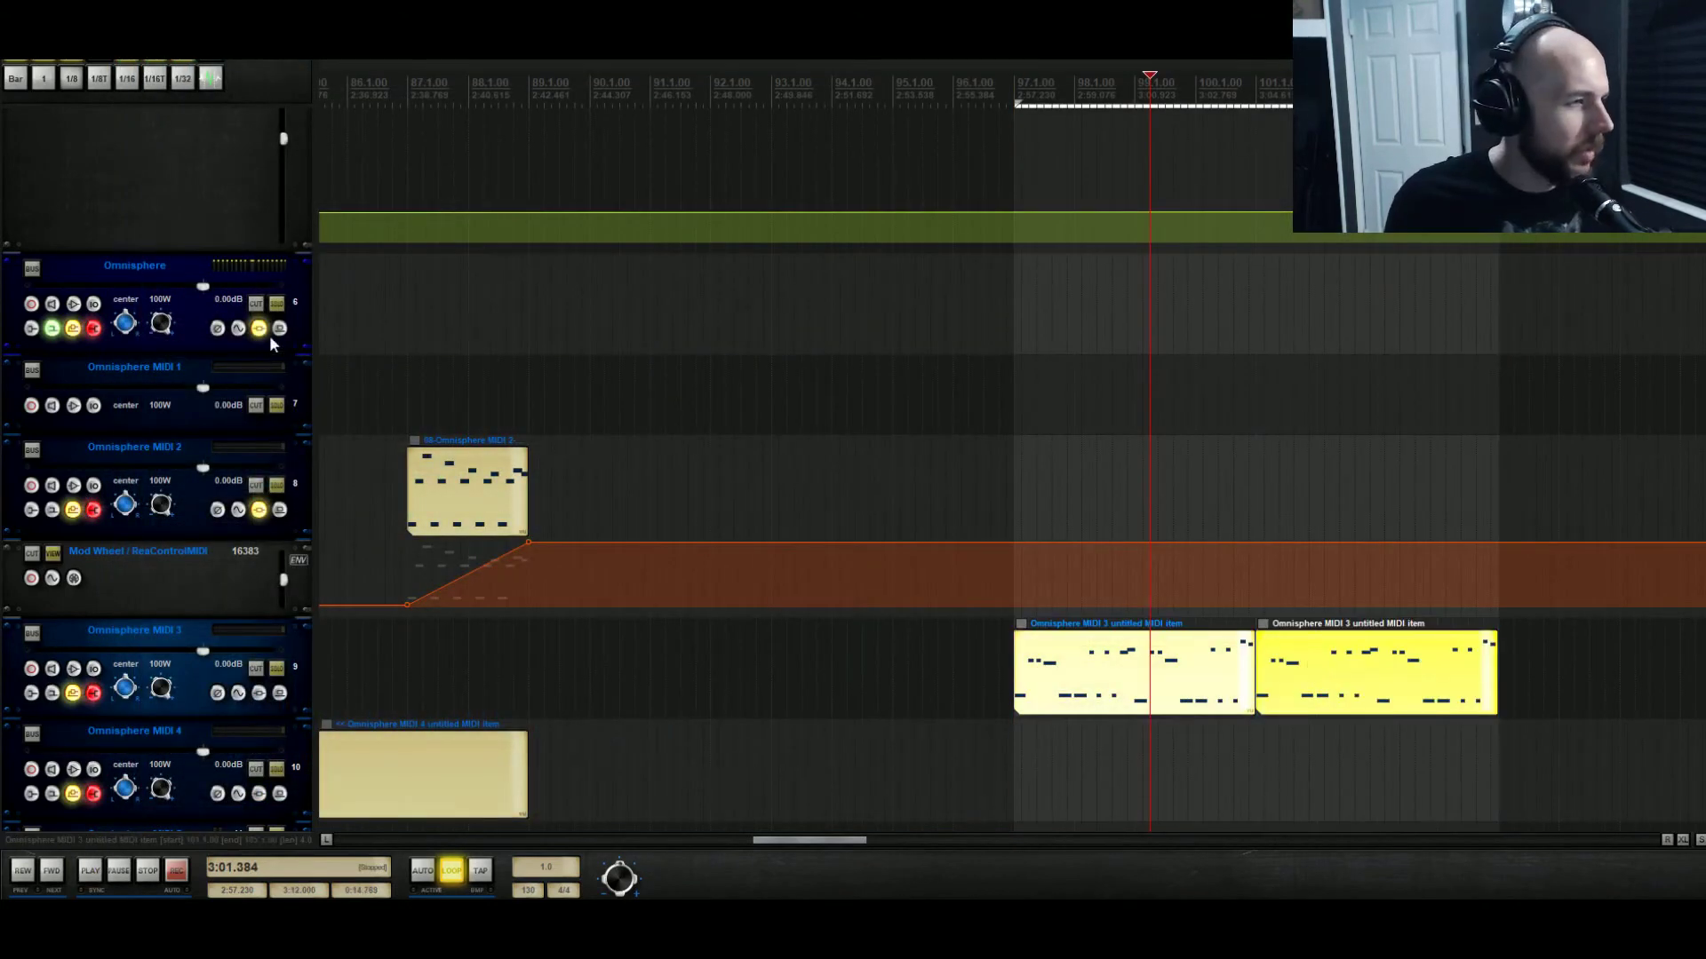
Enable host automation for Omnisphere's amp envelope Release parameter.
{"action": "left_click", "coordinate": [261, 331]}
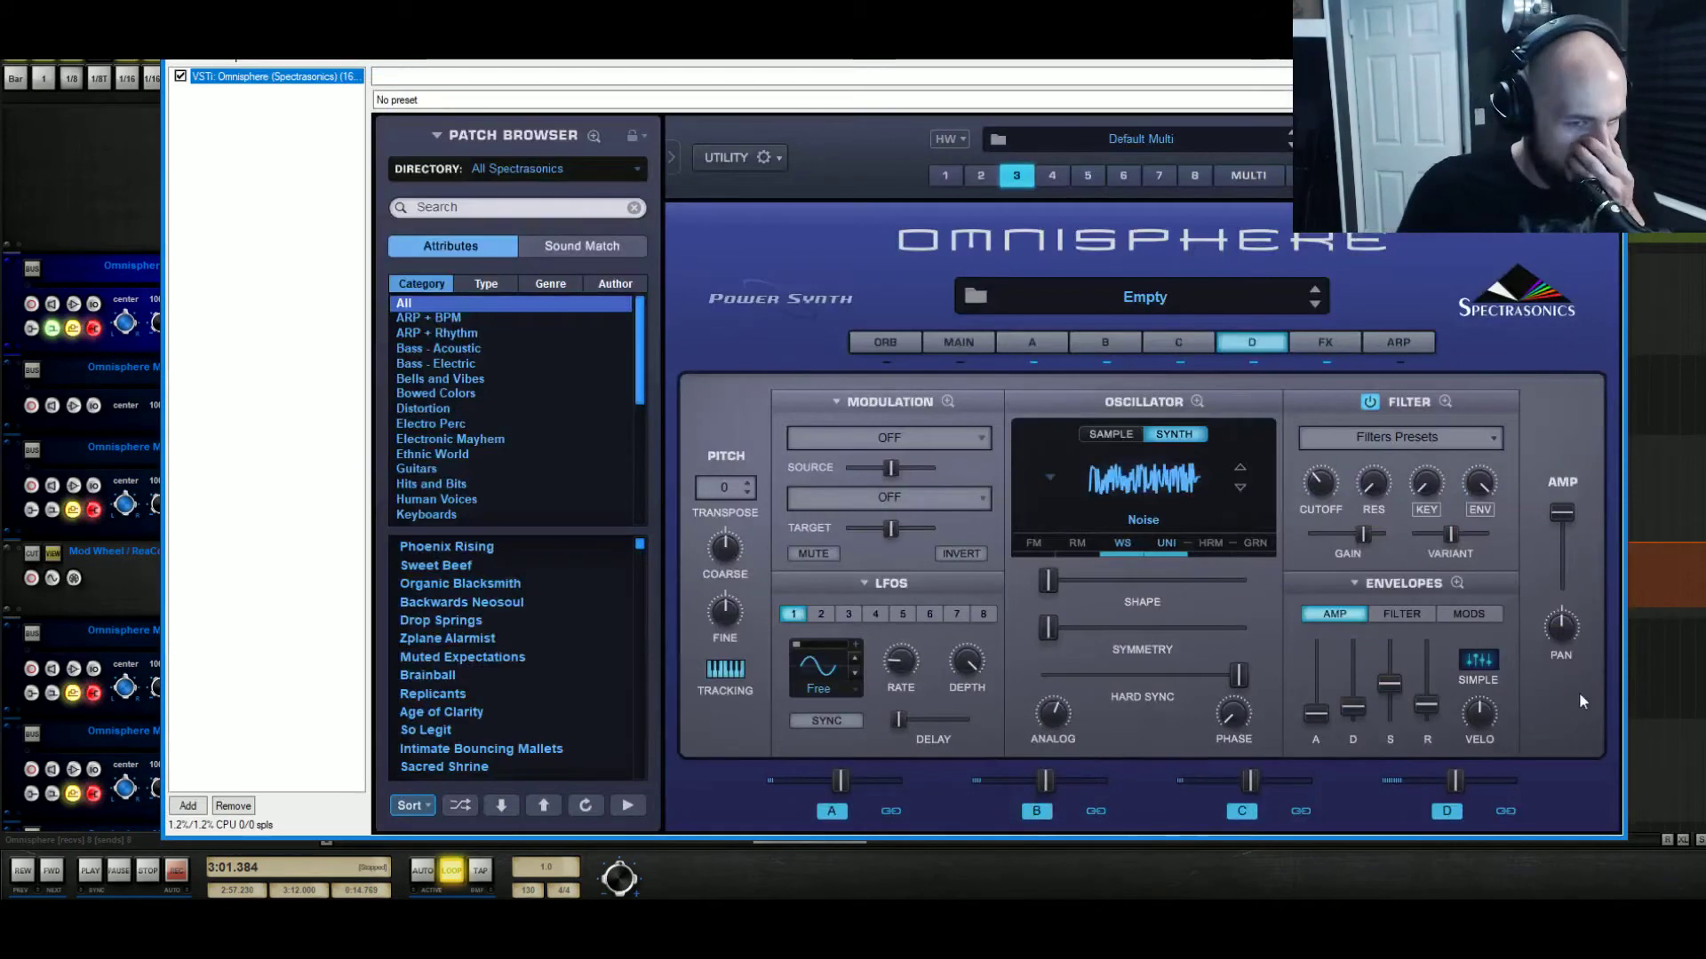
{"action": "right_click", "coordinate": [1426, 706]}
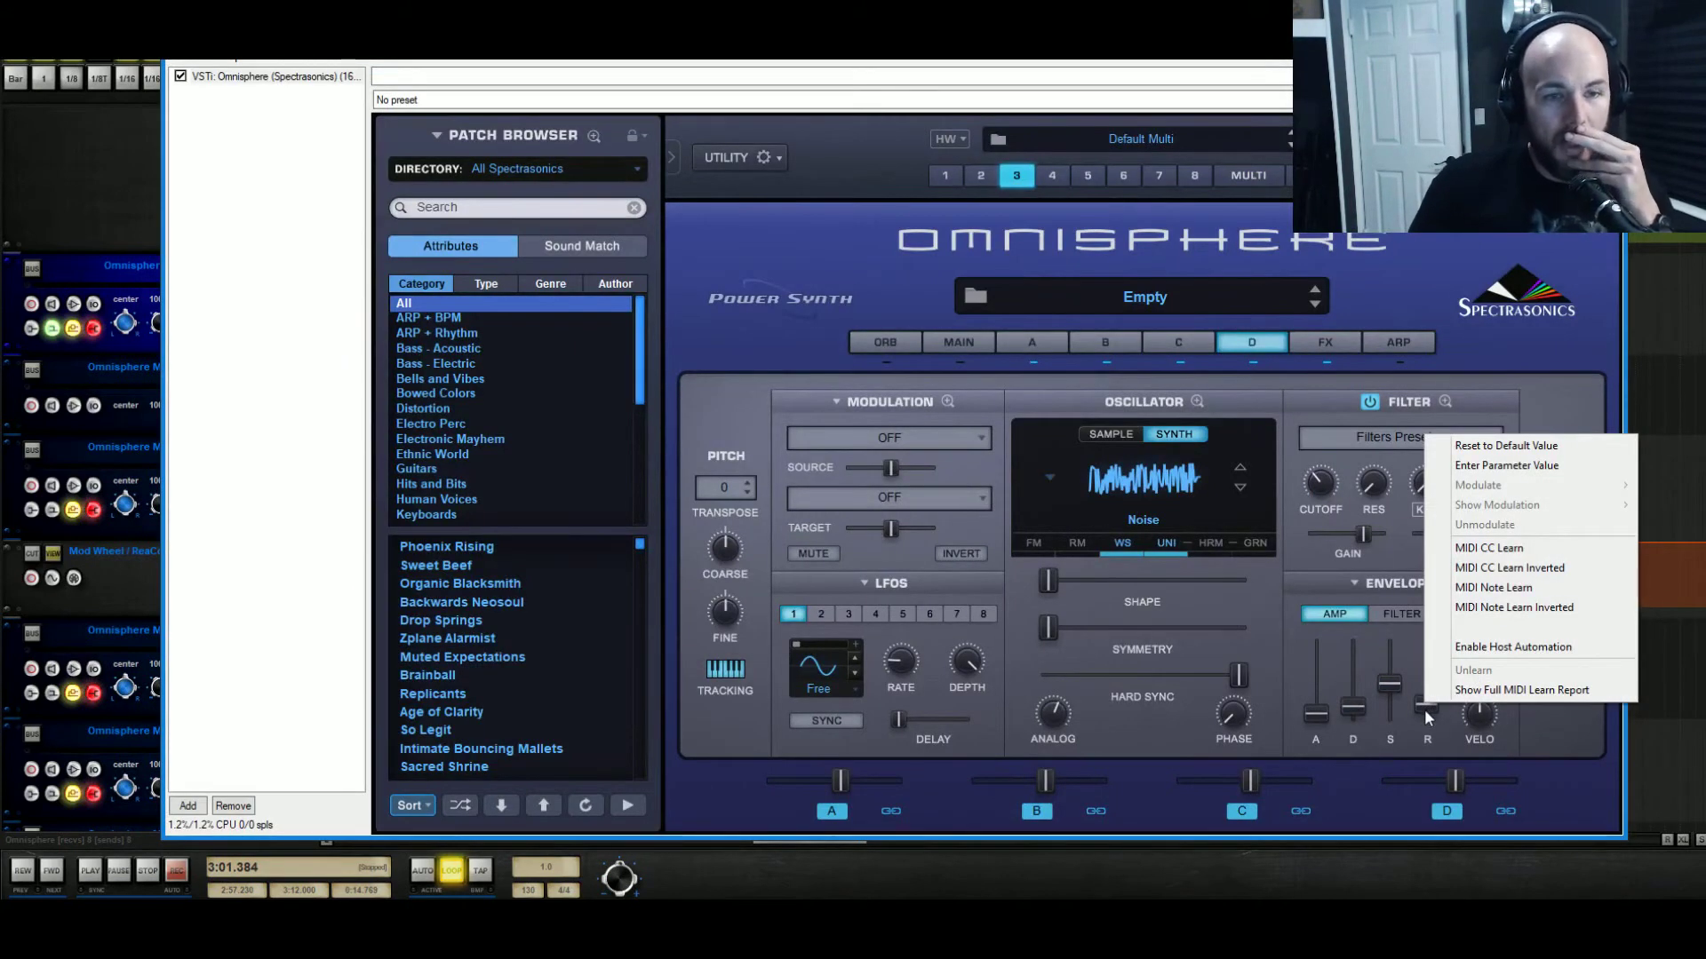
{"action": "left_click", "coordinate": [1425, 709]}
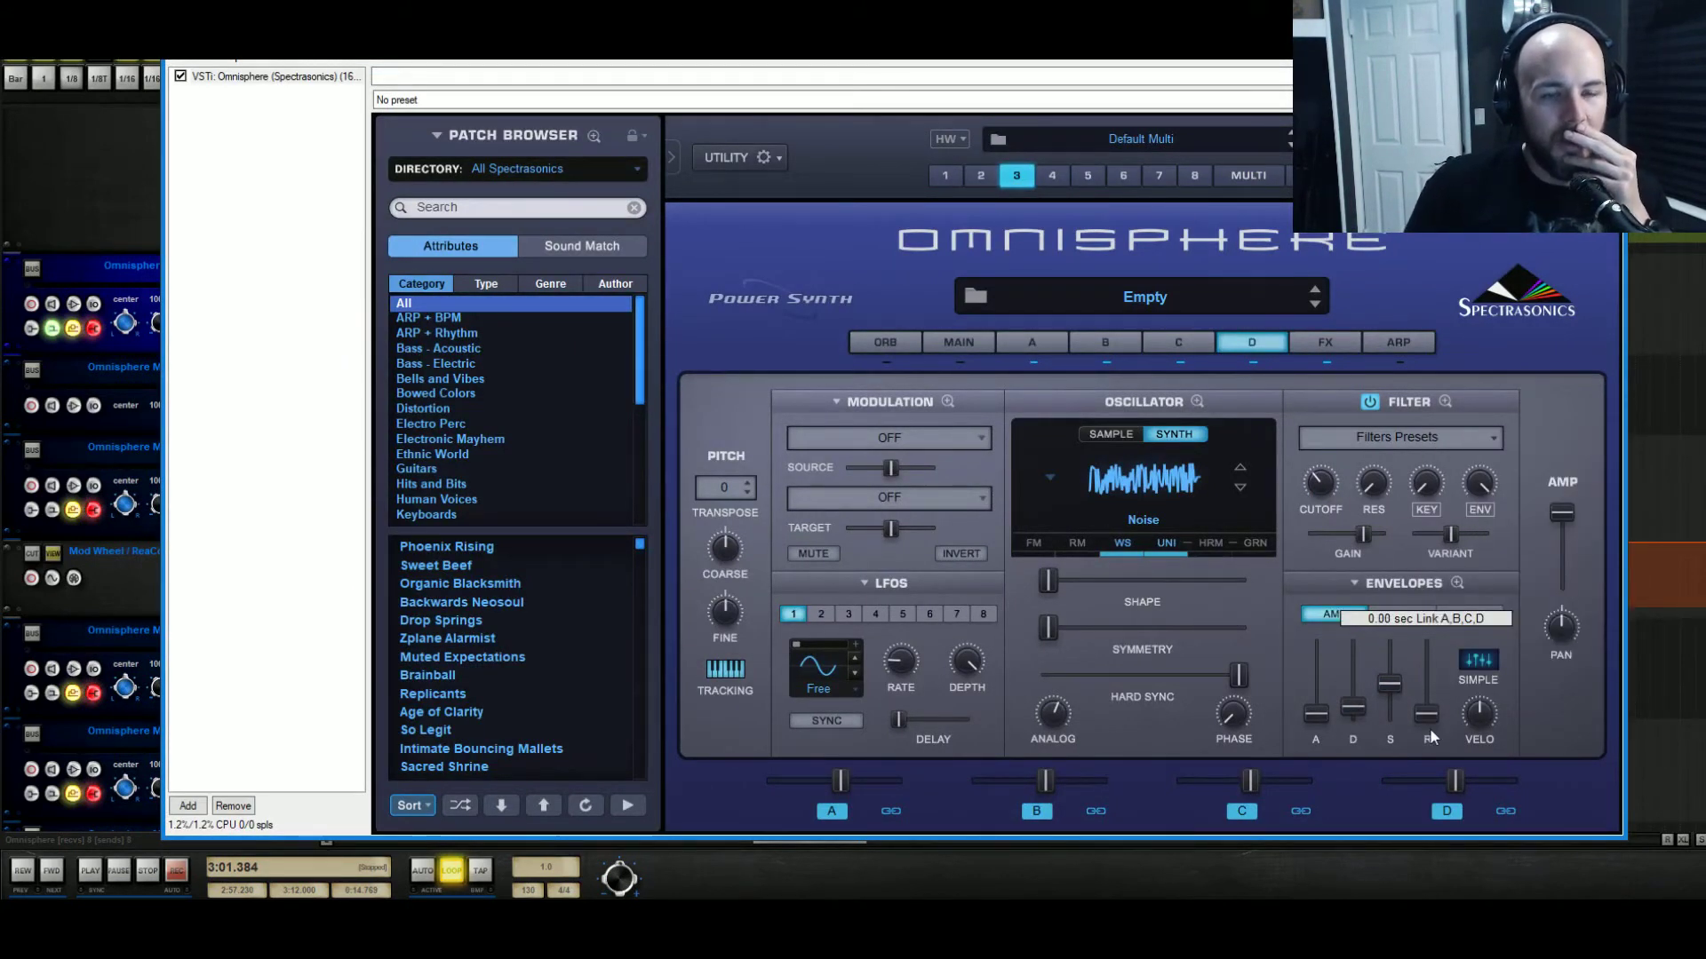
{"action": "key", "text": "space"}
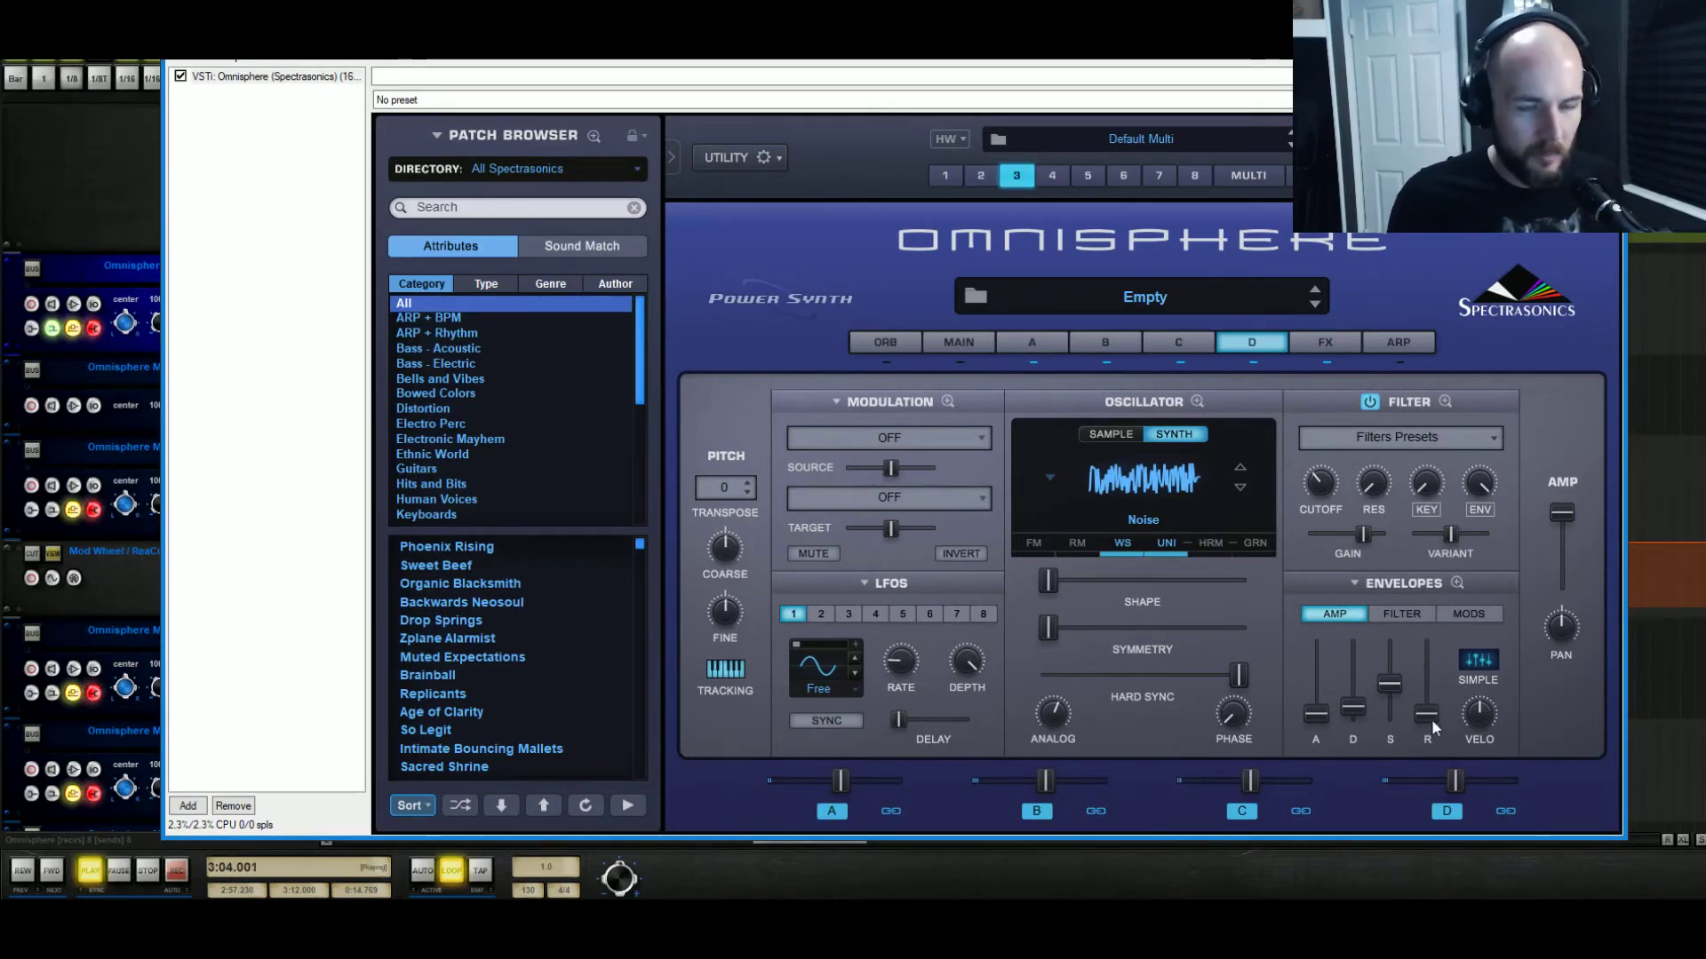
{"action": "right_click", "coordinate": [1426, 716]}
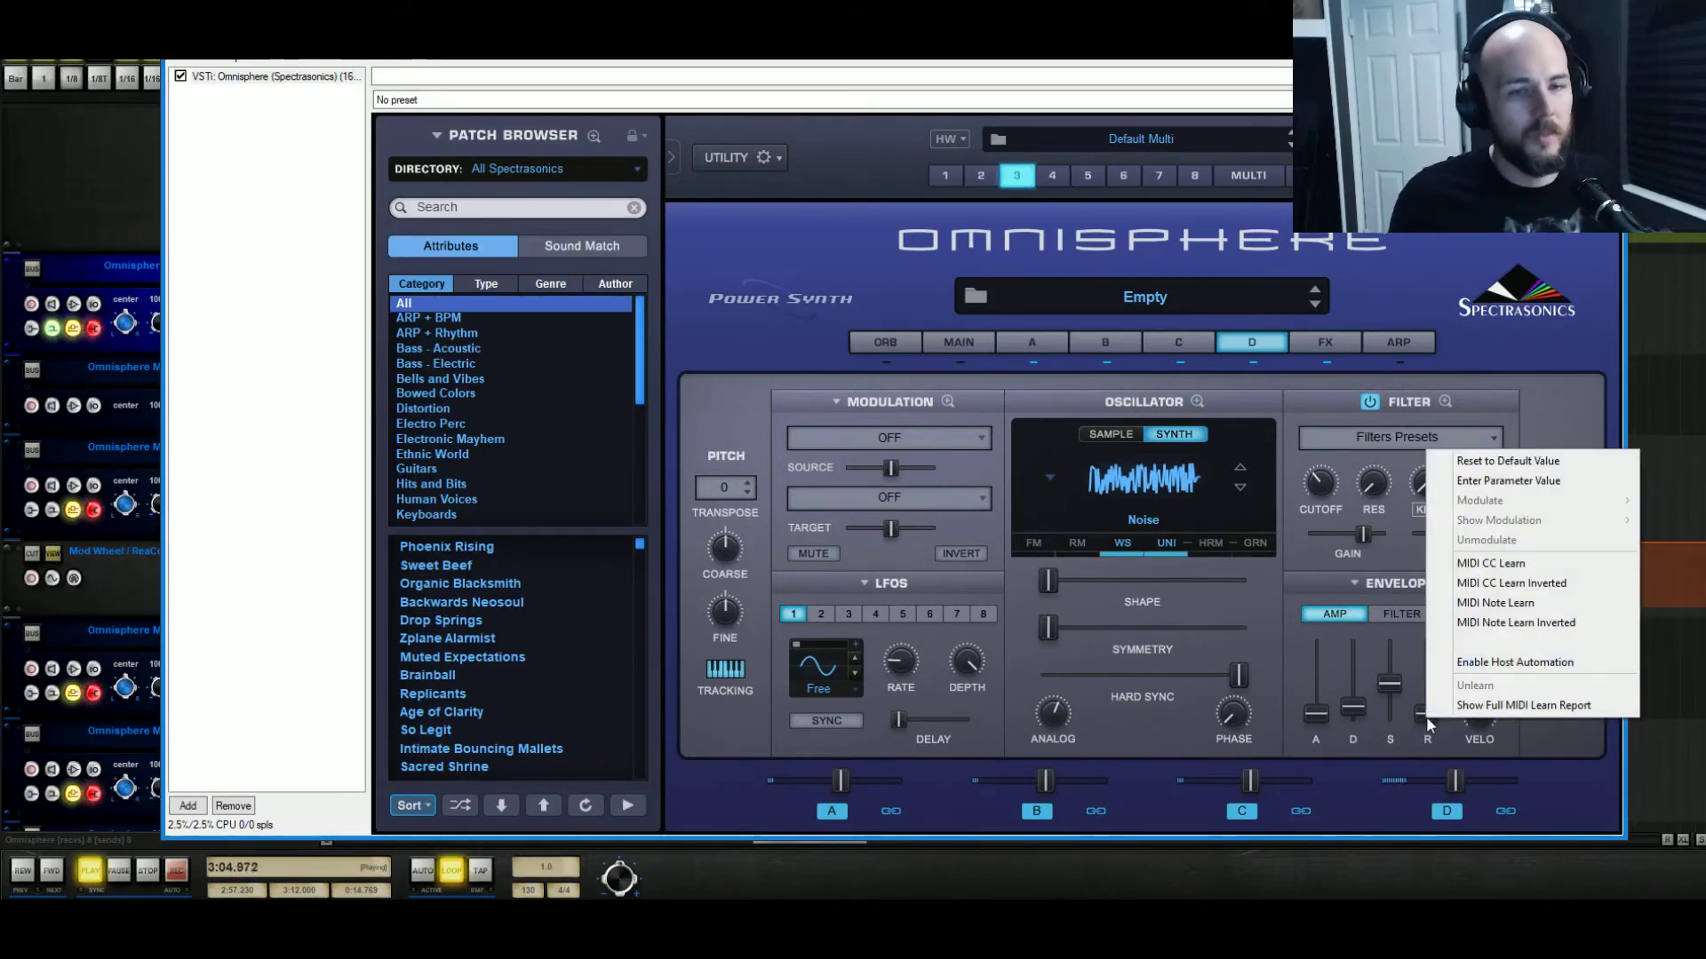
{"action": "left_click", "coordinate": [1537, 664]}
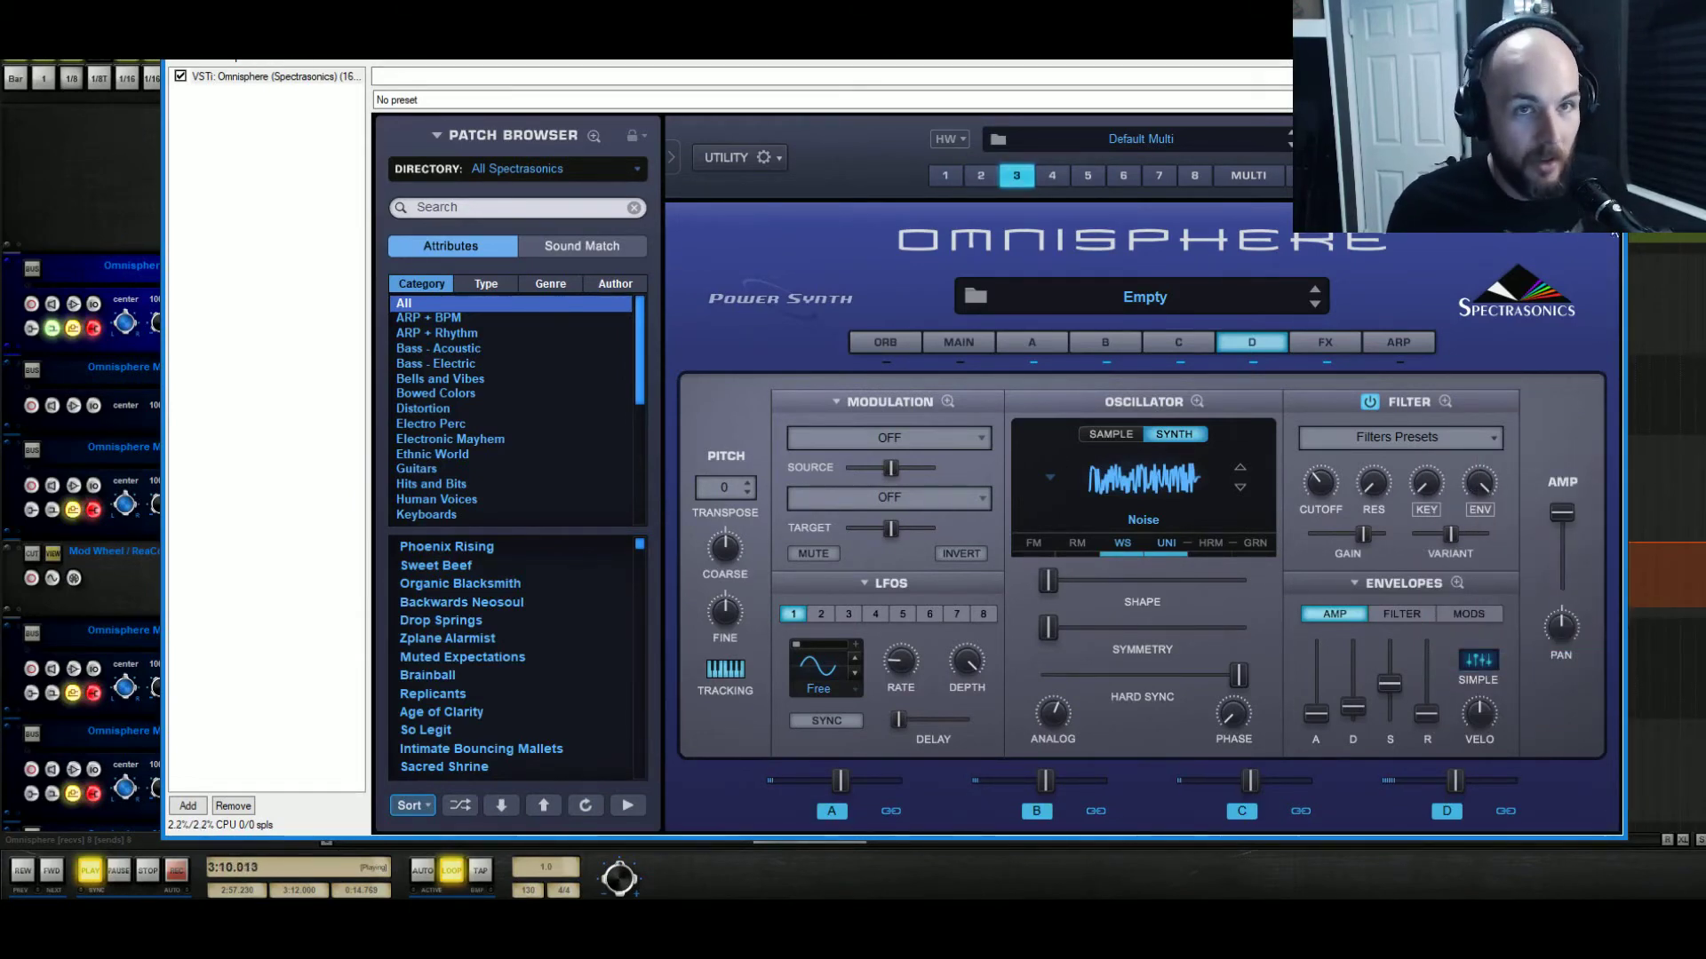
{"action": "left_click", "coordinate": [1605, 49]}
{"action": "key", "text": "space"}
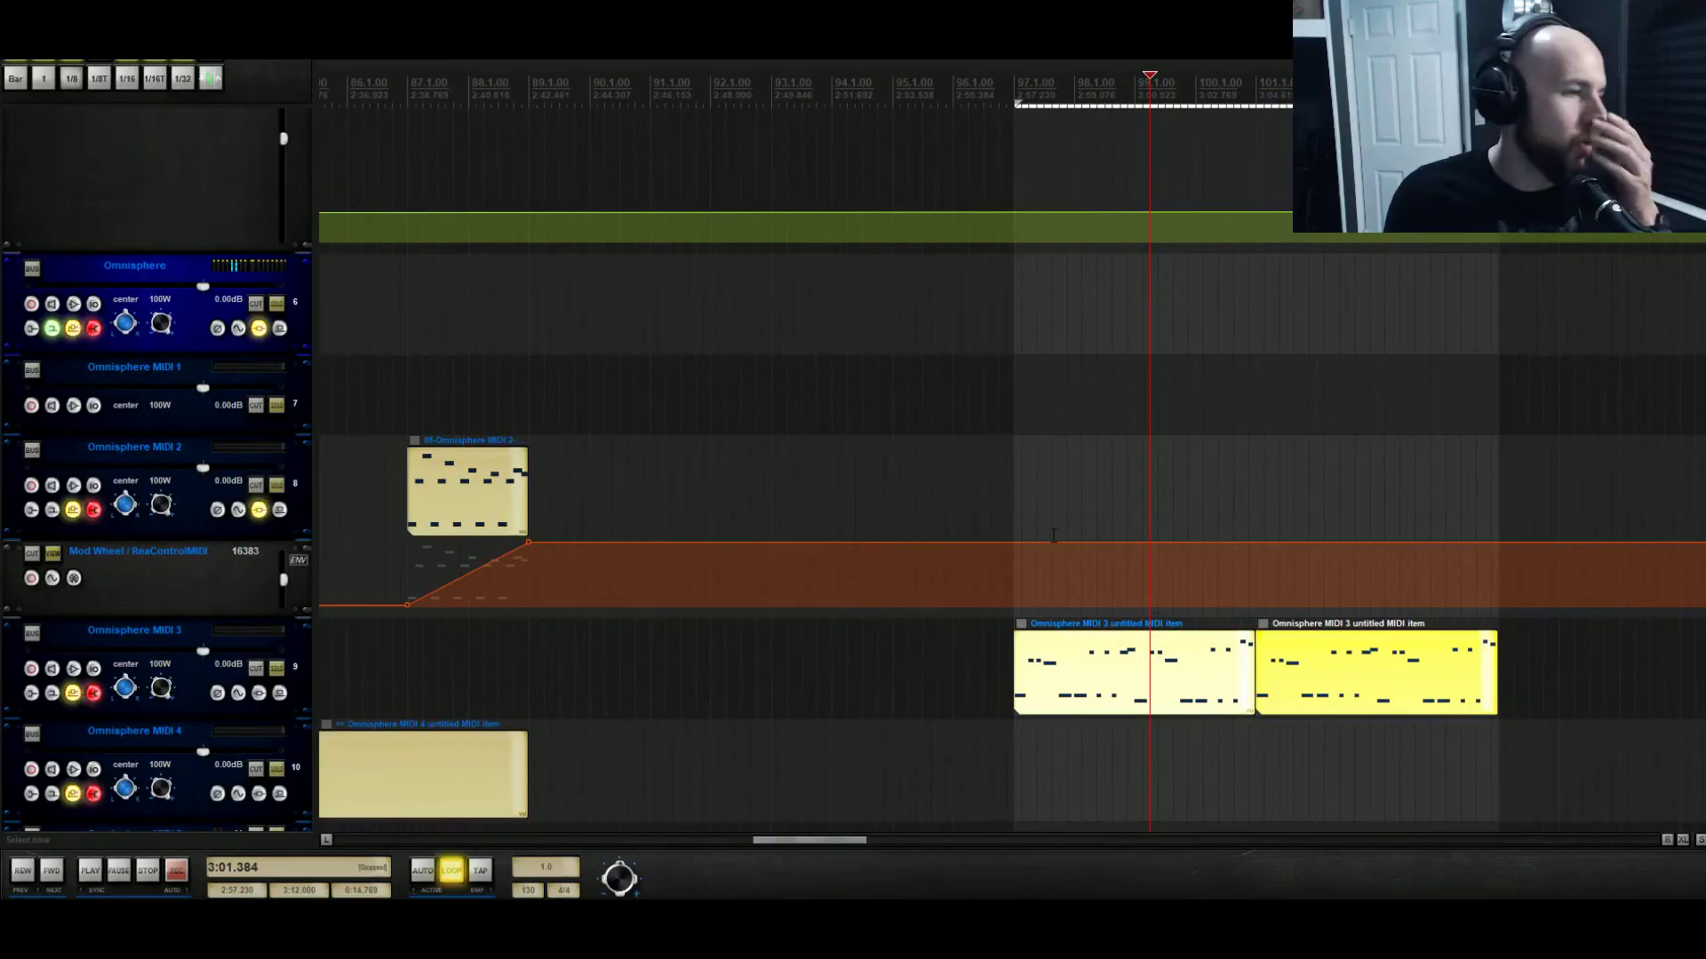
Show and arm the 3D AmpEnvRelease envelope lane on the Omnisphere track.
{"action": "left_click", "coordinate": [237, 329]}
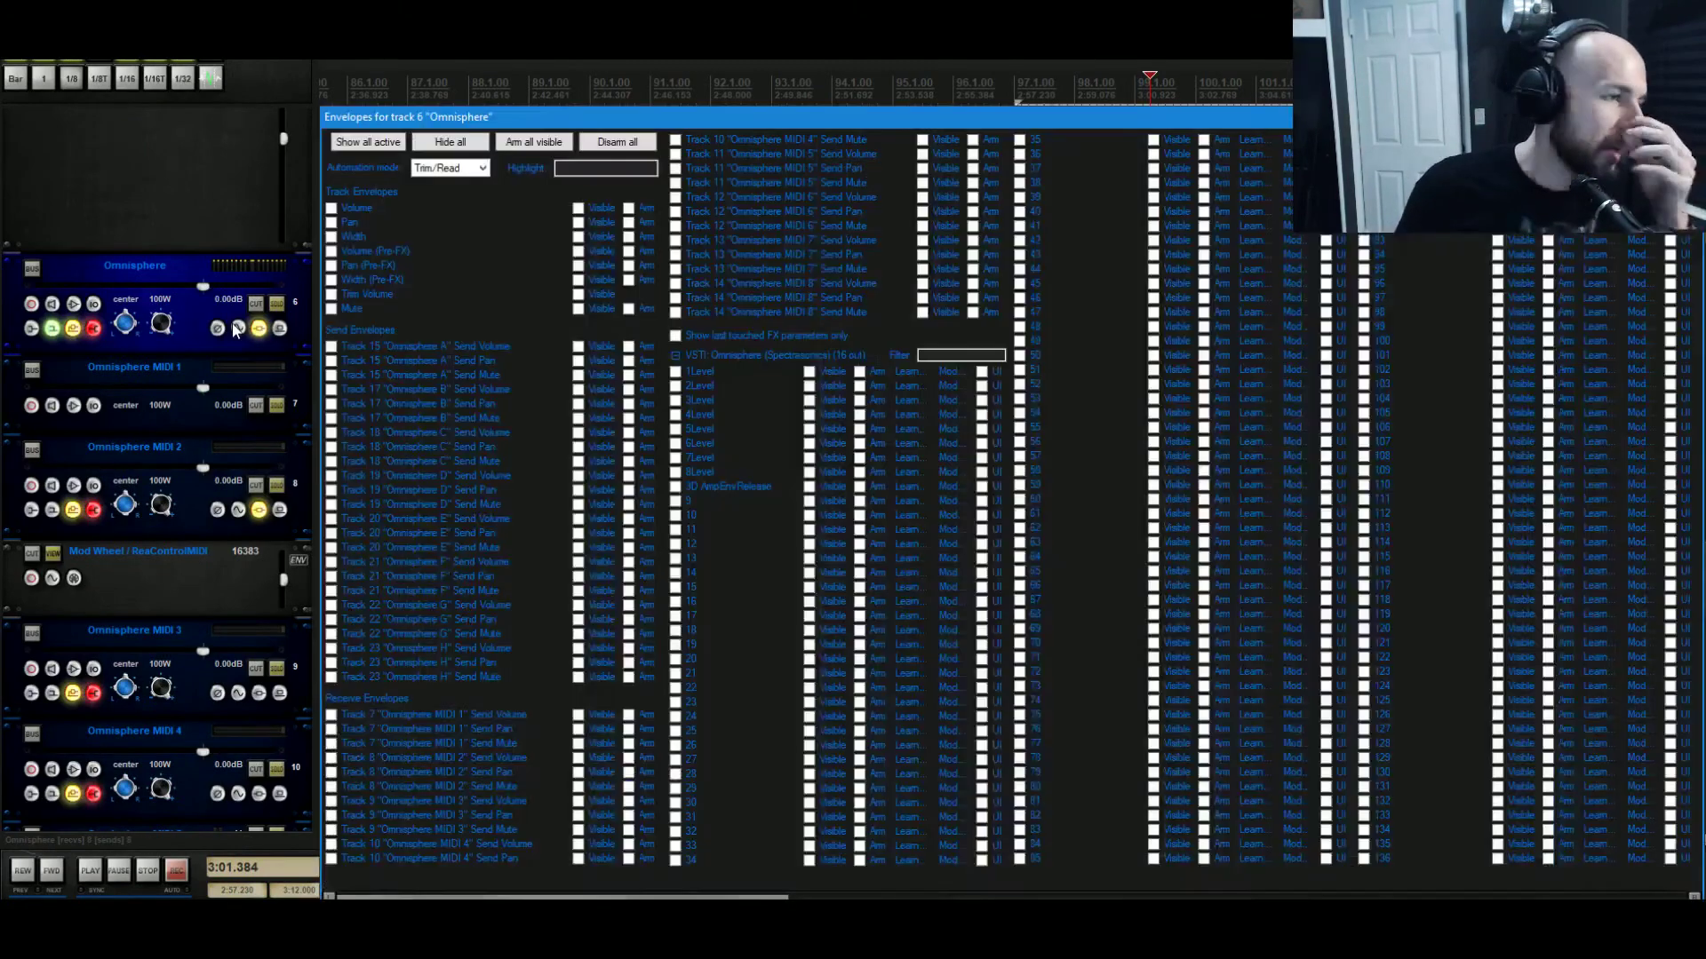
{"action": "left_click", "coordinate": [744, 485]}
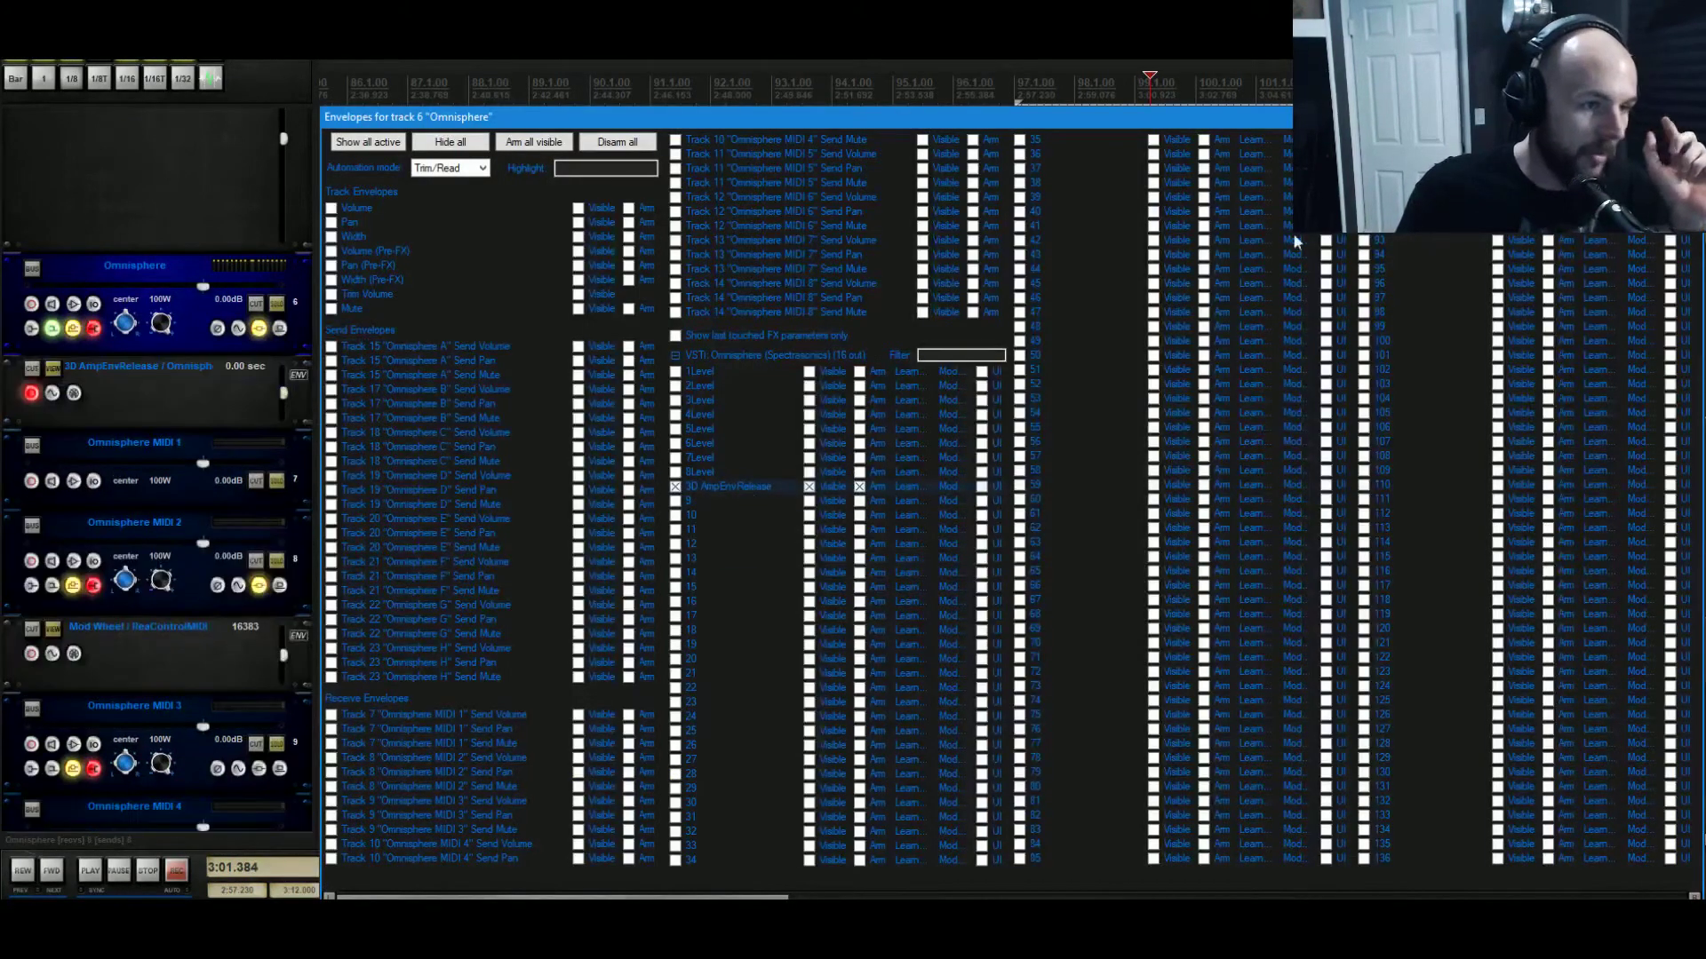
{"action": "key", "text": "Escape"}
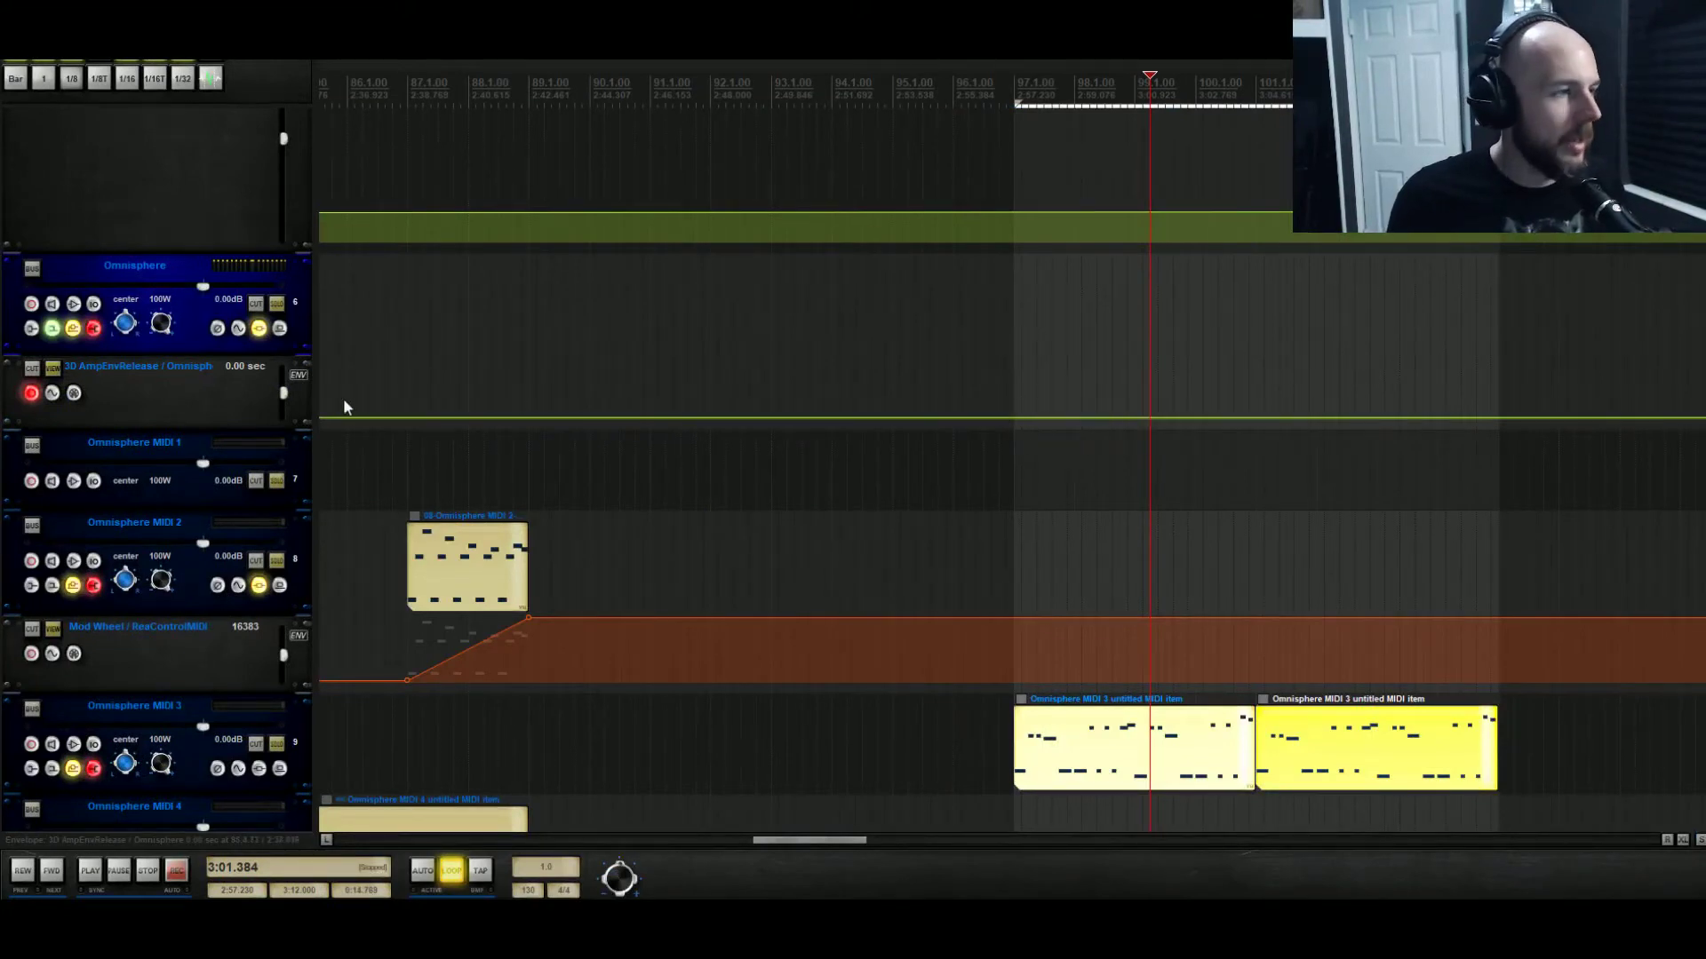
Enlarge the 3D AmpEnvRelease lane, raise its envelope slightly, and audition from bar 97.
{"action": "left_click", "coordinate": [29, 400]}
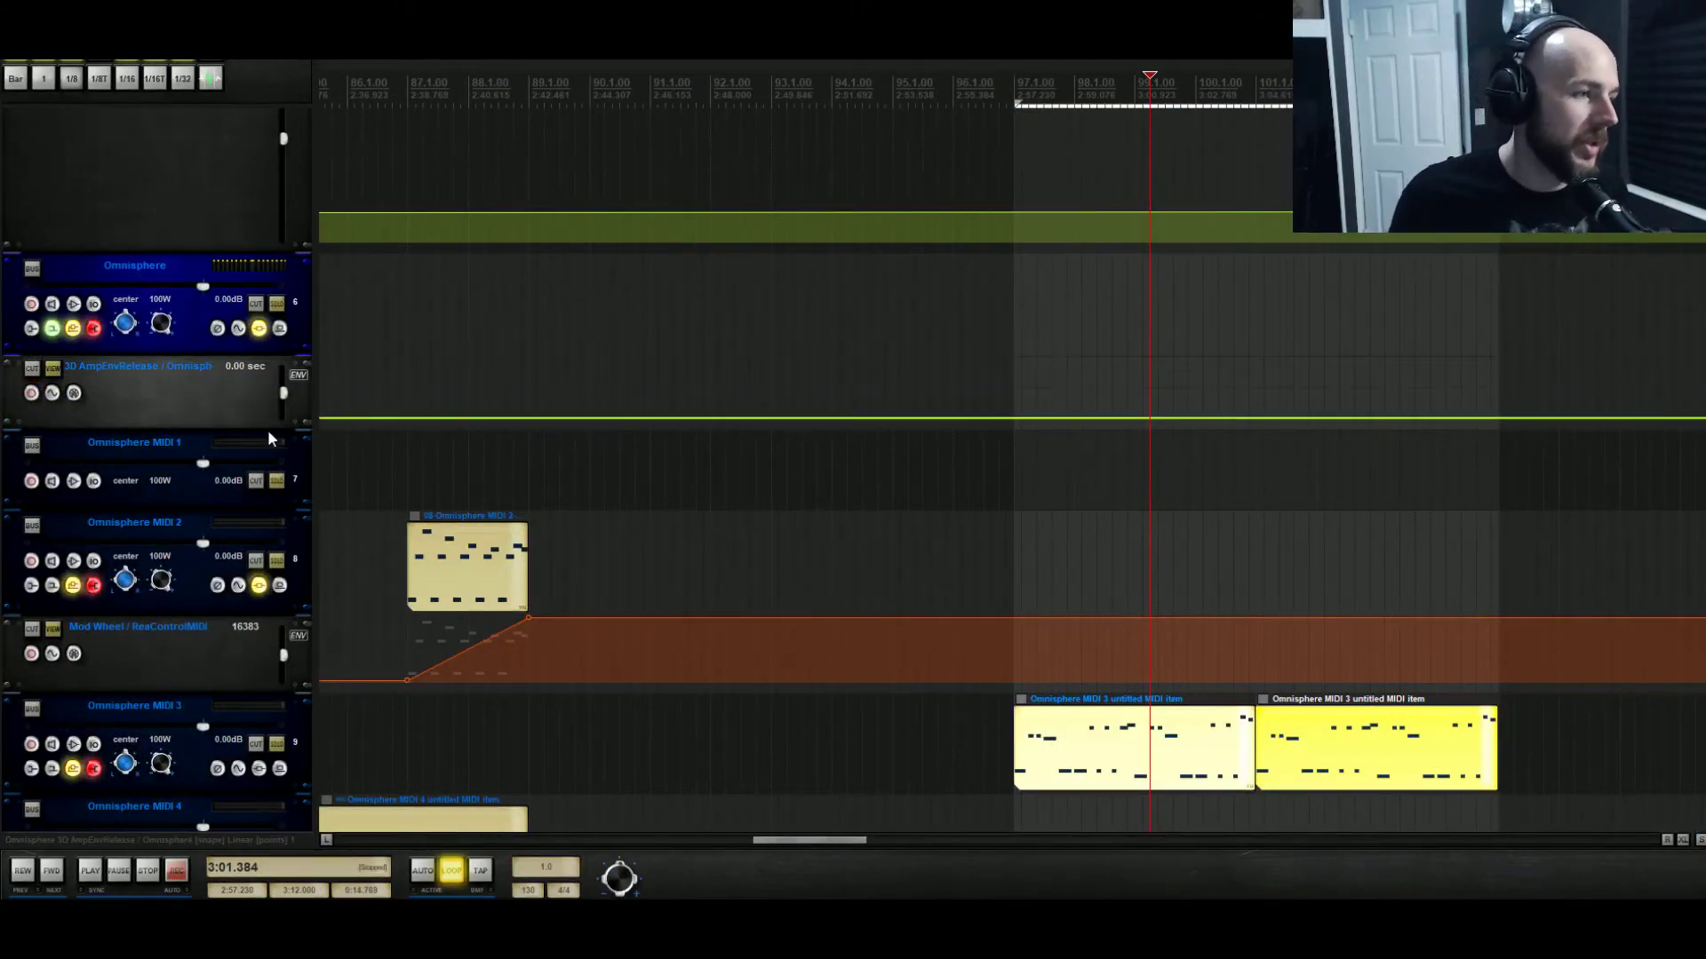
{"action": "left_click_drag", "start_coordinate": [263, 438], "coordinate": [274, 588]}
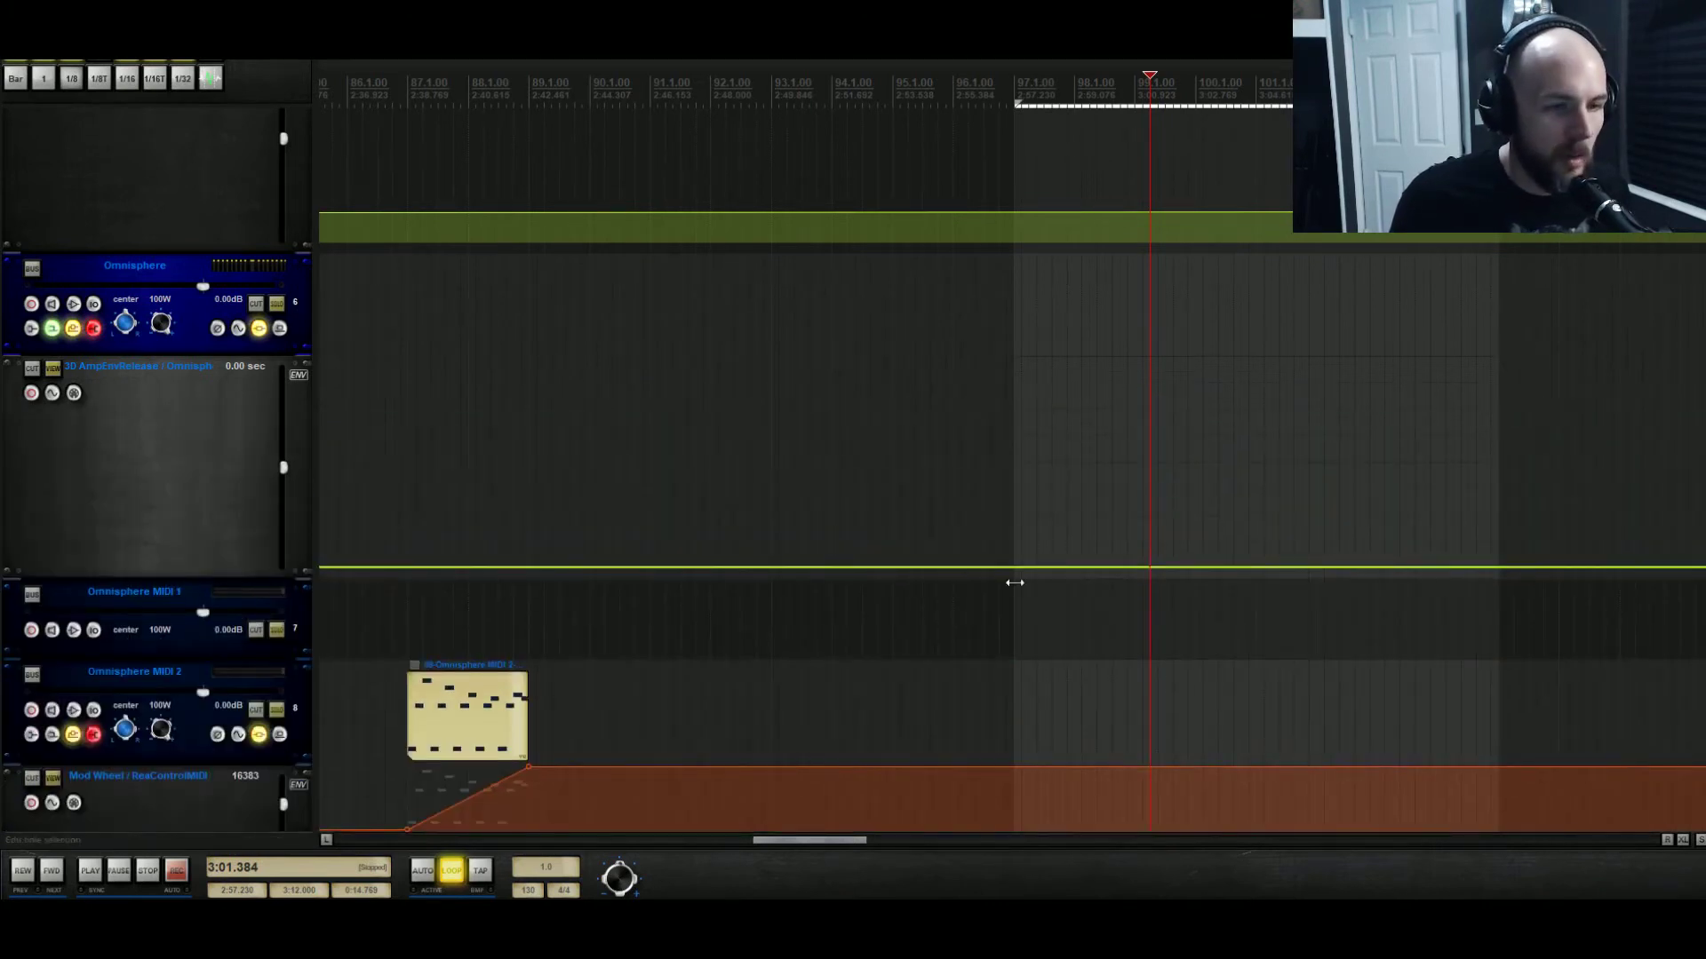
{"action": "left_click_drag", "start_coordinate": [1016, 568], "coordinate": [1017, 551]}
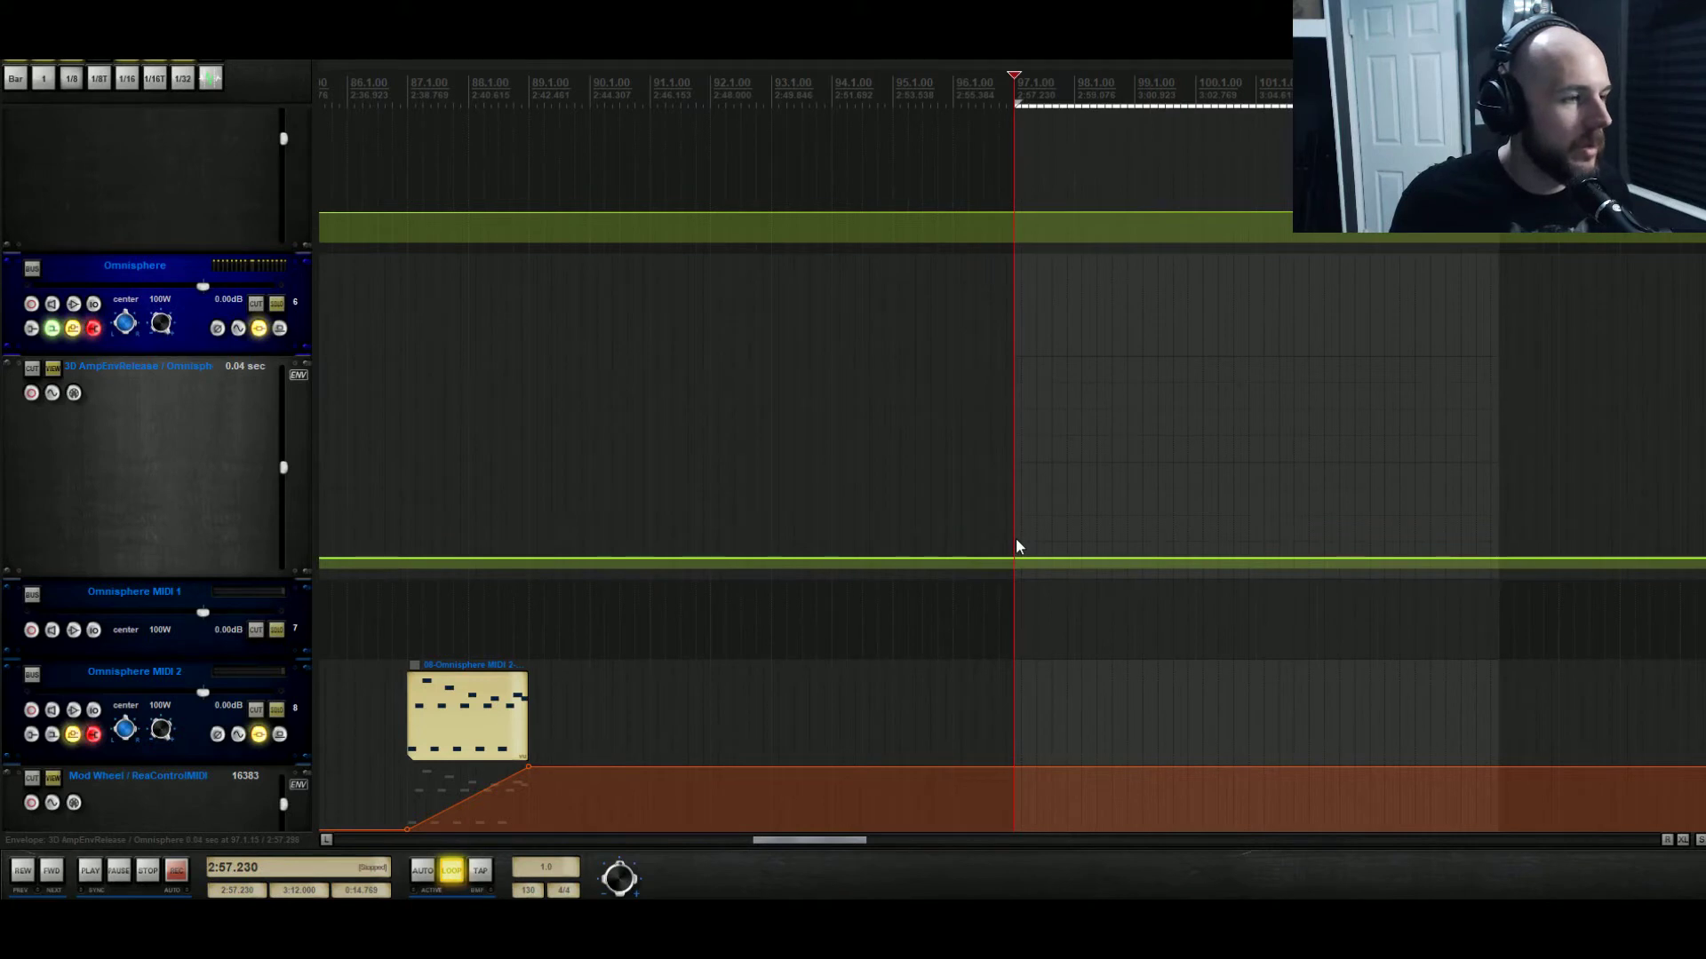
{"action": "key", "text": "space"}
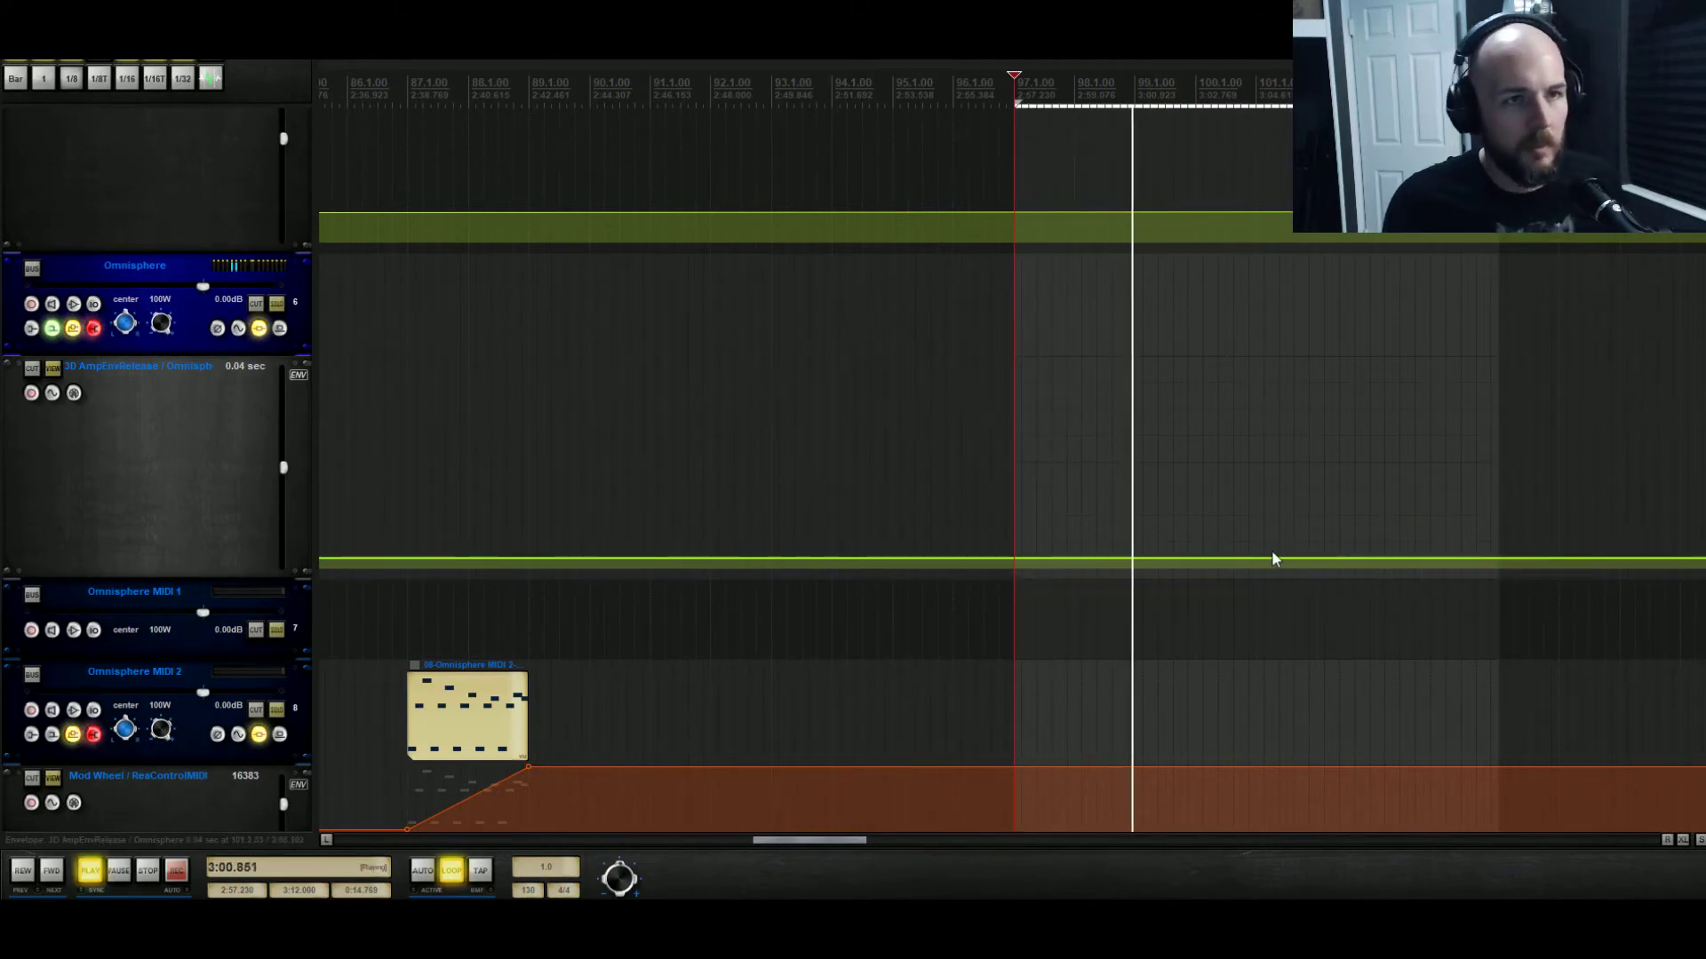
{"action": "left_click_drag", "start_coordinate": [1498, 109], "coordinate": [1013, 130]}
{"action": "key", "text": "space"}
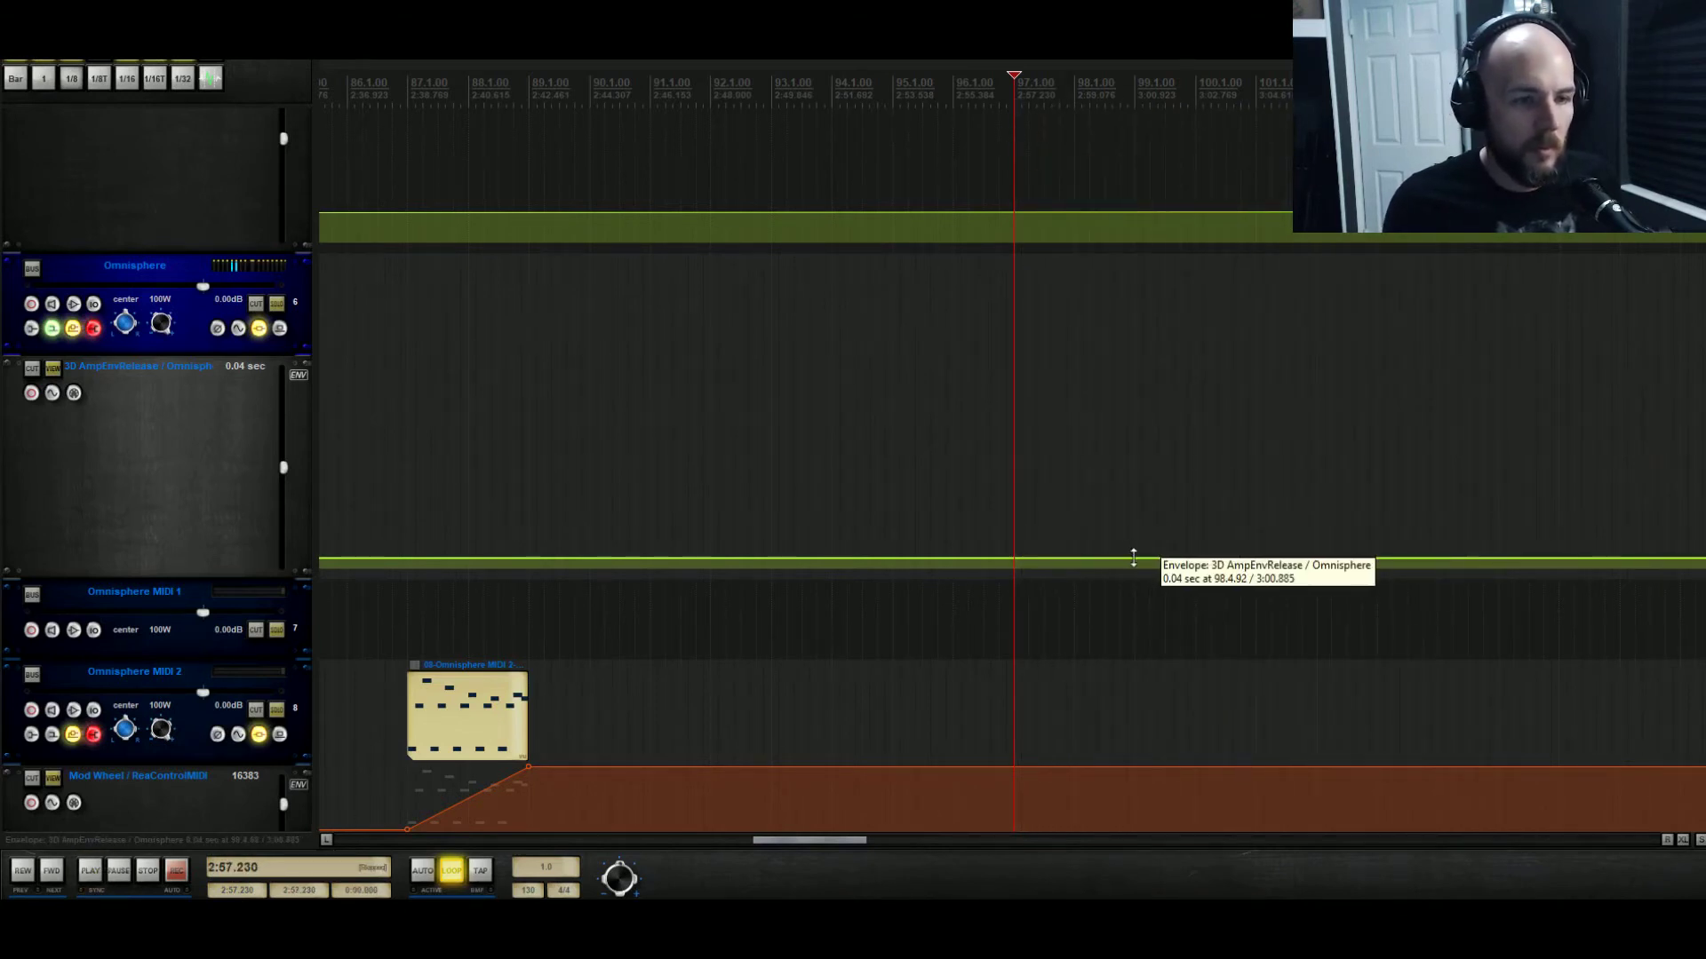
Add AmpEnvRelease points at bar 97 and raise the later one into a ramp reaching 0.32.
{"action": "left_click", "coordinate": [1133, 558]}
{"action": "left_click_drag", "start_coordinate": [1257, 557], "coordinate": [1257, 500]}
{"action": "key", "text": "space"}
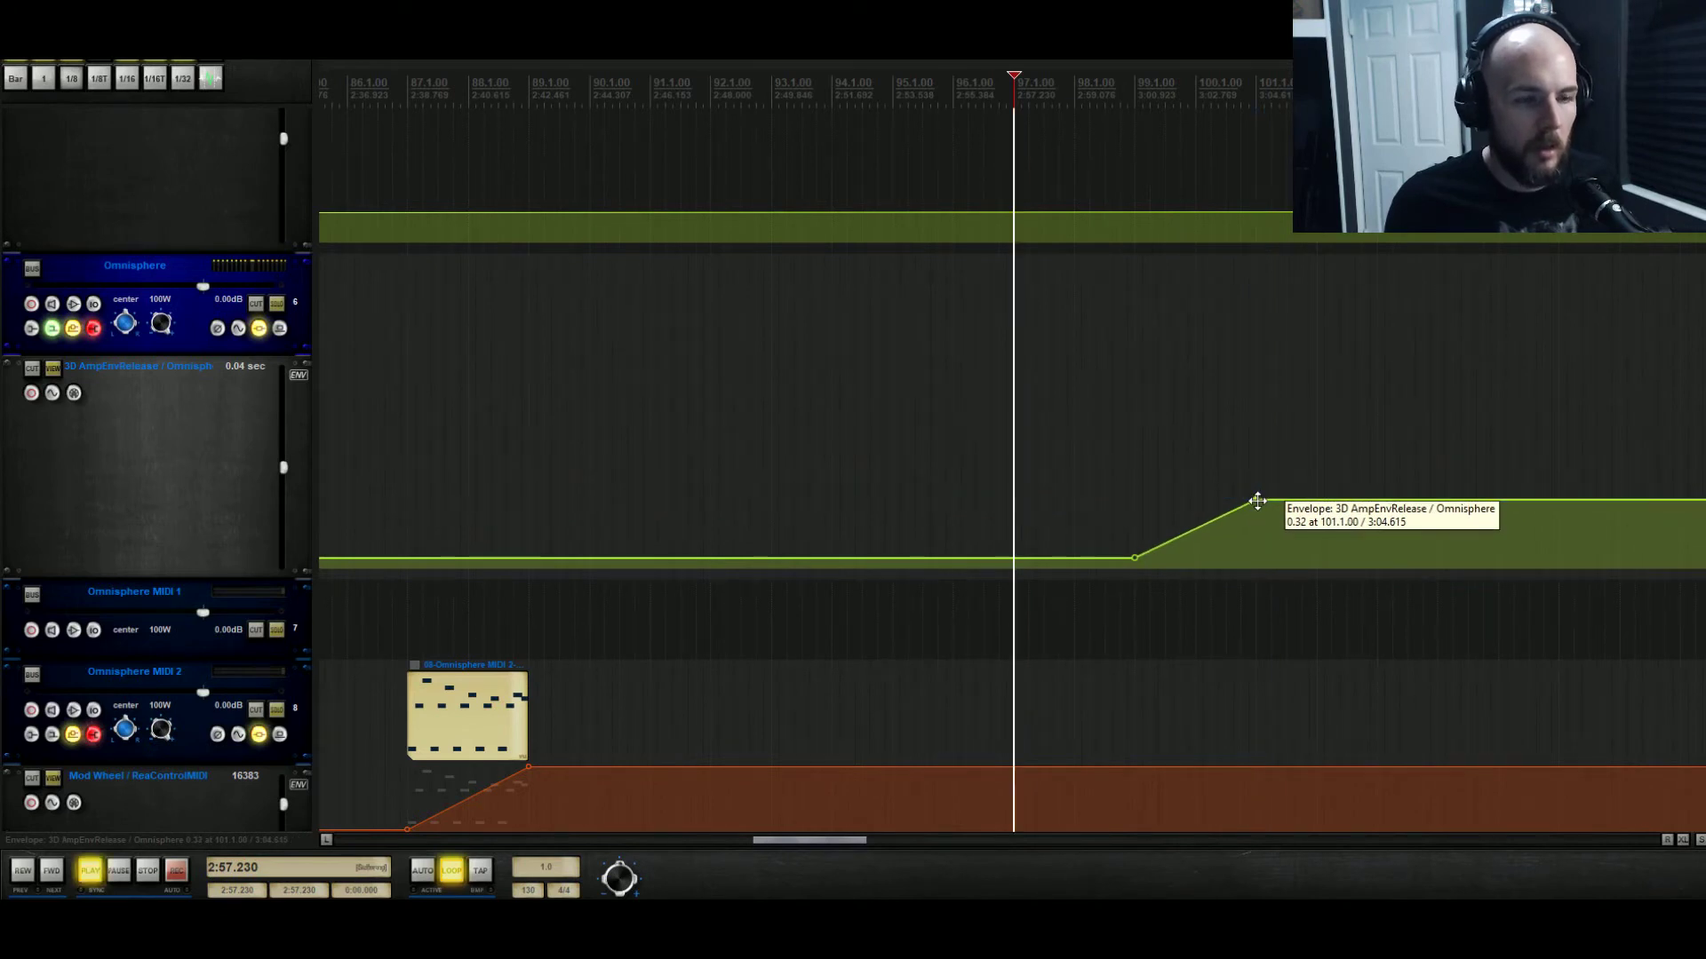
{"action": "left_click", "coordinate": [1013, 558]}
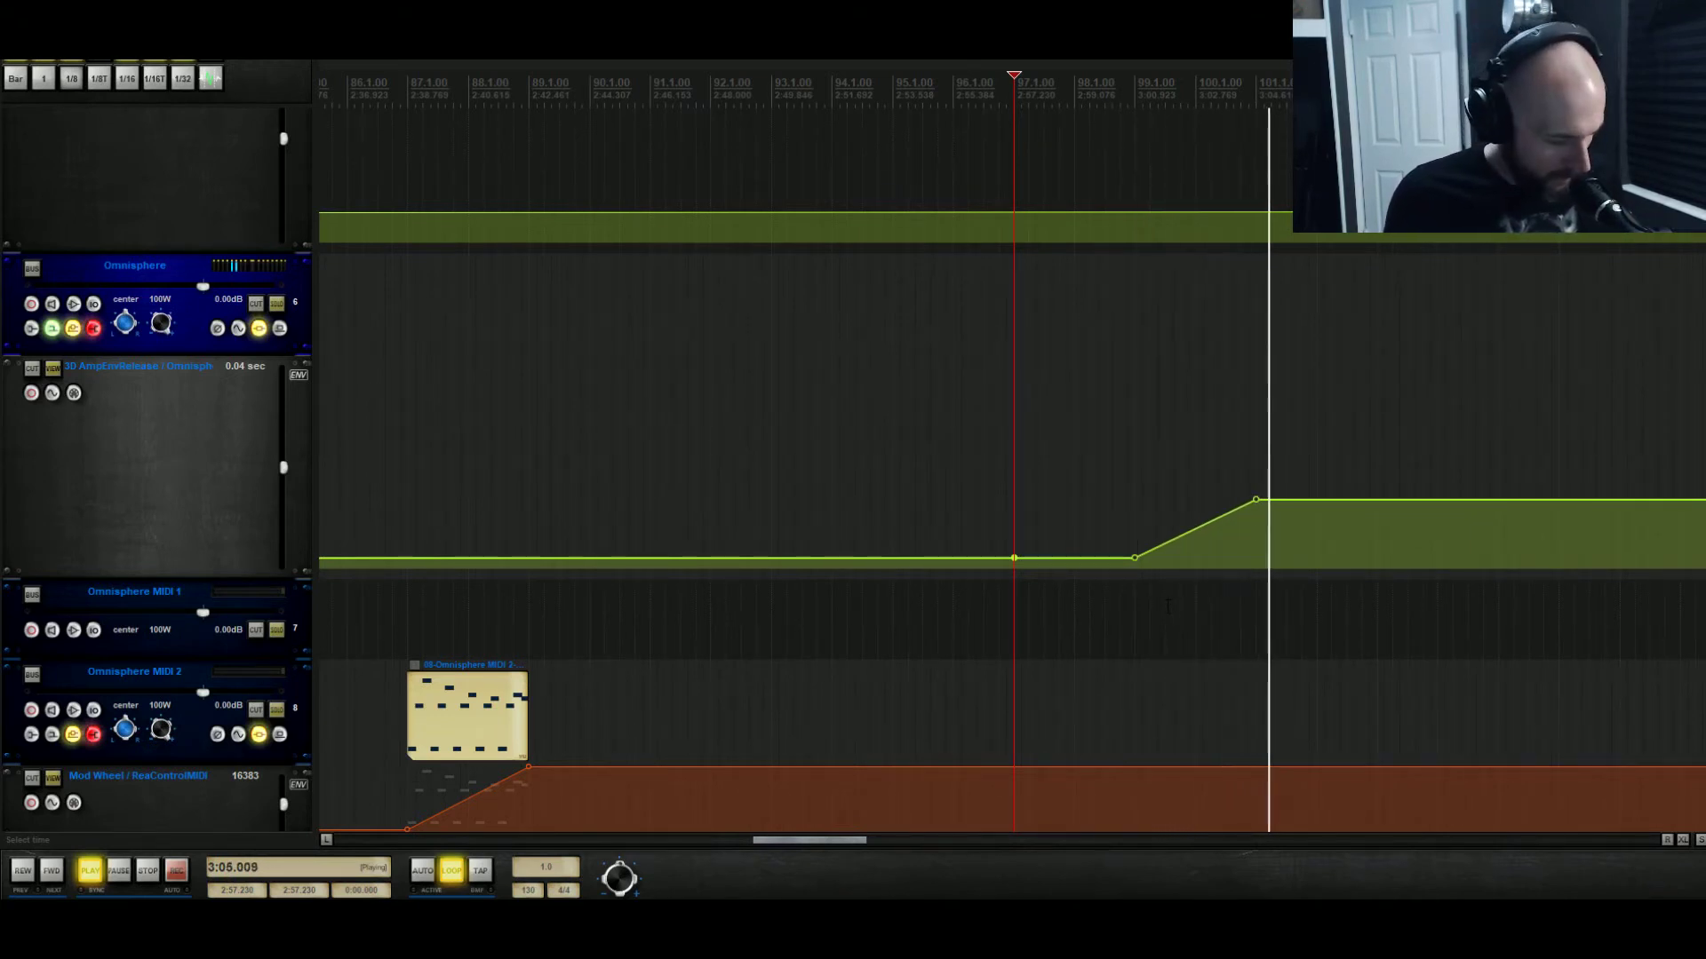
{"action": "mouse_move", "coordinate": [1256, 497]}
{"action": "left_click_drag", "start_coordinate": [1256, 497], "coordinate": [1254, 500]}
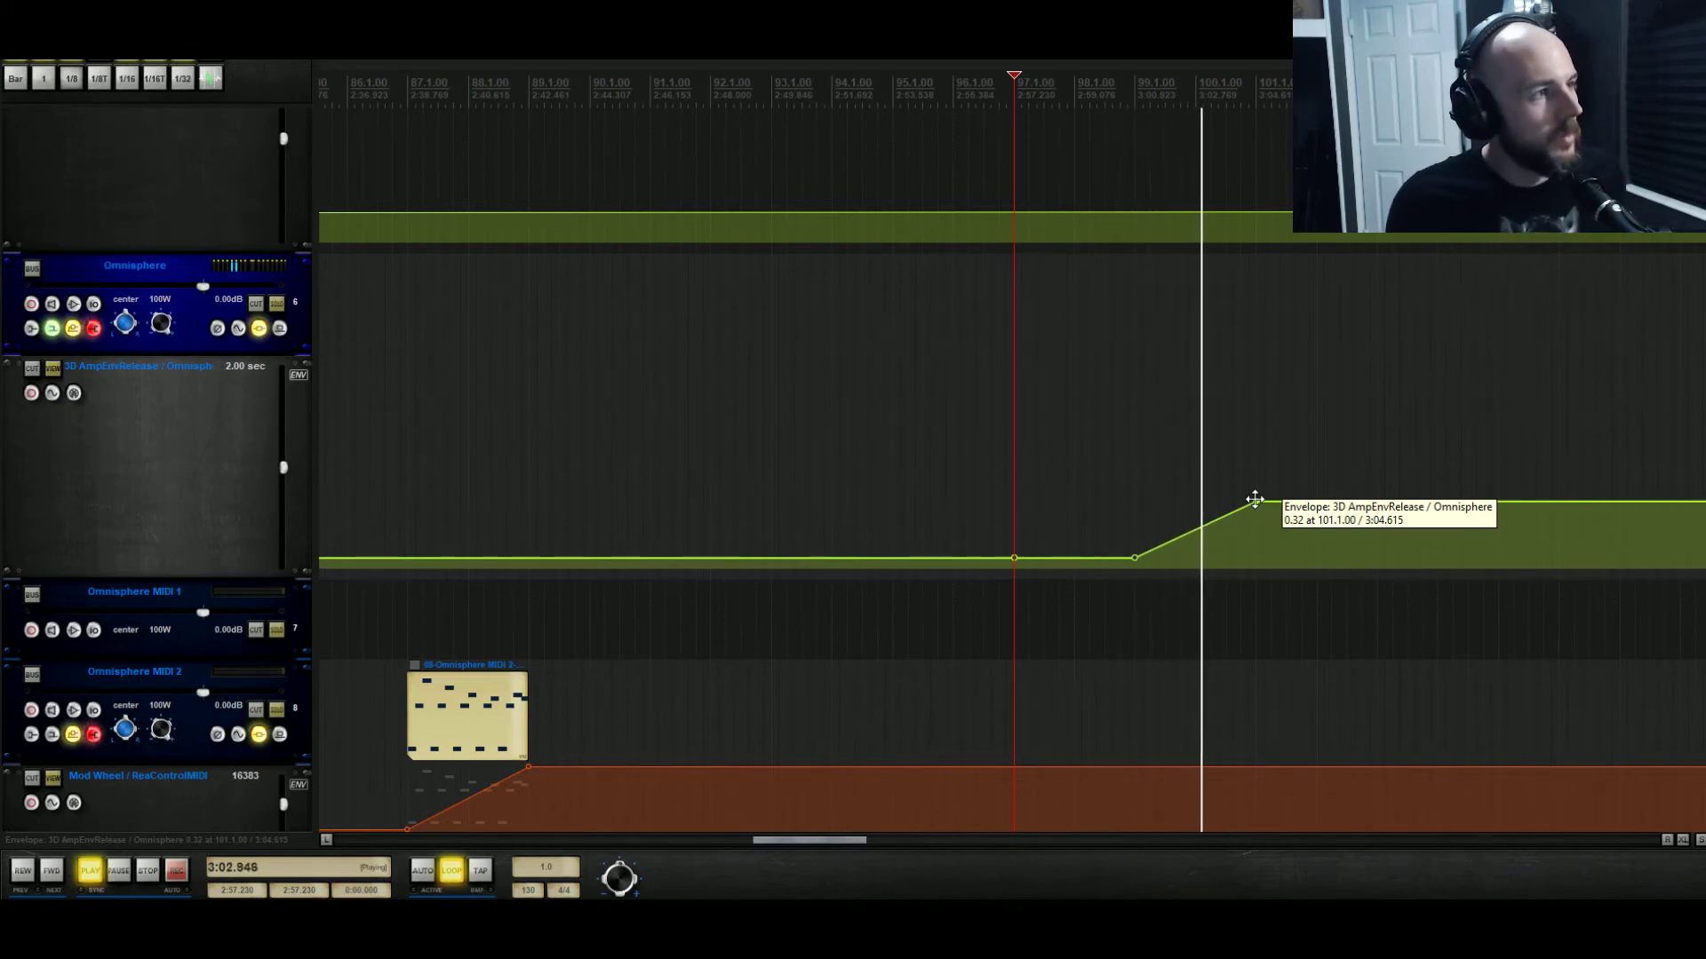
{"action": "key", "text": "space"}
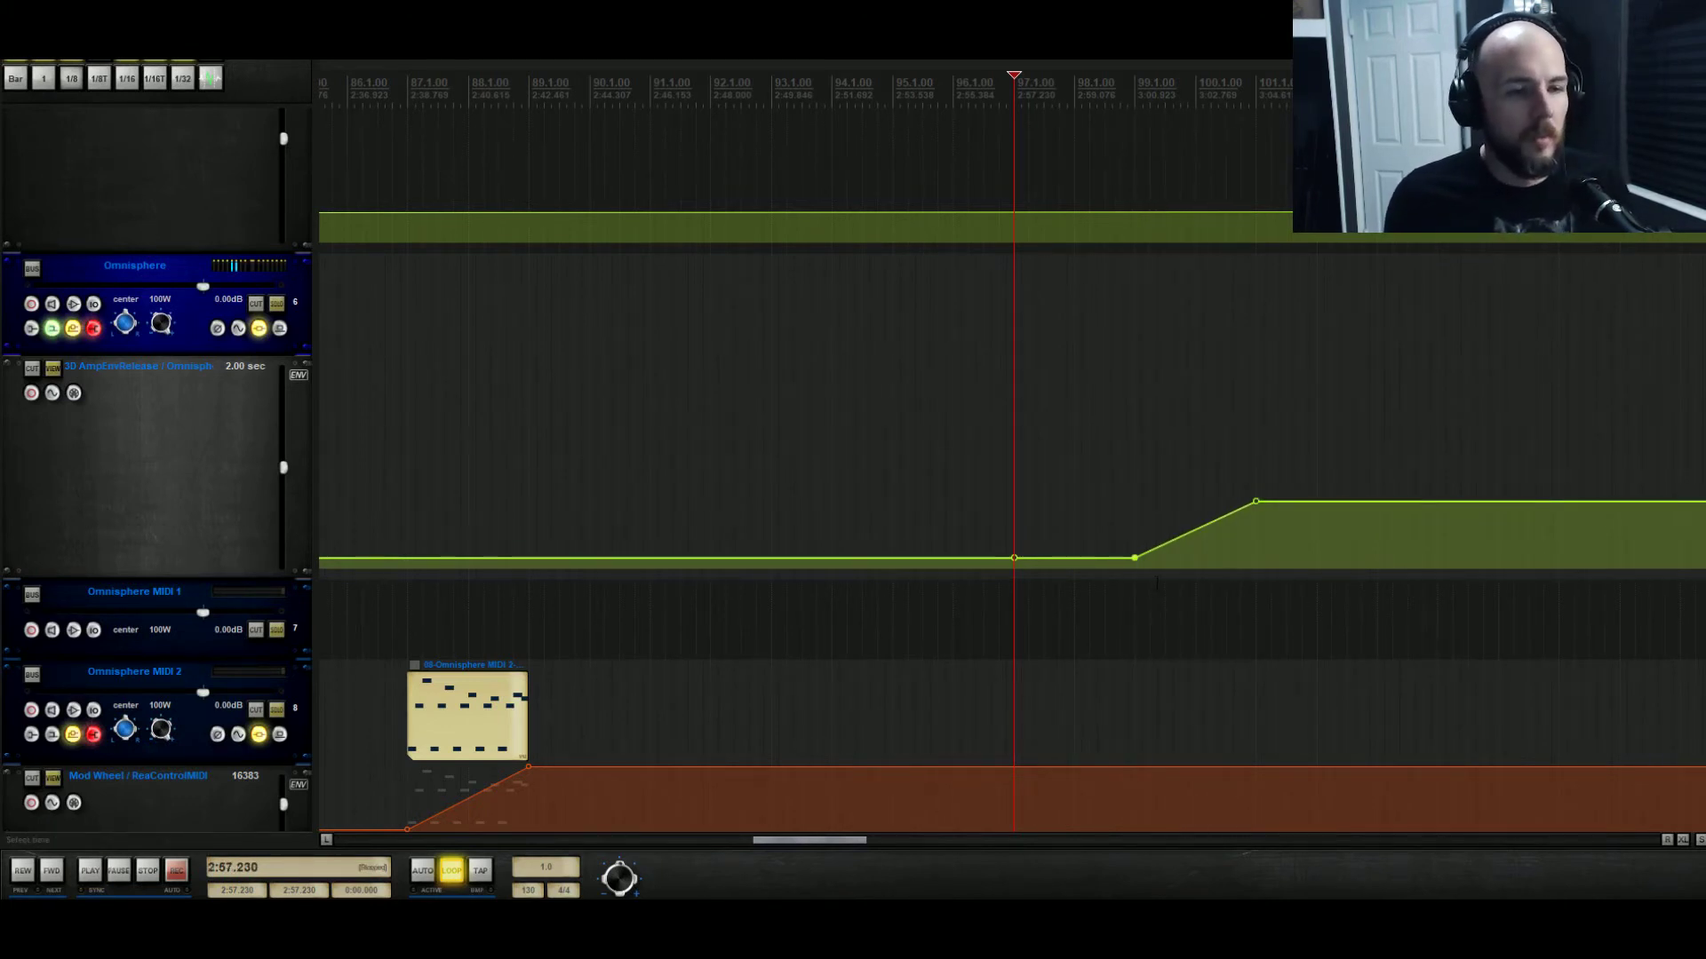
Delete the middle point so the ramp starts at bar 97, bend it into a curve, and audition.
{"action": "left_click", "coordinate": [1135, 558], "text": "alt"}
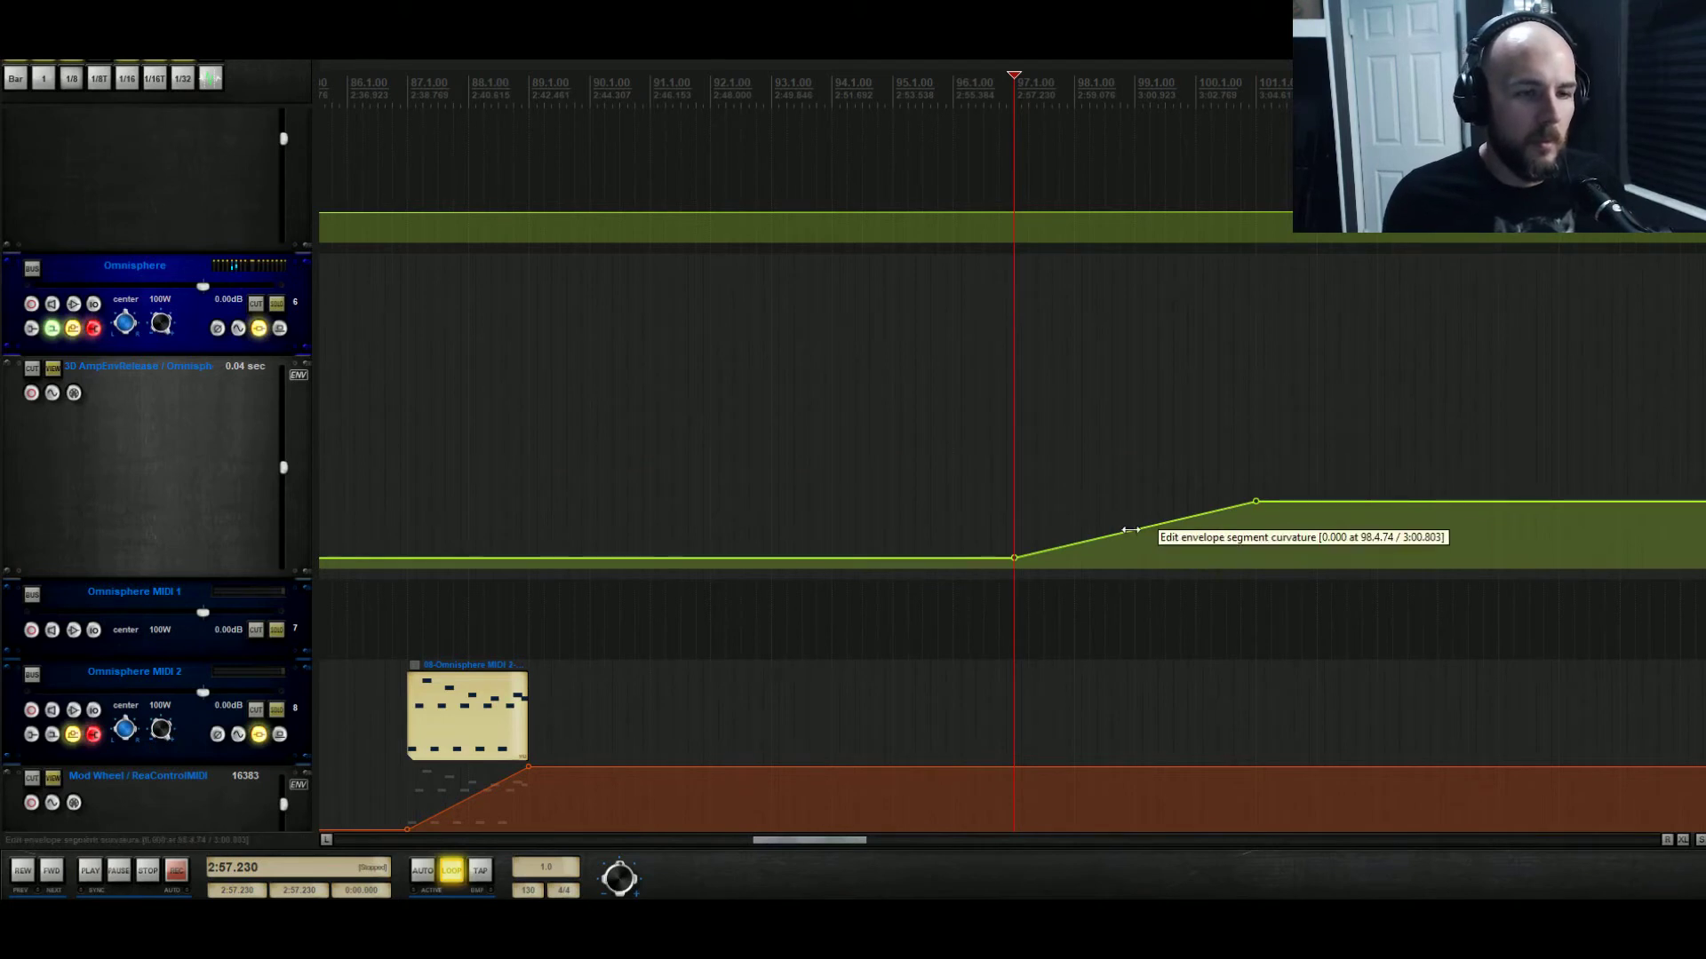
{"action": "left_click_drag", "start_coordinate": [1130, 537], "coordinate": [1121, 558]}
{"action": "key", "text": "space"}
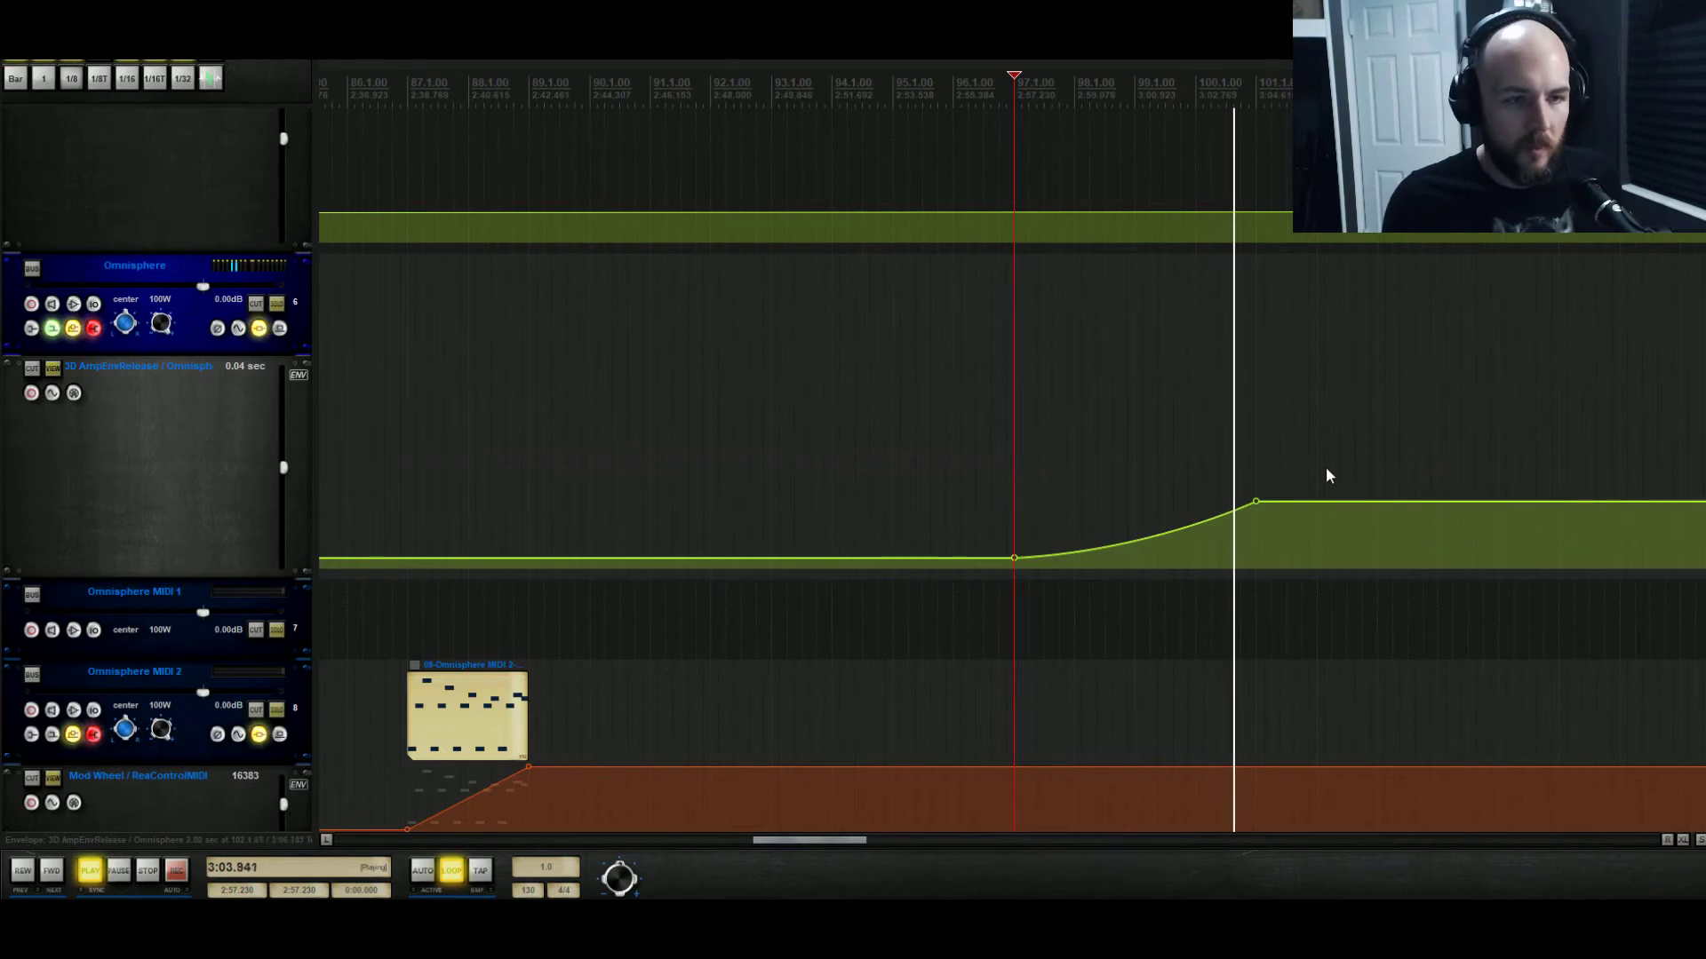
{"action": "key", "text": "space"}
Duplicate the curved ramp right after itself, nudge the copy earlier, and play from bar 97.
{"action": "left_click_drag", "start_coordinate": [1327, 459], "coordinate": [1012, 564]}
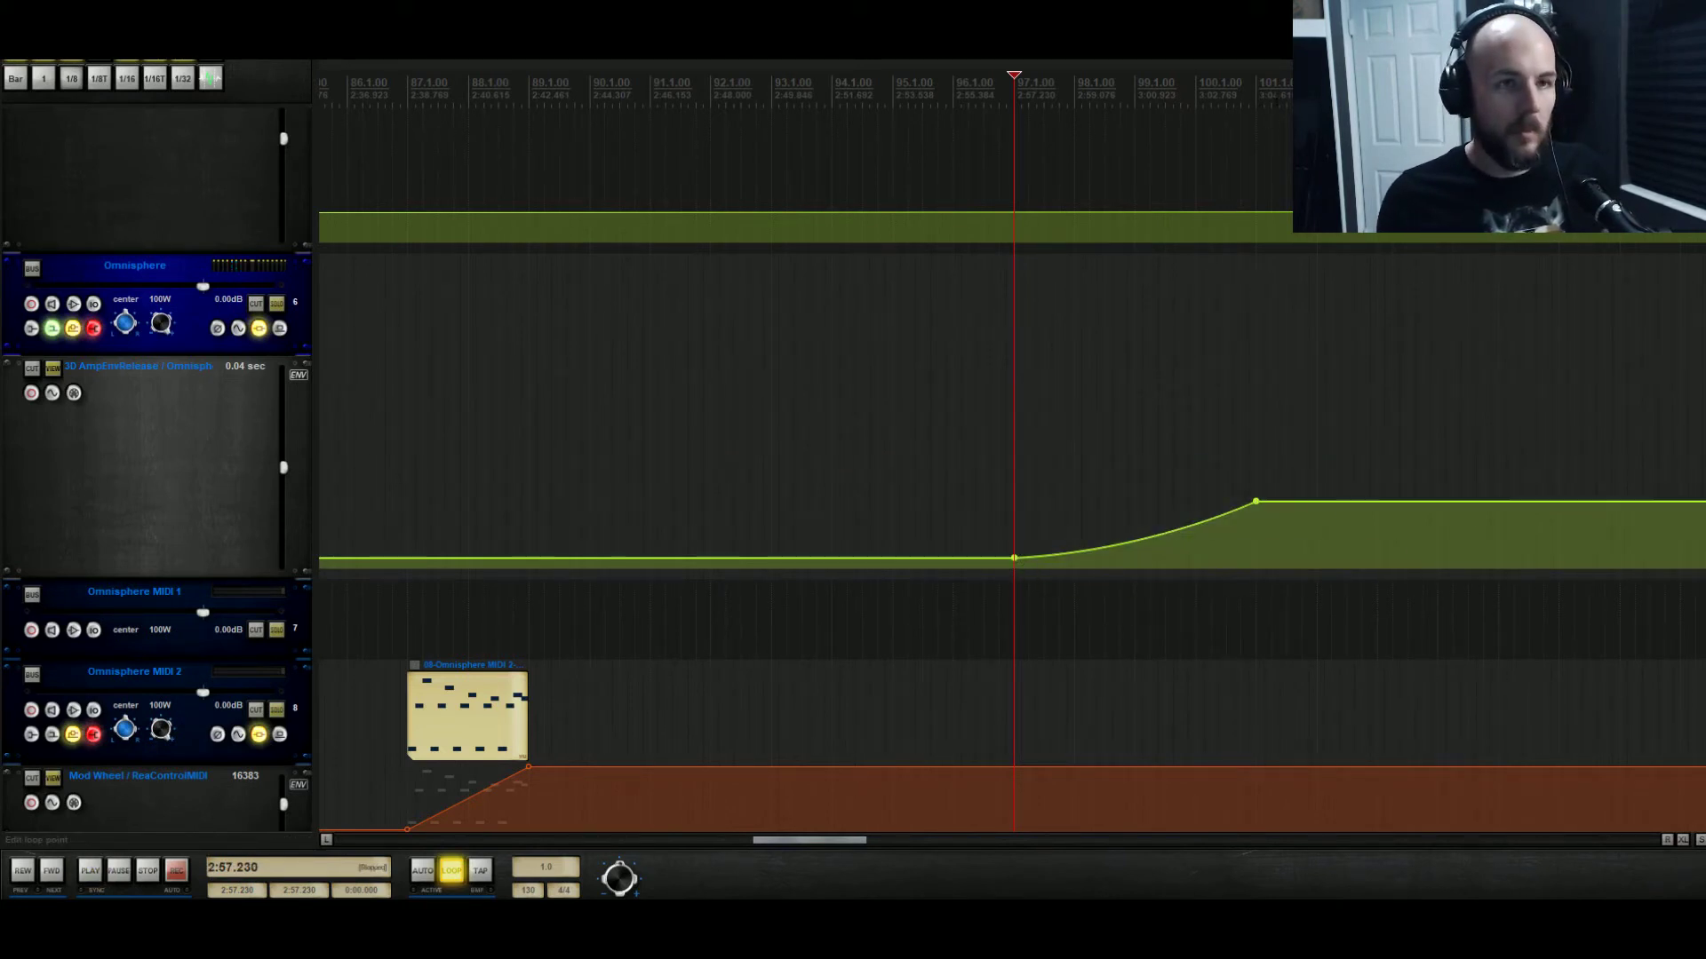
{"action": "key", "text": "ctrl+v"}
{"action": "key", "text": "ctrl+v"}
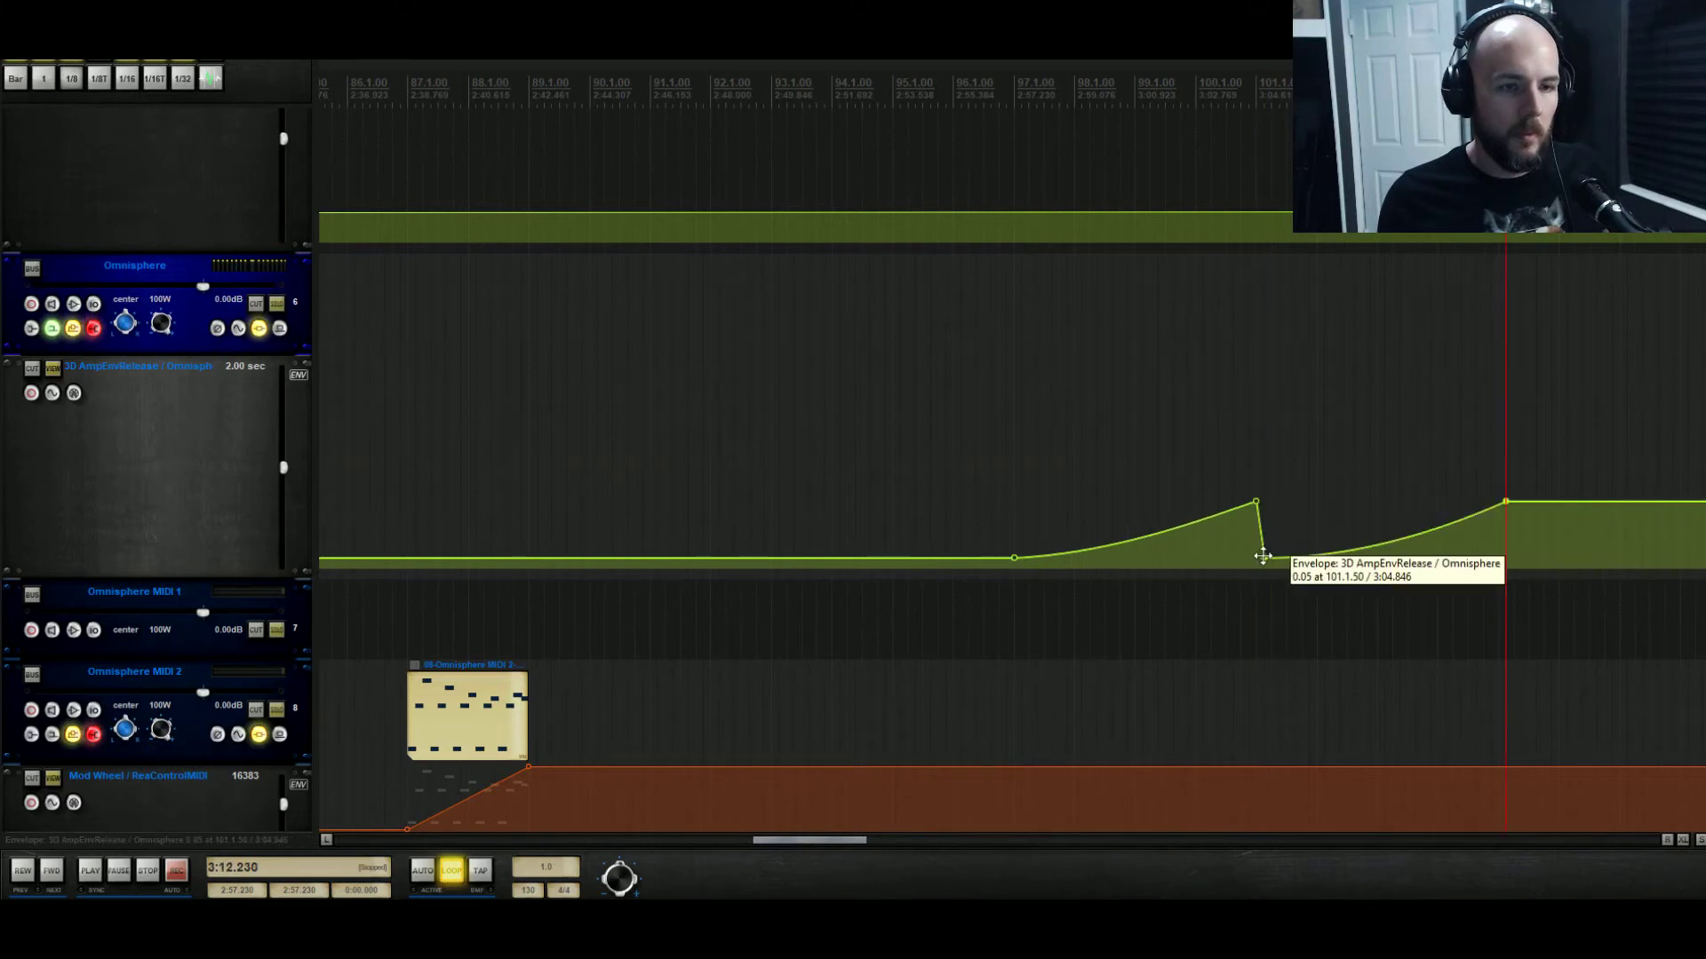
{"action": "left_click_drag", "start_coordinate": [1261, 556], "coordinate": [1254, 556]}
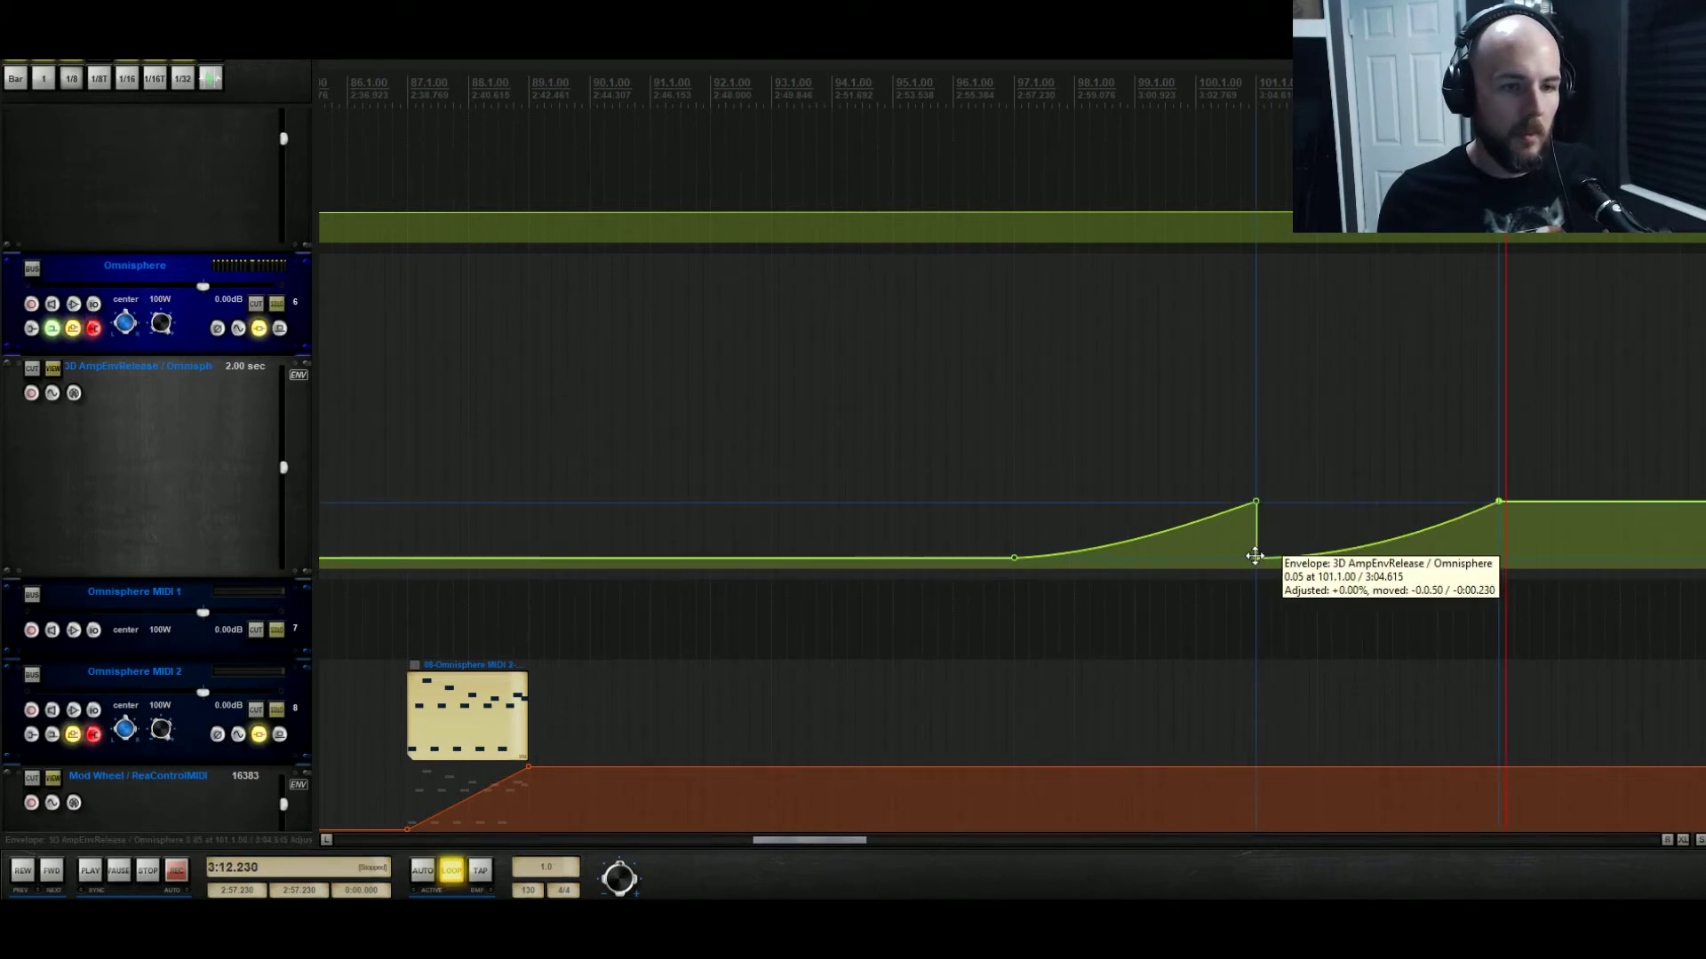
{"action": "left_click", "coordinate": [1012, 456]}
{"action": "key", "text": "space"}
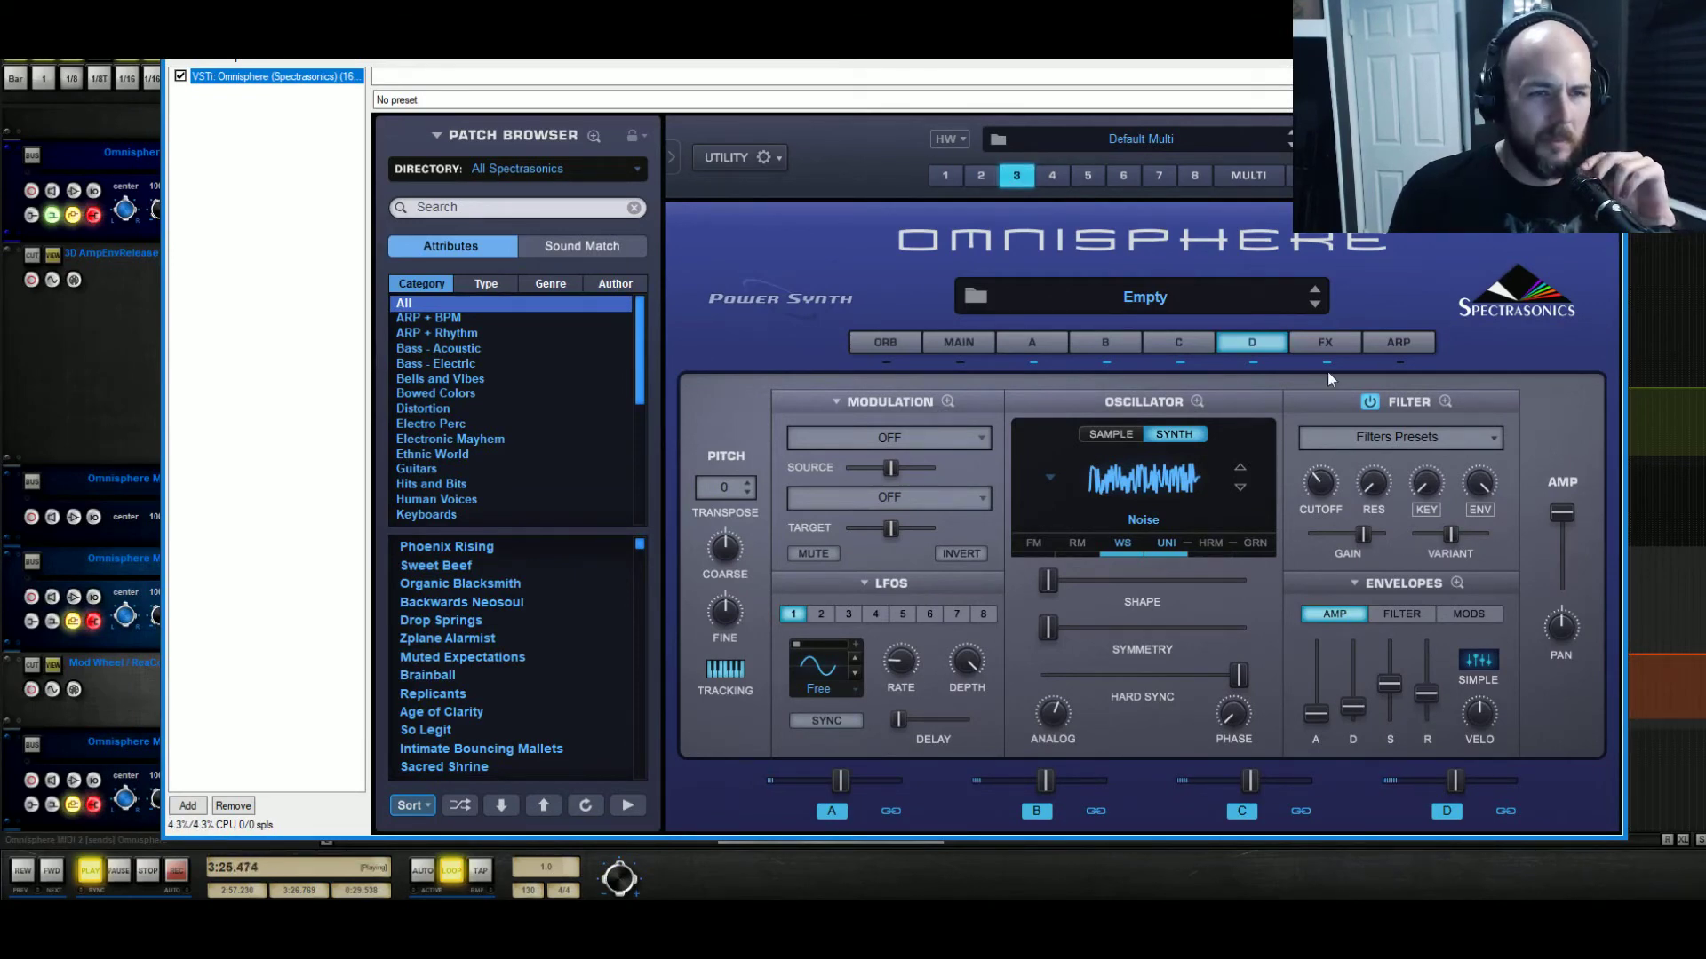
Load the Toxic Smasher distortion into the first slot of Omnisphere's common FX rack.
{"action": "left_click", "coordinate": [1323, 343]}
{"action": "left_click", "coordinate": [1325, 401]}
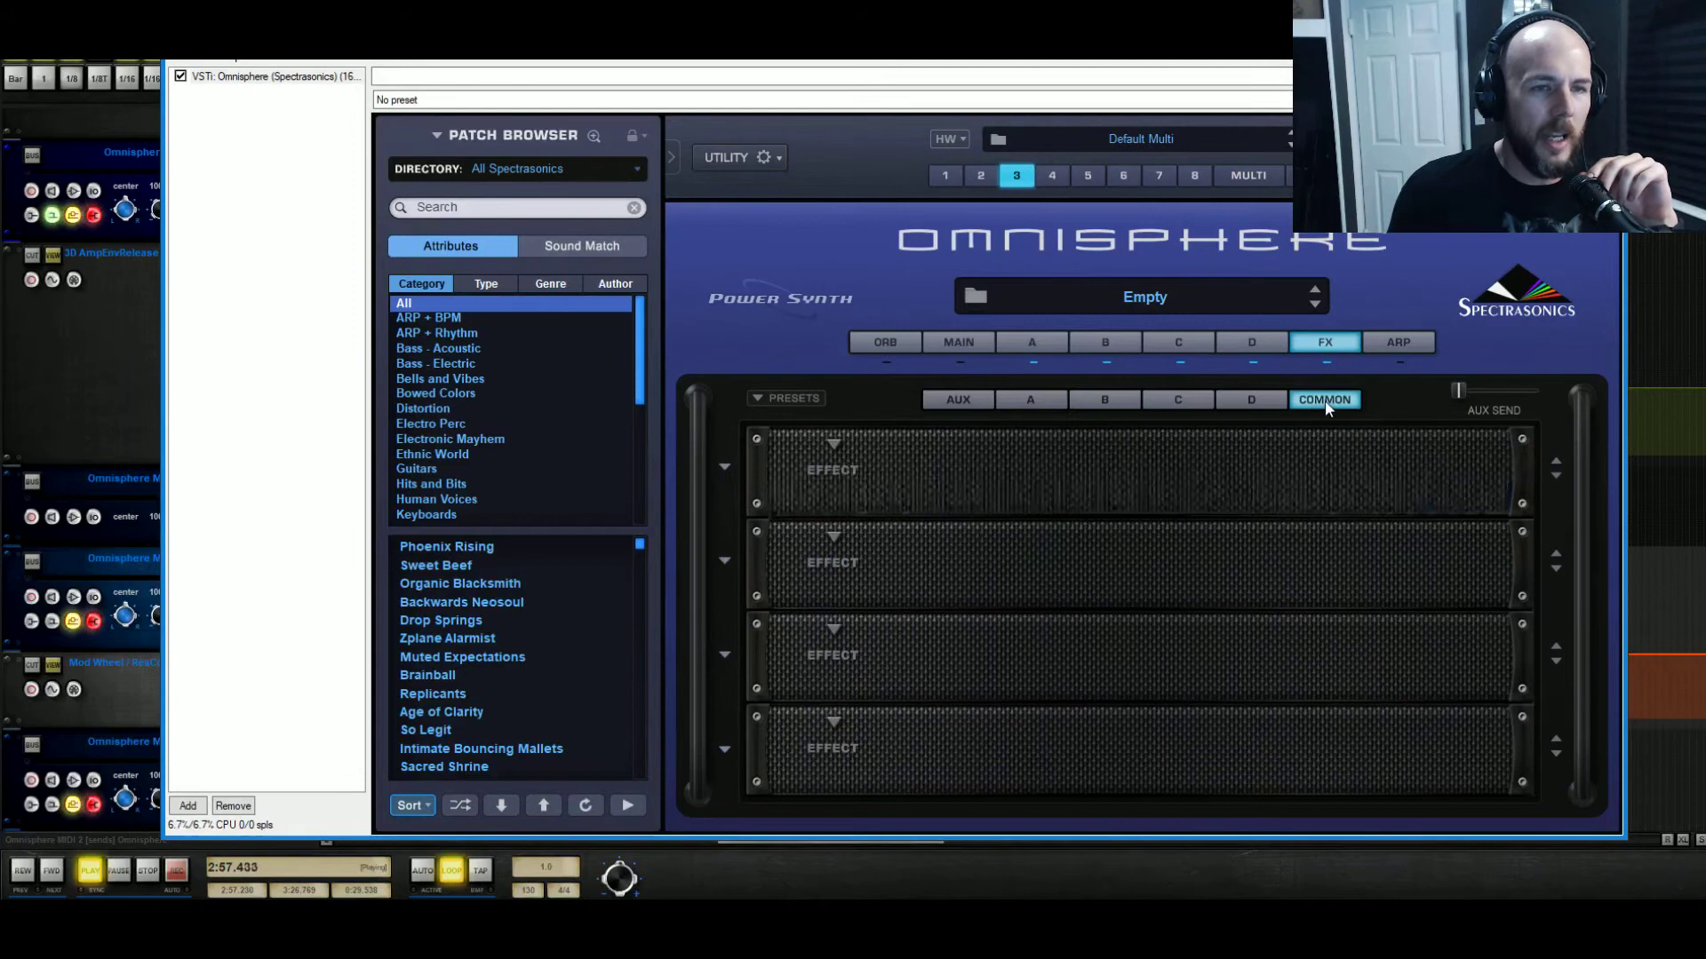
{"action": "left_click", "coordinate": [835, 444]}
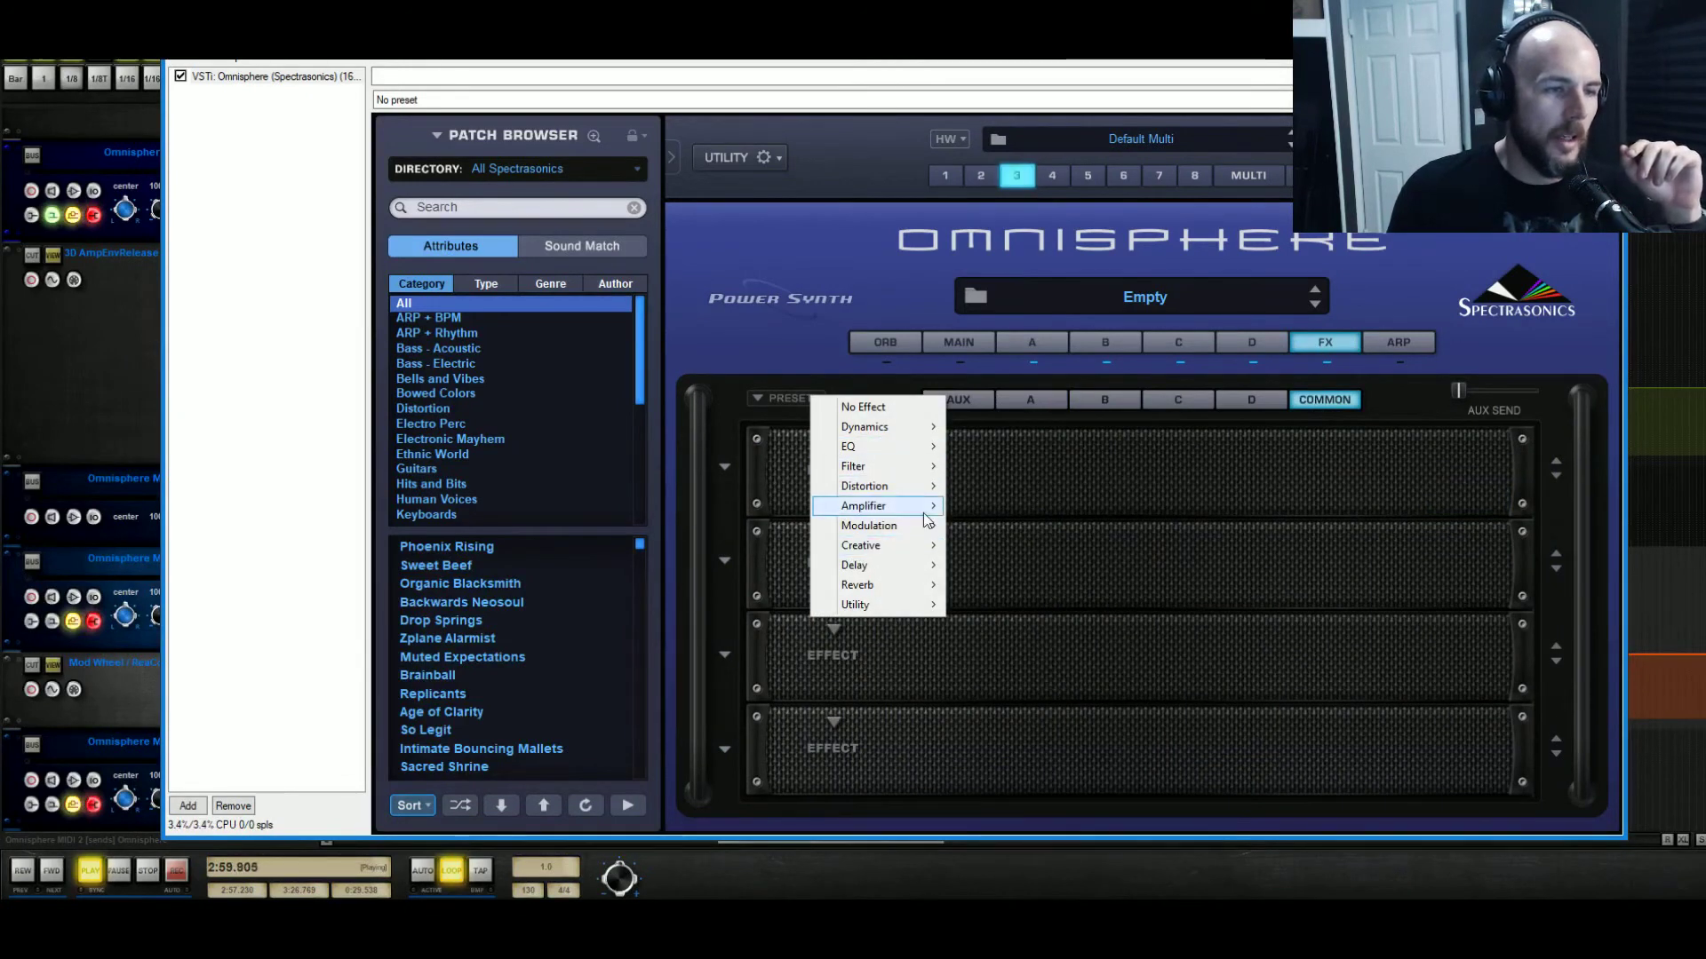
{"action": "mouse_move", "coordinate": [928, 487]}
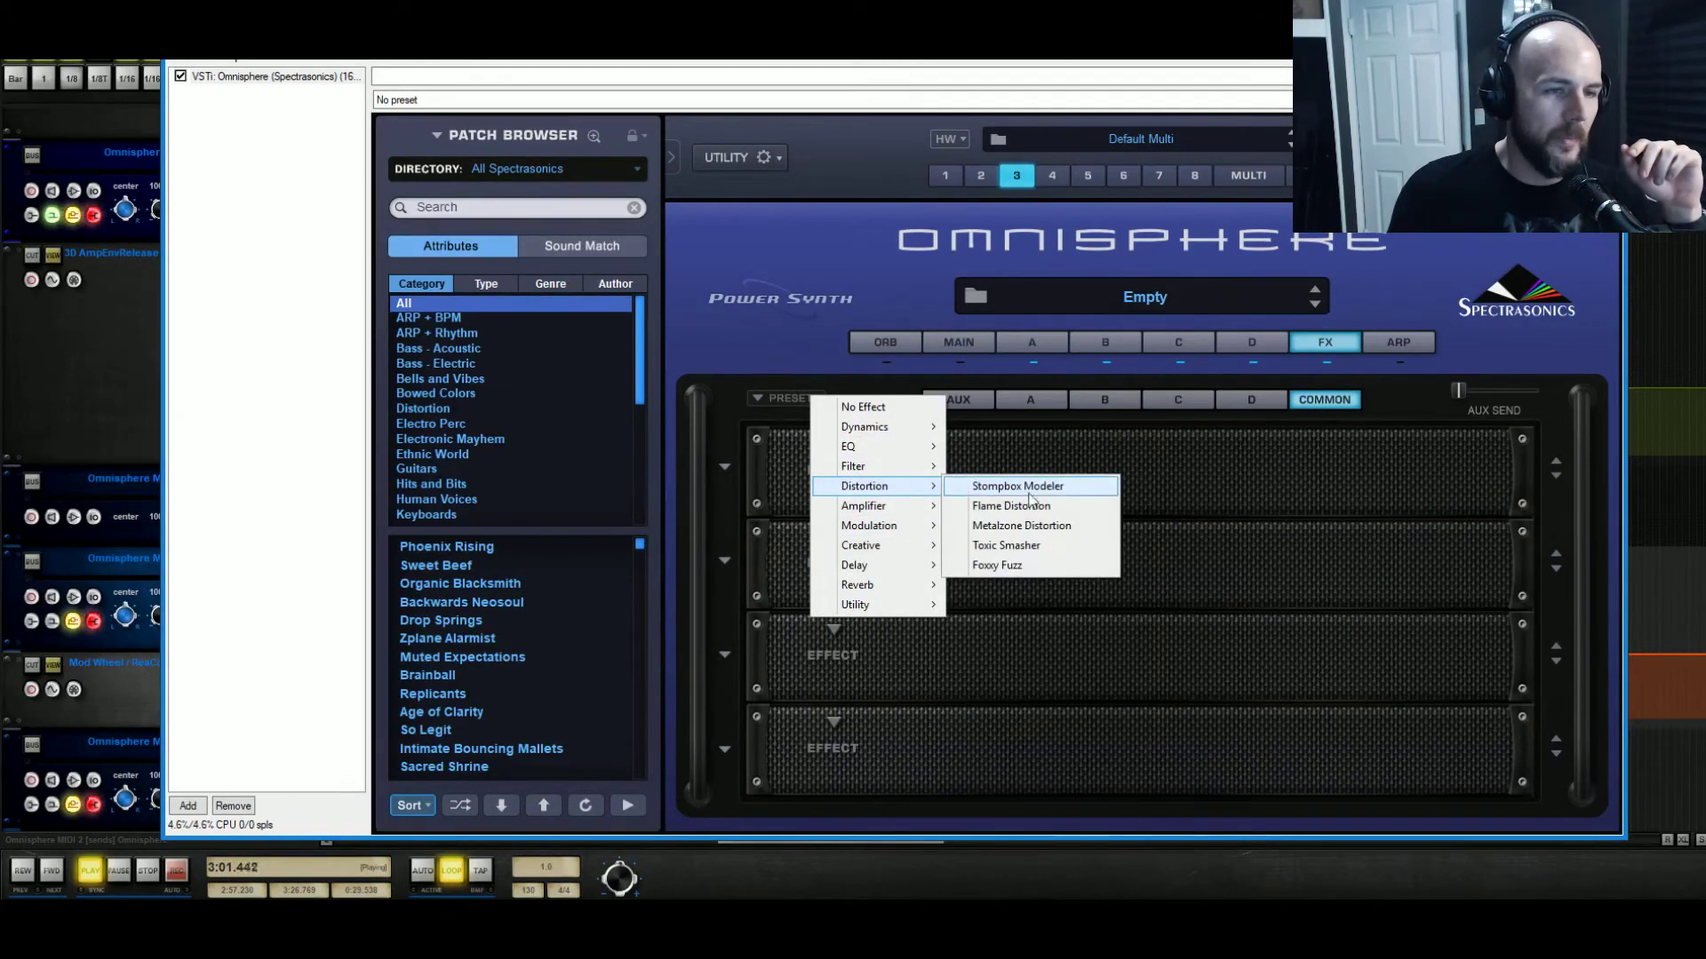
{"action": "left_click", "coordinate": [1044, 547]}
Try the Basic Reducifier and then the Corrupter presets on Toxic Smasher.
{"action": "left_click", "coordinate": [725, 468]}
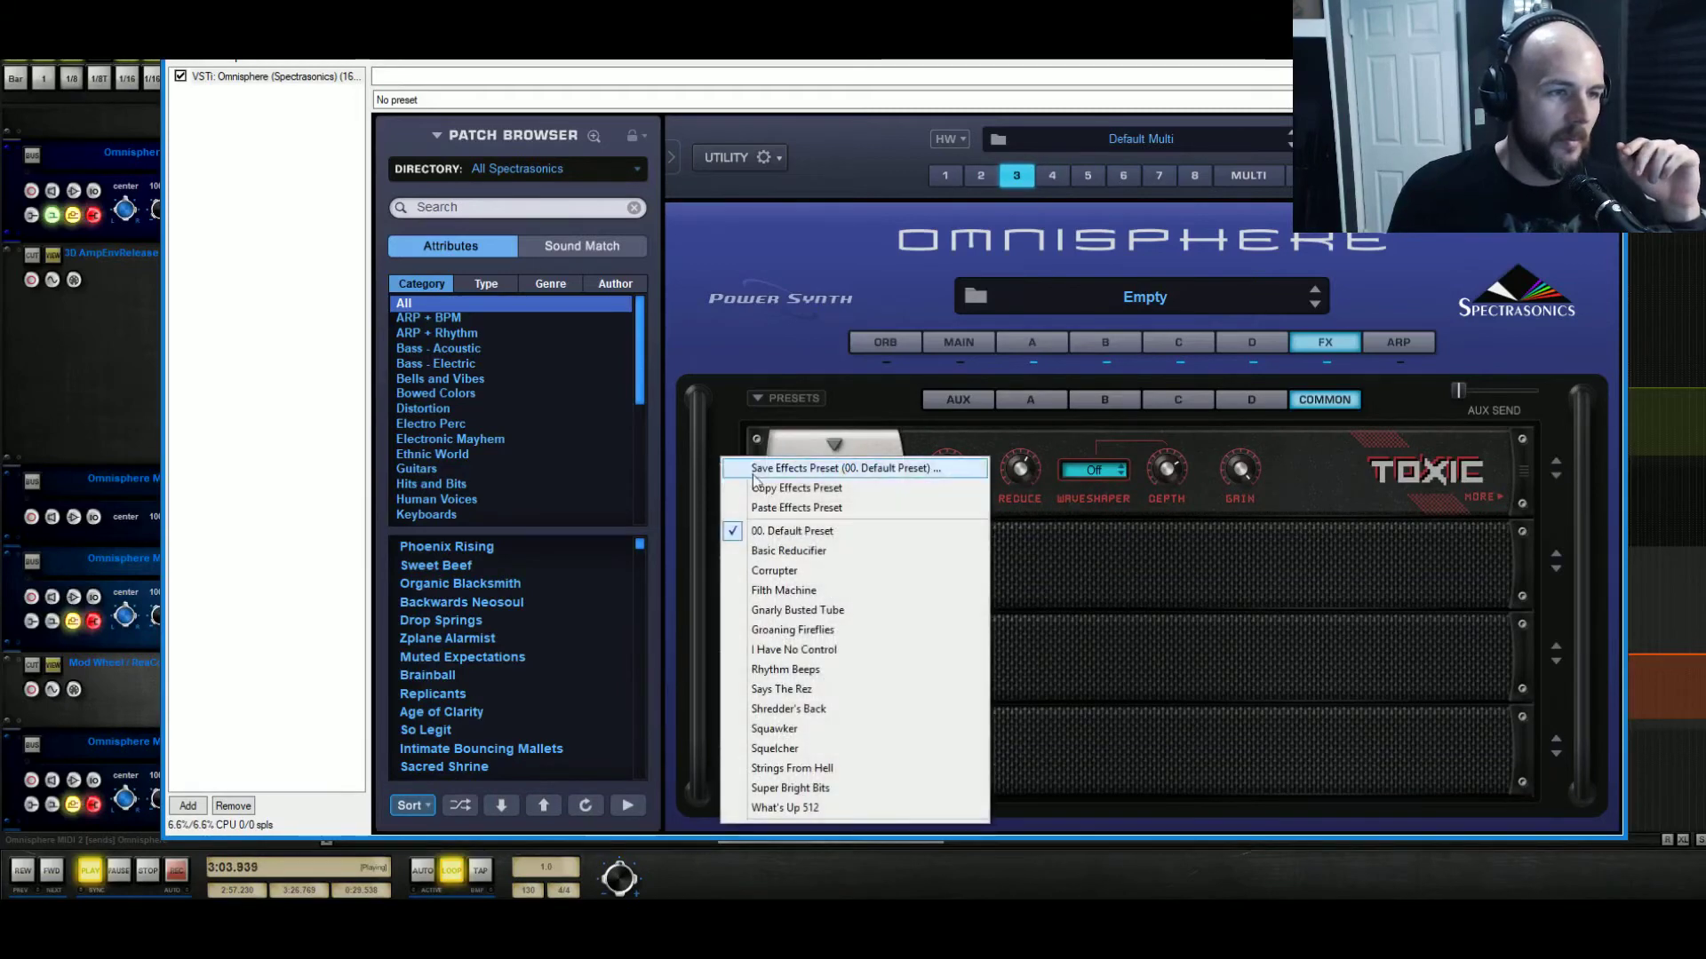
{"action": "left_click", "coordinate": [860, 553]}
{"action": "left_click", "coordinate": [727, 468]}
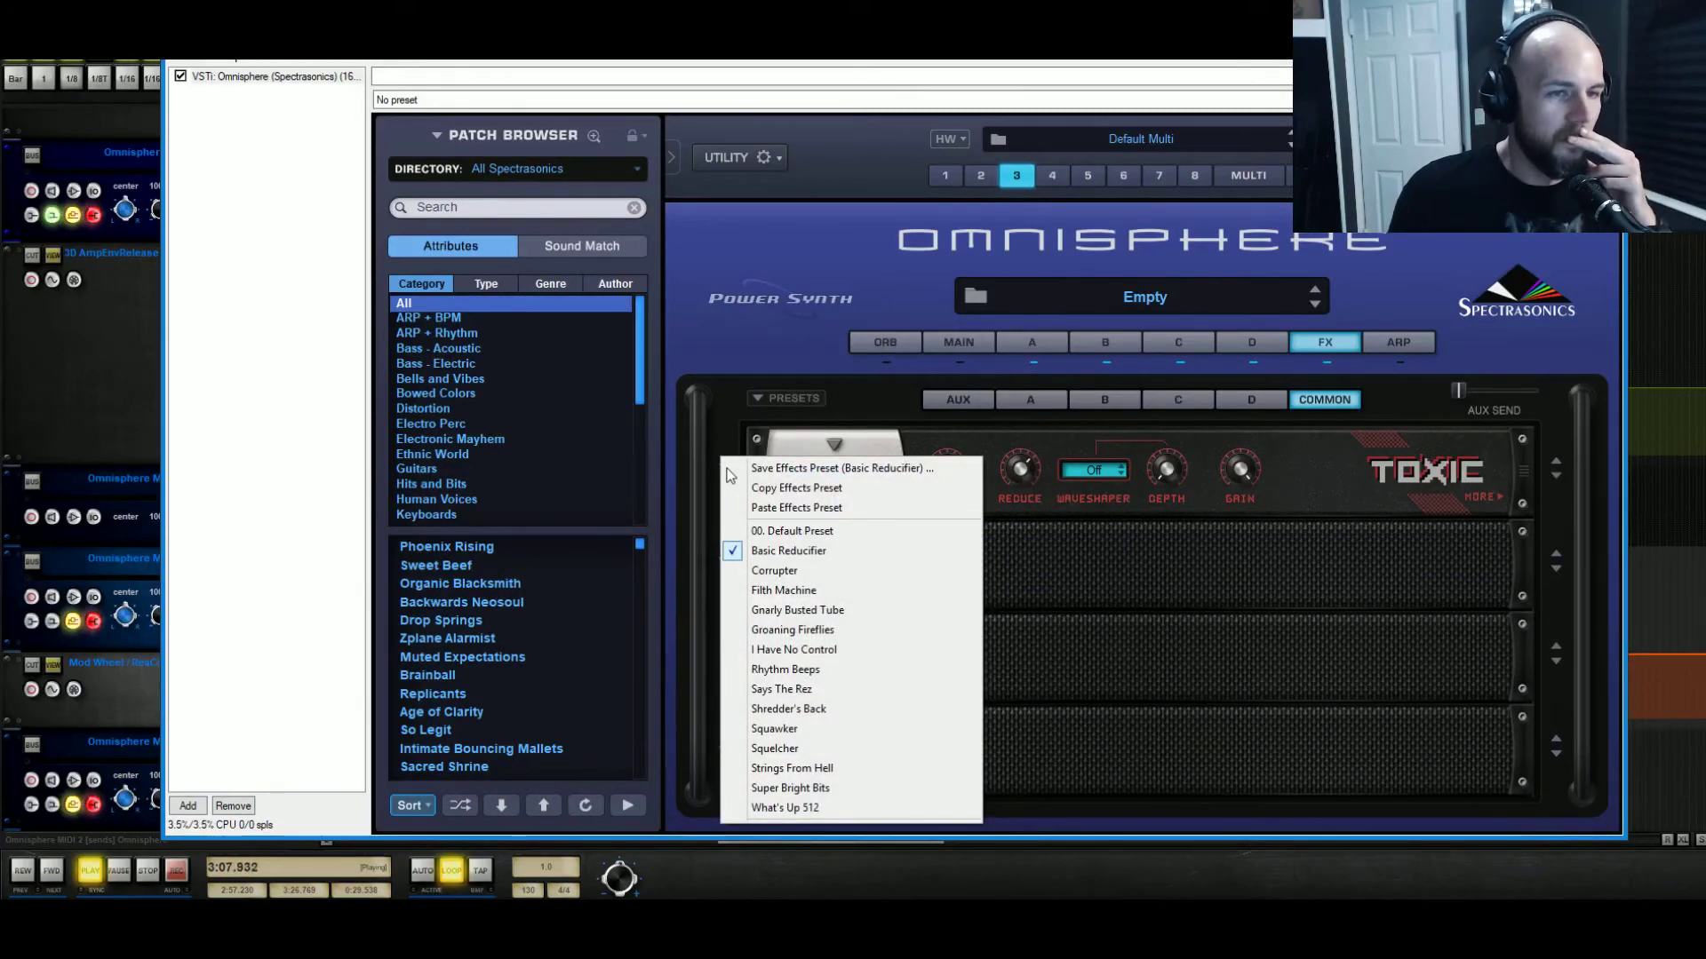
{"action": "left_click", "coordinate": [781, 570]}
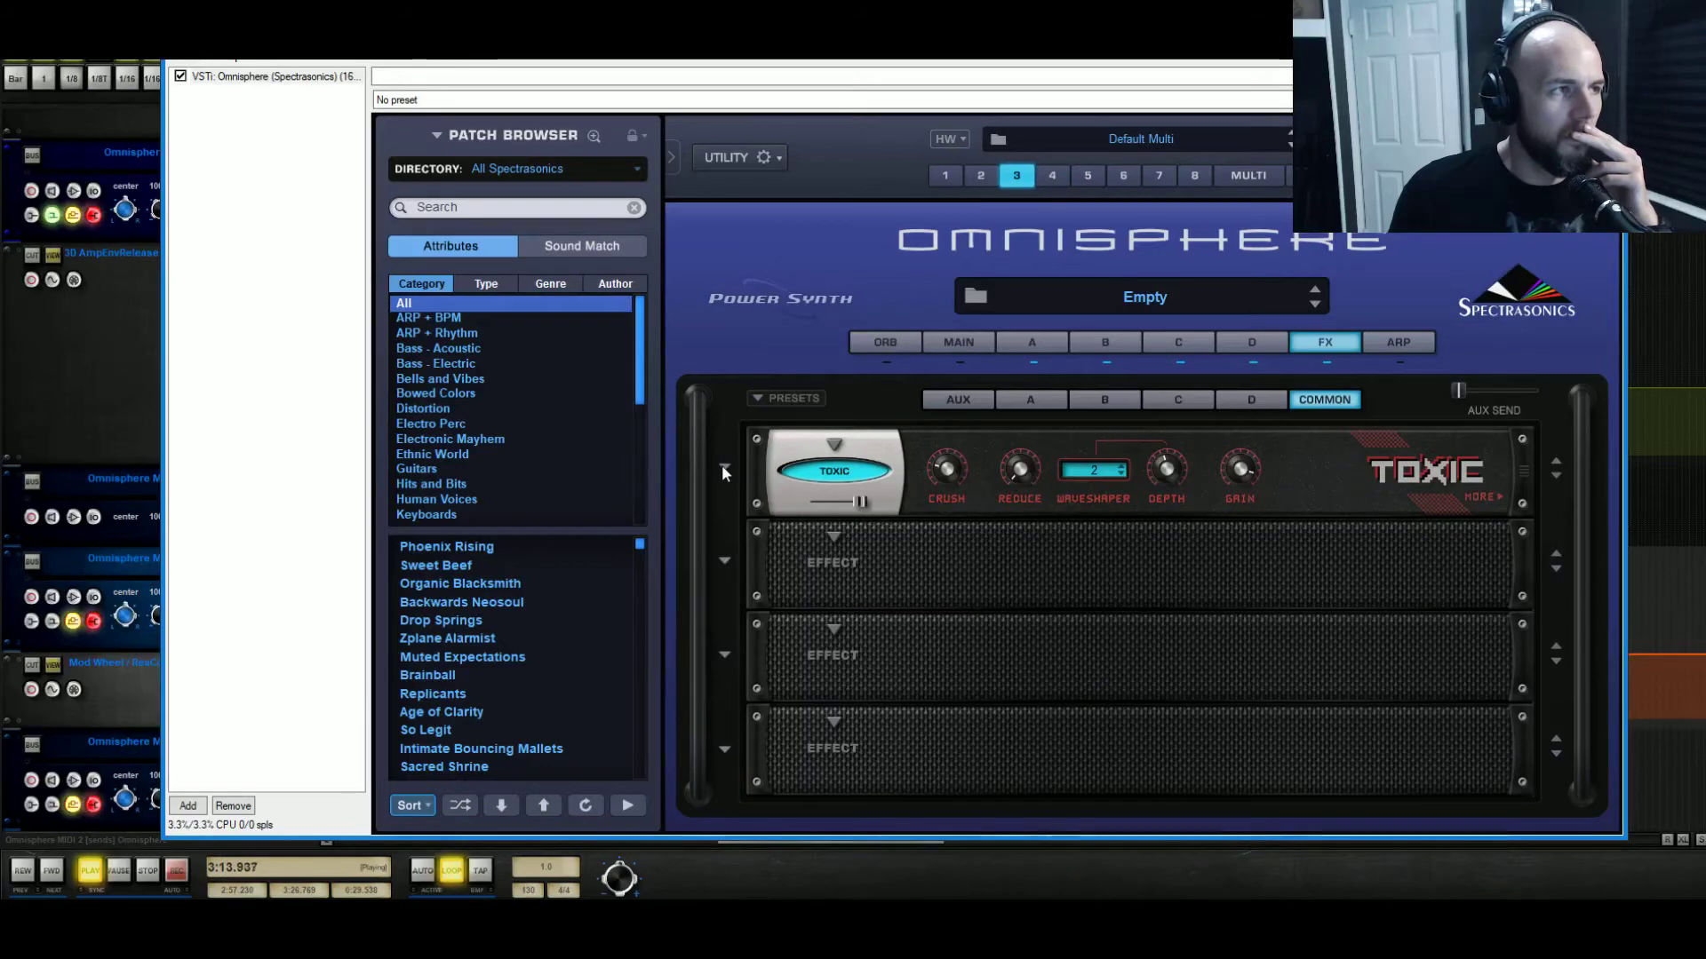
Choose another Toxic preset, turn its mix fully down, and toggle the effect.
{"action": "left_click", "coordinate": [722, 466]}
{"action": "left_click", "coordinate": [820, 594]}
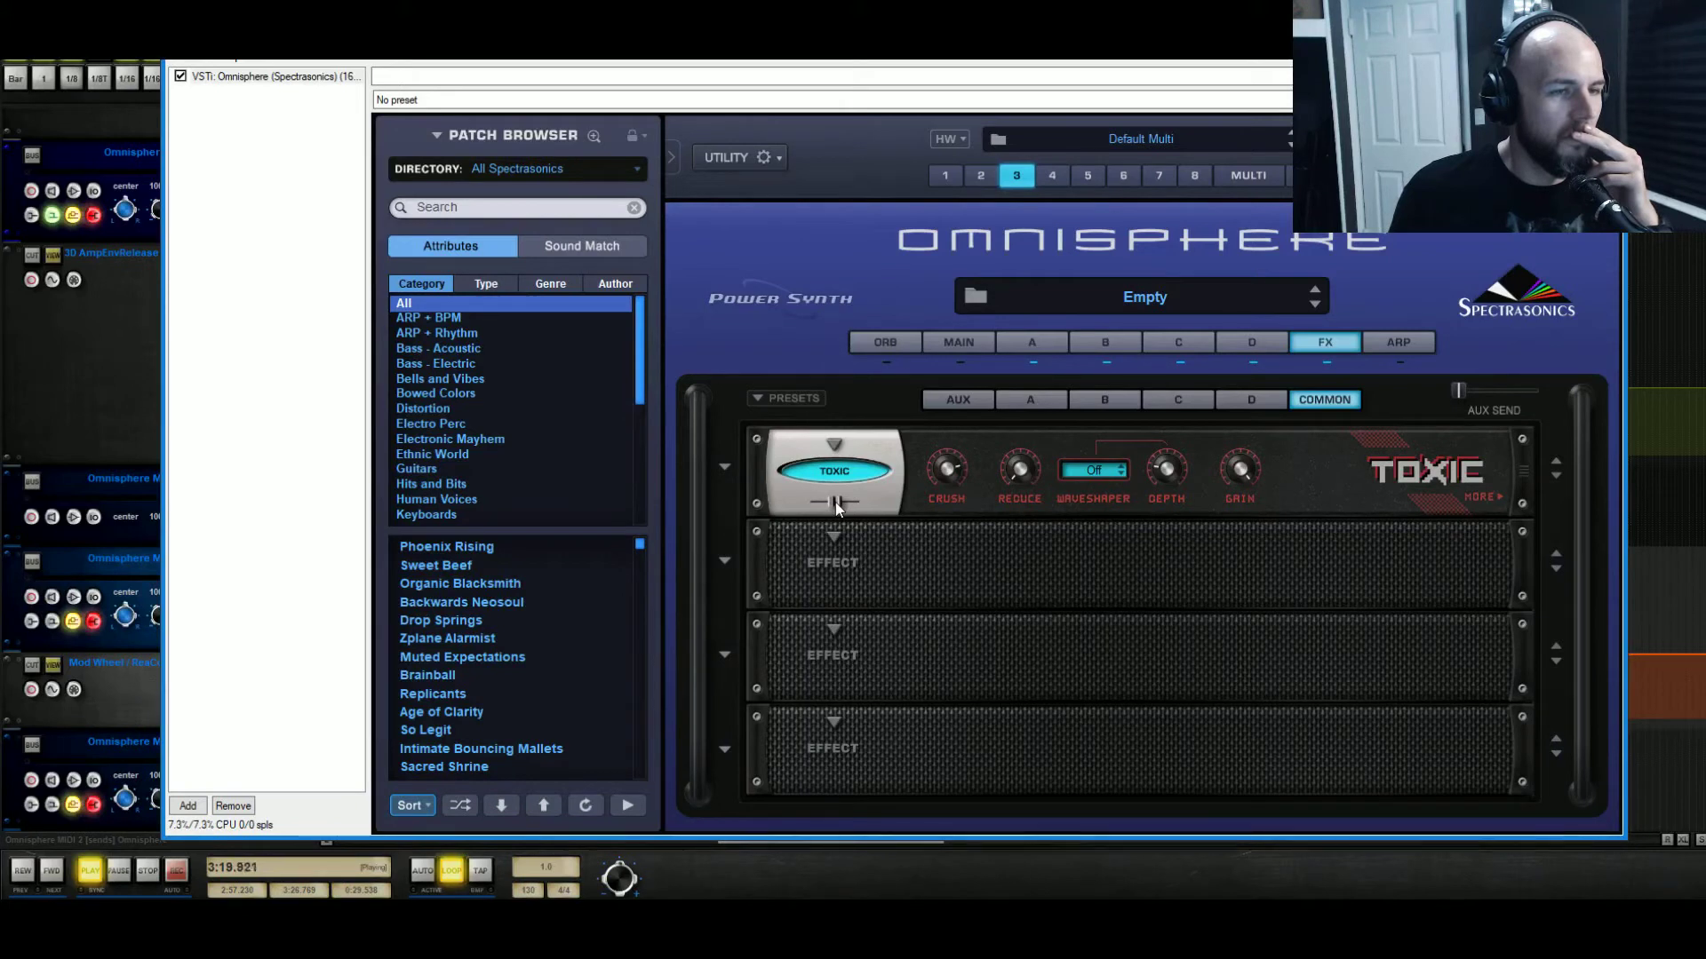
{"action": "left_click_drag", "start_coordinate": [835, 503], "coordinate": [810, 506]}
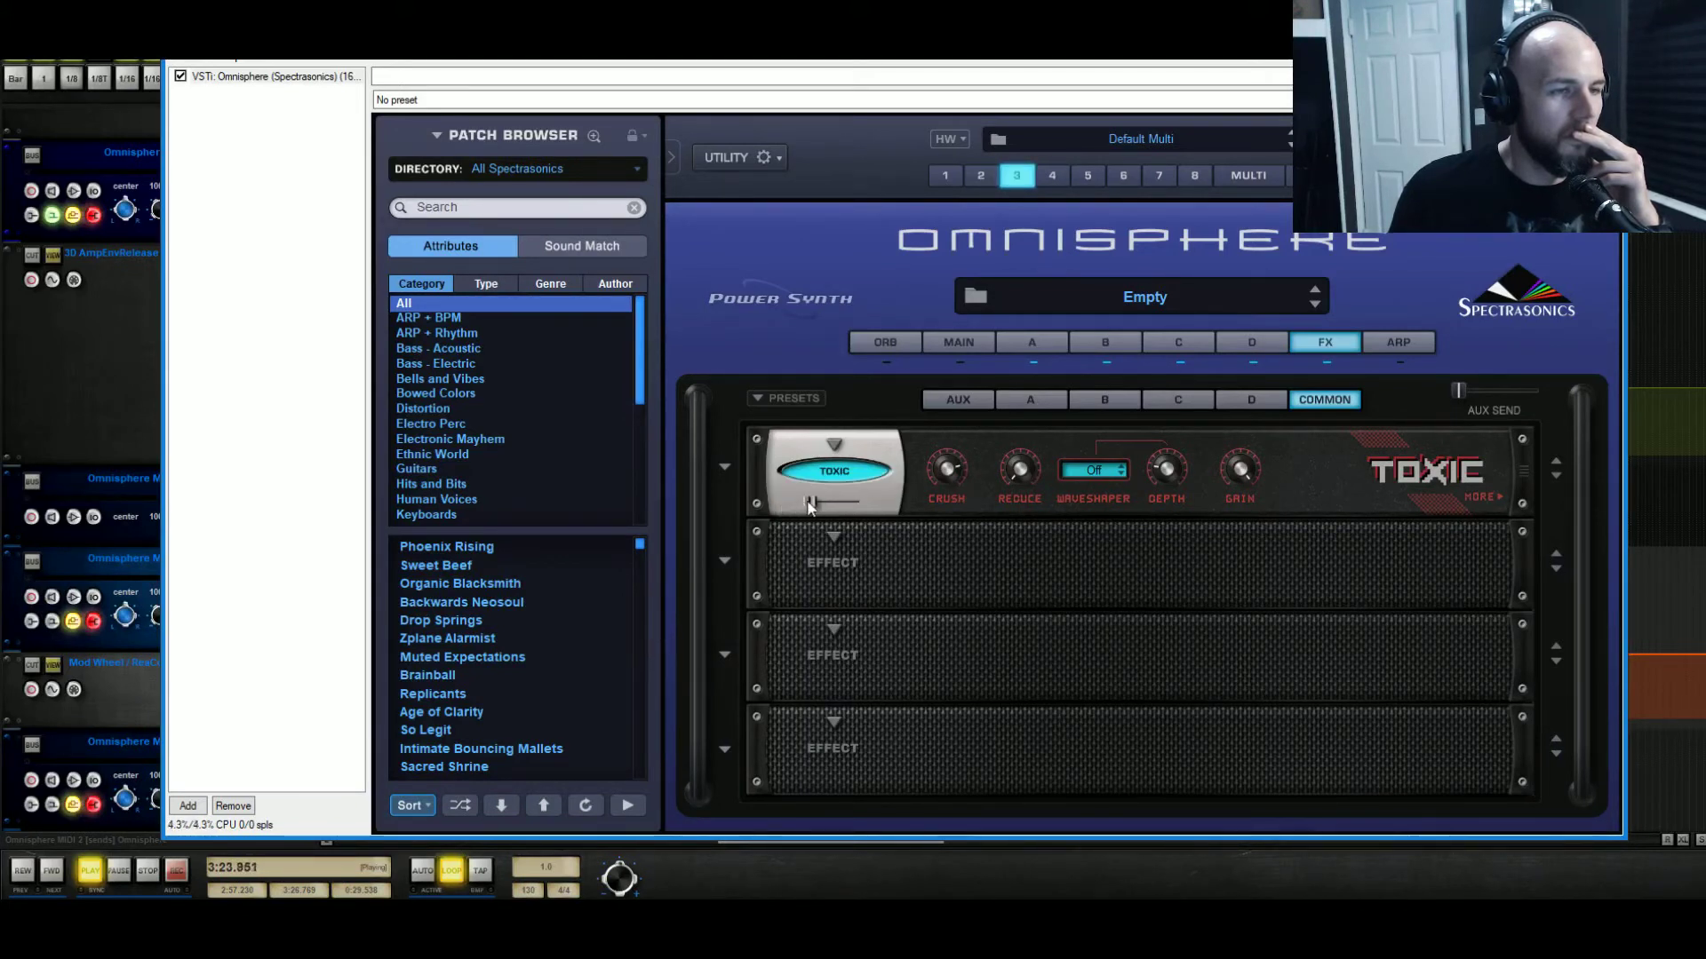
{"action": "mouse_move", "coordinate": [810, 505]}
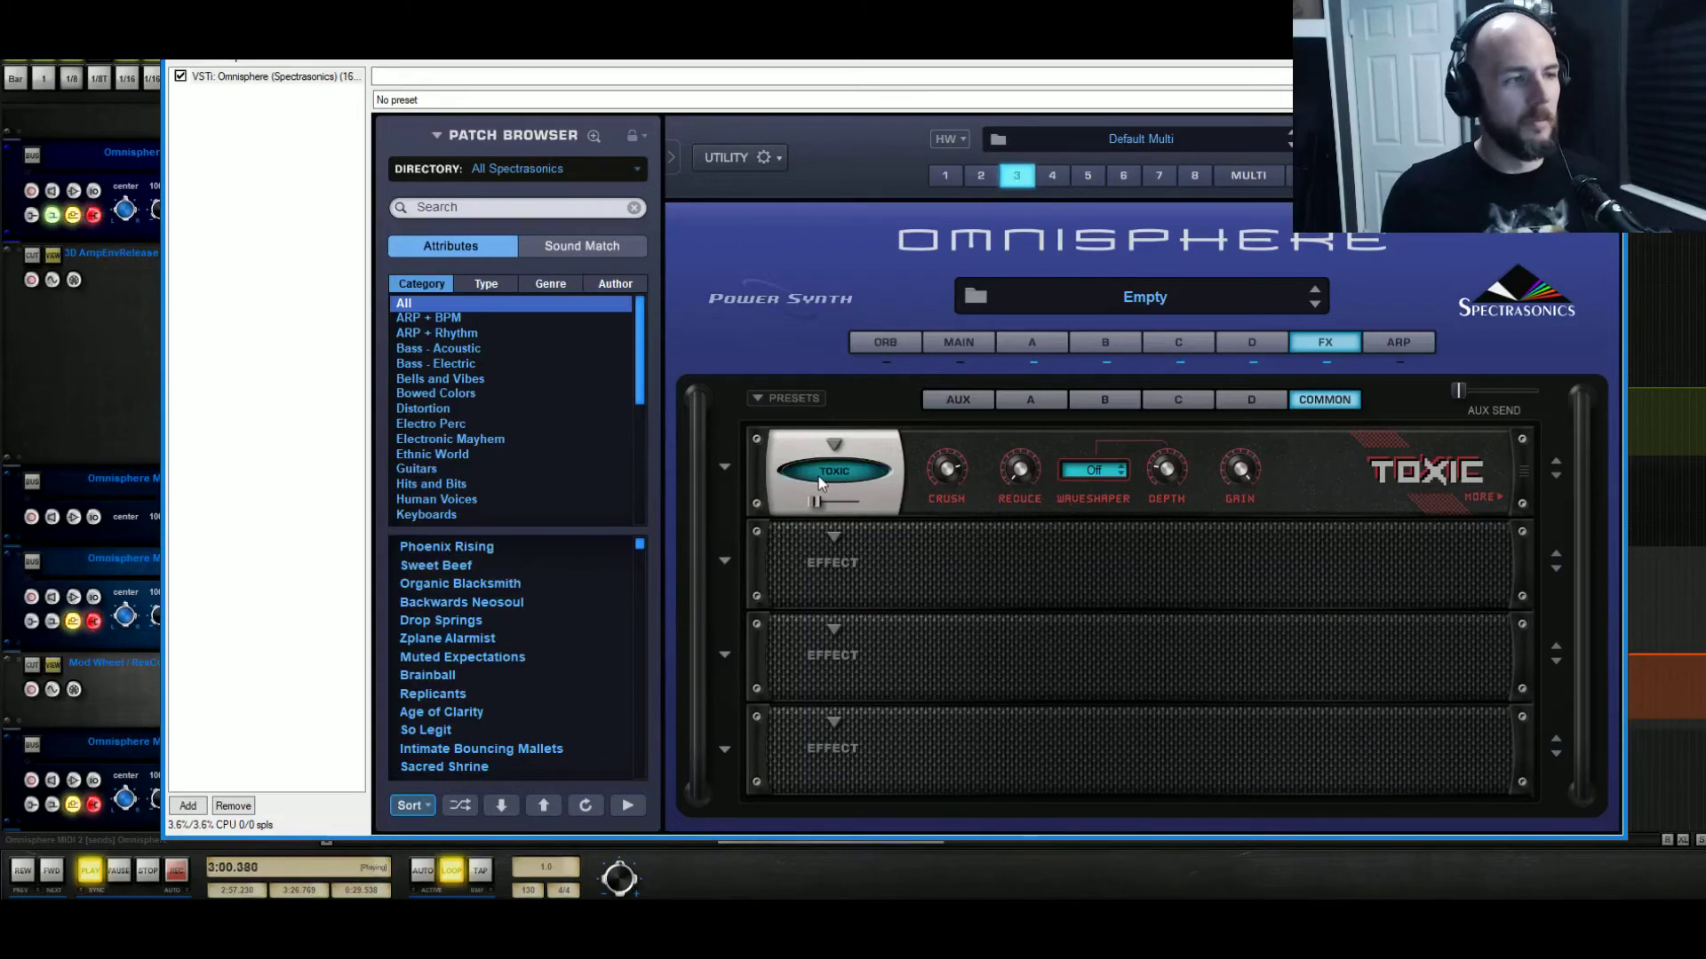
{"action": "left_click", "coordinate": [818, 476]}
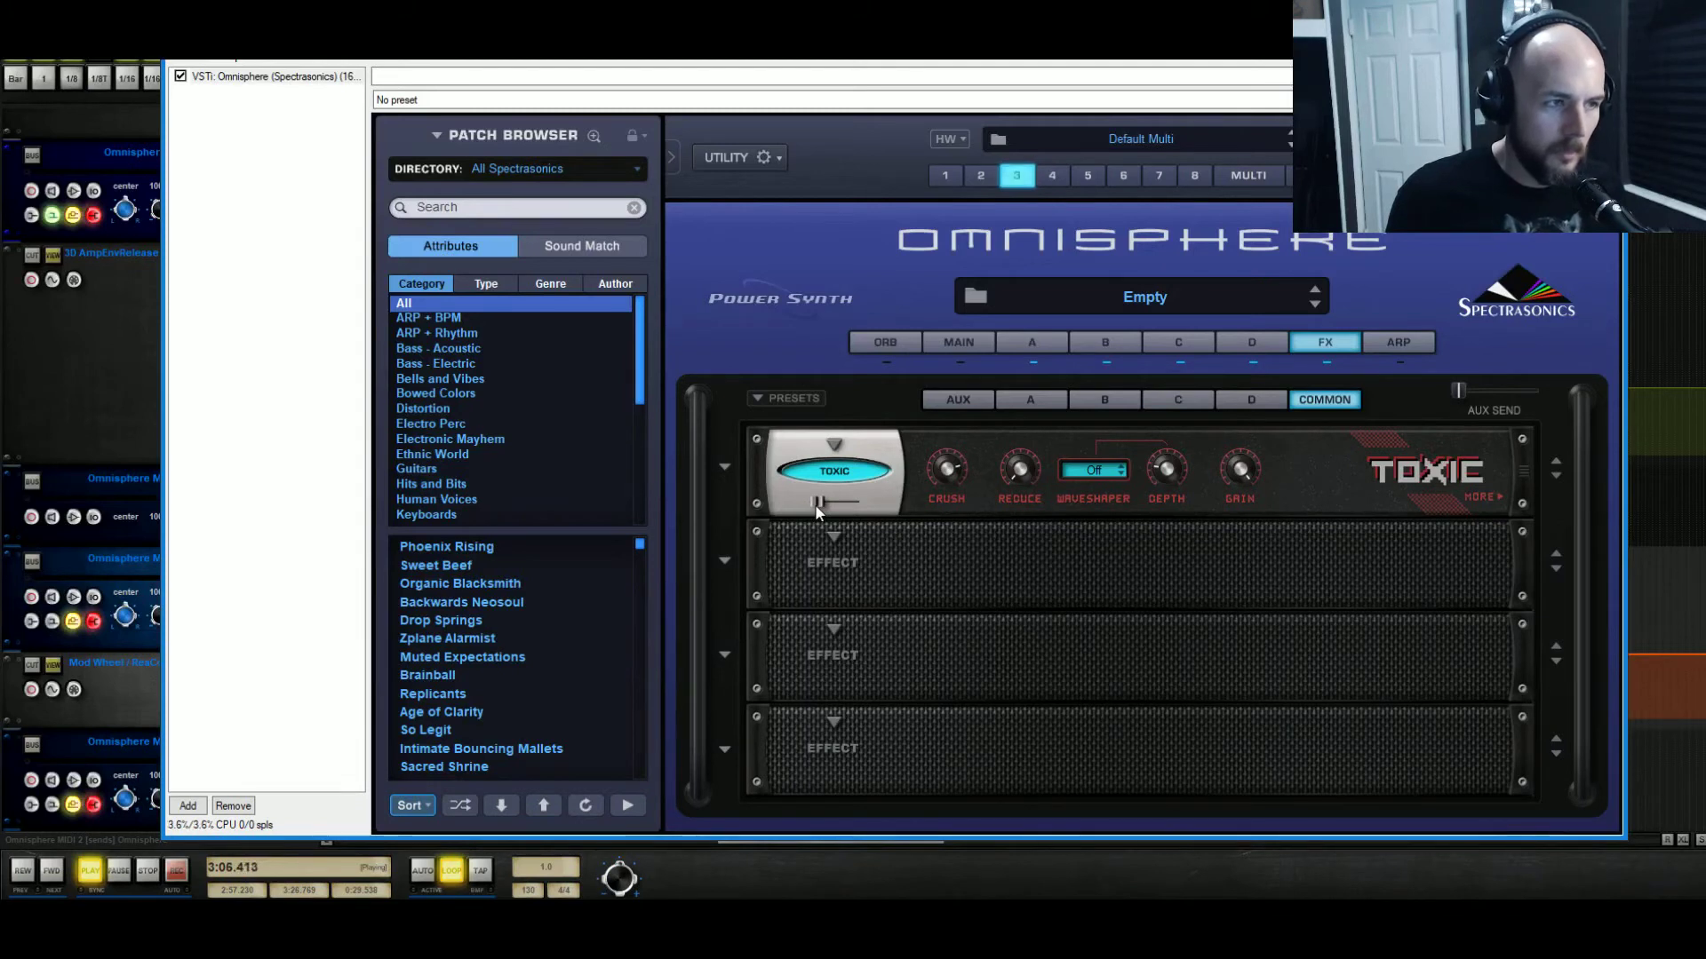
Adjust the Toxic mix and Reduce amount, leaving Reduce at minimum and the mix low.
{"action": "left_click_drag", "start_coordinate": [824, 504], "coordinate": [830, 506]}
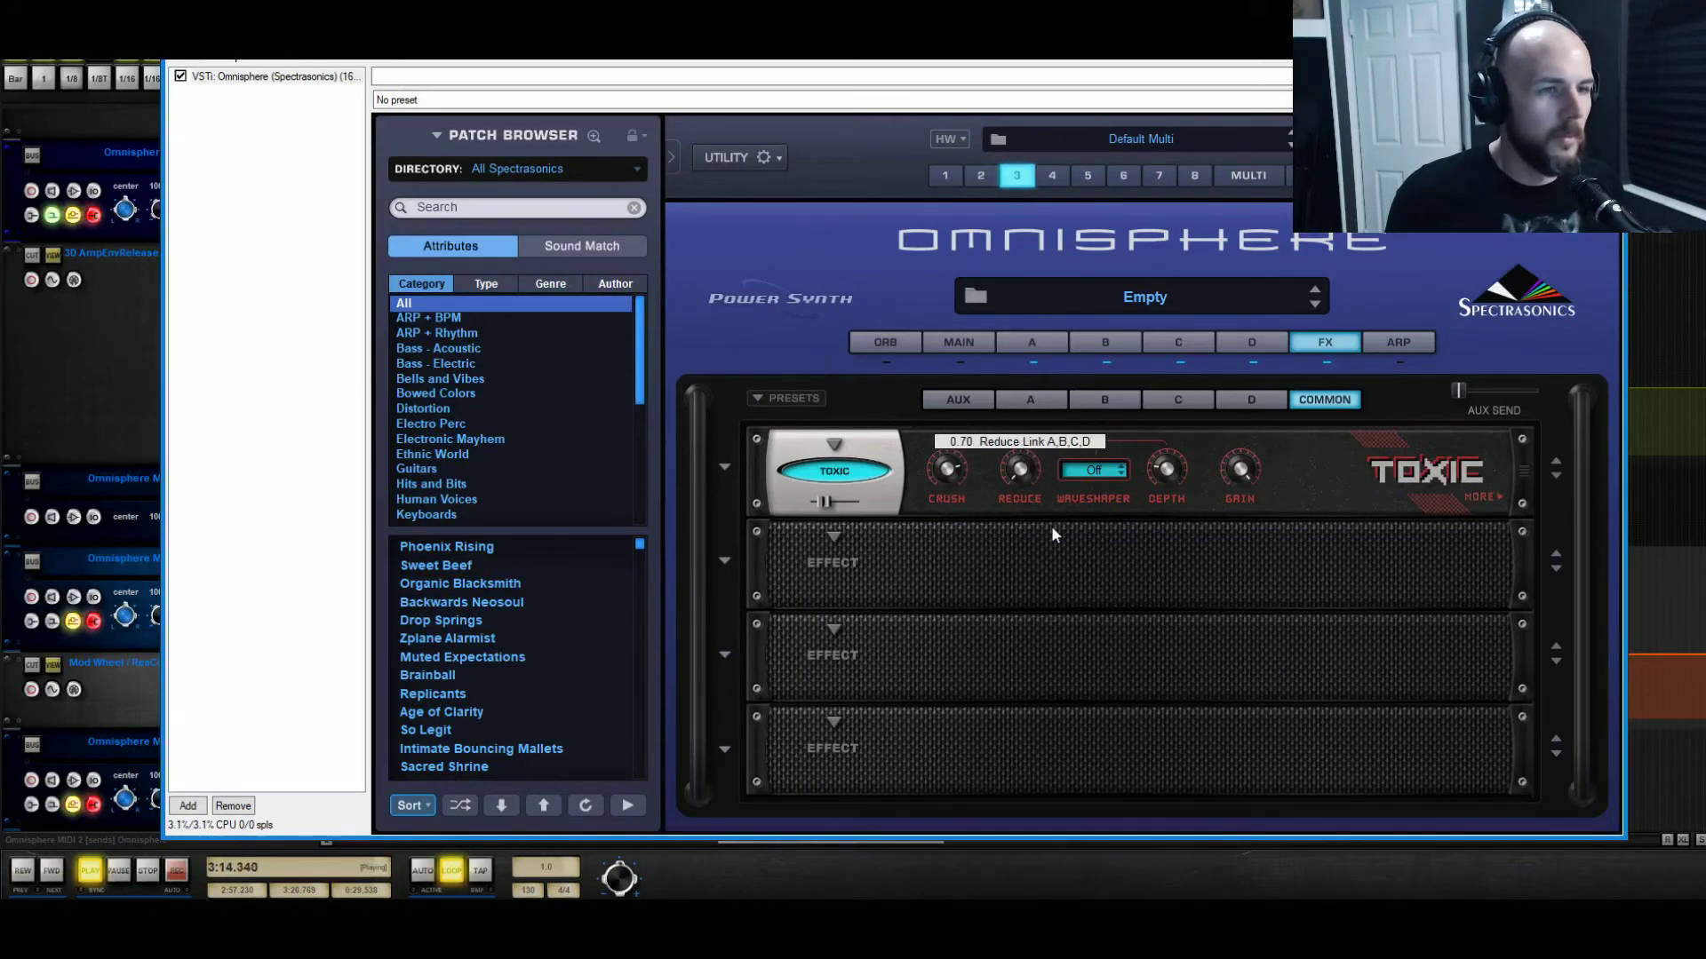
{"action": "left_click_drag", "start_coordinate": [822, 508], "coordinate": [920, 503]}
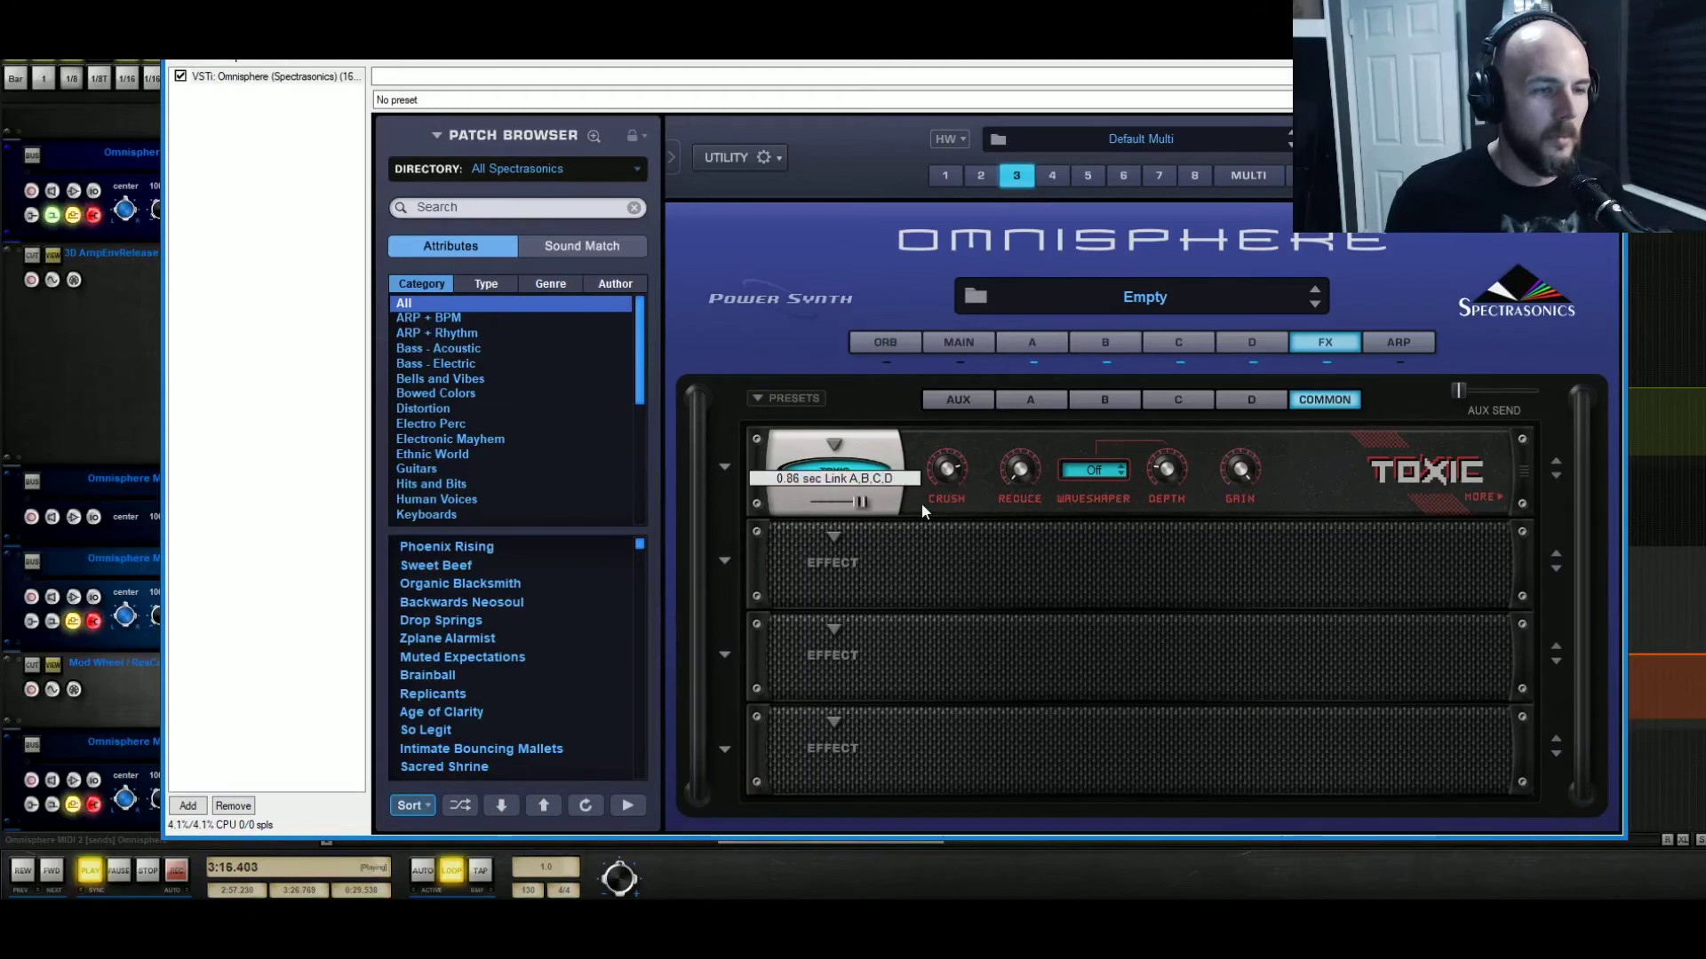
{"action": "mouse_move", "coordinate": [1026, 461]}
{"action": "mouse_move", "coordinate": [1026, 461]}
{"action": "left_mouse_down"}
{"action": "mouse_move", "coordinate": [1048, 413]}
{"action": "mouse_move", "coordinate": [1039, 449]}
{"action": "left_mouse_up"}
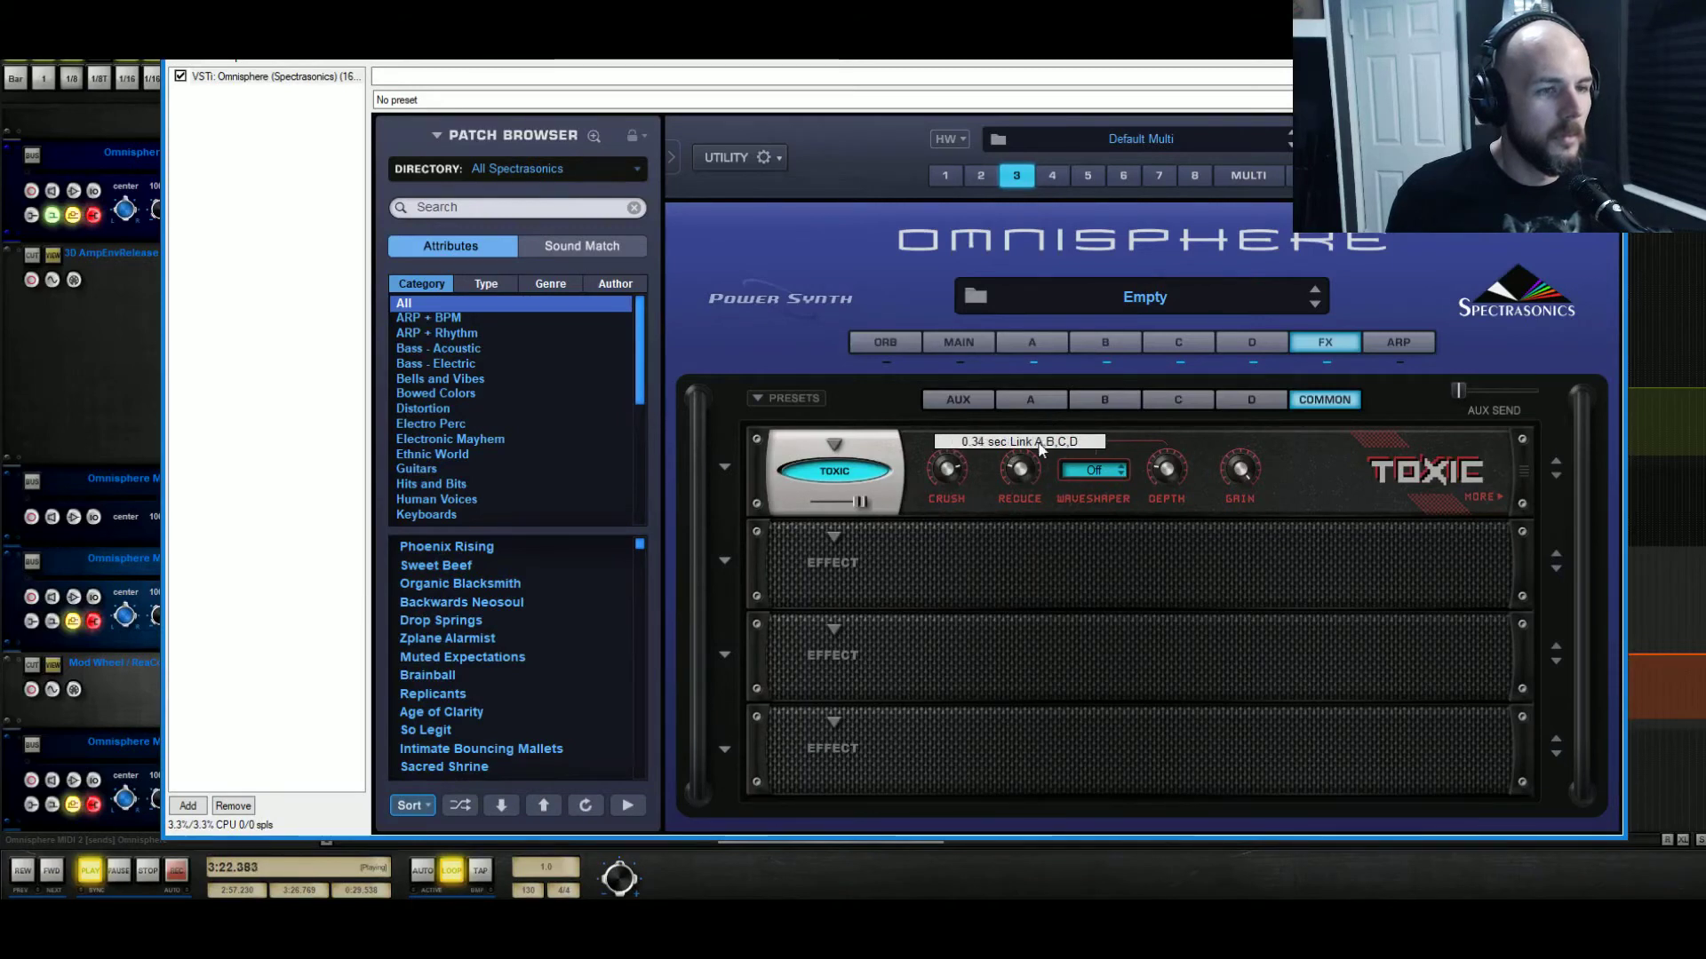
{"action": "left_click_drag", "start_coordinate": [862, 502], "coordinate": [820, 511]}
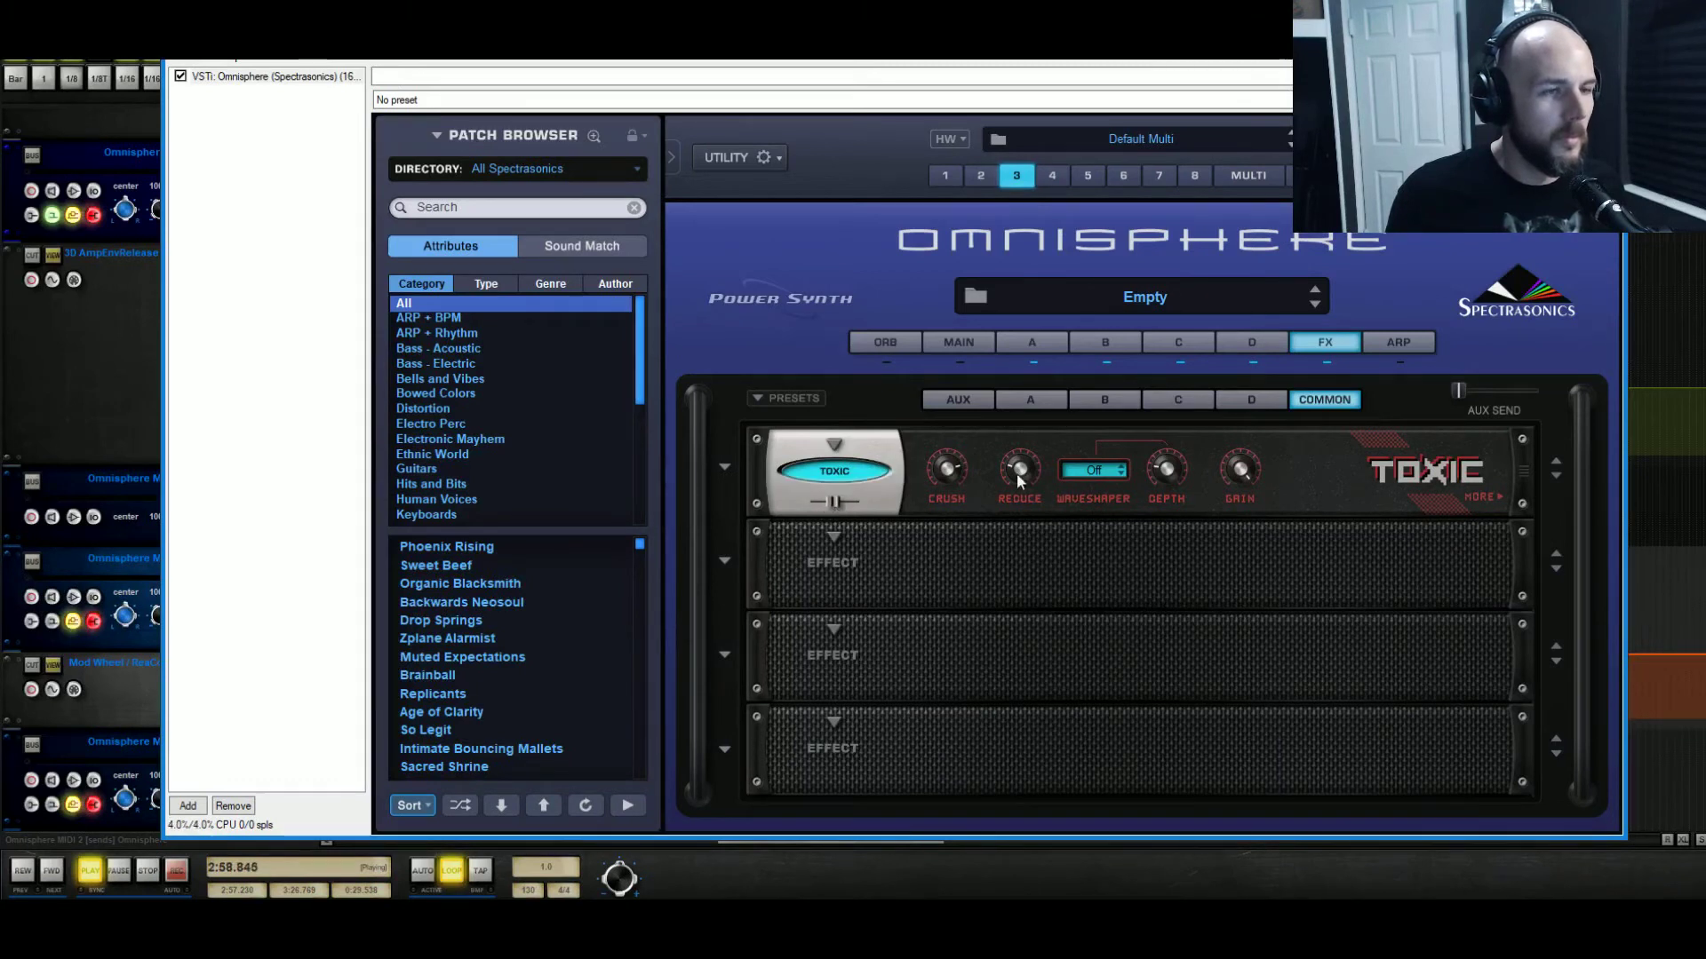
{"action": "left_click_drag", "start_coordinate": [1029, 471], "coordinate": [1121, 709]}
{"action": "left_click_drag", "start_coordinate": [835, 507], "coordinate": [828, 508]}
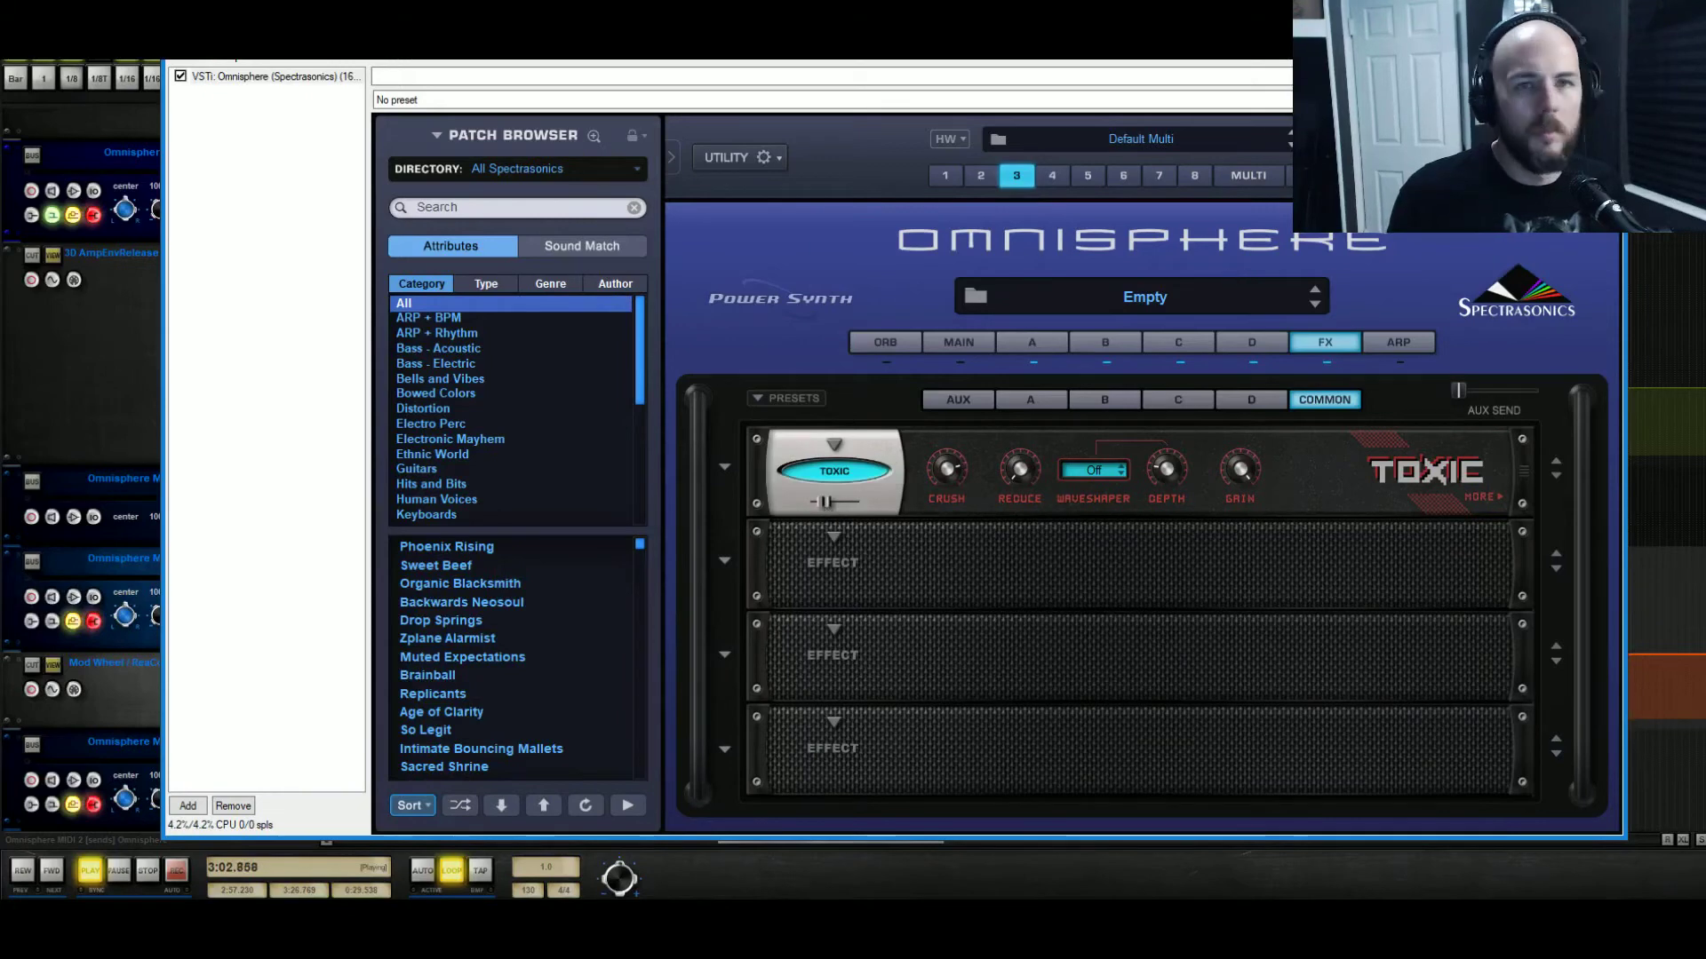
Close Omnisphere, stop playback, unsolo MIDI 2 and MIDI 3, and hide the AmpEnvRelease lane.
{"action": "key", "text": "Escape"}
{"action": "key", "text": "space"}
{"action": "left_click", "coordinate": [273, 598]}
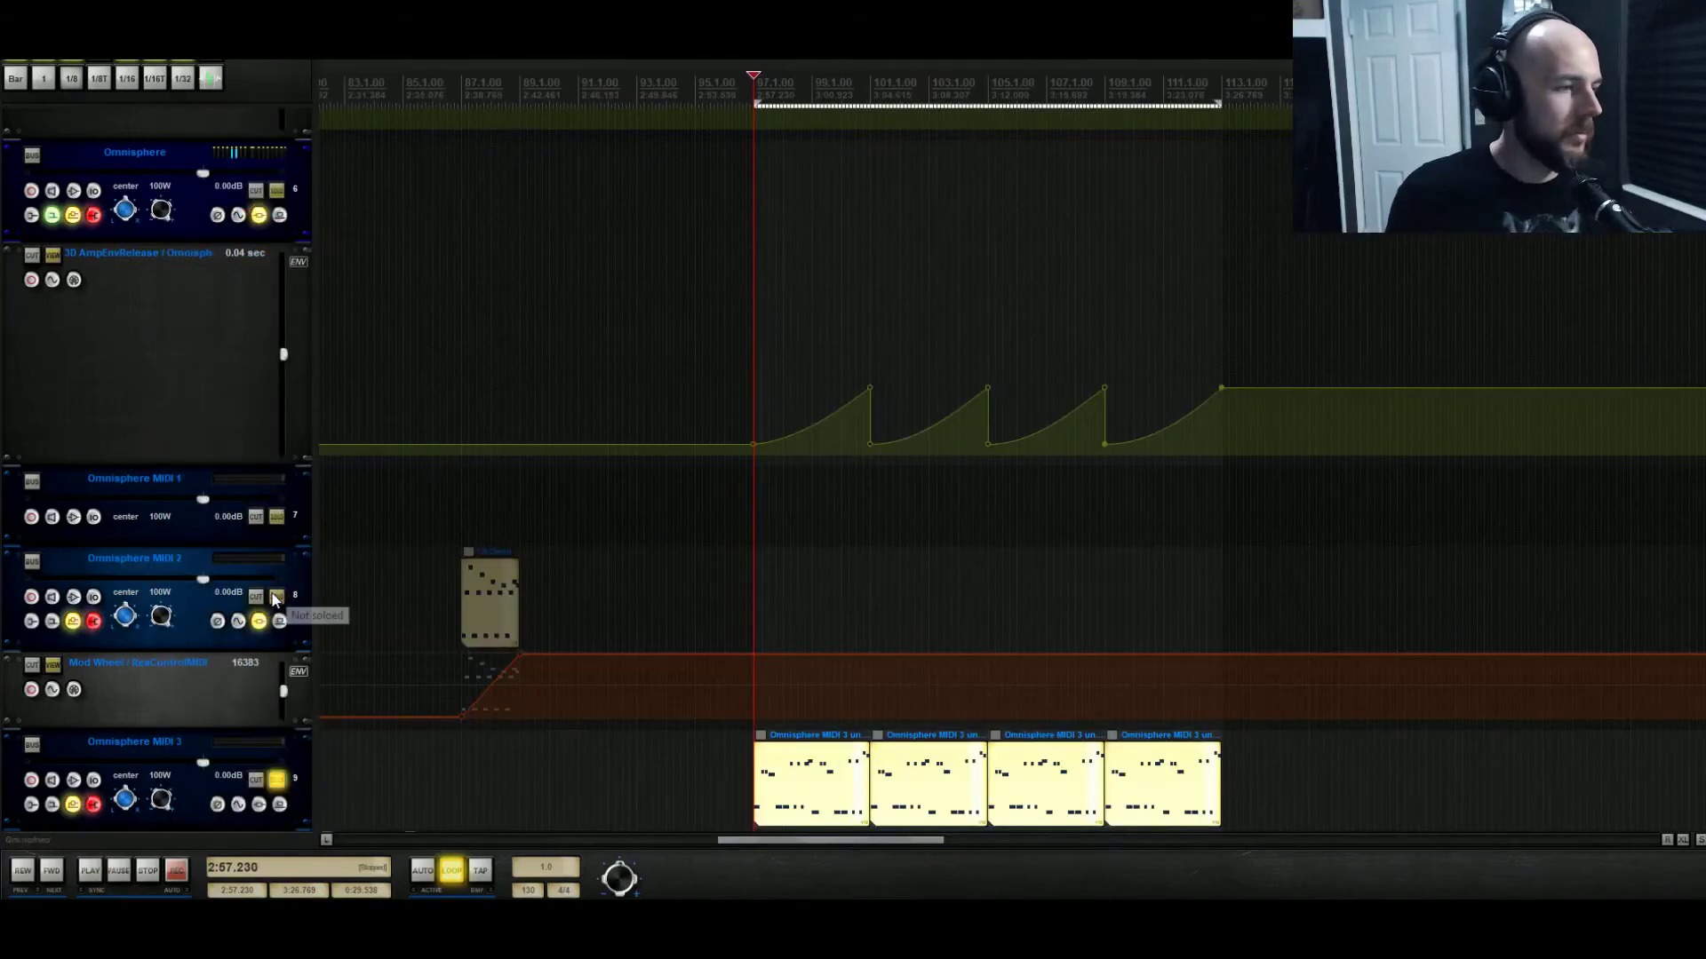
{"action": "left_click", "coordinate": [277, 779]}
{"action": "left_click", "coordinate": [253, 299]}
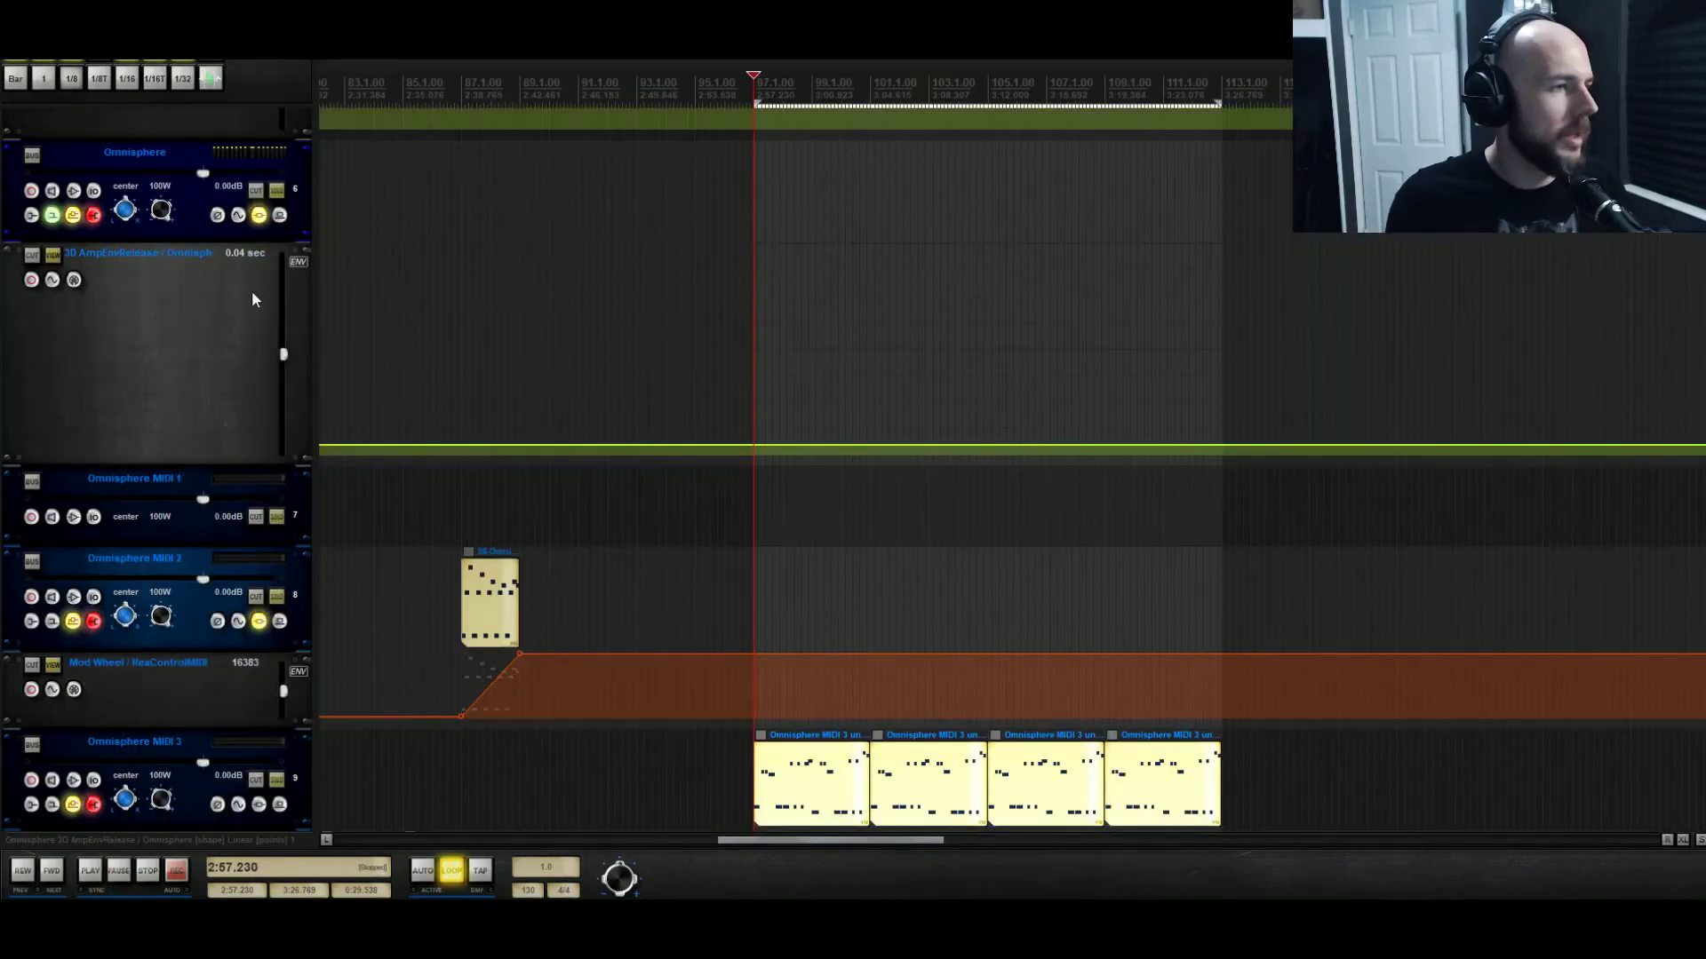
{"action": "left_click", "coordinate": [11, 254]}
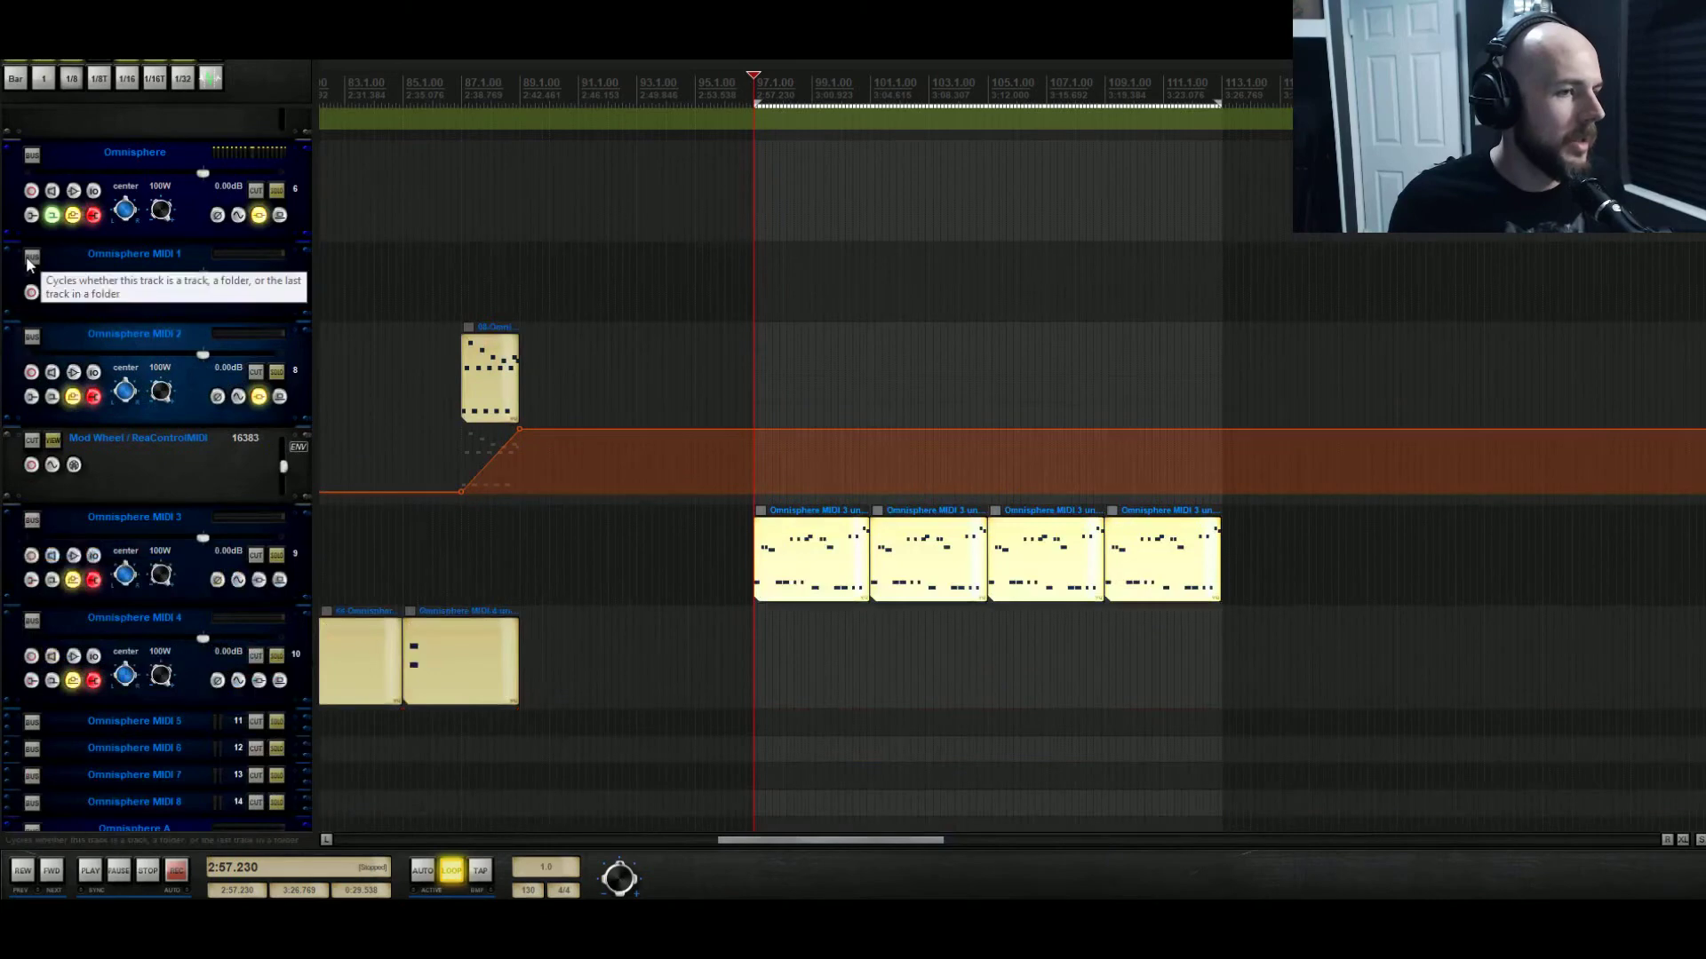
{"action": "left_click", "coordinate": [240, 216]}
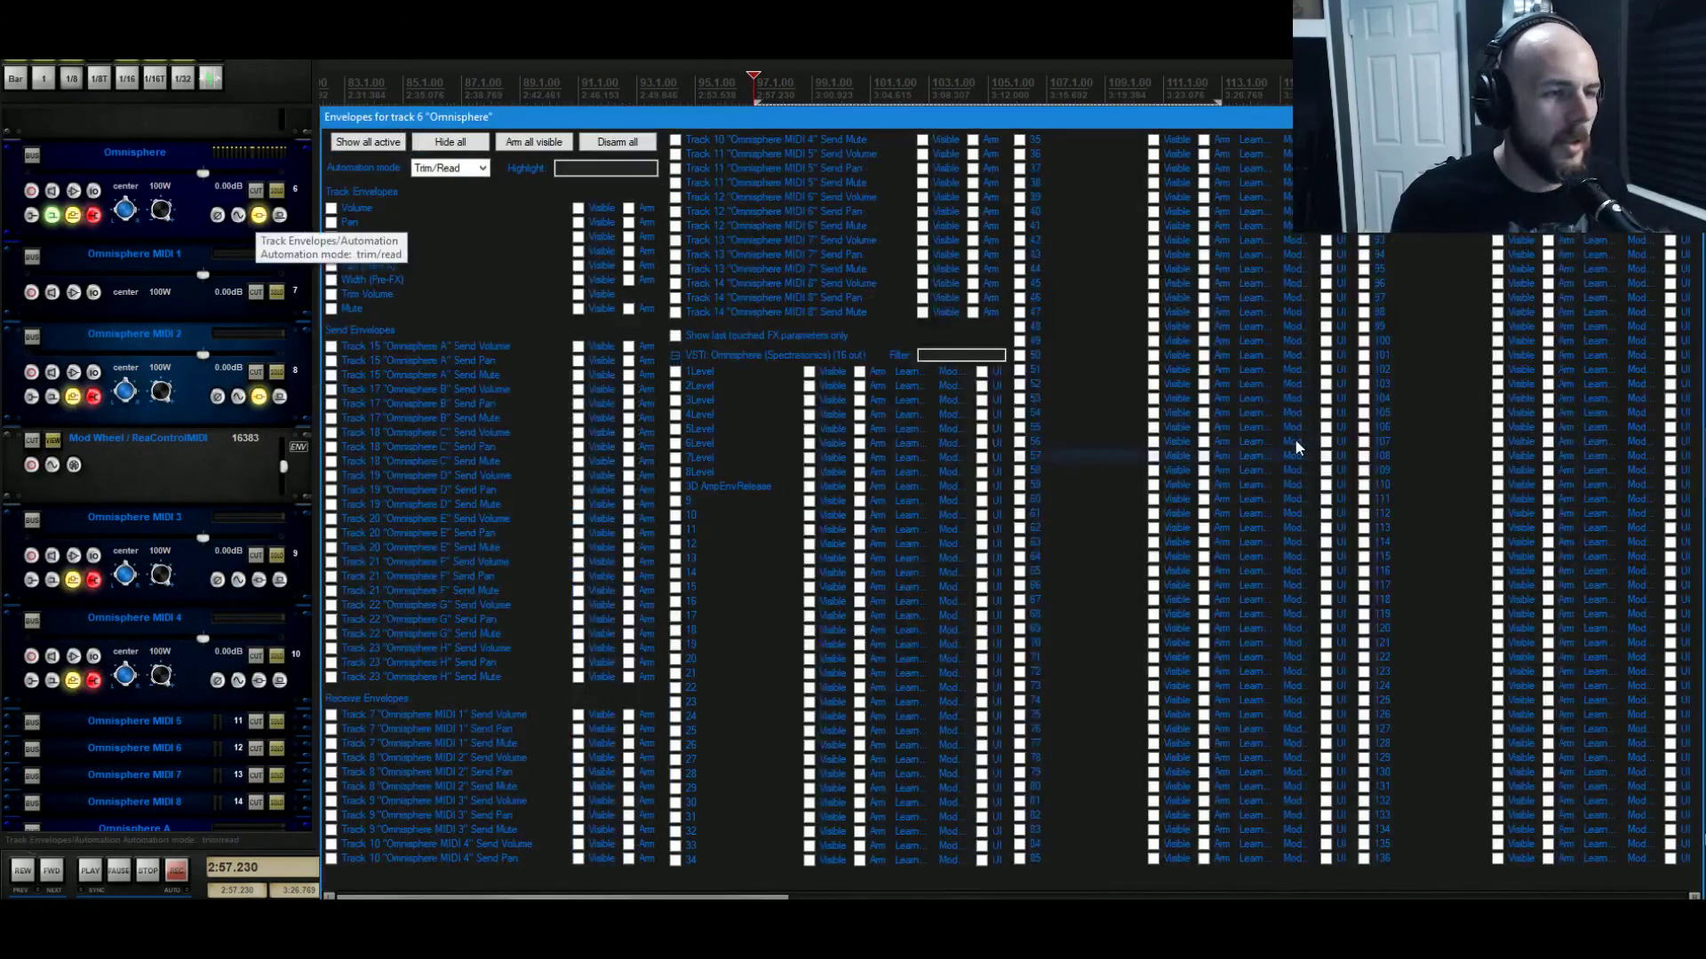
Close the envelope list and reopen the Omnisphere plug-in window on its common effects rack.
{"action": "key", "text": "Escape"}
{"action": "left_click", "coordinate": [257, 216]}
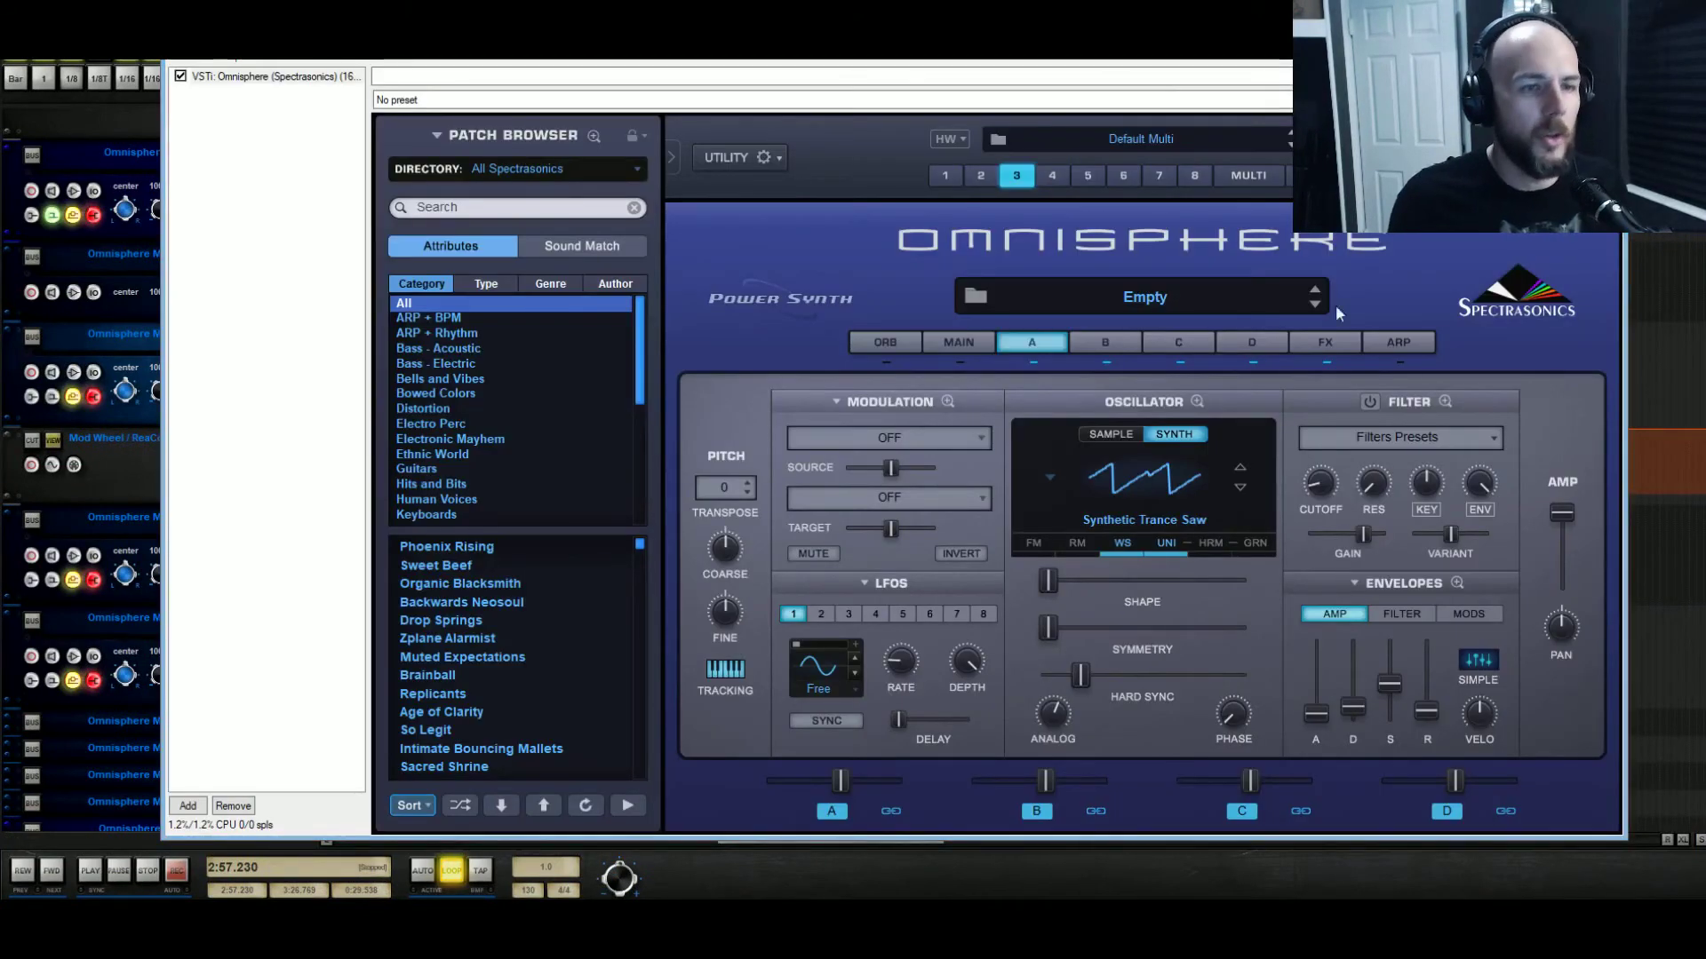
{"action": "key", "text": "Escape"}
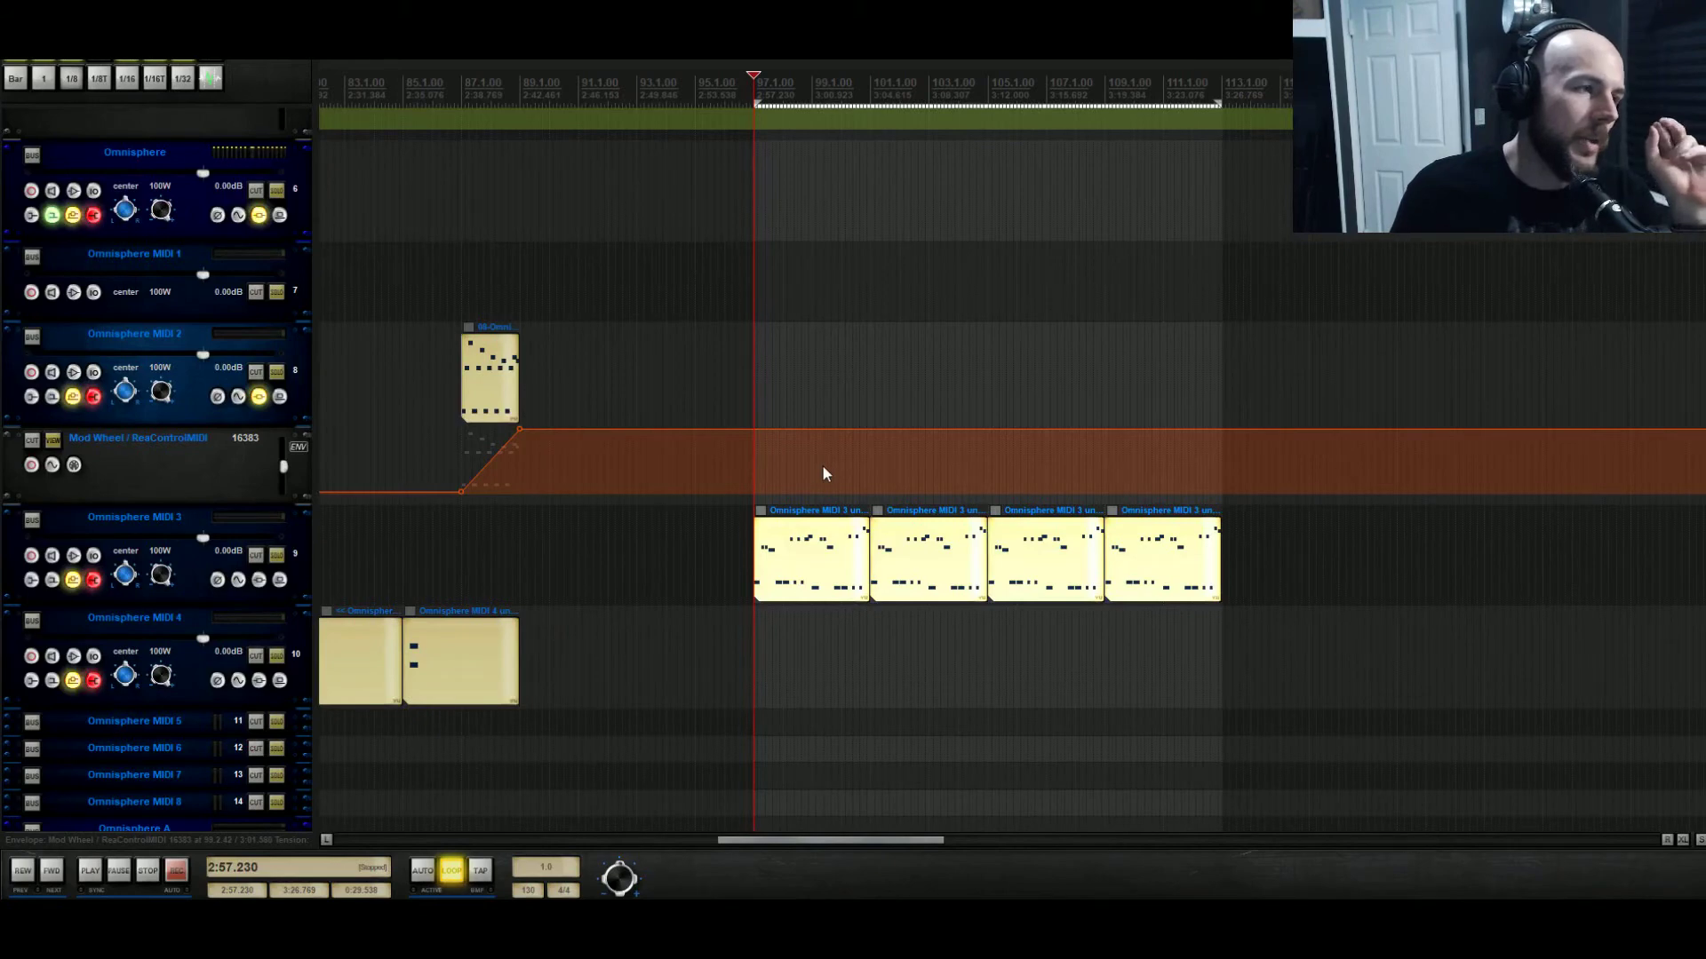
{"action": "left_click", "coordinate": [259, 217]}
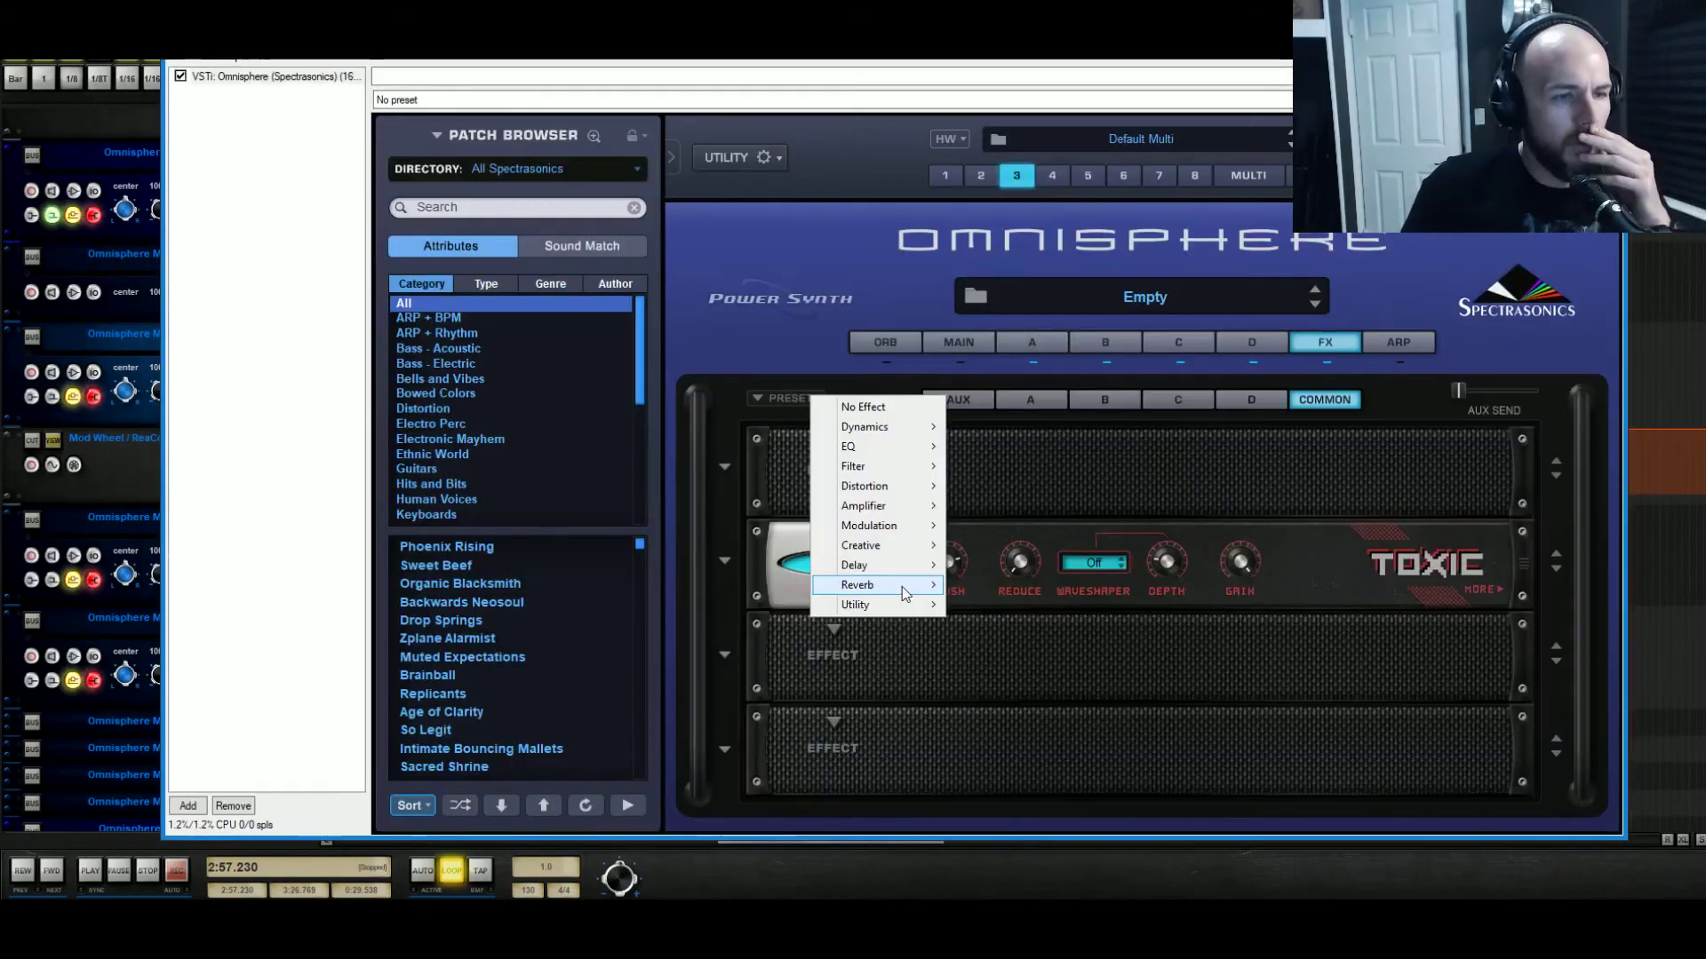
Load EZ-Verb above Toxic and, while playing, set its mix to about 0.57 and Time near 0.700.
{"action": "mouse_move", "coordinate": [931, 588]}
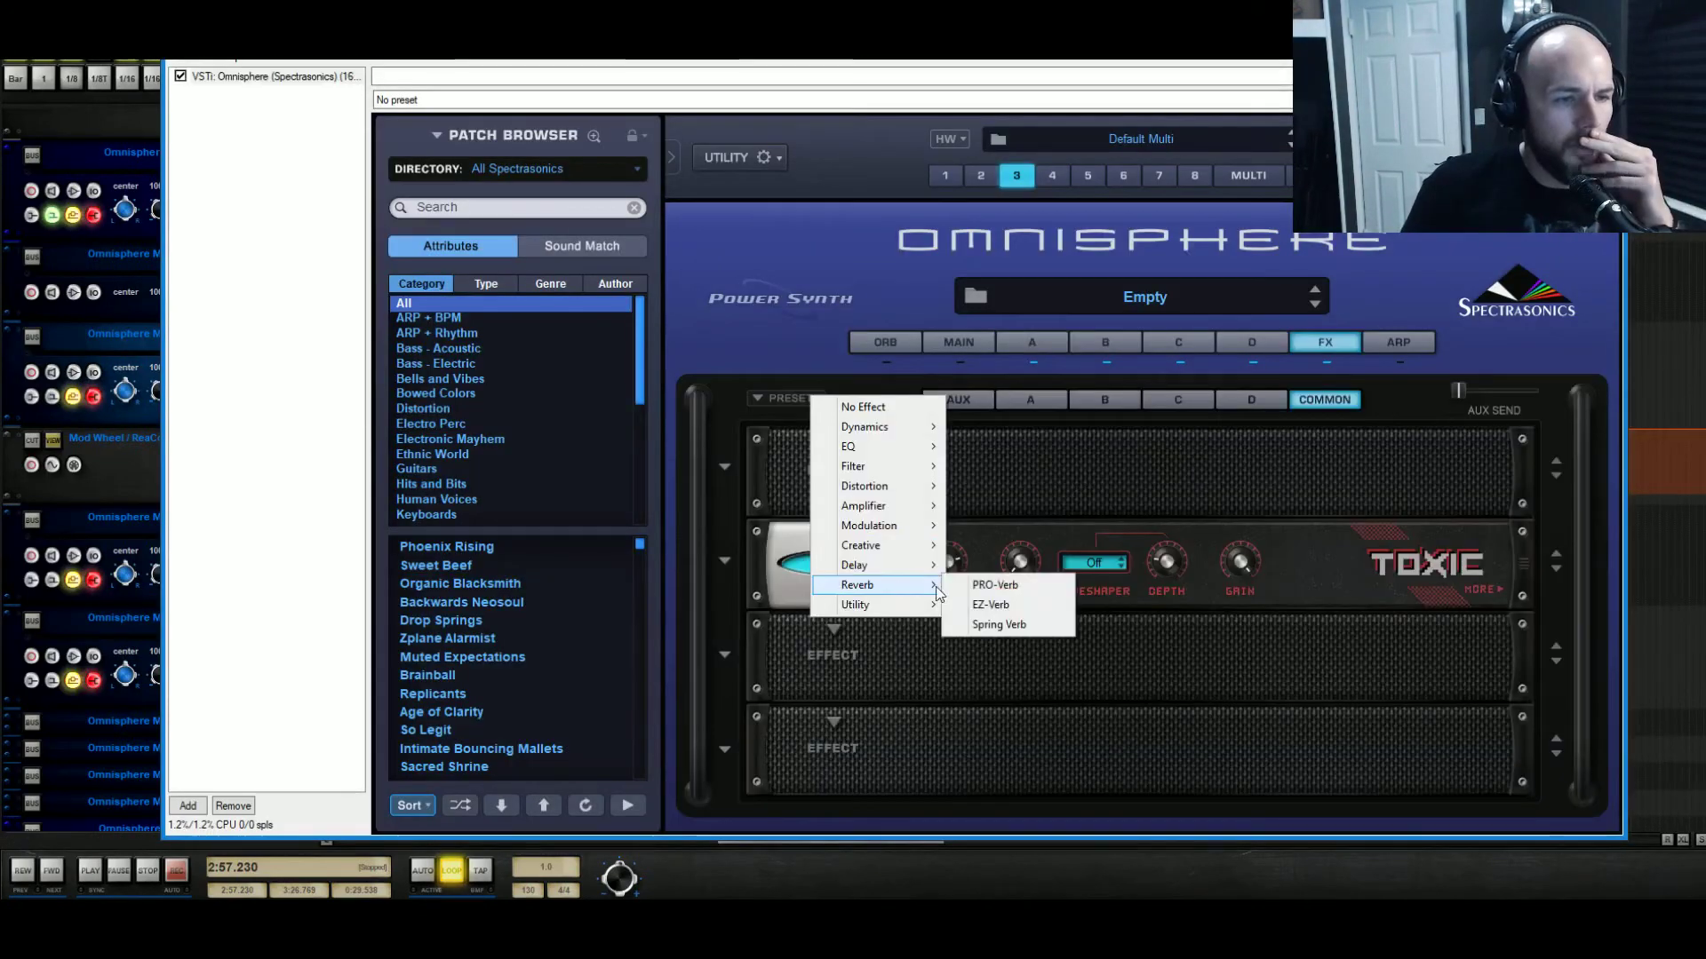
{"action": "left_click", "coordinate": [1027, 607]}
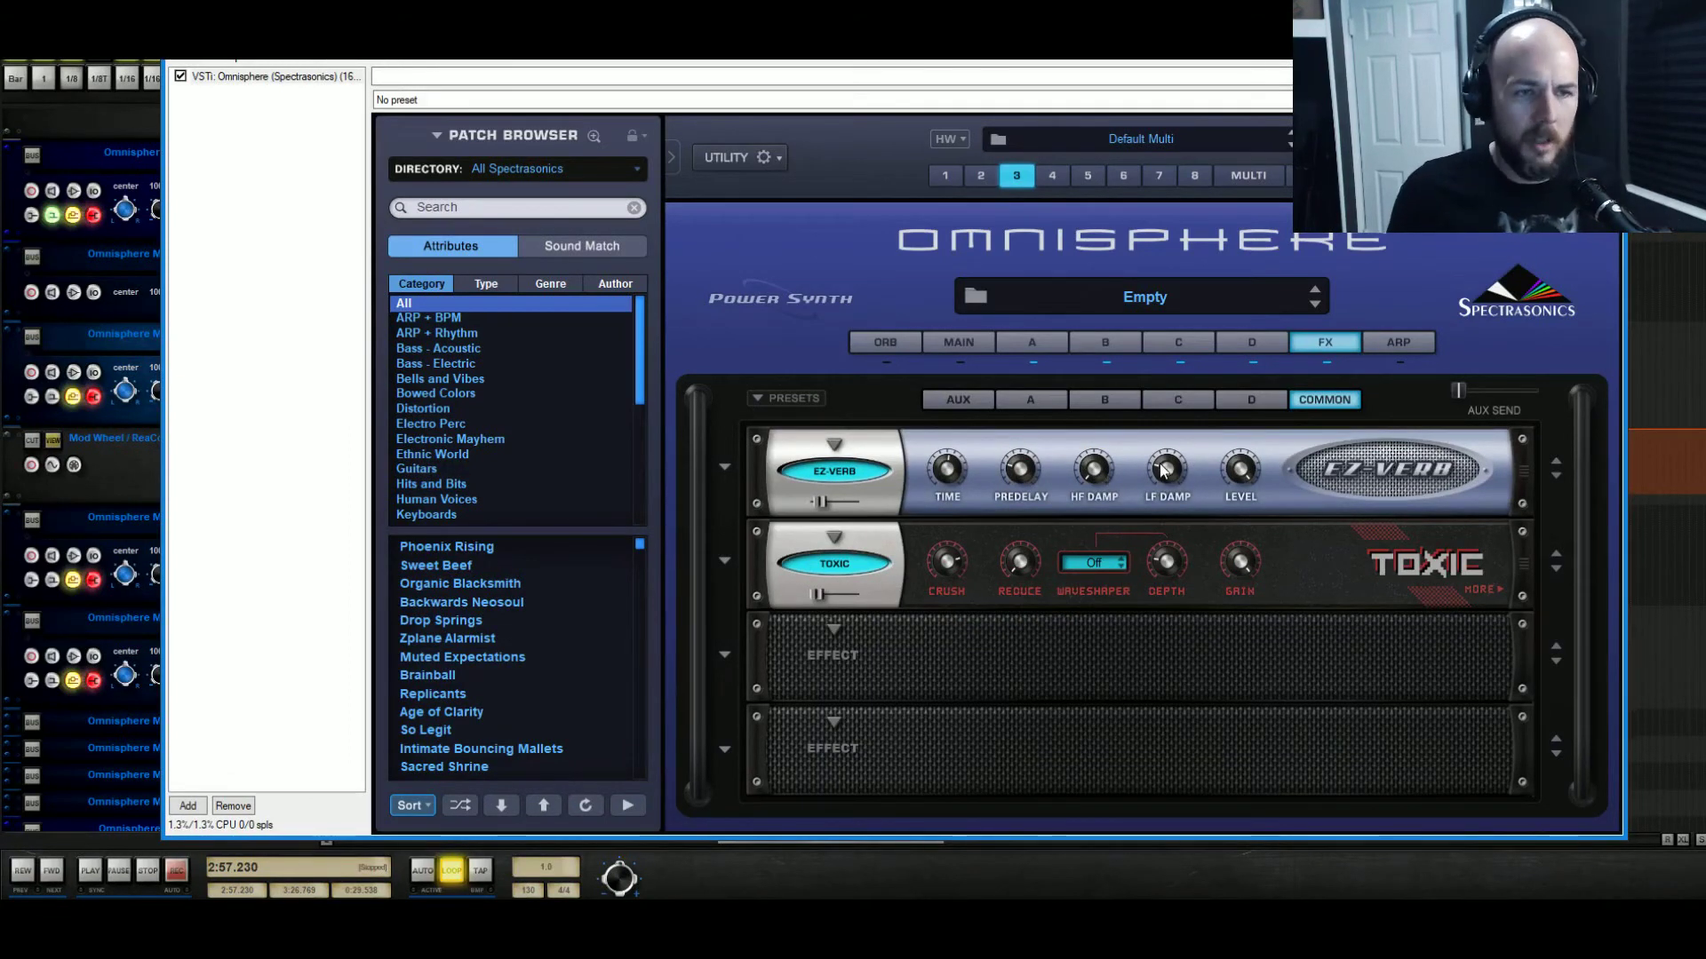
{"action": "key", "text": "space"}
{"action": "left_click_drag", "start_coordinate": [821, 503], "coordinate": [873, 513]}
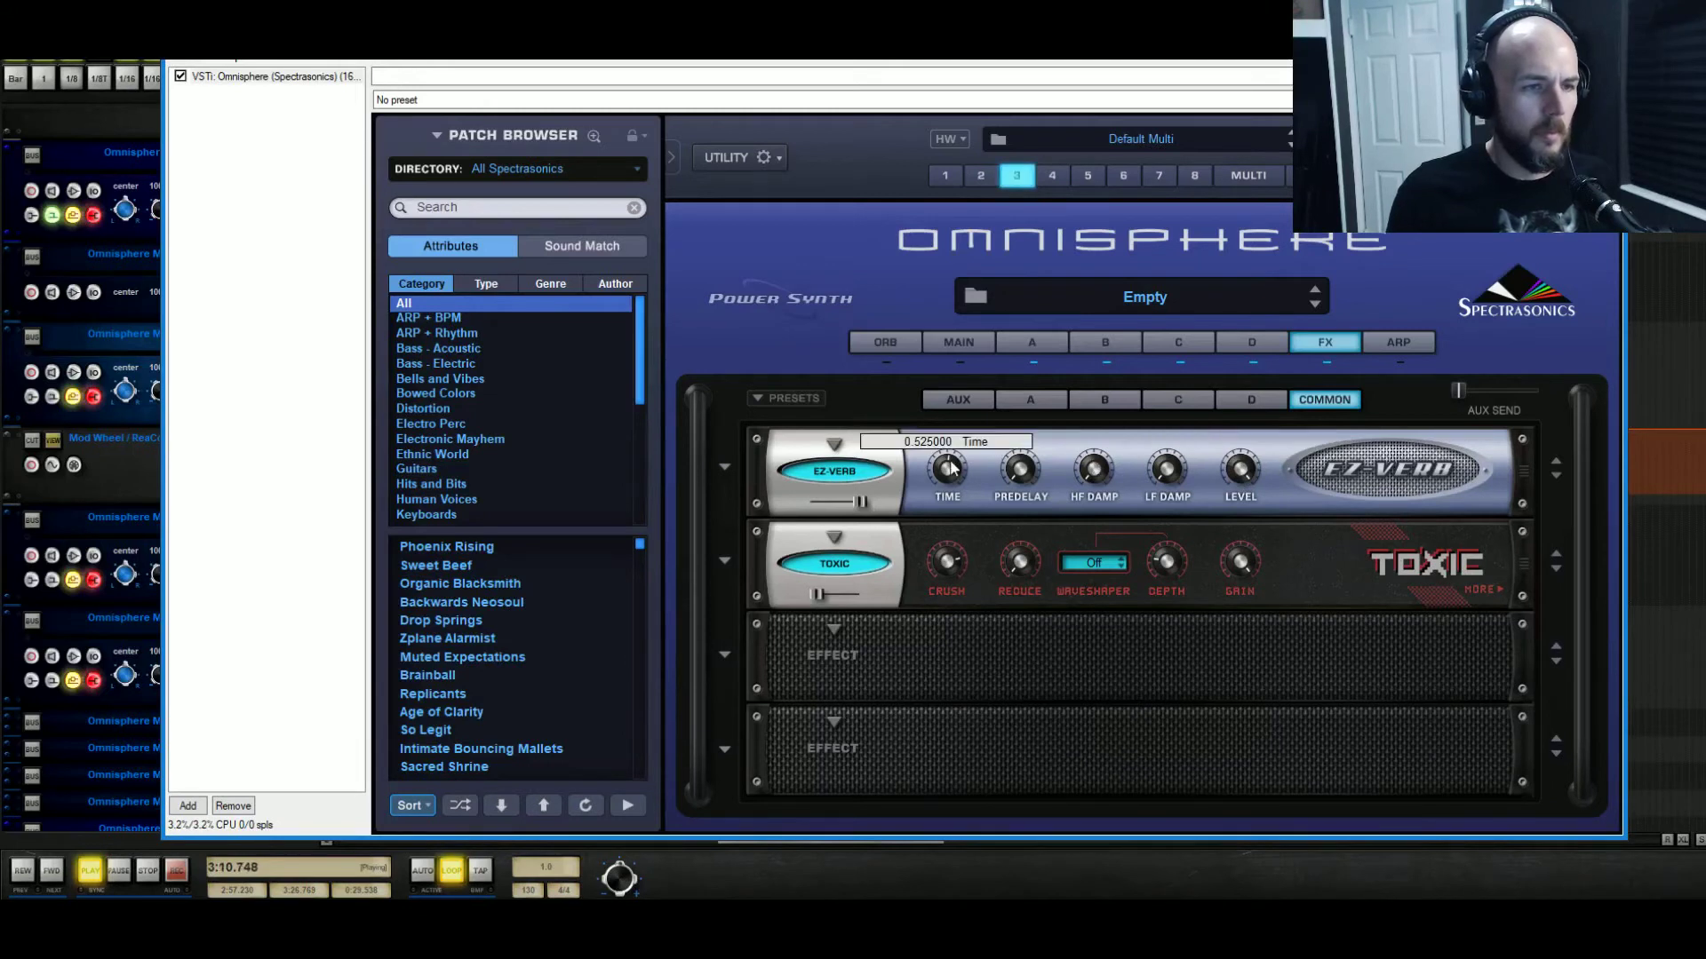
{"action": "left_click_drag", "start_coordinate": [952, 463], "coordinate": [958, 458]}
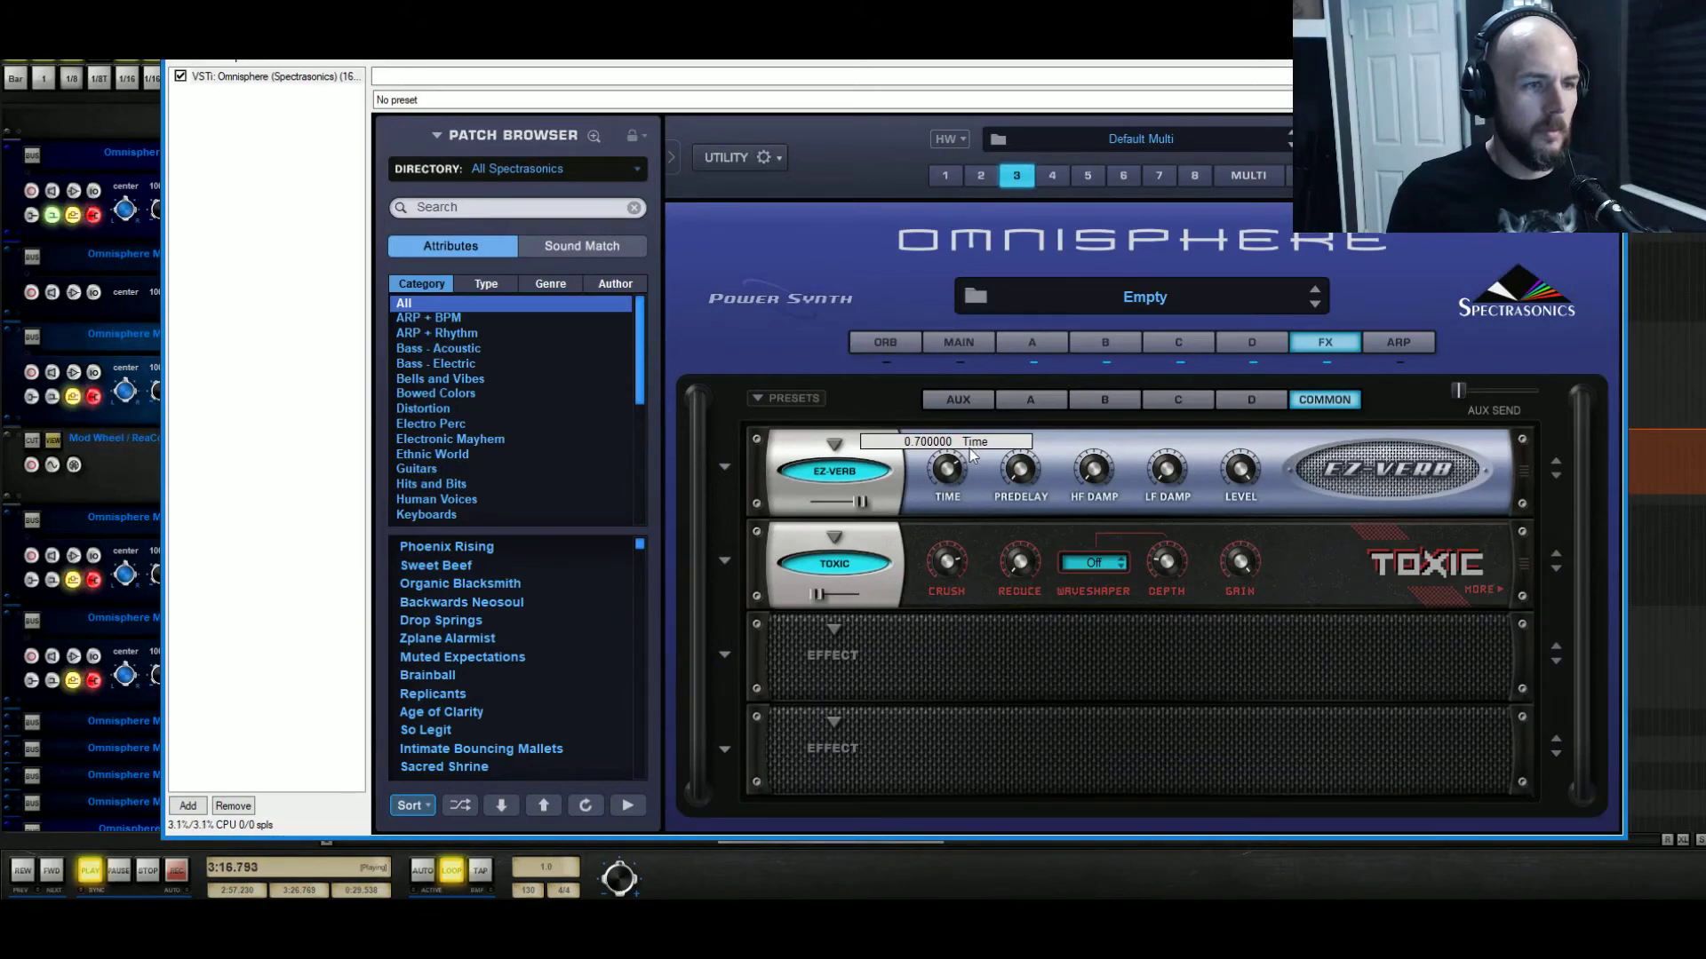
{"action": "mouse_move", "coordinate": [858, 502]}
{"action": "left_mouse_down"}
{"action": "mouse_move", "coordinate": [786, 514]}
{"action": "mouse_move", "coordinate": [834, 508]}
{"action": "left_mouse_up"}
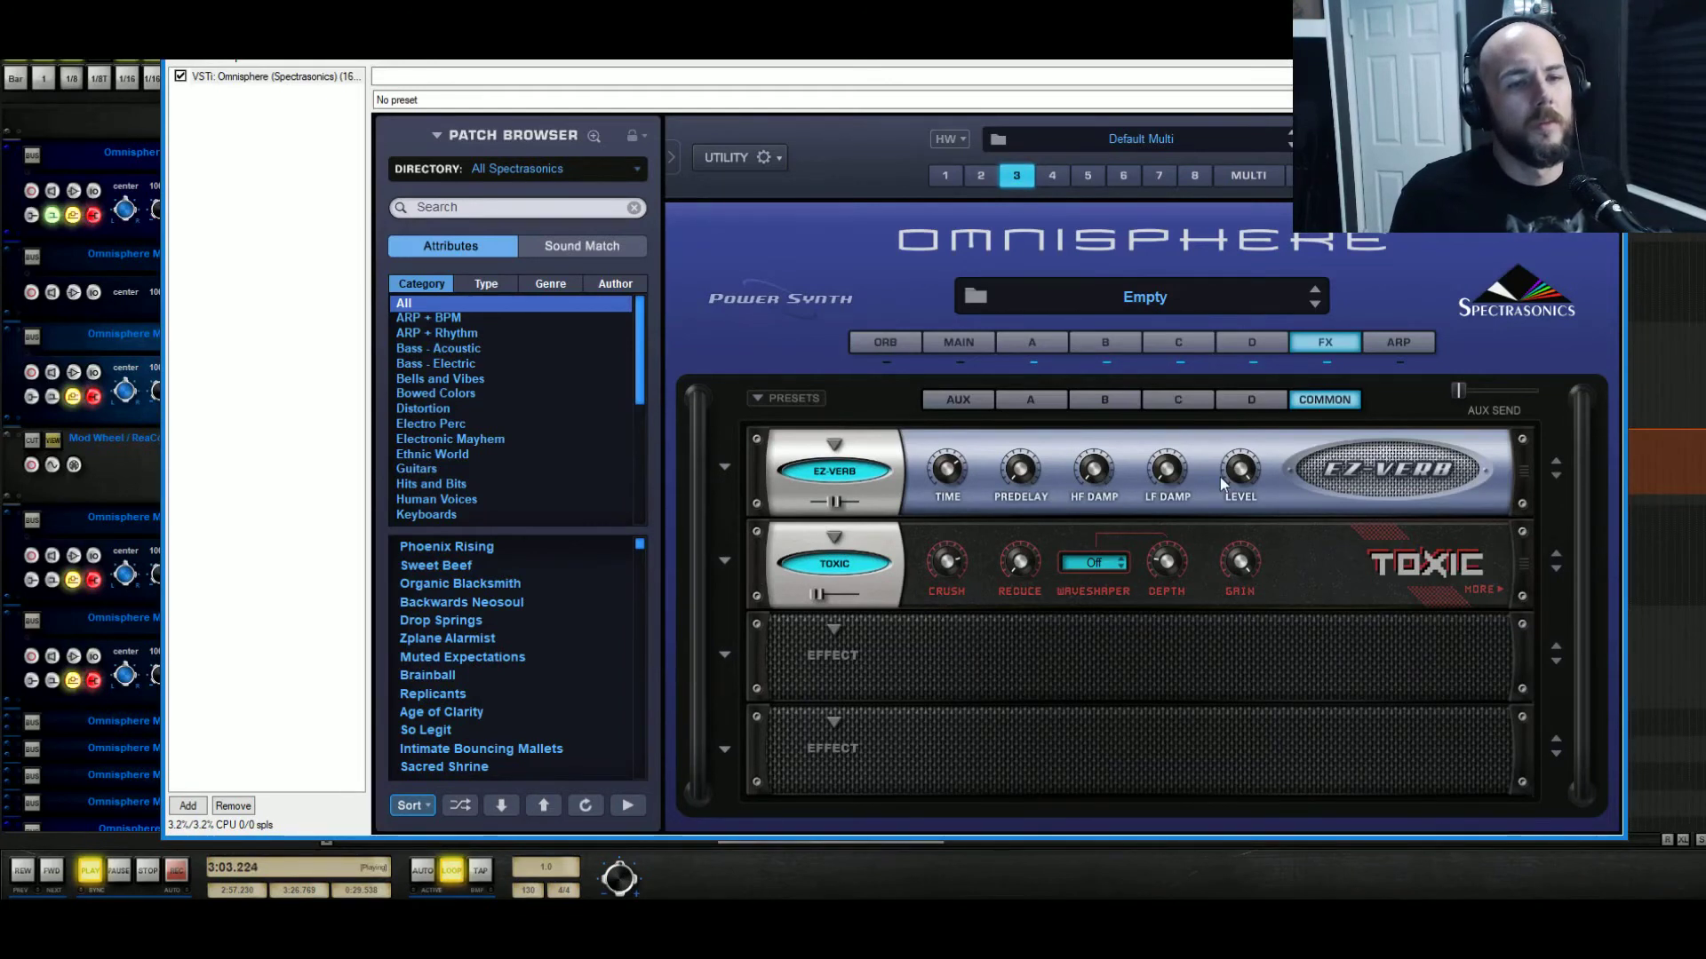
{"action": "mouse_move", "coordinate": [1252, 489]}
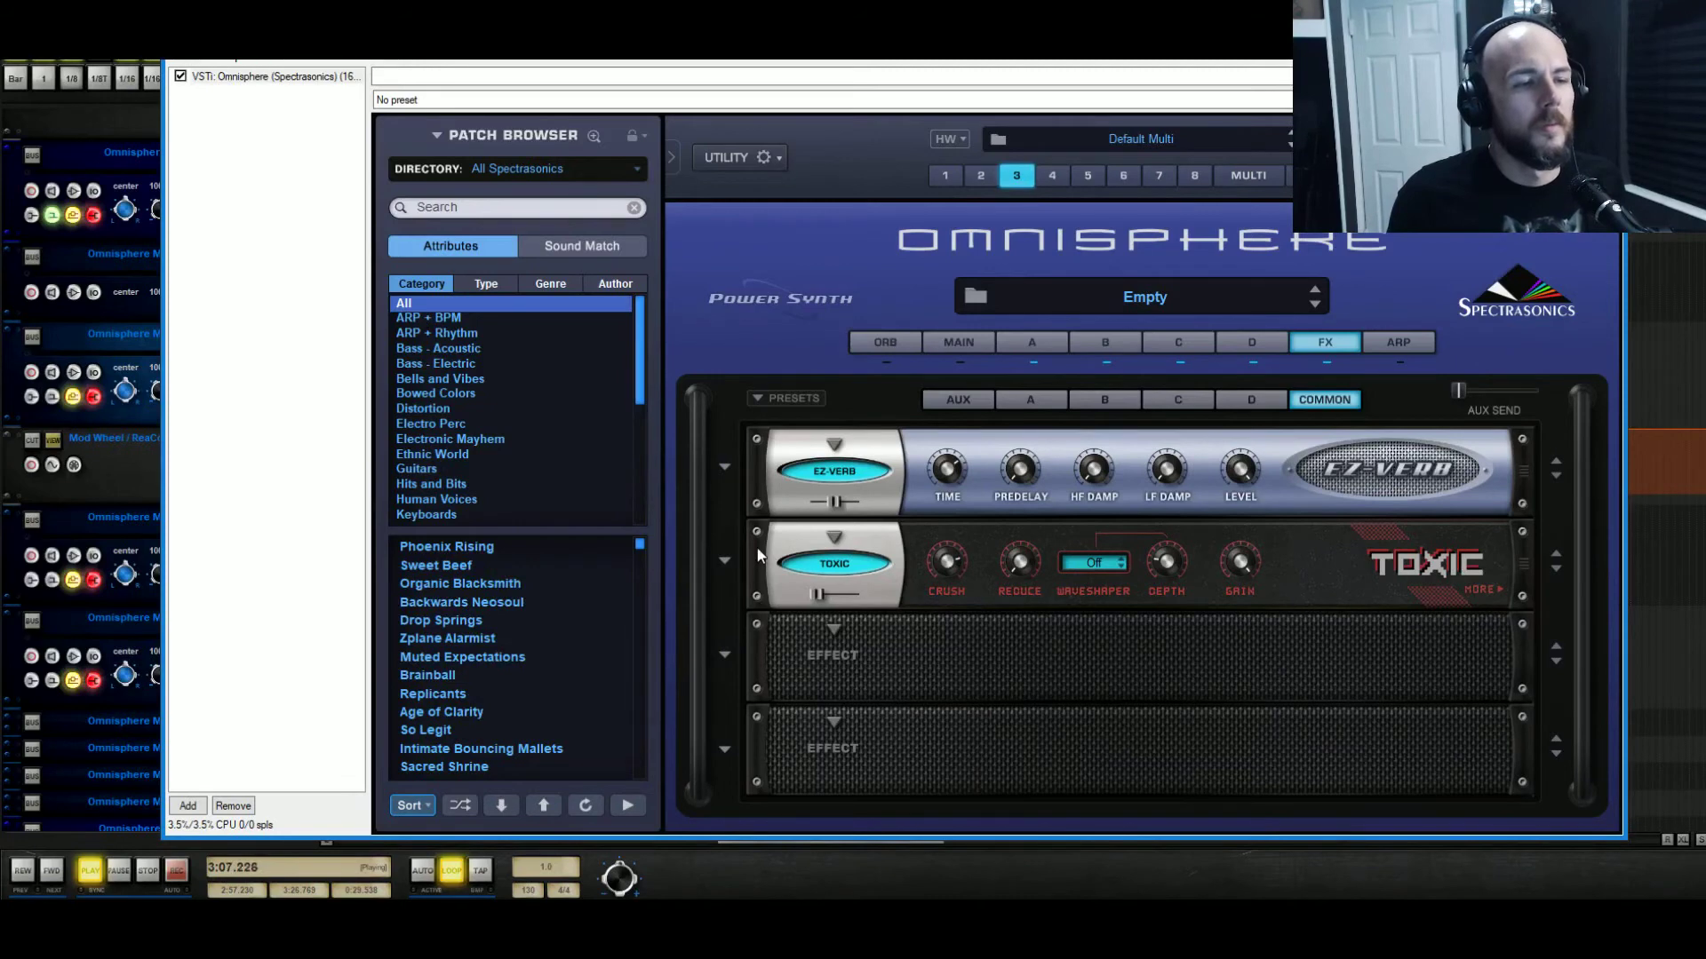
Move Toxic to the third slot, zero the EZ-Verb mix, and modulate it with the mod wheel.
{"action": "left_click_drag", "start_coordinate": [758, 586], "coordinate": [764, 647]}
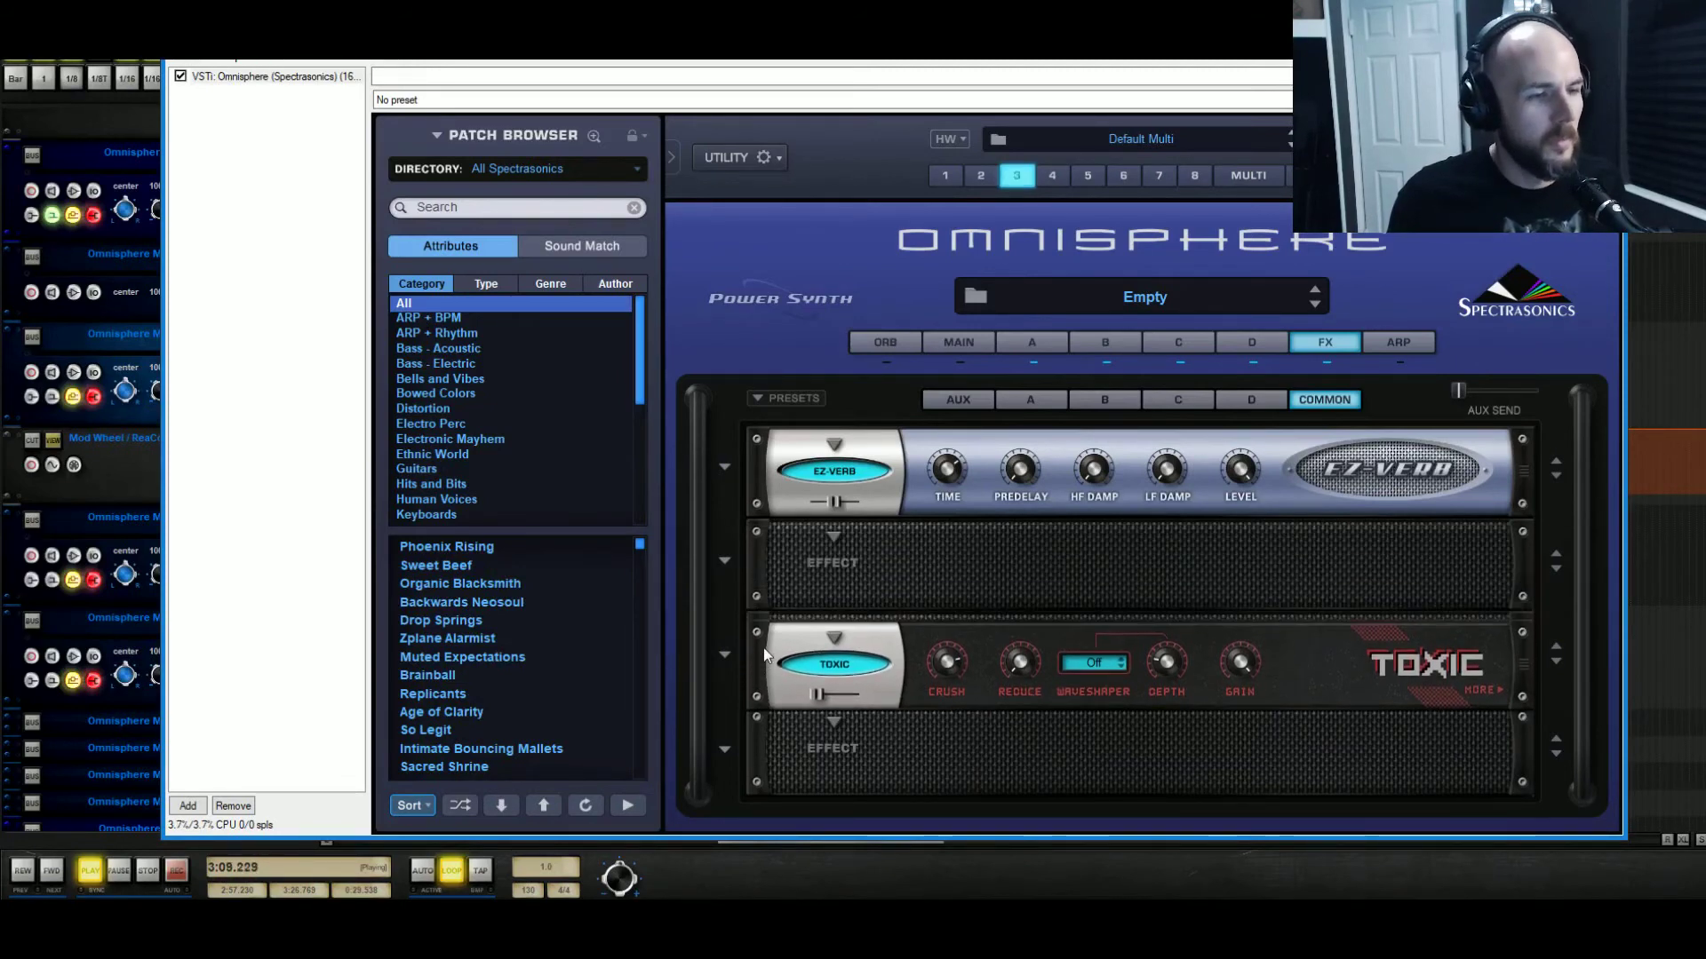
{"action": "key", "text": "space"}
{"action": "left_click_drag", "start_coordinate": [834, 502], "coordinate": [790, 515]}
{"action": "right_click", "coordinate": [806, 505]}
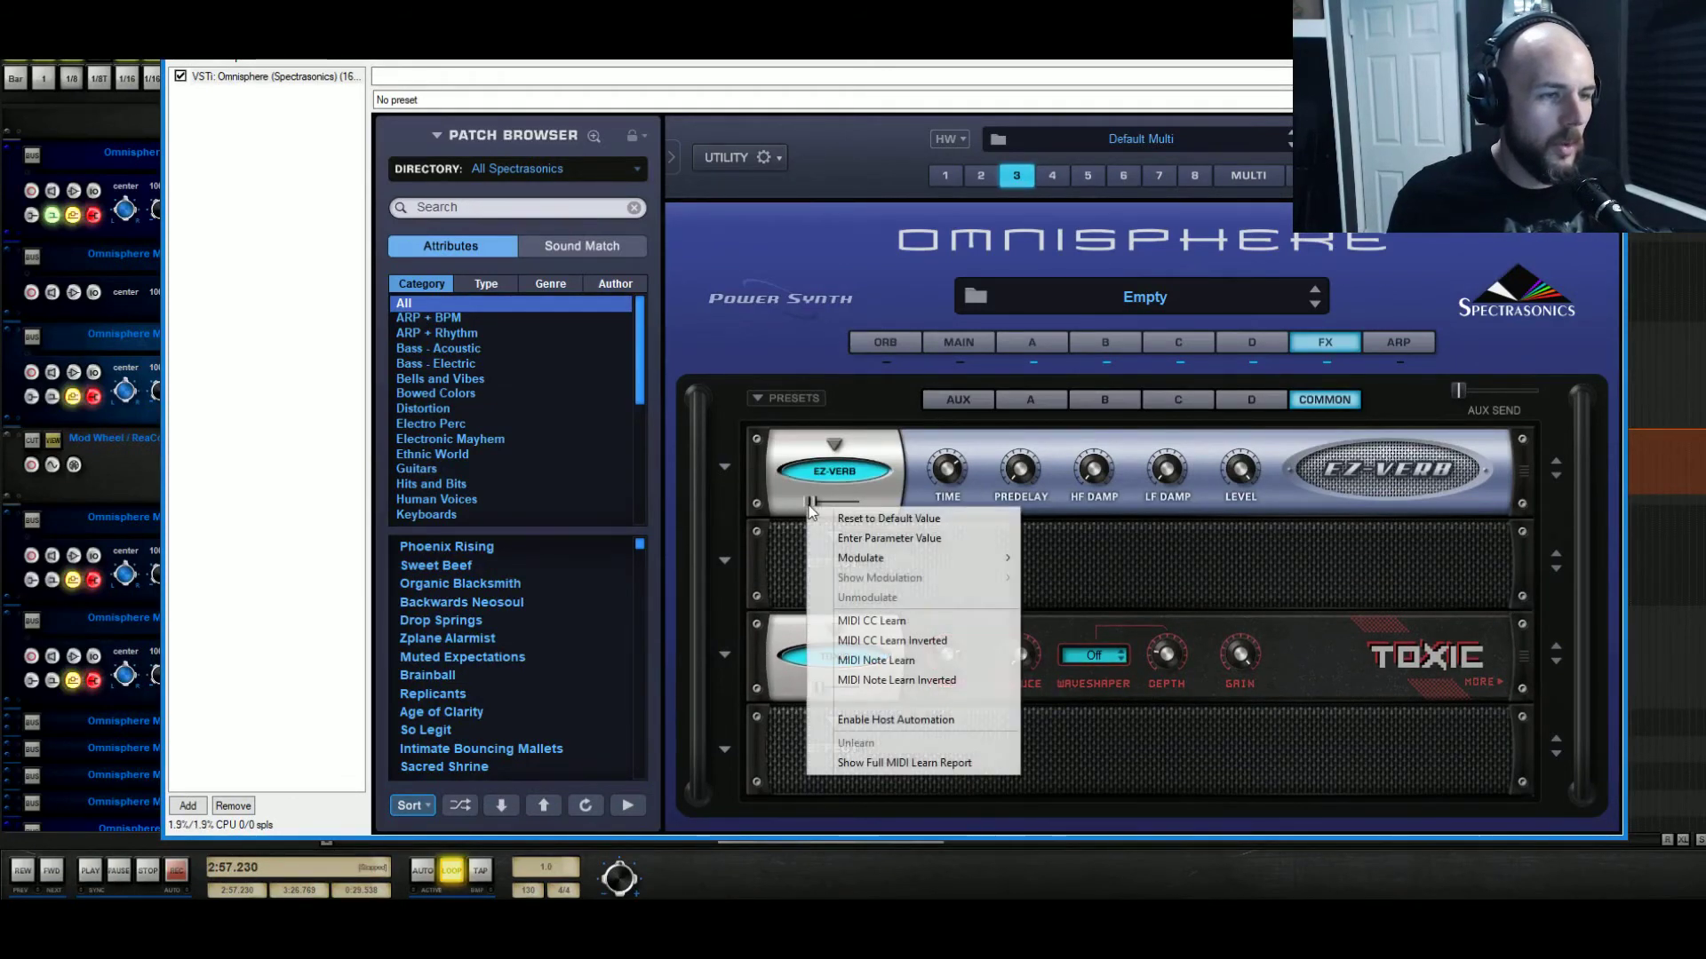
{"action": "mouse_move", "coordinate": [896, 568]}
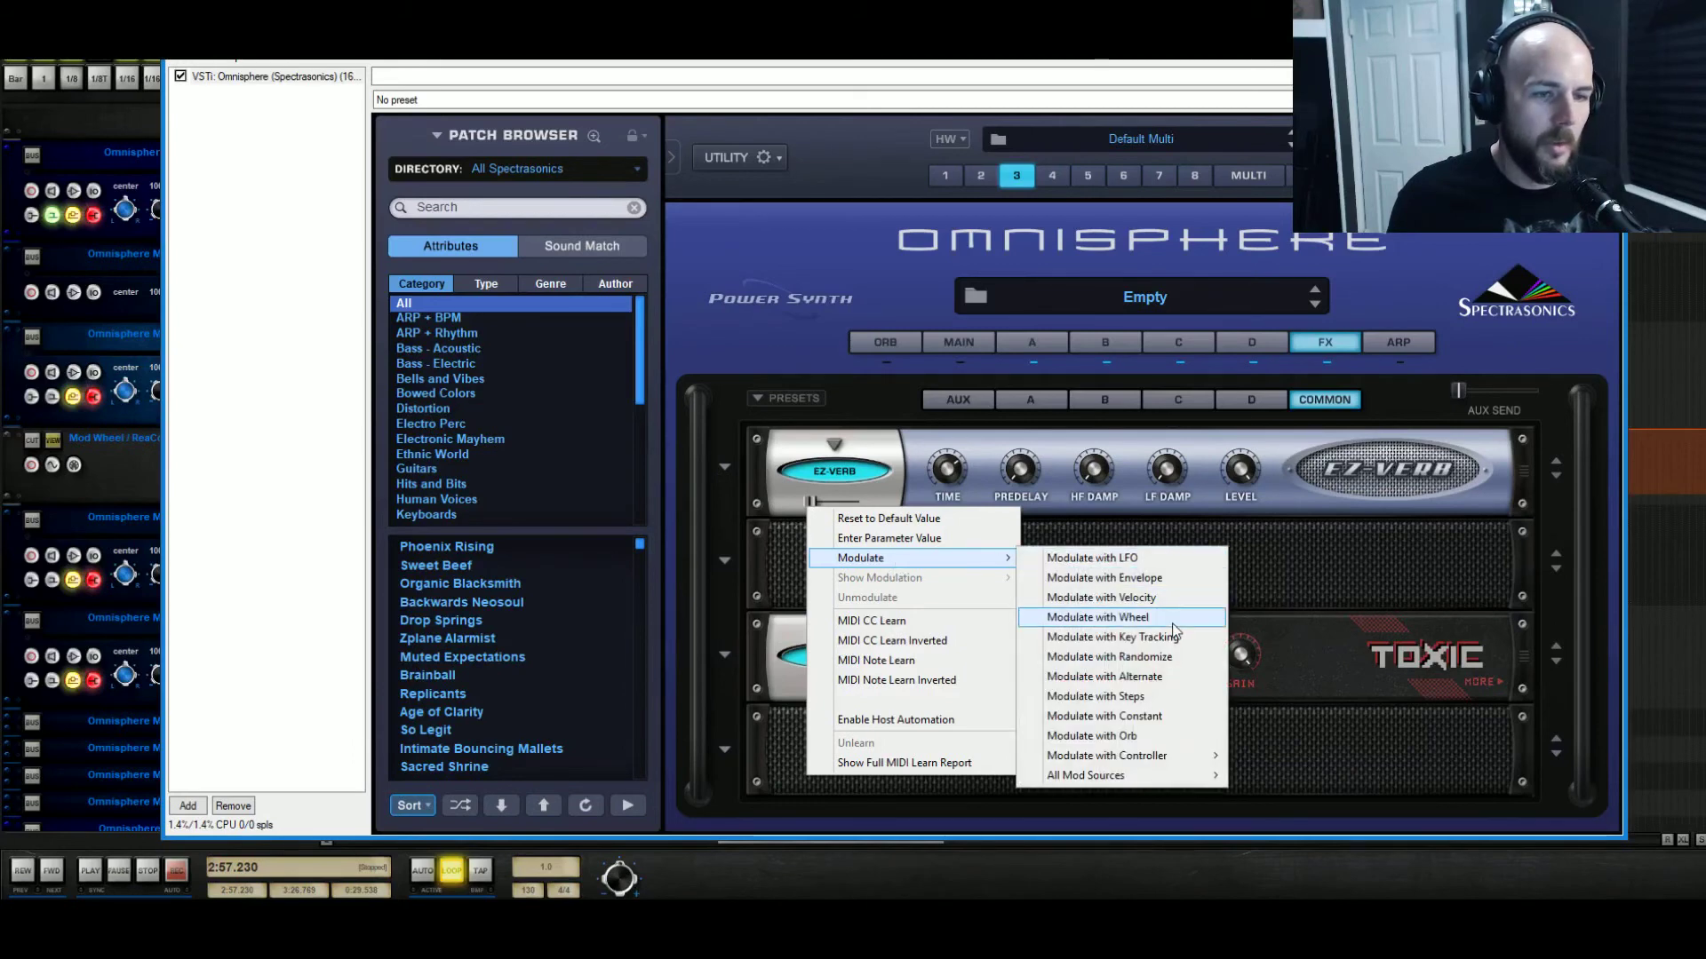
{"action": "left_click", "coordinate": [1110, 617]}
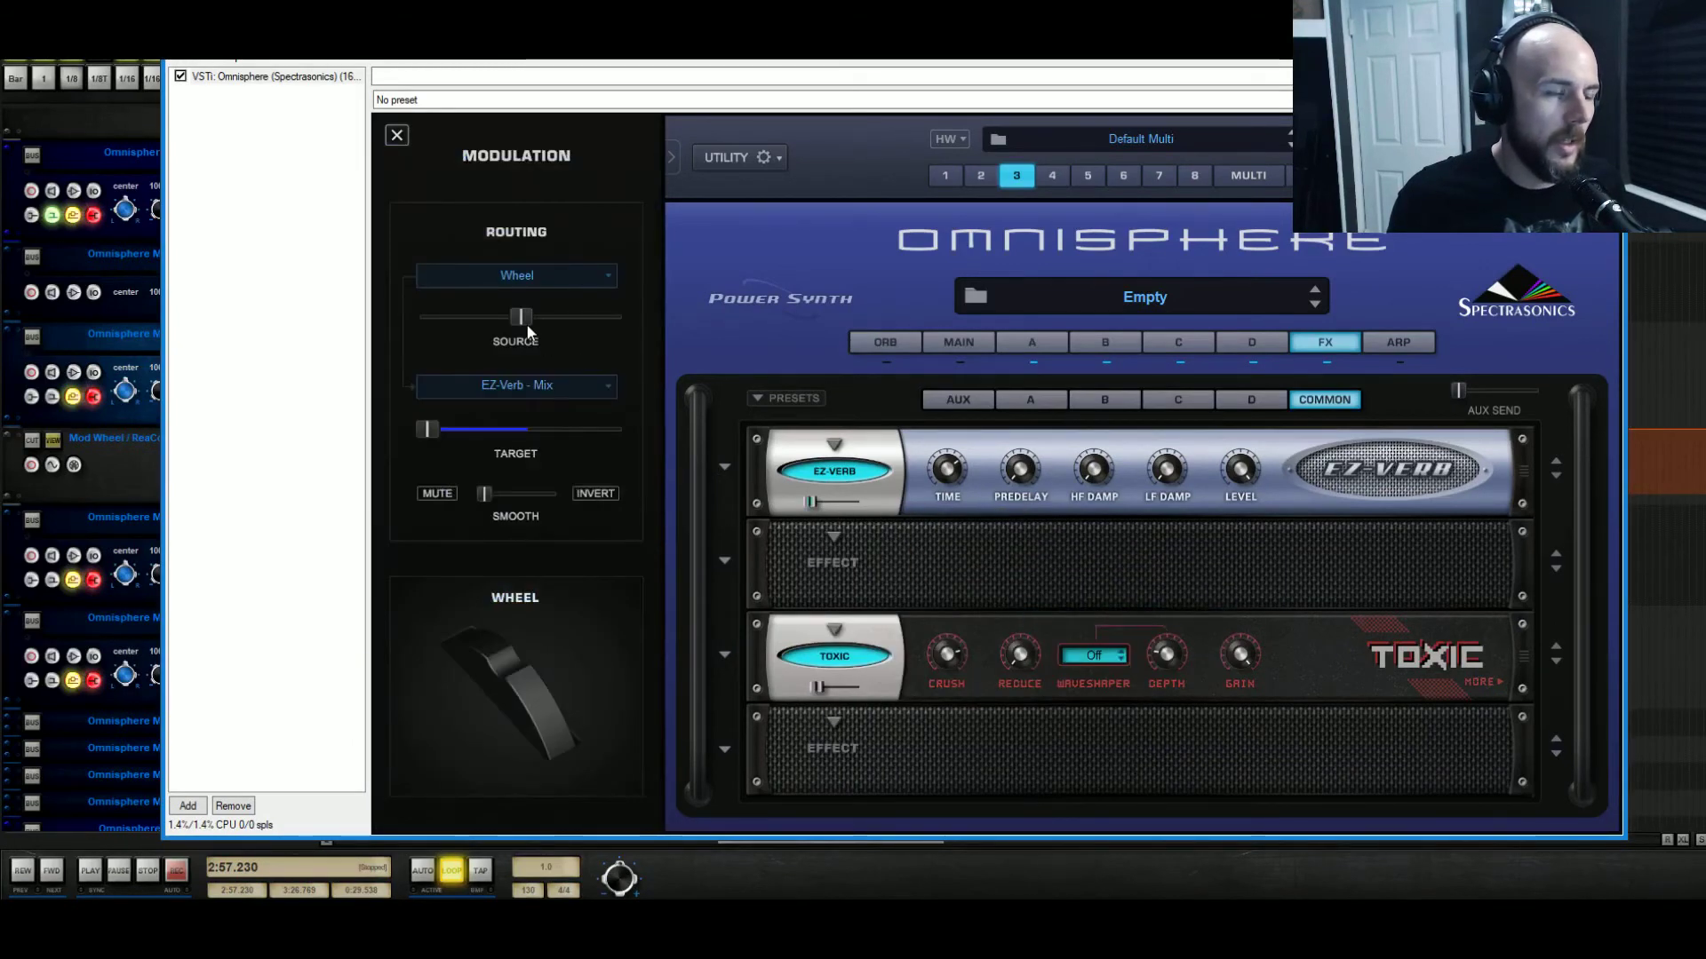
Load Imager into the second slot and drive its level by the mod wheel at reduced depth.
{"action": "left_click", "coordinate": [839, 536]}
{"action": "mouse_move", "coordinate": [923, 625]}
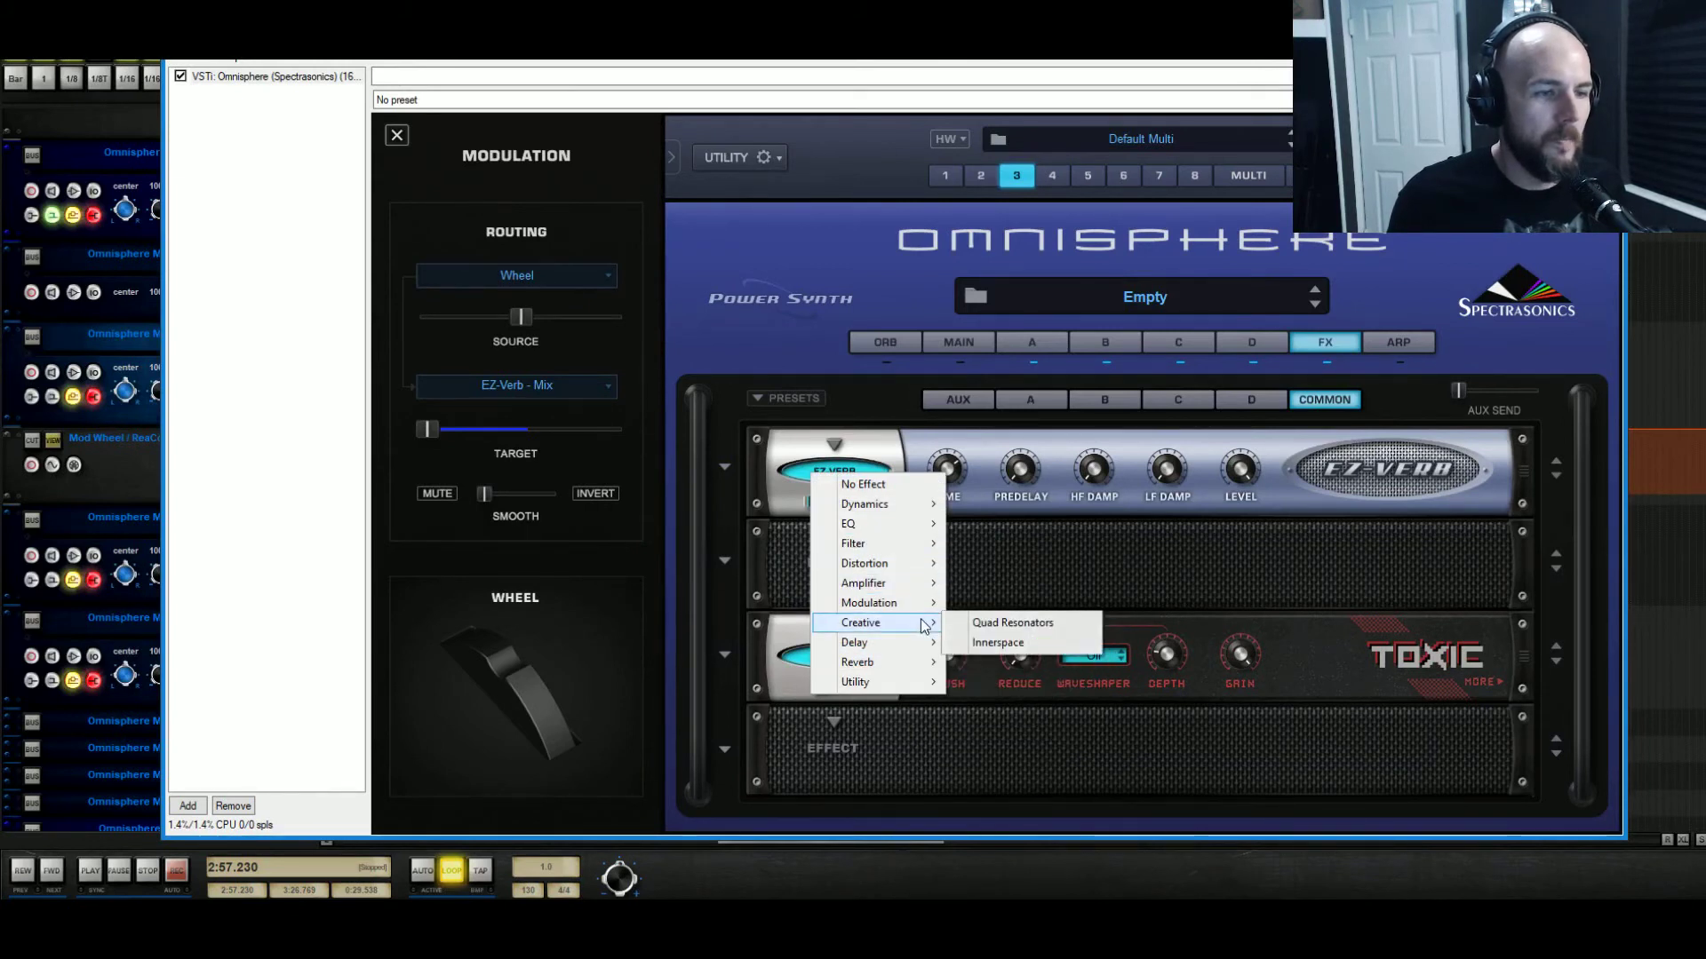
{"action": "mouse_move", "coordinate": [915, 682]}
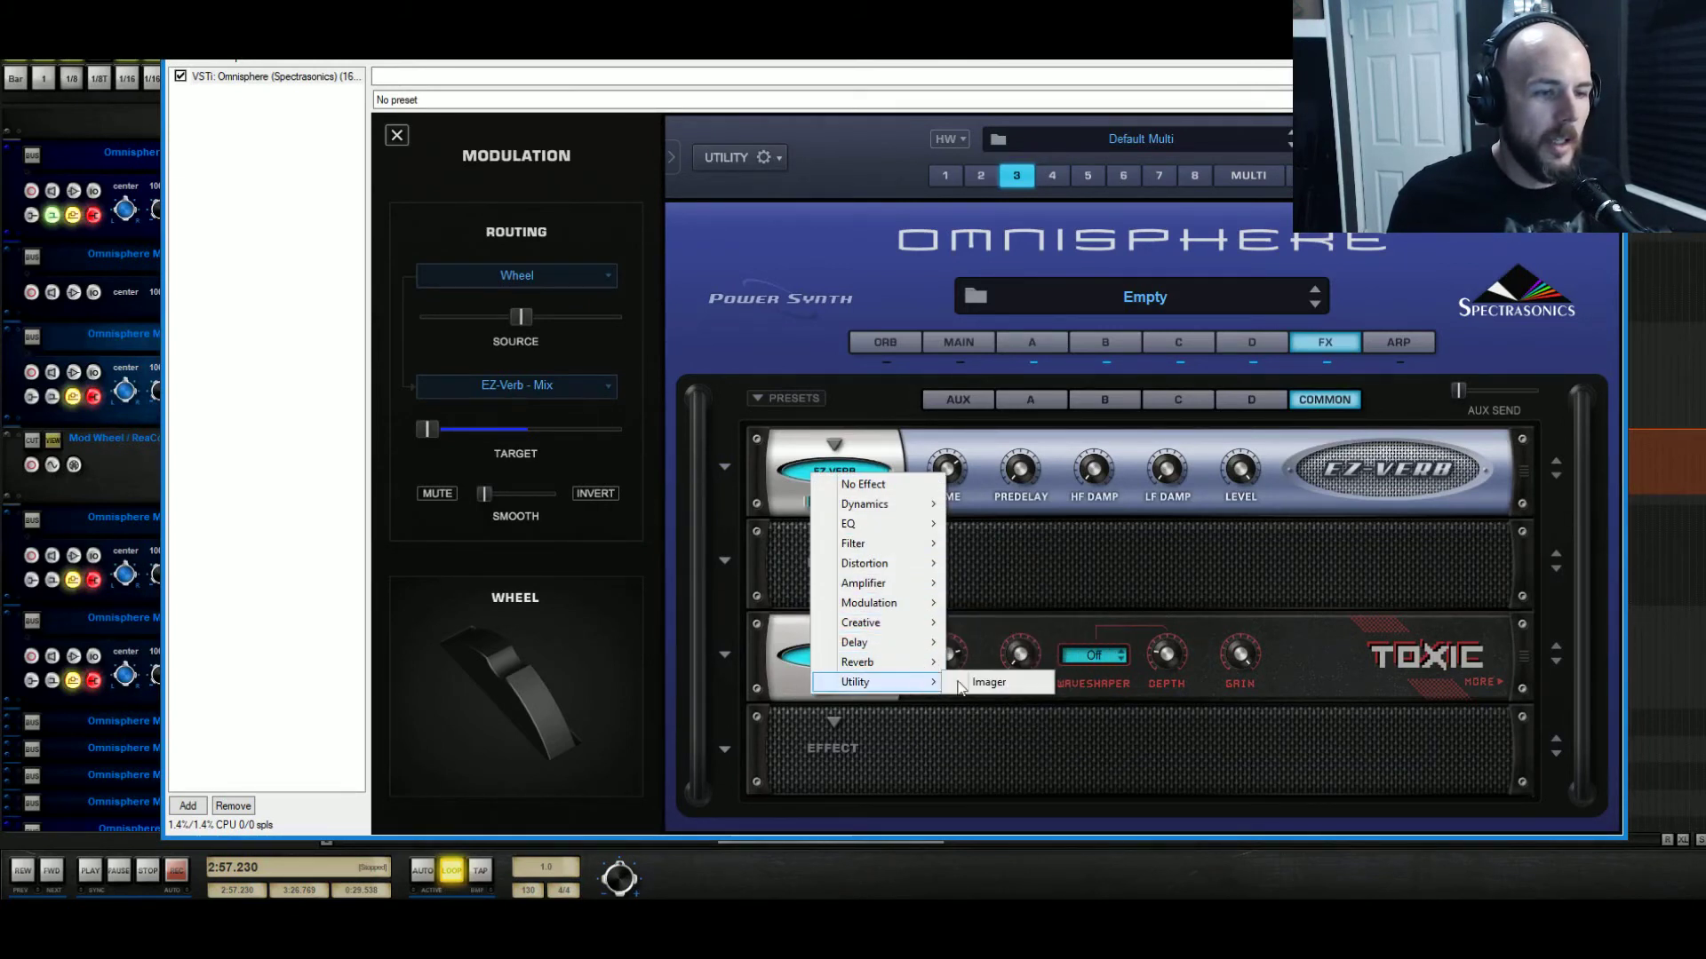
{"action": "left_click", "coordinate": [995, 682]}
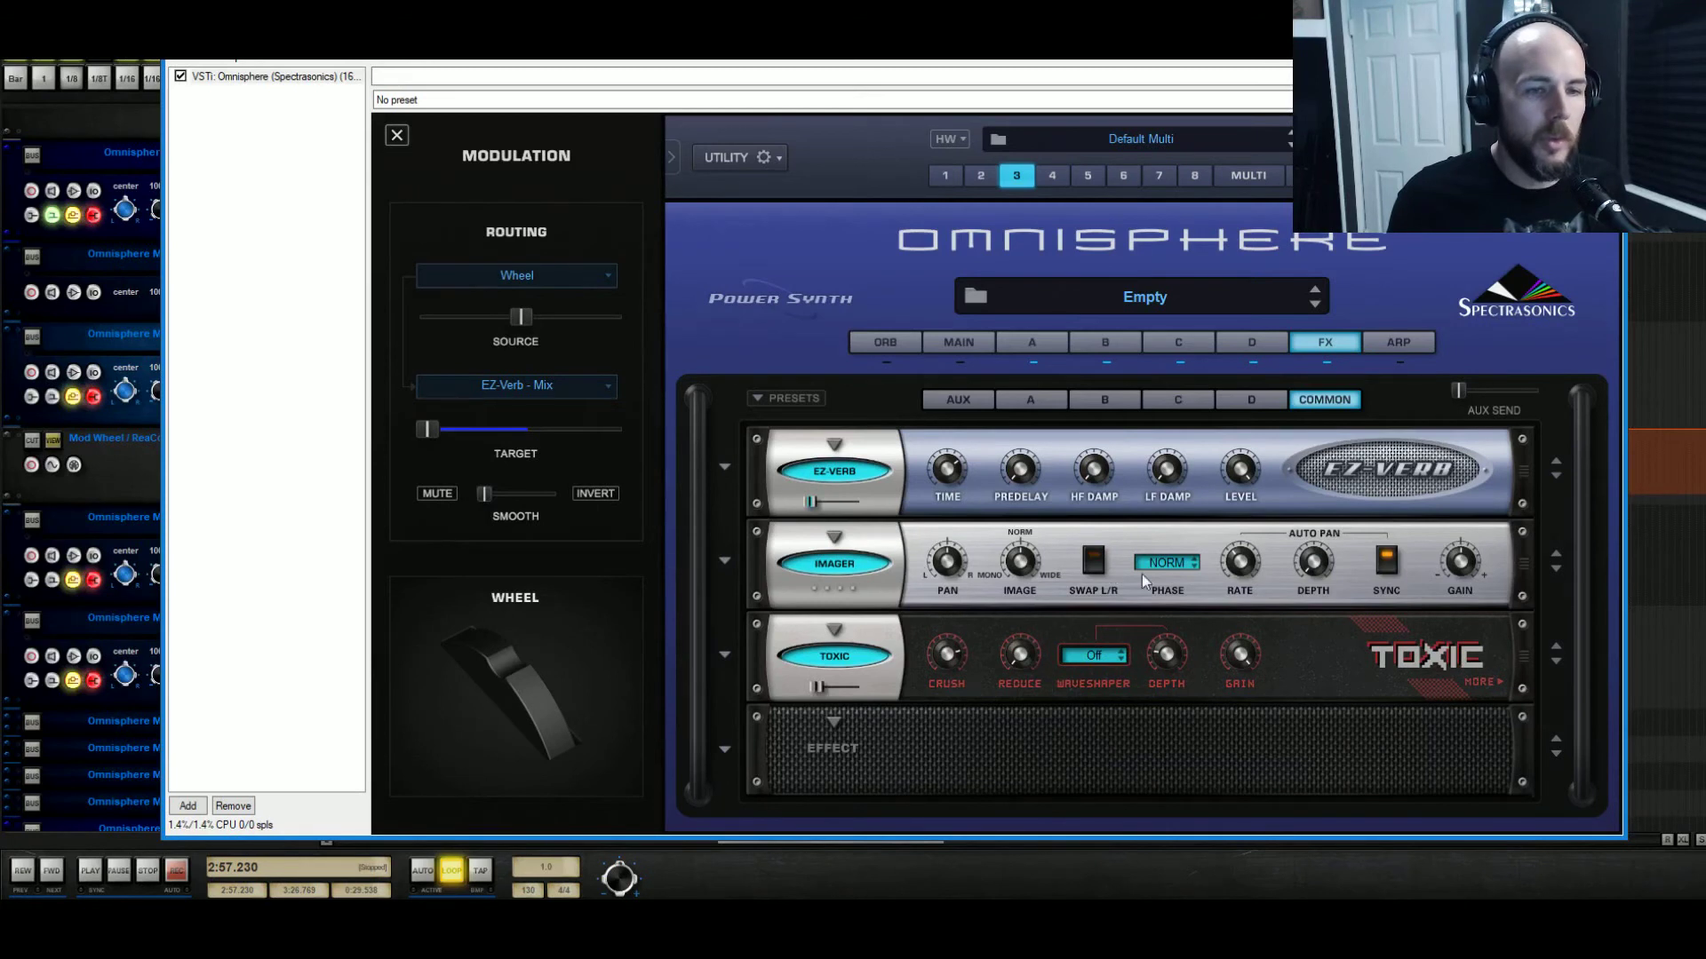
{"action": "right_click", "coordinate": [1453, 565]}
{"action": "mouse_move", "coordinate": [1502, 614]}
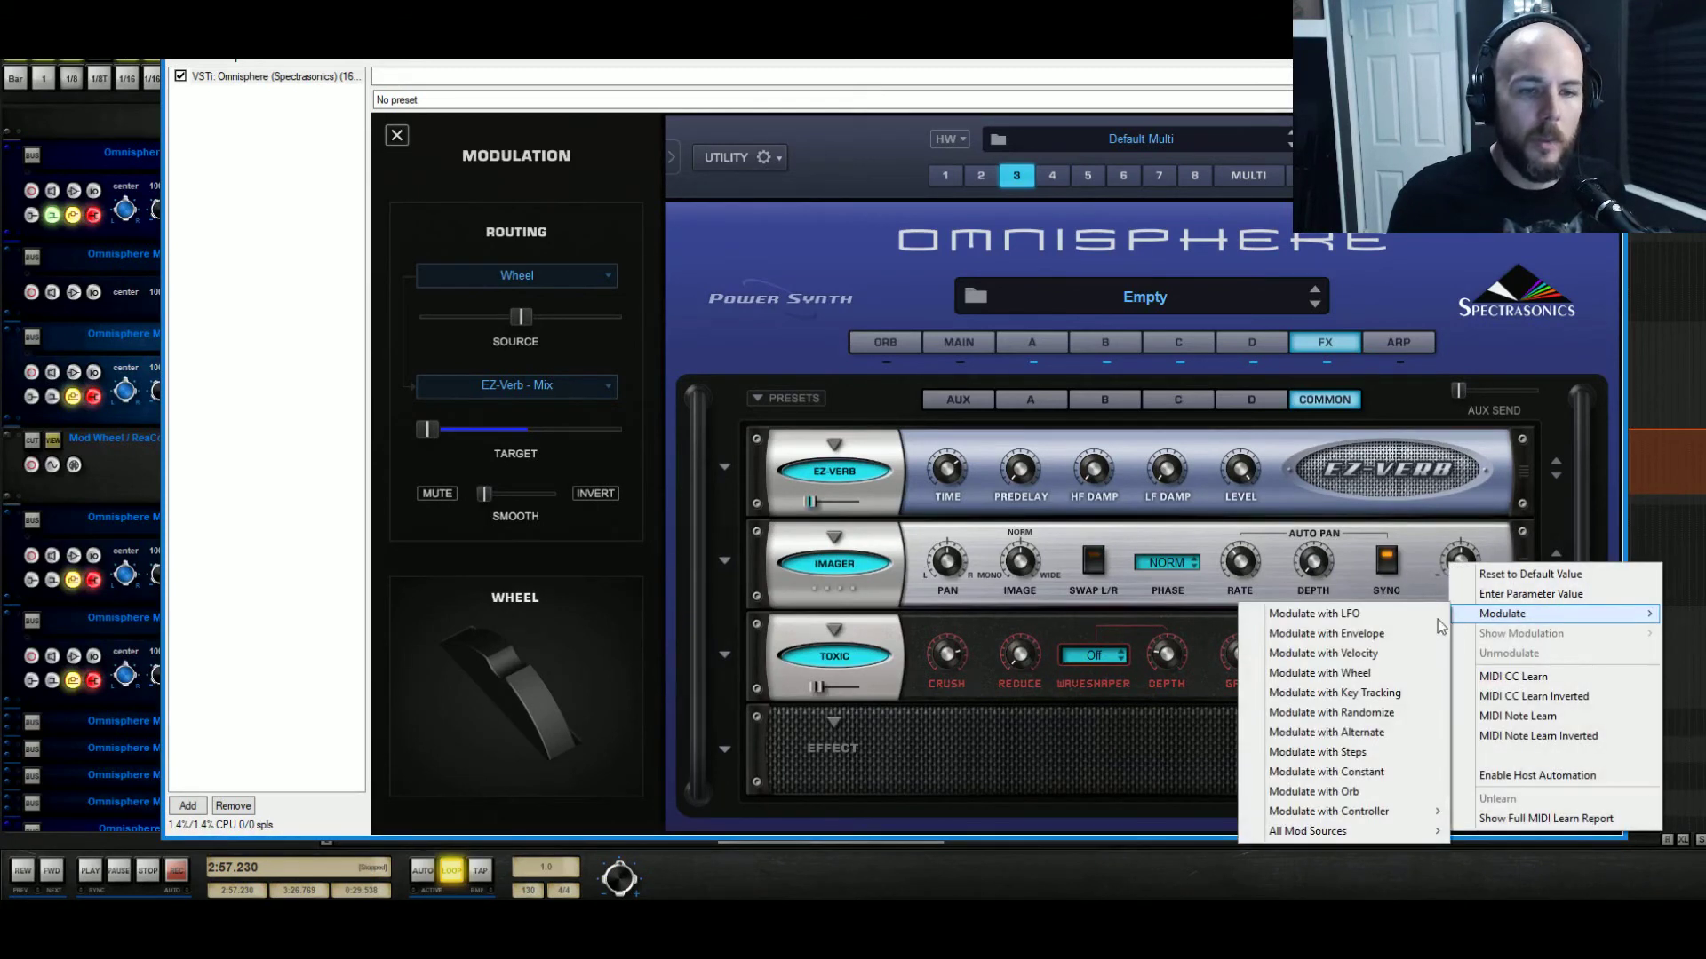
{"action": "left_click", "coordinate": [1385, 673]}
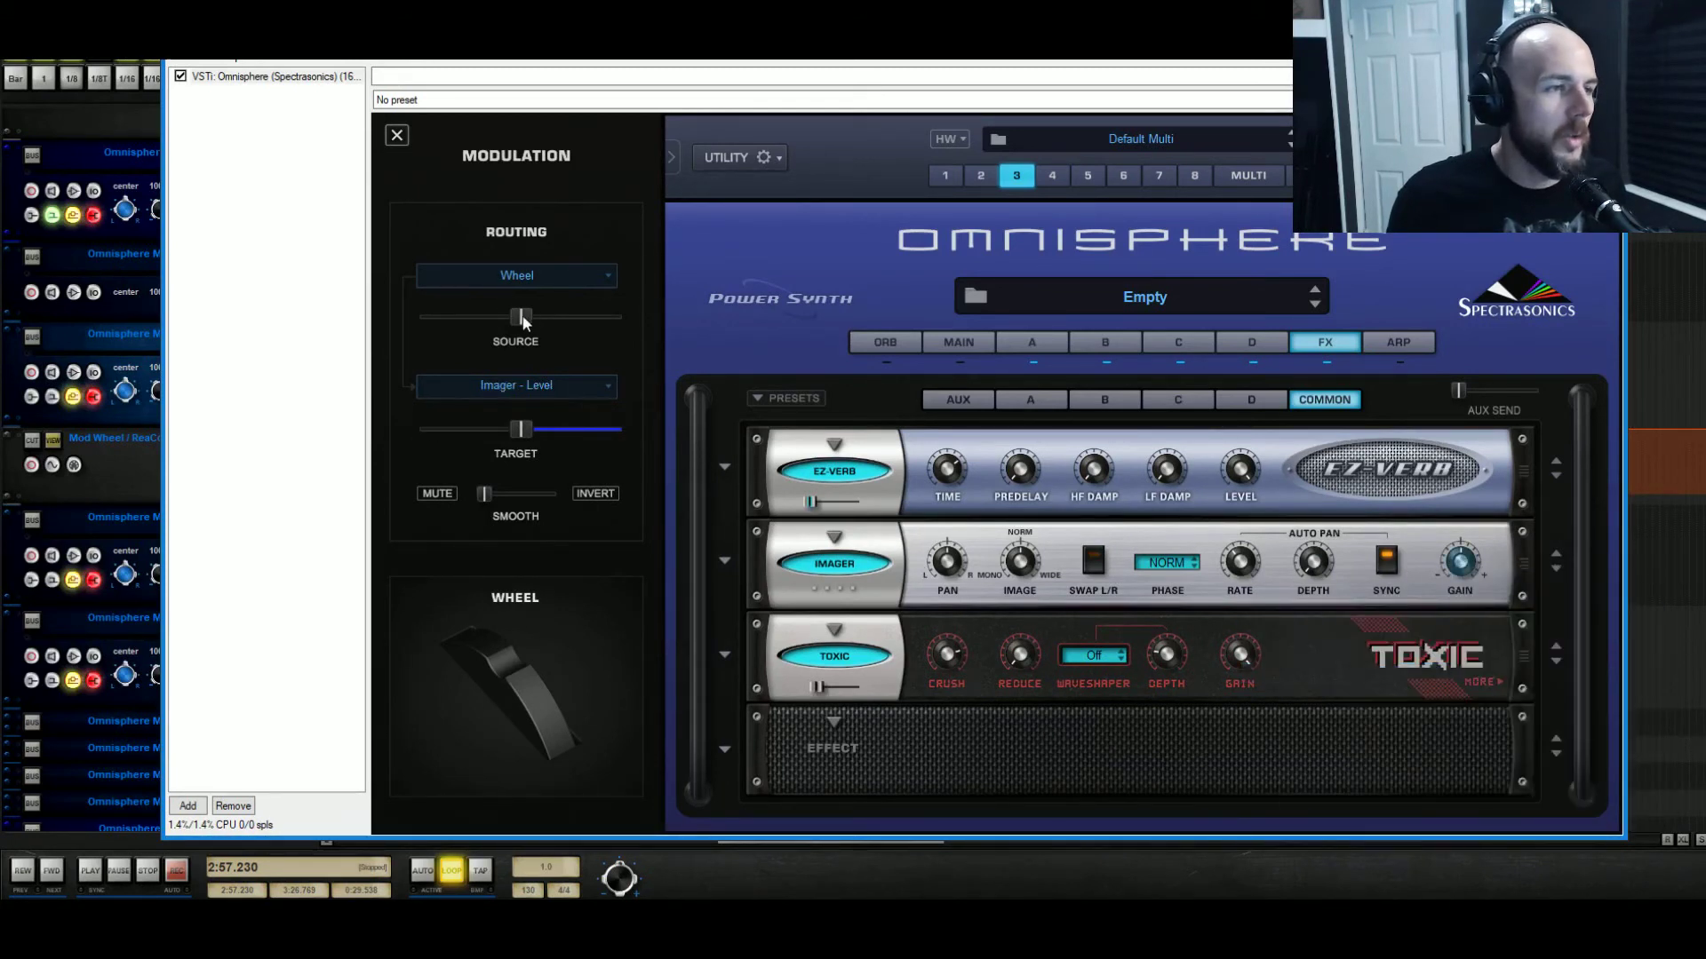
{"action": "left_click_drag", "start_coordinate": [522, 317], "coordinate": [460, 328]}
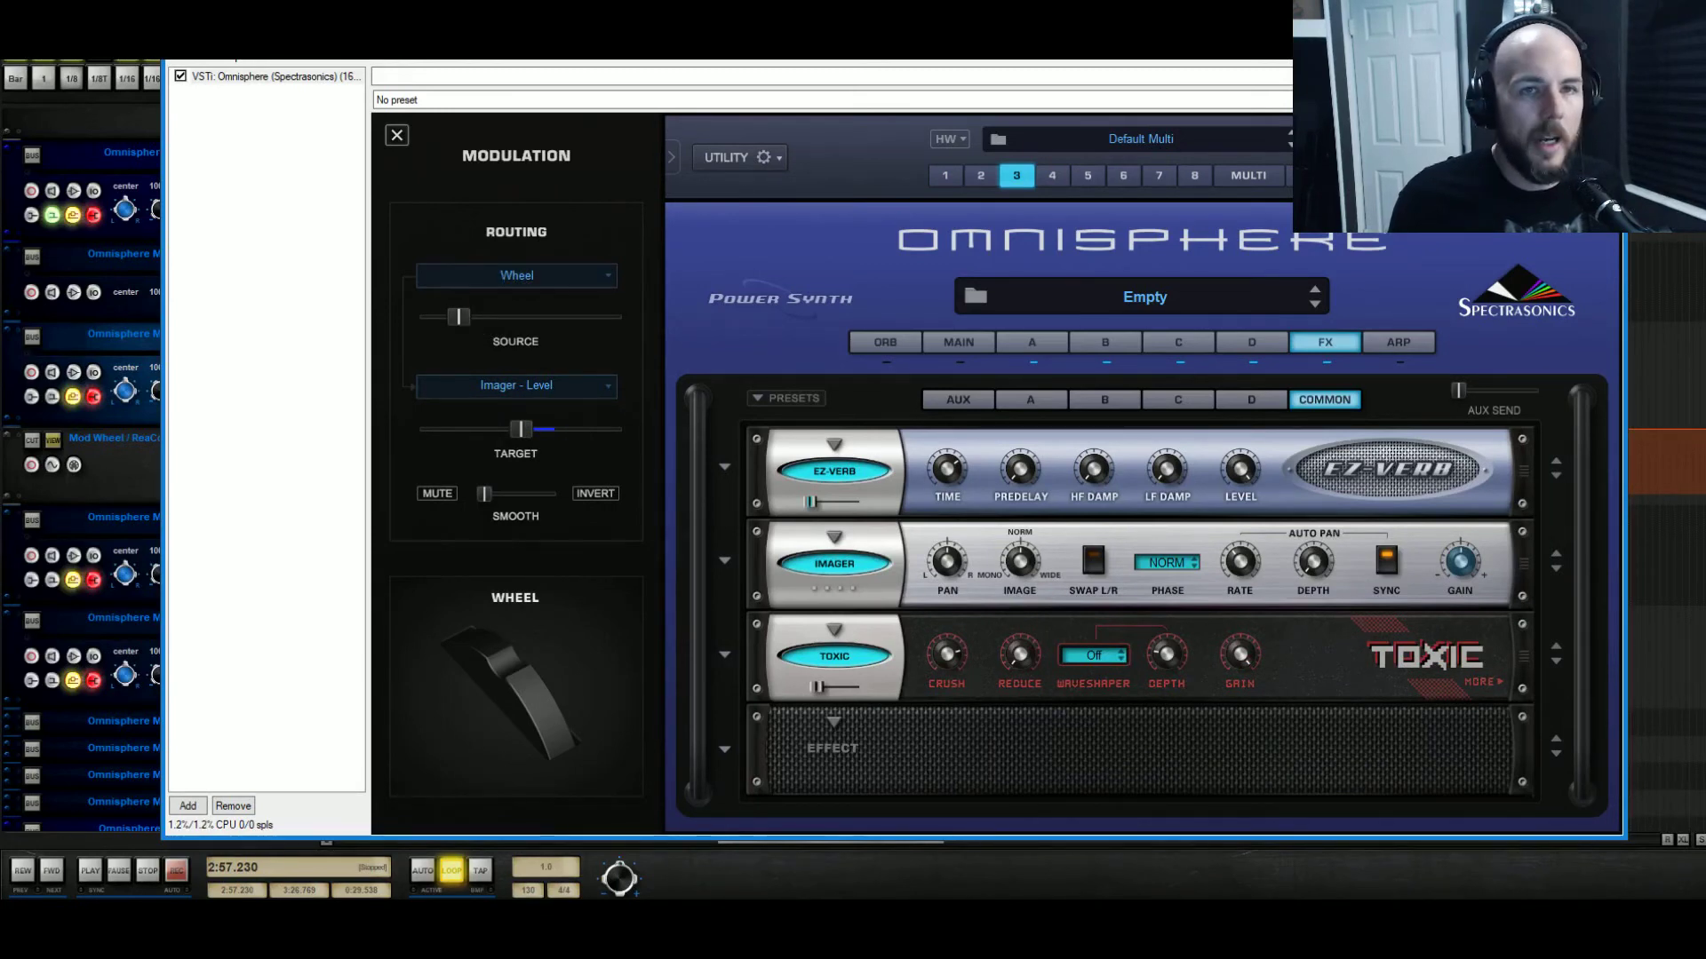
{"action": "left_click", "coordinate": [1606, 33]}
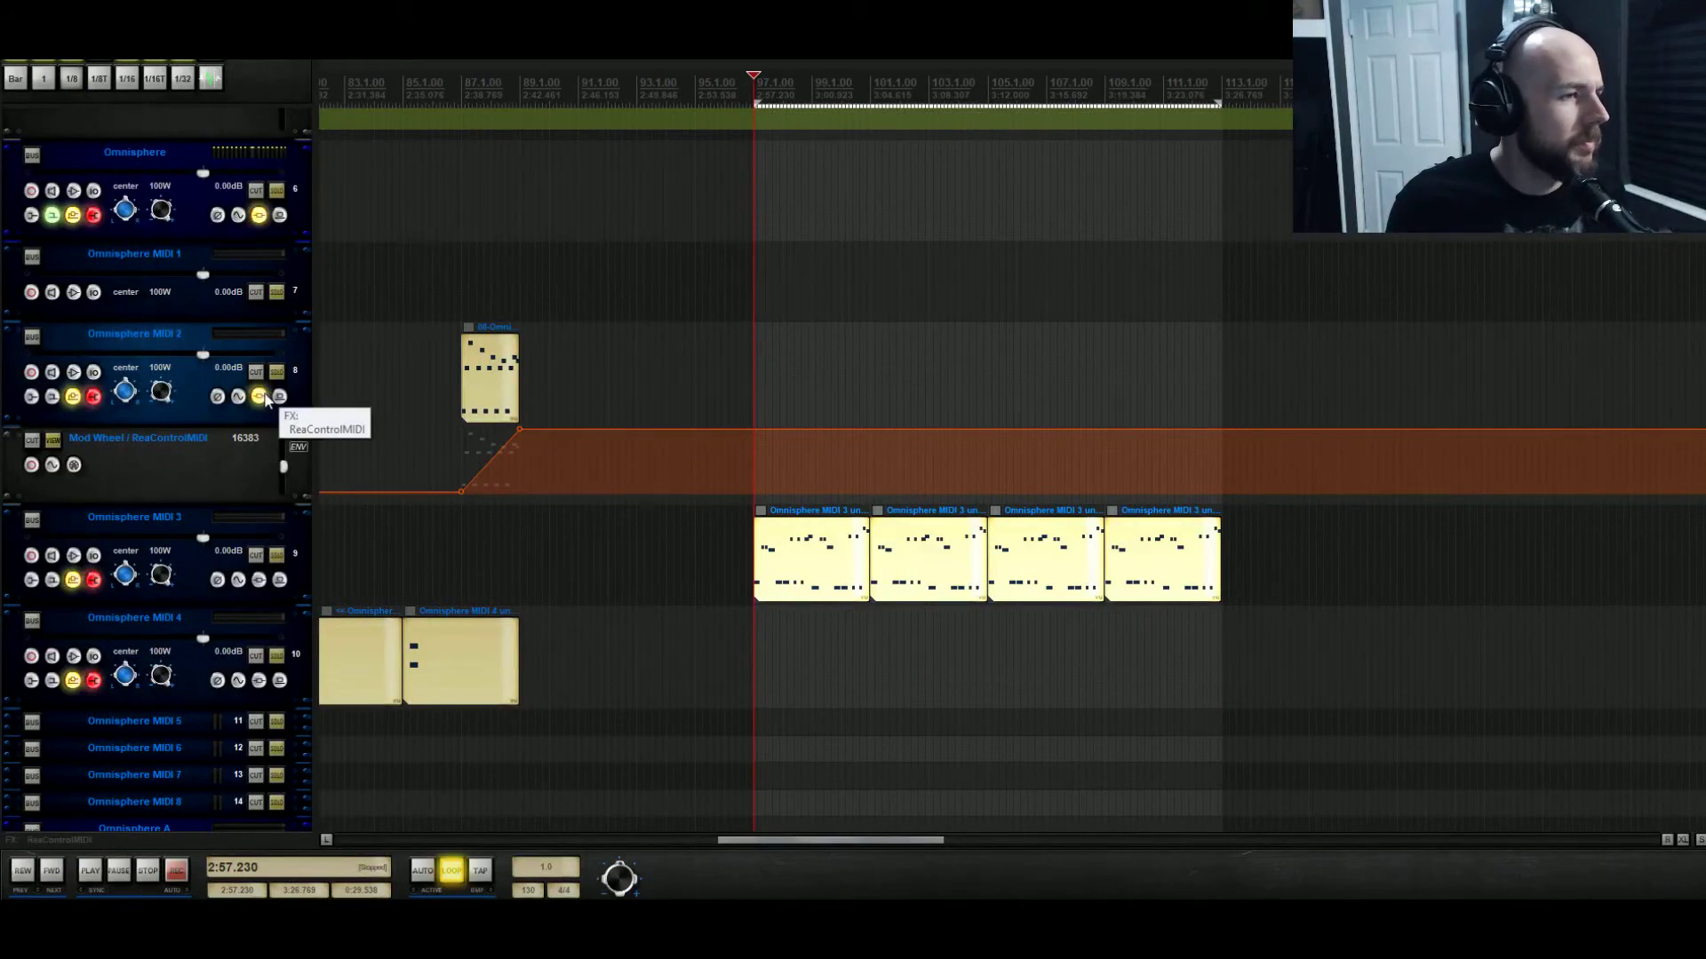
Add ReaControlMIDI to Omnisphere MIDI 3 and show its Mod Wheel envelope lane.
{"action": "left_click", "coordinate": [256, 584]}
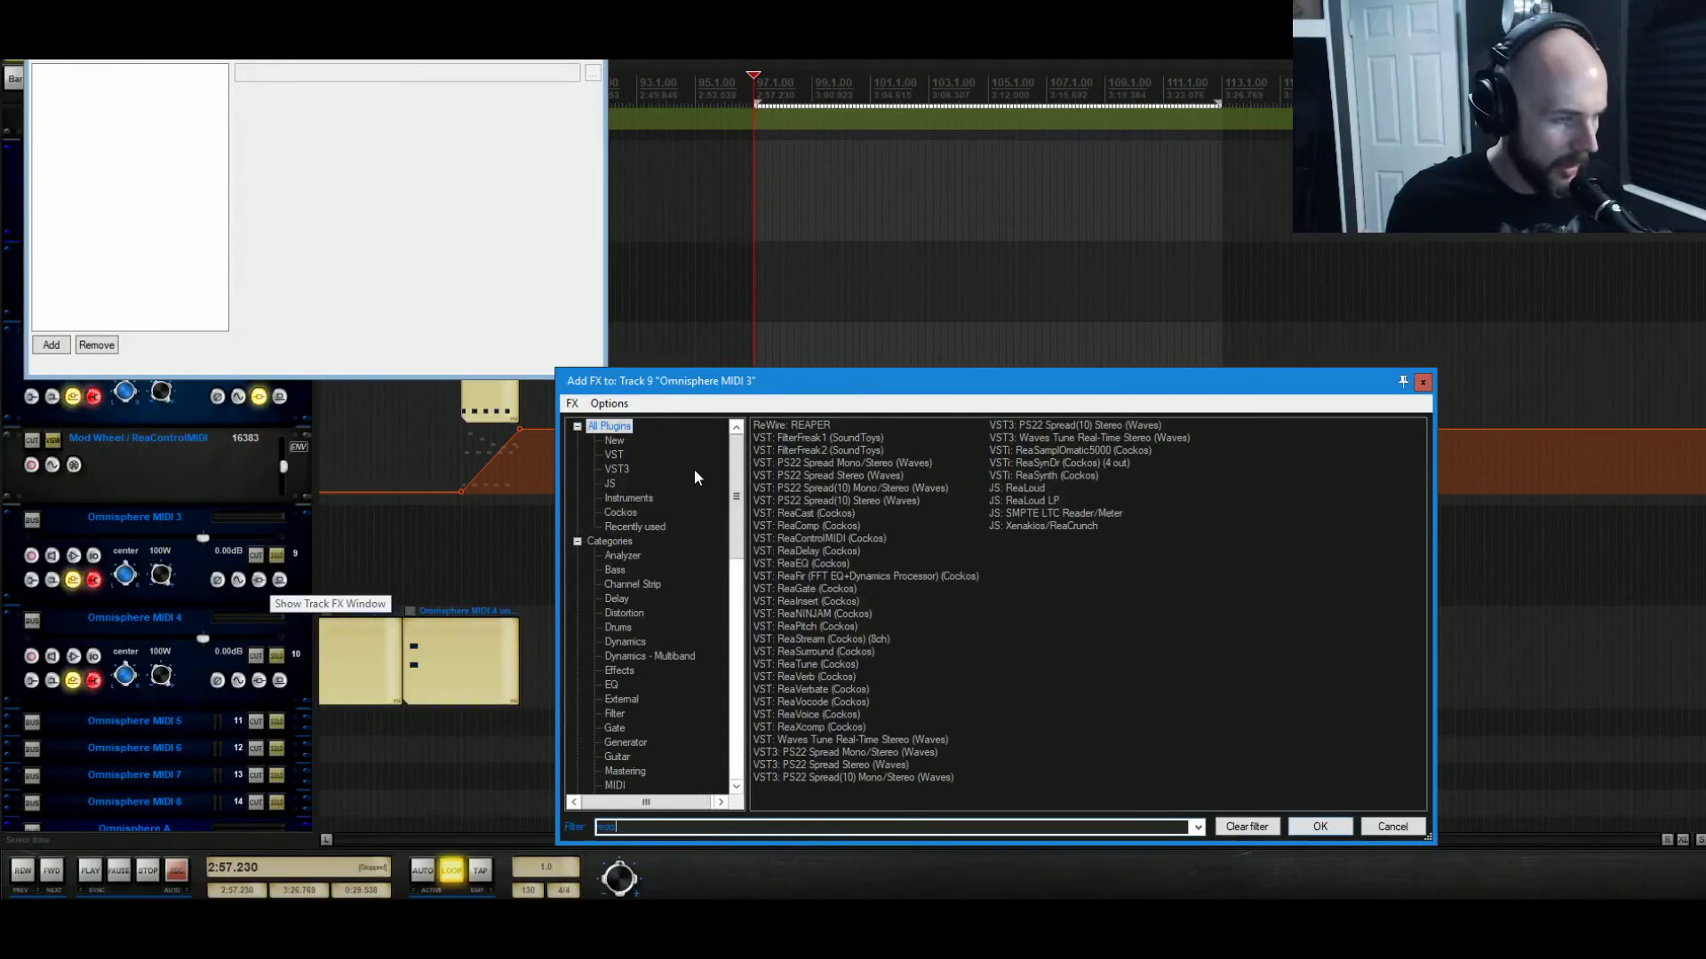
{"action": "type", "text": "reac"}
{"action": "key", "text": "Down"}
{"action": "key", "text": "Down"}
{"action": "key", "text": "Down"}
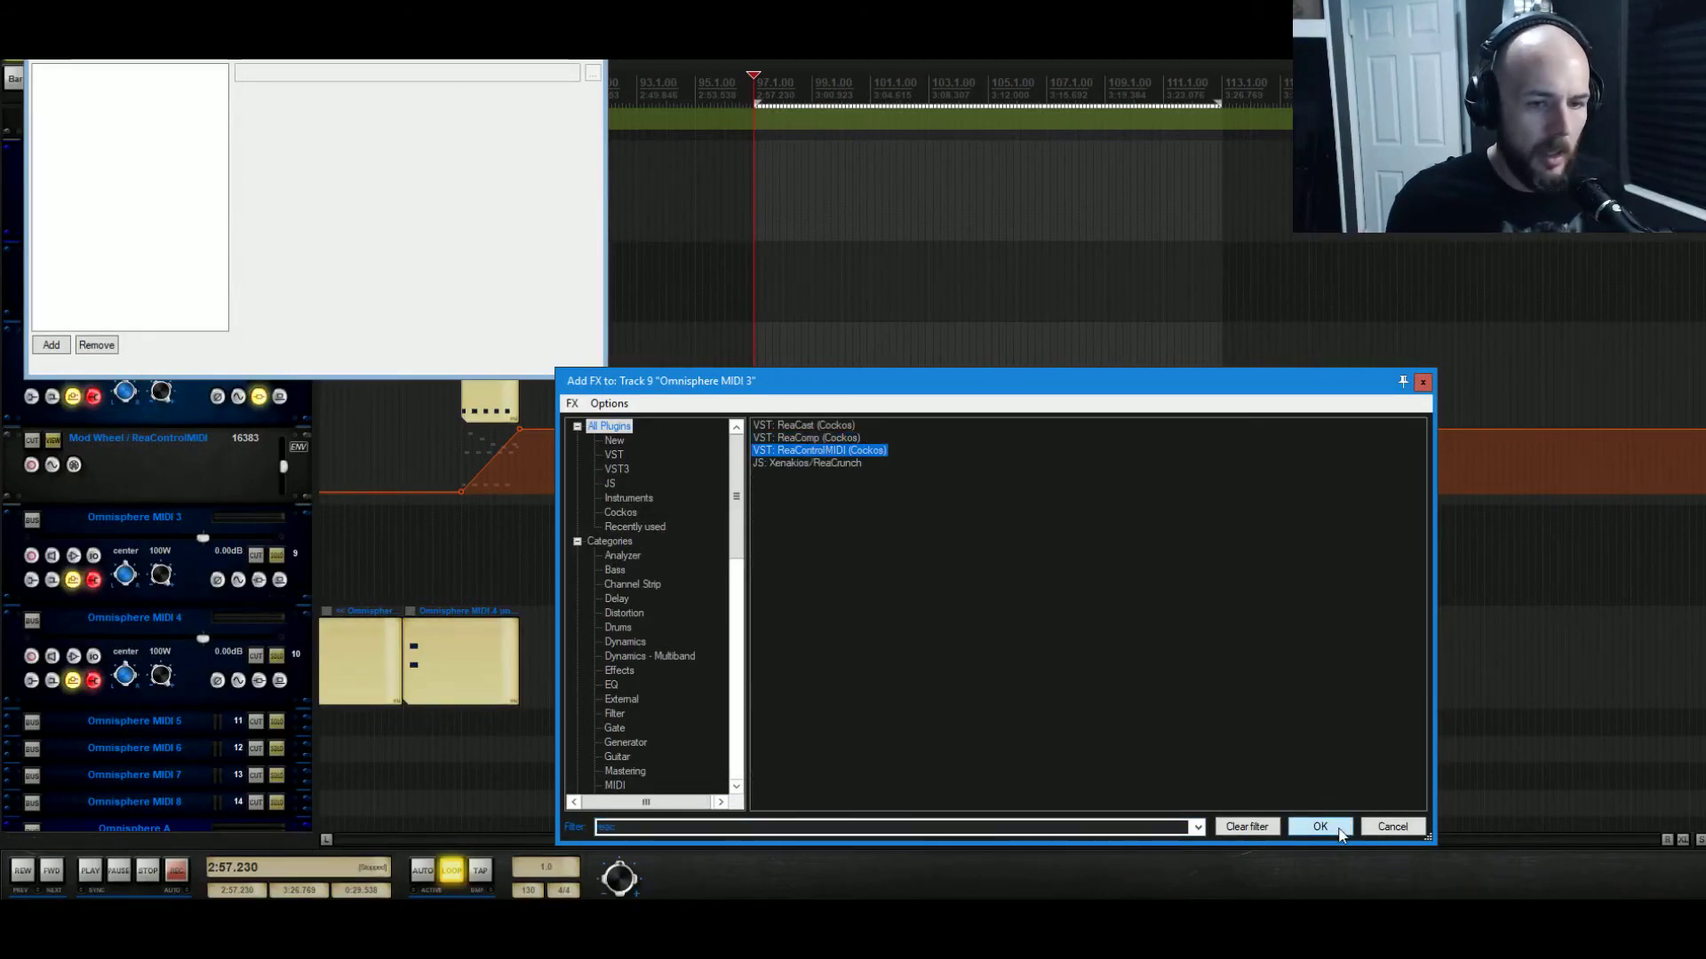
{"action": "left_click", "coordinate": [1320, 827]}
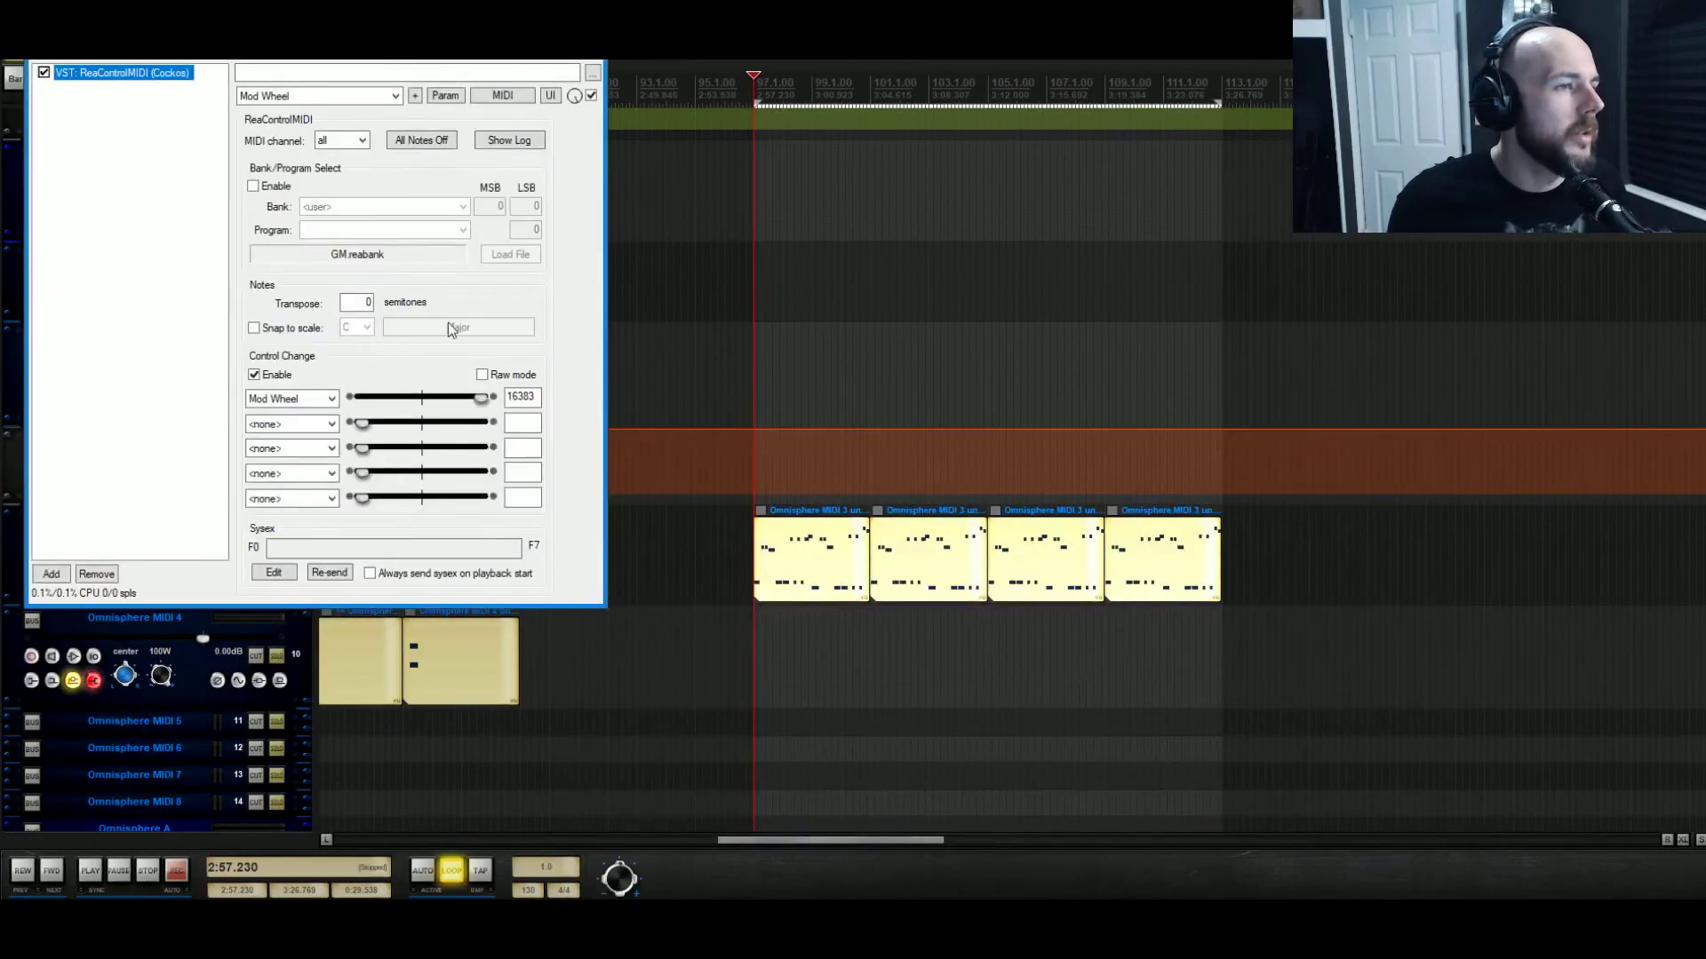
{"action": "left_click", "coordinate": [587, 37]}
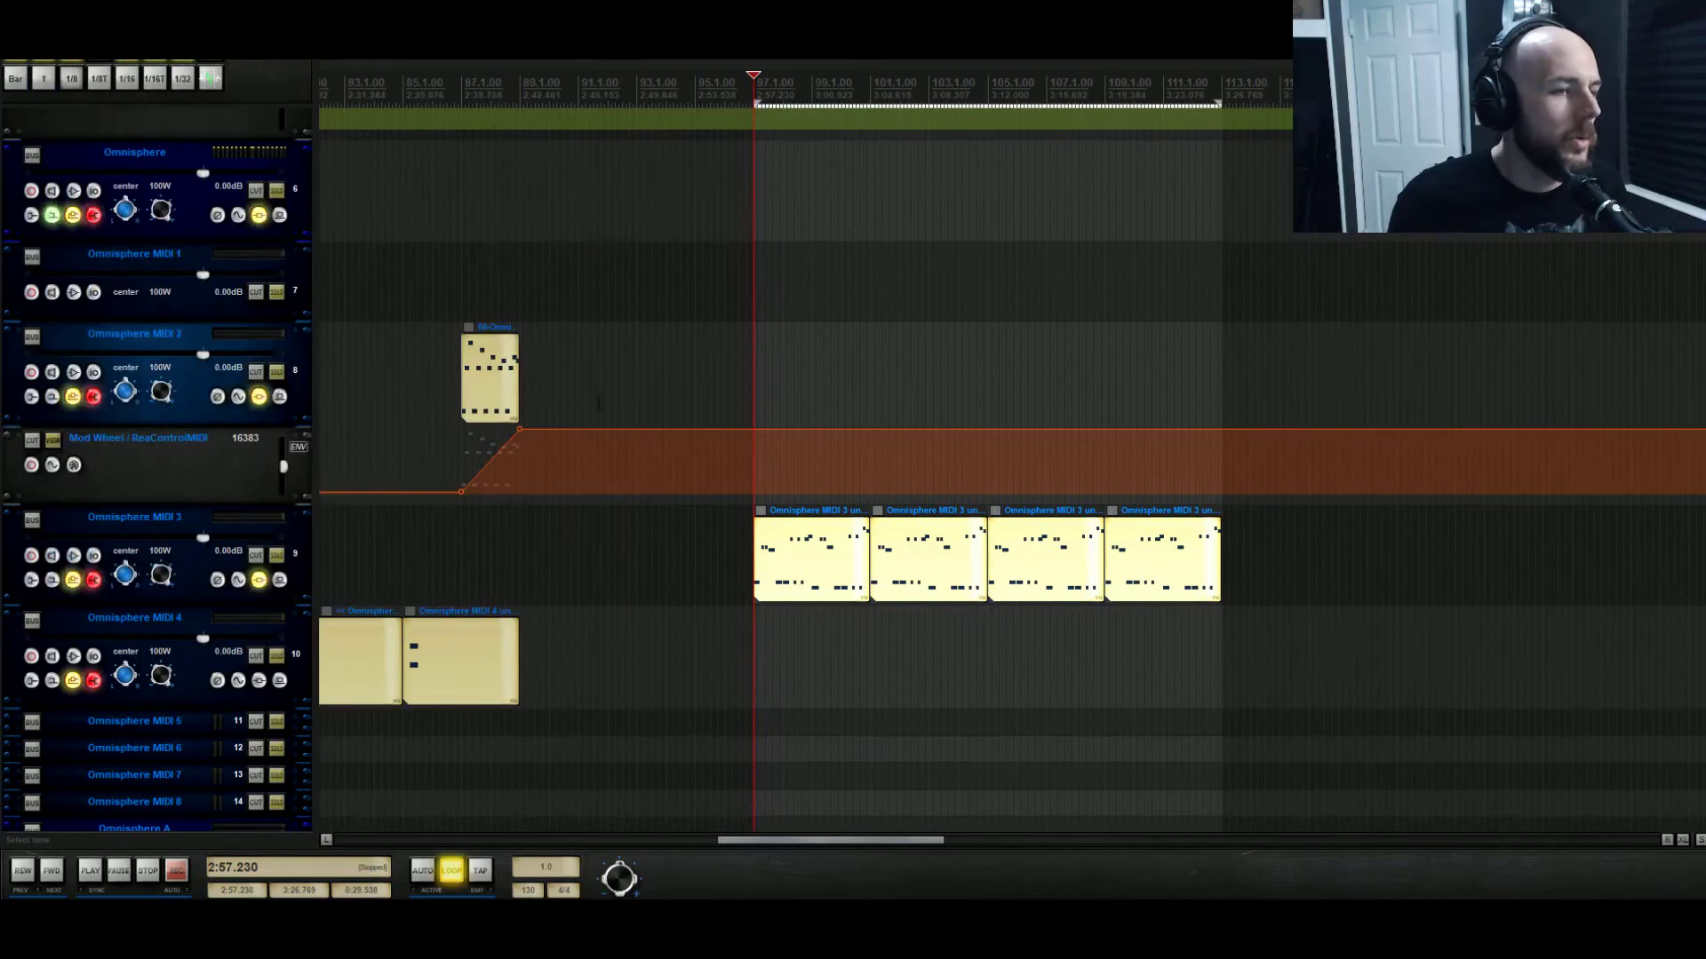
{"action": "left_click", "coordinate": [239, 580]}
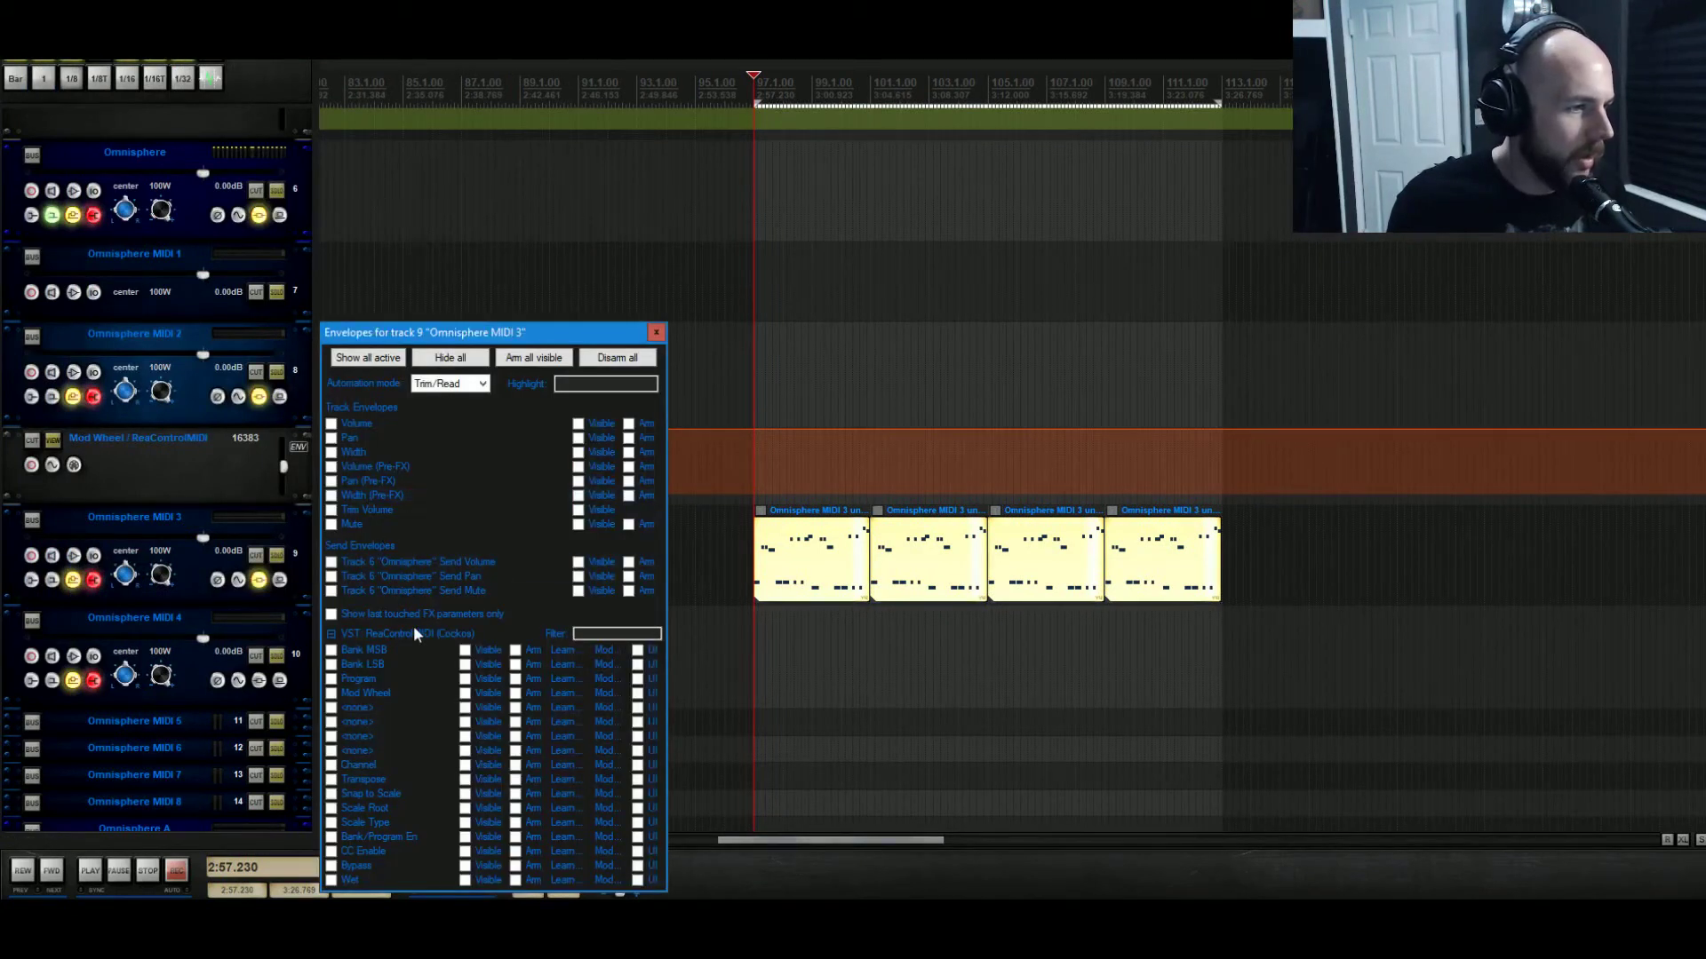
{"action": "left_click", "coordinate": [386, 692]}
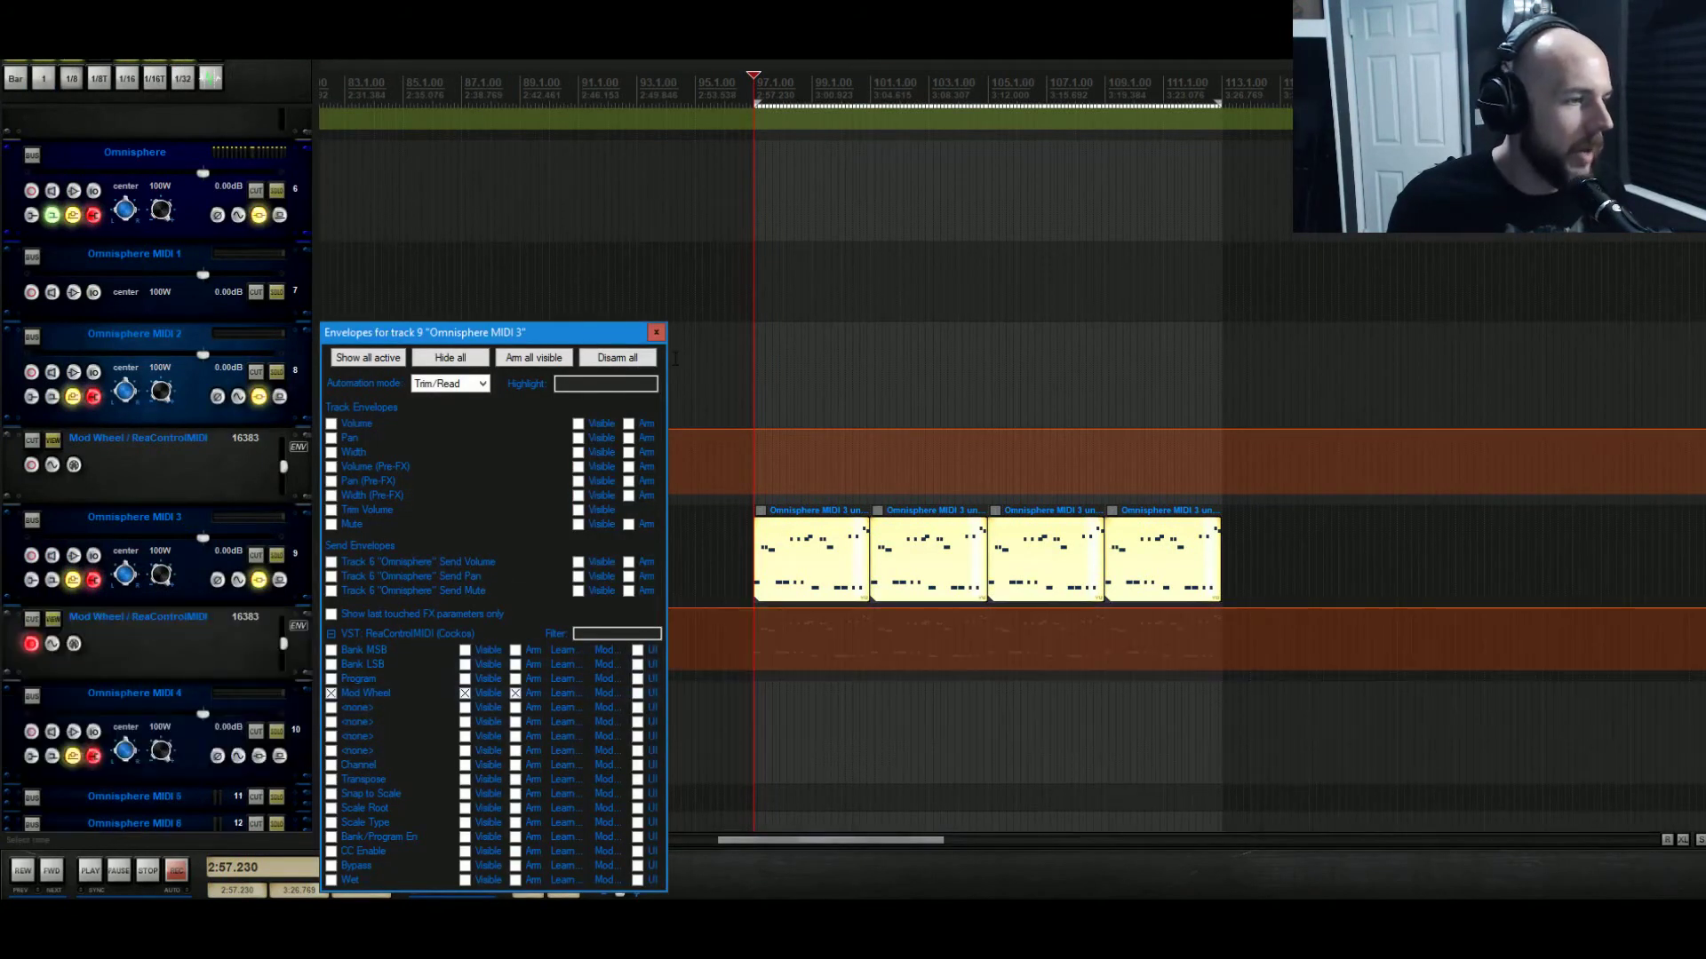
{"action": "left_click", "coordinate": [656, 332]}
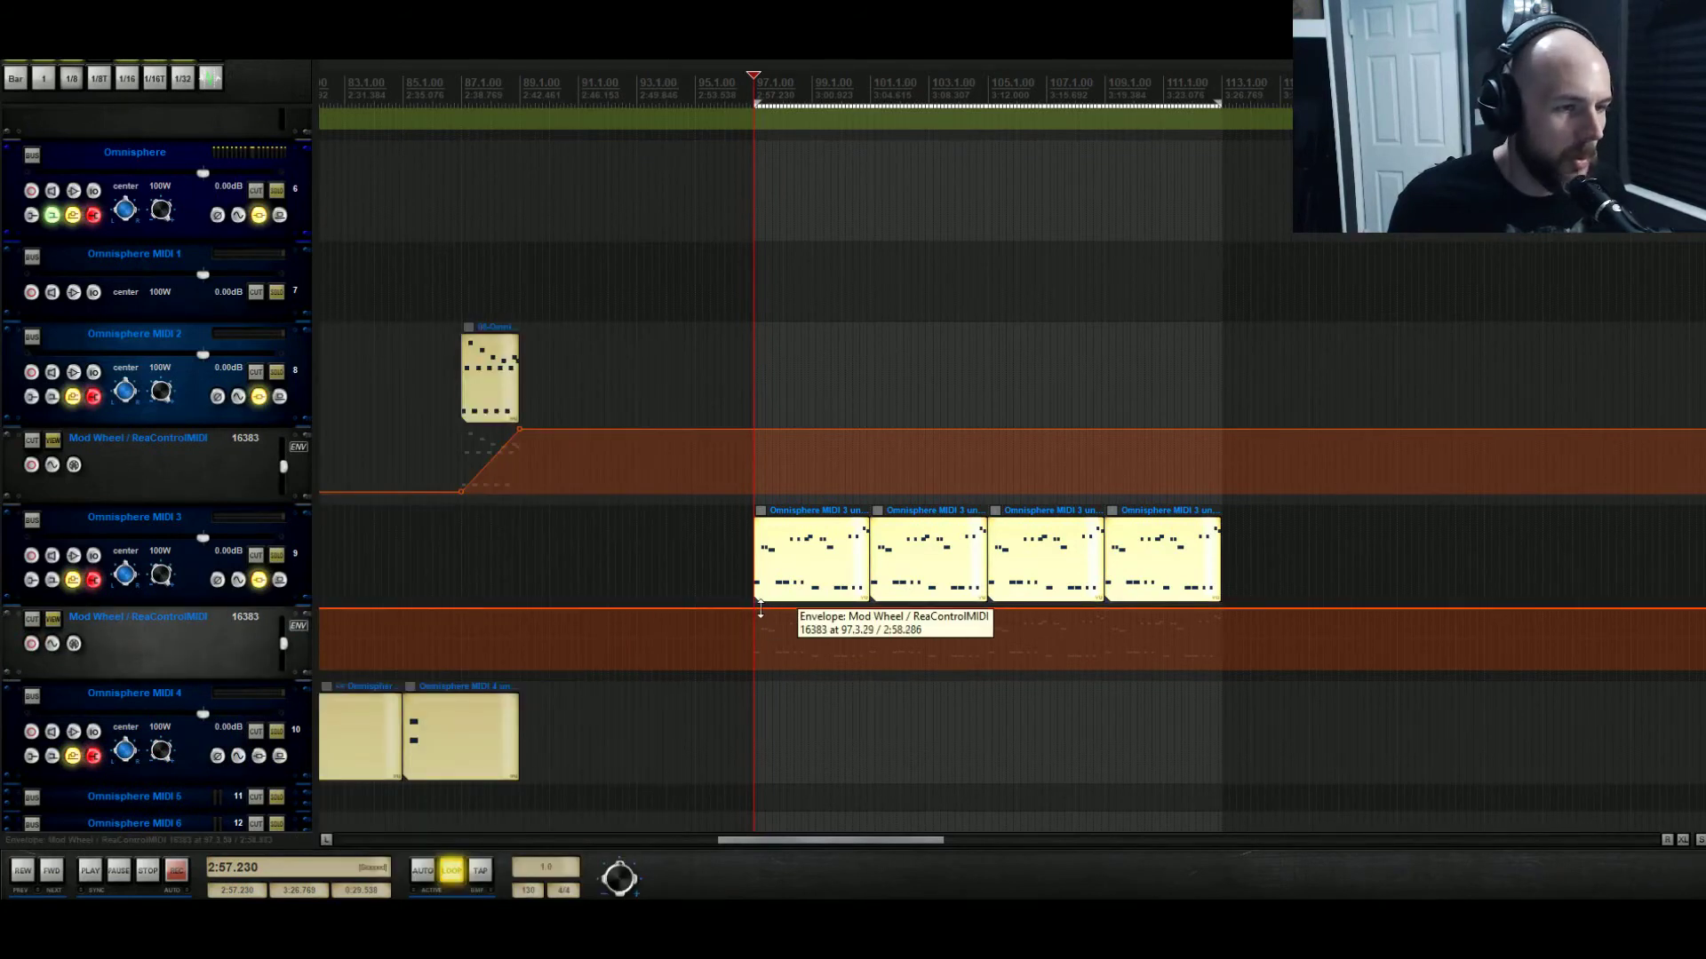
Build a Mod Wheel ramp from 0 at bar 97 up to 16383 under the first MIDI 3 item.
{"action": "left_click_drag", "start_coordinate": [781, 611], "coordinate": [773, 786]}
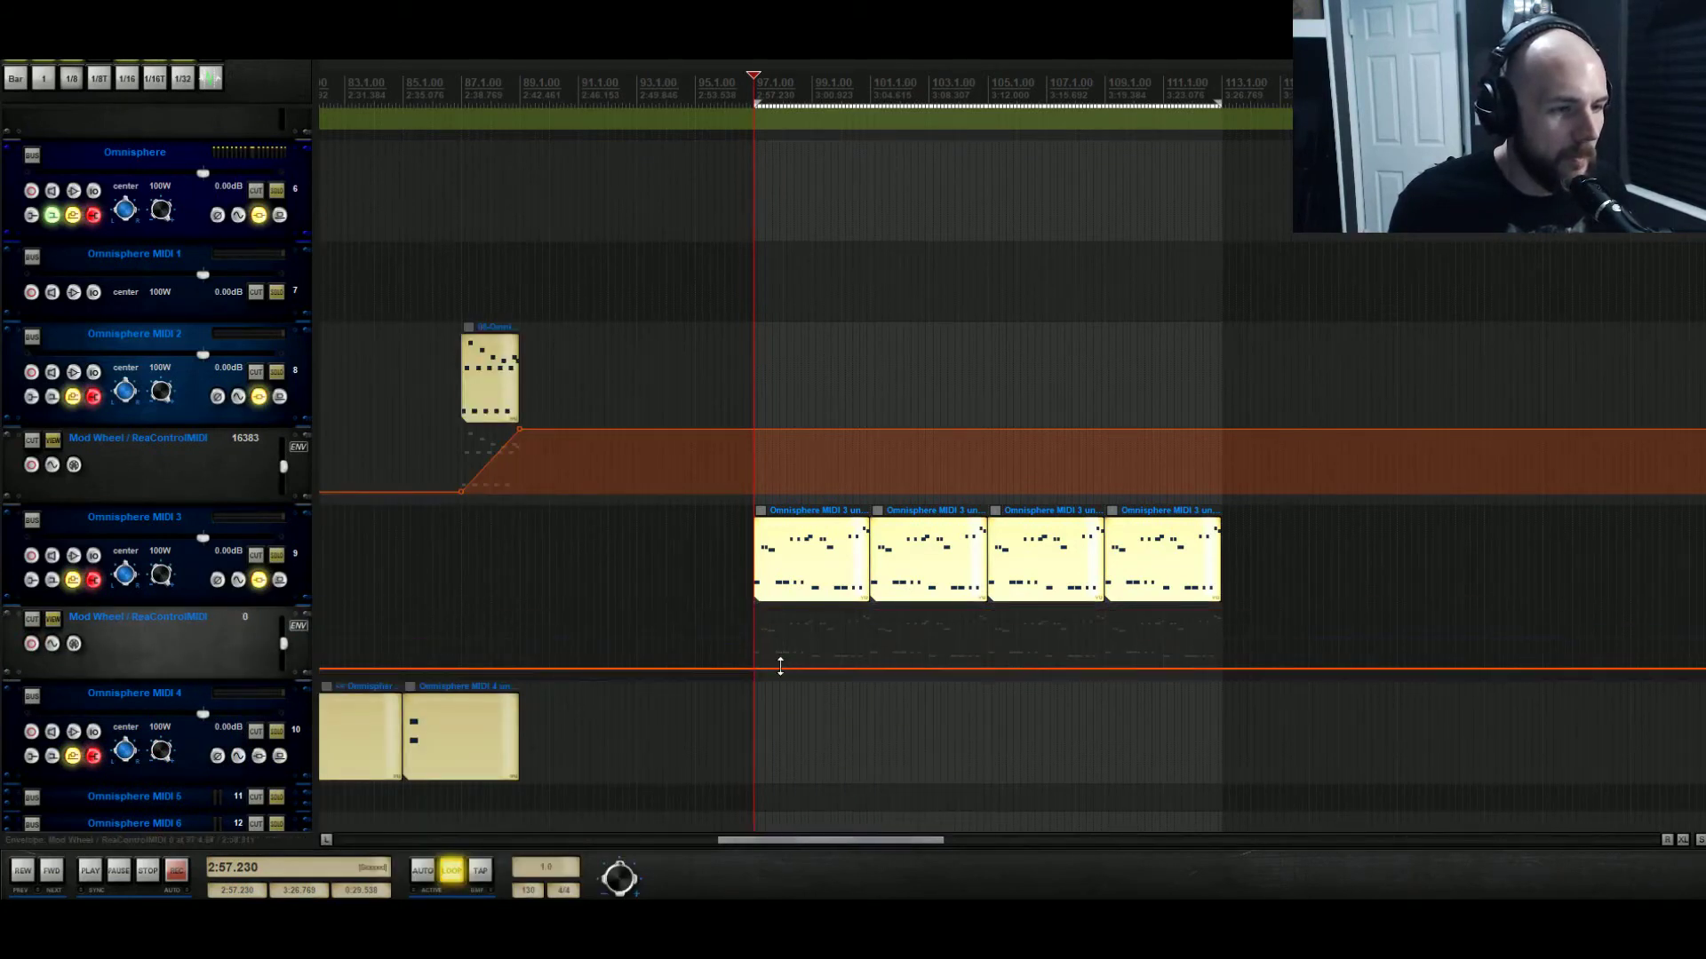
{"action": "left_click", "coordinate": [752, 668]}
{"action": "left_click_drag", "start_coordinate": [813, 662], "coordinate": [815, 709]}
{"action": "left_click_drag", "start_coordinate": [1217, 103], "coordinate": [755, 176]}
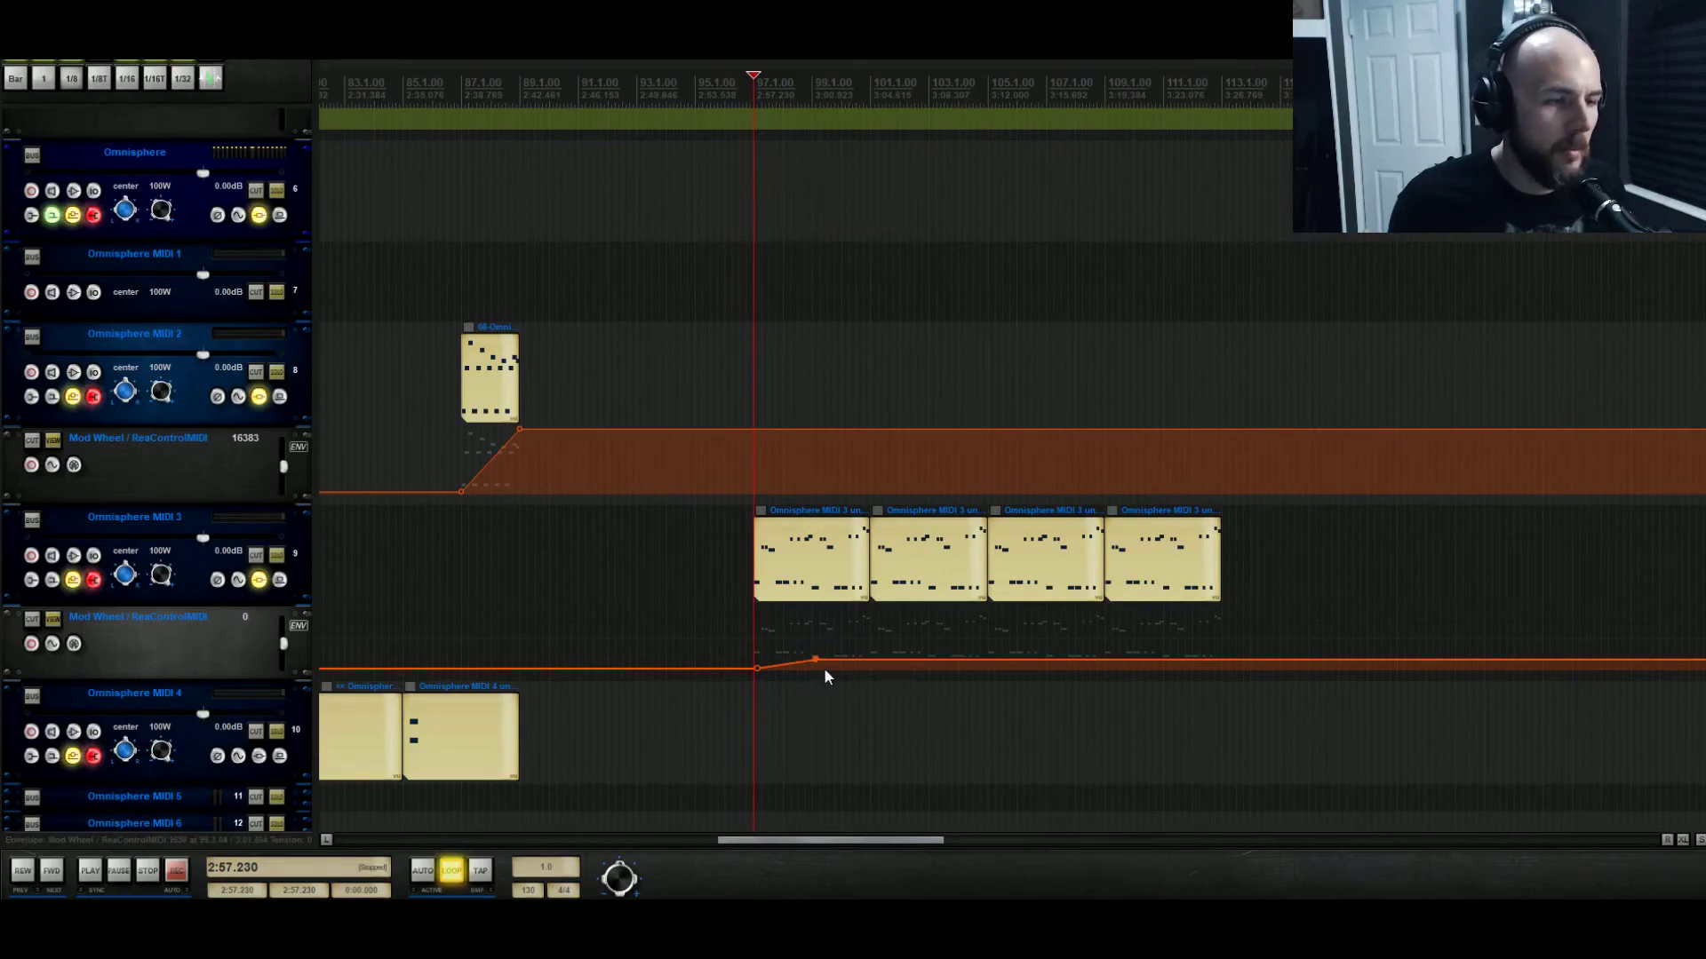
{"action": "left_click_drag", "start_coordinate": [815, 659], "coordinate": [812, 409]}
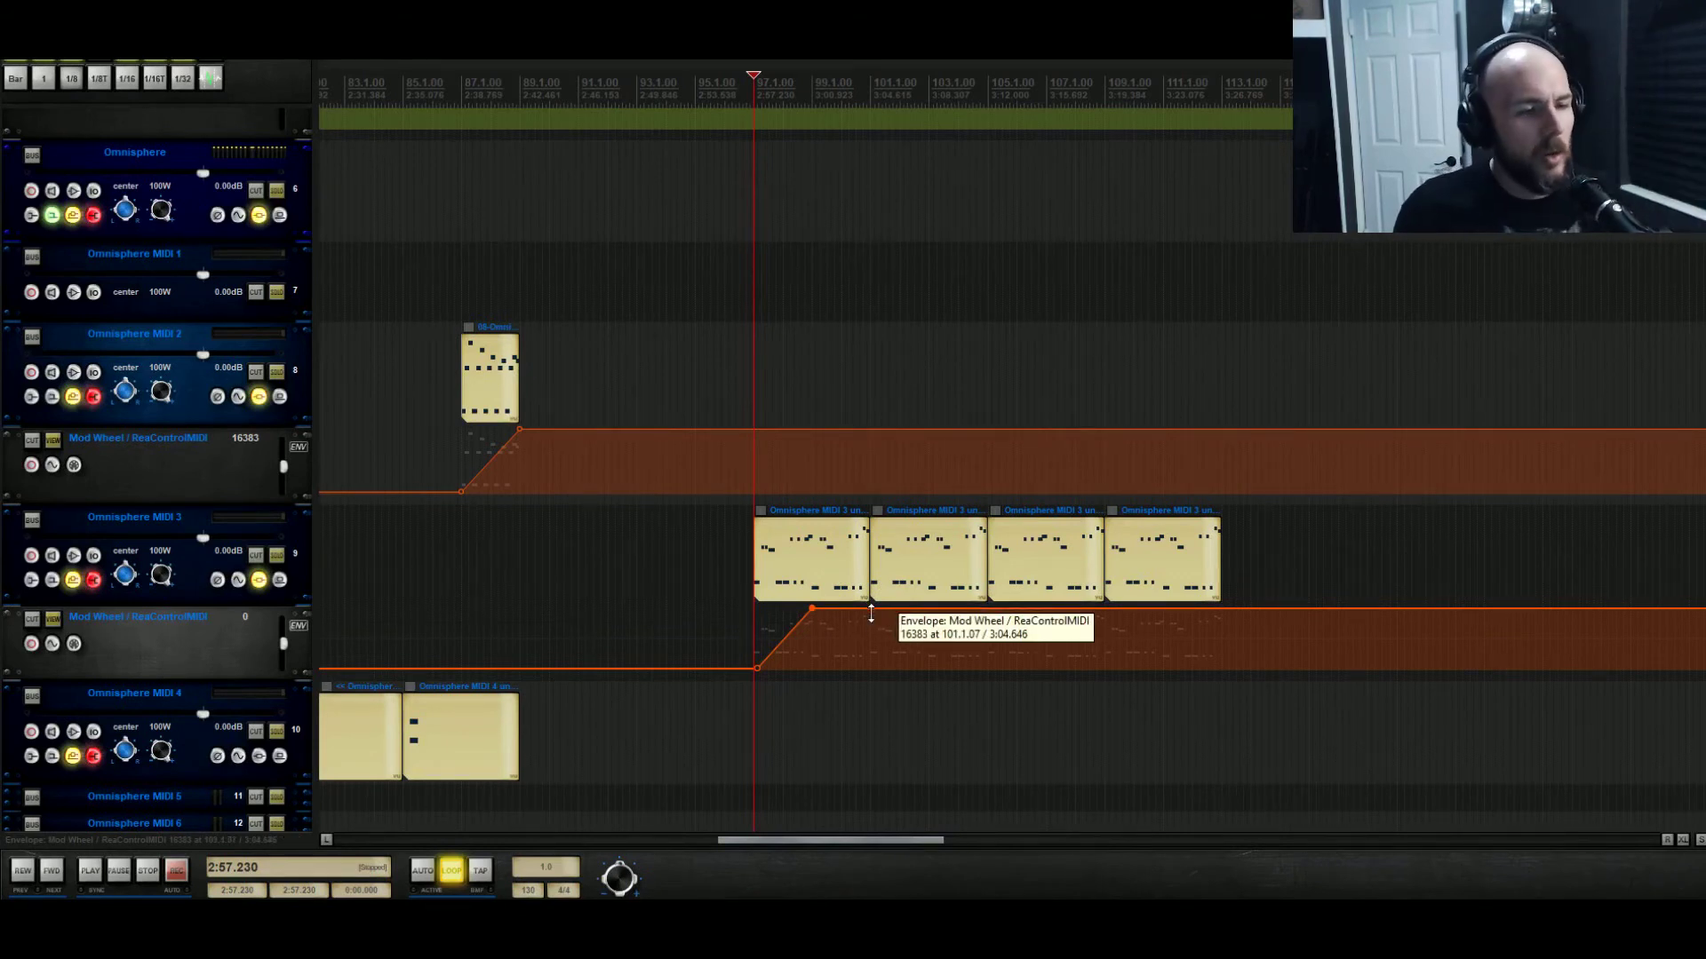
{"action": "left_click_drag", "start_coordinate": [871, 613], "coordinate": [816, 899]}
Audition the Mod Wheel ramp, move its drop-back point later, and play again.
{"action": "key", "text": "space"}
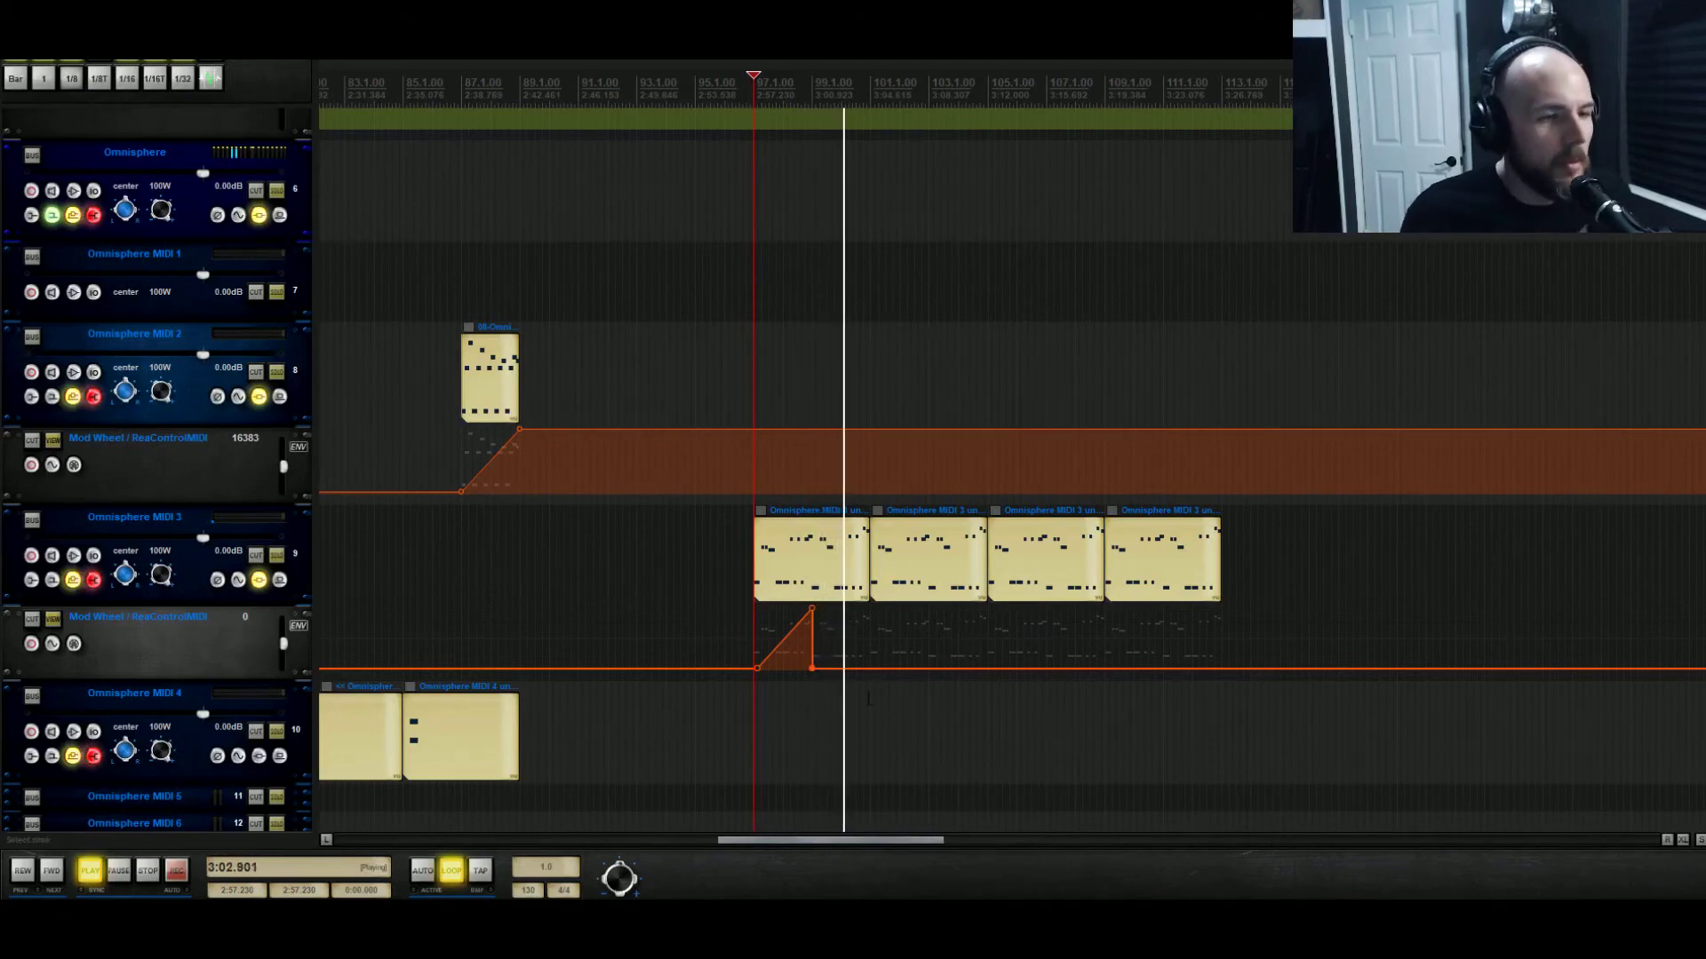
{"action": "key", "text": "space"}
{"action": "left_click_drag", "start_coordinate": [810, 668], "coordinate": [868, 592]}
{"action": "key", "text": "space"}
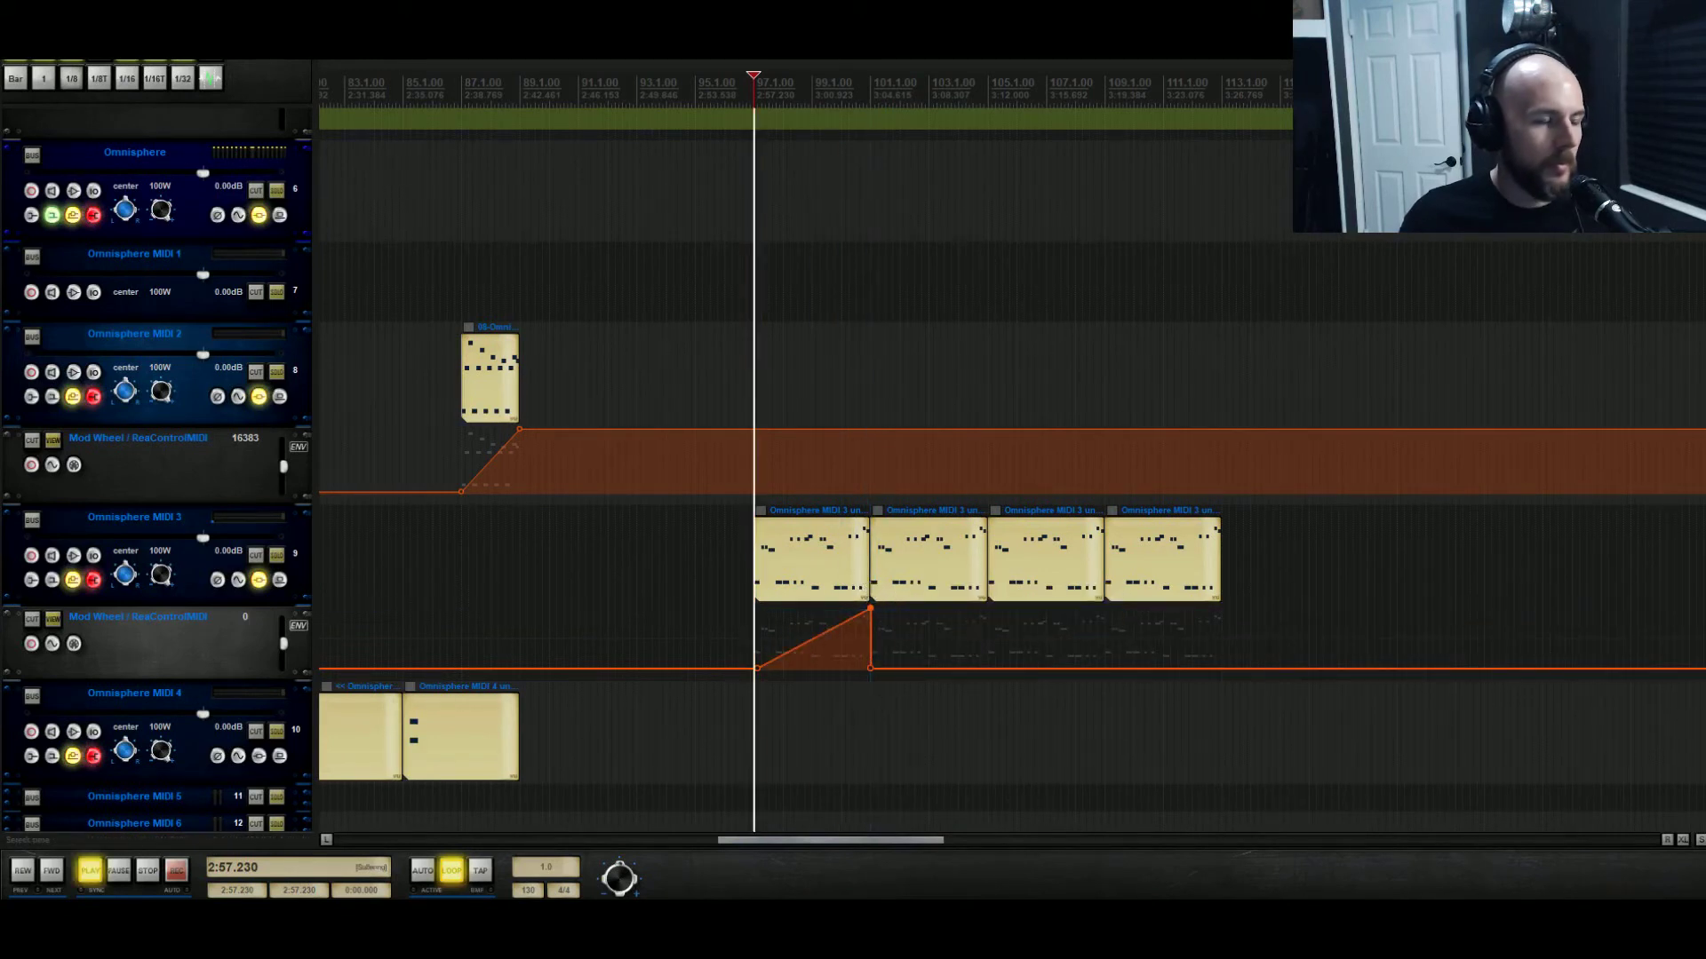
Nudge Omnisphere's Wheel modulation source amount while playing, then stop and close the plugin.
{"action": "left_click", "coordinate": [278, 216]}
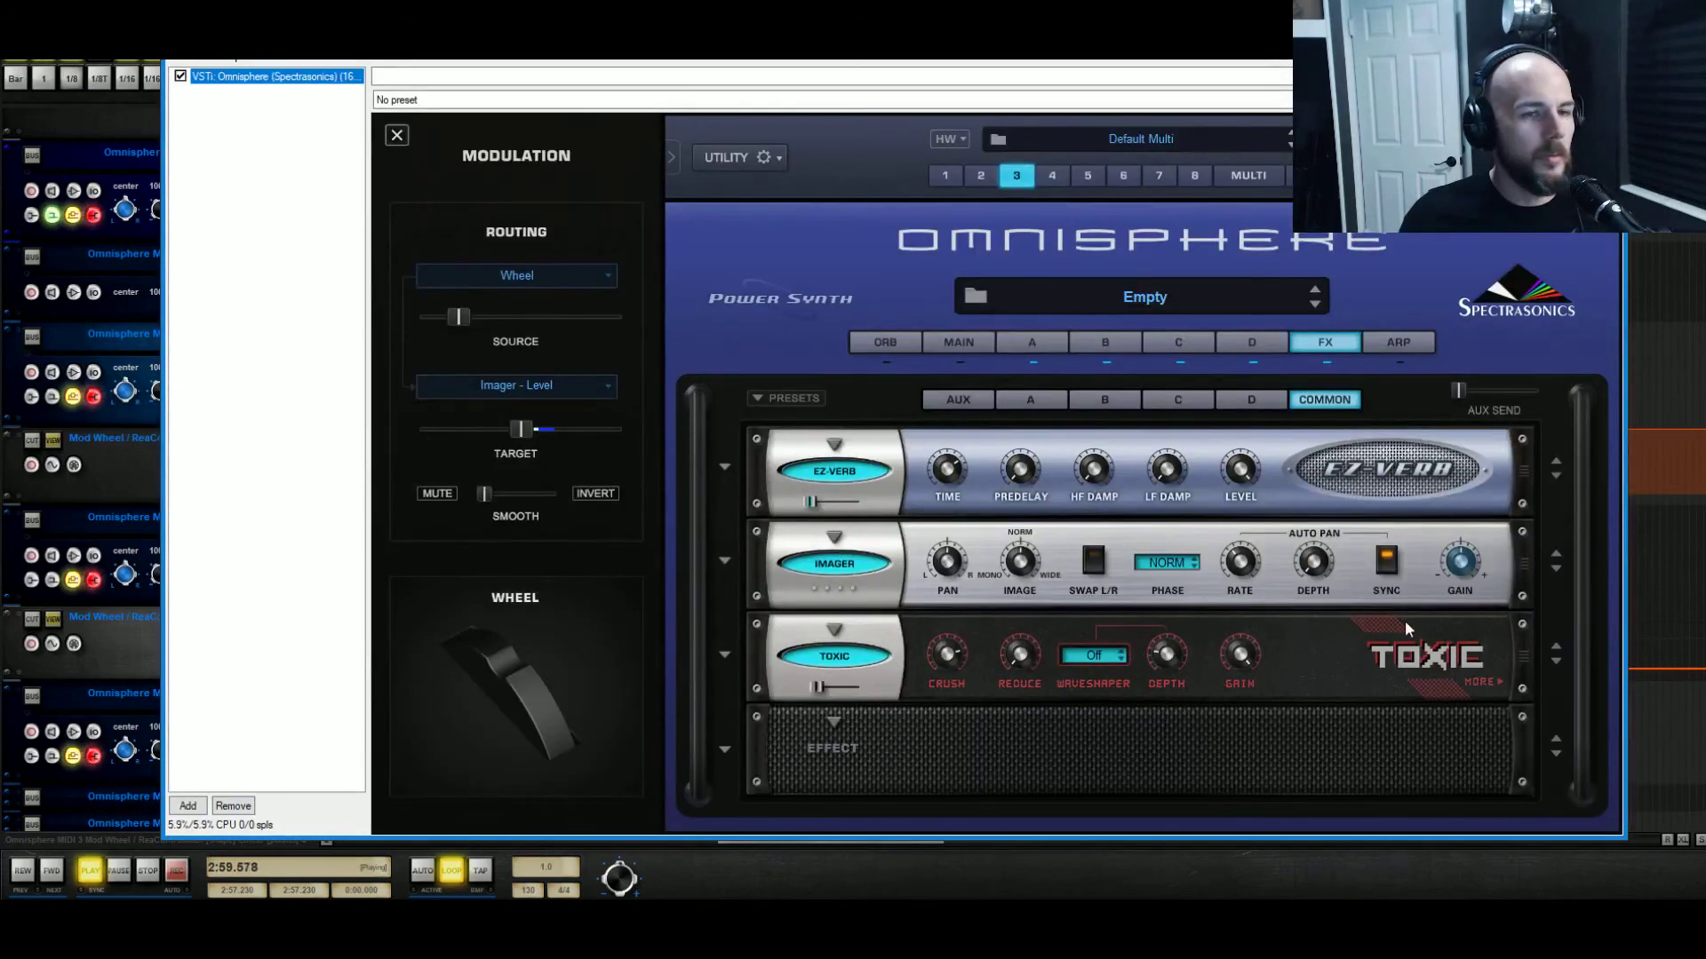
{"action": "left_click_drag", "start_coordinate": [454, 320], "coordinate": [439, 320]}
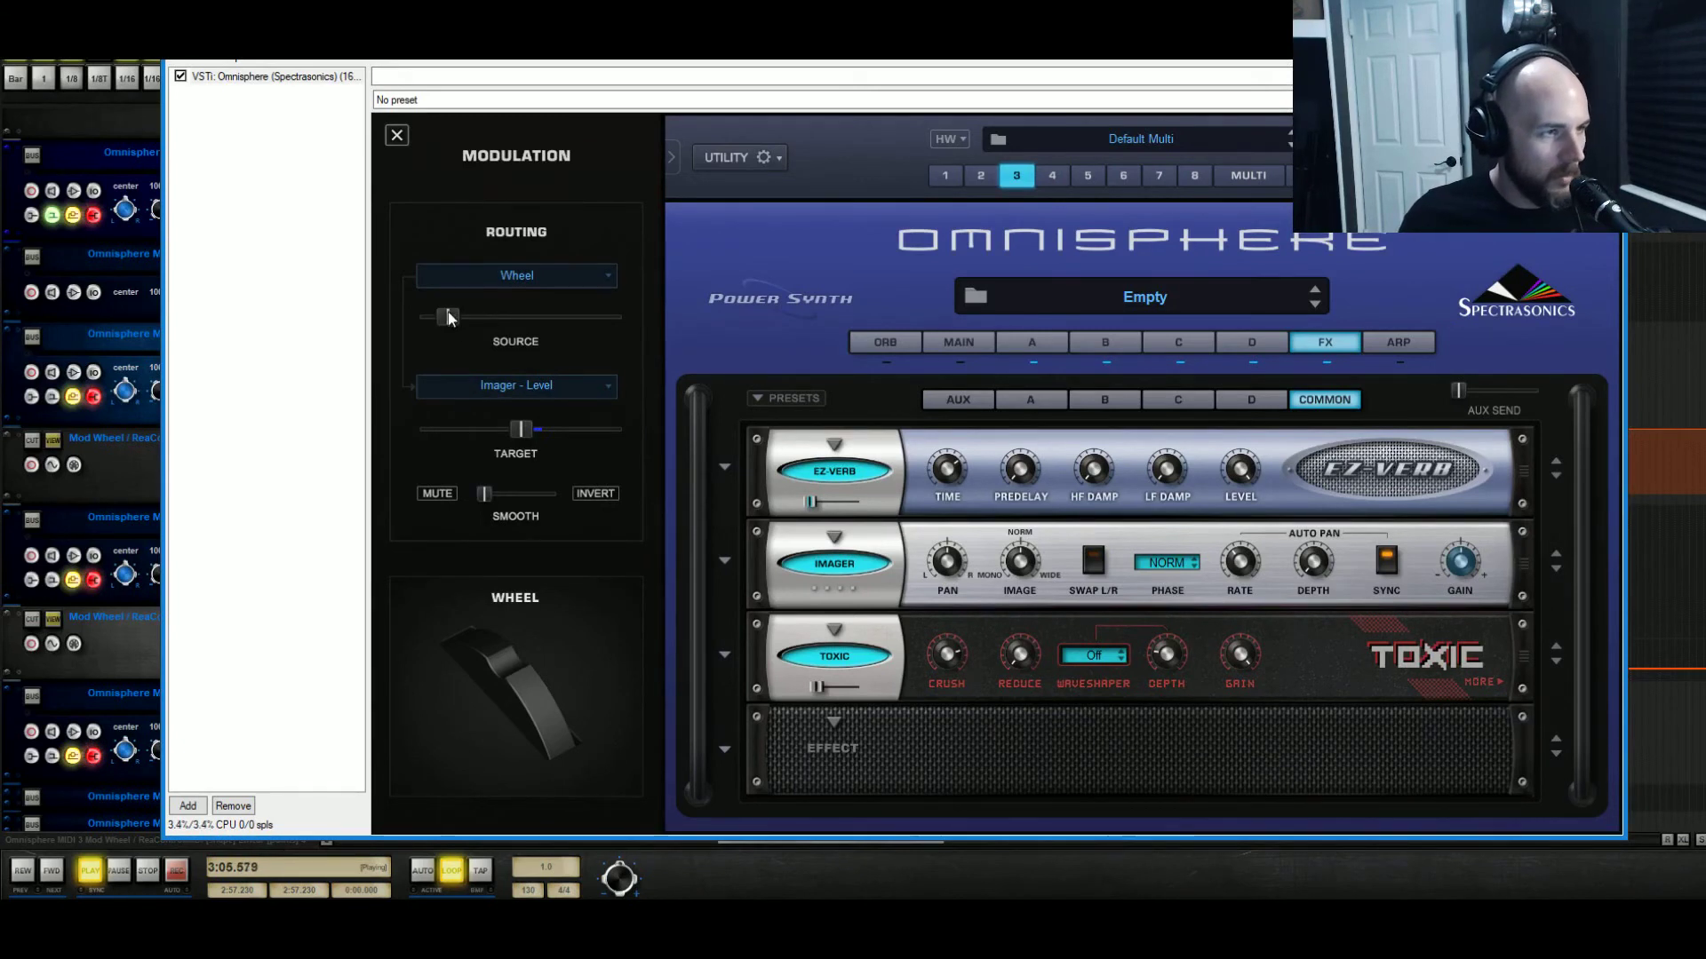
{"action": "left_click_drag", "start_coordinate": [446, 320], "coordinate": [452, 321]}
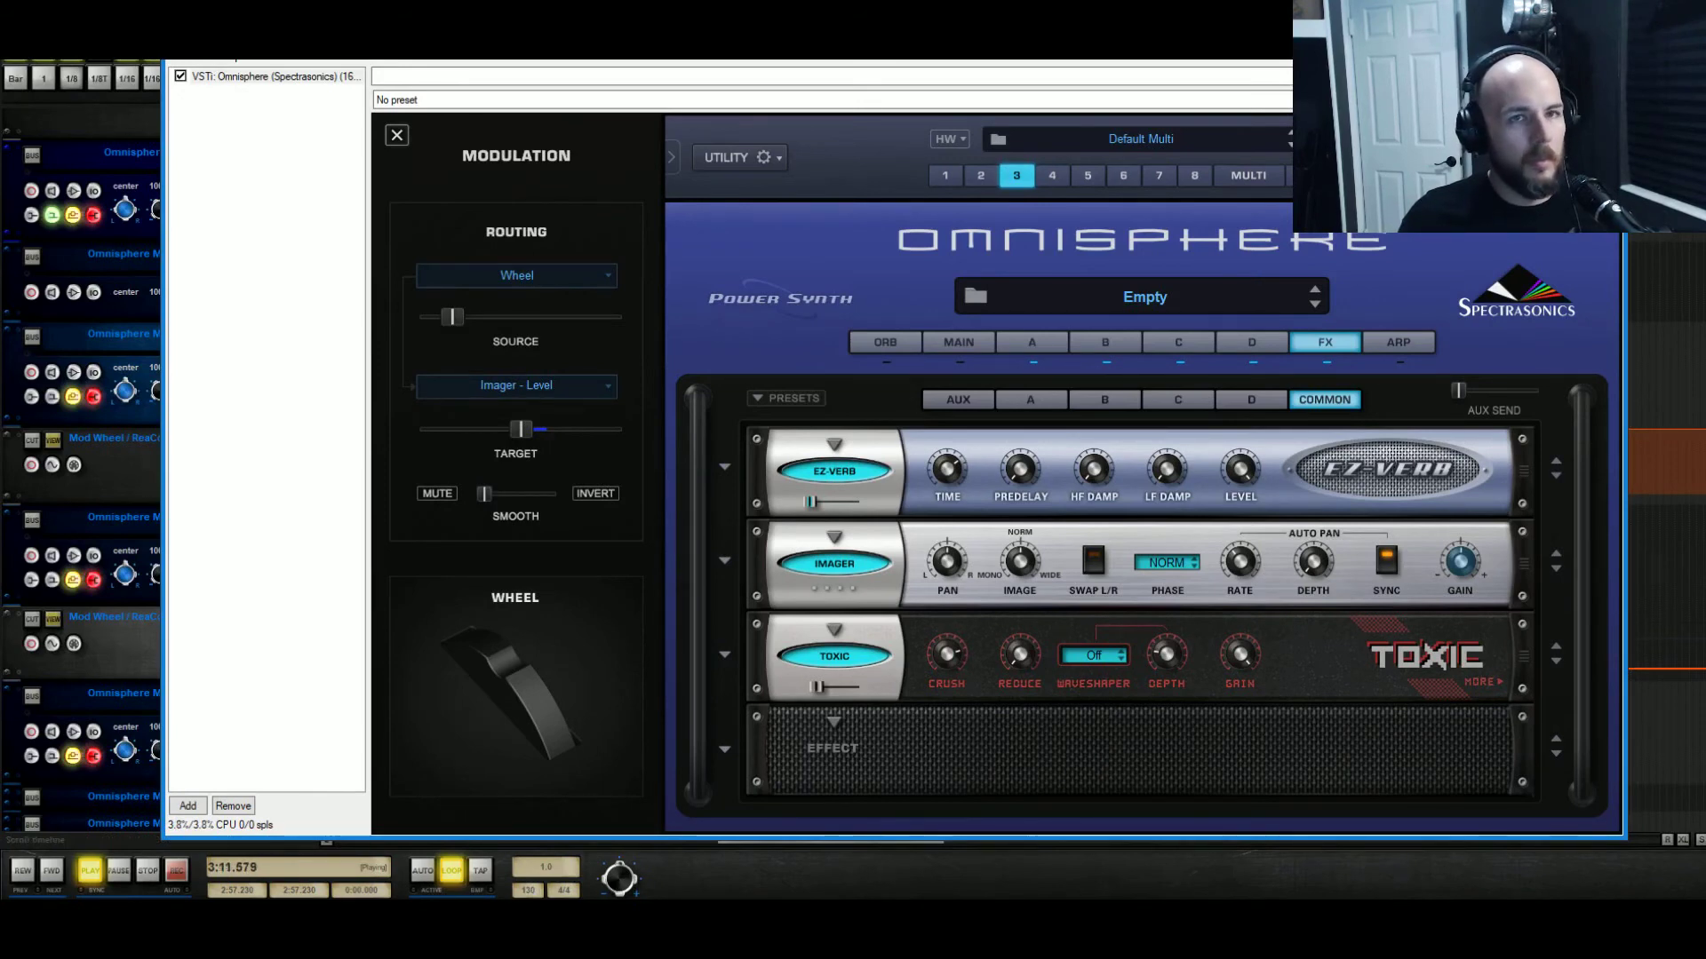
{"action": "key", "text": "space"}
{"action": "left_click", "coordinate": [1605, 36]}
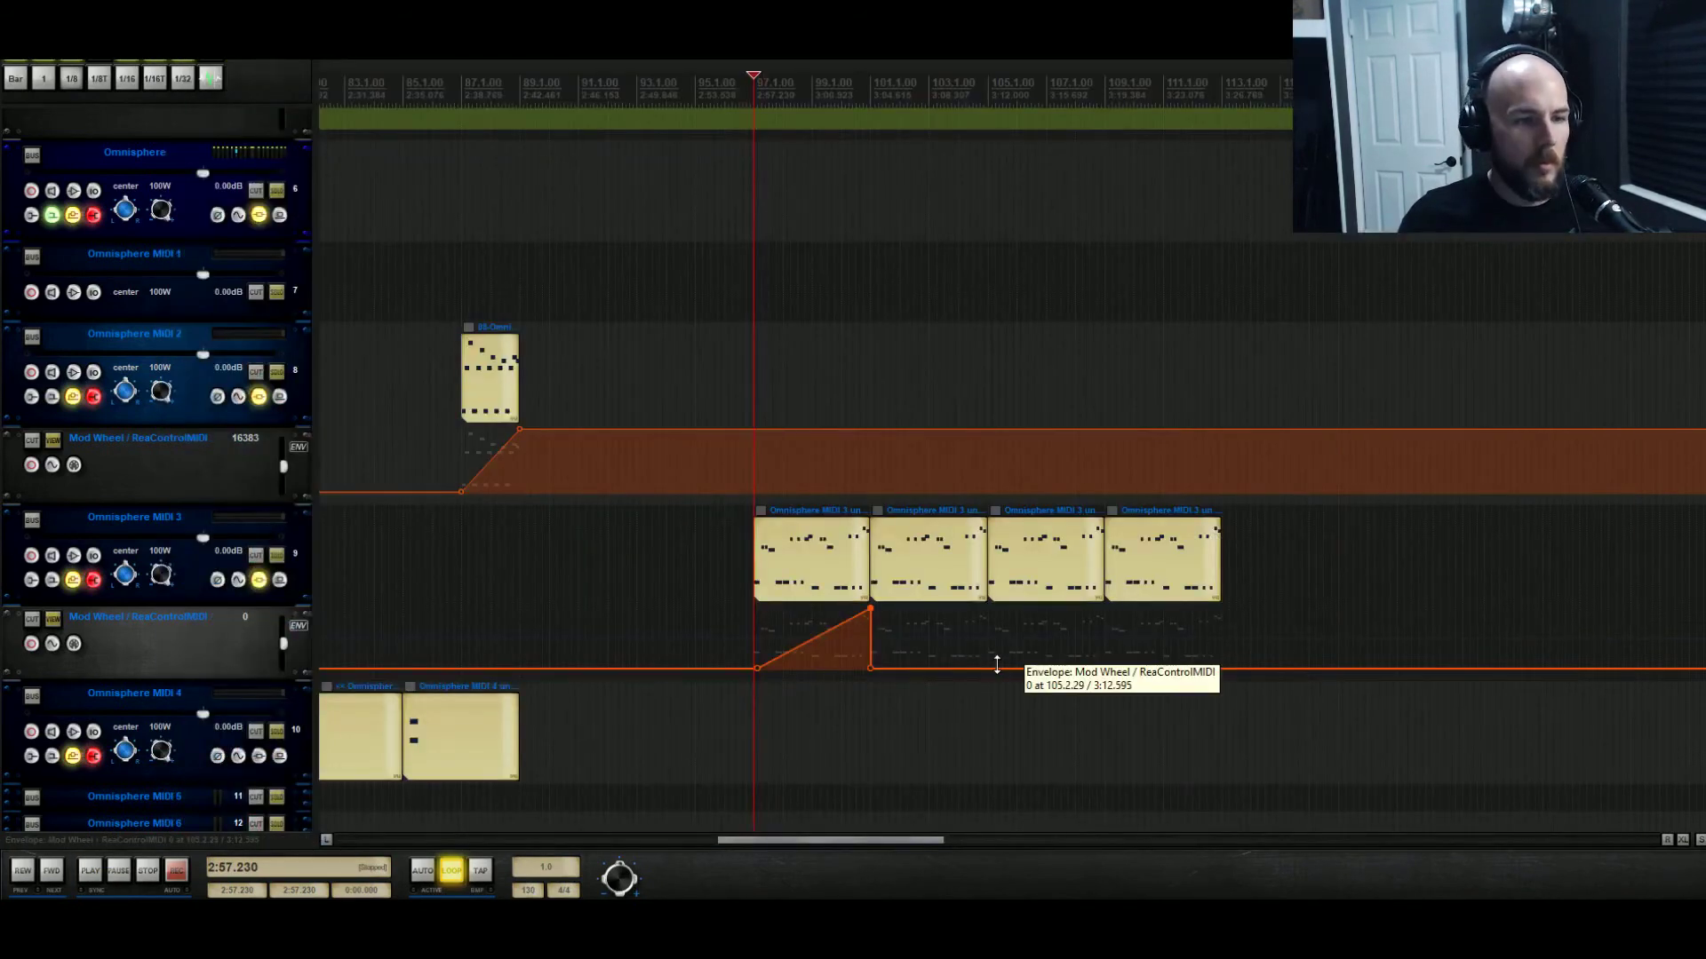
Raise the new Mod Wheel point to full value, then copy the selected ramp points.
{"action": "left_click_drag", "start_coordinate": [996, 664], "coordinate": [986, 838]}
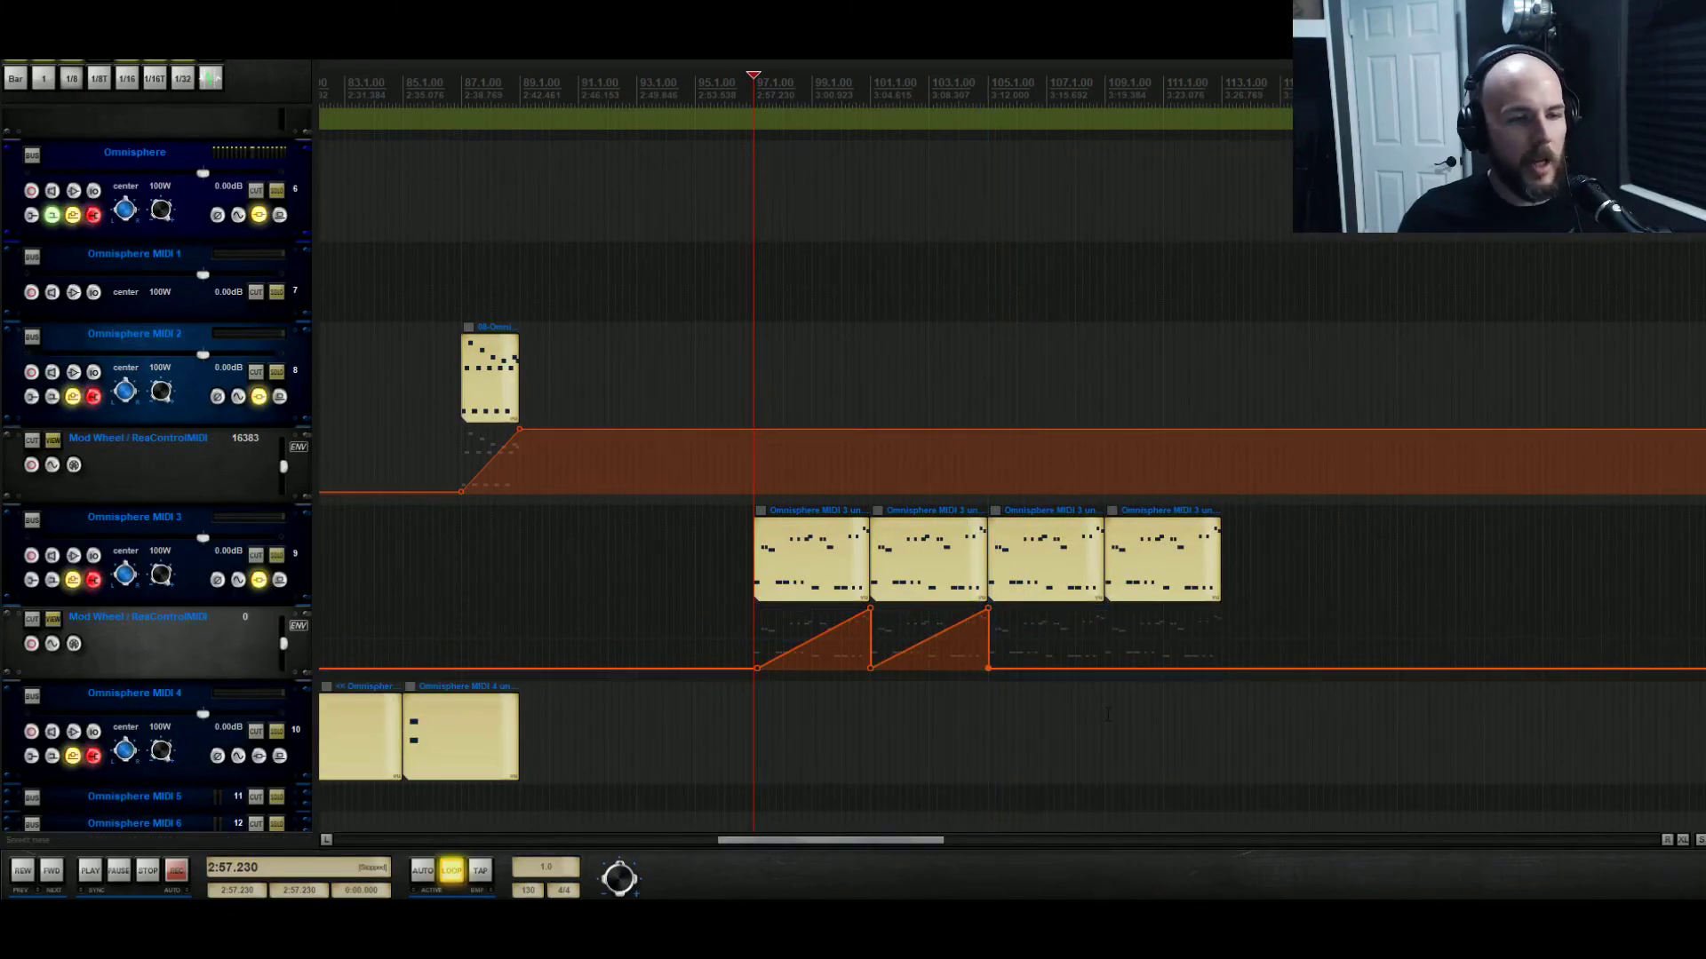
{"action": "left_click_drag", "start_coordinate": [1108, 708], "coordinate": [748, 601]}
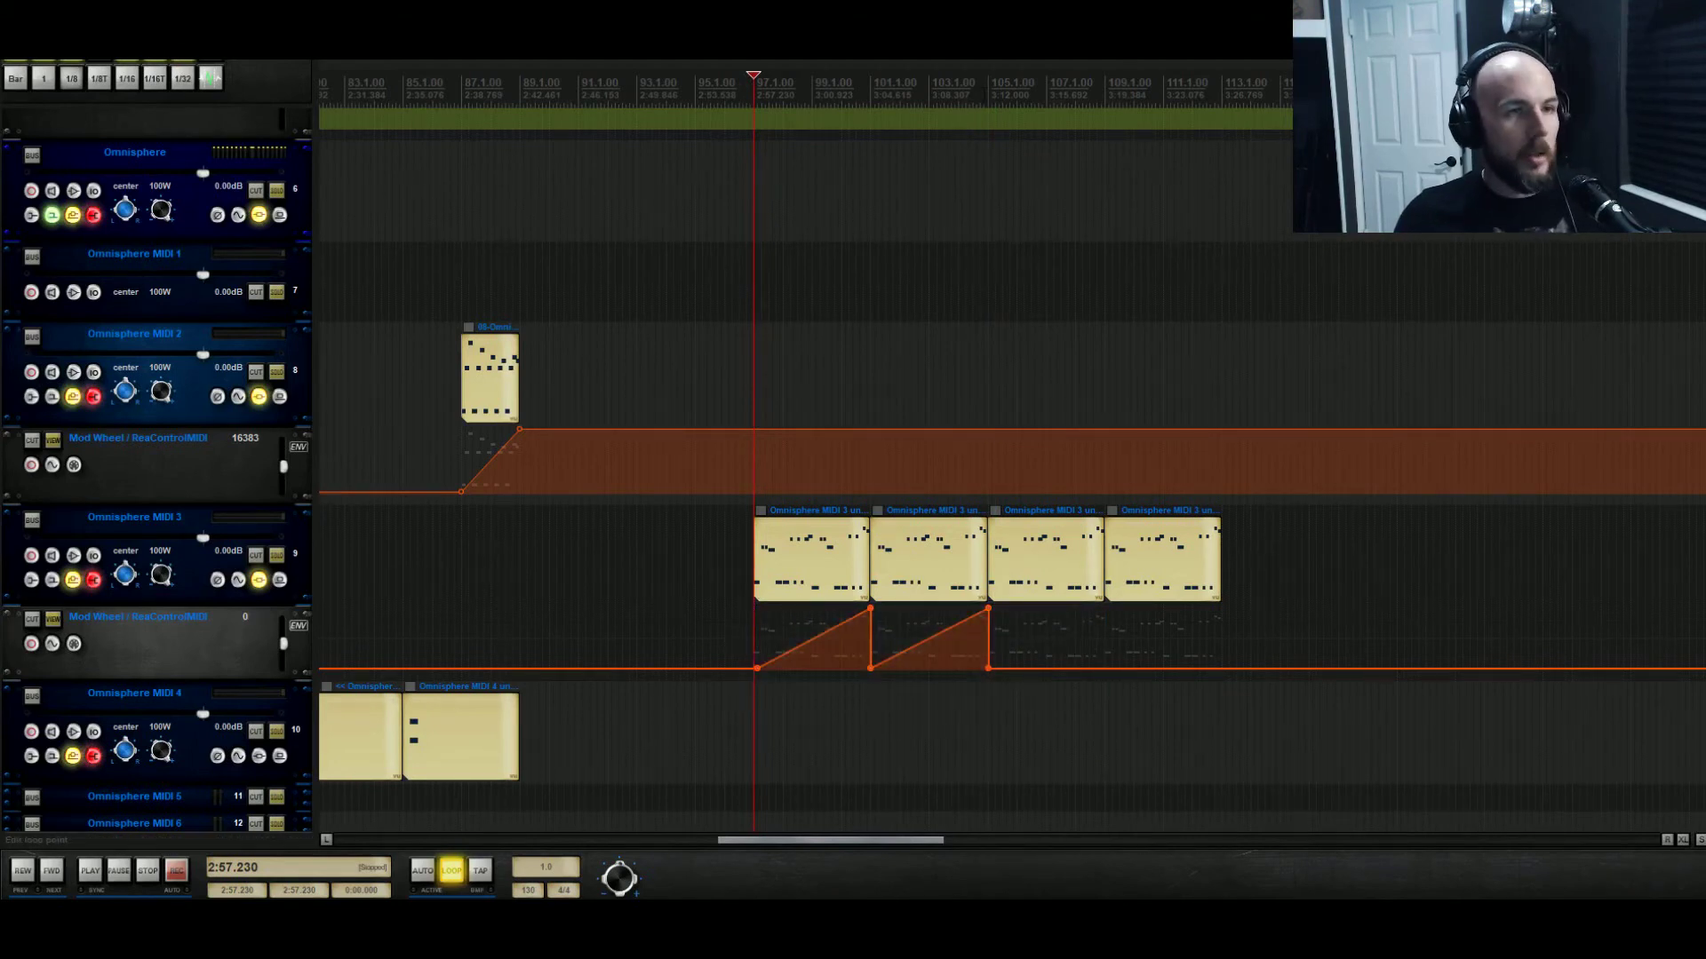
{"action": "left_click", "coordinate": [989, 94]}
{"action": "key", "text": "shift+b"}
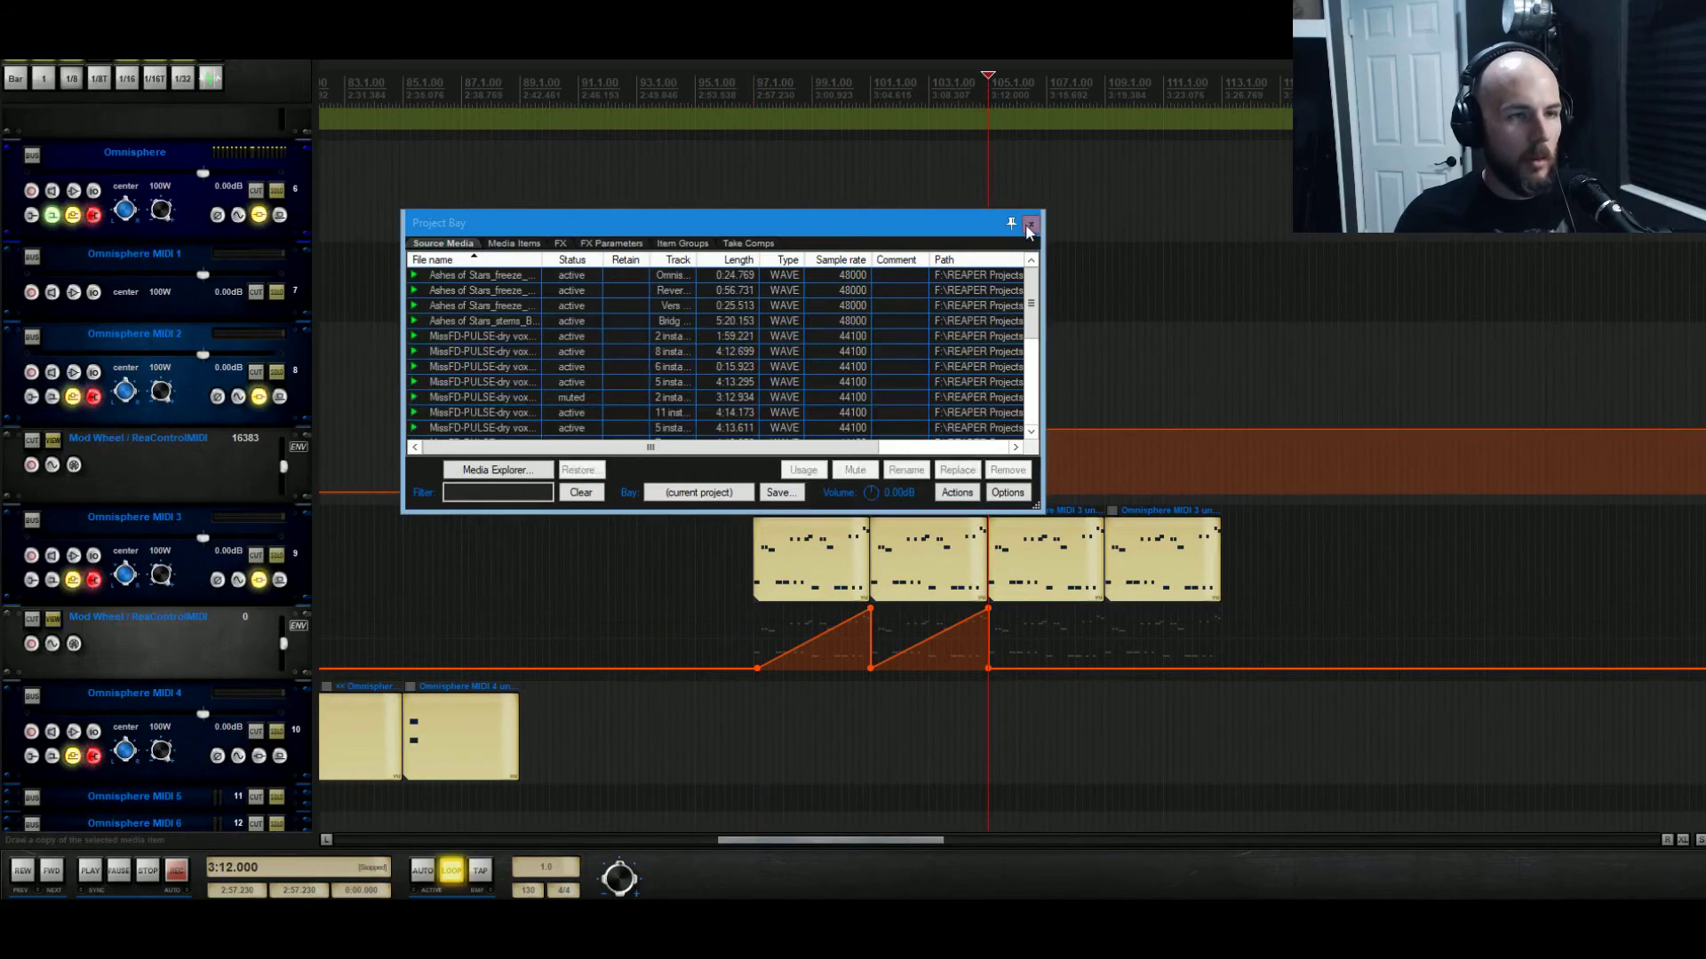
Paste the ramp under the following items, then time-select bars 97 to 113 and play.
{"action": "left_click", "coordinate": [1029, 227]}
{"action": "key", "text": "ctrl+v"}
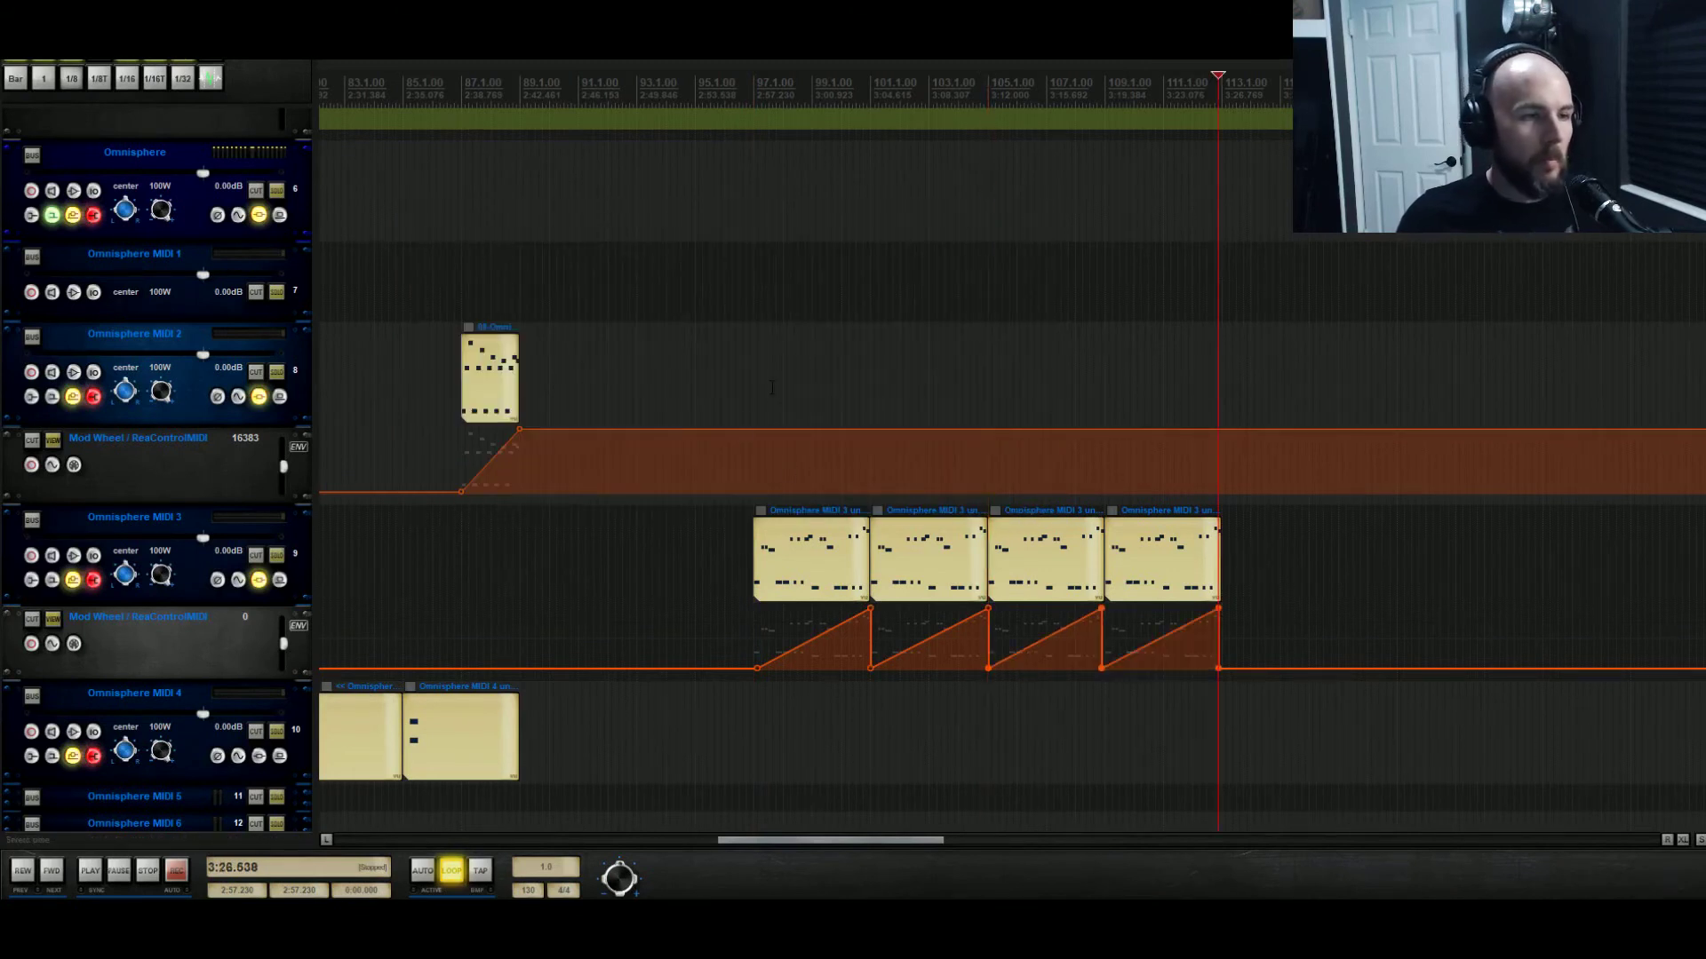
{"action": "left_click_drag", "start_coordinate": [755, 384], "coordinate": [1220, 345]}
{"action": "key", "text": "space"}
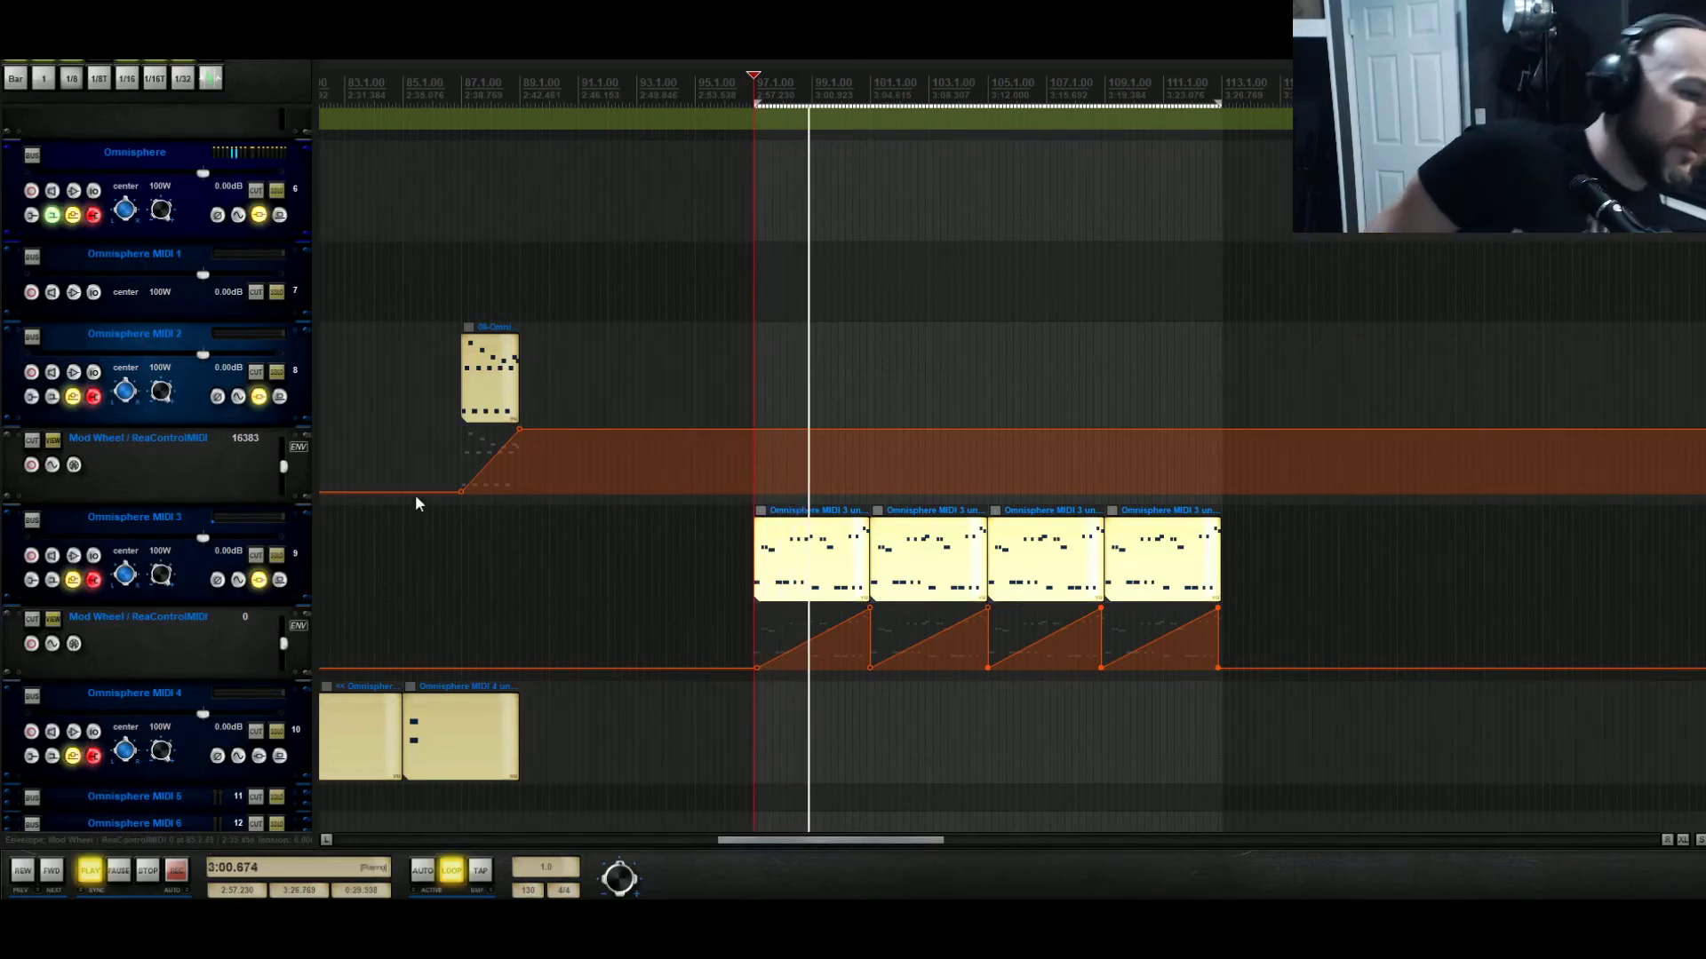
Open Omnisphere, nudge the wheel source amount down, and raise EZ-Verb's low-frequency damping.
{"action": "left_click", "coordinate": [258, 215]}
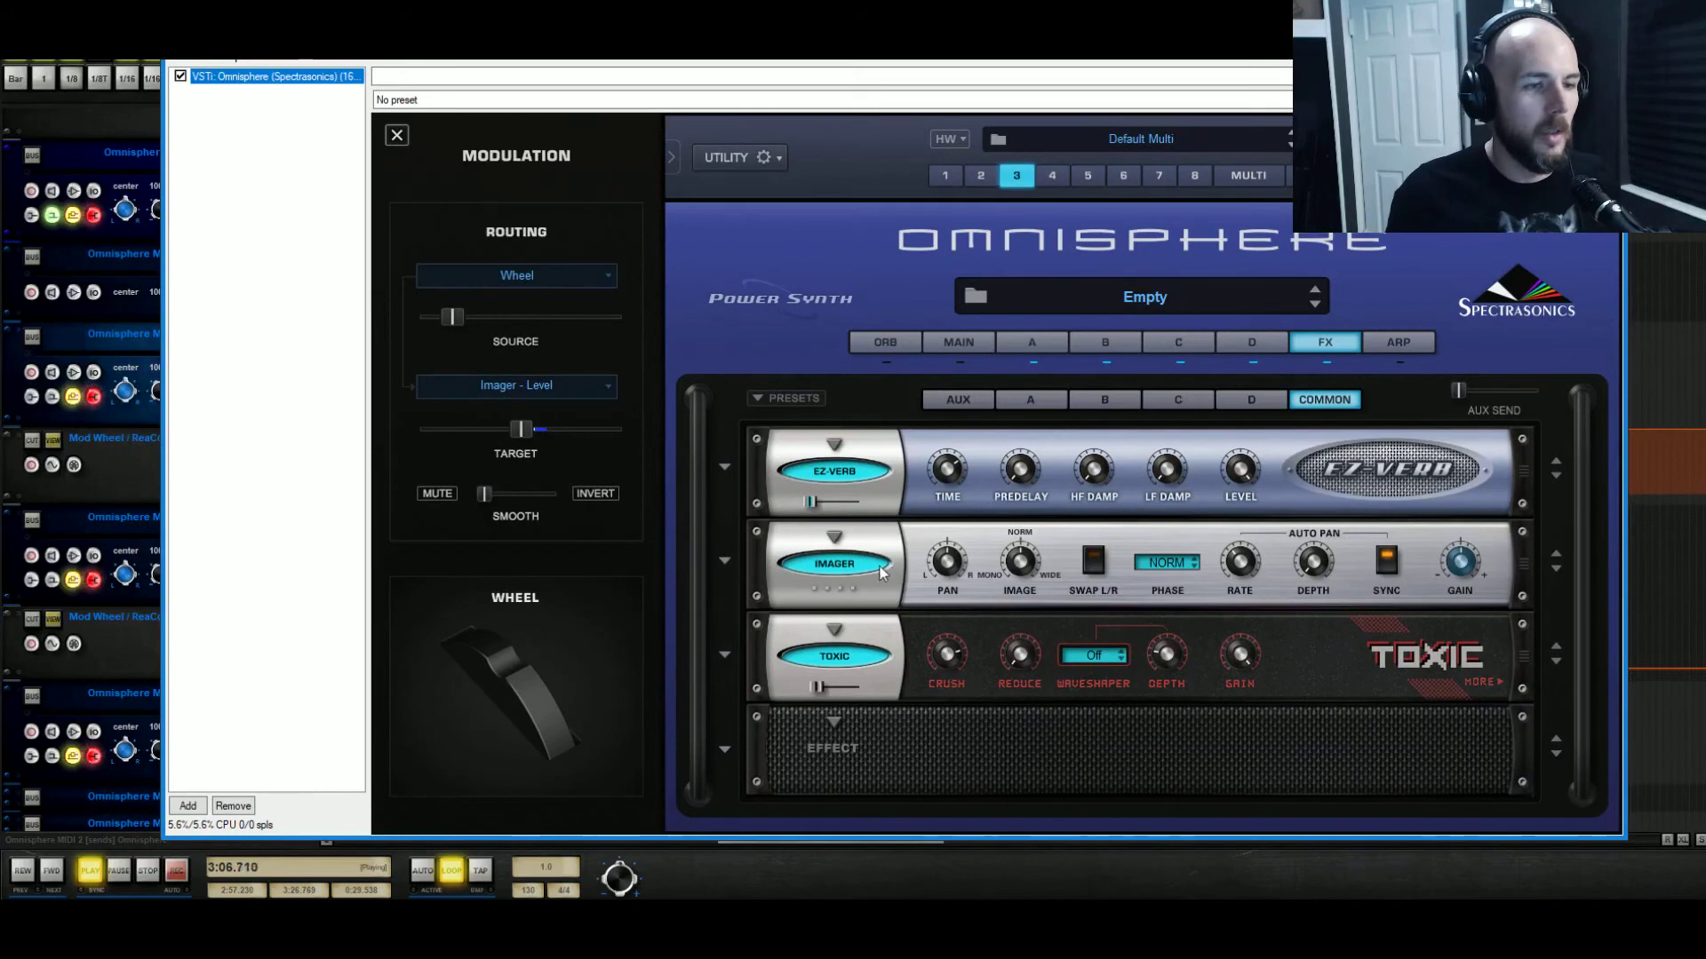
{"action": "mouse_move", "coordinate": [446, 320]}
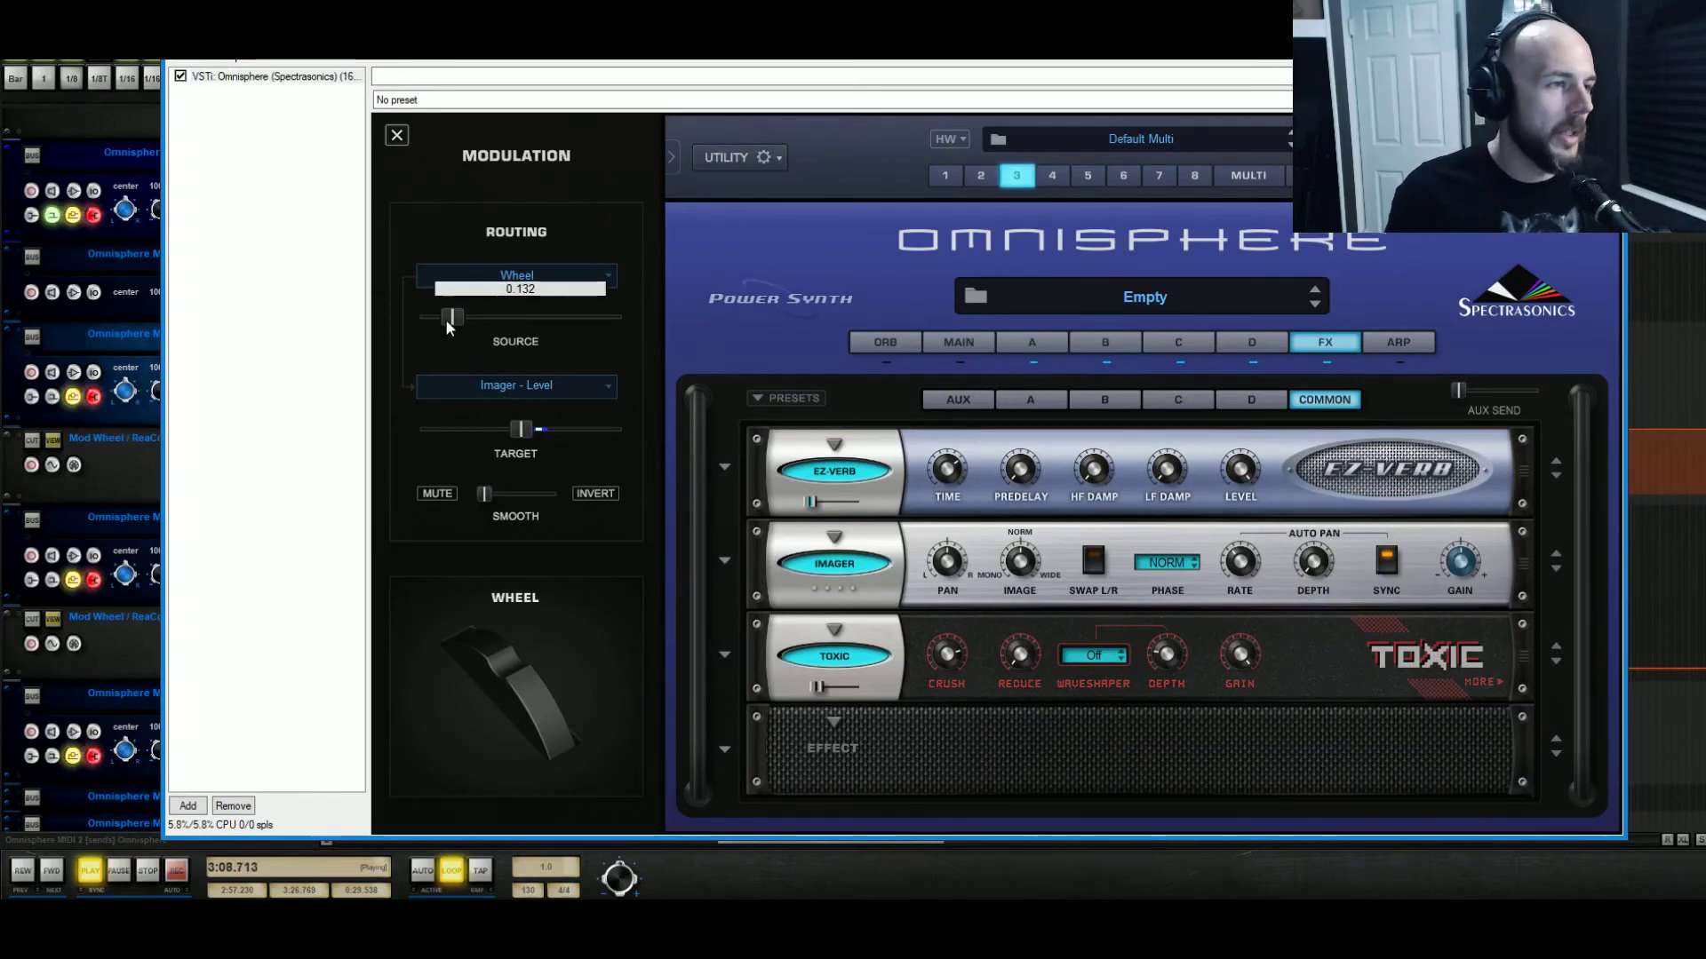
{"action": "left_click_drag", "start_coordinate": [447, 321], "coordinate": [411, 335]}
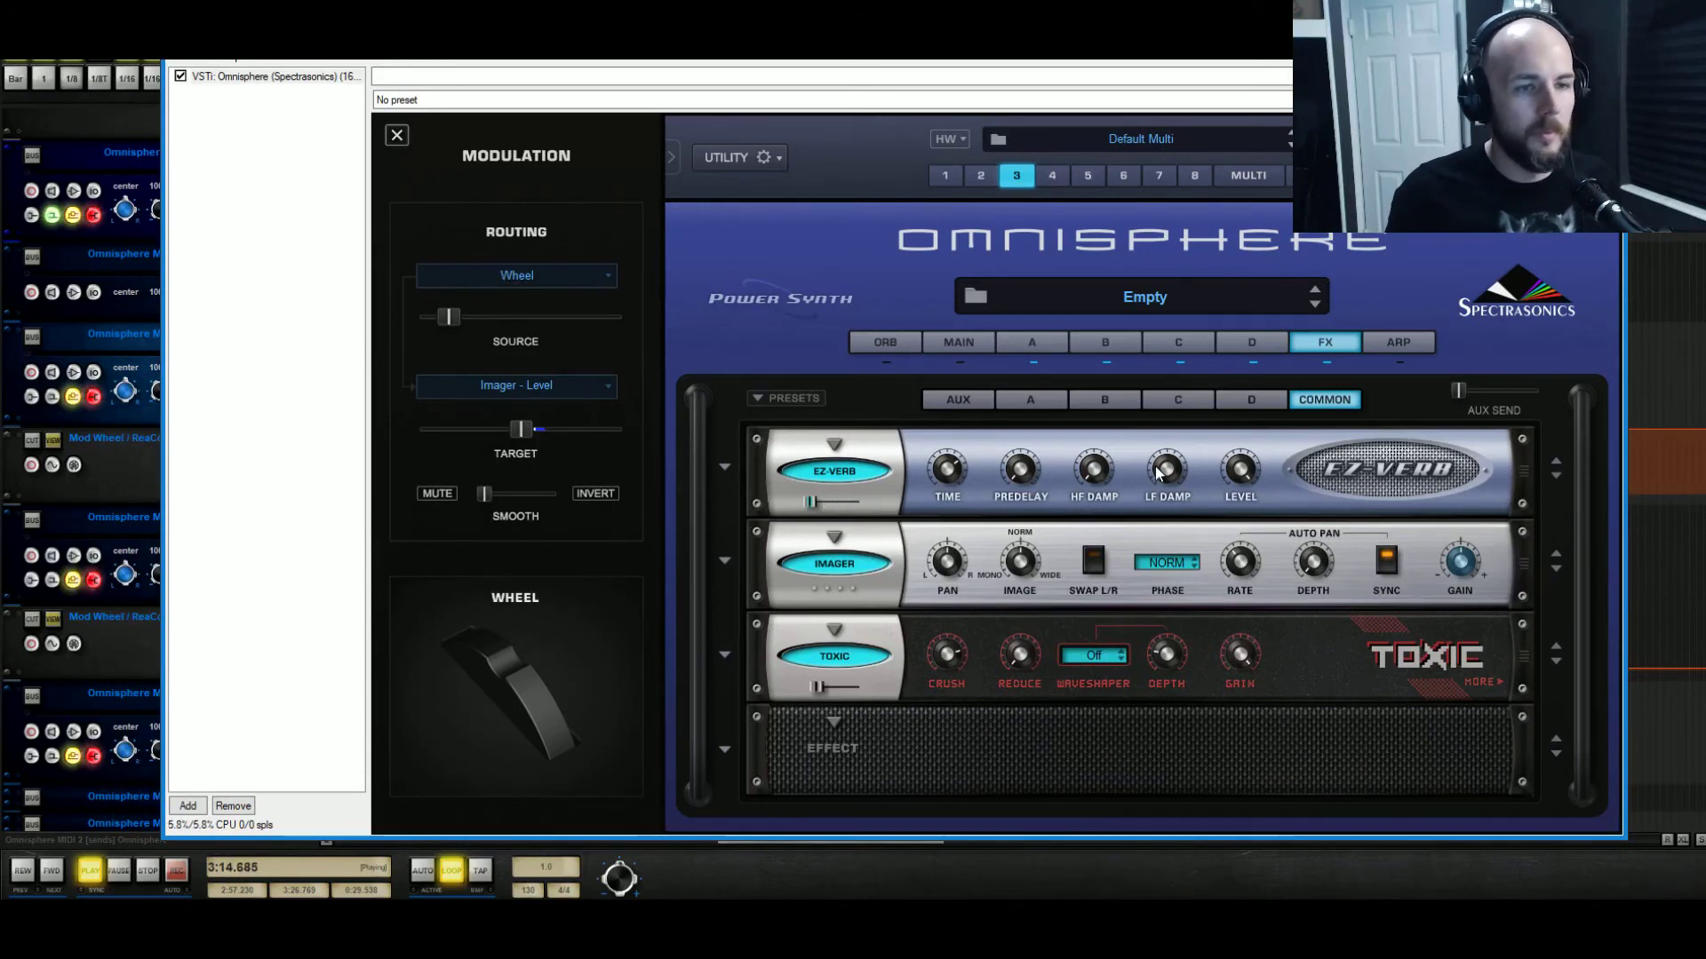
{"action": "mouse_move", "coordinate": [1155, 478]}
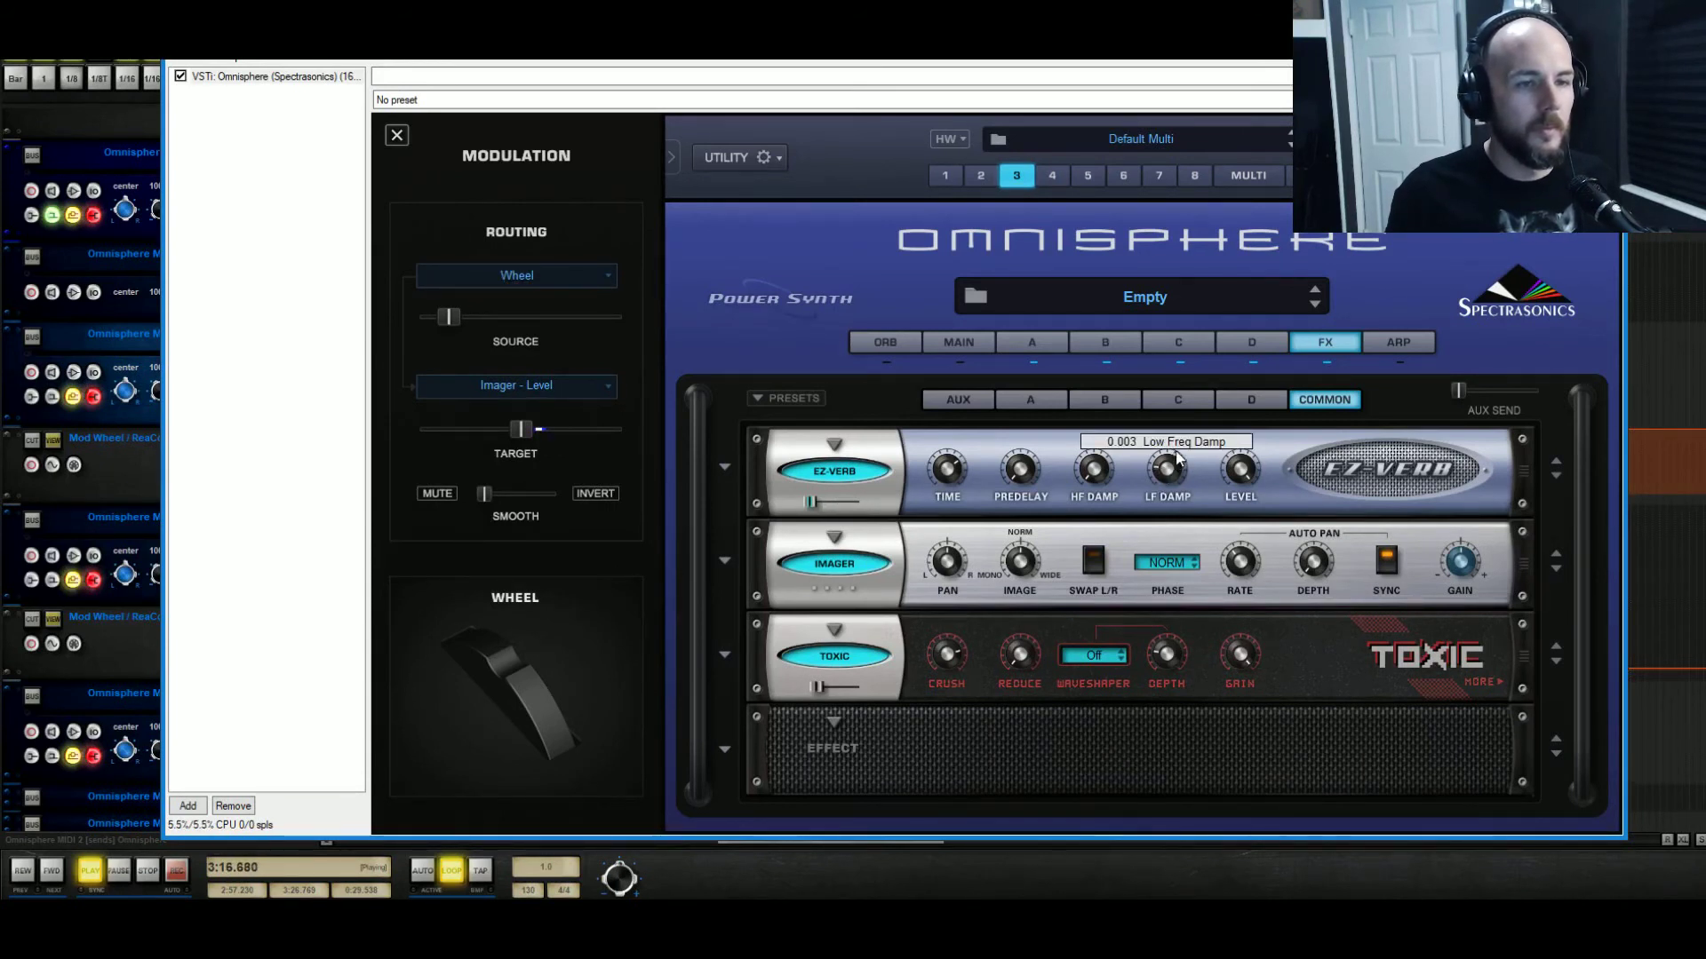
{"action": "left_click_drag", "start_coordinate": [1184, 452], "coordinate": [1214, 437]}
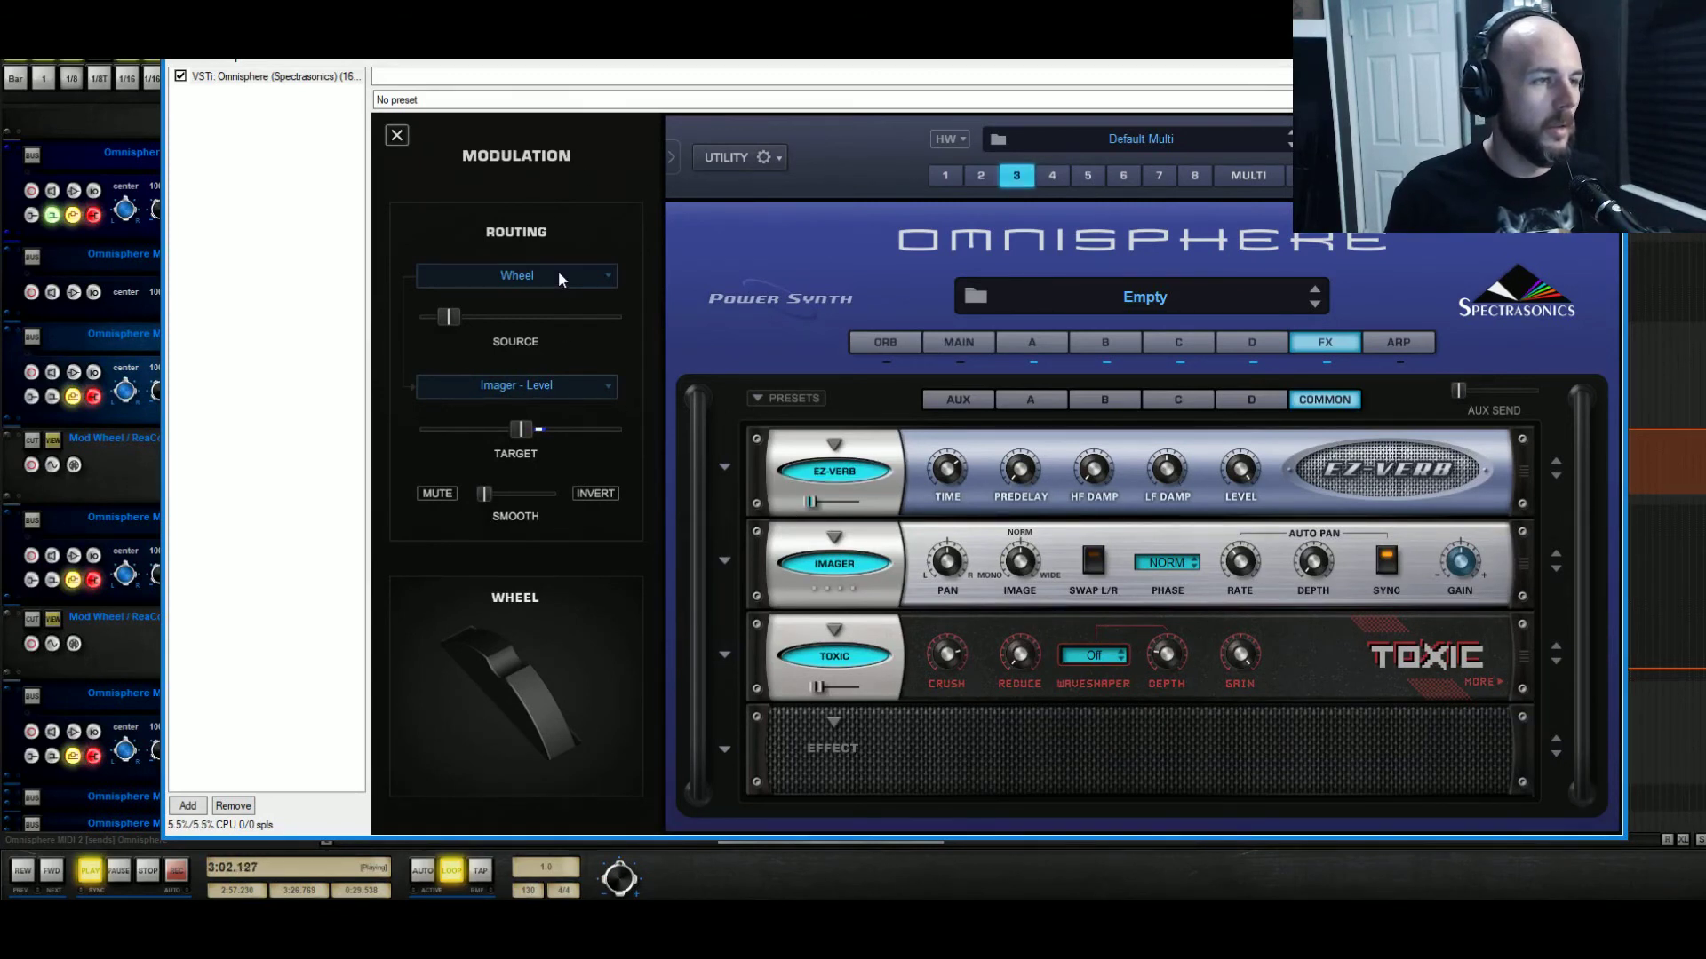
Keep Imager - Level as the modulation target and raise EZ-Verb's mix to about 0.63.
{"action": "left_click", "coordinate": [565, 388]}
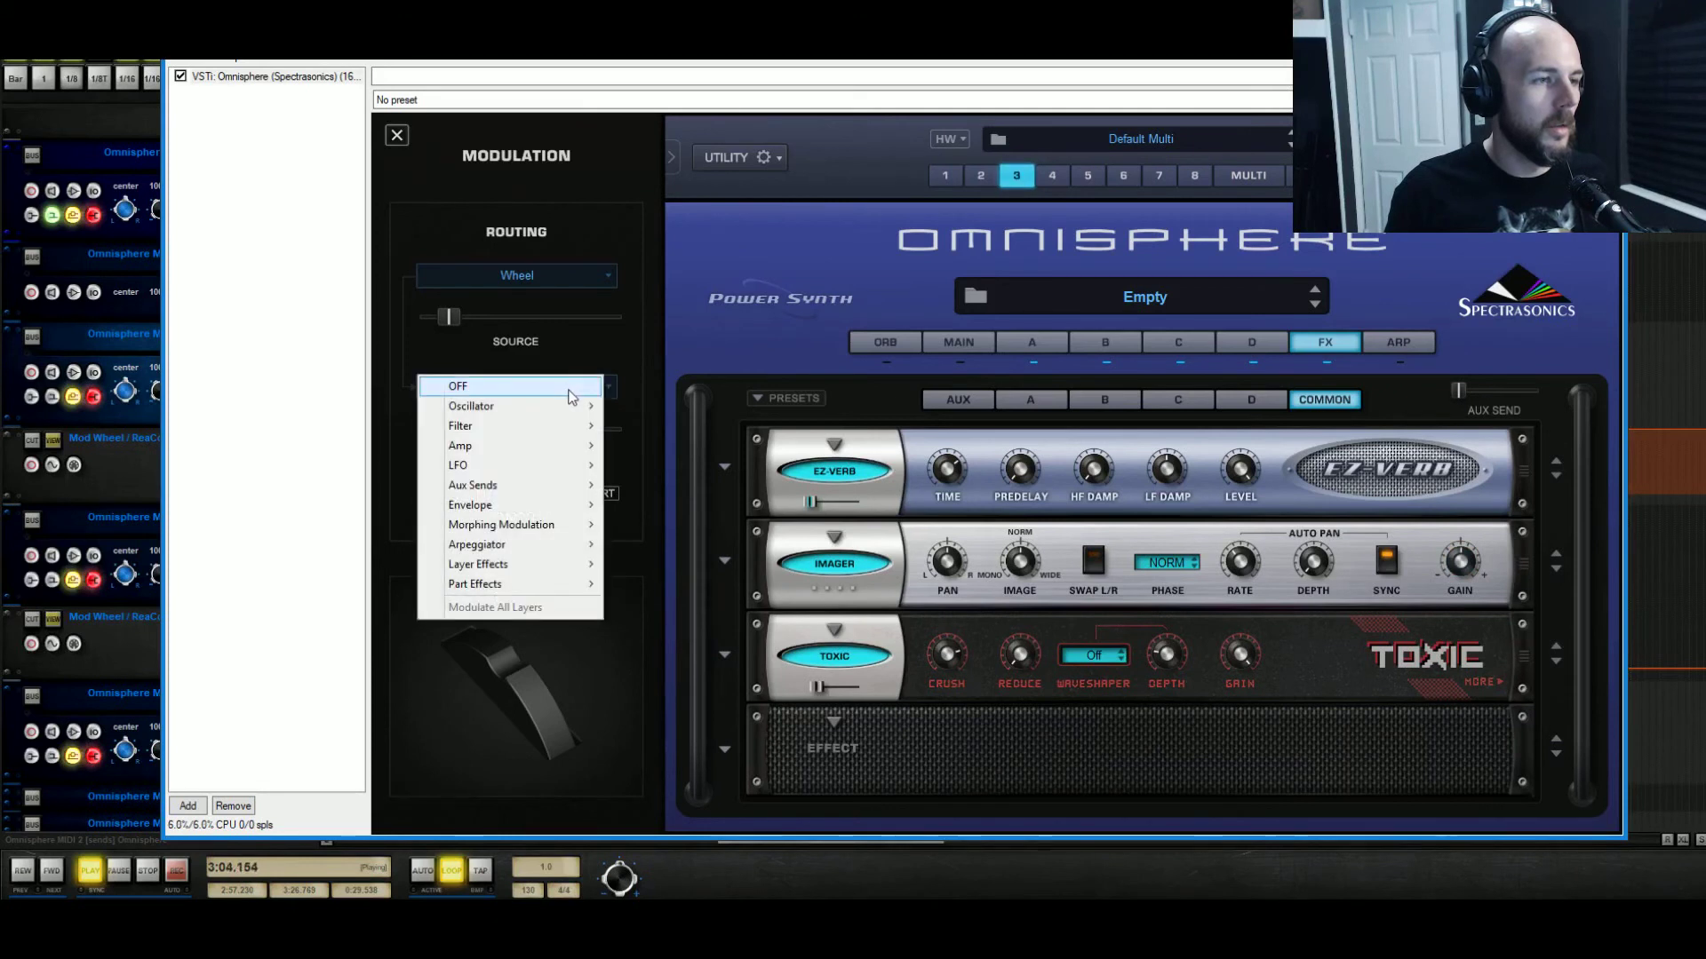
{"action": "mouse_move", "coordinate": [572, 443]}
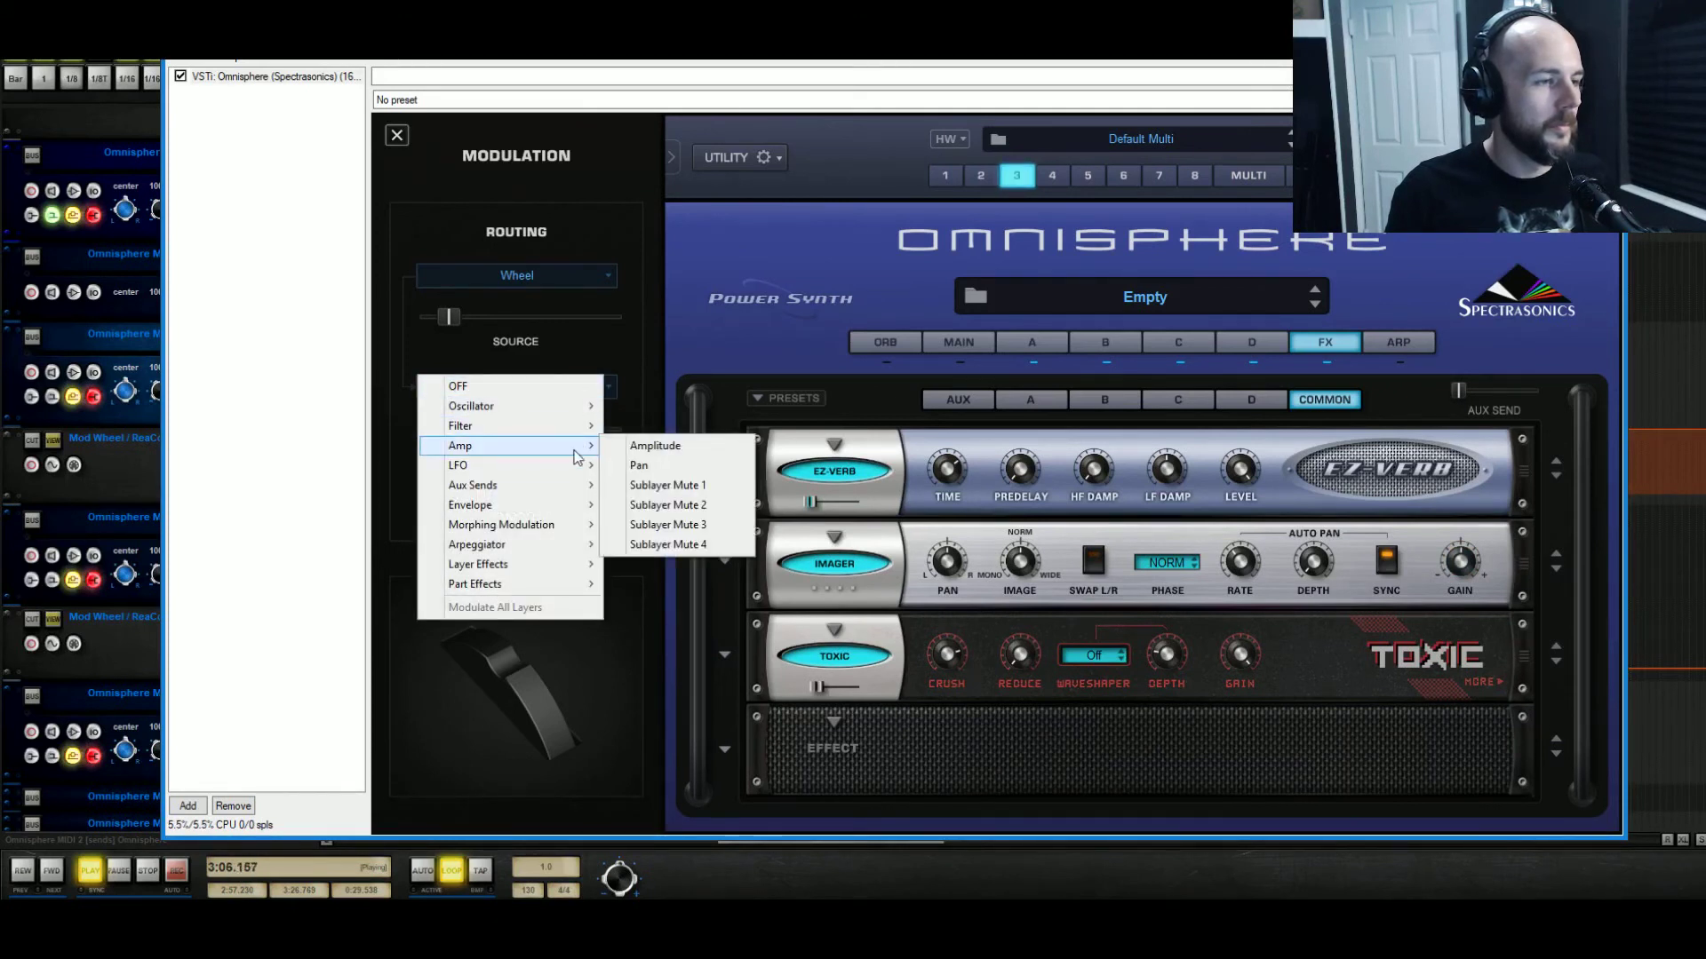
{"action": "mouse_move", "coordinate": [570, 565]}
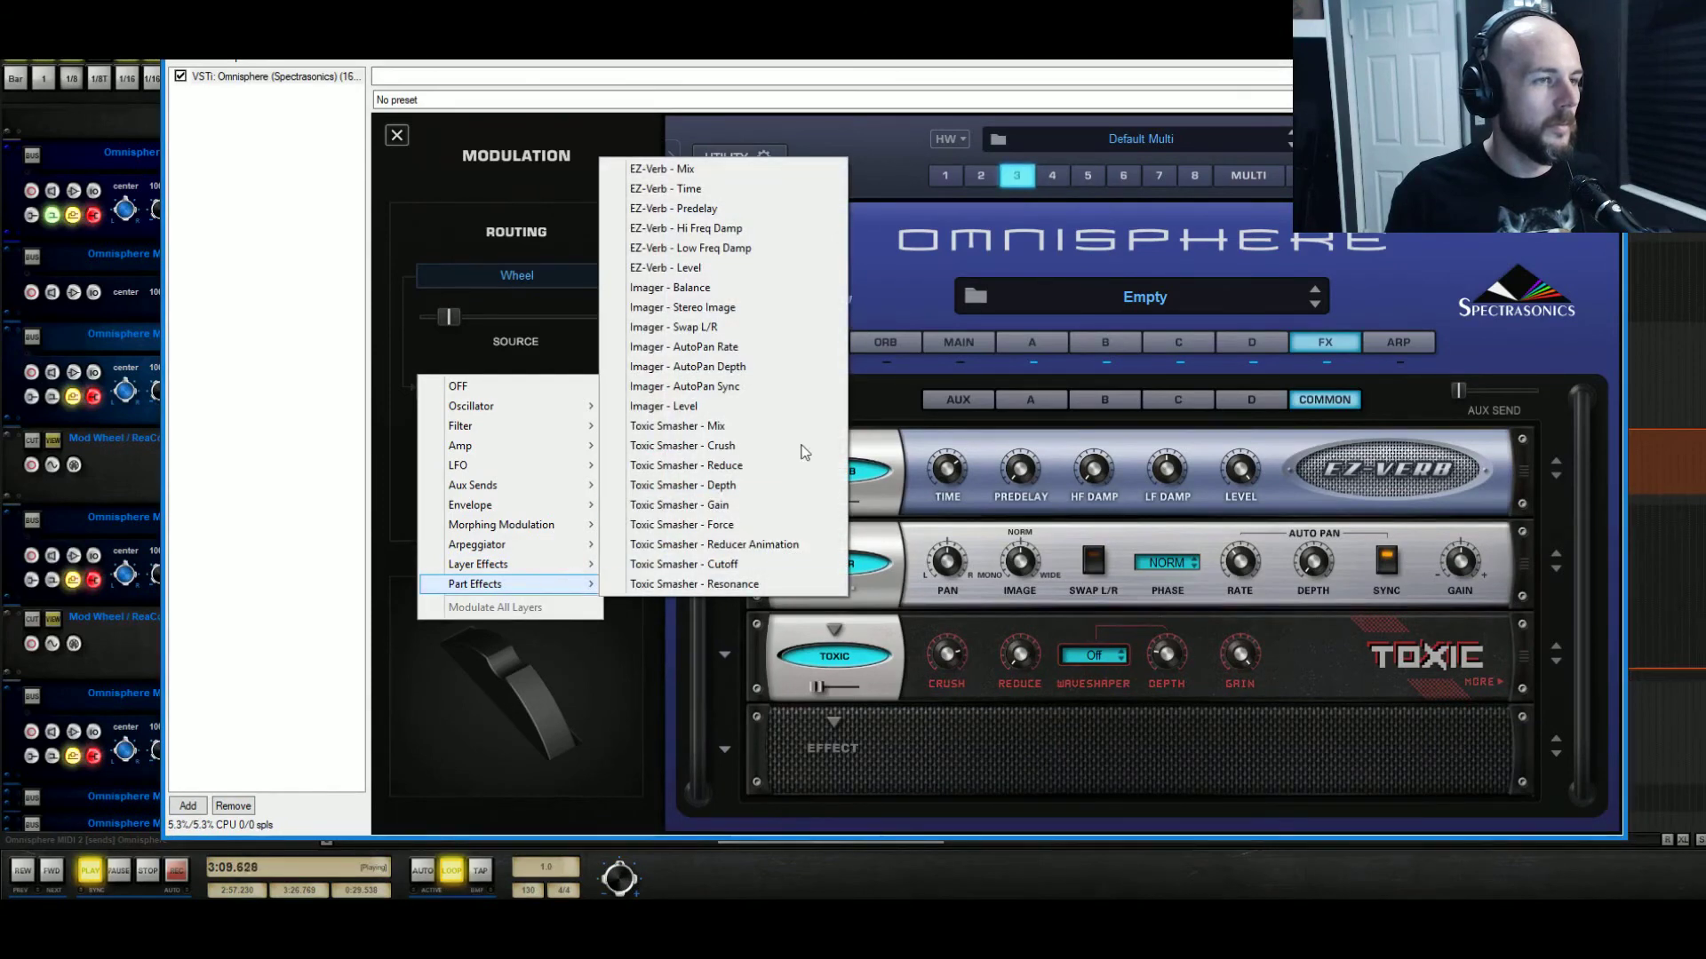
{"action": "left_click", "coordinate": [778, 406]}
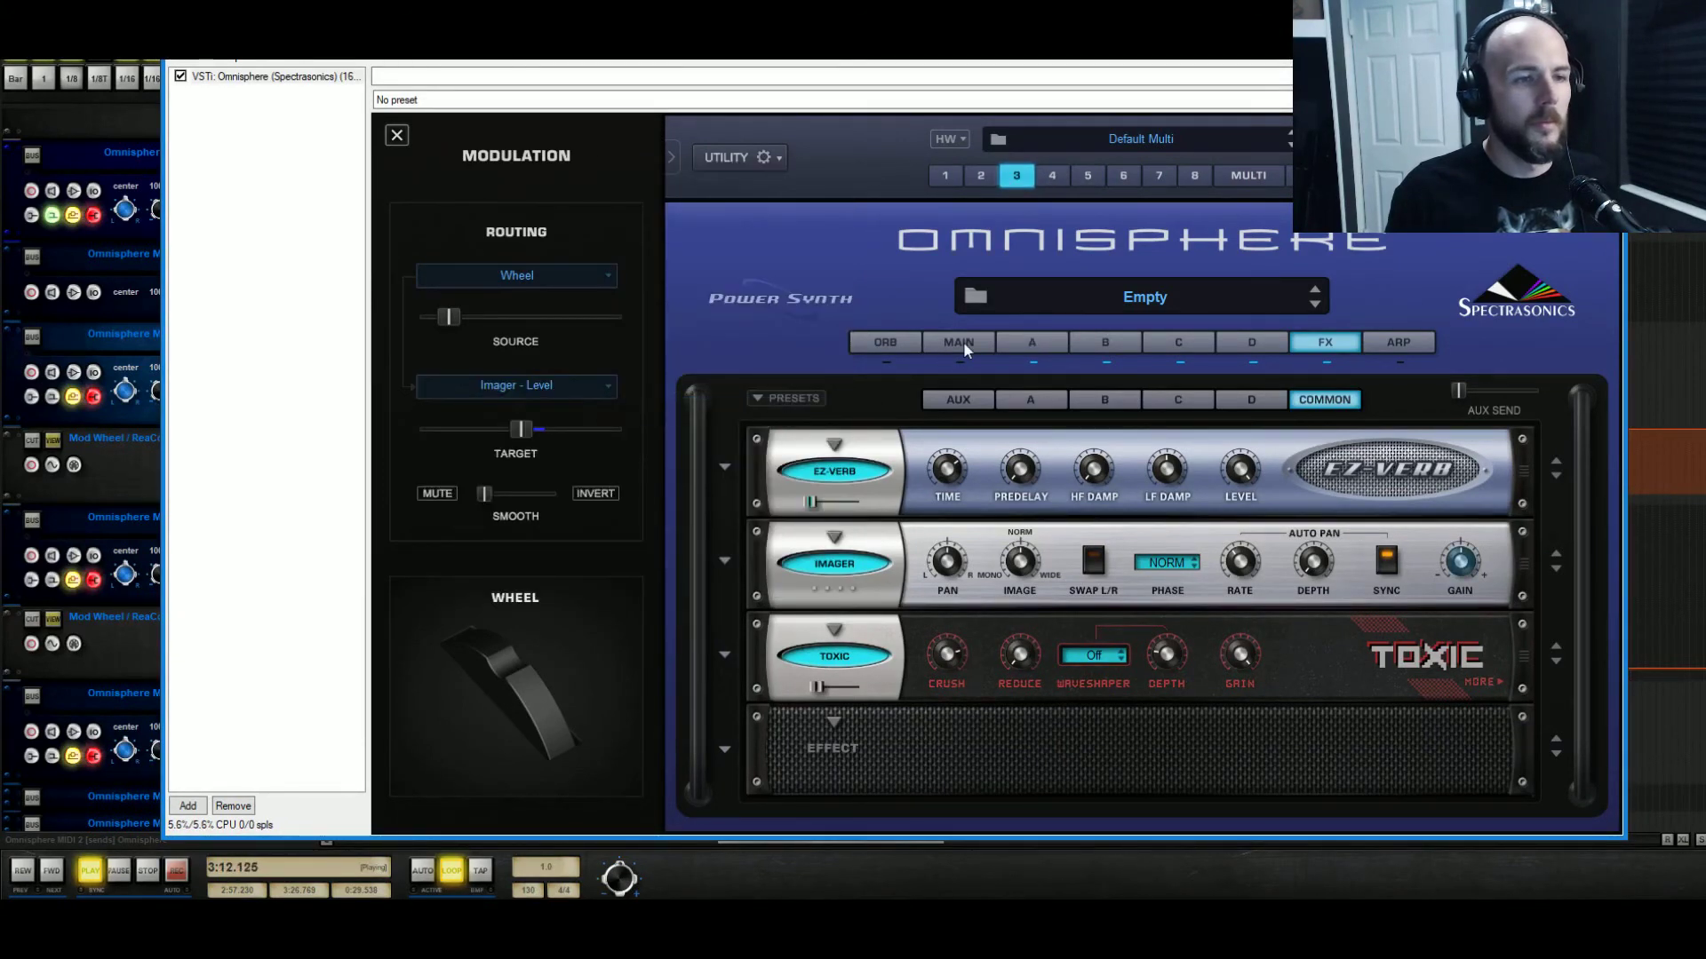
{"action": "left_click_drag", "start_coordinate": [812, 504], "coordinate": [755, 513]}
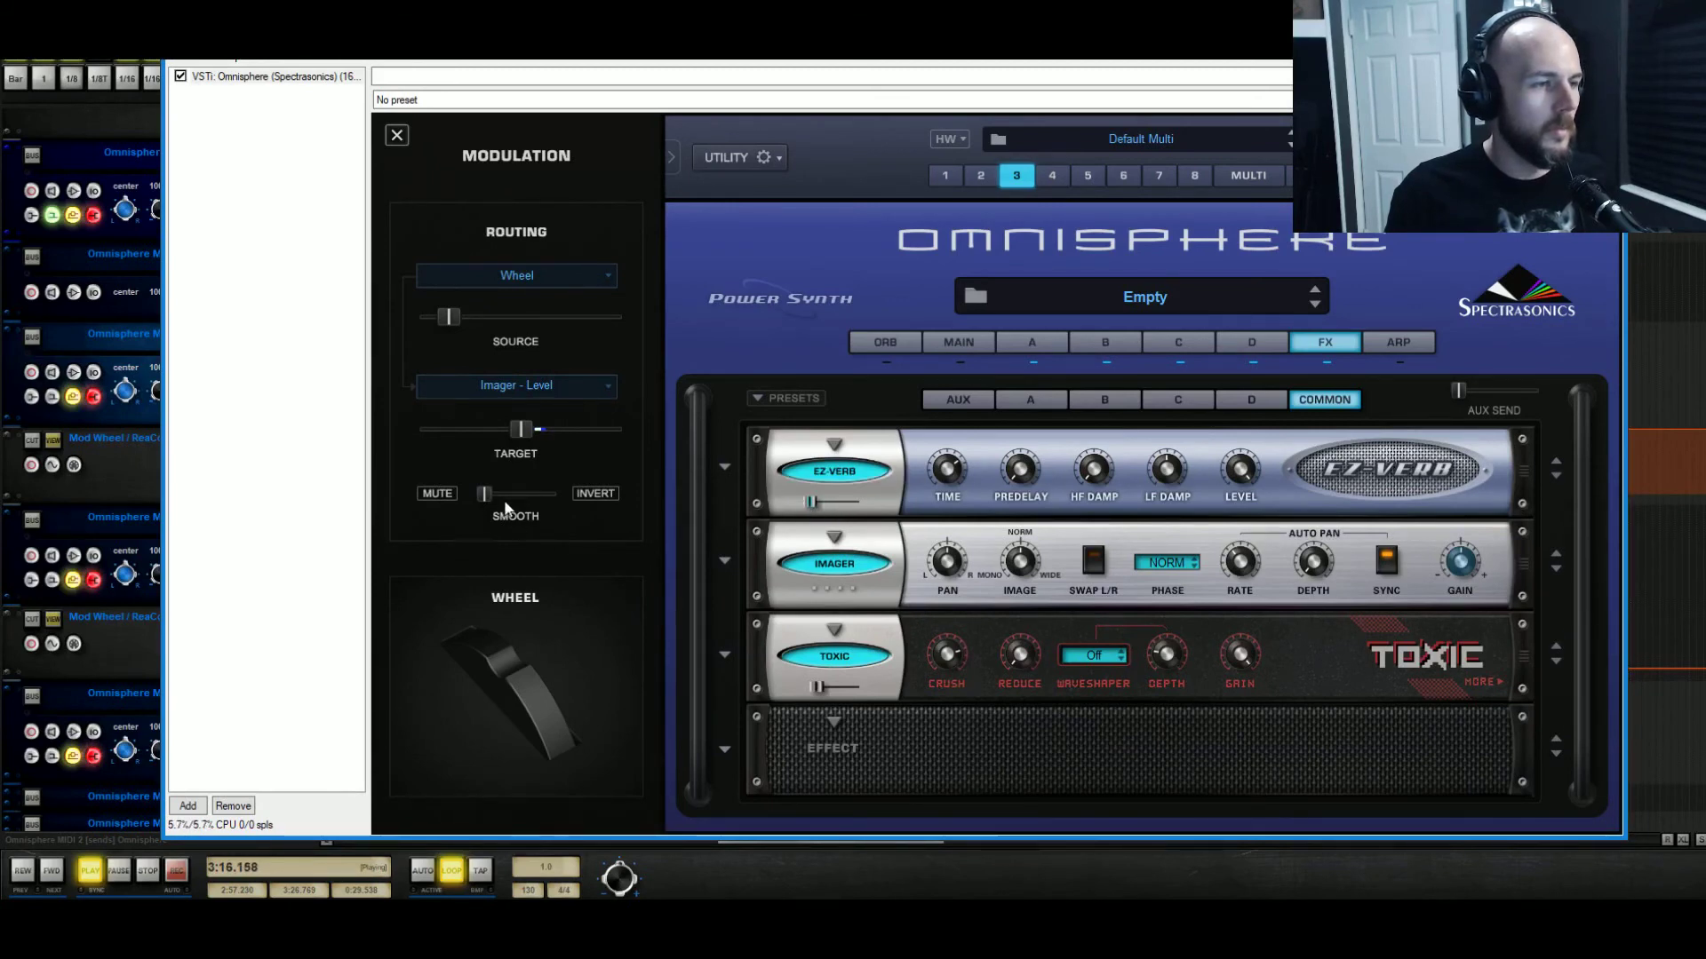
In Layer A's enlarged Mod Matrix, increase the Wheel to EZ-Verb - Mix amount.
{"action": "left_click", "coordinate": [1026, 343]}
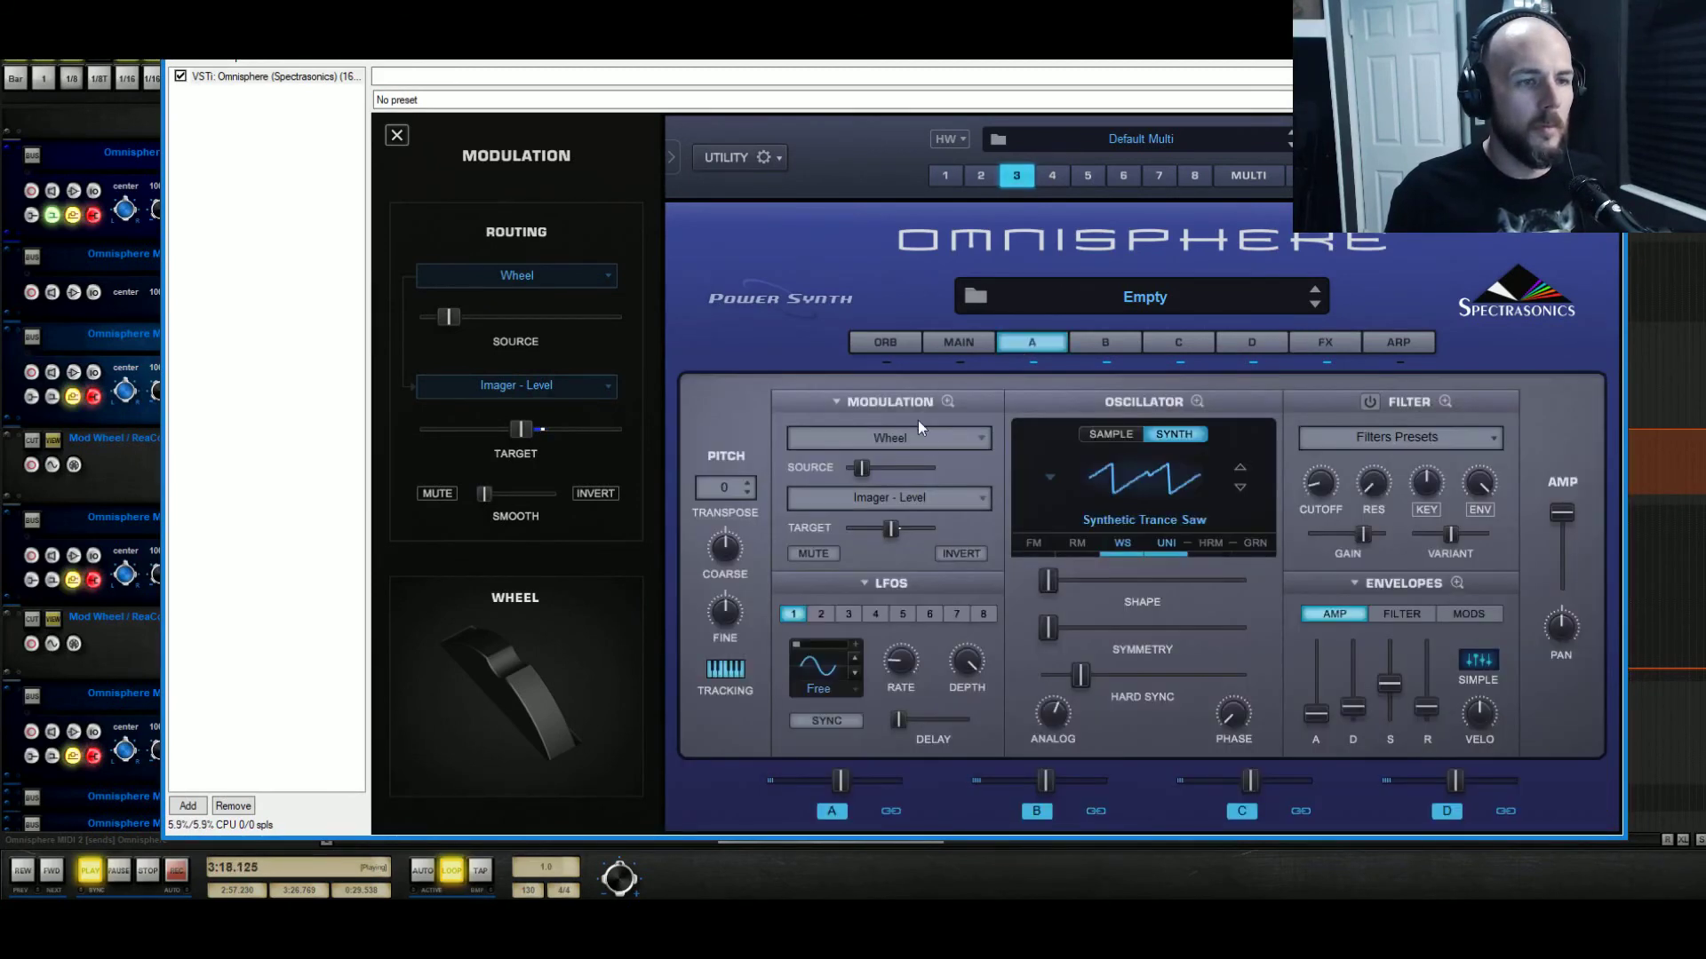
{"action": "left_click", "coordinate": [947, 396]}
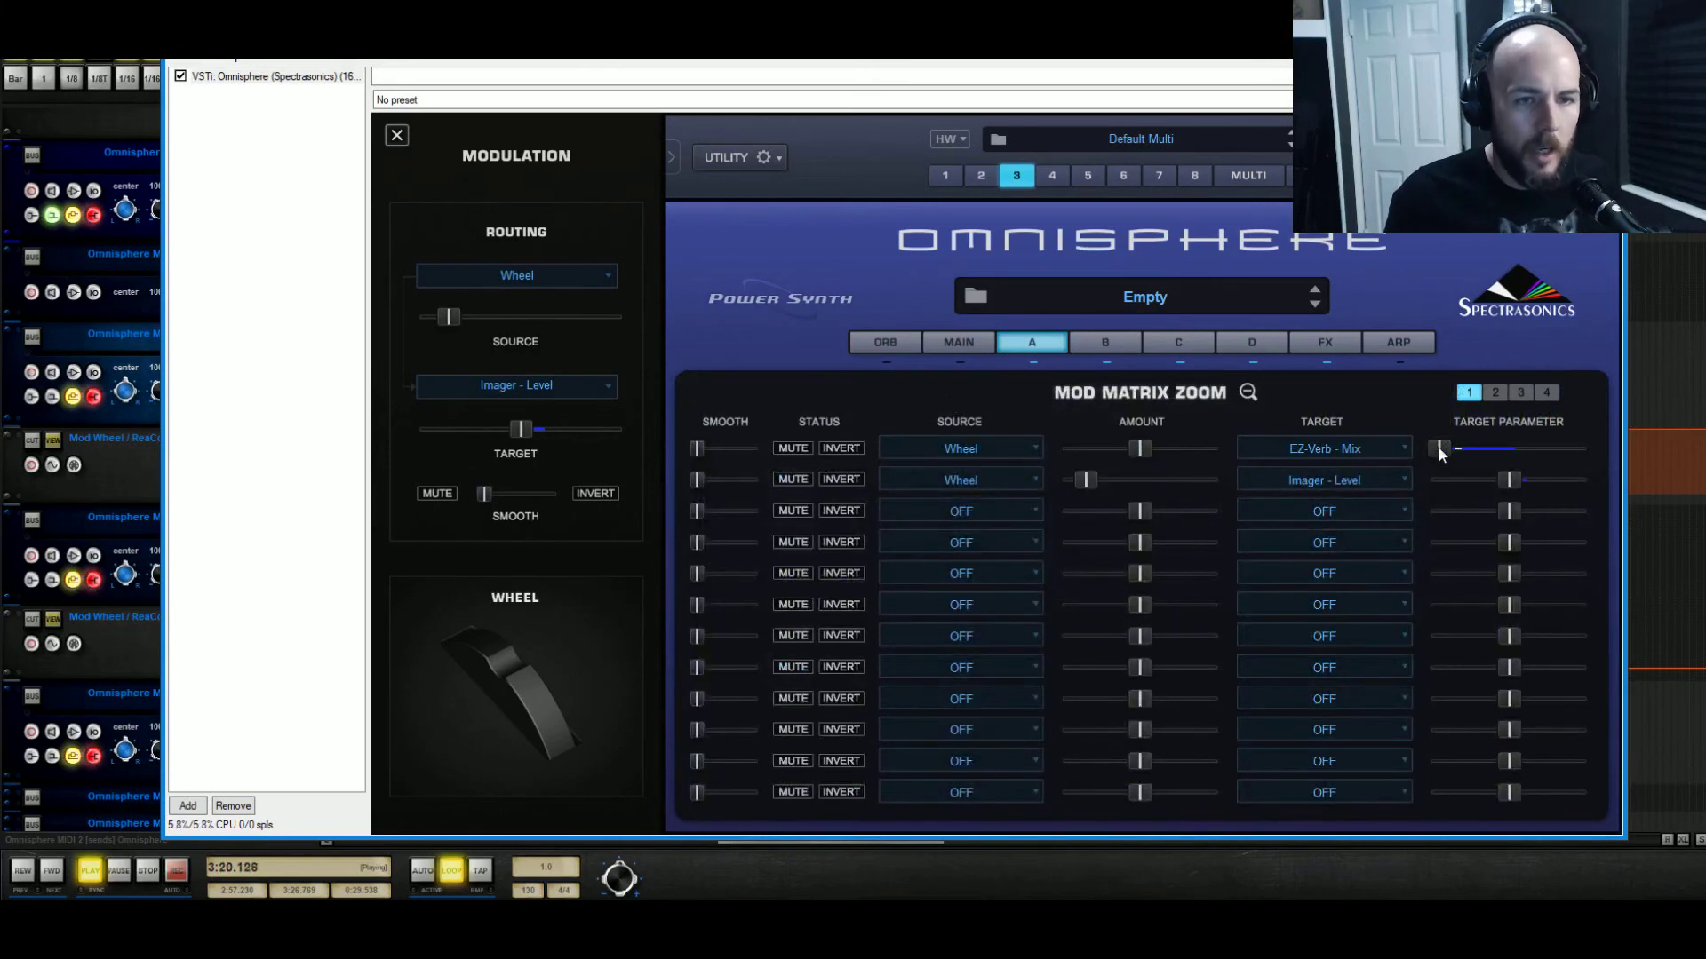
{"action": "left_click_drag", "start_coordinate": [1140, 449], "coordinate": [1160, 450]}
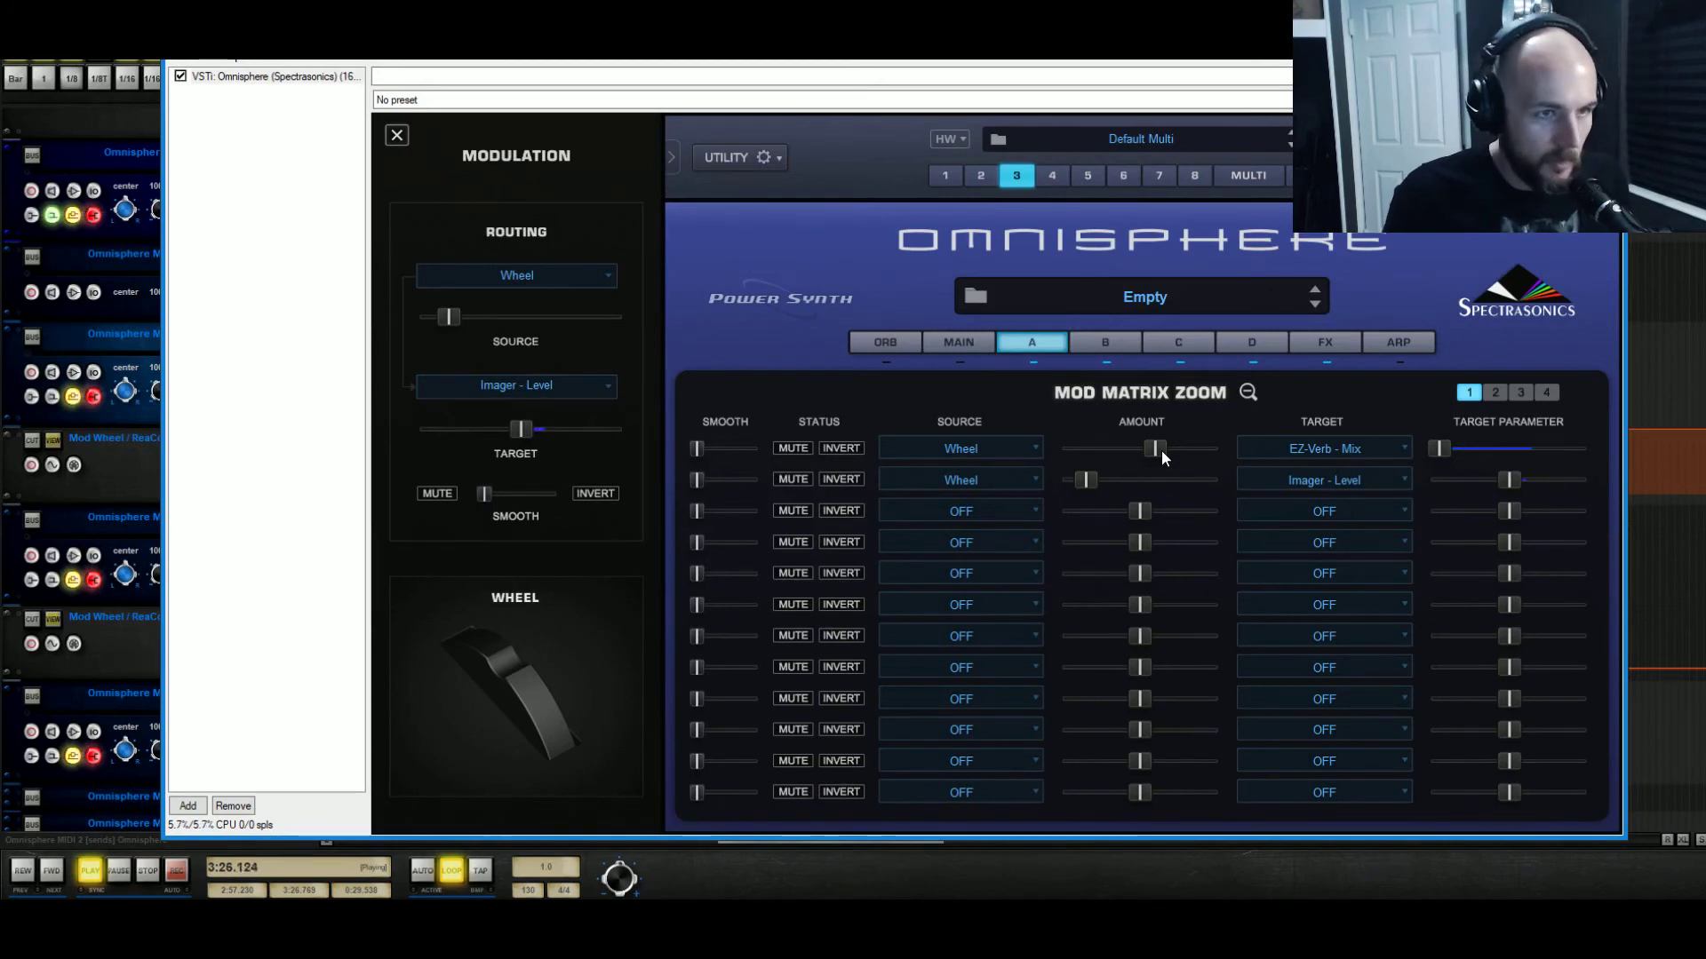
Lower EZ-Verb's LF damping, set its time to about 0.765, and raise Toxic's mix to 0.26.
{"action": "left_click", "coordinate": [1335, 344]}
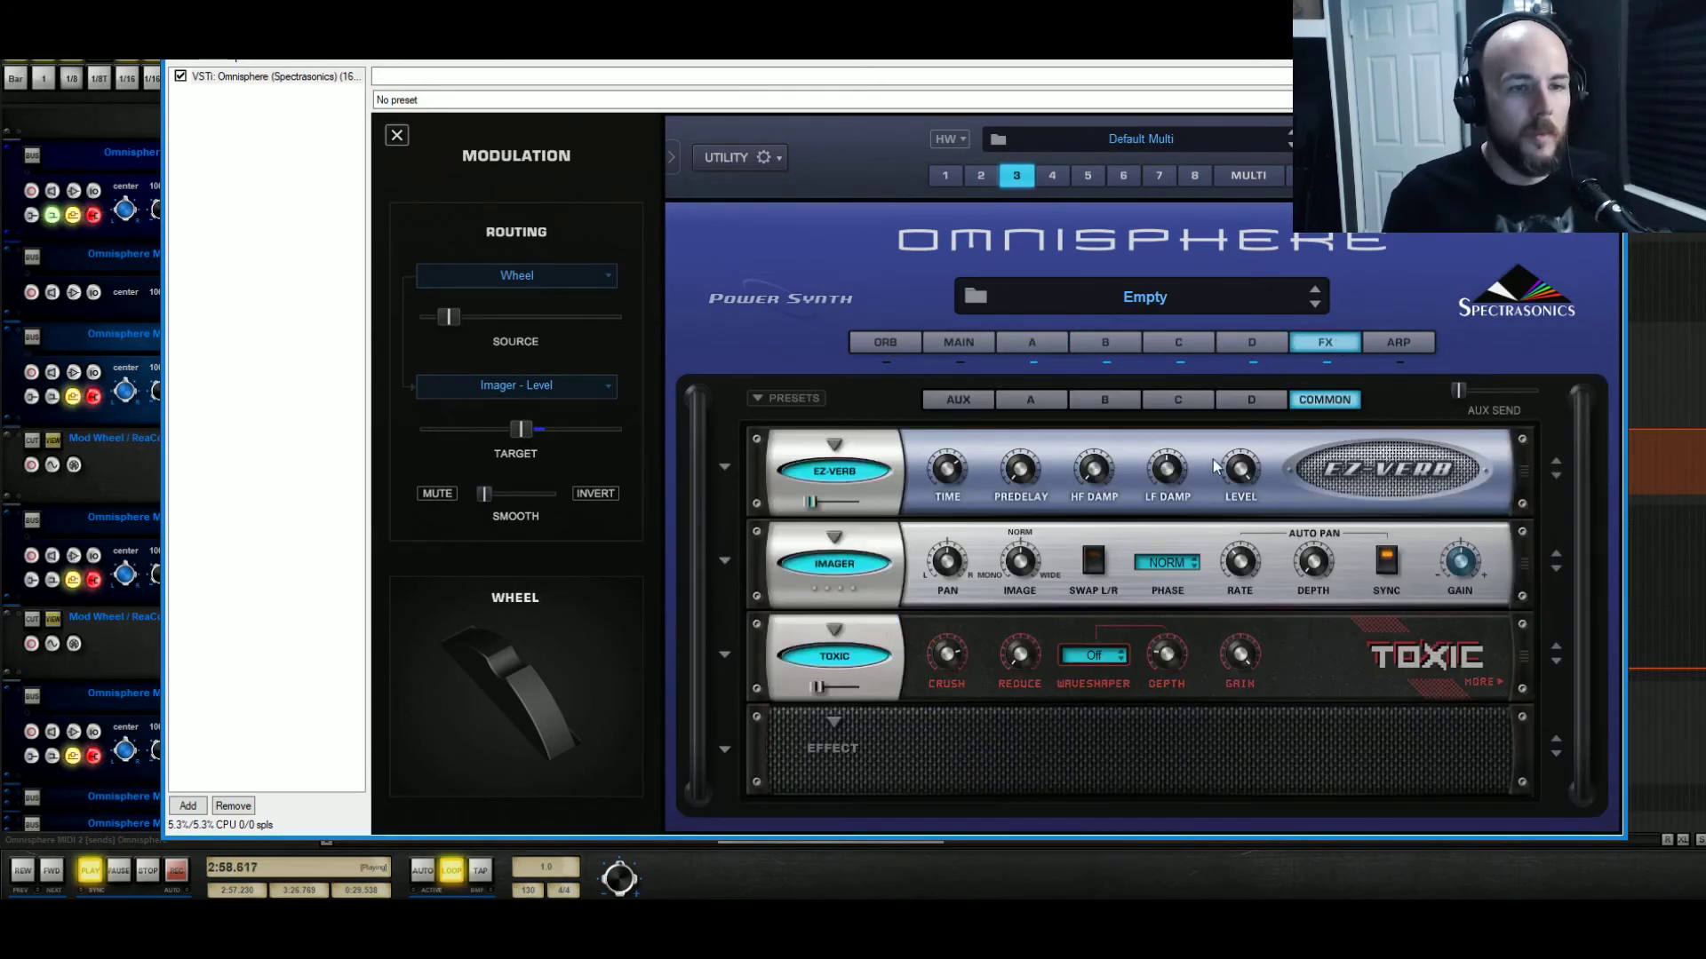
{"action": "left_click_drag", "start_coordinate": [1173, 470], "coordinate": [1172, 515]}
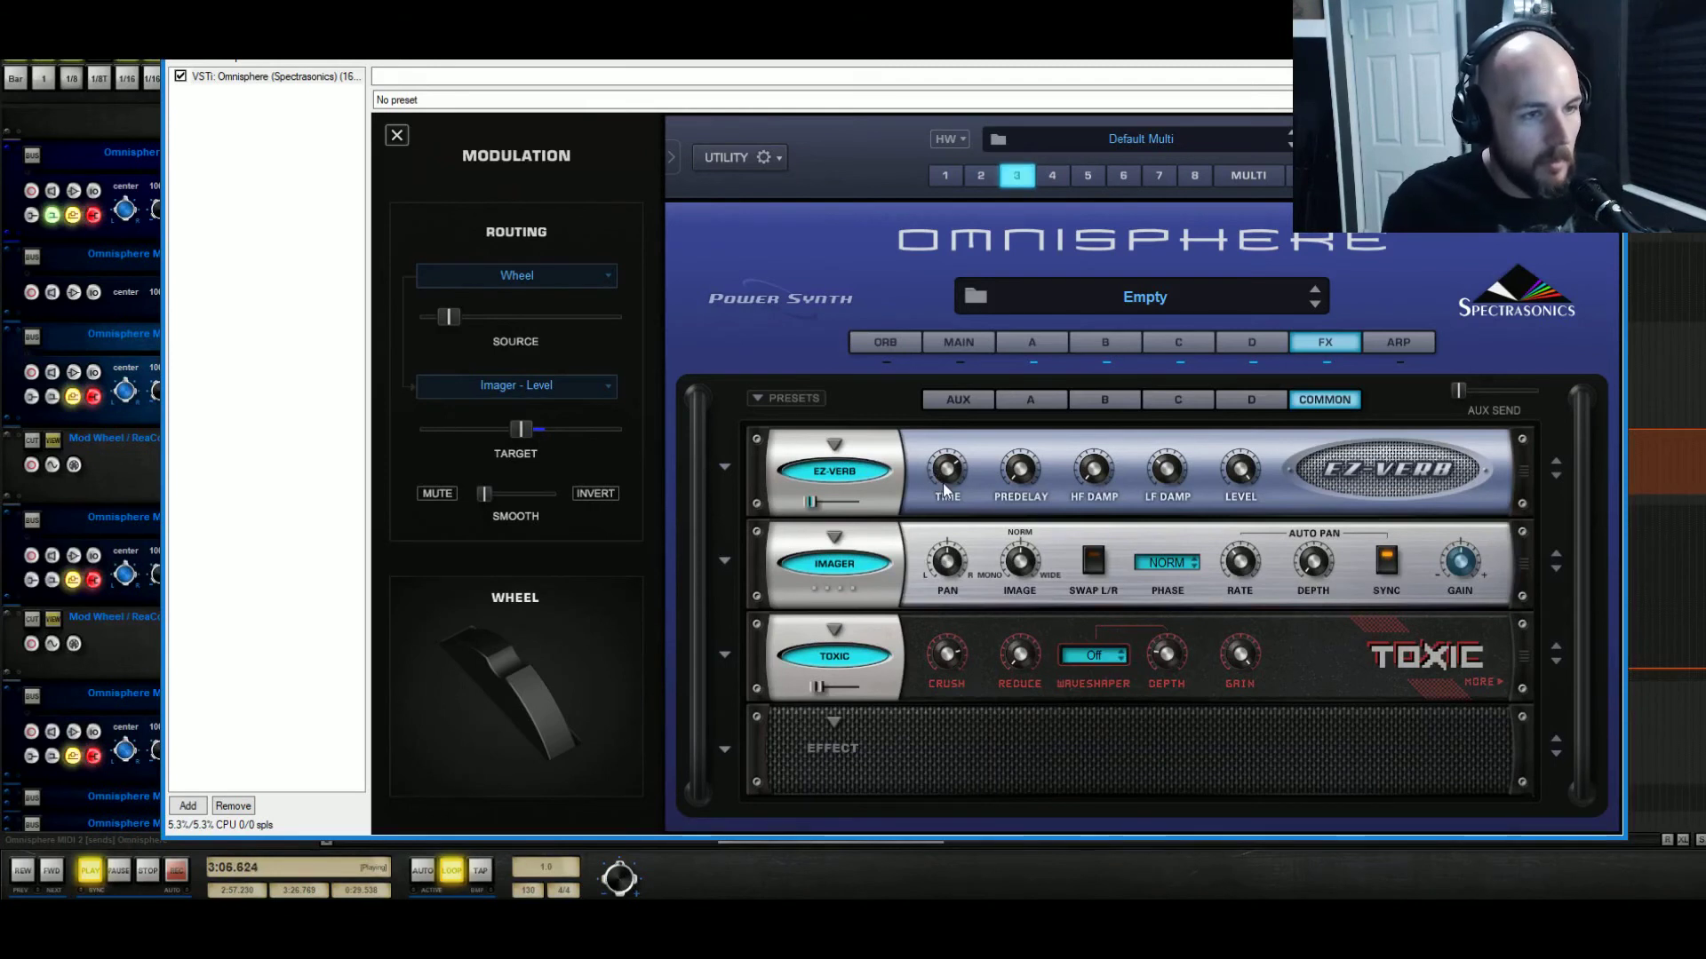
{"action": "left_click_drag", "start_coordinate": [942, 483], "coordinate": [955, 478]}
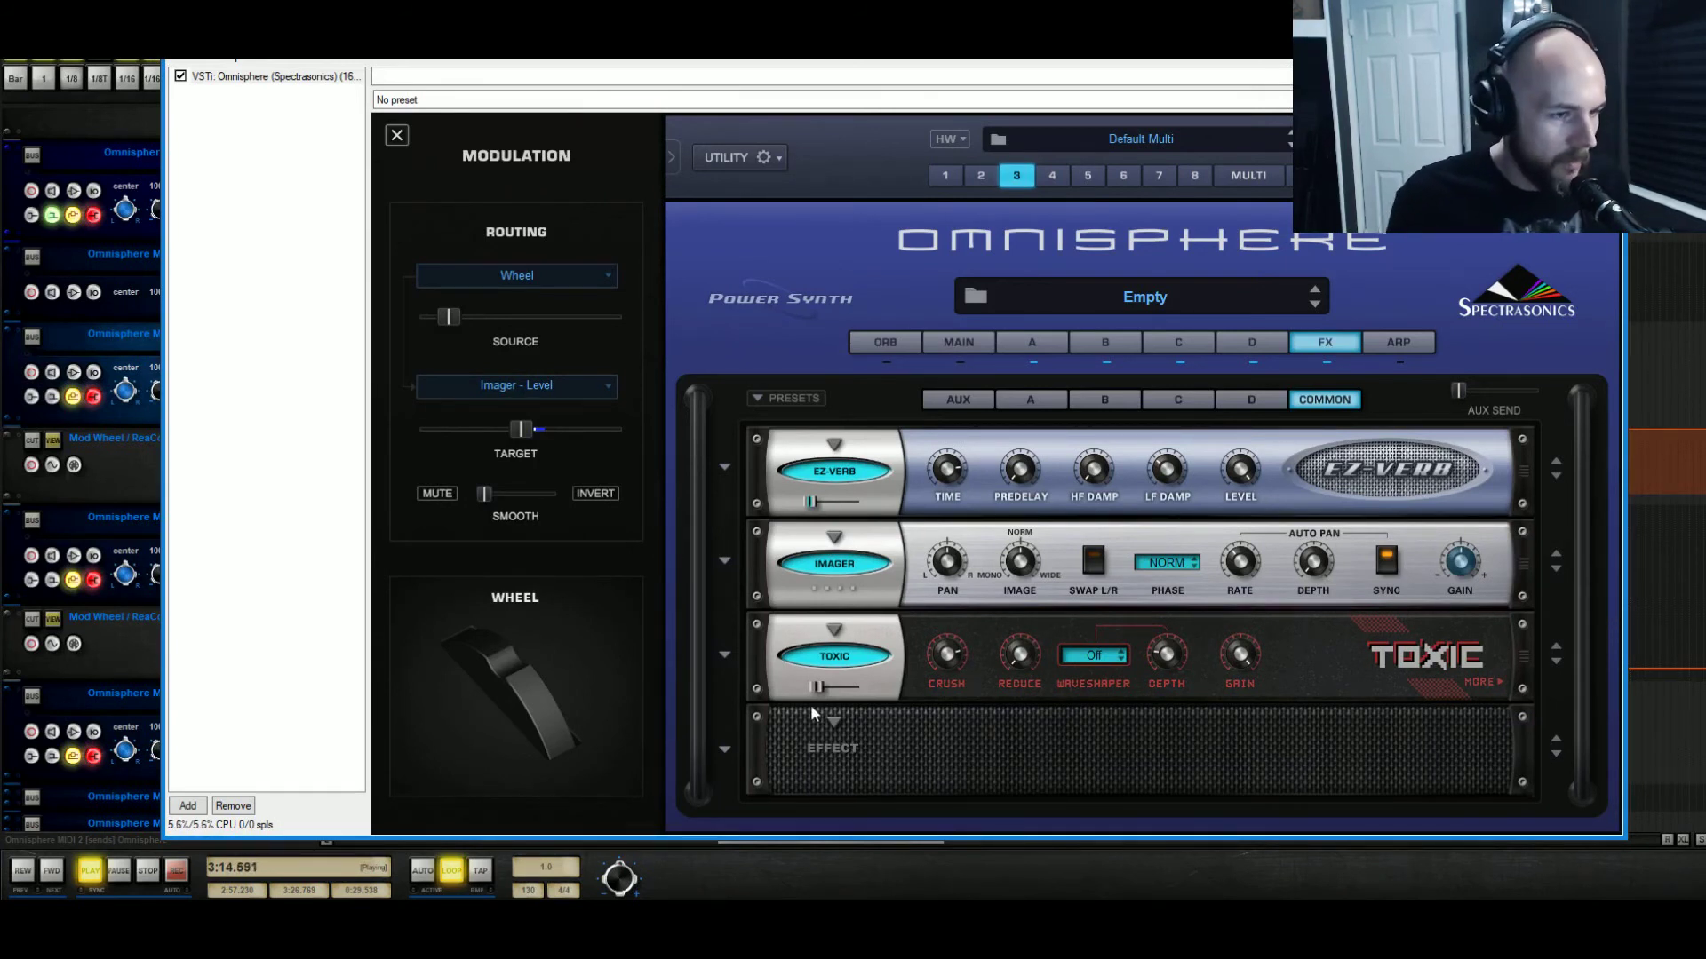
{"action": "left_click_drag", "start_coordinate": [815, 689], "coordinate": [827, 696]}
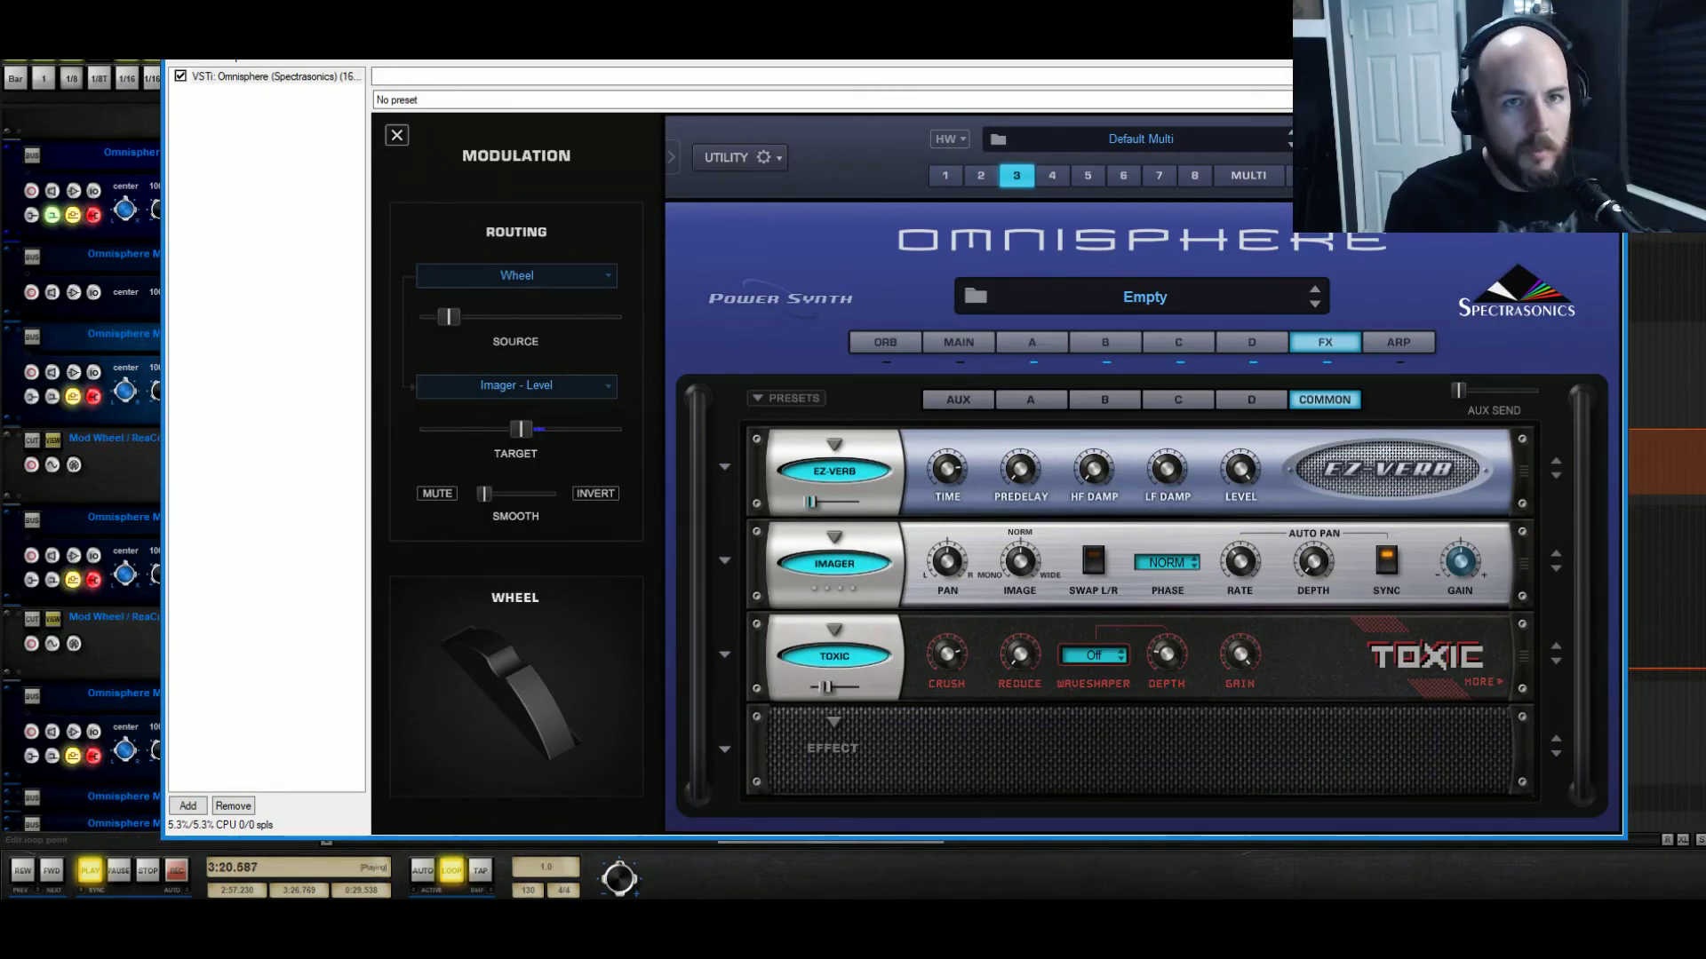
{"action": "left_click", "coordinate": [1606, 34]}
Stop playback, zoom in, and time-select bars 97 to 113 over the four MIDI items, playing from 97.
{"action": "key", "text": "space"}
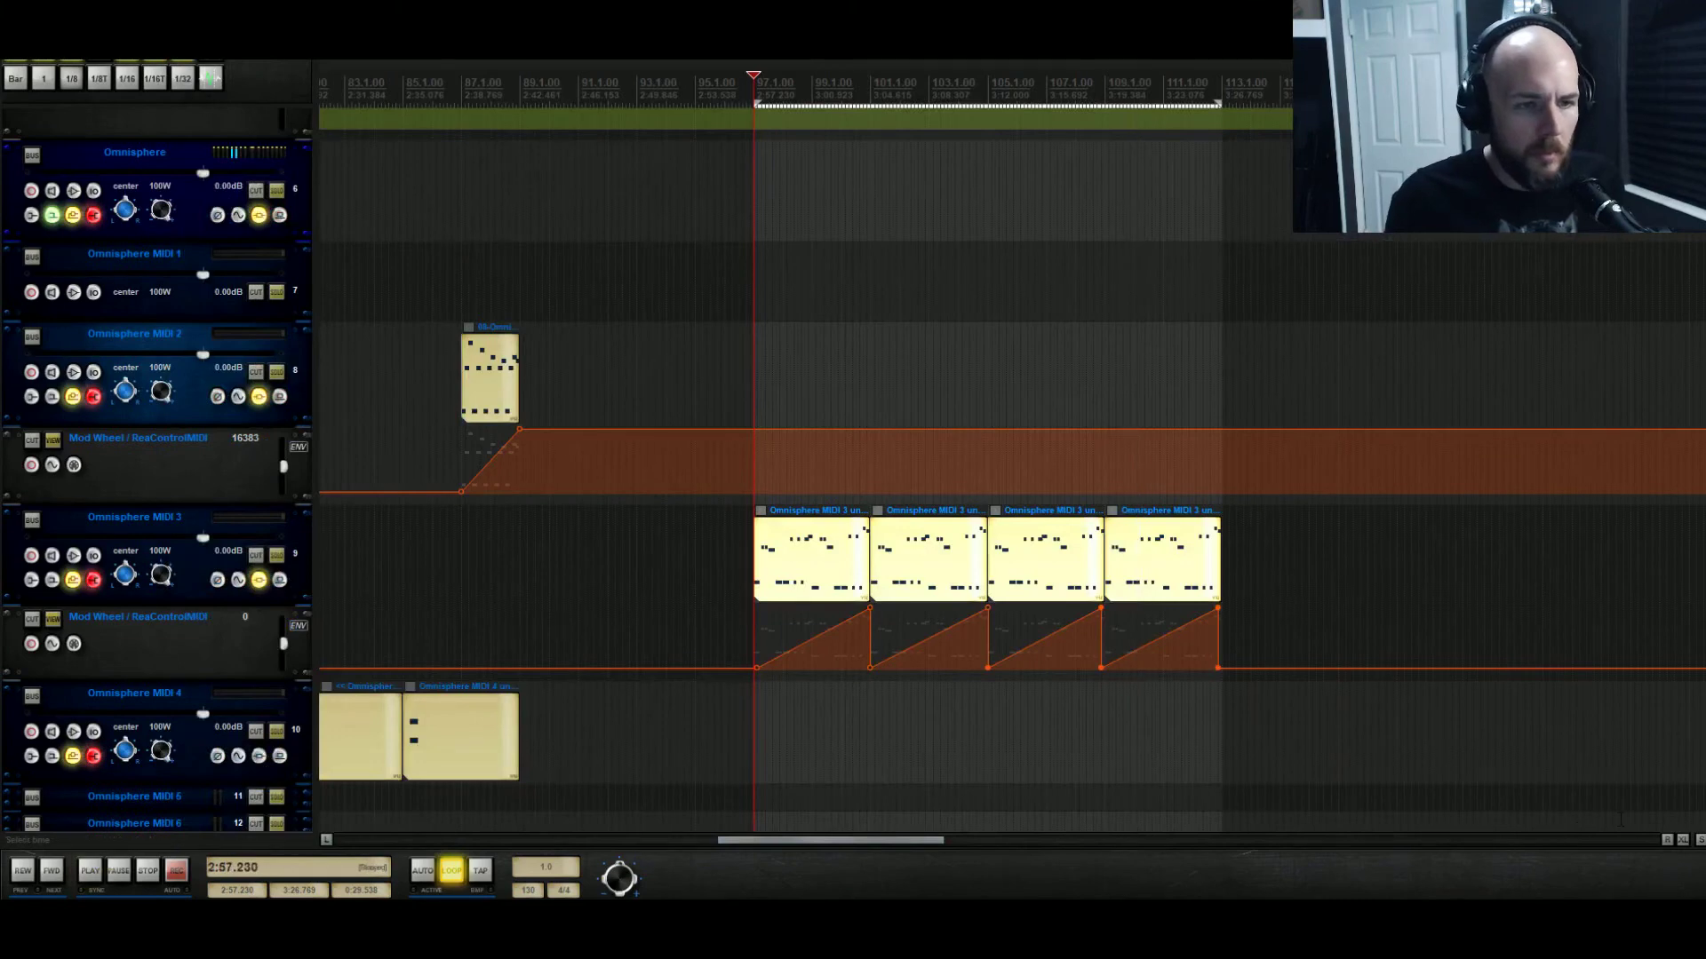
{"action": "left_click", "coordinate": [1681, 844]}
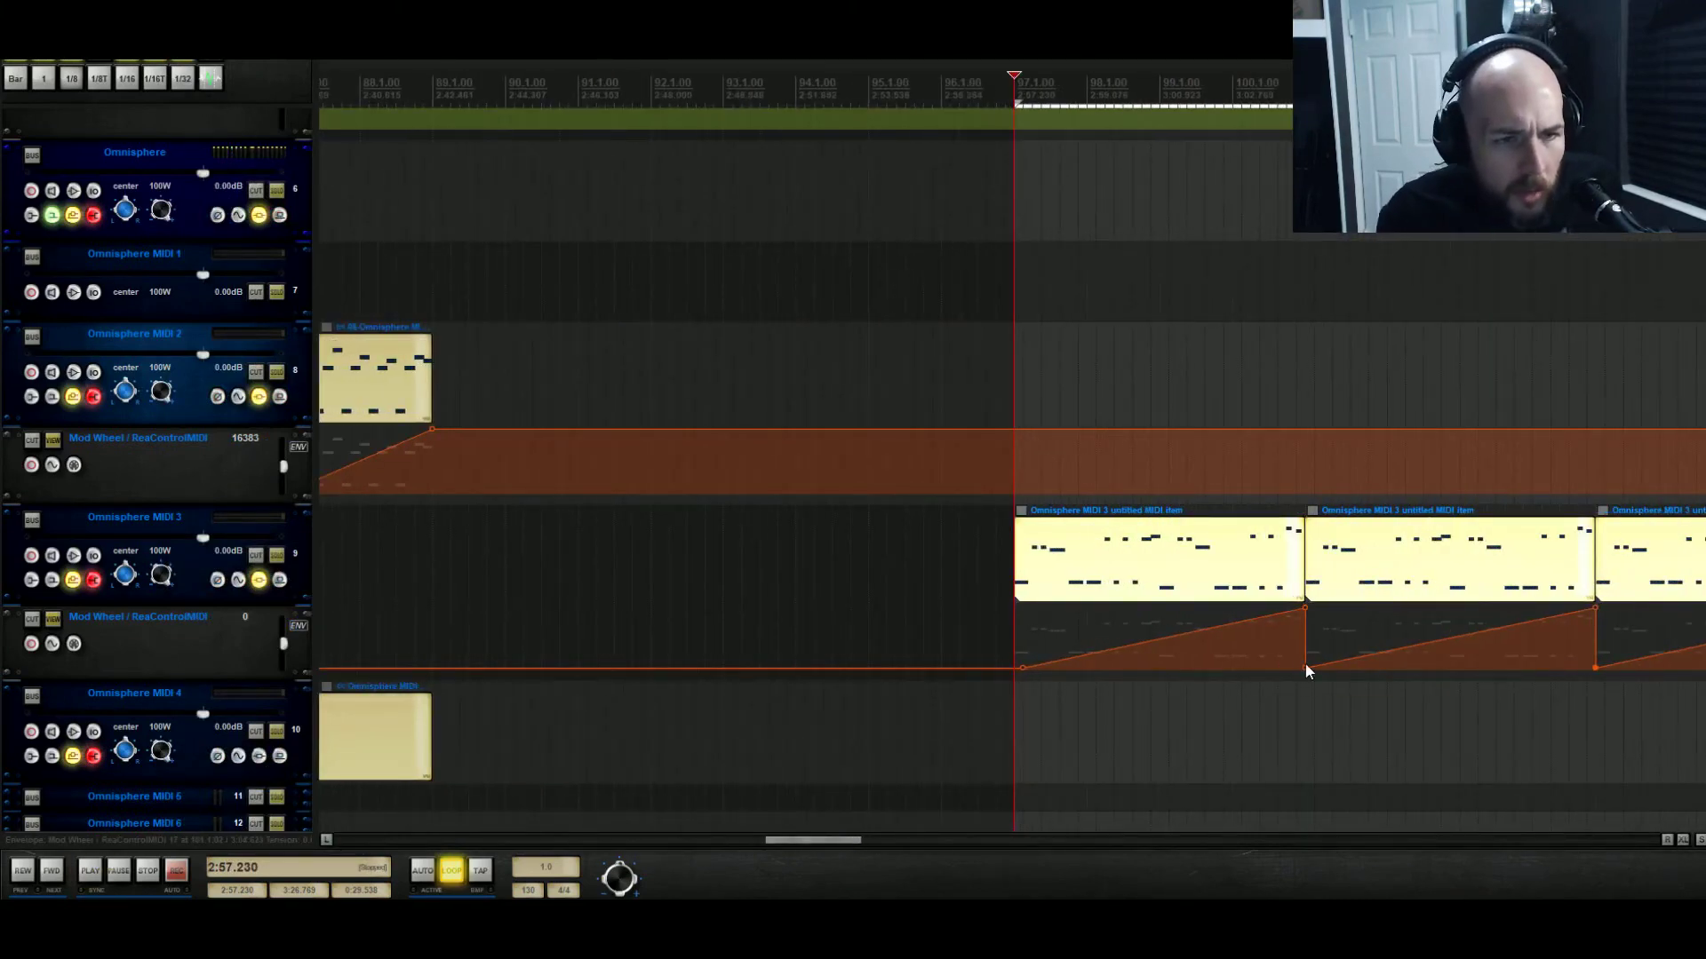
{"action": "left_click_drag", "start_coordinate": [828, 842], "coordinate": [894, 846]}
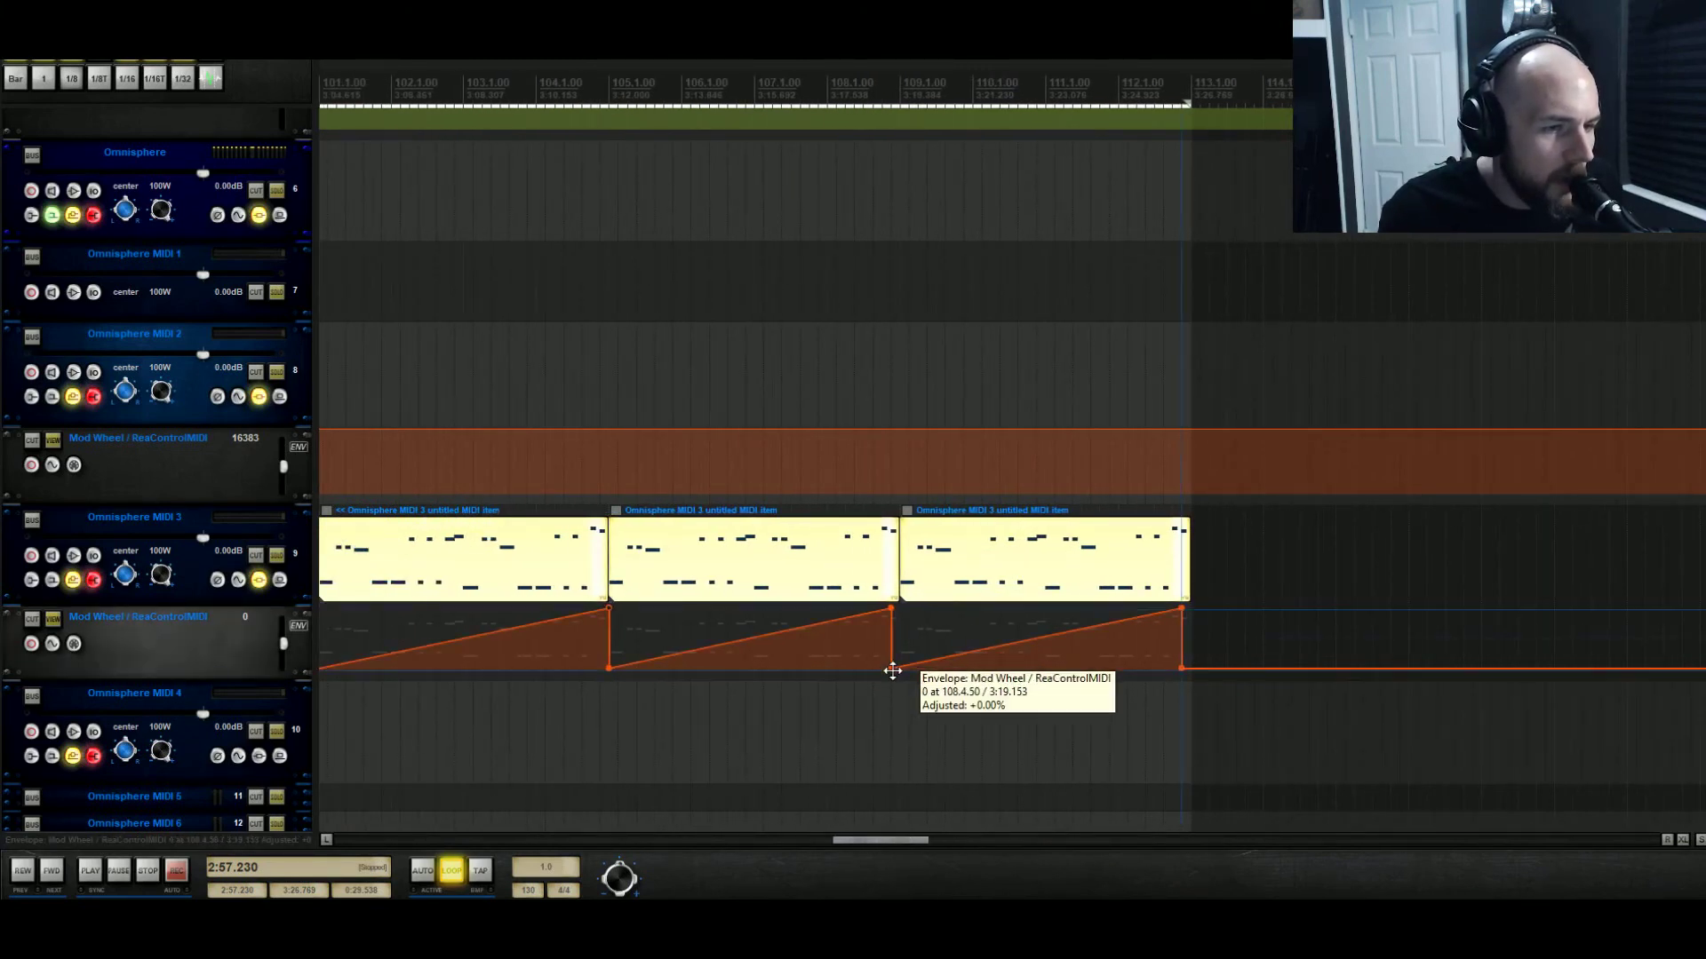
{"action": "left_click_drag", "start_coordinate": [1058, 277], "coordinate": [1076, 272]}
{"action": "left_click_drag", "start_coordinate": [1314, 719], "coordinate": [900, 609]}
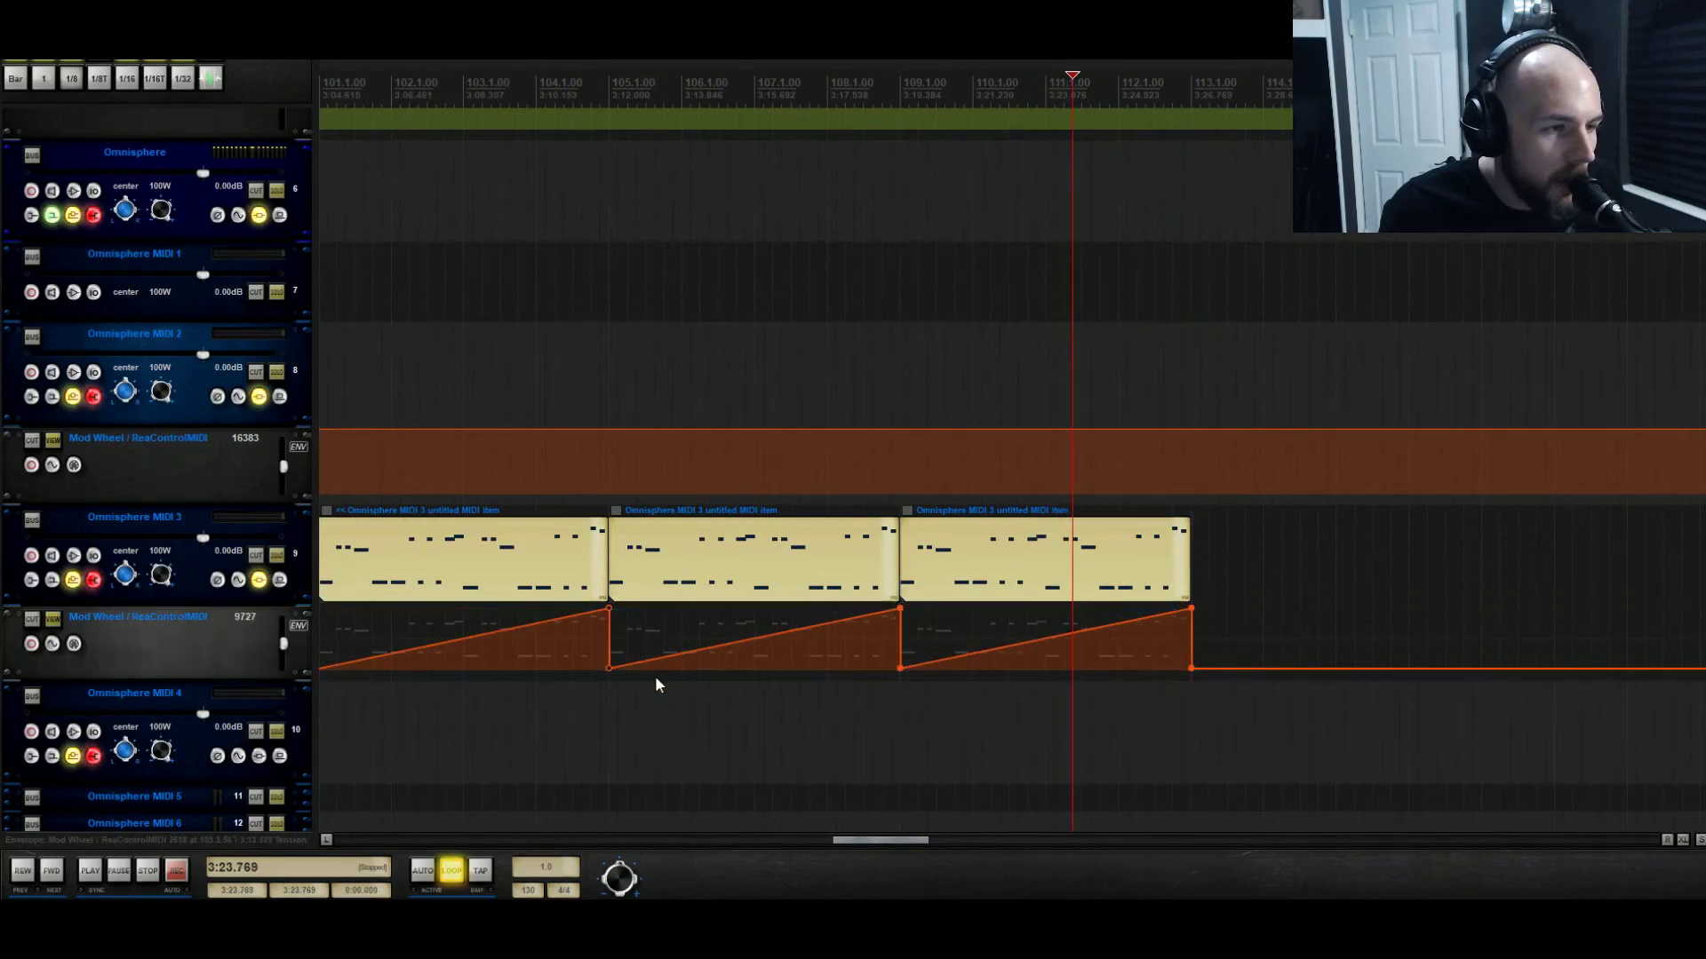
{"action": "left_click_drag", "start_coordinate": [1190, 499], "coordinate": [584, 492]}
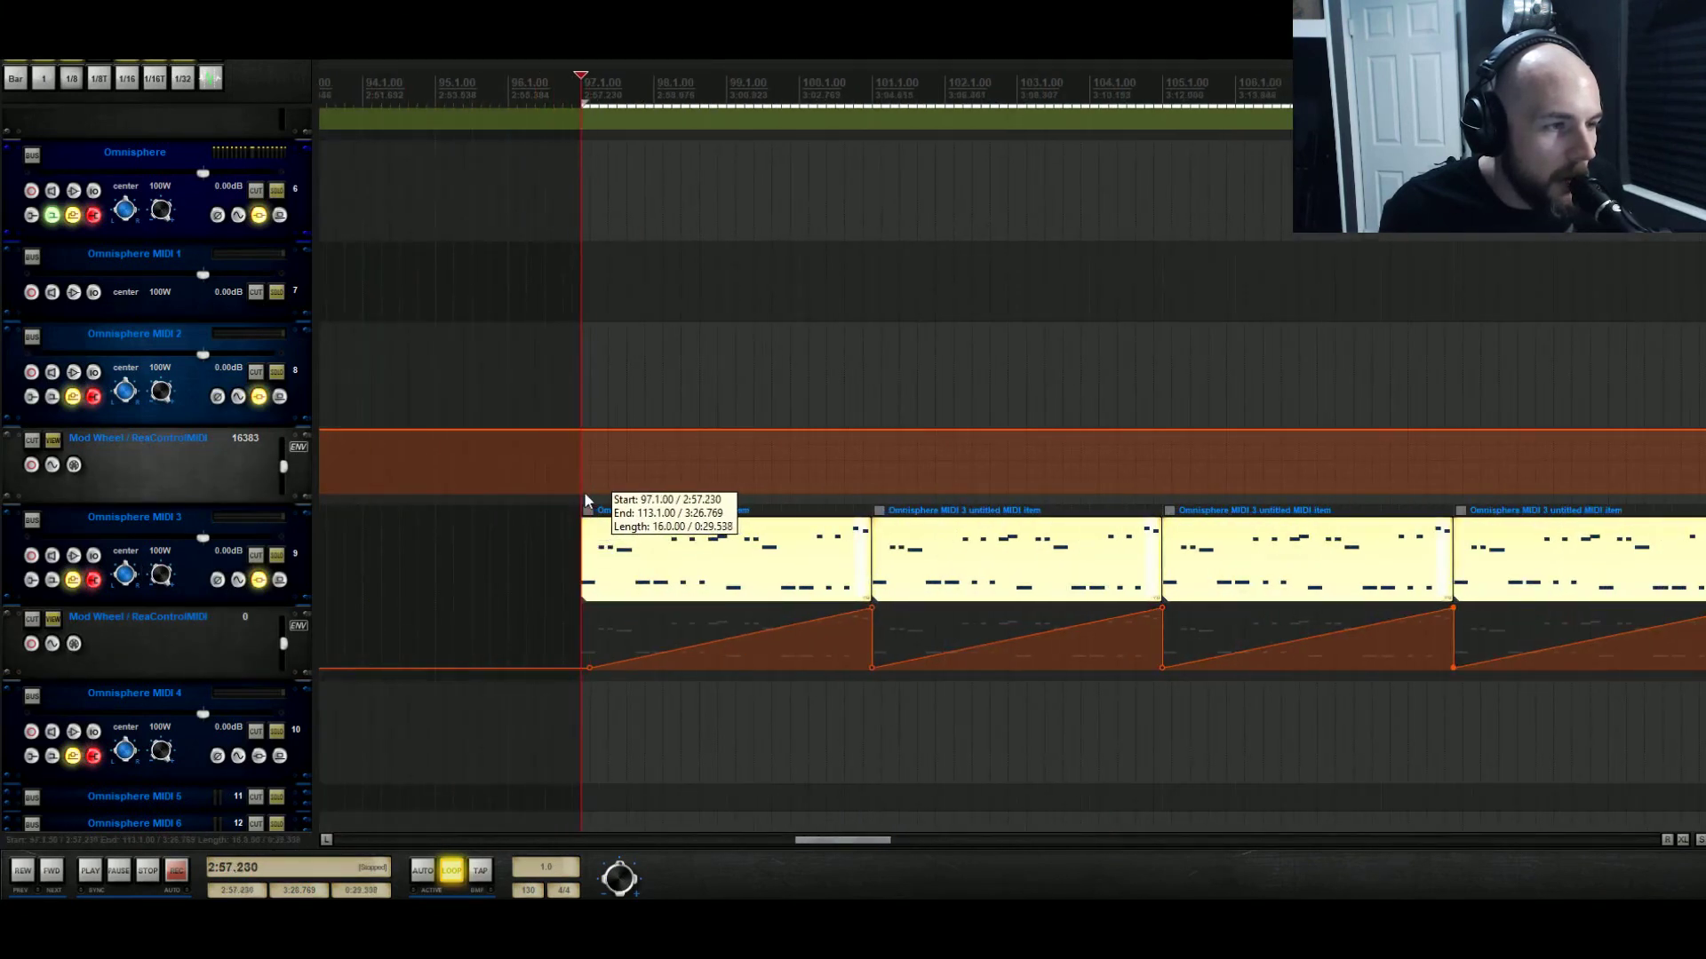
{"action": "key", "text": "space"}
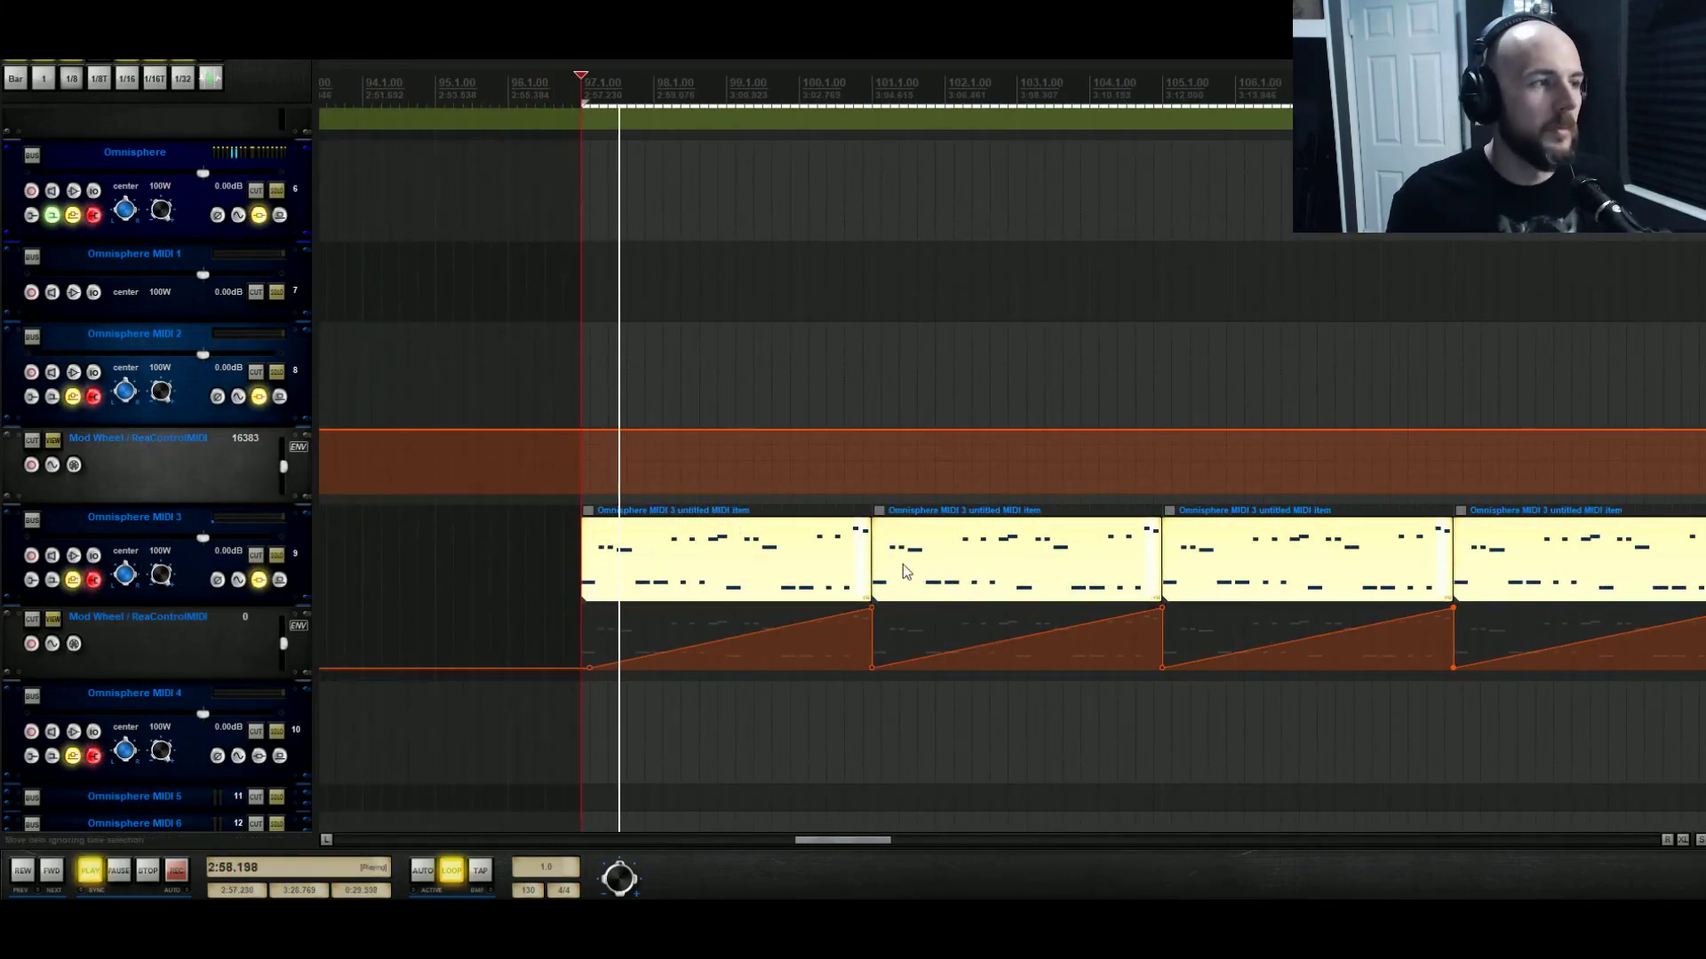
Reopen Omnisphere, glance at Layer A's mod matrix, and lower Toxic's mix slightly.
{"action": "left_click", "coordinate": [240, 220]}
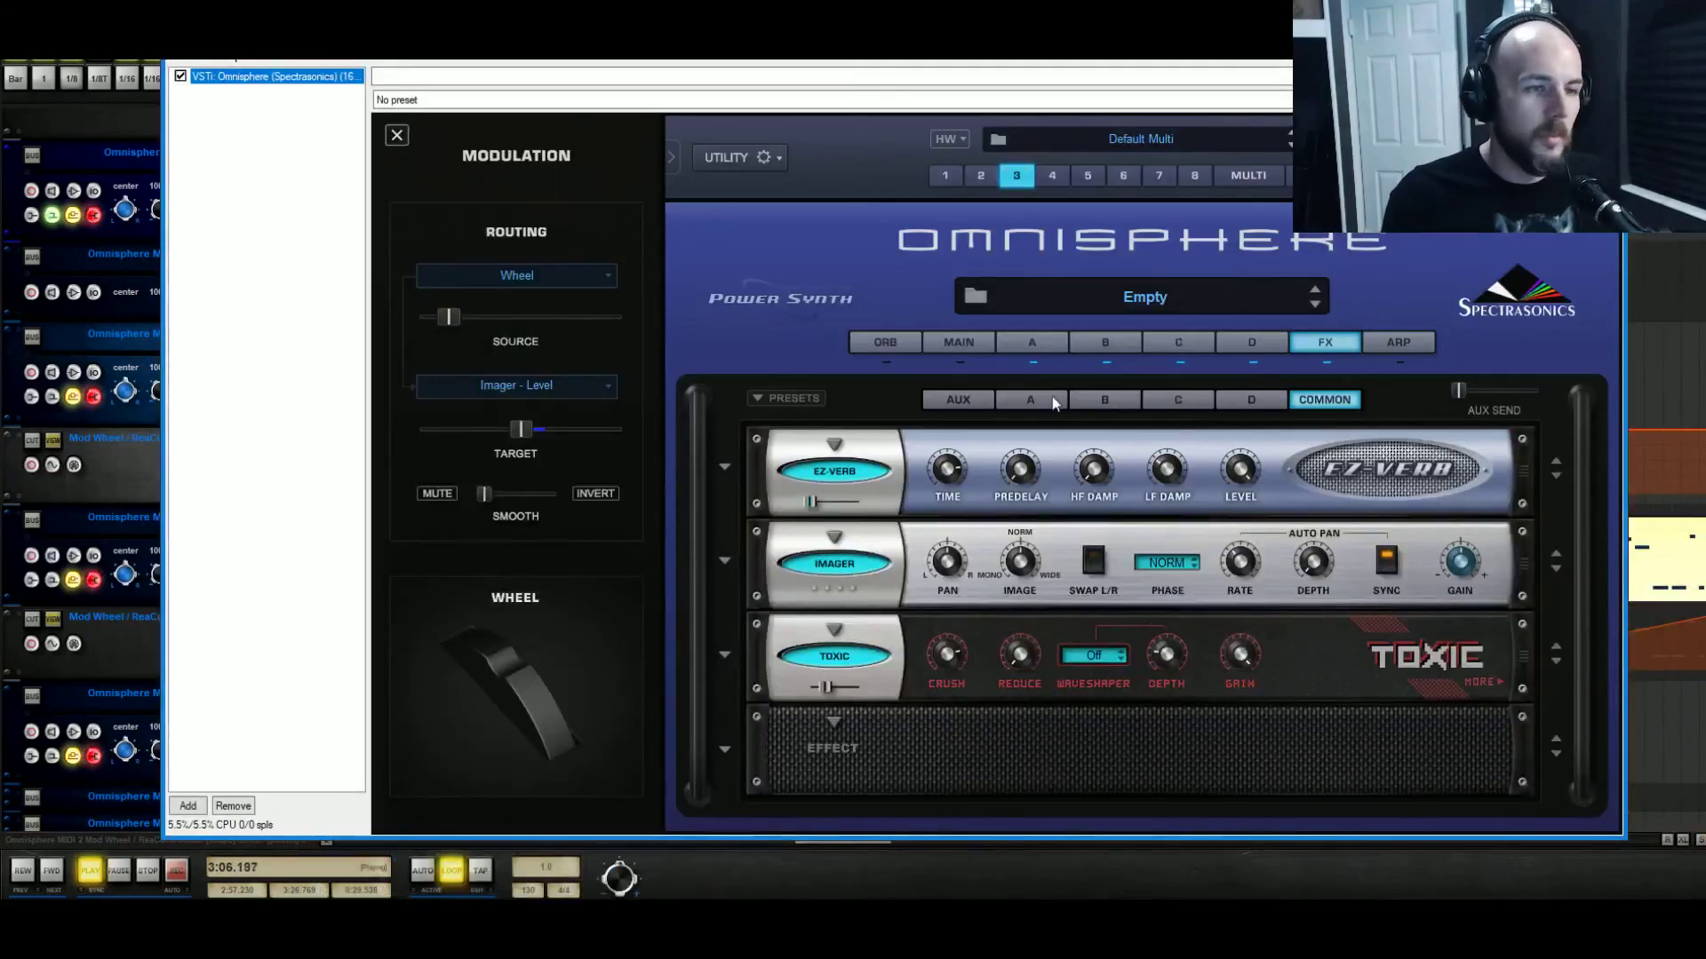
{"action": "left_click", "coordinate": [1025, 347]}
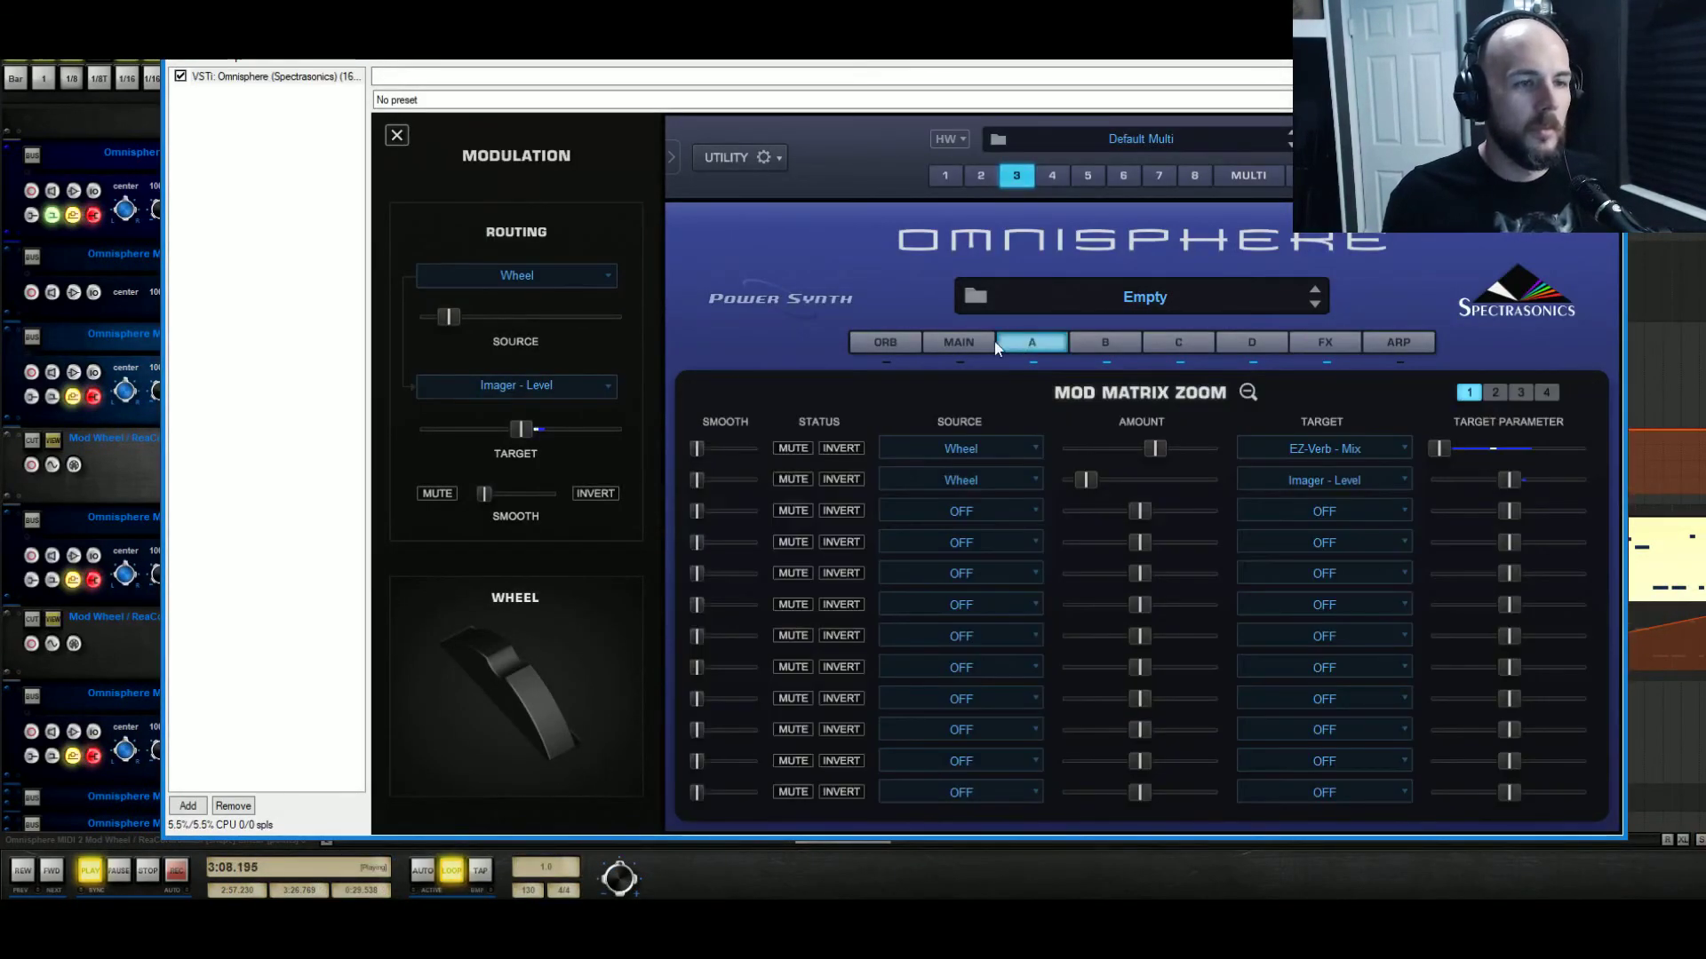
{"action": "left_click", "coordinate": [1332, 340]}
{"action": "left_click_drag", "start_coordinate": [825, 682], "coordinate": [818, 685]}
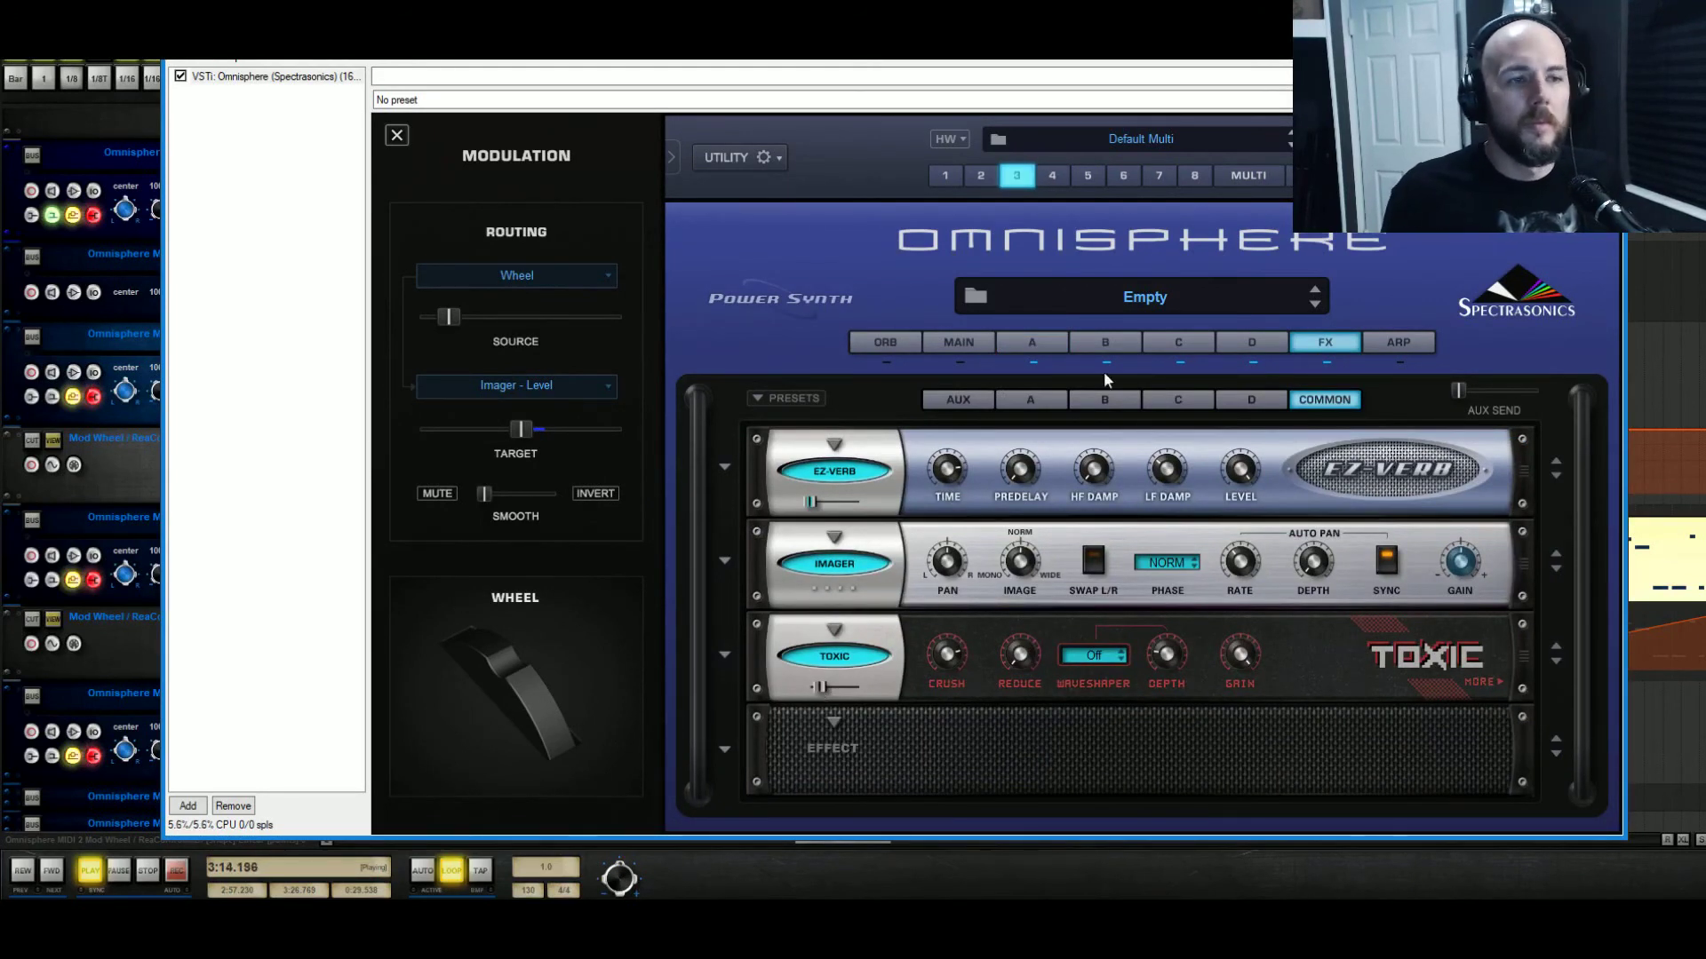
Recheck Layer A's Wheel to Imager - Level amount (about 0.103) and return to the FX rack.
{"action": "left_click", "coordinate": [963, 347]}
{"action": "left_click", "coordinate": [1026, 346]}
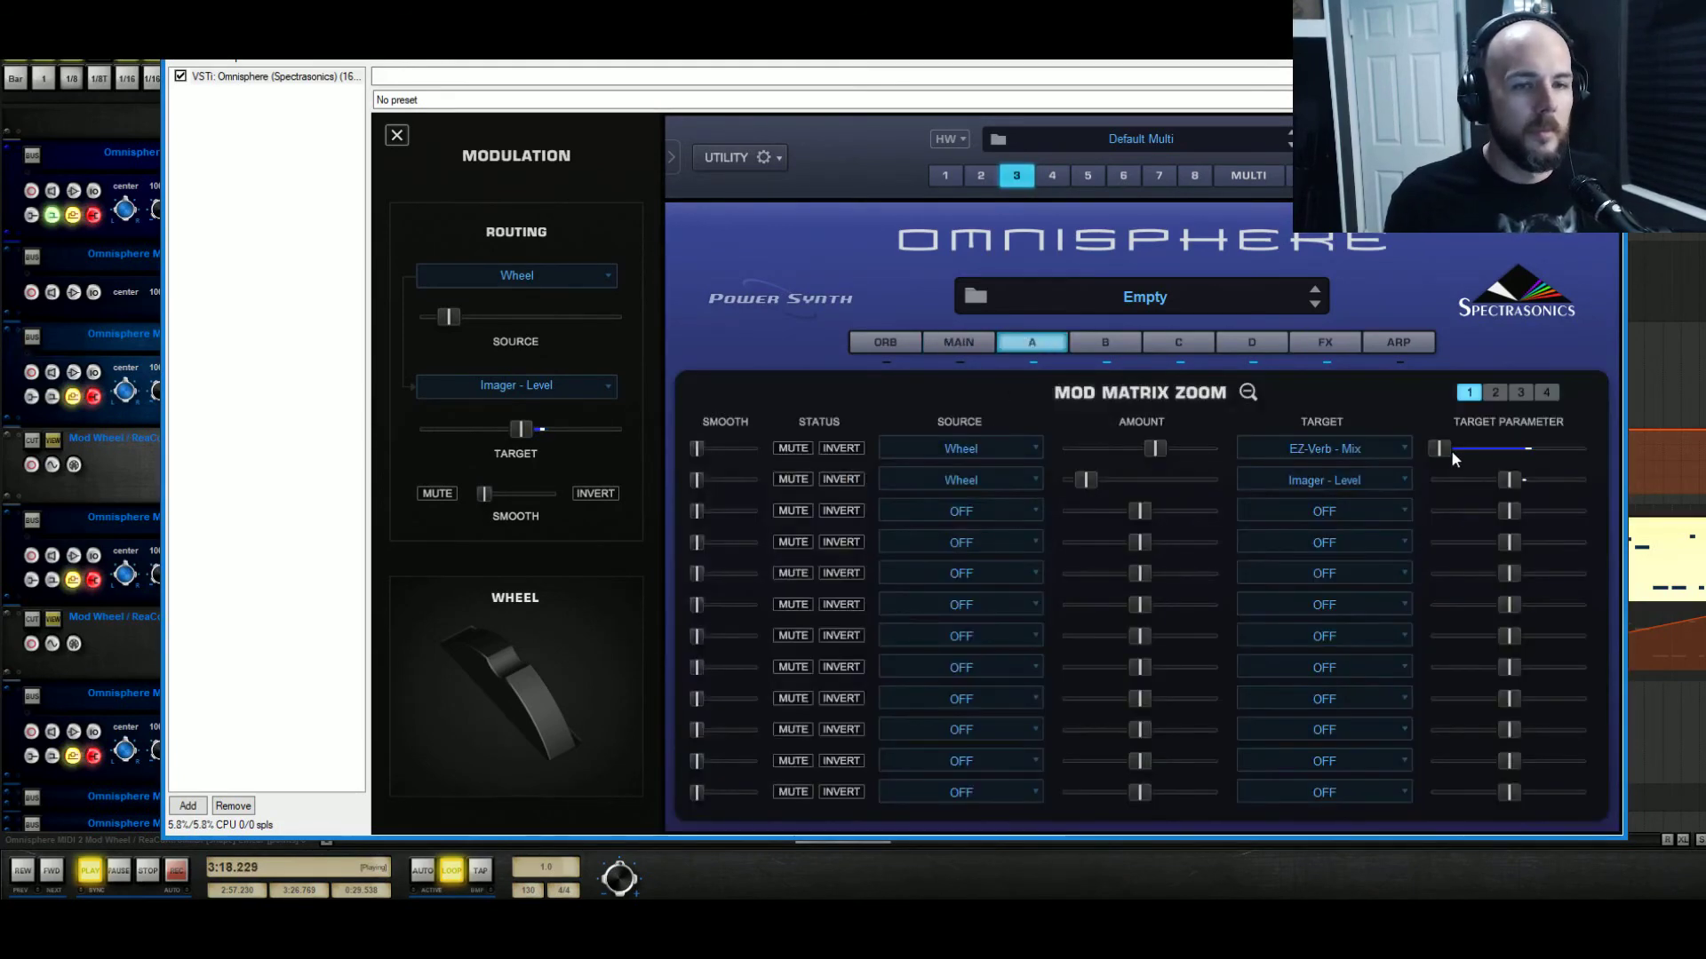
{"action": "mouse_move", "coordinate": [1157, 454]}
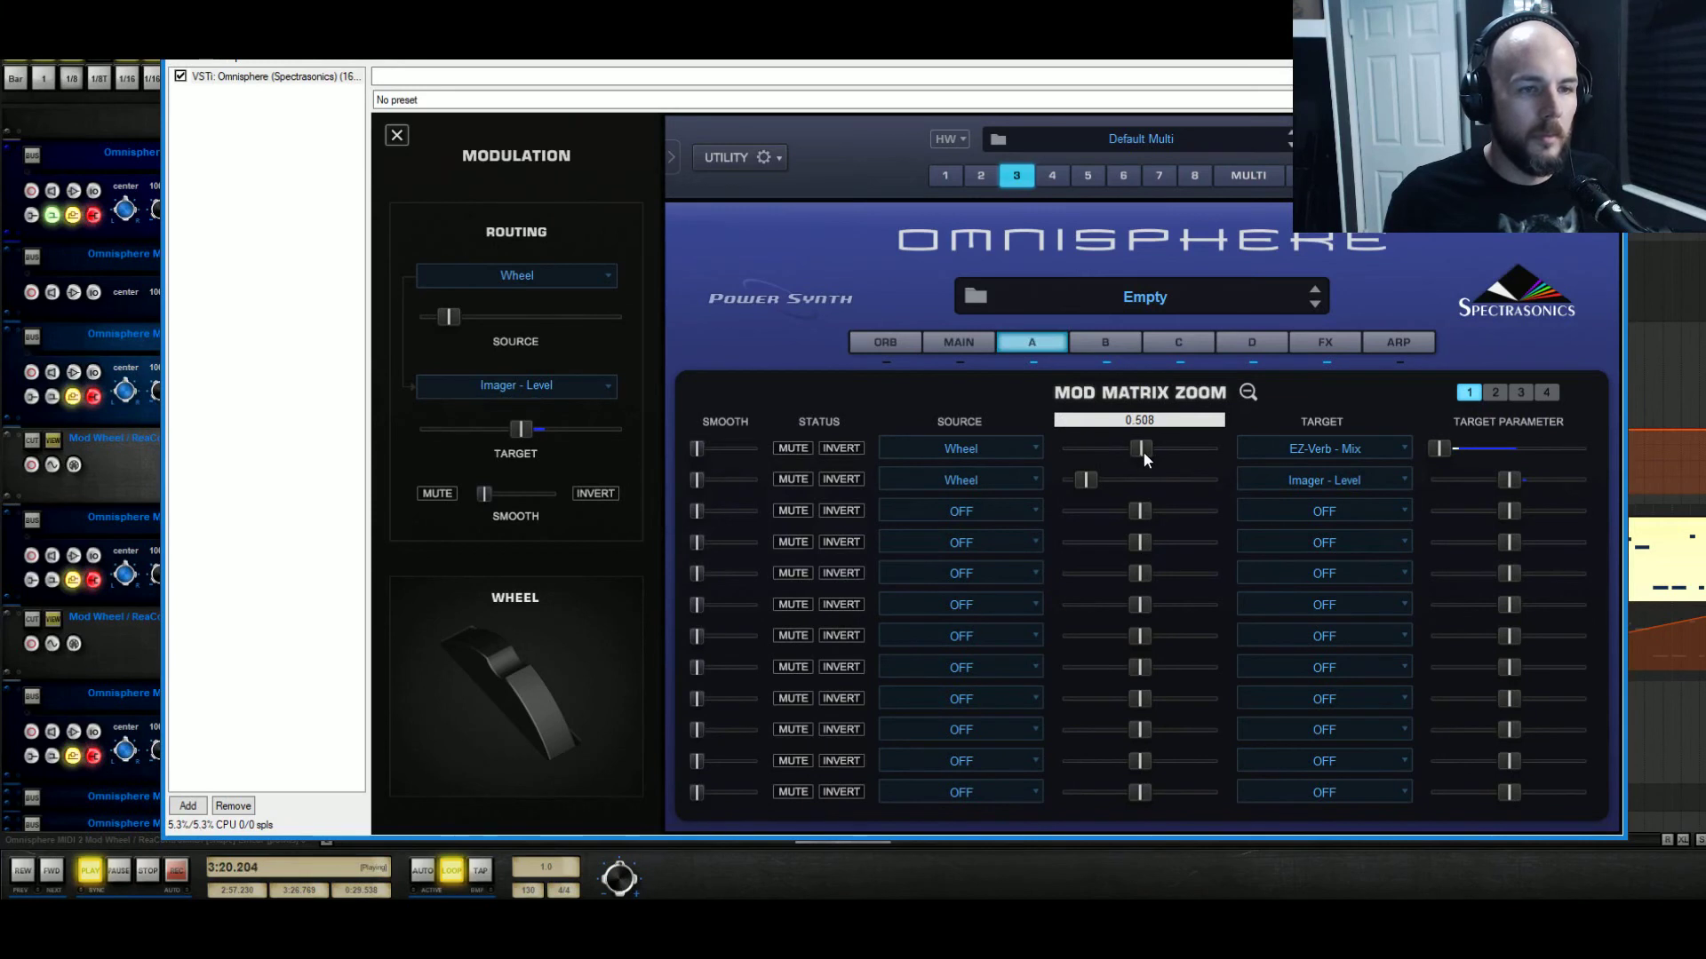
{"action": "left_click", "coordinate": [1314, 342]}
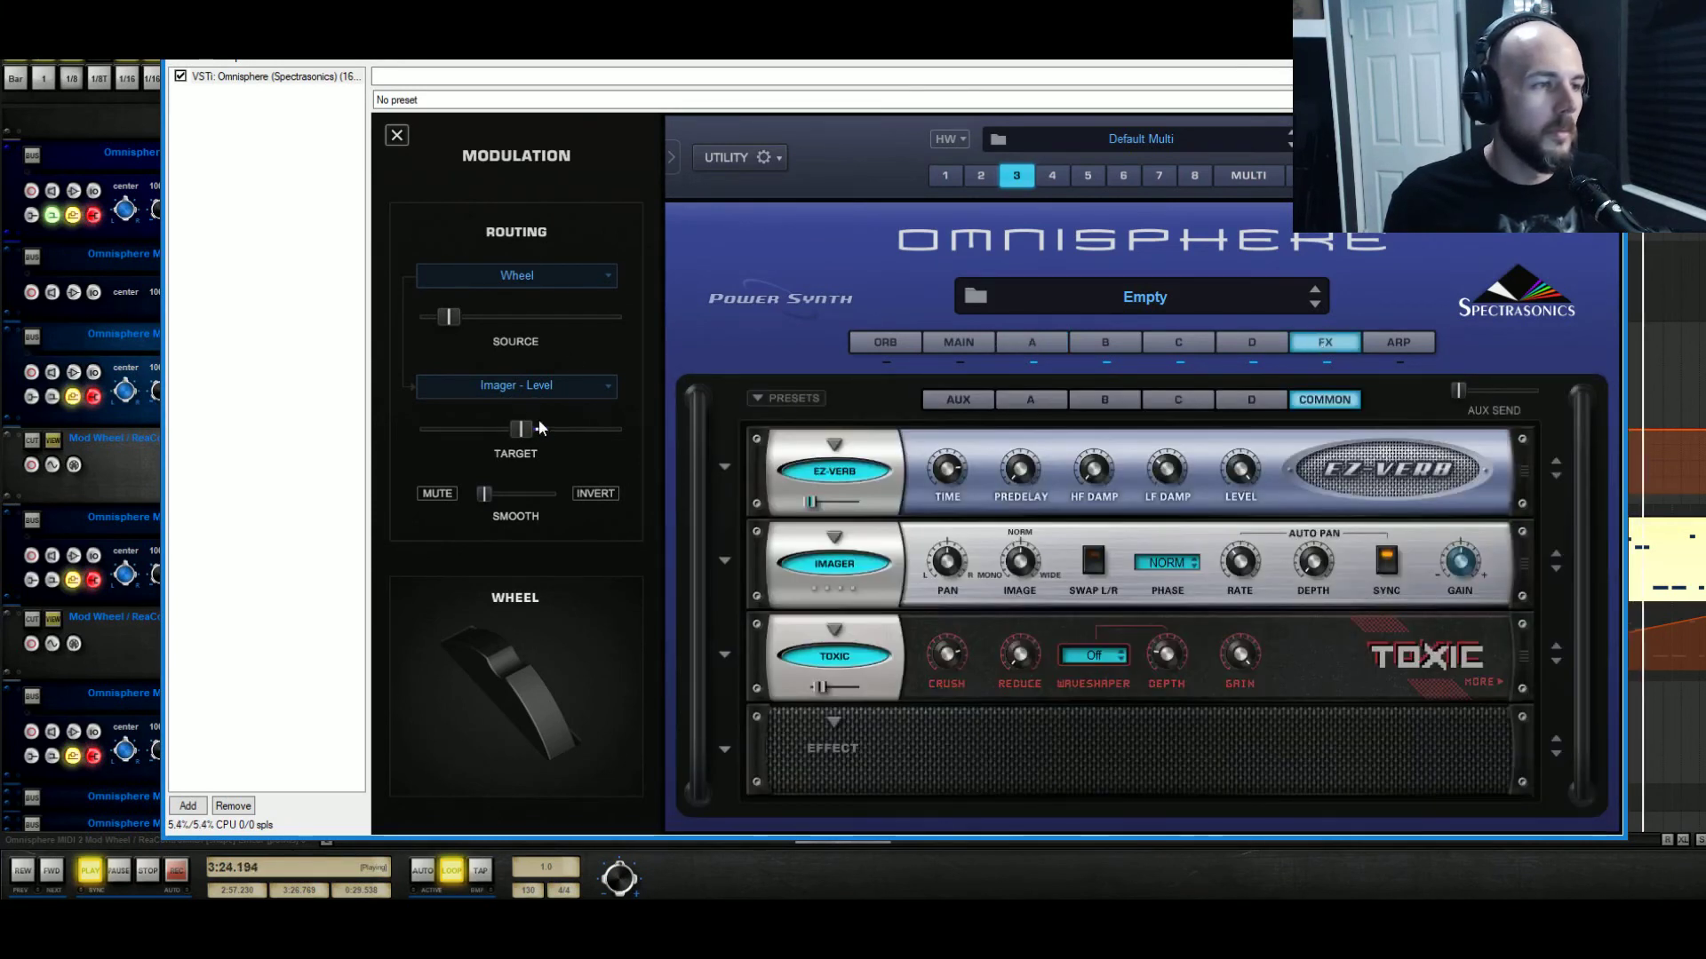
{"action": "mouse_move", "coordinate": [441, 317]}
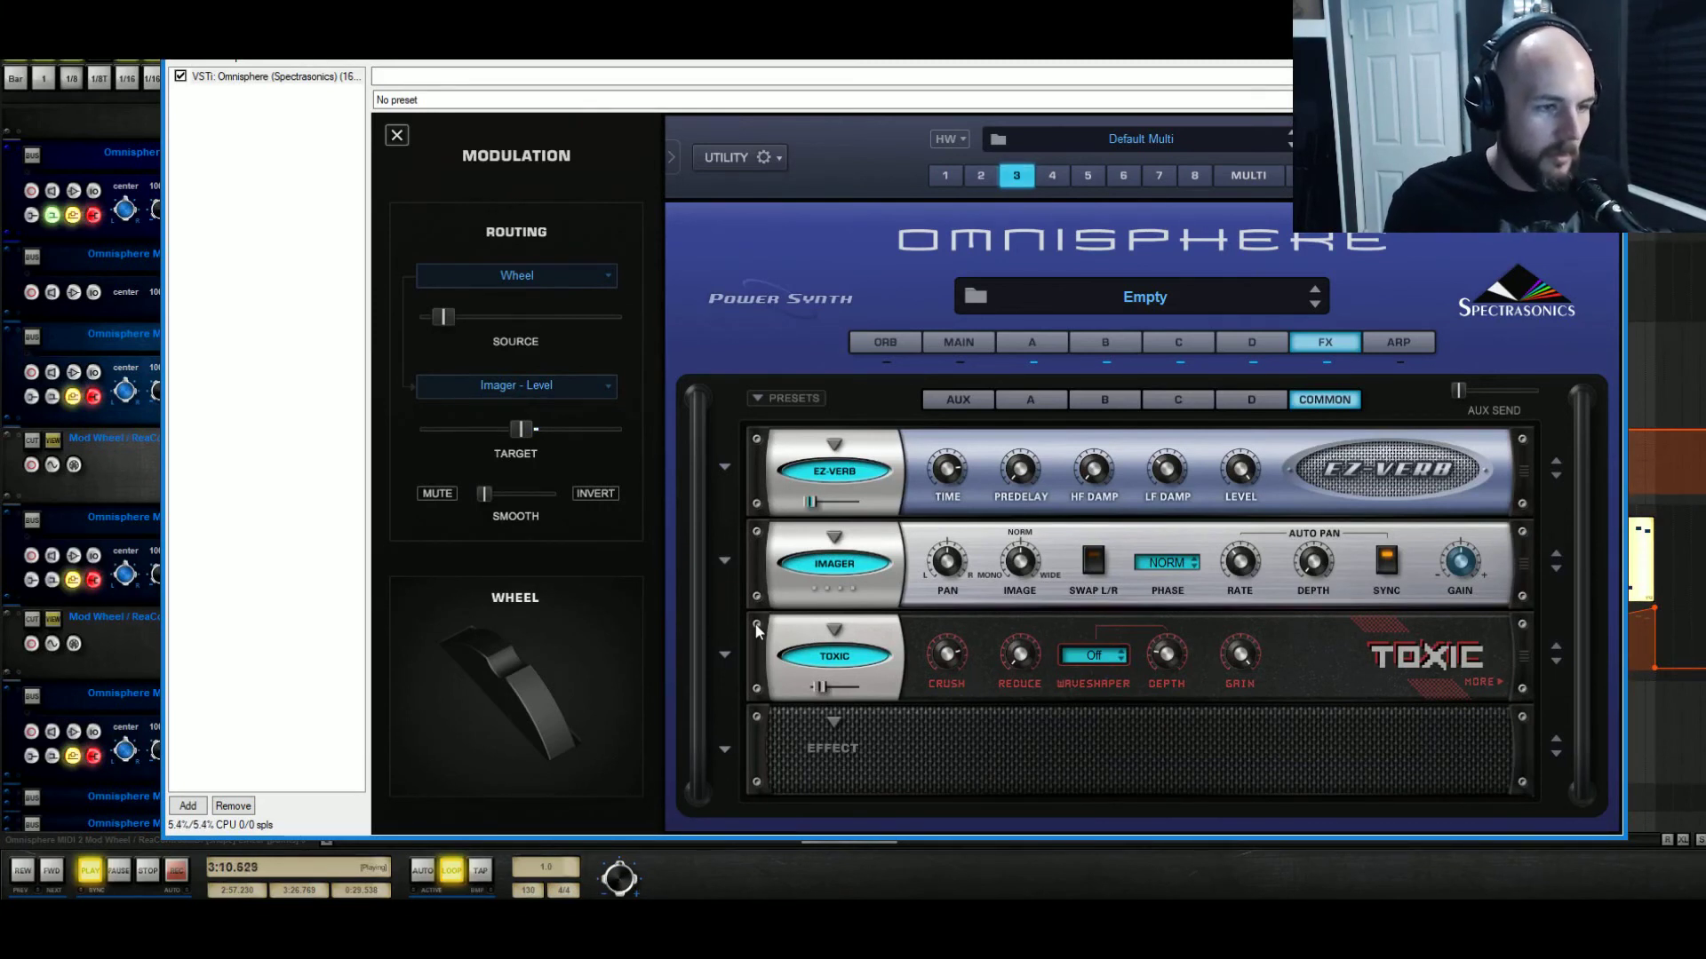
Move Toxic to slot 4 and Imager to slot 3, then load Flame Distortion in slot 2 with the Tube driver.
{"action": "left_click_drag", "start_coordinate": [756, 628], "coordinate": [764, 725]}
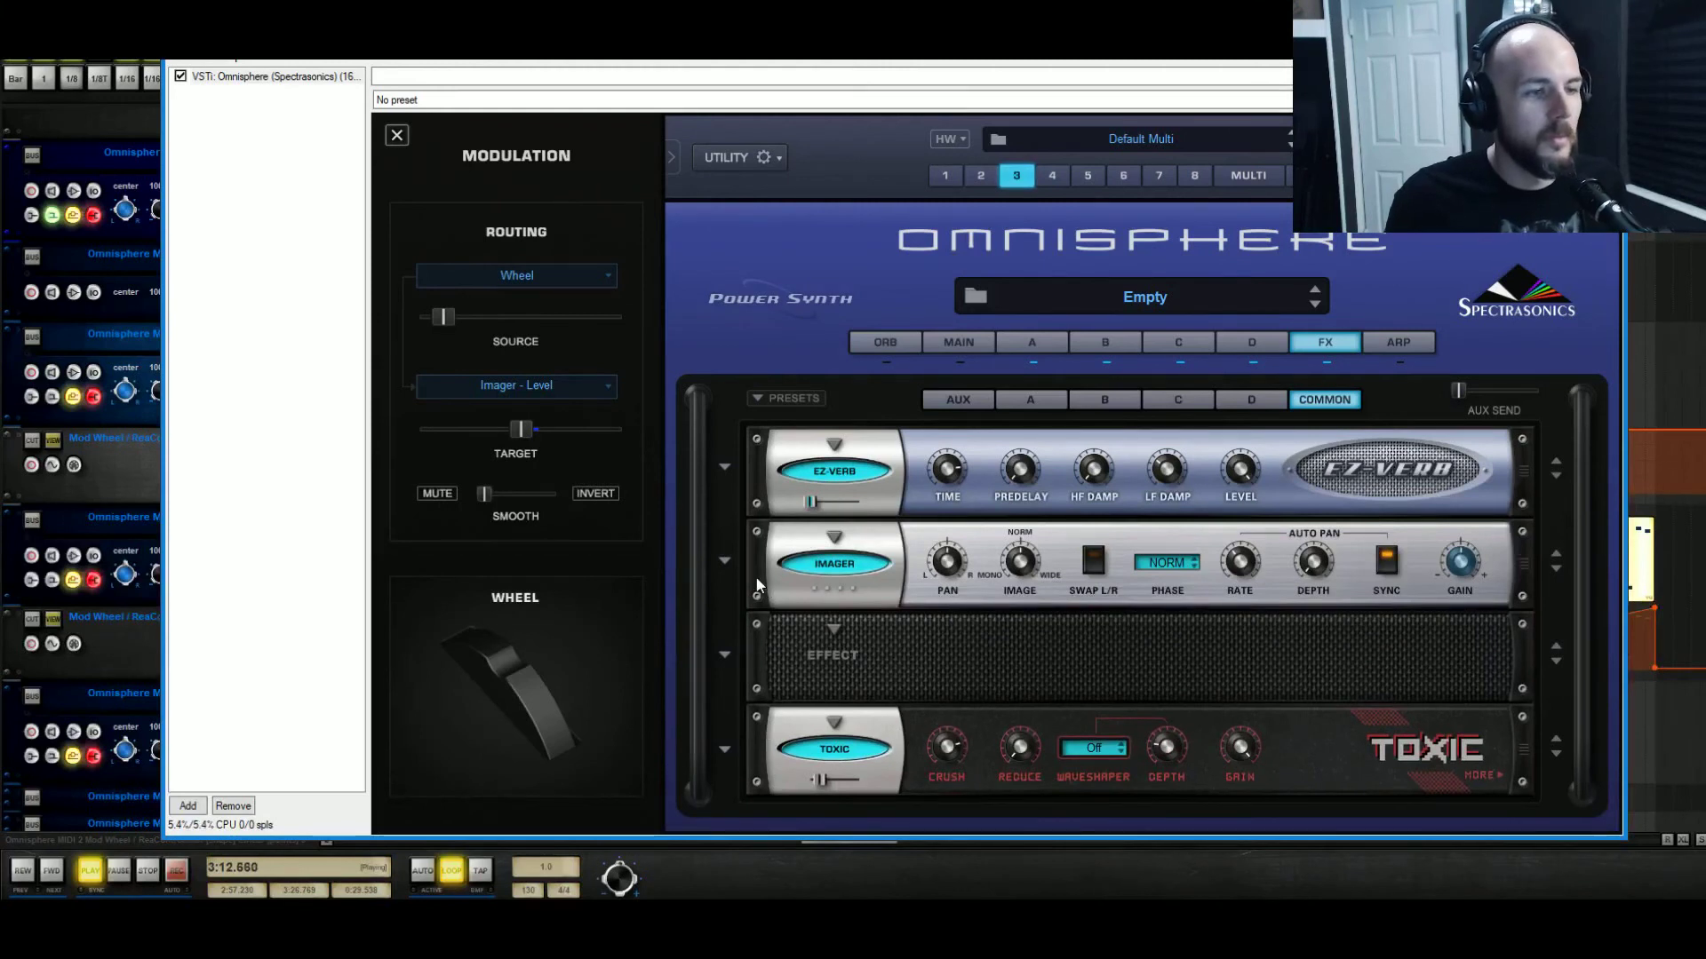
{"action": "left_click_drag", "start_coordinate": [755, 577], "coordinate": [760, 660]}
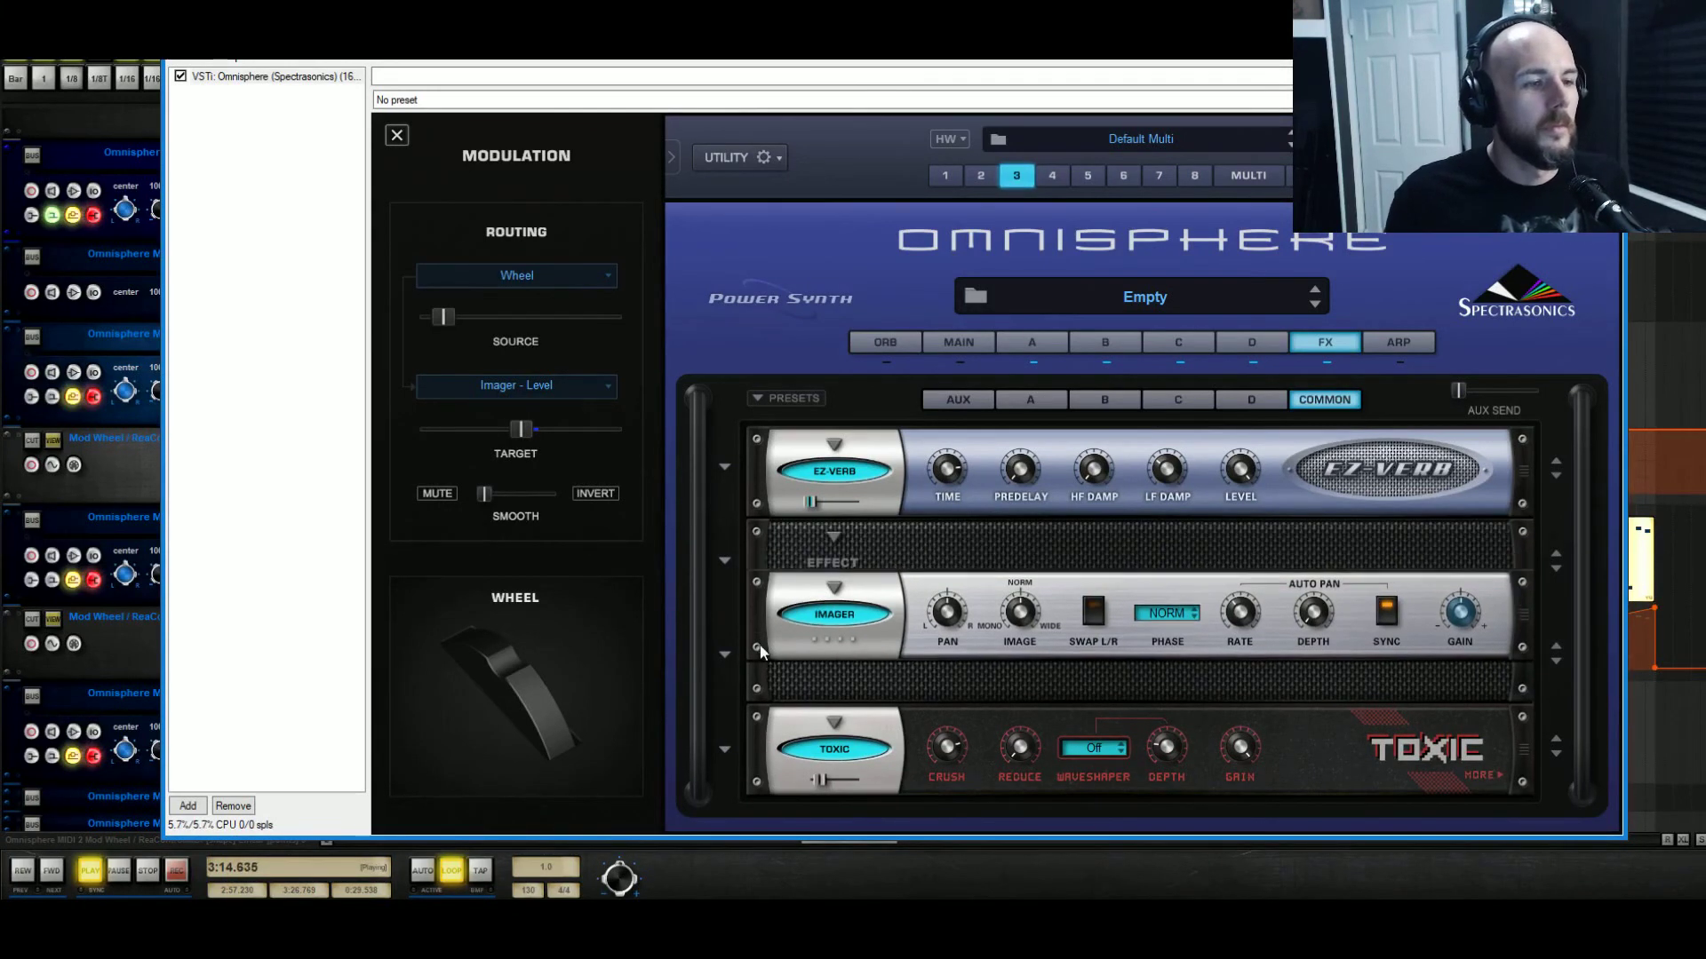
{"action": "left_click", "coordinate": [835, 536]}
{"action": "mouse_move", "coordinate": [921, 571]}
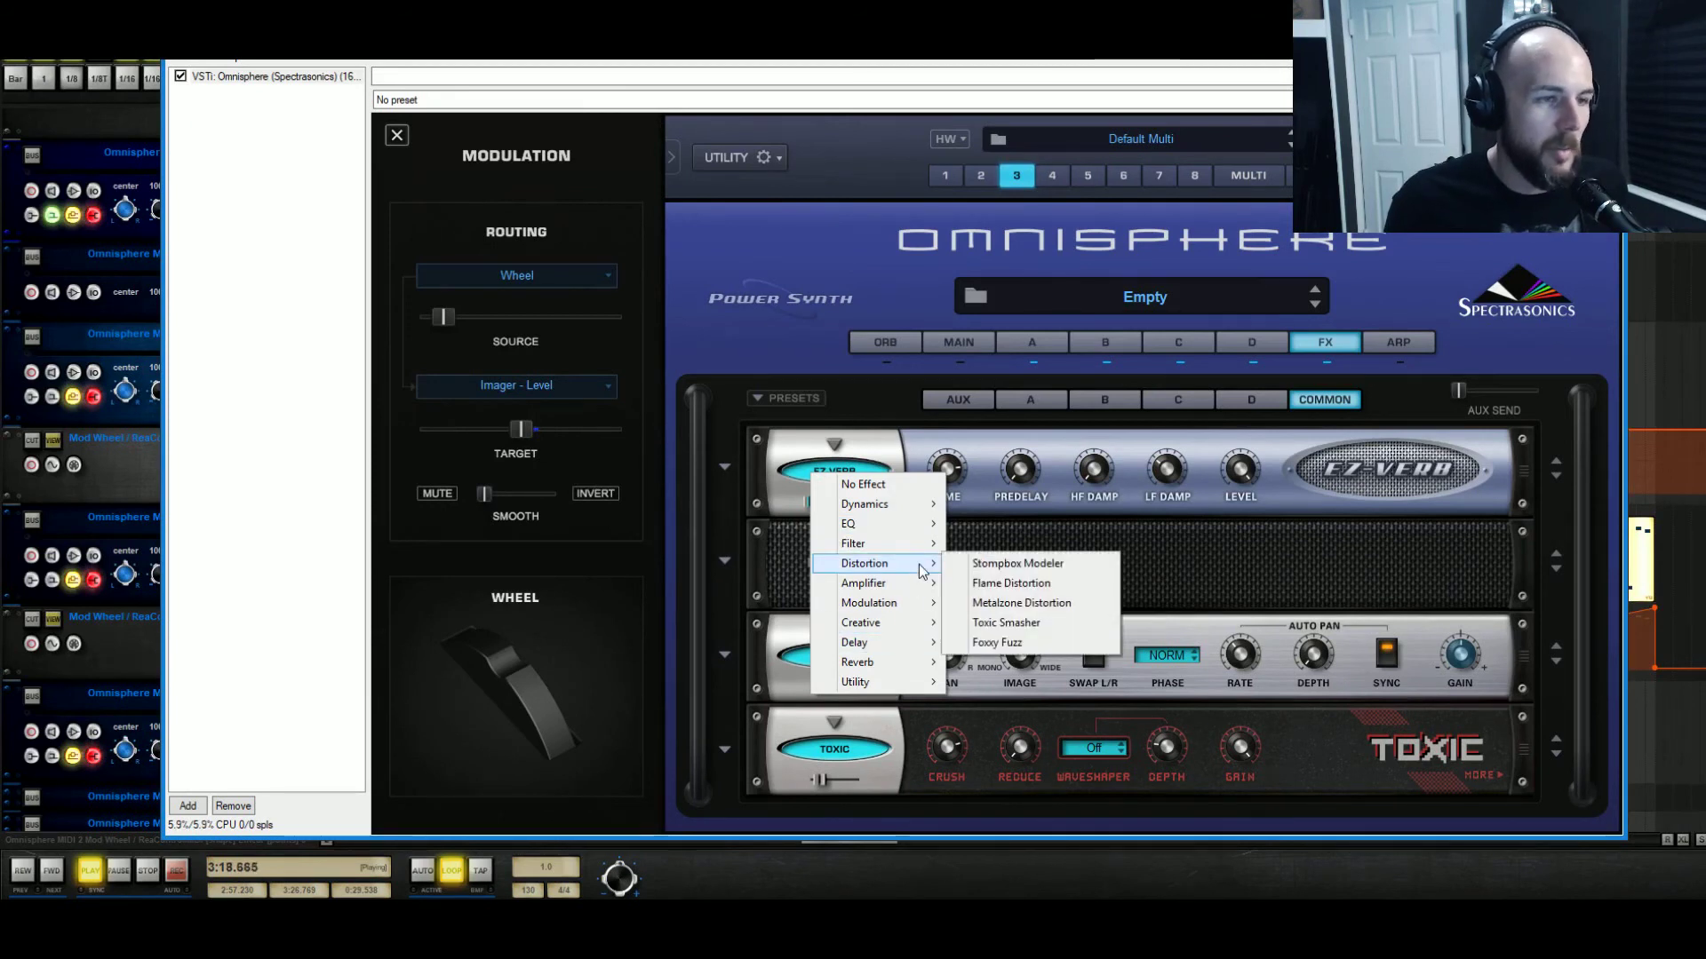
{"action": "left_click", "coordinate": [1022, 583]}
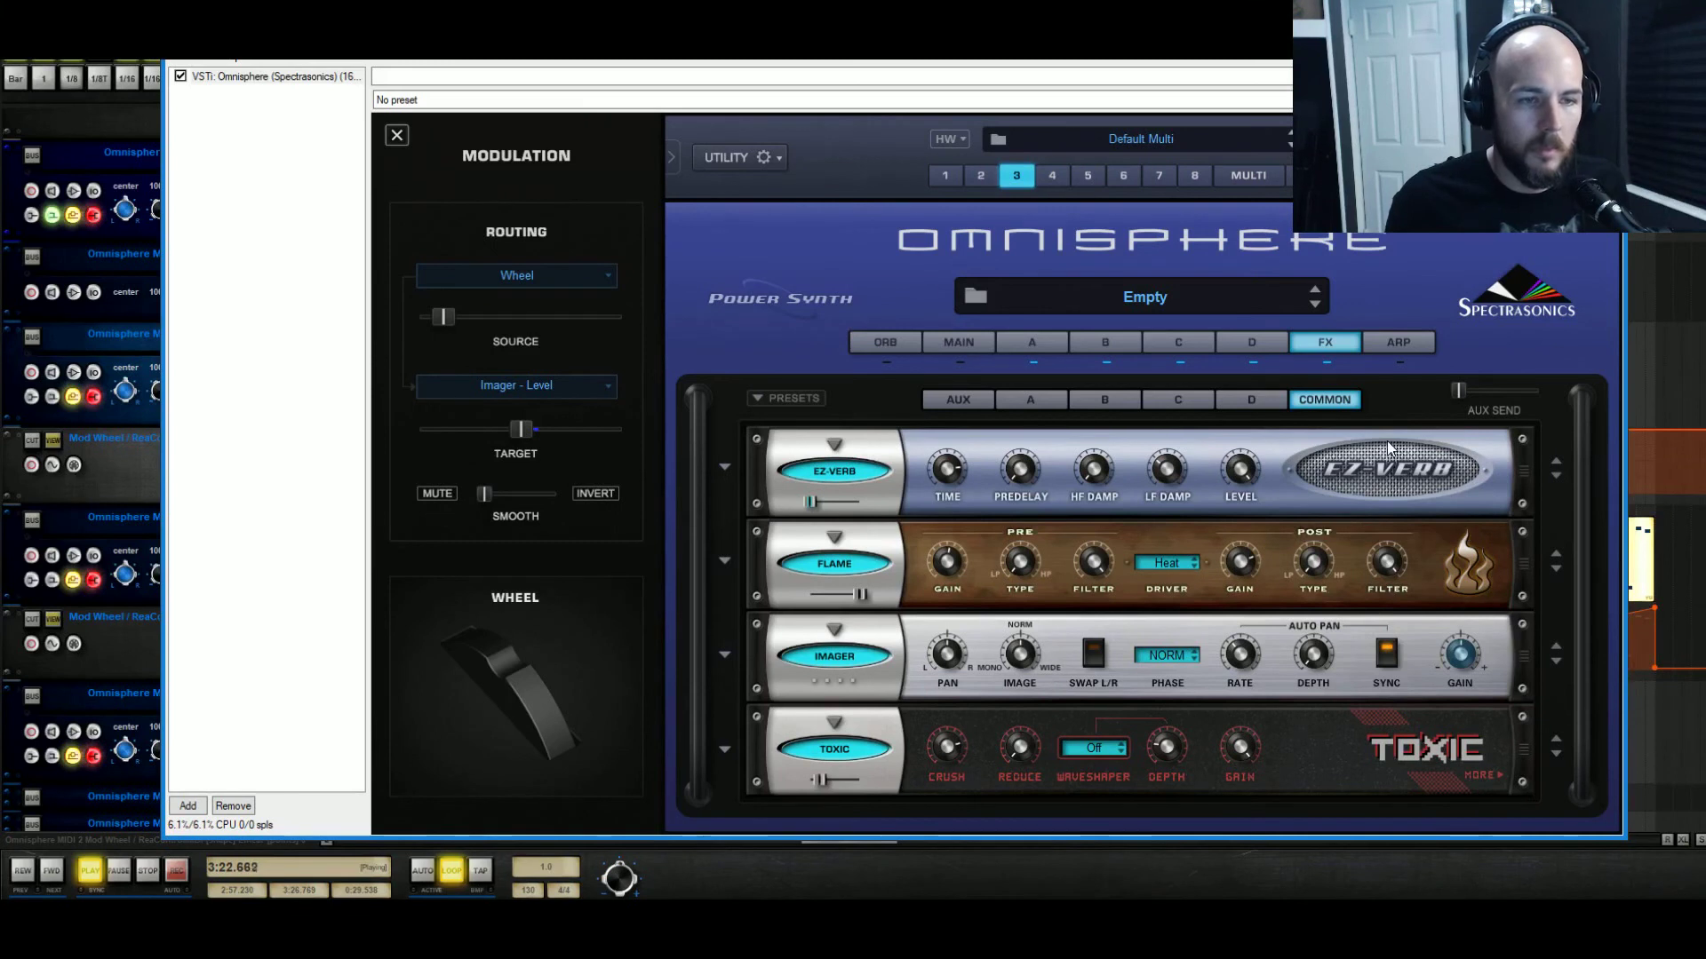
{"action": "left_click", "coordinate": [1152, 566]}
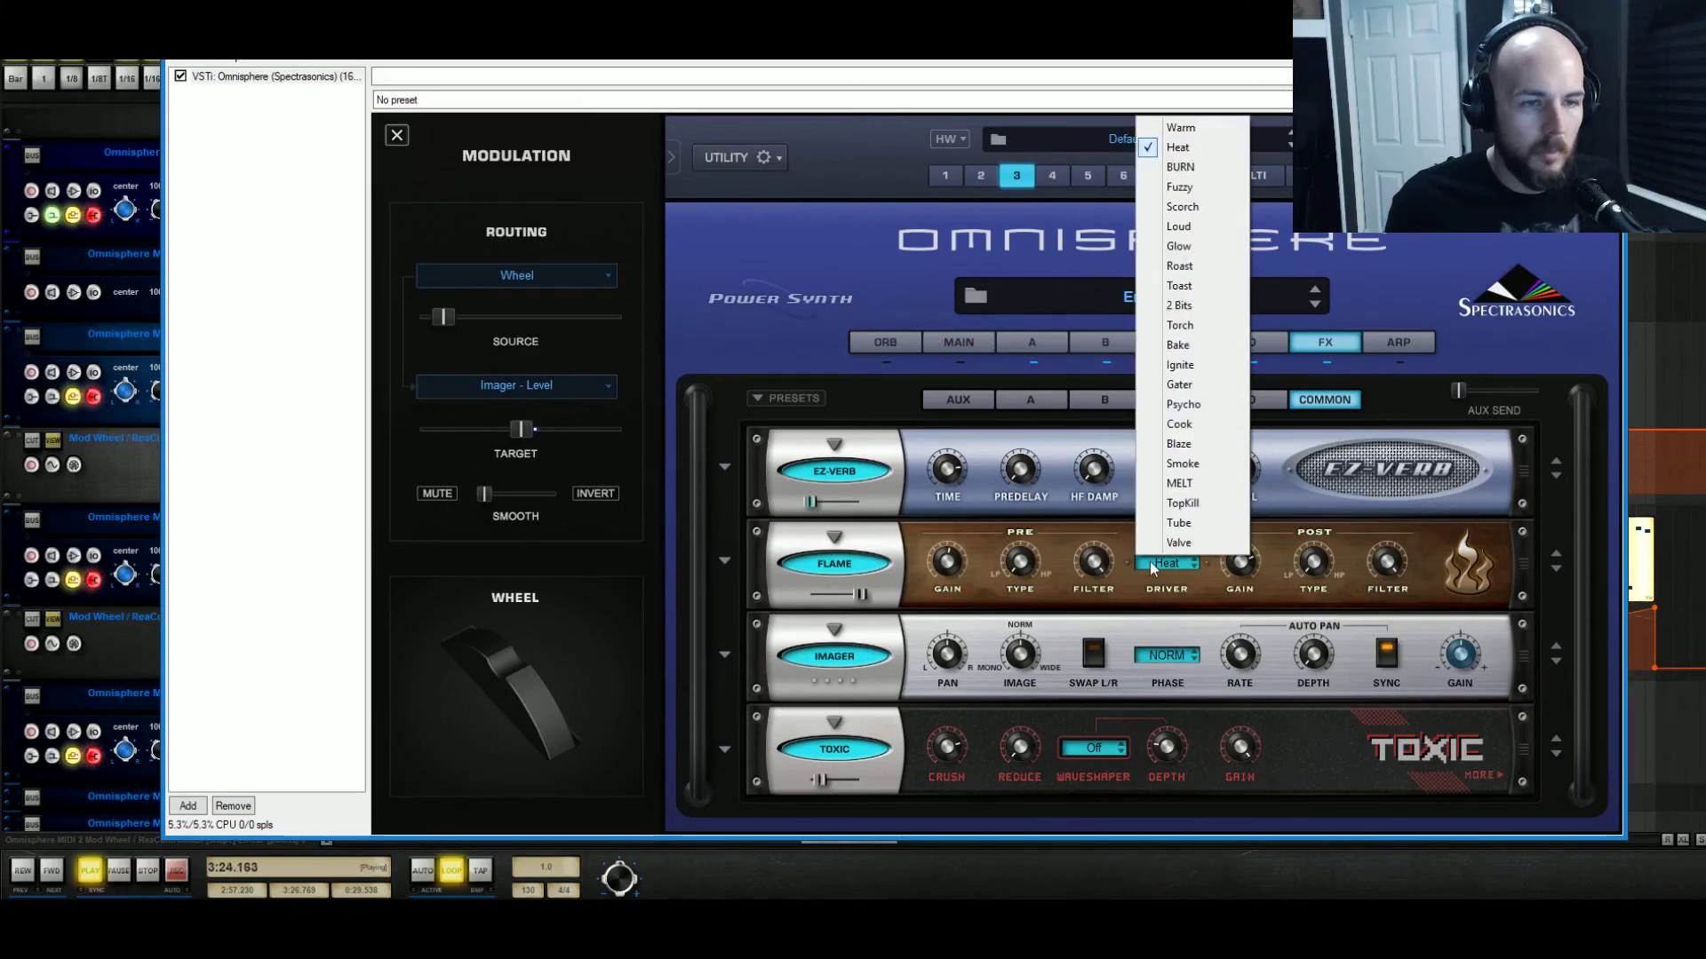
{"action": "left_click", "coordinate": [1191, 526]}
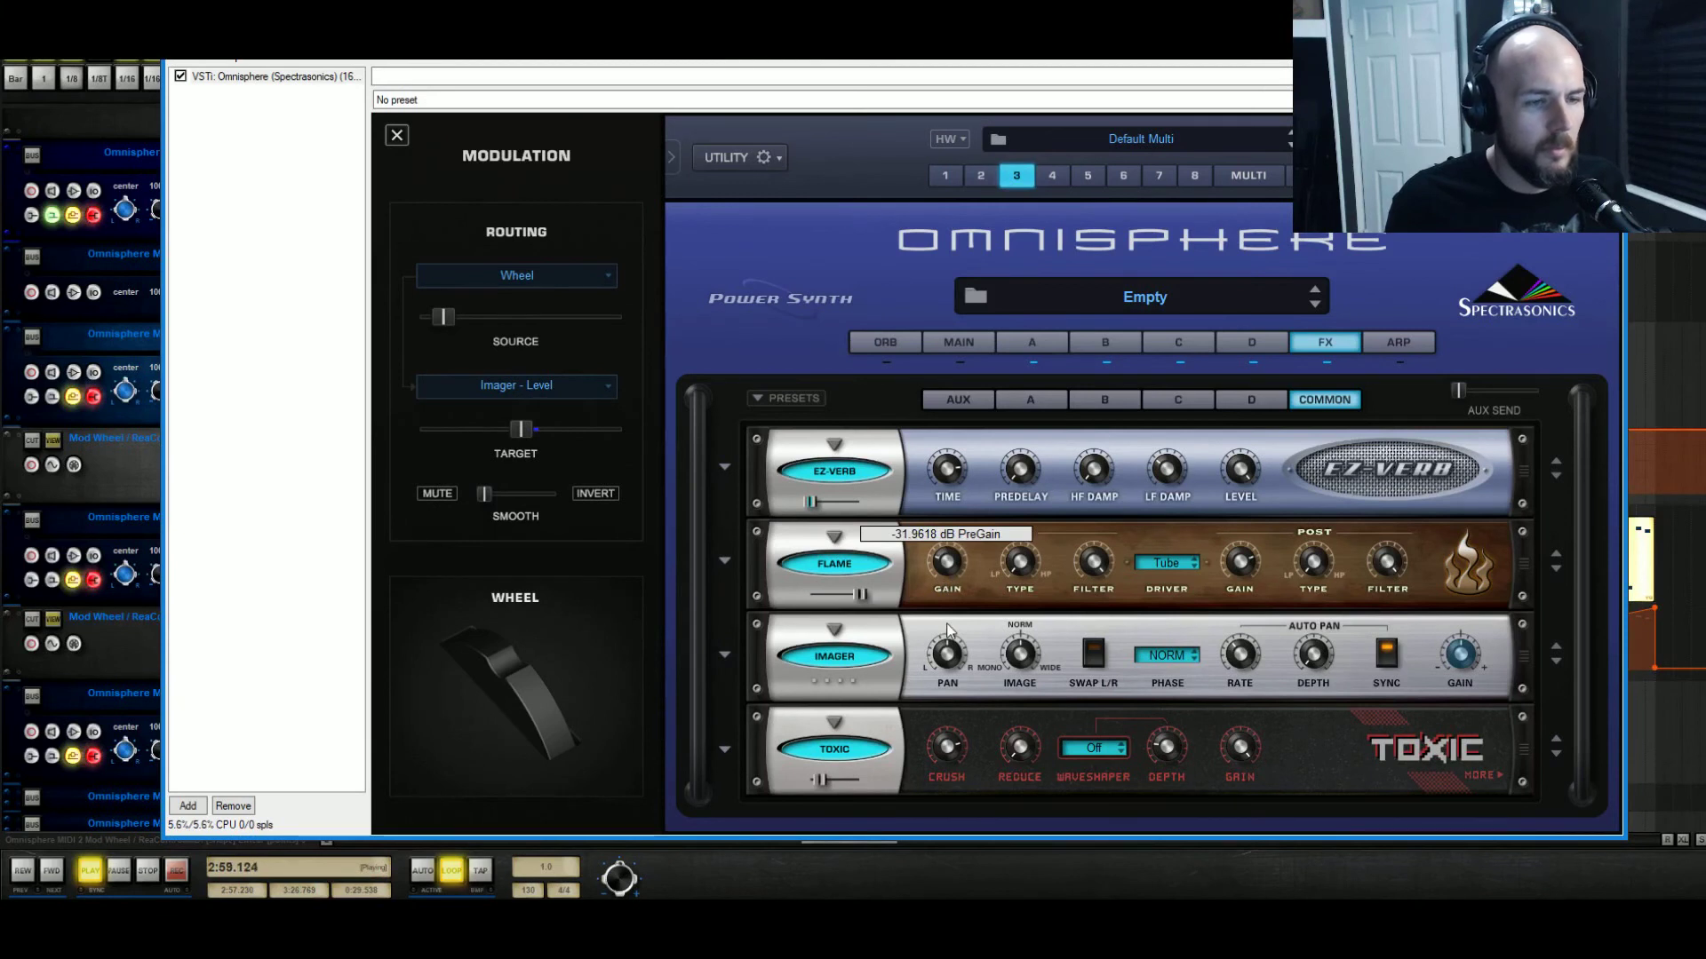
Try Flame's pre gain around -8.7 dB, toggle its bypass, and fine-tune its post gain.
{"action": "mouse_move", "coordinate": [948, 611]}
{"action": "left_mouse_down"}
{"action": "mouse_move", "coordinate": [973, 587]}
{"action": "mouse_move", "coordinate": [968, 611]}
{"action": "left_mouse_up"}
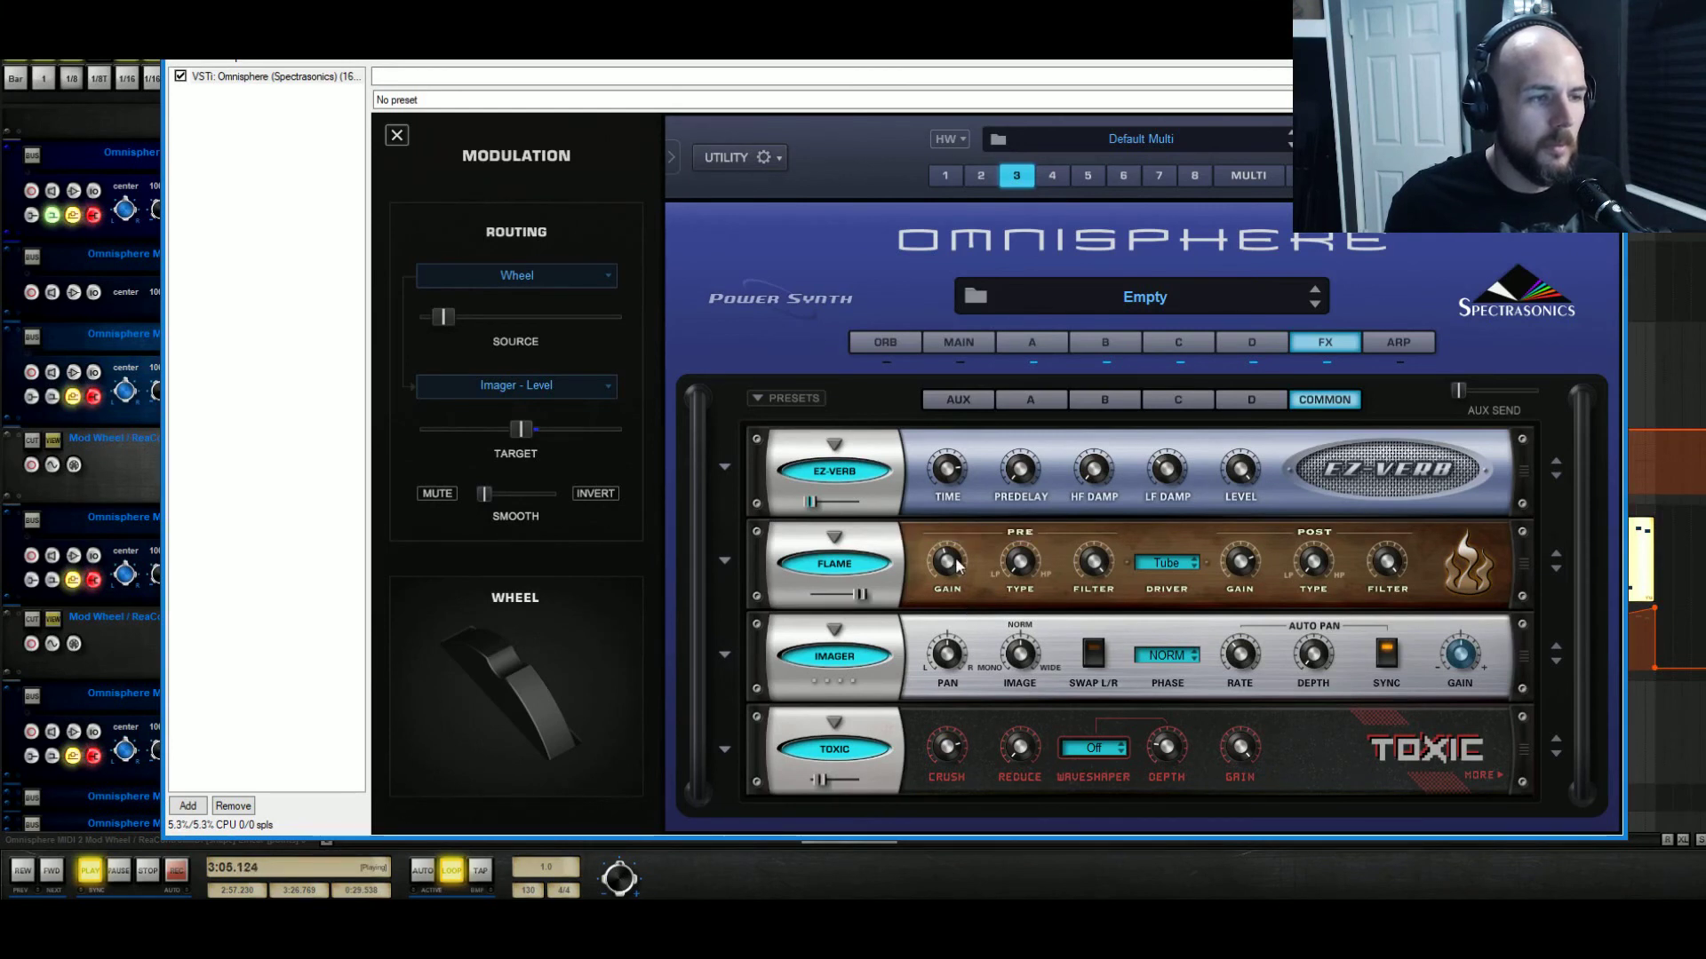
{"action": "left_click", "coordinate": [850, 566]}
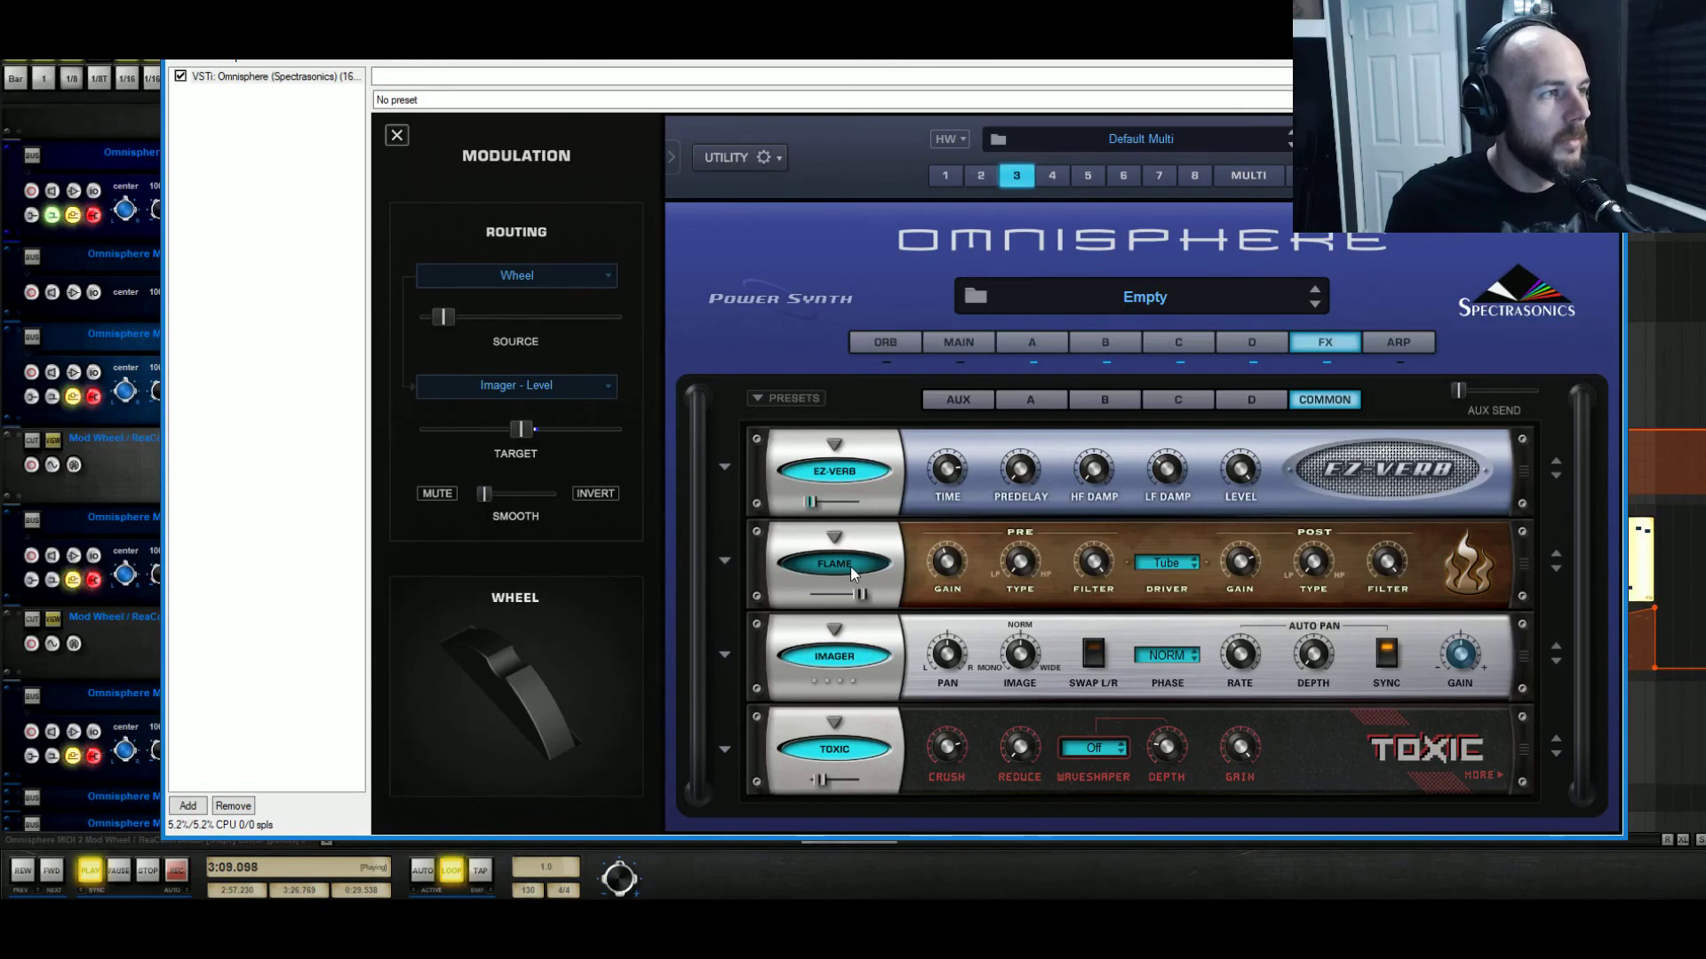
{"action": "left_click", "coordinate": [851, 566]}
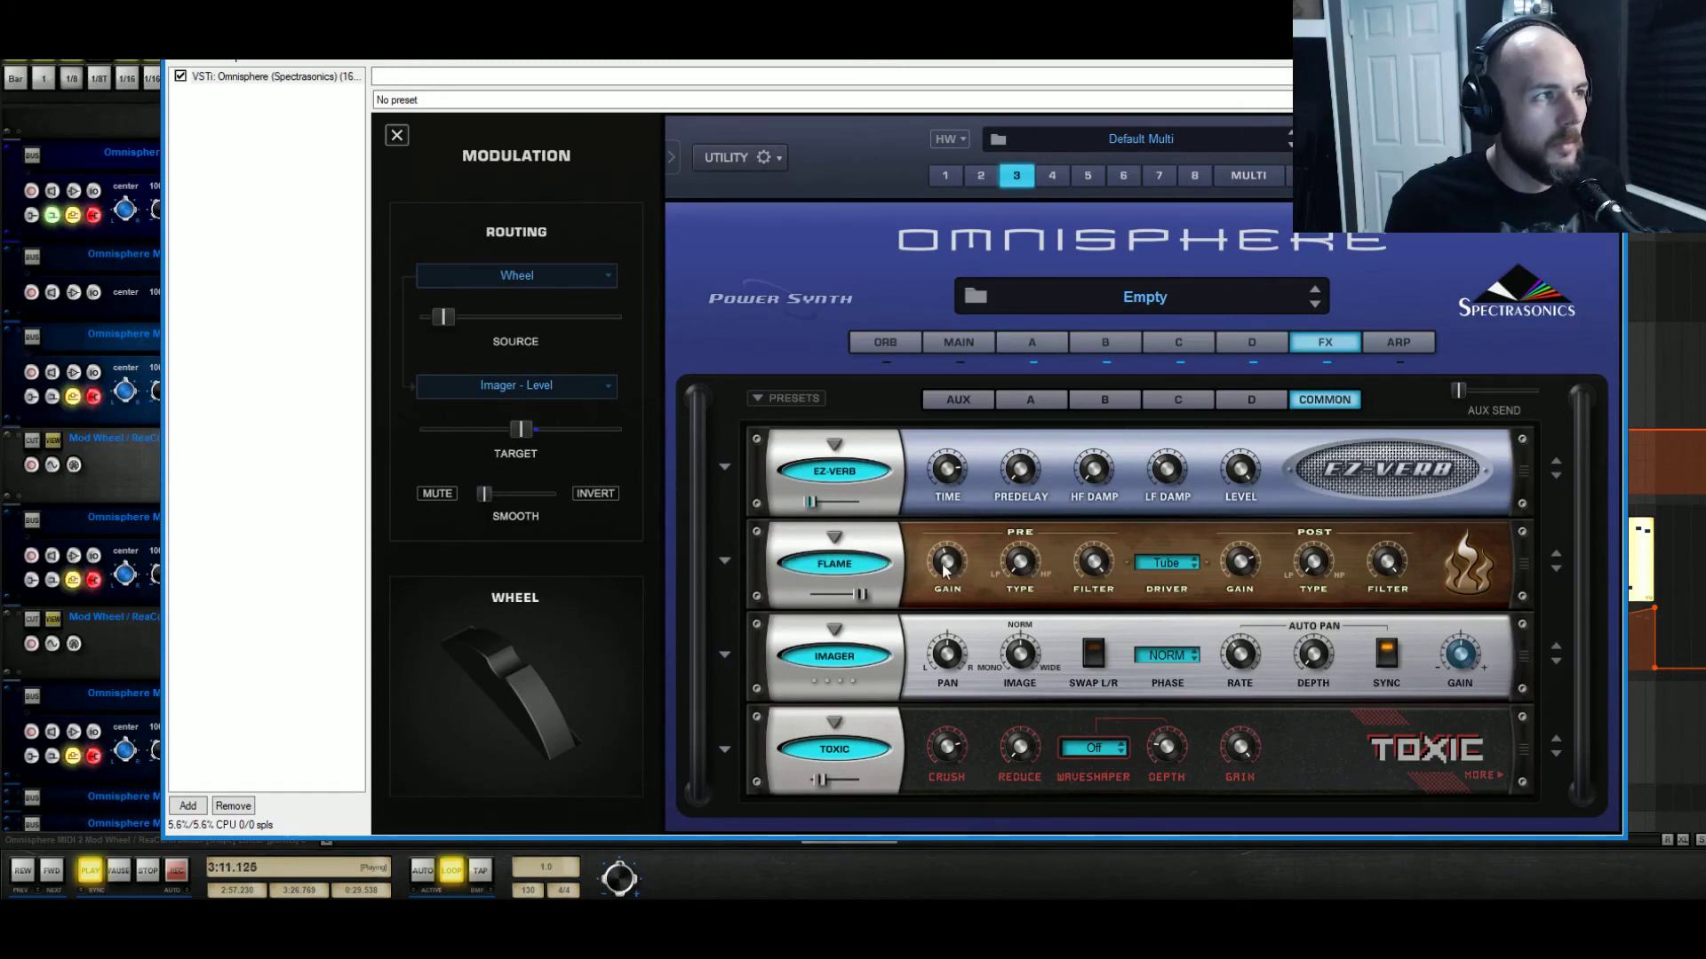
{"action": "left_click_drag", "start_coordinate": [941, 564], "coordinate": [937, 571]}
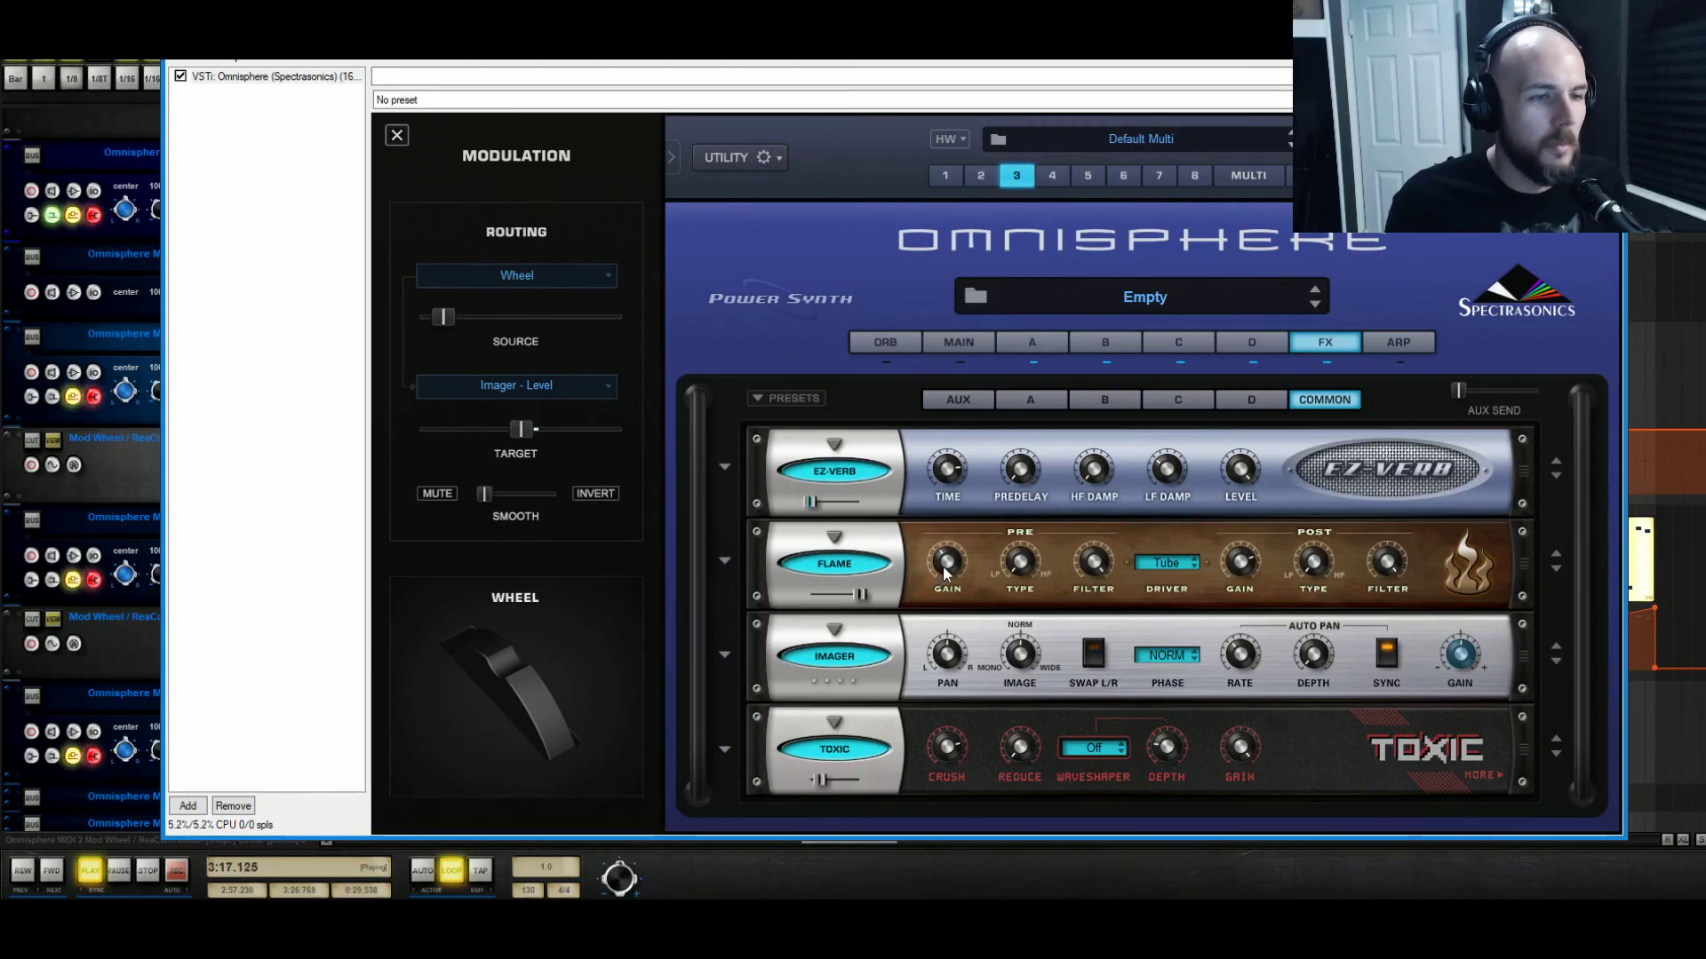
{"action": "left_click", "coordinate": [1253, 571]}
{"action": "left_click_drag", "start_coordinate": [1254, 571], "coordinate": [1260, 568]}
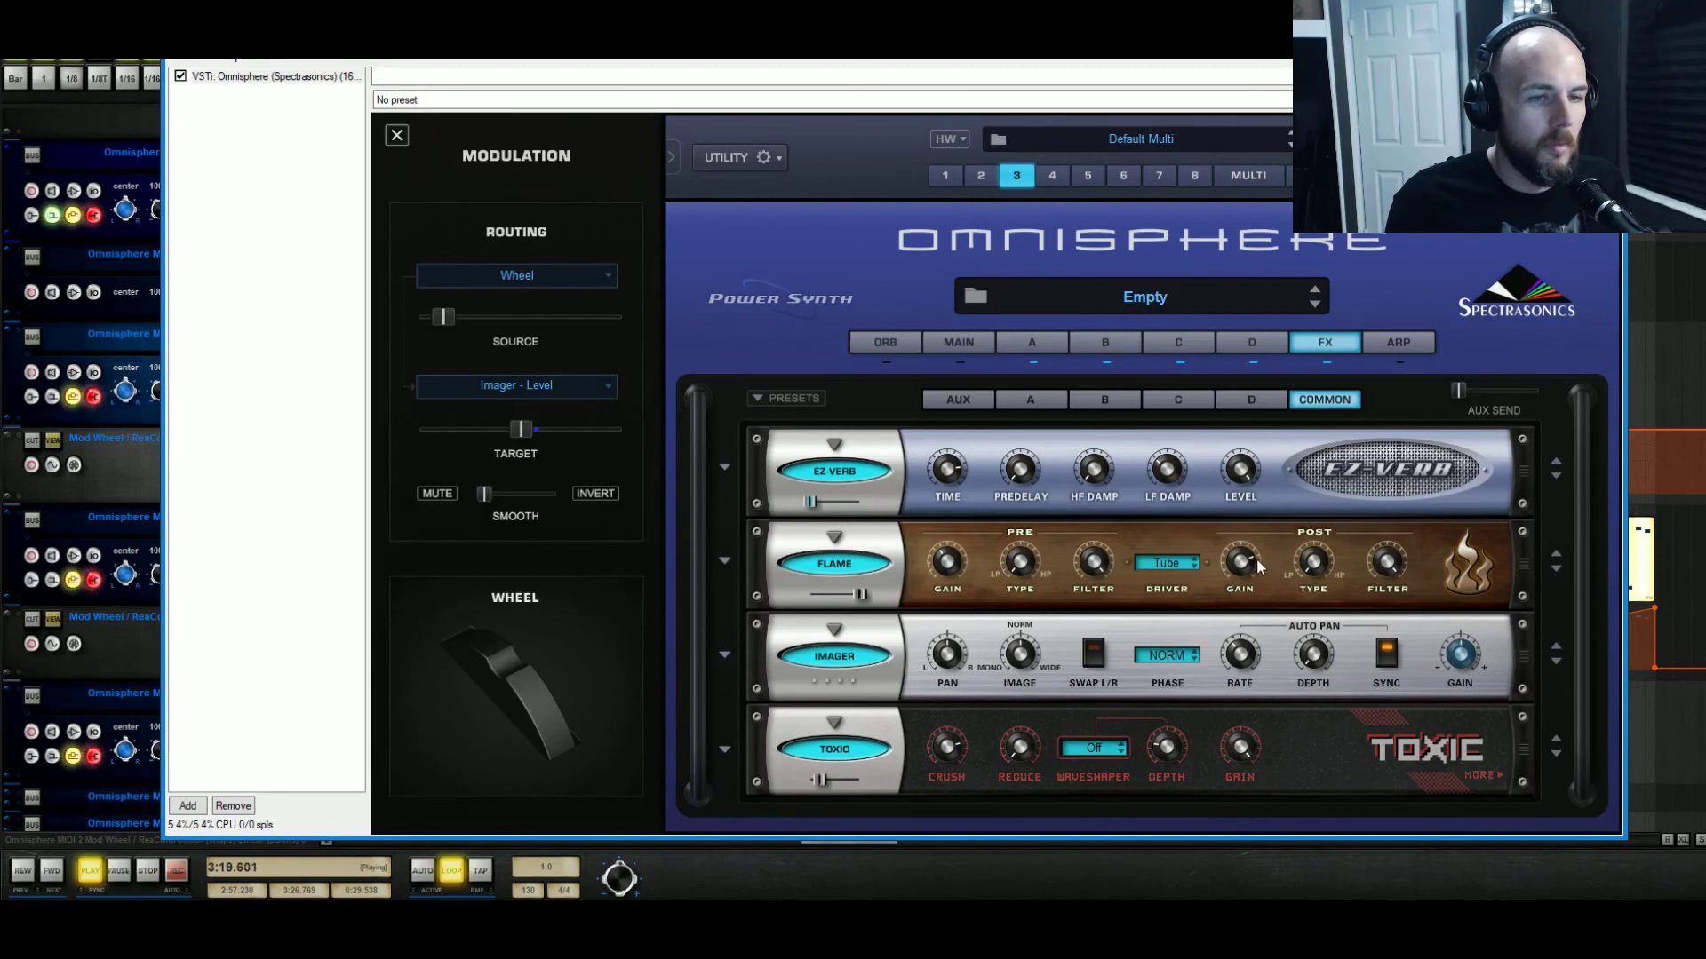
Re-enable Flame with pre gain about -20.8 dB, raise post gain, then remove it, leaving slot 2 empty.
{"action": "left_click", "coordinate": [838, 563]}
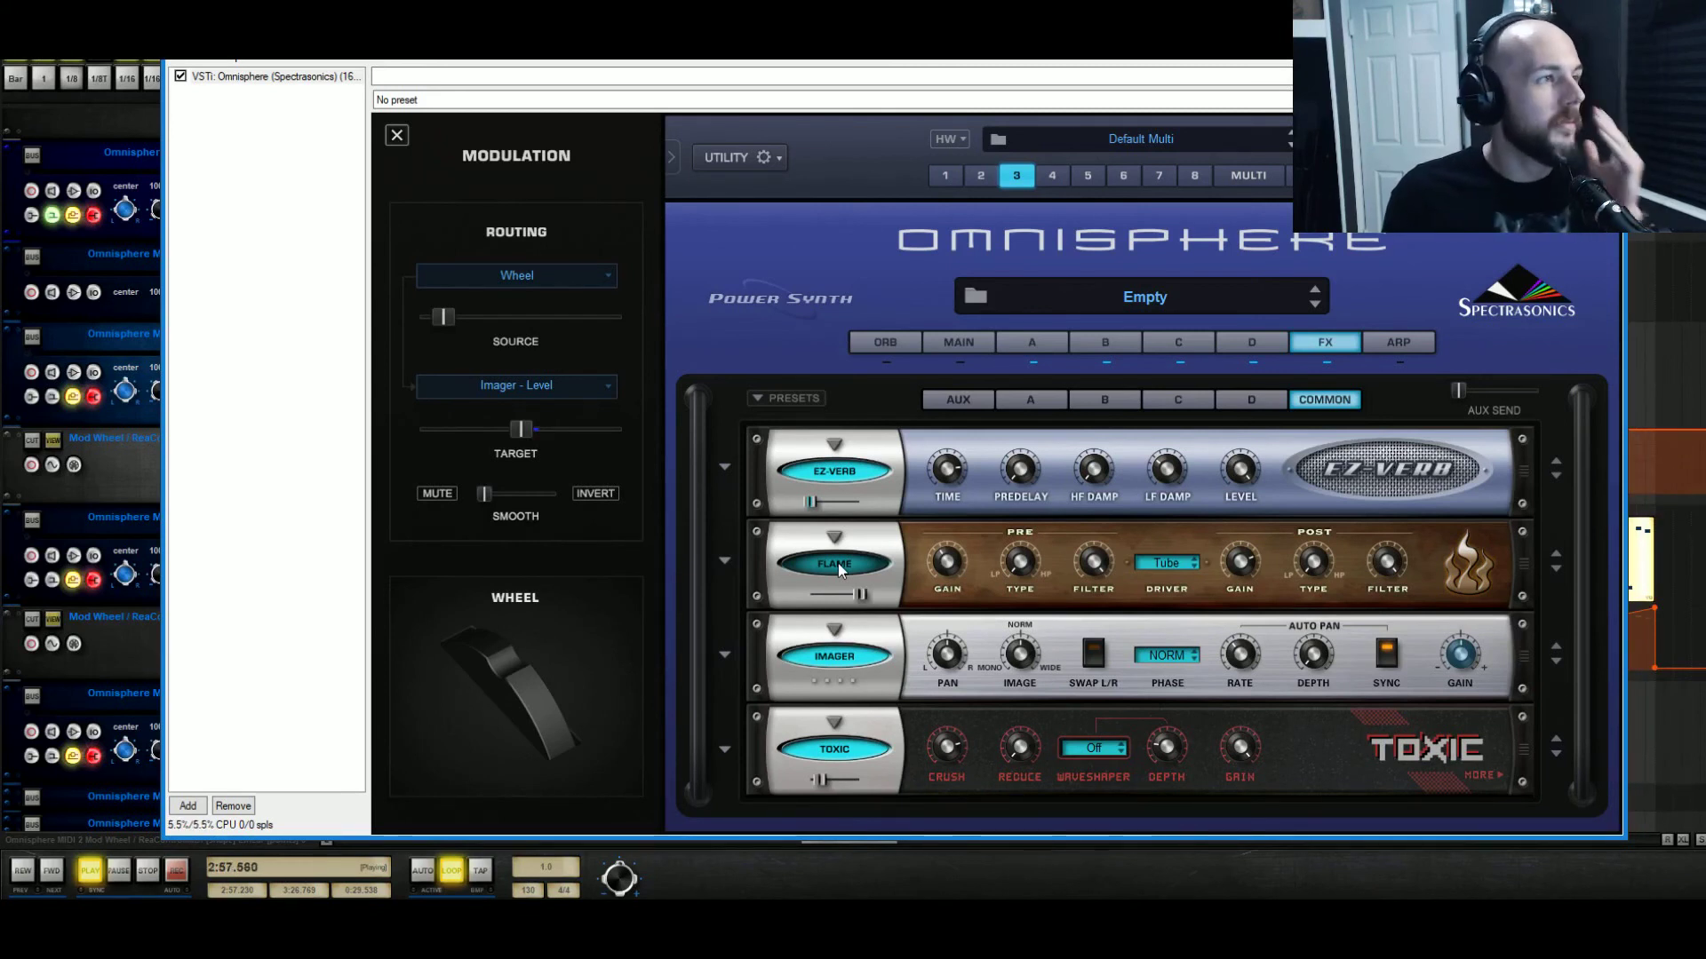
{"action": "left_click_drag", "start_coordinate": [958, 574], "coordinate": [979, 562]}
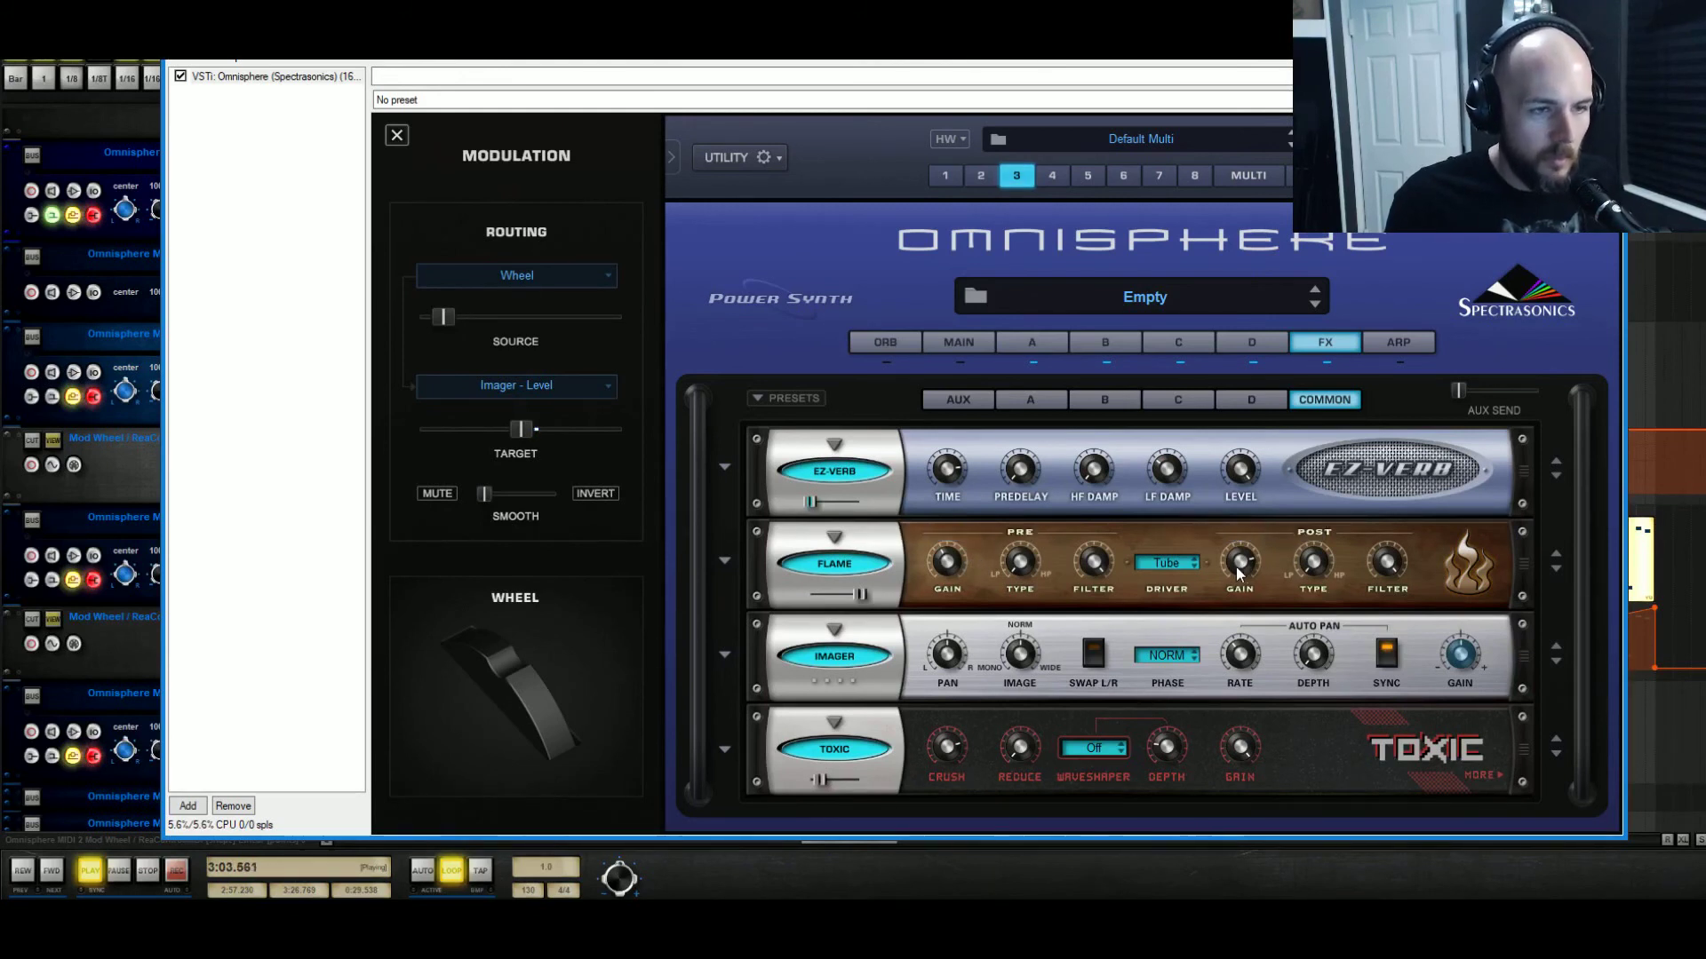
{"action": "left_click_drag", "start_coordinate": [1233, 574], "coordinate": [1255, 509]}
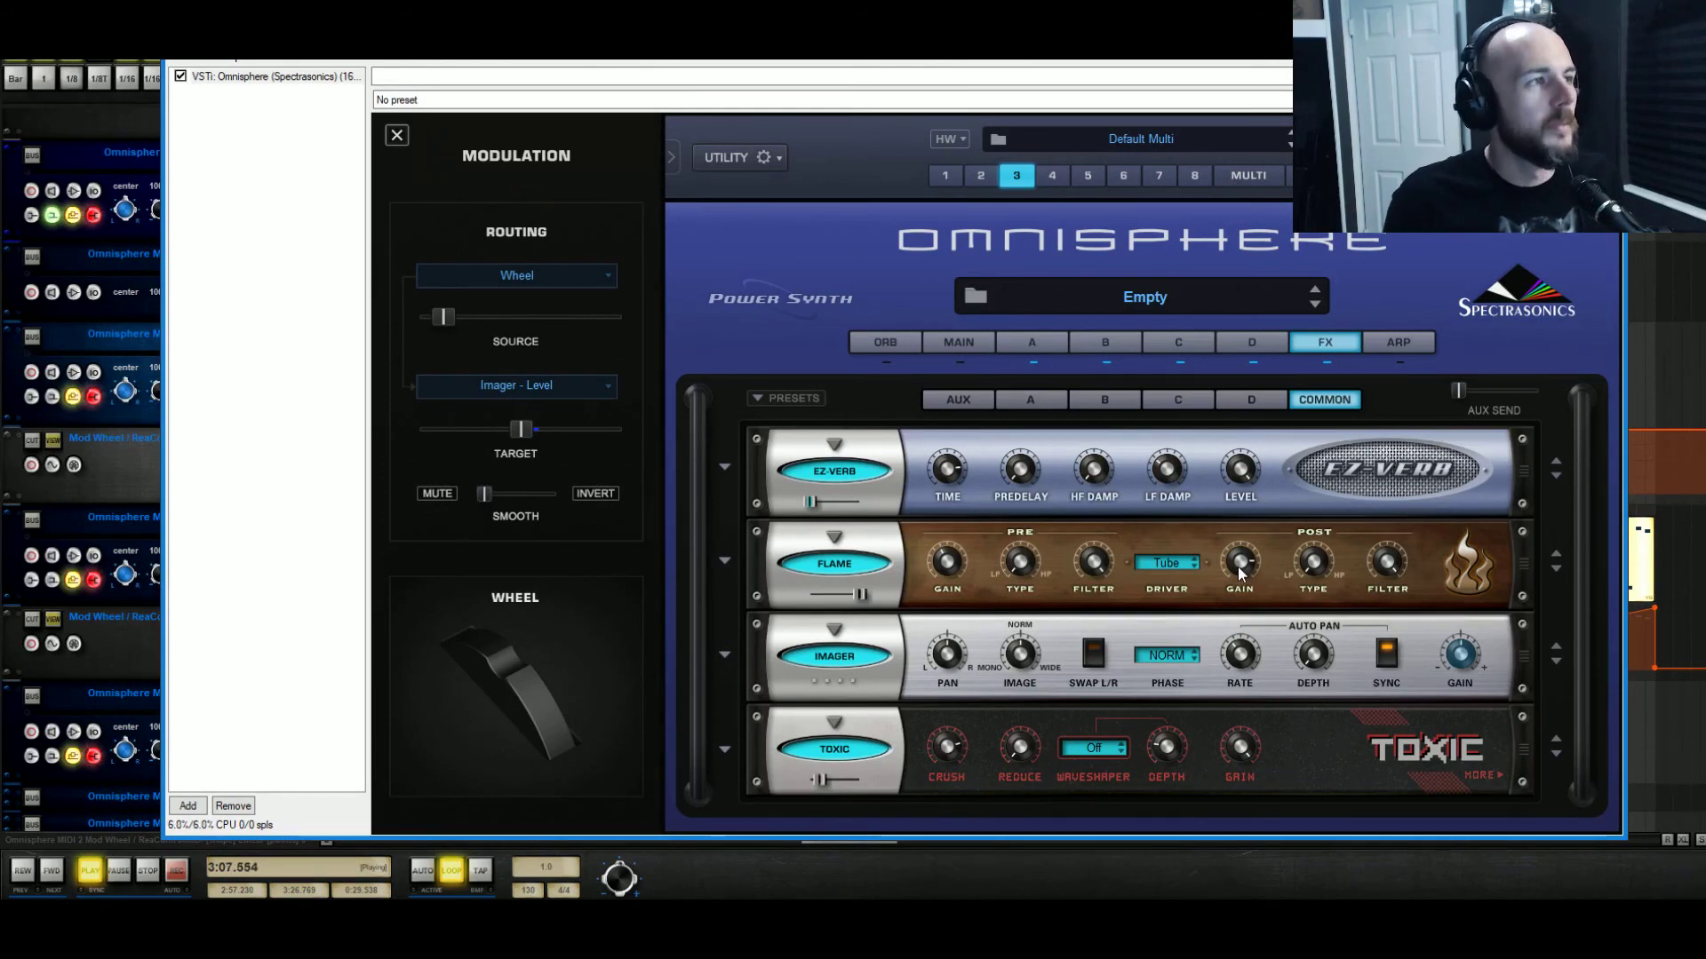
{"action": "left_click", "coordinate": [833, 540]}
{"action": "left_click", "coordinate": [855, 484]}
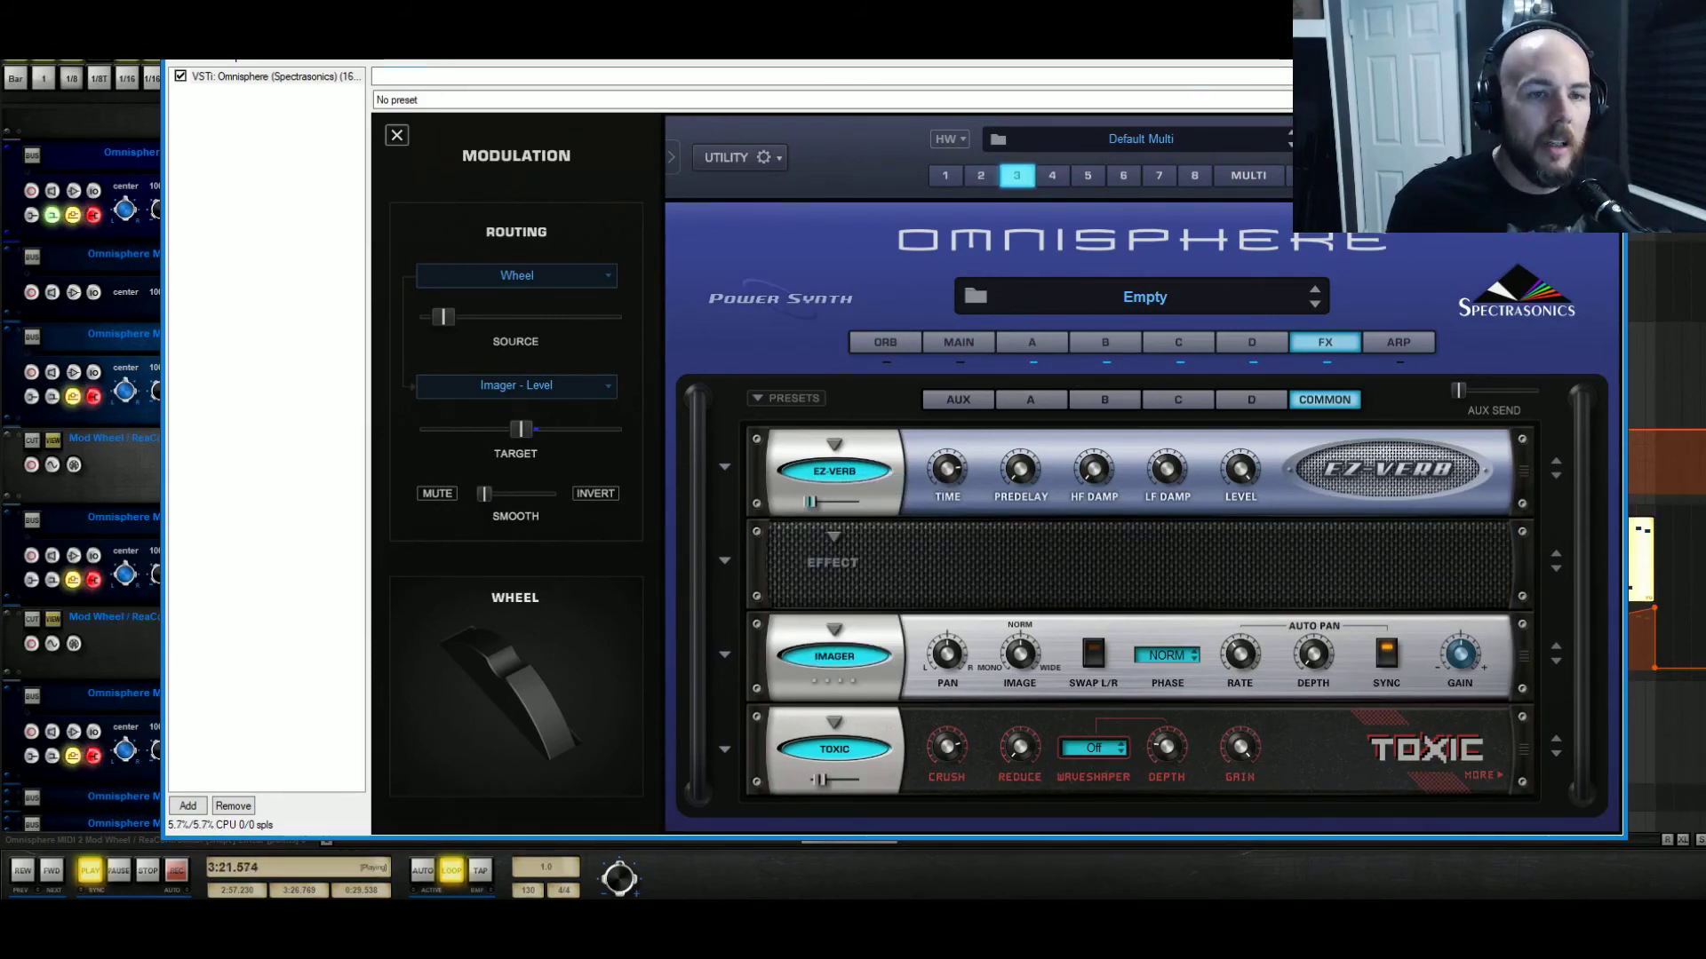
Solo Omnisphere MIDI 3, restart playback, and lower Toxic's mix to about 0.07.
{"action": "left_click", "coordinate": [1604, 46]}
{"action": "key", "text": "space"}
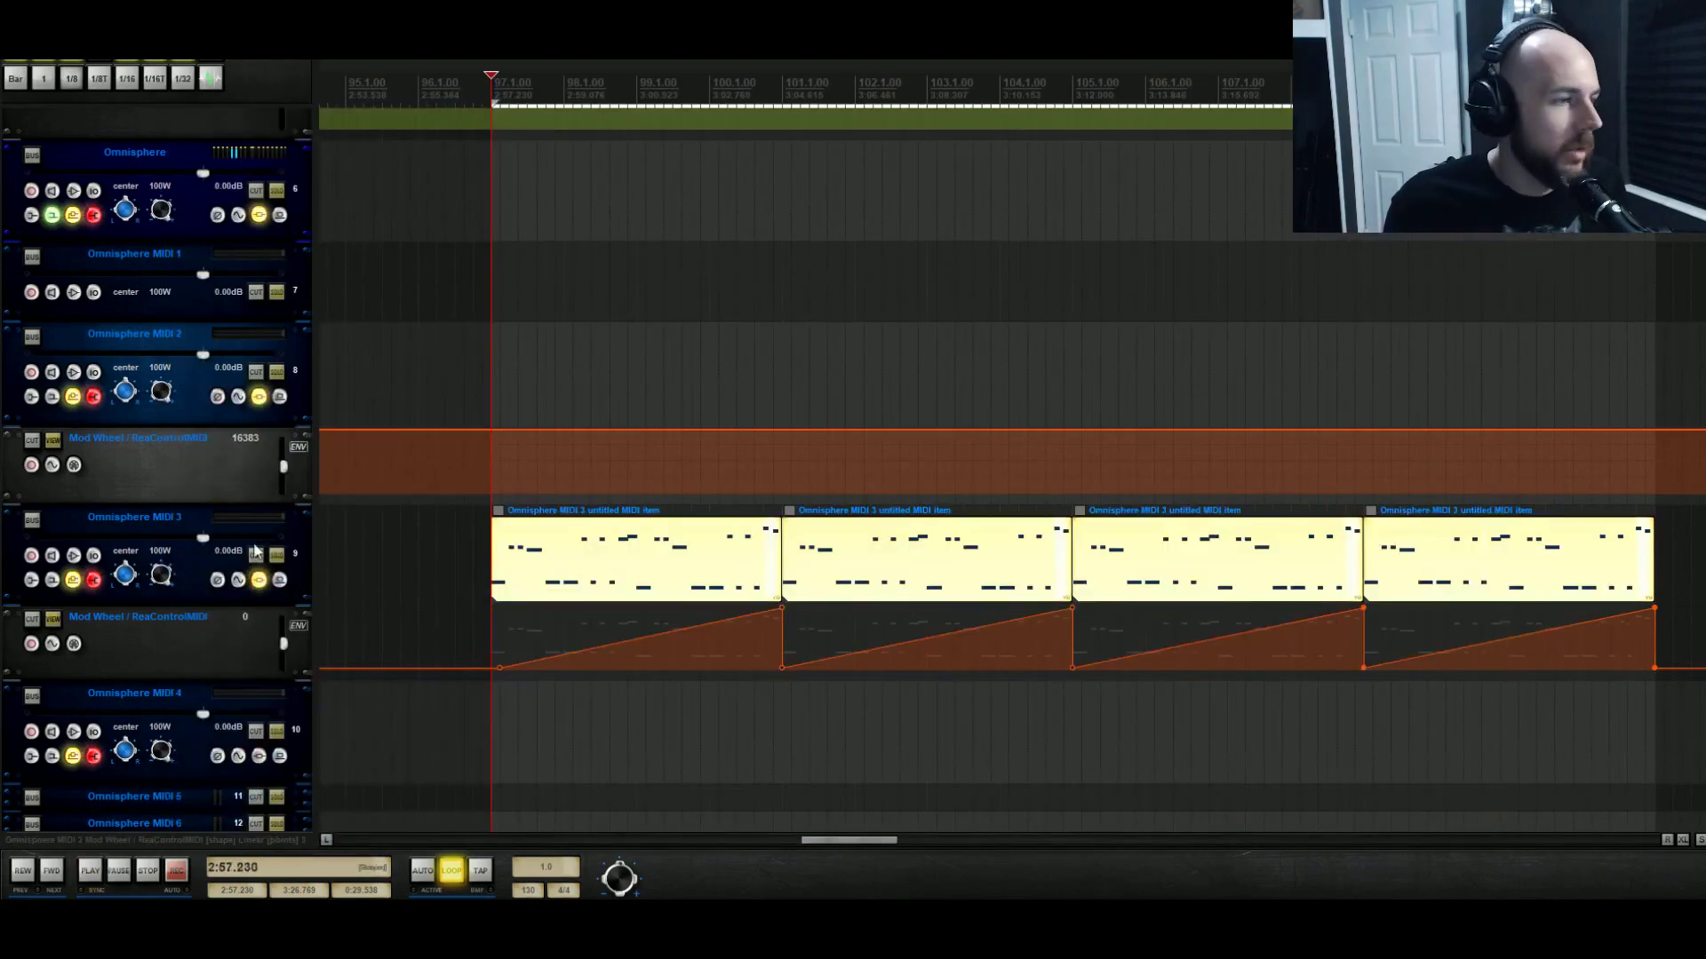
{"action": "left_click", "coordinate": [277, 554]}
{"action": "key", "text": "space"}
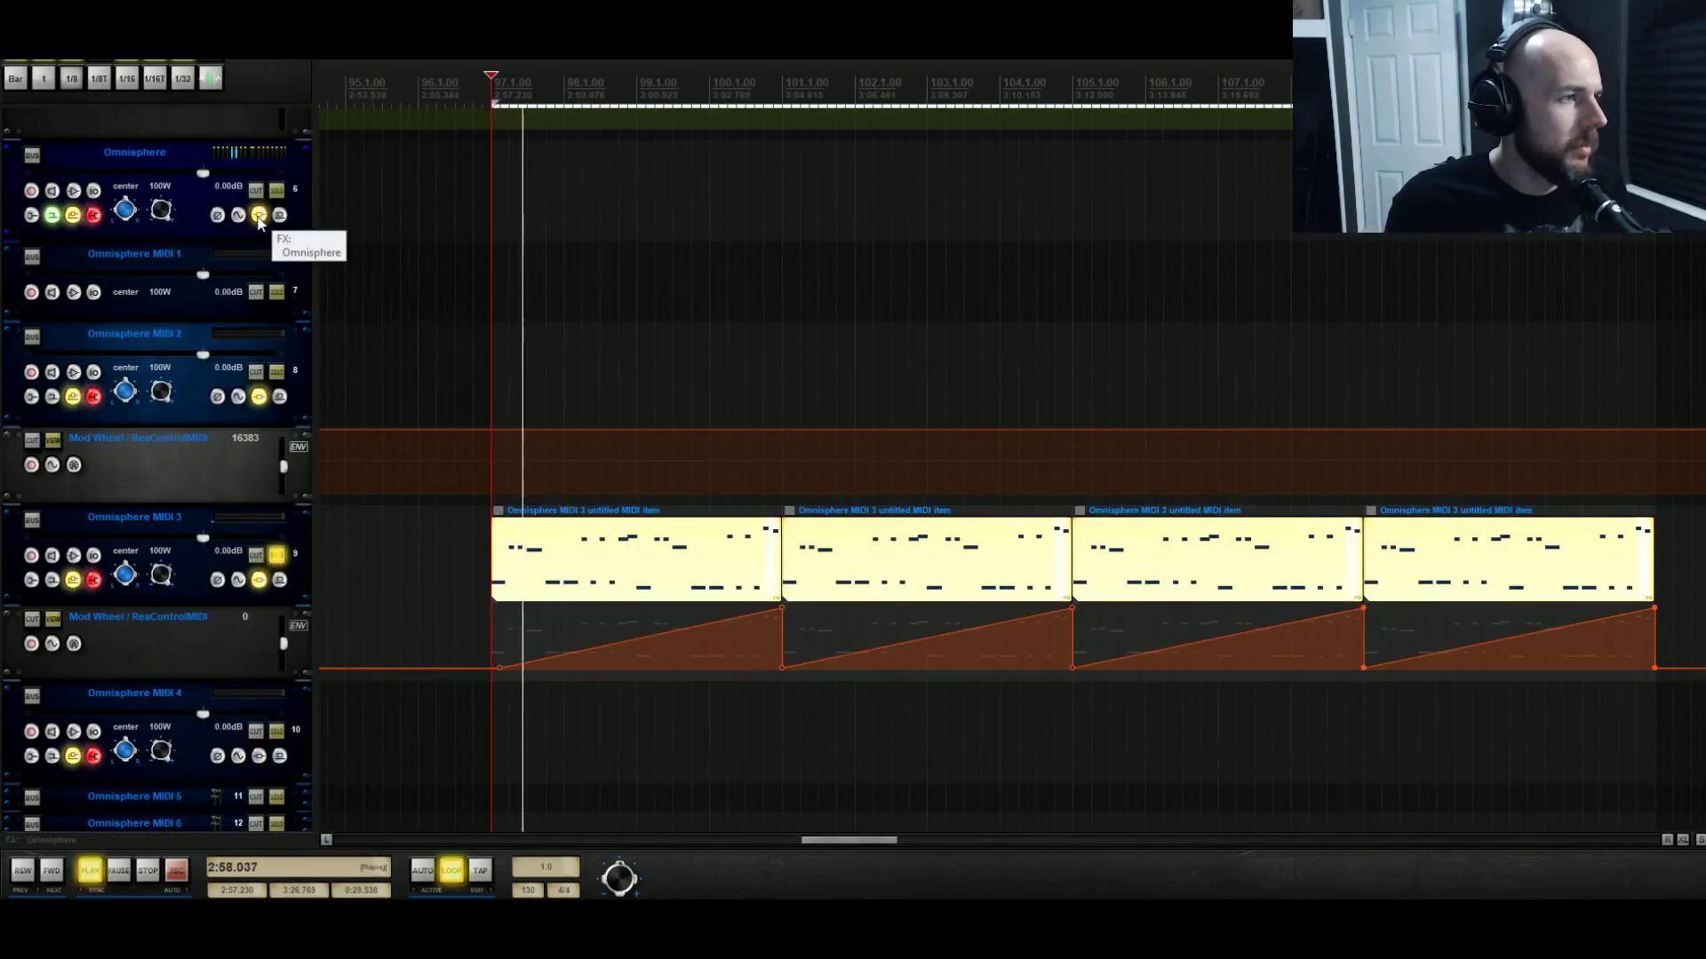
{"action": "left_click", "coordinate": [258, 218]}
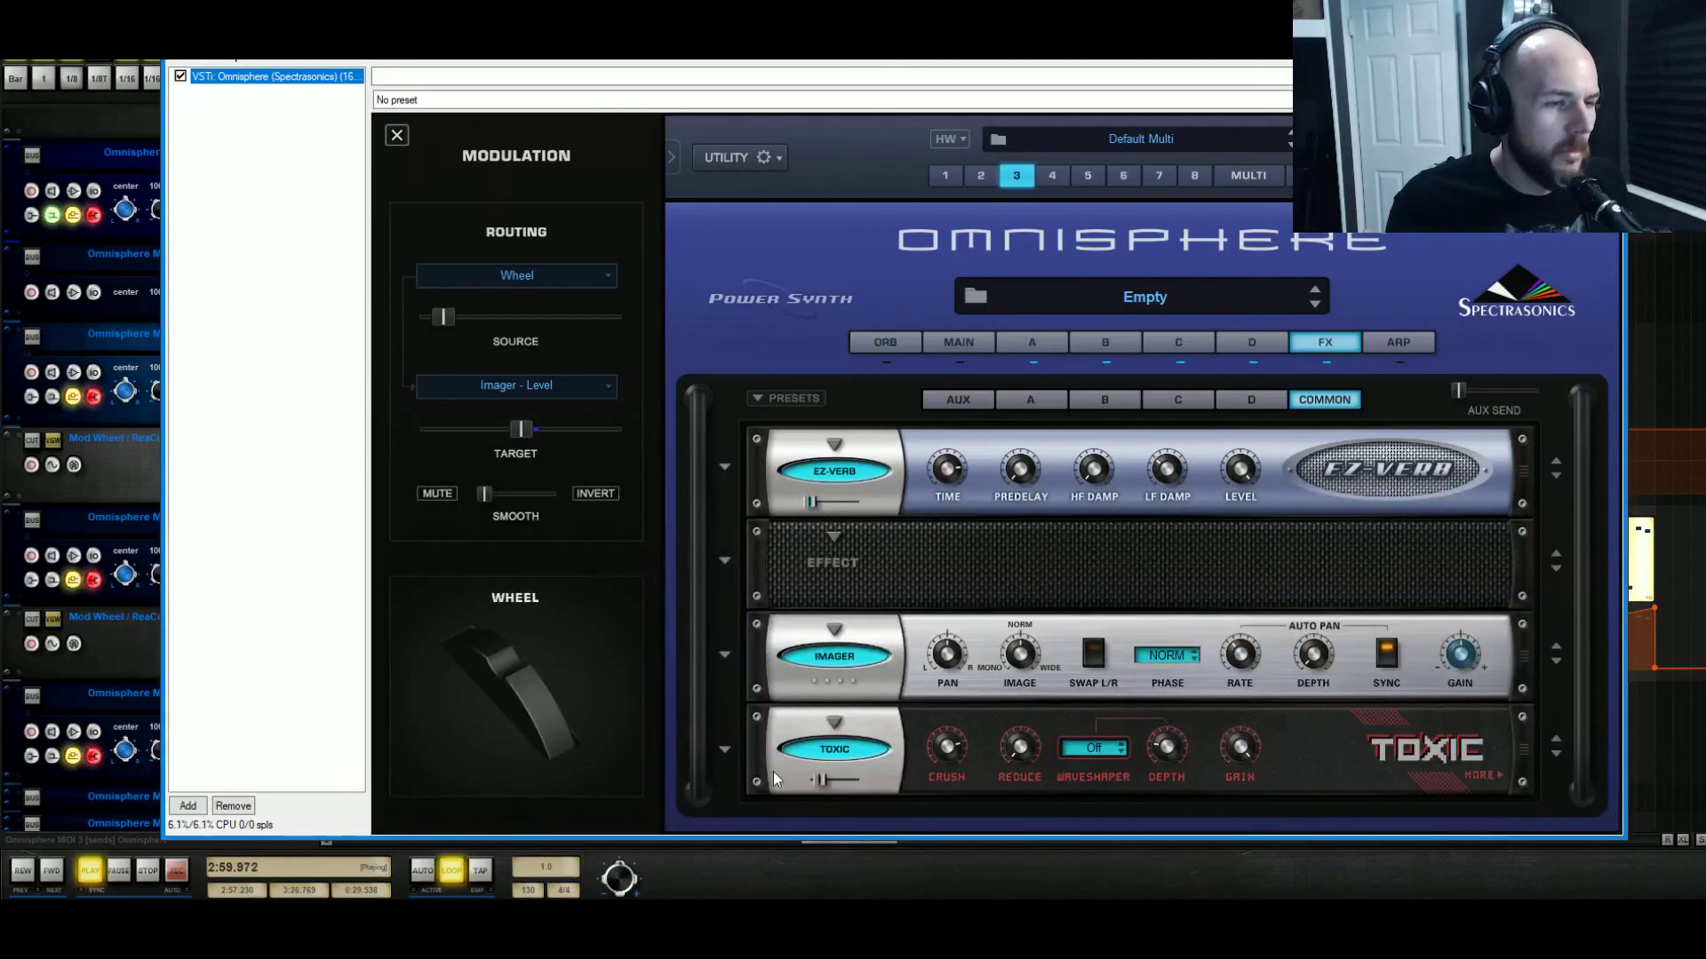
{"action": "left_click_drag", "start_coordinate": [823, 780], "coordinate": [819, 785]}
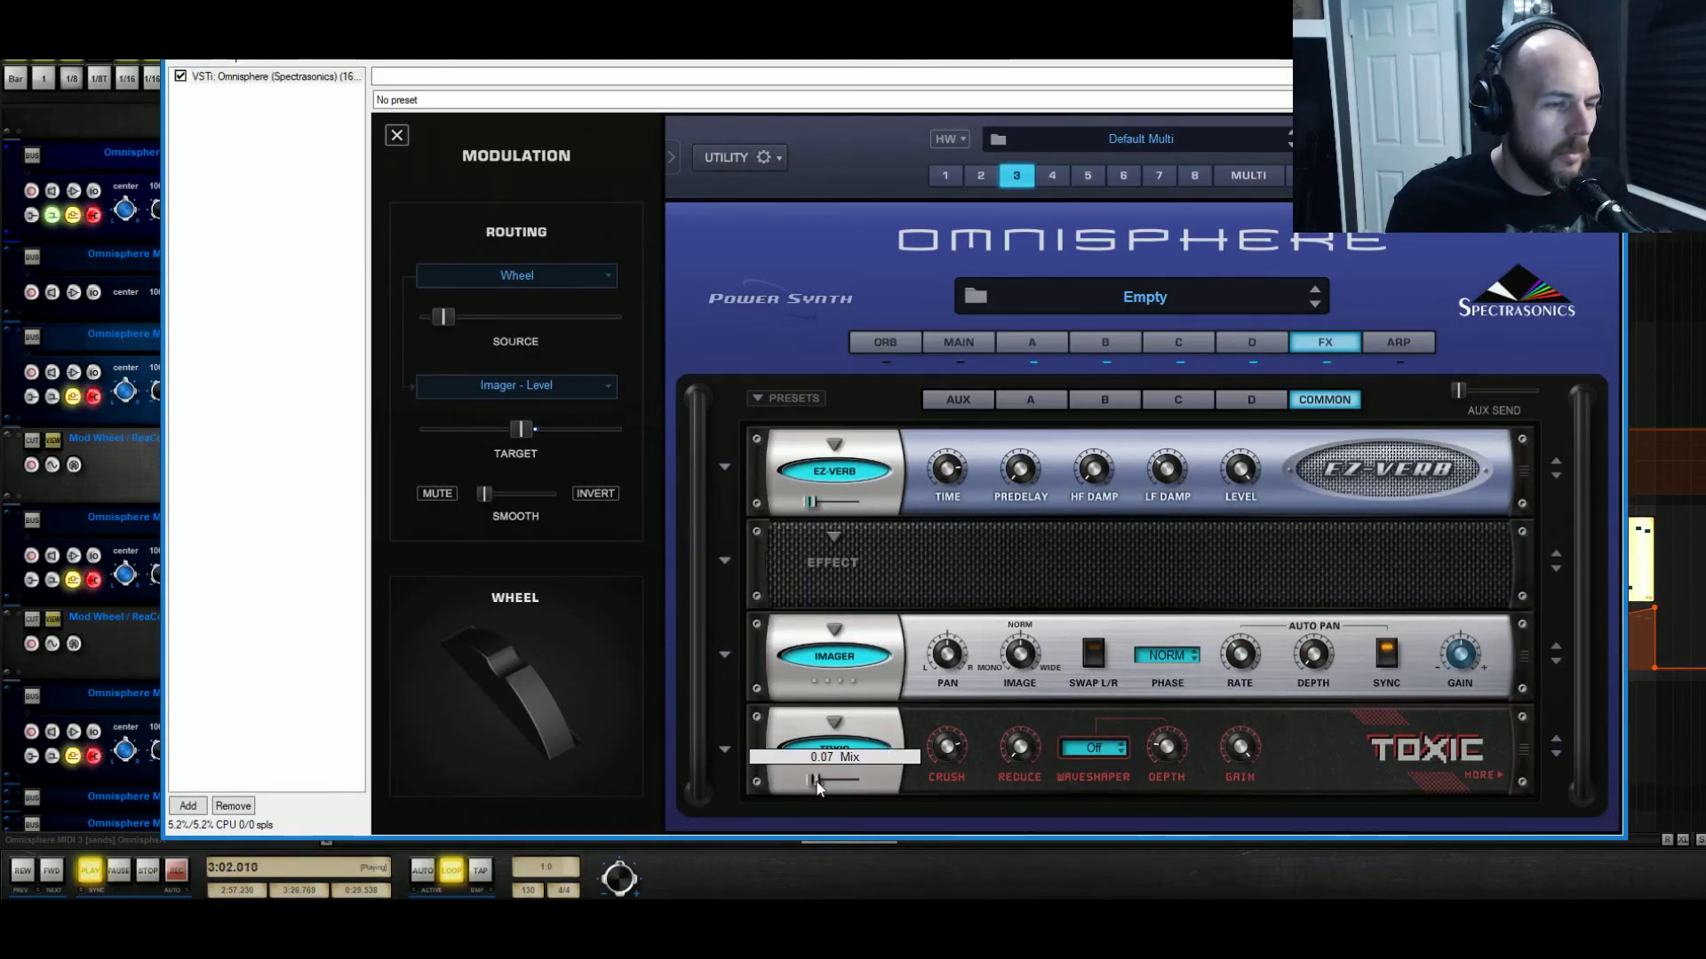
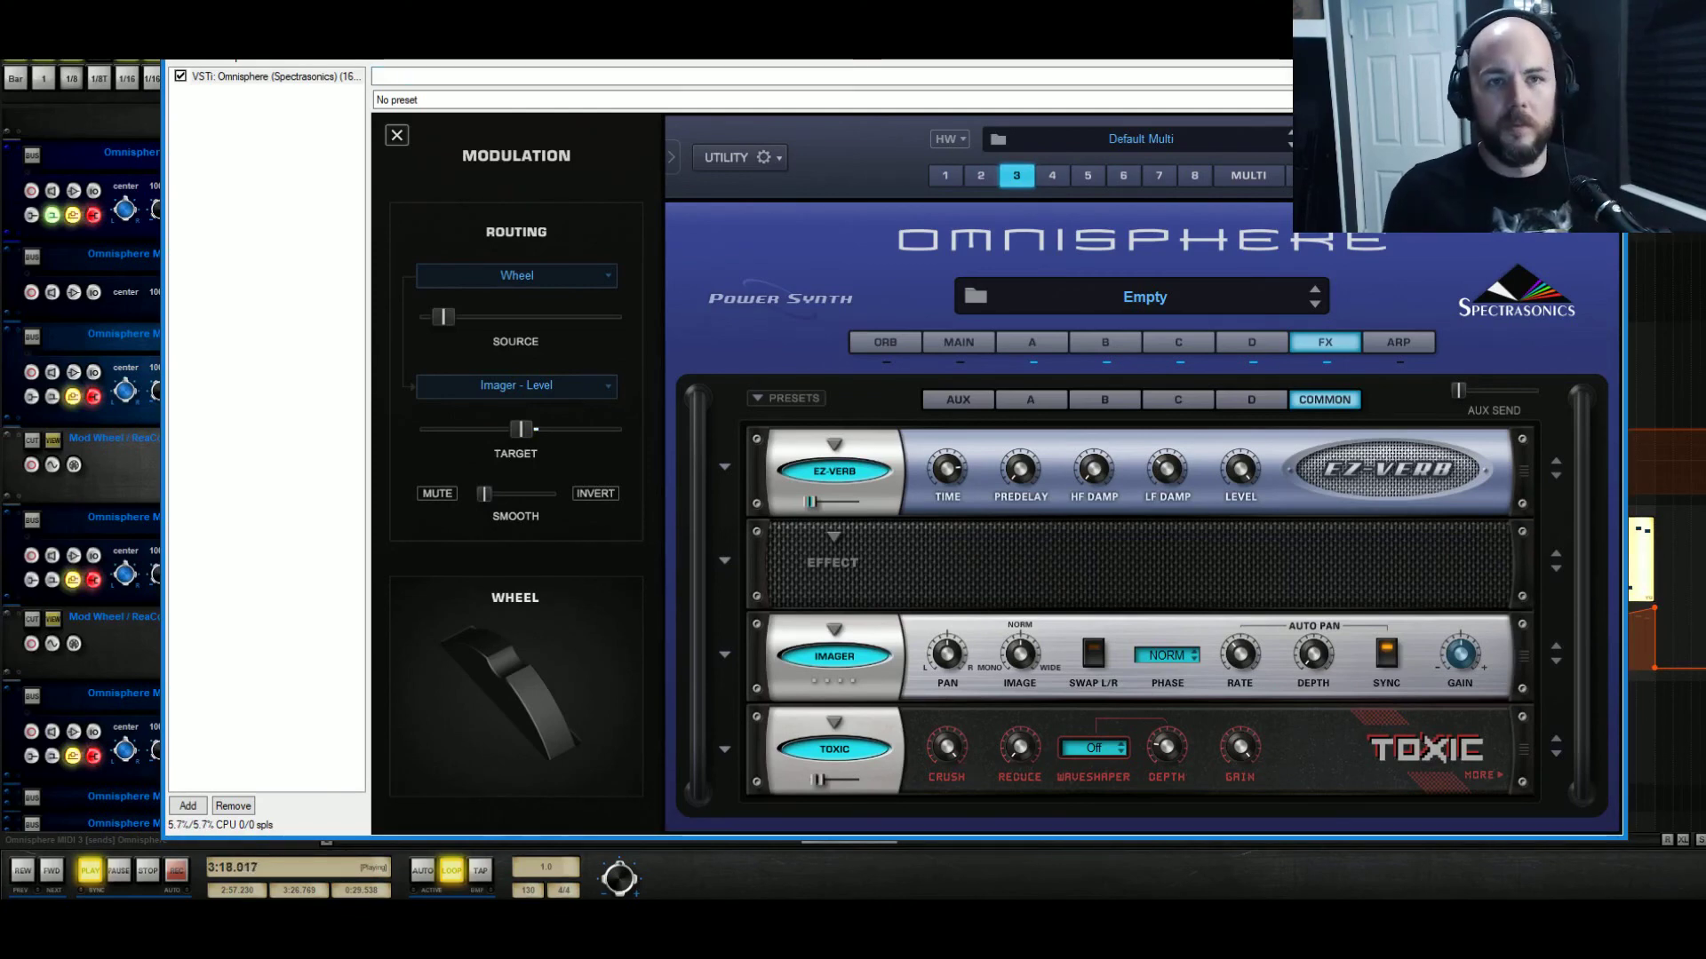
Close the Omnisphere window to bring back the arrange view with the MIDI 3 mod-wheel ramps.
{"action": "left_click", "coordinate": [1605, 33]}
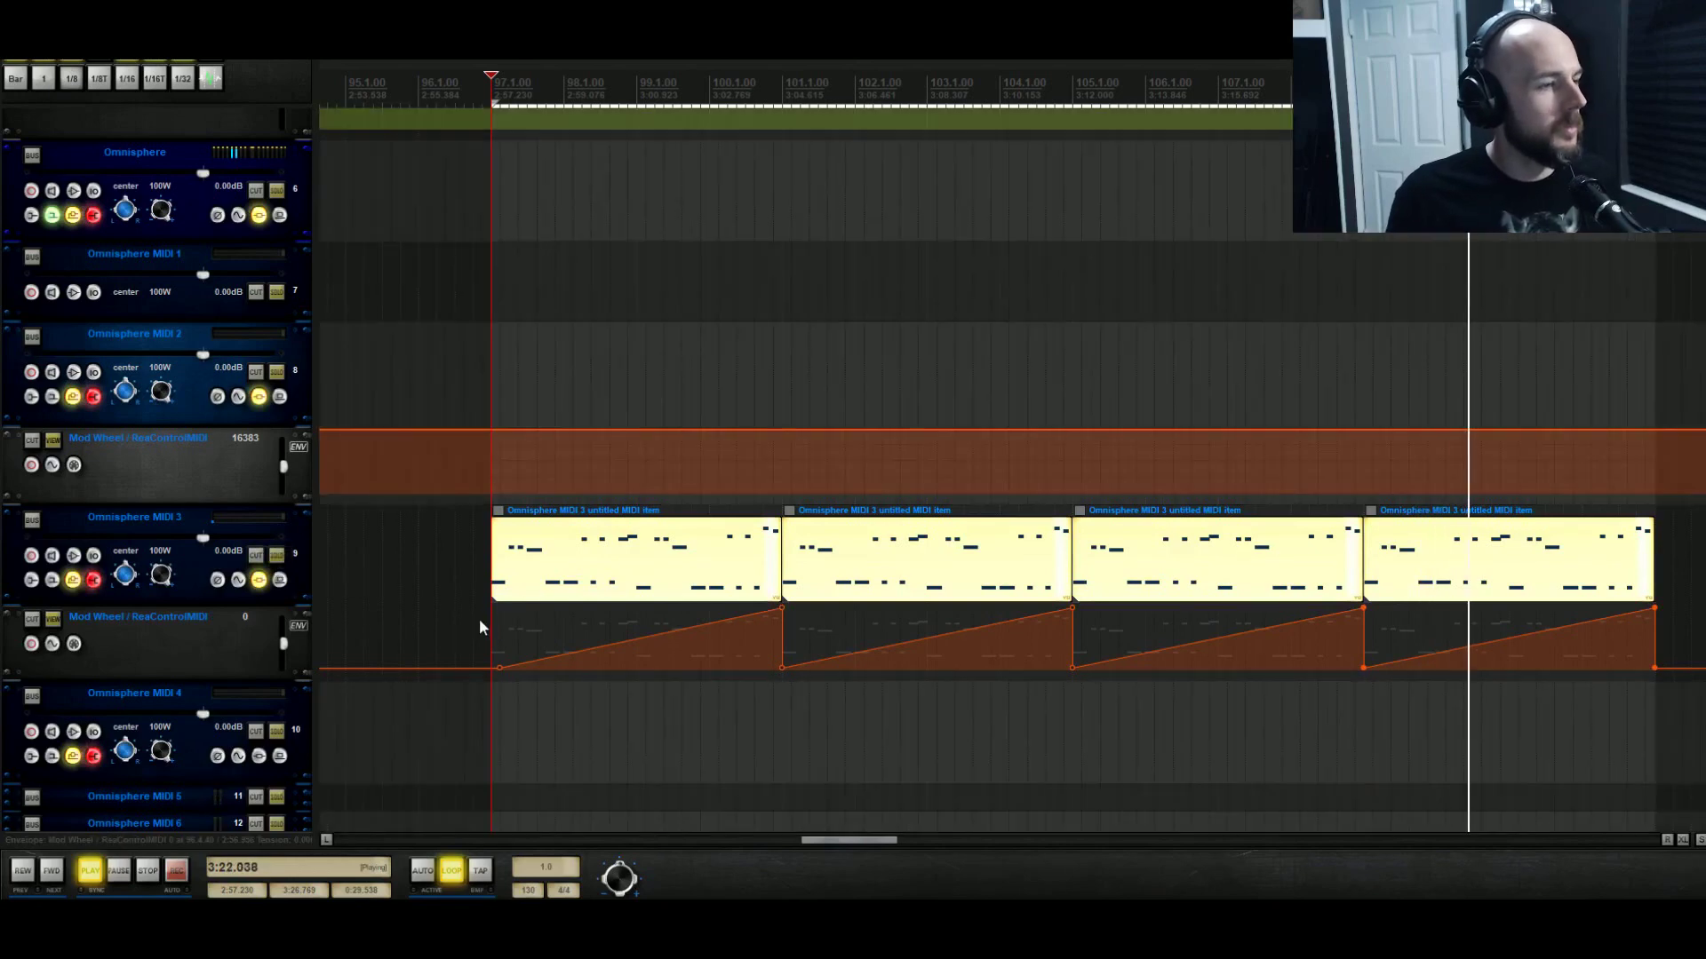
Scroll to Omnisphere C, lower its volume to -12.5 dB, and open its FX chain.
{"action": "scroll", "coordinate": [488, 648], "scroll_direction": "down", "scroll_amount": 8}
{"action": "scroll", "coordinate": [178, 622], "scroll_direction": "down", "scroll_amount": 3}
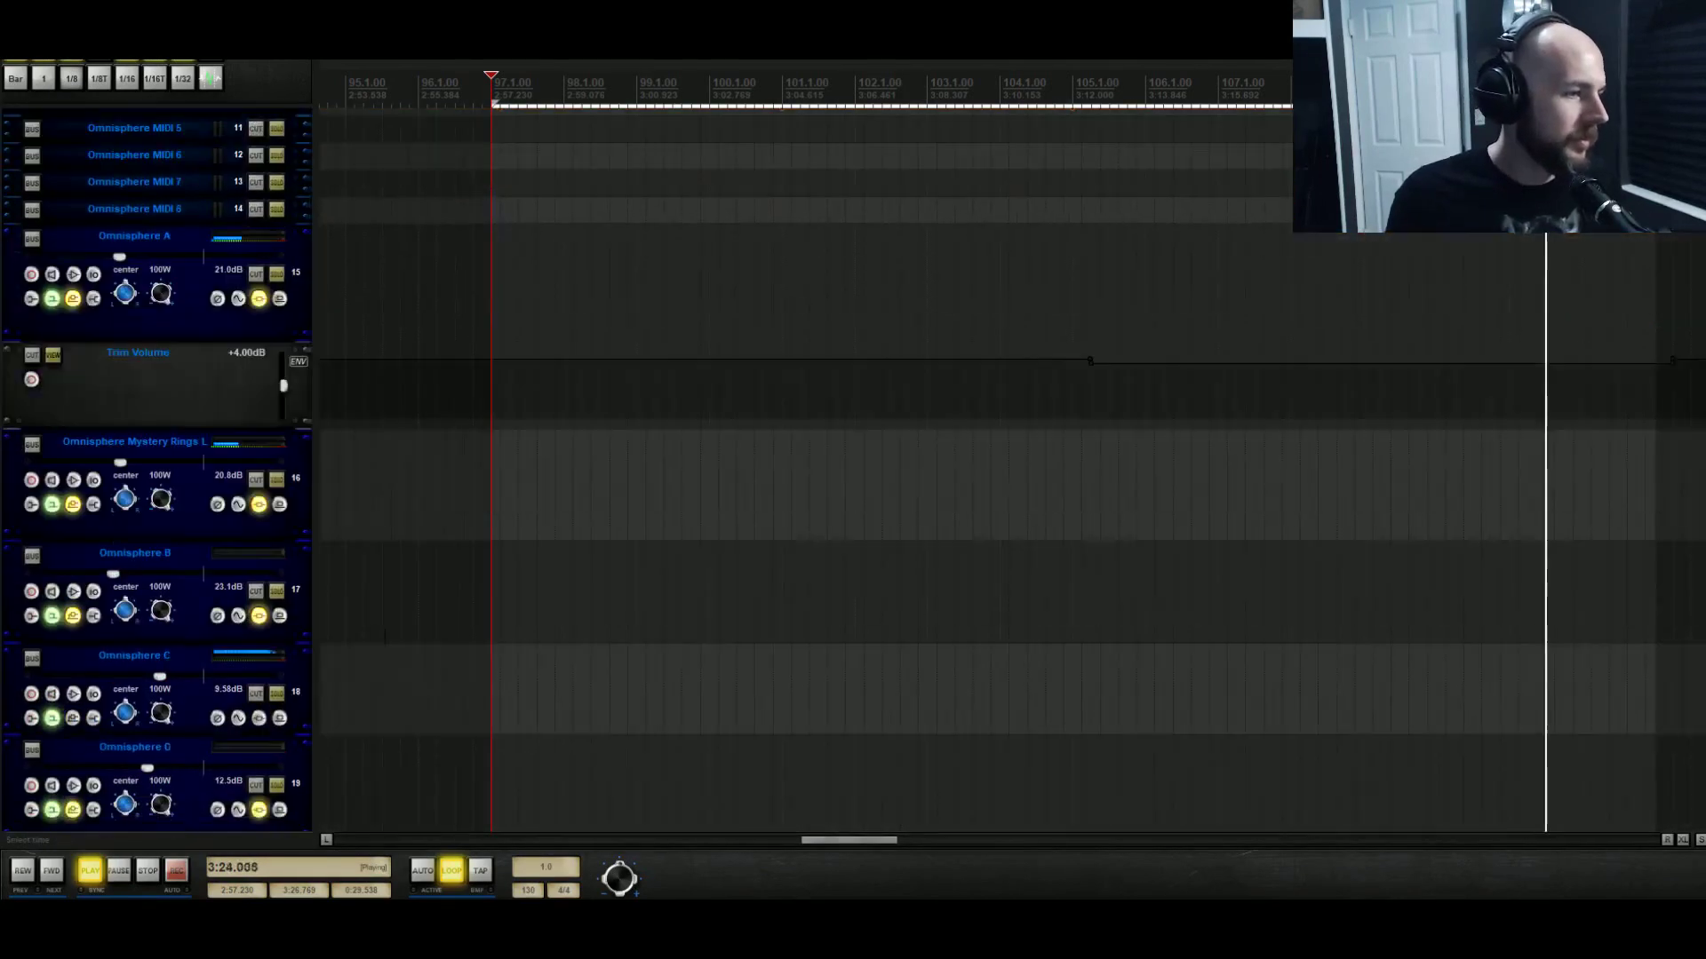
{"action": "mouse_move", "coordinate": [164, 681]}
{"action": "left_mouse_down"}
{"action": "mouse_move", "coordinate": [39, 698]}
{"action": "mouse_move", "coordinate": [156, 679]}
{"action": "left_mouse_up"}
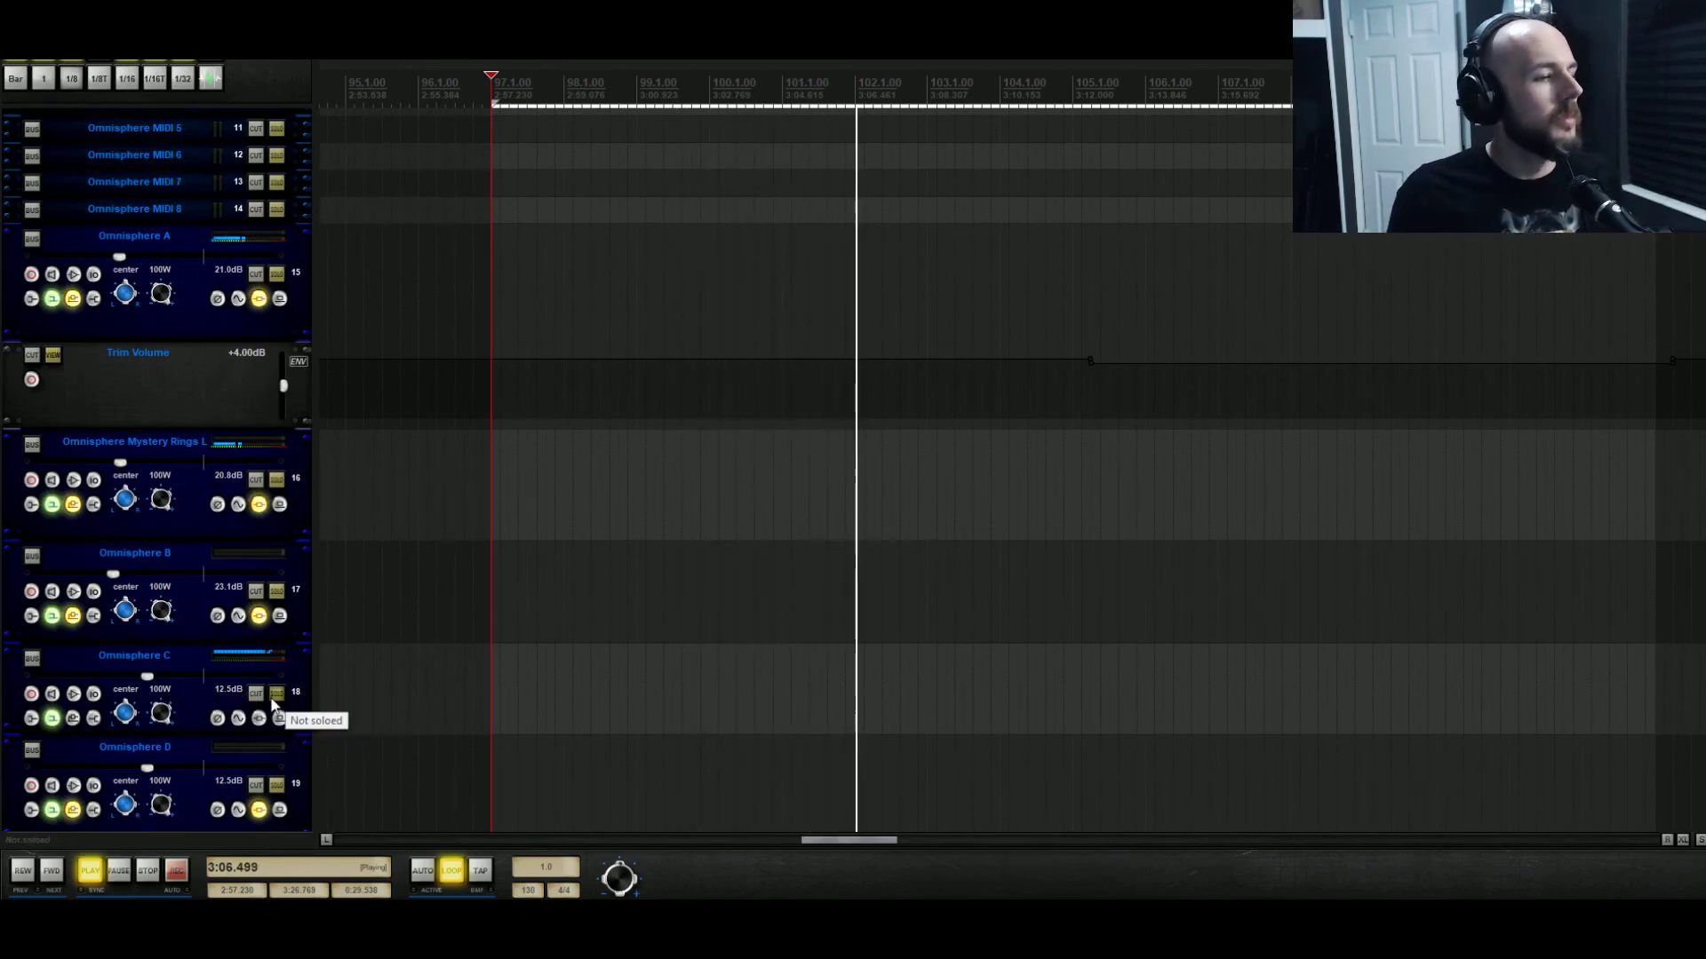
{"action": "left_click", "coordinate": [258, 717]}
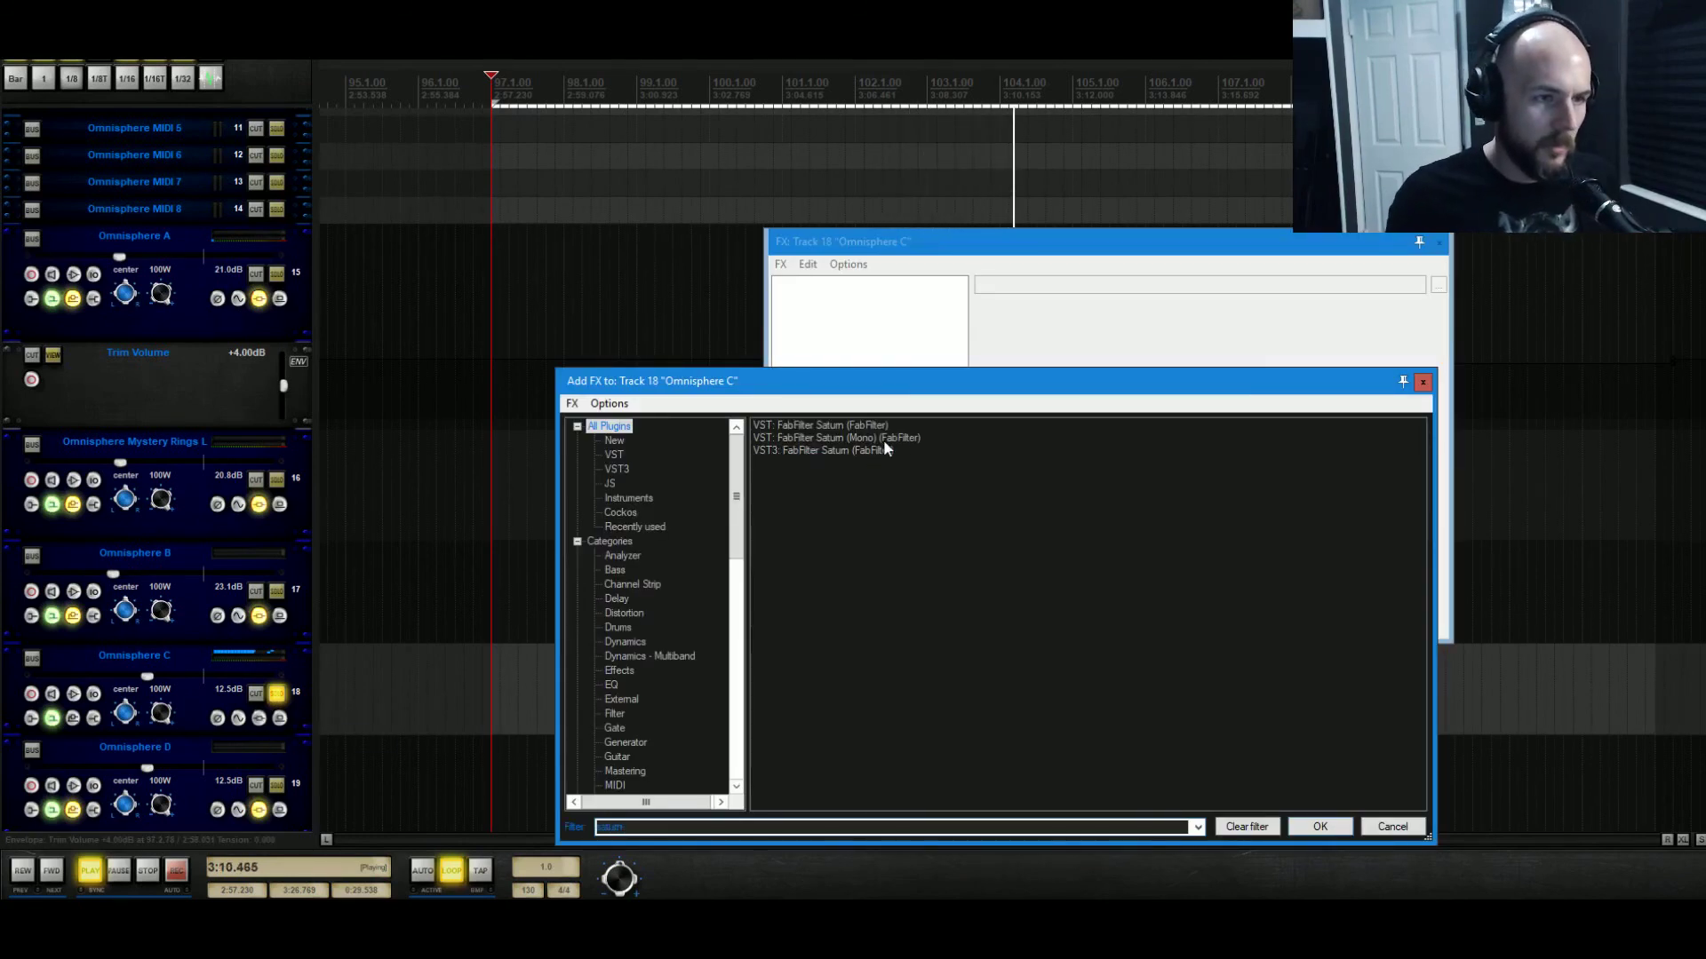
Add FabFilter Saturn to Omnisphere C, choose the Warm Tube style, and raise band 1 drive.
{"action": "left_click", "coordinate": [1320, 827]}
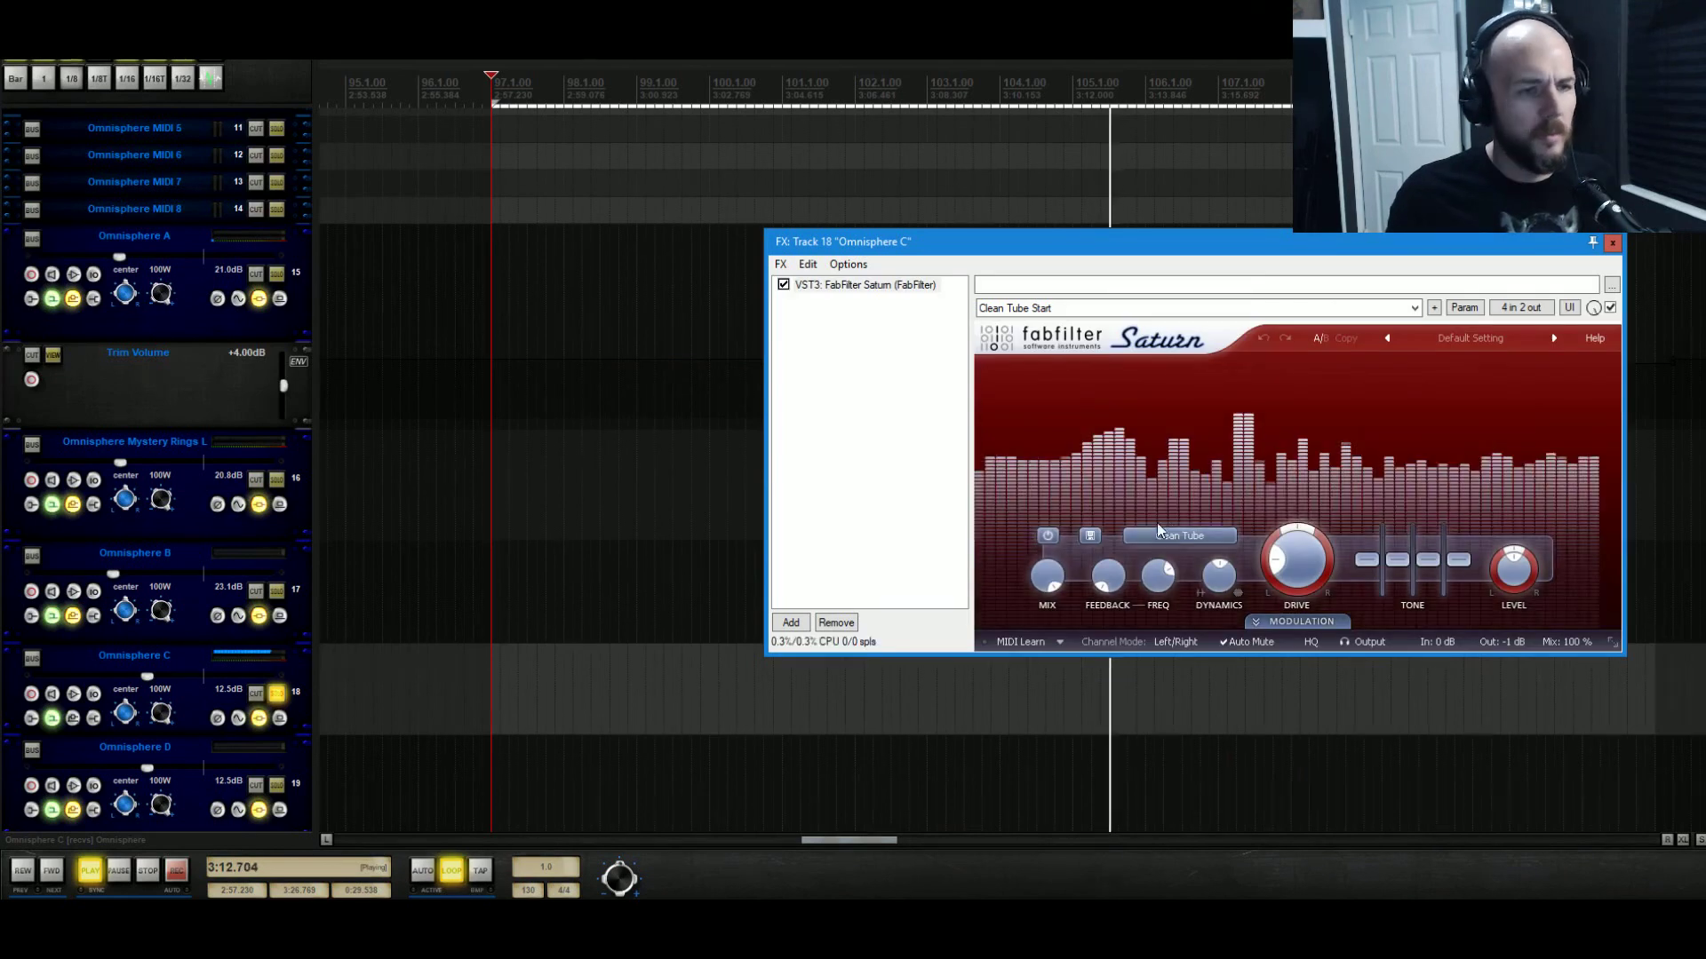
{"action": "left_click", "coordinate": [1164, 536]}
{"action": "left_click", "coordinate": [1181, 576]}
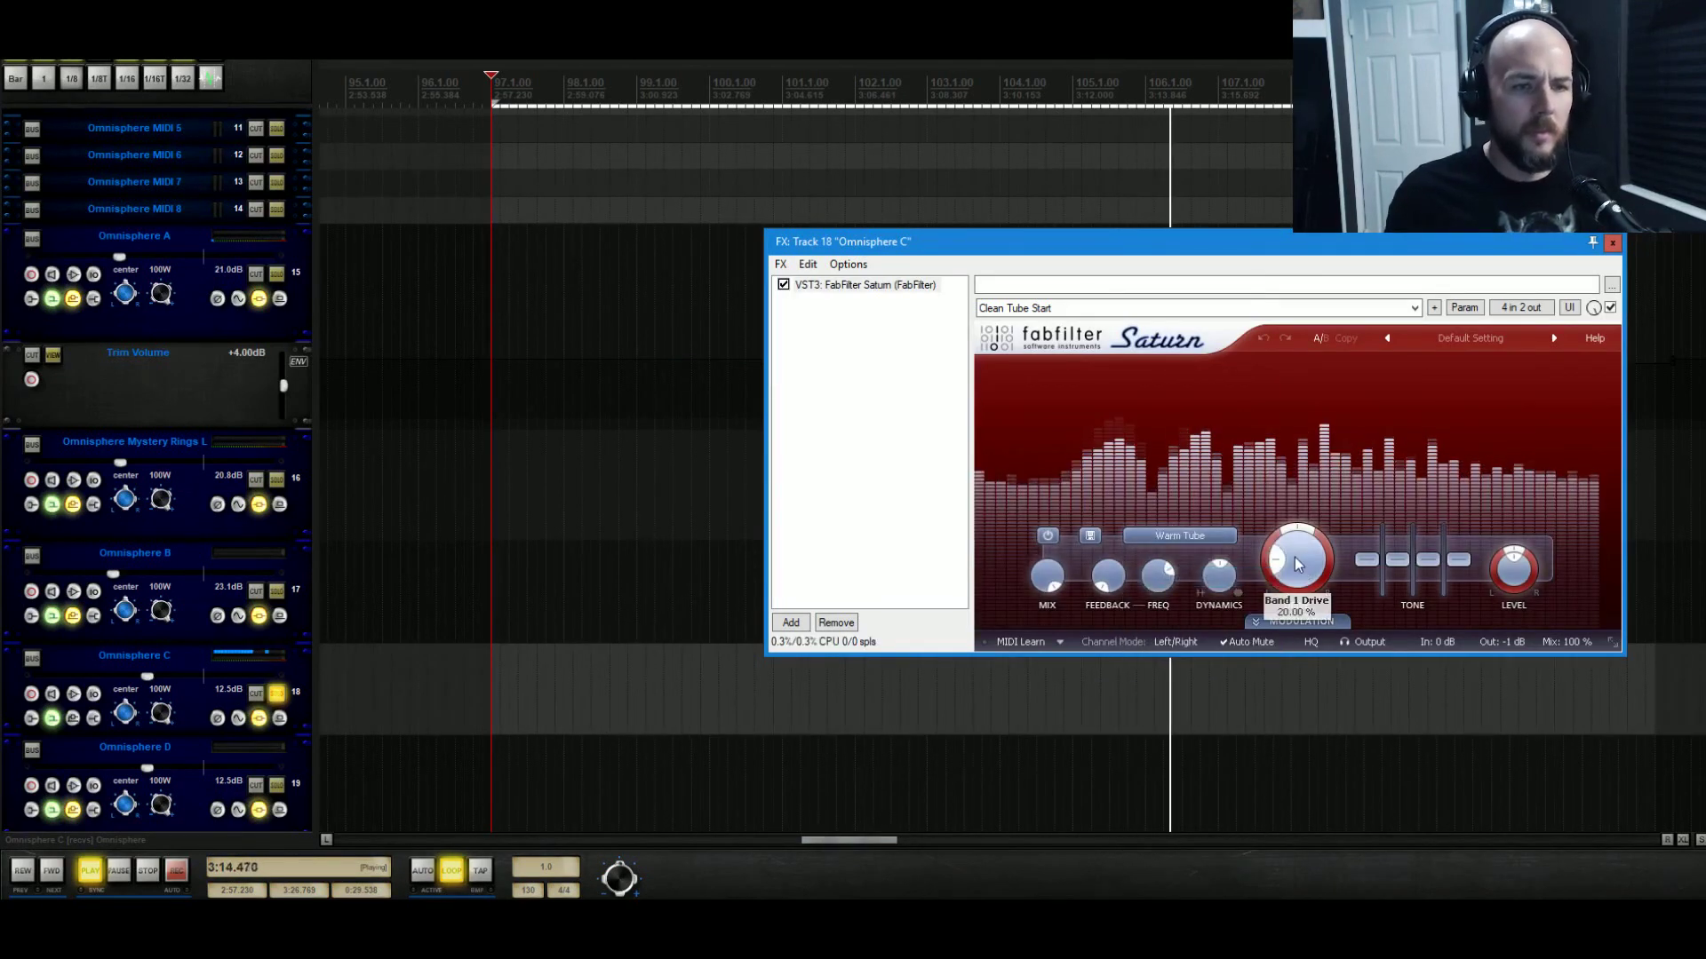
{"action": "left_click_drag", "start_coordinate": [1334, 514], "coordinate": [1356, 478]}
Unsolo Omnisphere C, restart playback, and compare the sound with Saturn bypassed and re-enabled.
{"action": "key", "text": "space"}
{"action": "left_click", "coordinate": [277, 695]}
{"action": "key", "text": "space"}
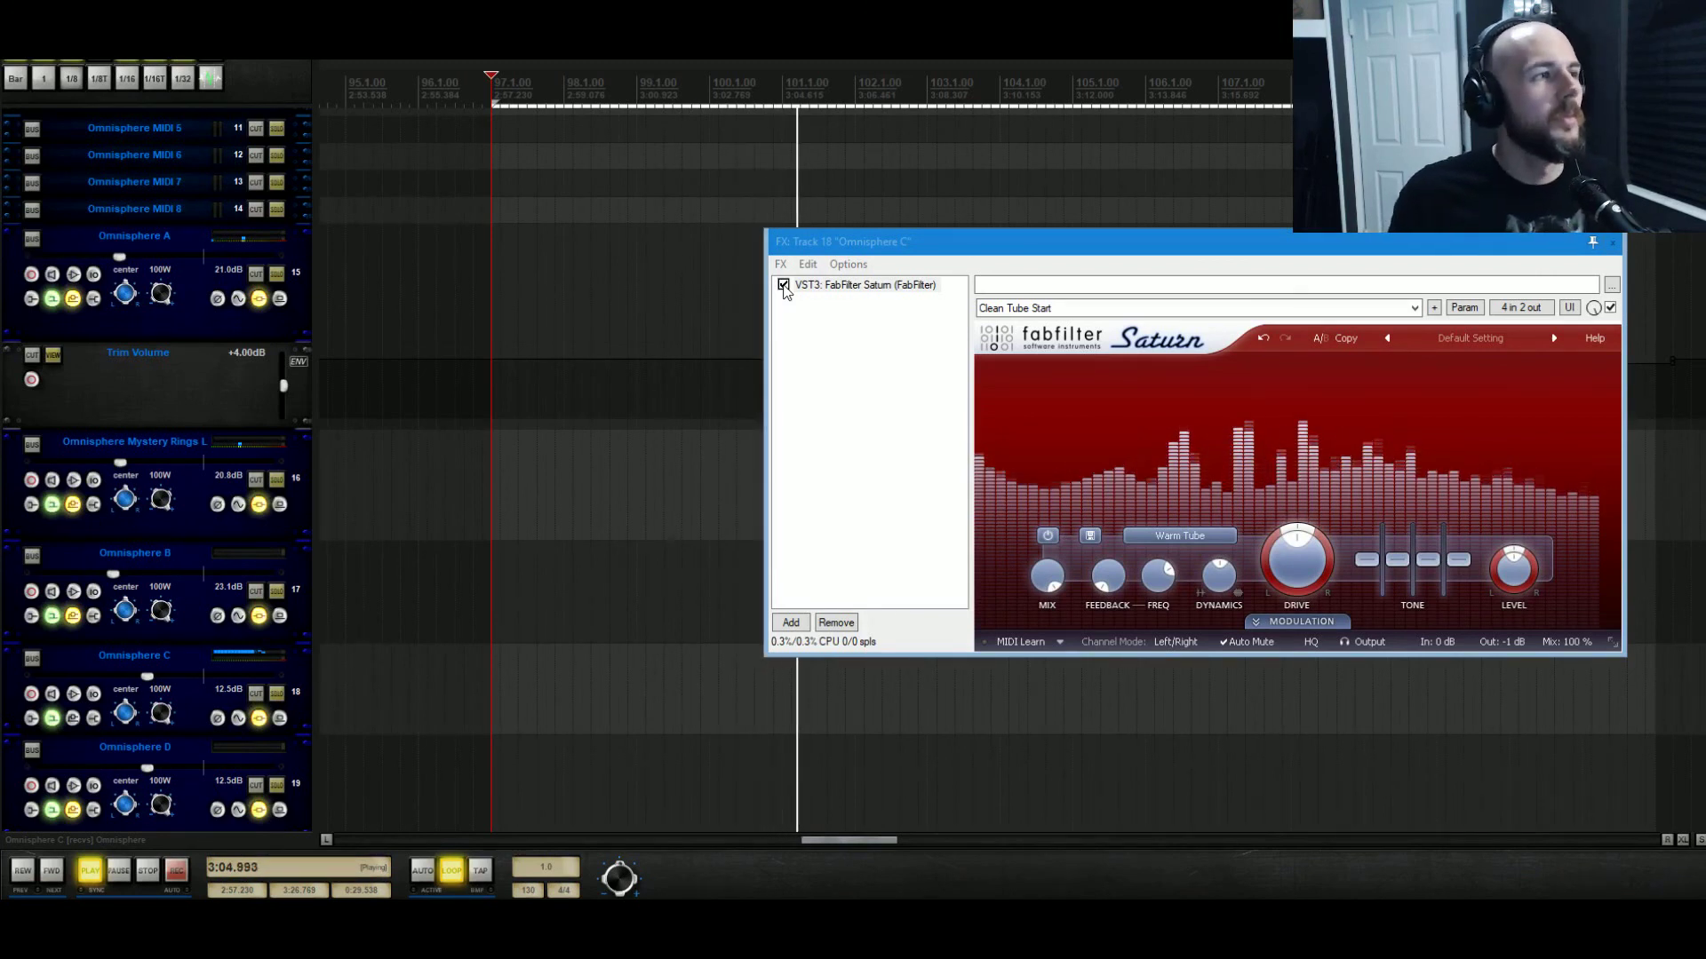
{"action": "left_click", "coordinate": [782, 285]}
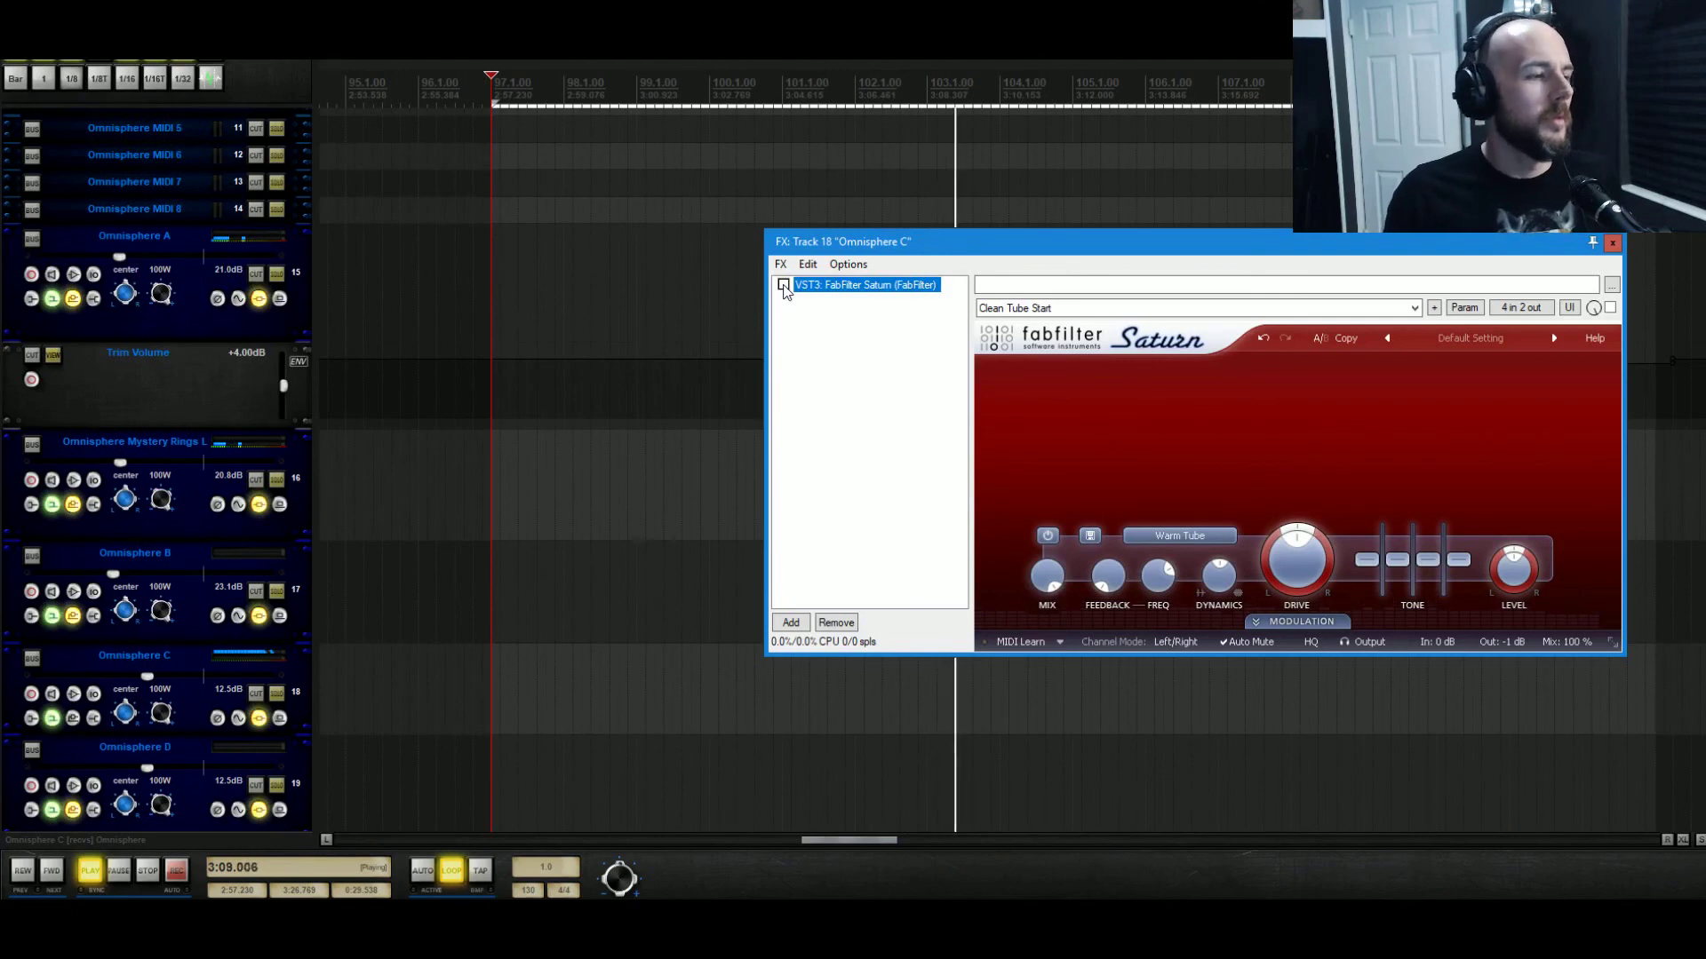
{"action": "left_click", "coordinate": [783, 285]}
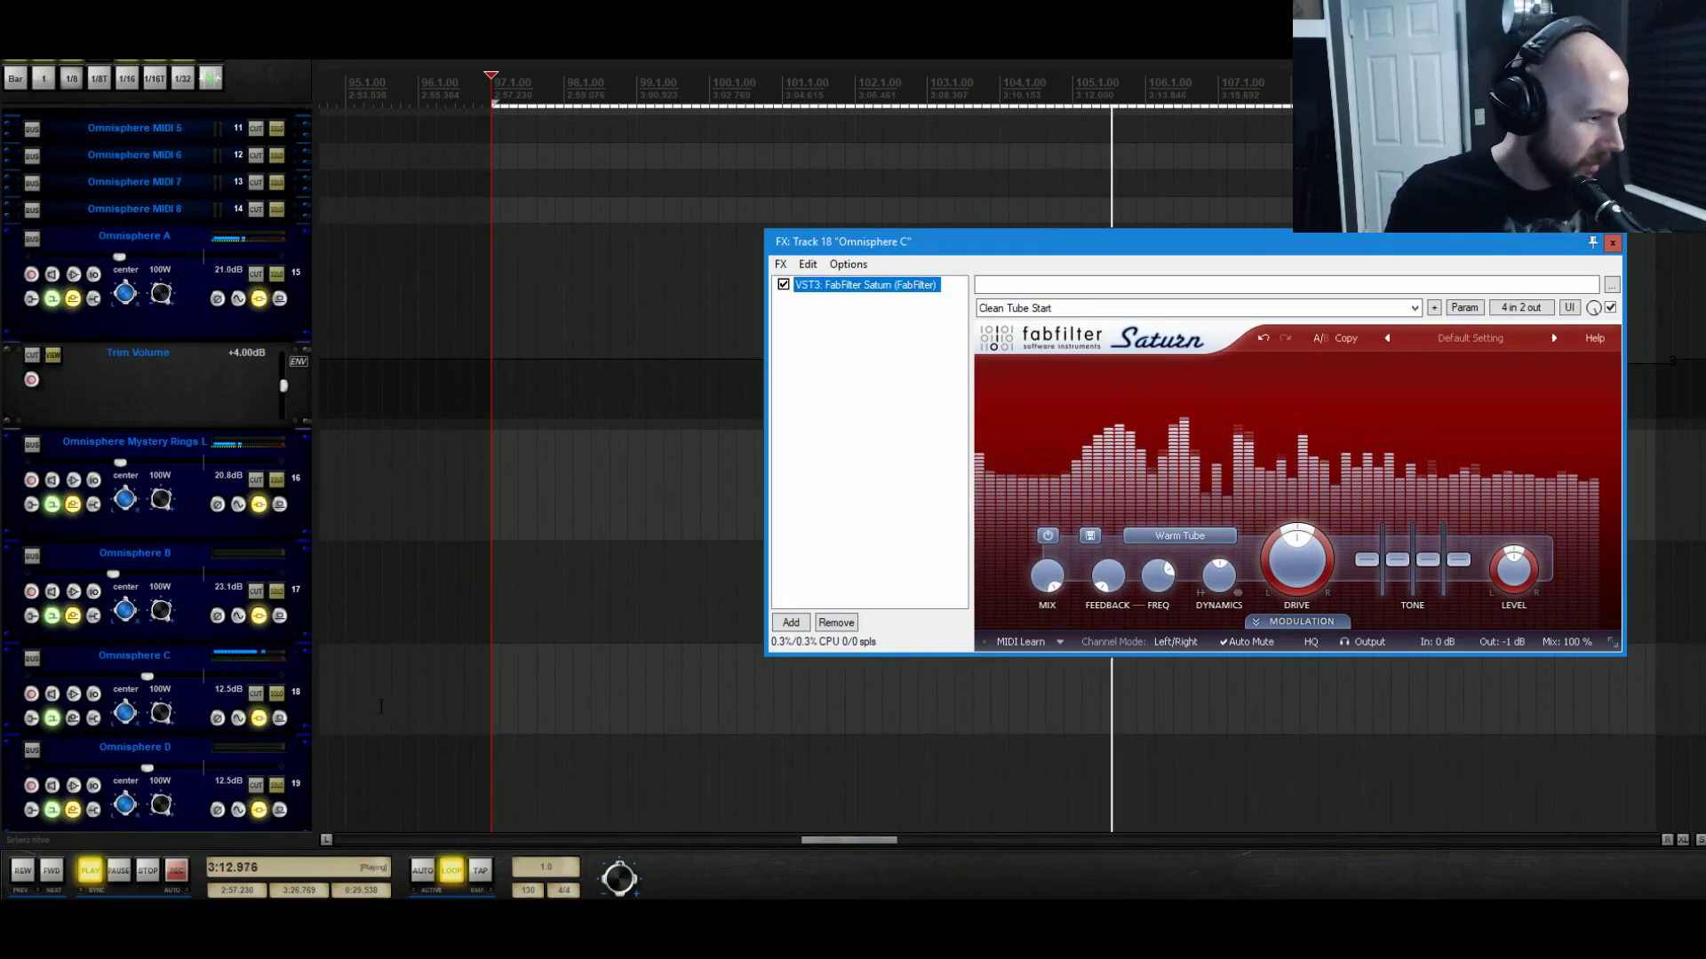
{"action": "left_click", "coordinate": [791, 622]}
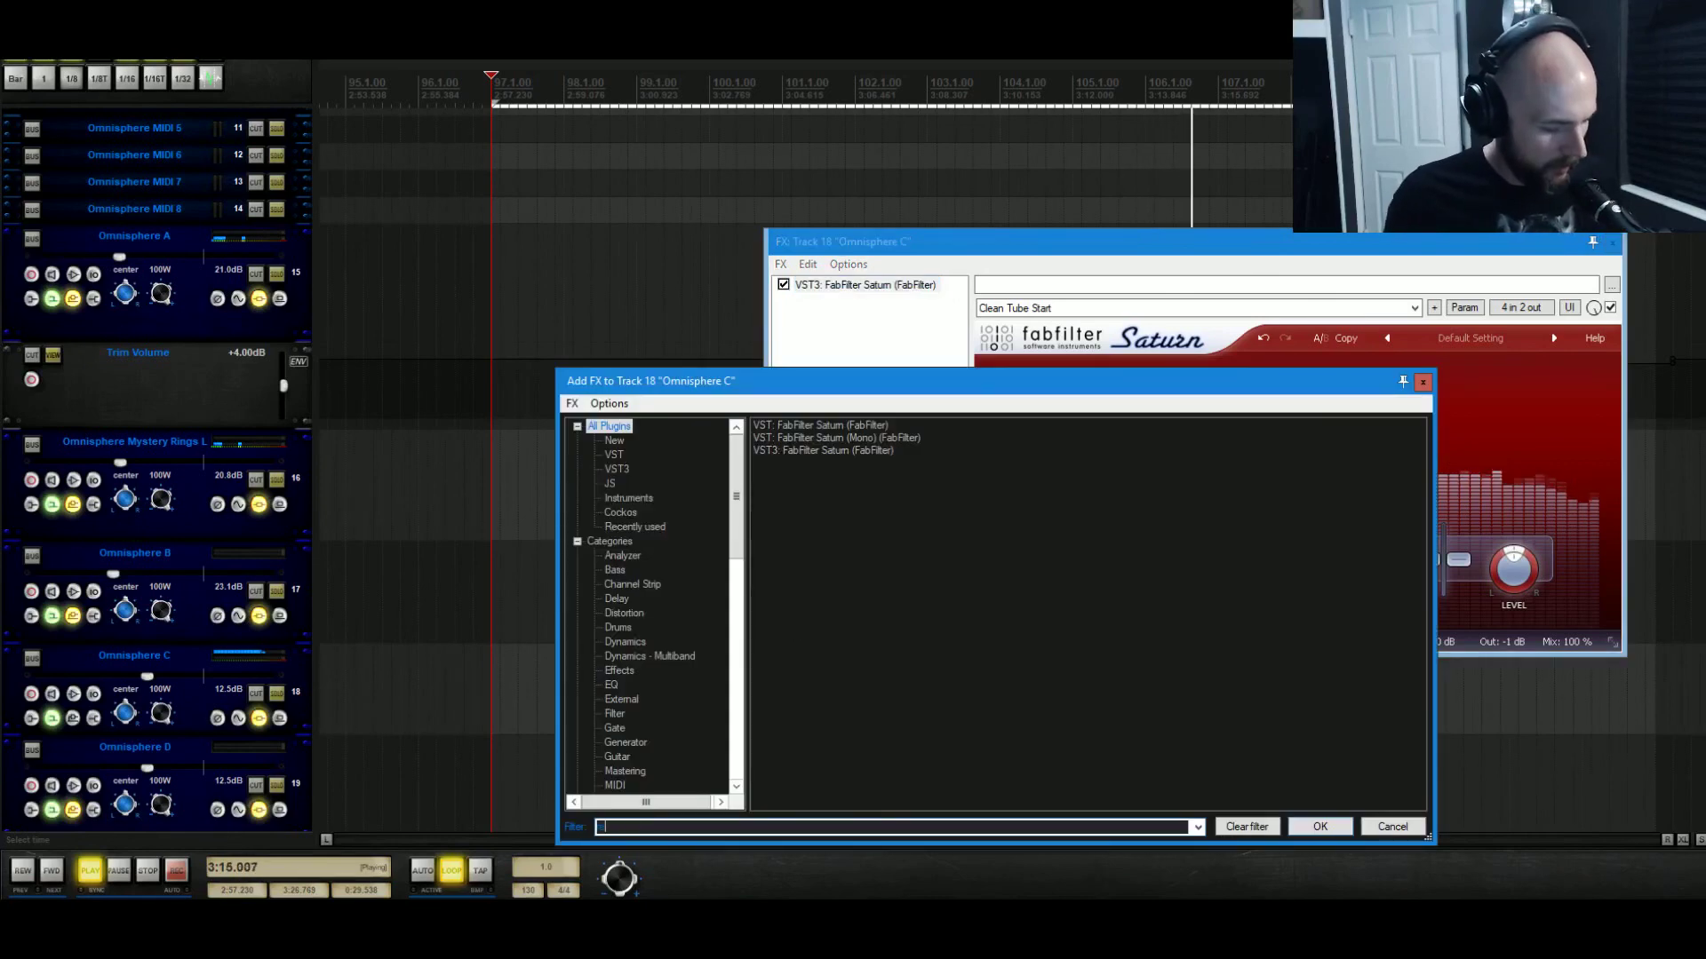
Add ReaEQ after Saturn, cut its 98.7 Hz low shelf to -inf dB, and briefly solo Omnisphere C.
{"action": "left_click", "coordinate": [844, 427]}
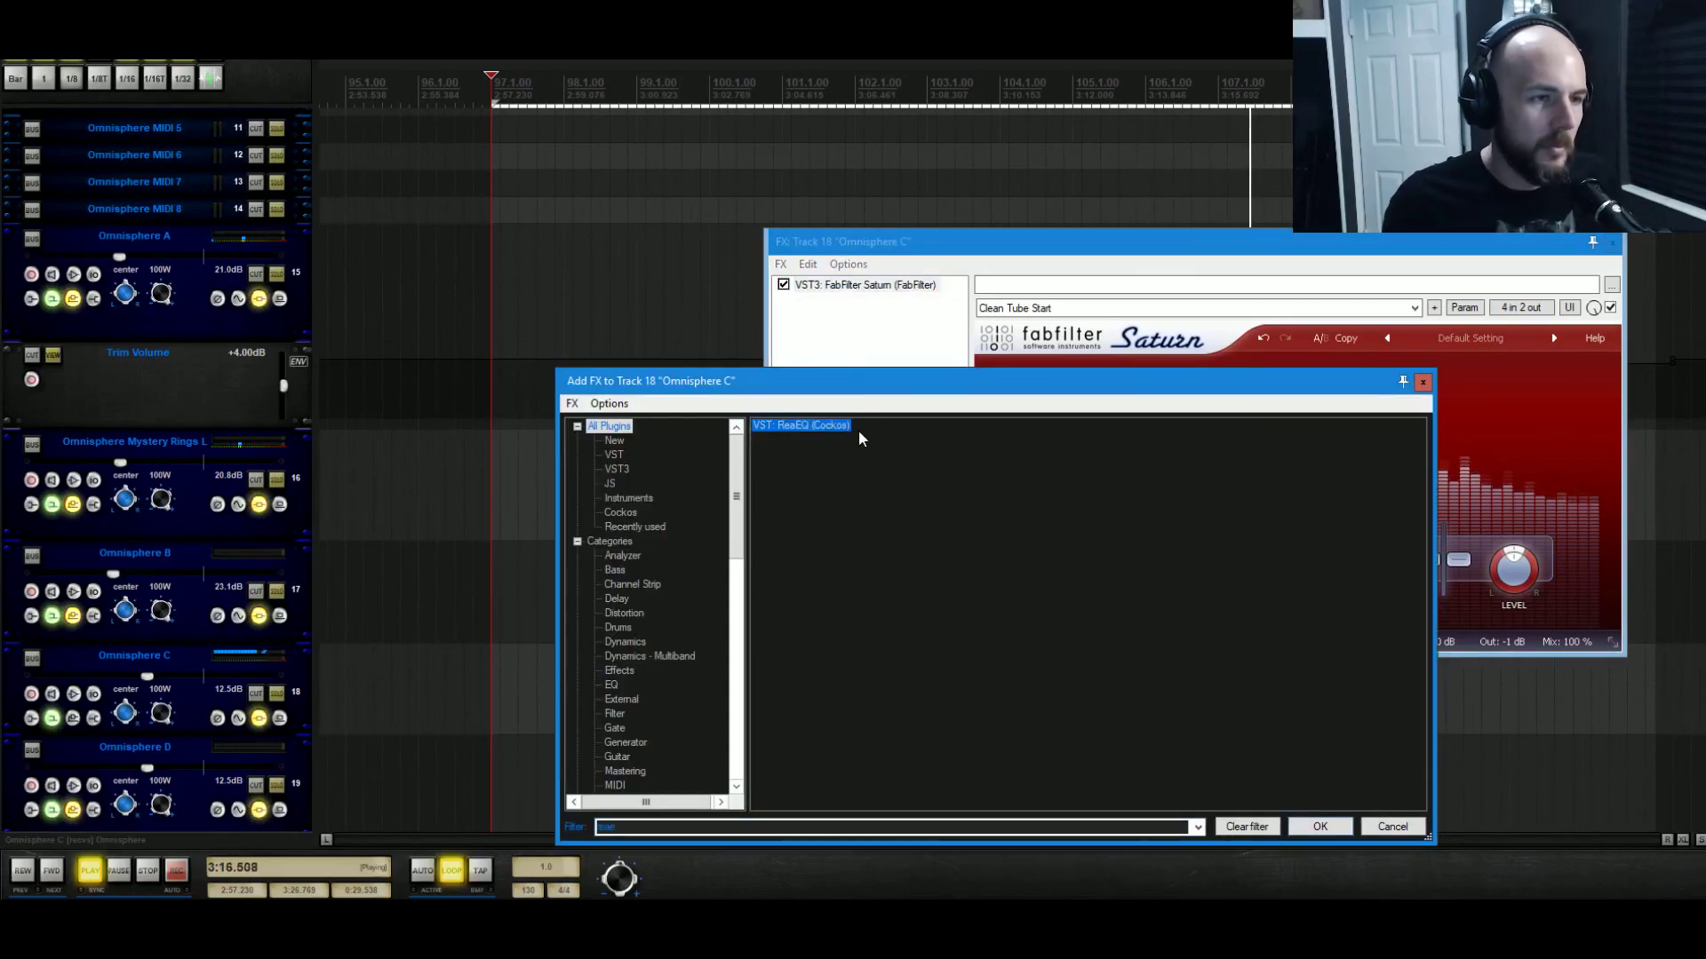
{"action": "left_click", "coordinate": [1319, 826]}
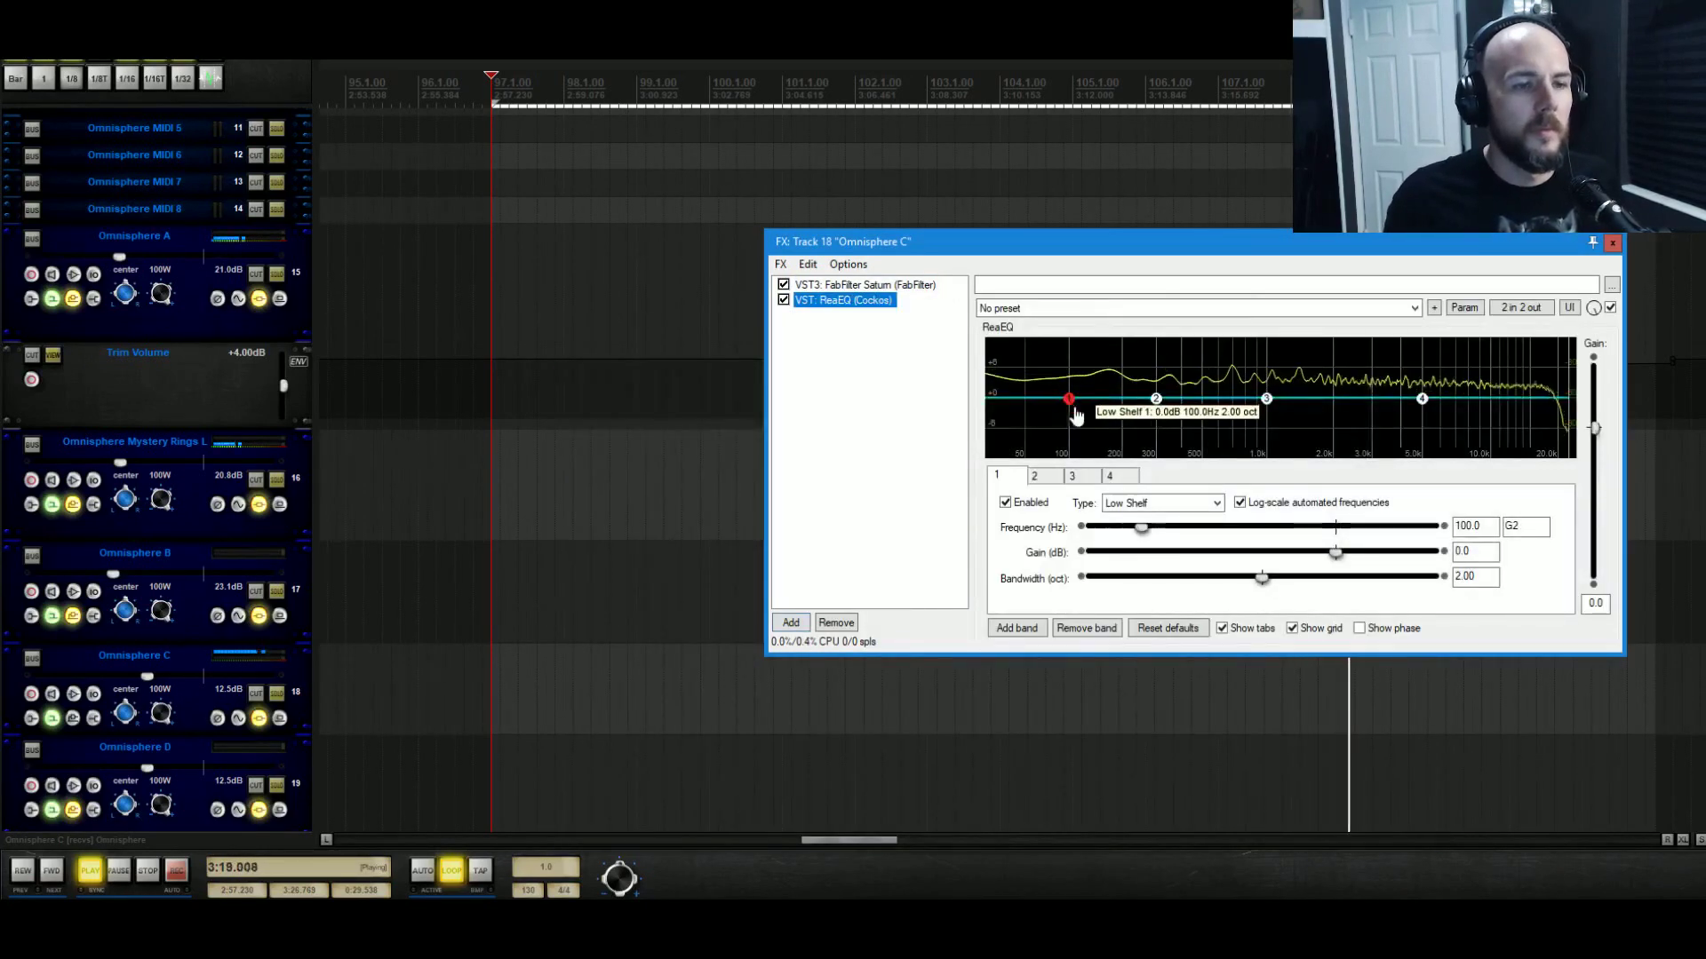
{"action": "left_click_drag", "start_coordinate": [1075, 415], "coordinate": [1071, 508]}
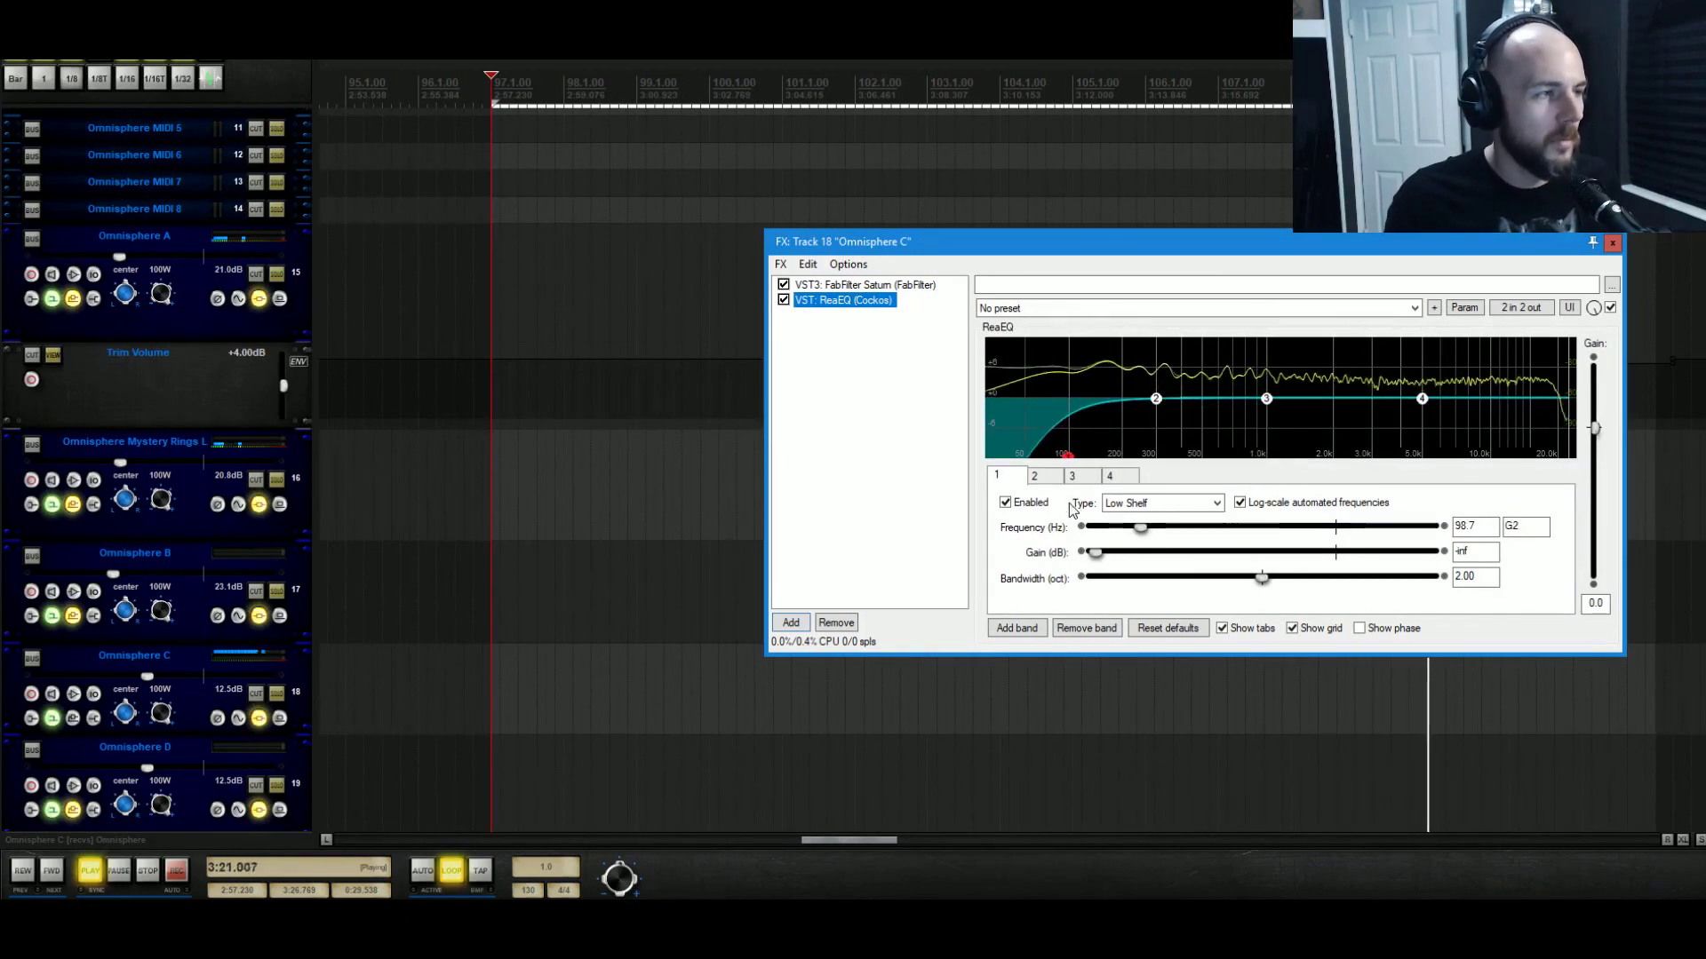
{"action": "left_click", "coordinate": [278, 694]}
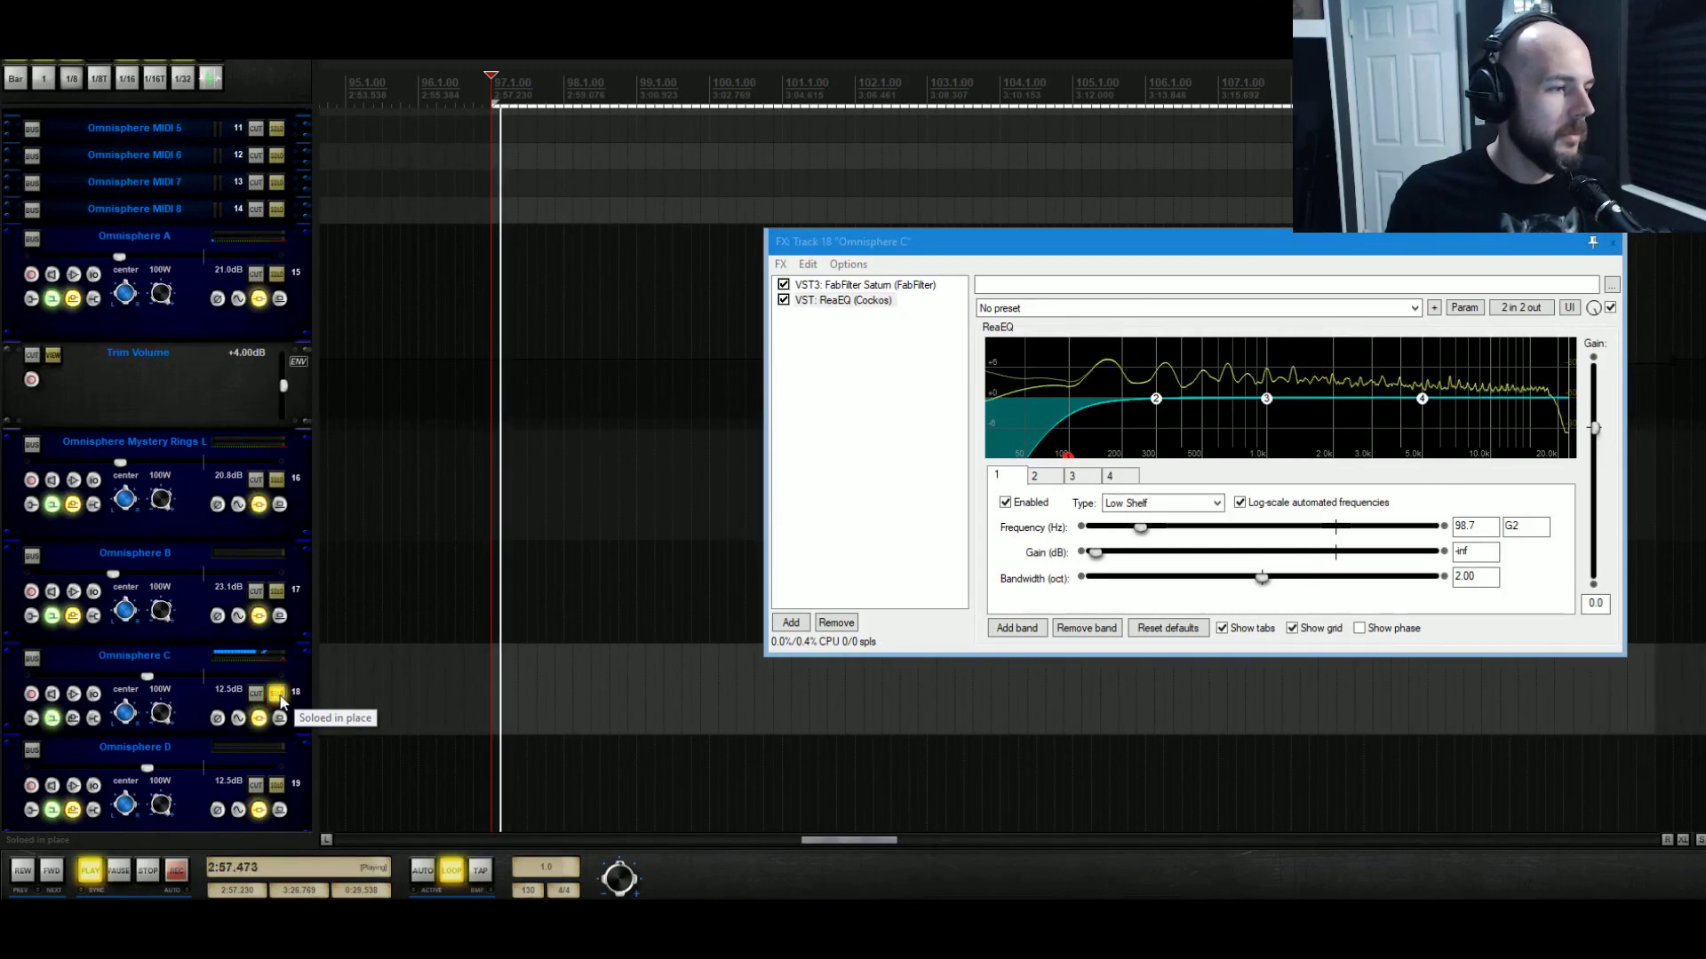
{"action": "left_click", "coordinate": [278, 694]}
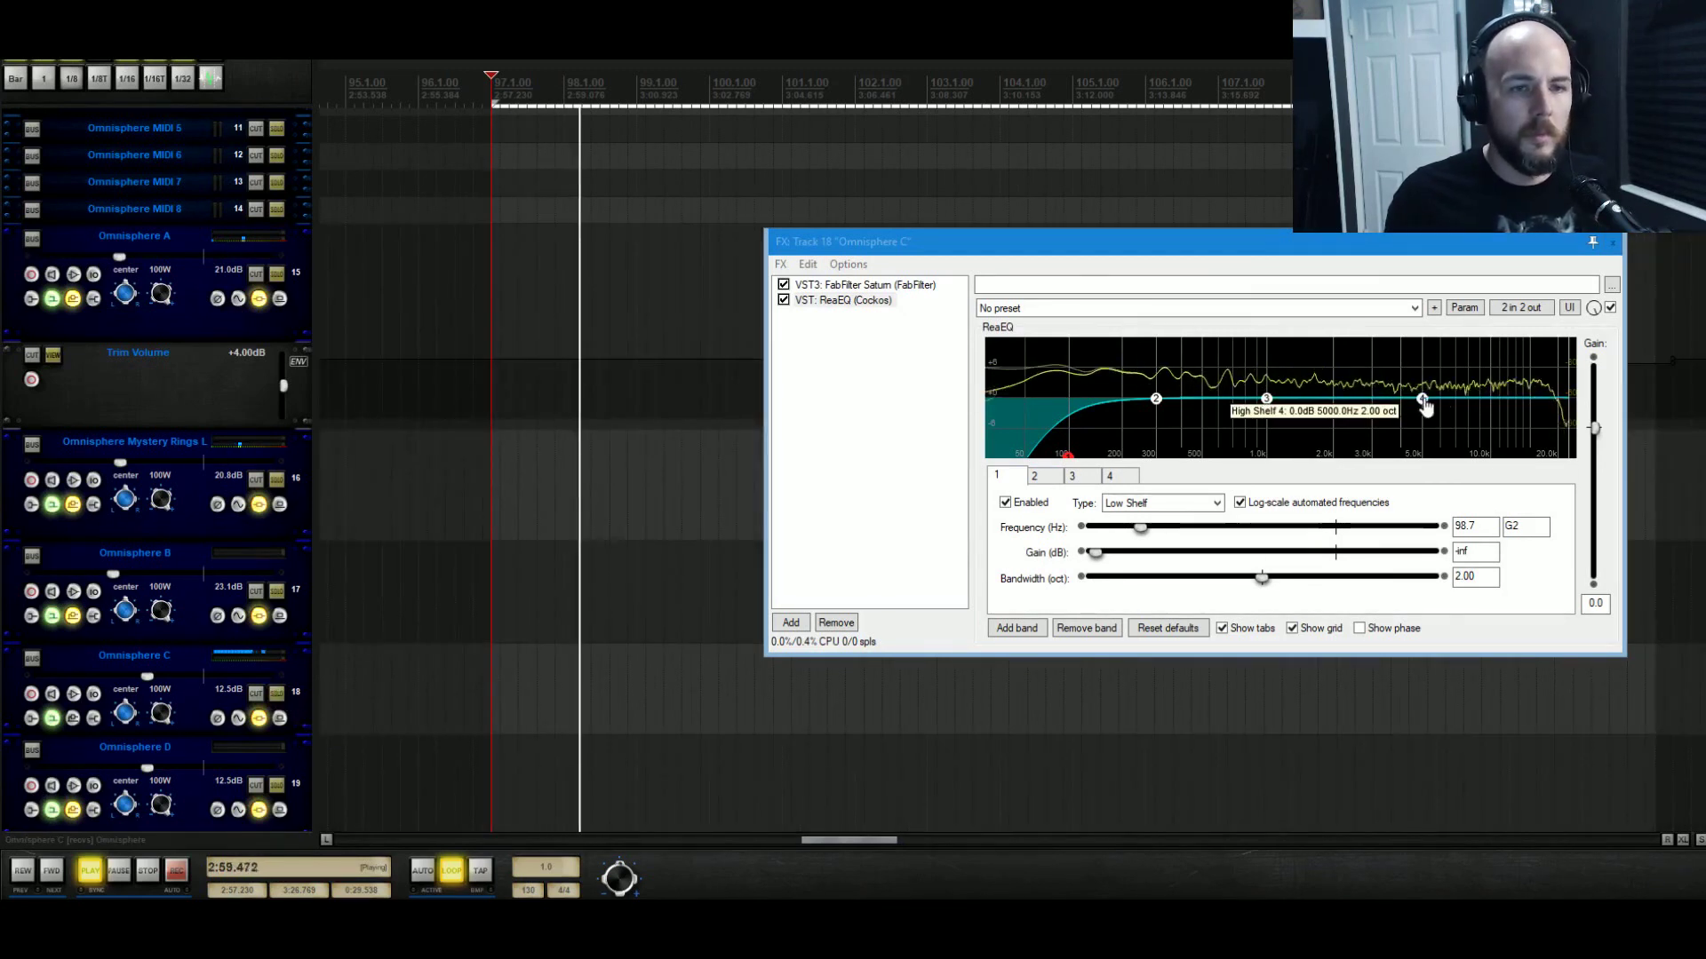
Move ReaEQ's high shelf to about 2024.4 Hz with gain near 0 and 1-octave bandwidth.
{"action": "left_click_drag", "start_coordinate": [1421, 399], "coordinate": [1336, 385]}
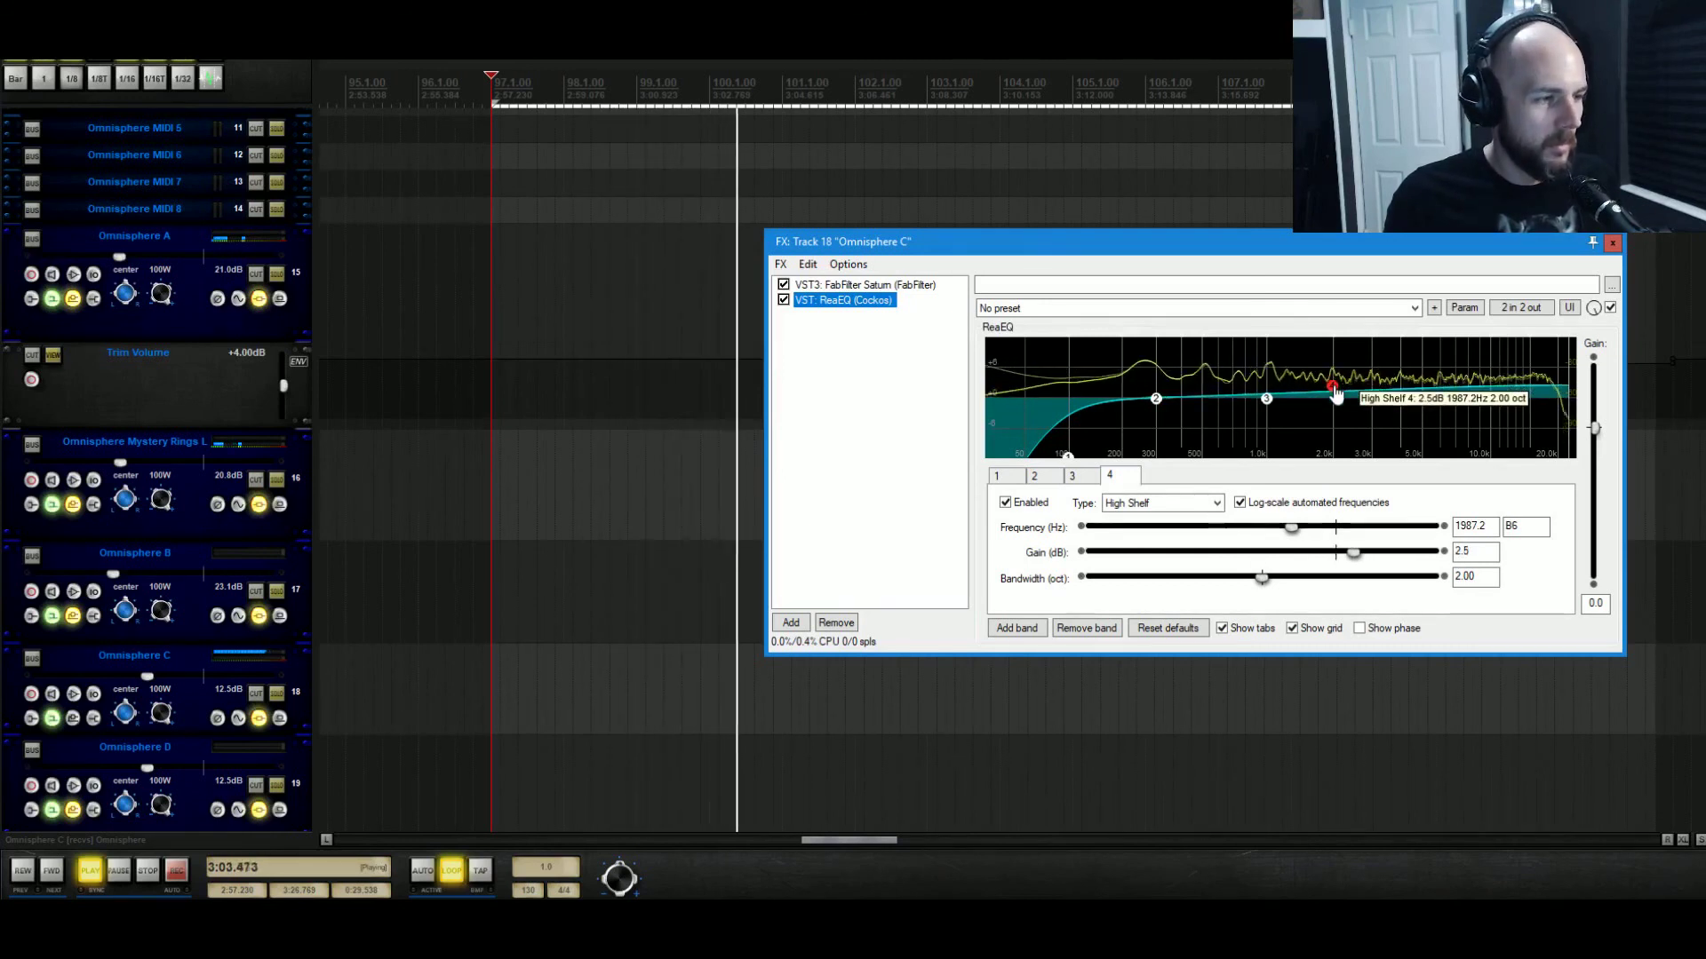
{"action": "left_click_drag", "start_coordinate": [1335, 385], "coordinate": [1335, 406]}
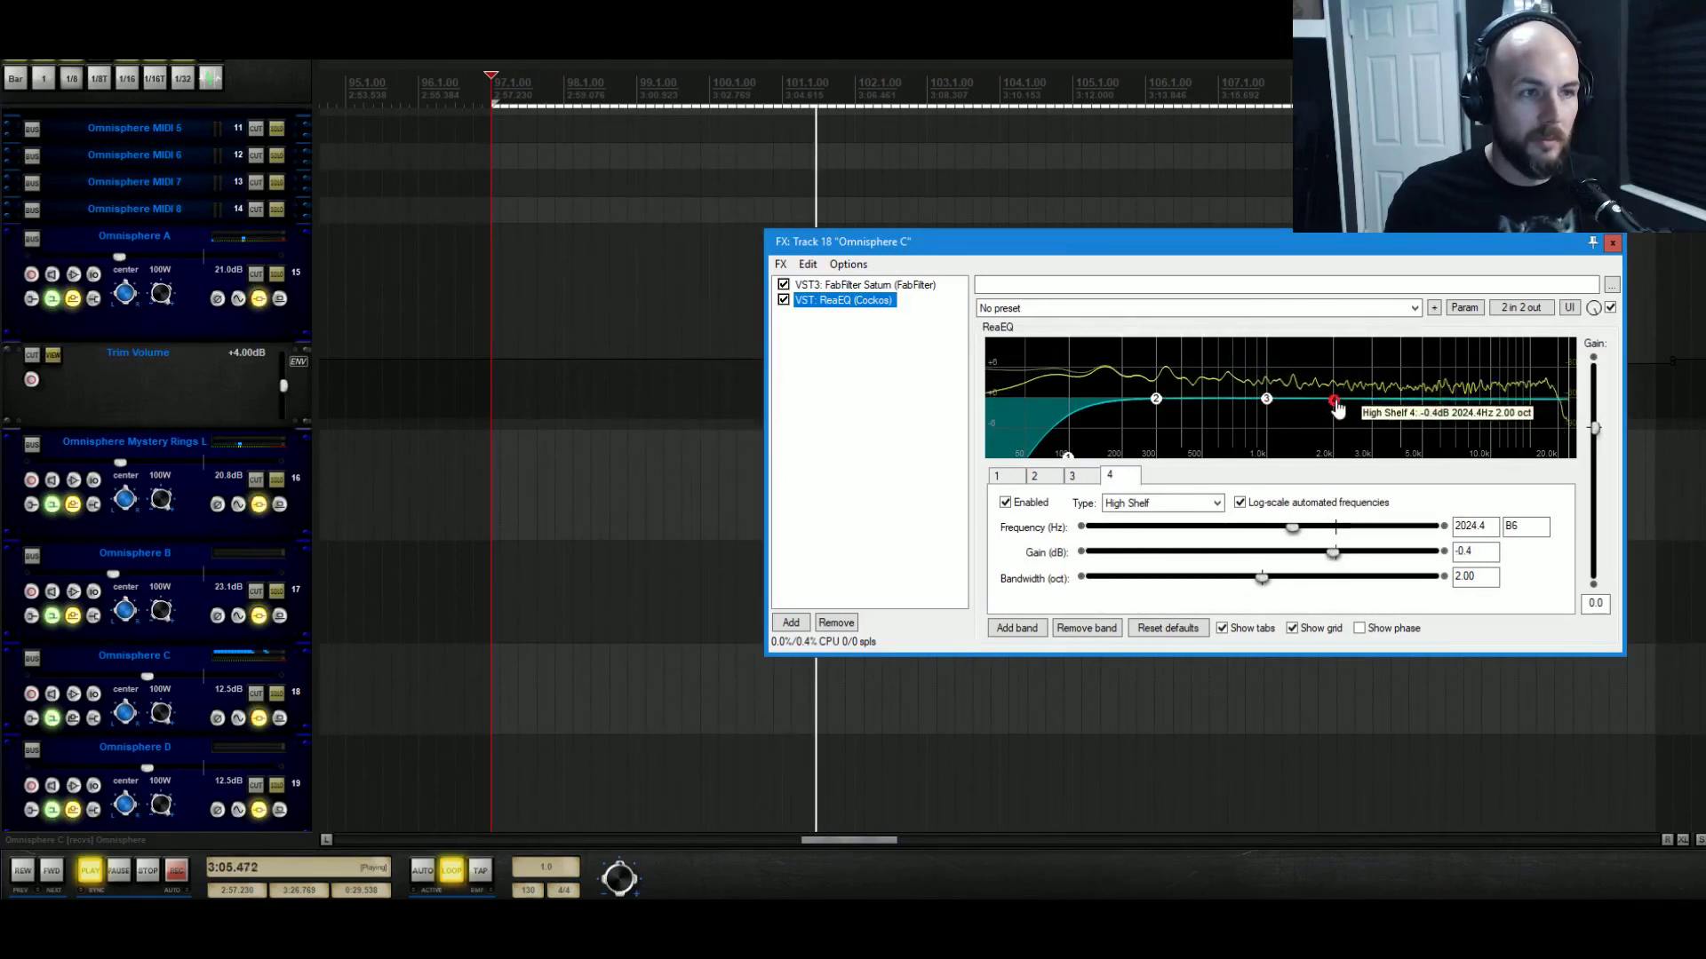
{"action": "double_click", "coordinate": [1477, 577]}
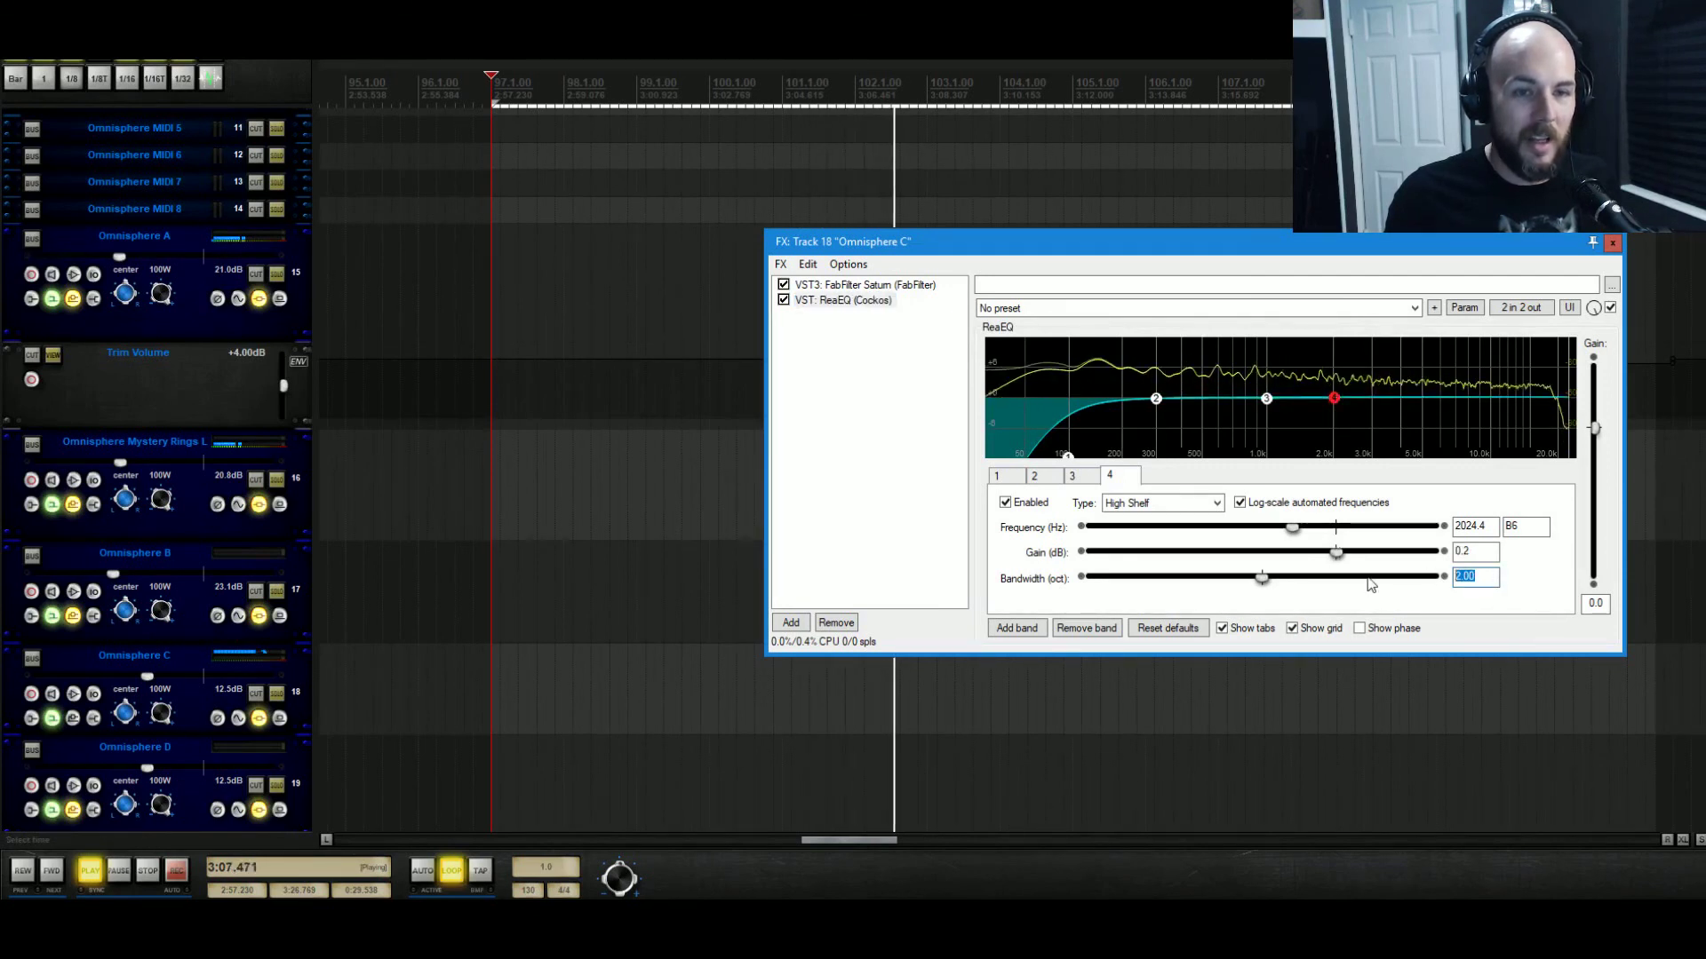
{"action": "type", "text": "1"}
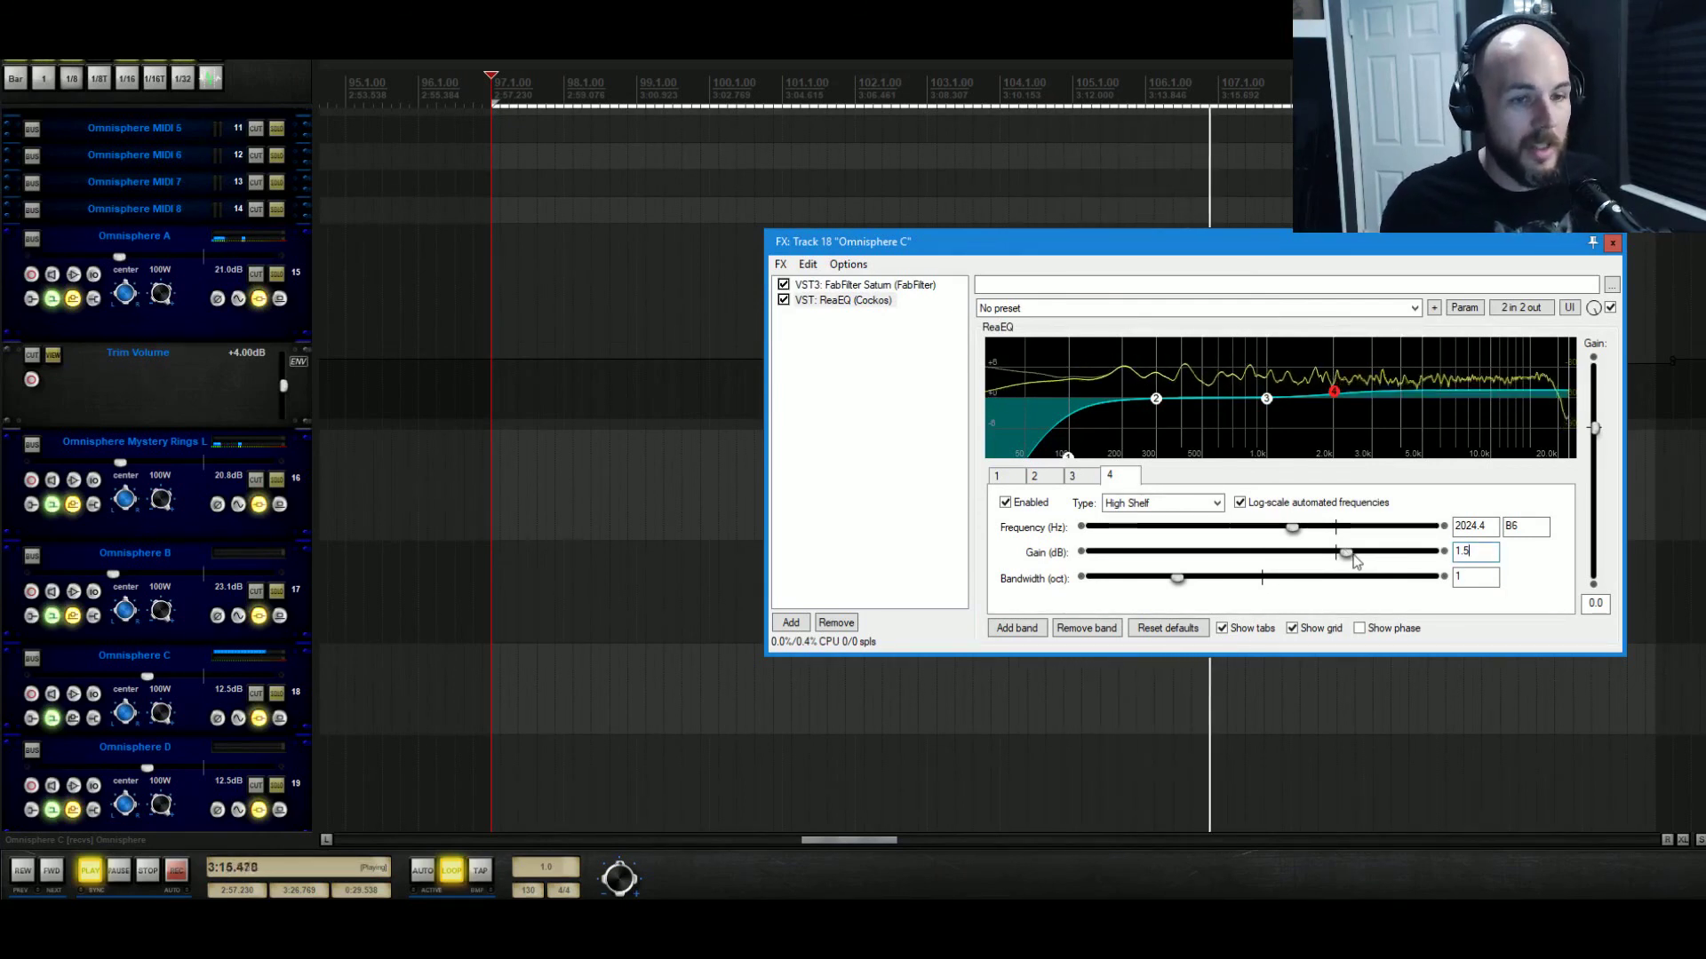
Lift the high shelf to +0.6 dB, cut 990.6 Hz by 1.1 dB, and bypass ReaEQ.
{"action": "left_click_drag", "start_coordinate": [1344, 553], "coordinate": [1345, 553]}
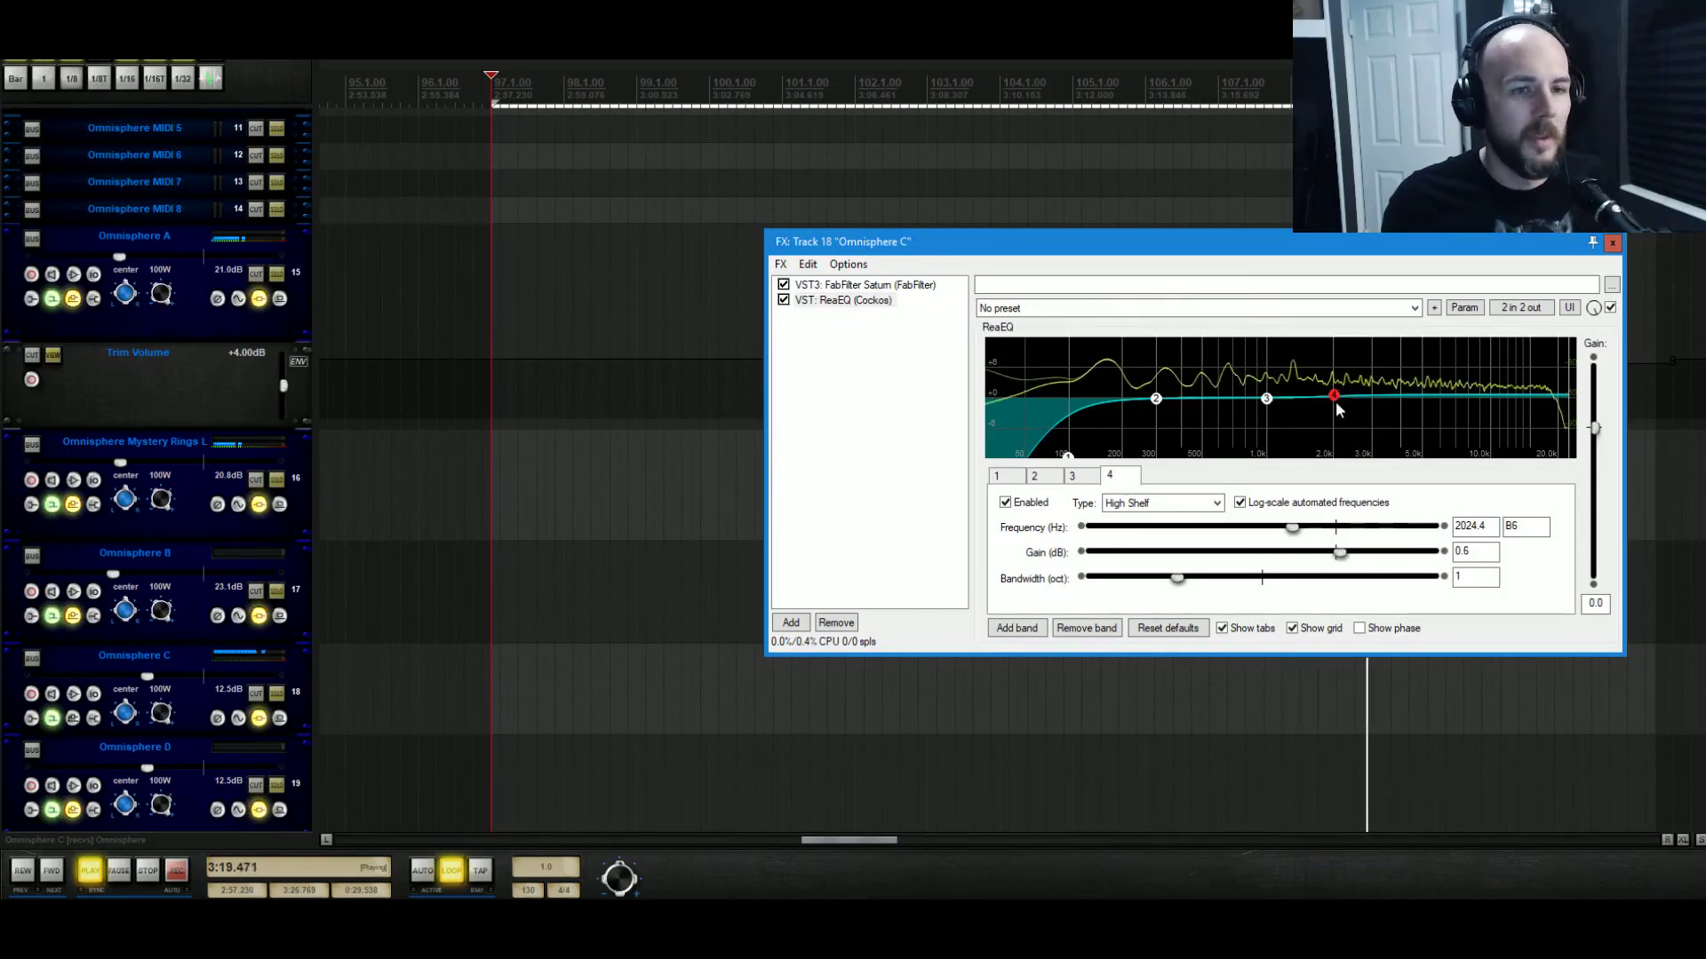
{"action": "left_click_drag", "start_coordinate": [1271, 410], "coordinate": [1272, 415]}
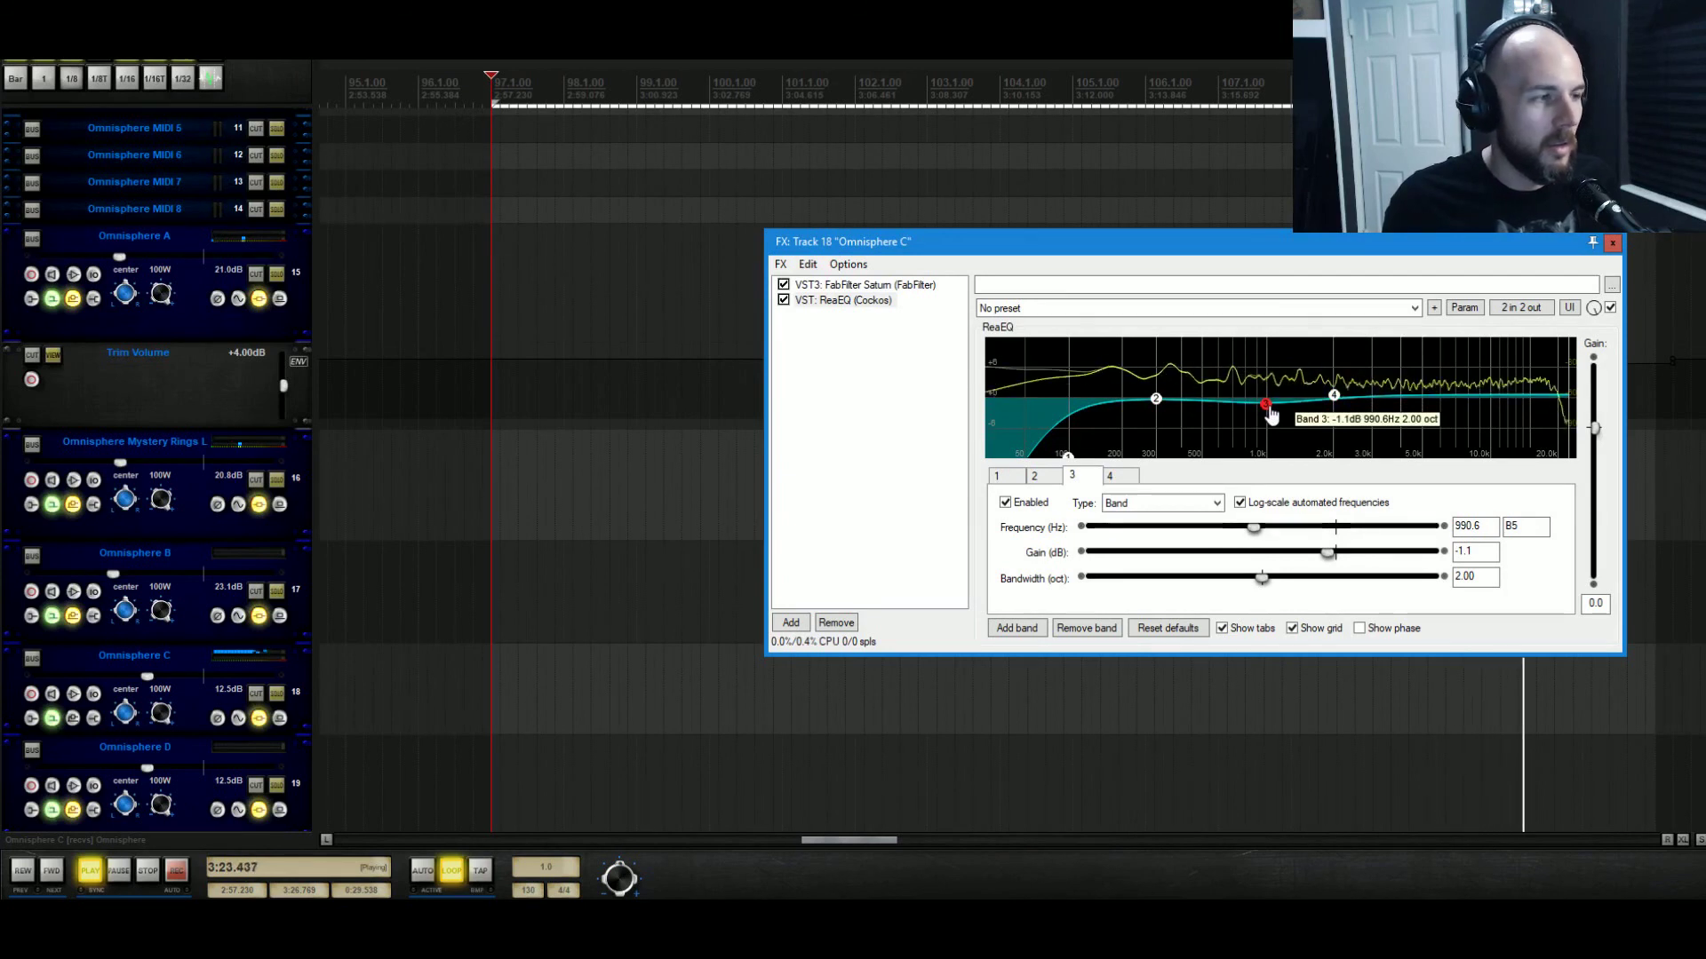
{"action": "left_click", "coordinate": [783, 300]}
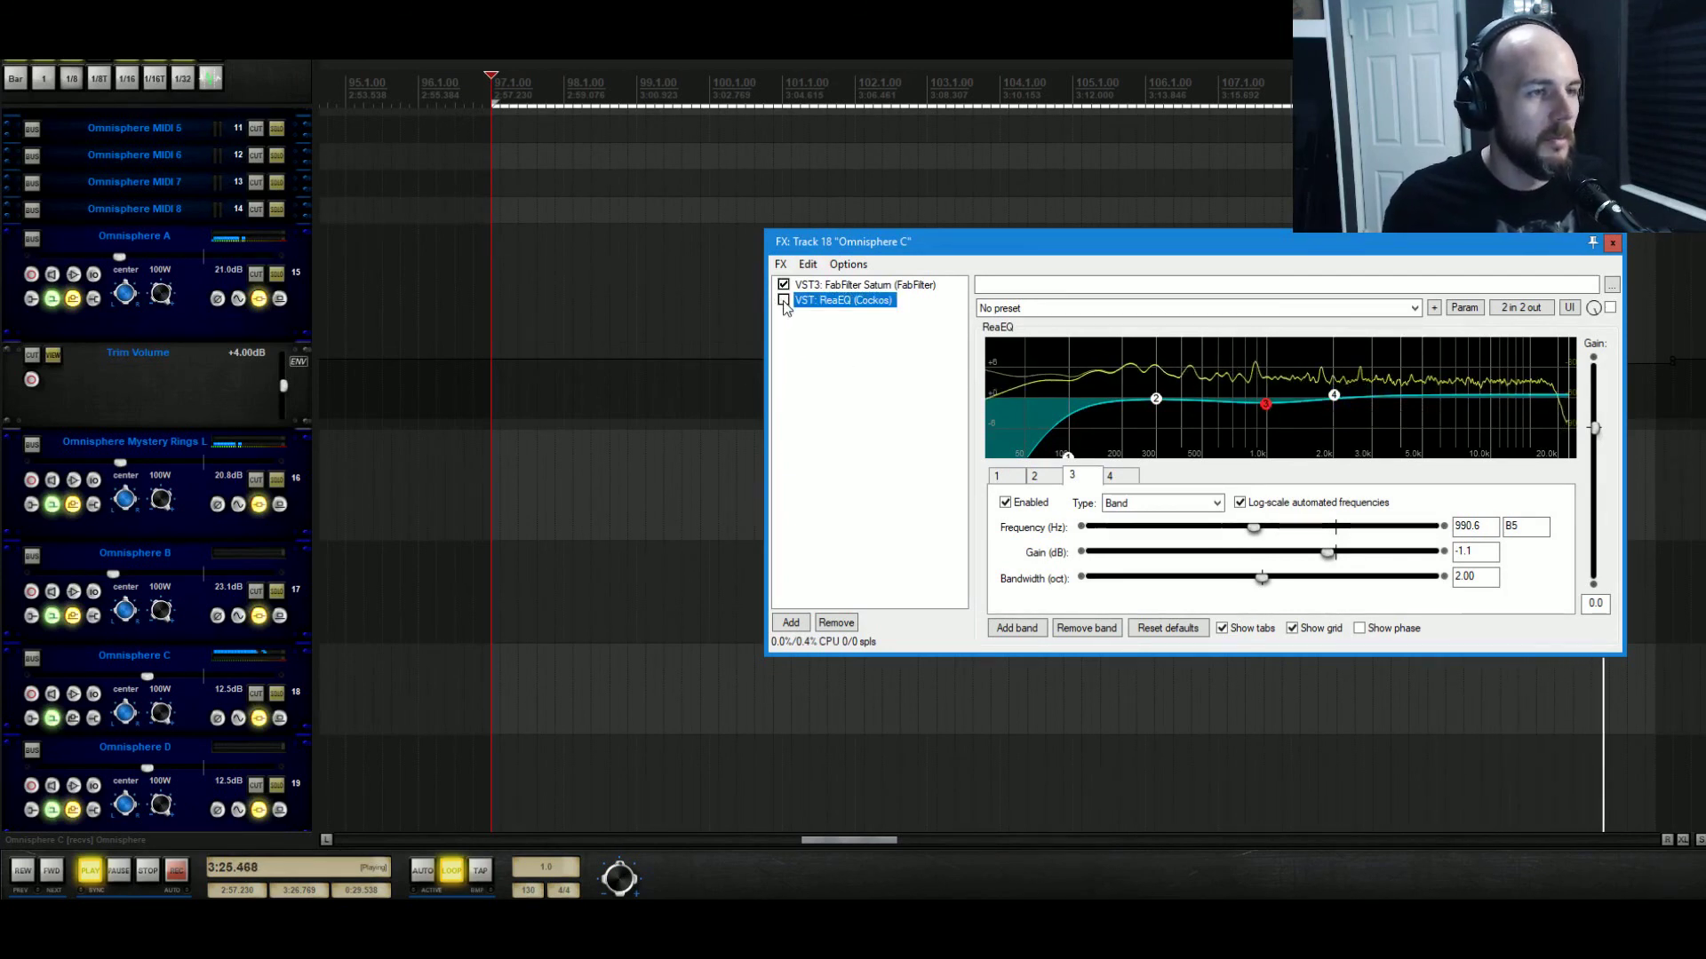